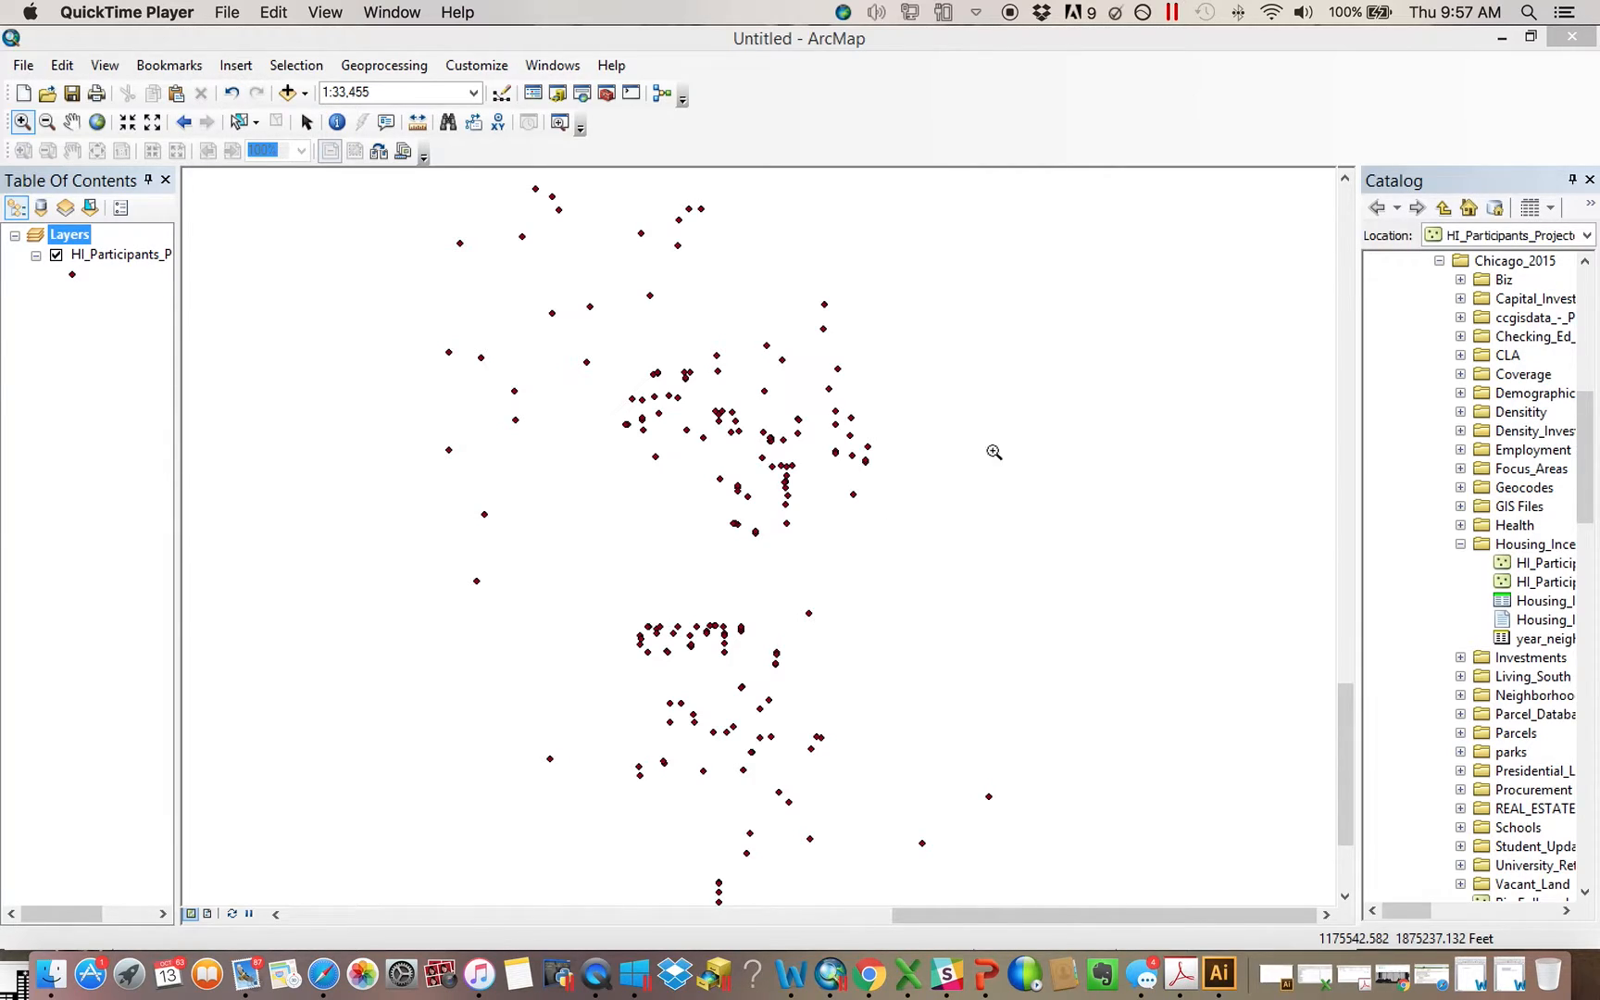
# Open the IDW interpolation tool from the Spatial Analyst toolset in ArcToolbox
pyautogui.click(607, 94)
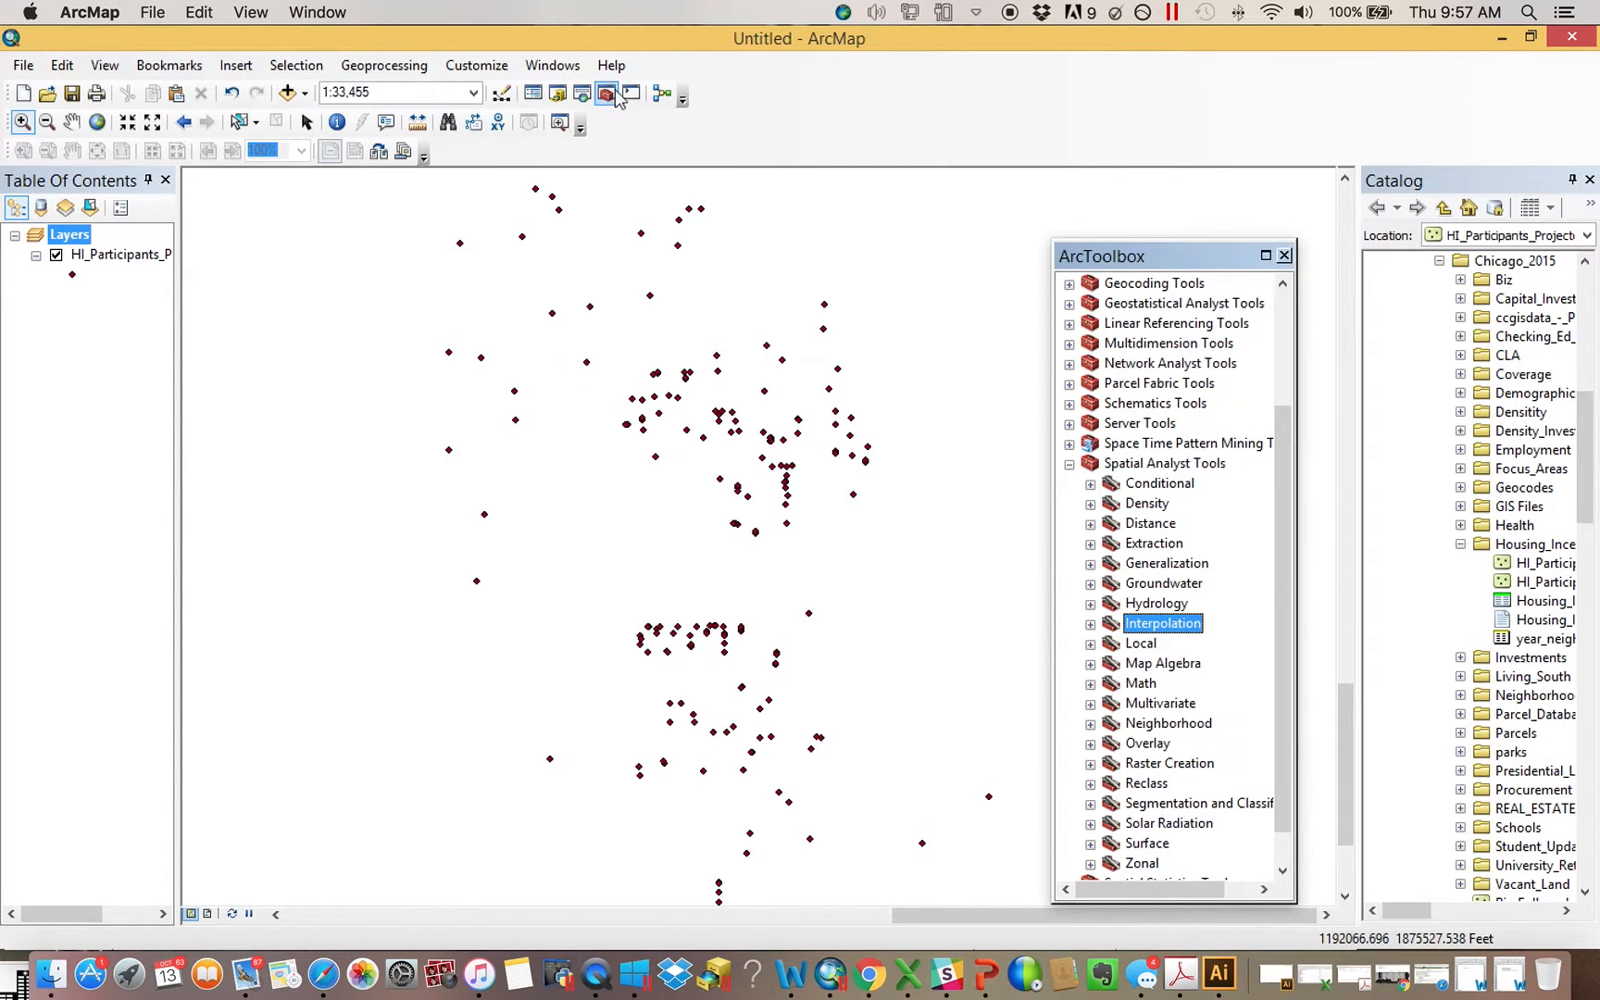
pyautogui.click(1070, 463)
pyautogui.moveTo(1145, 246); pyautogui.dragTo(1226, 239)
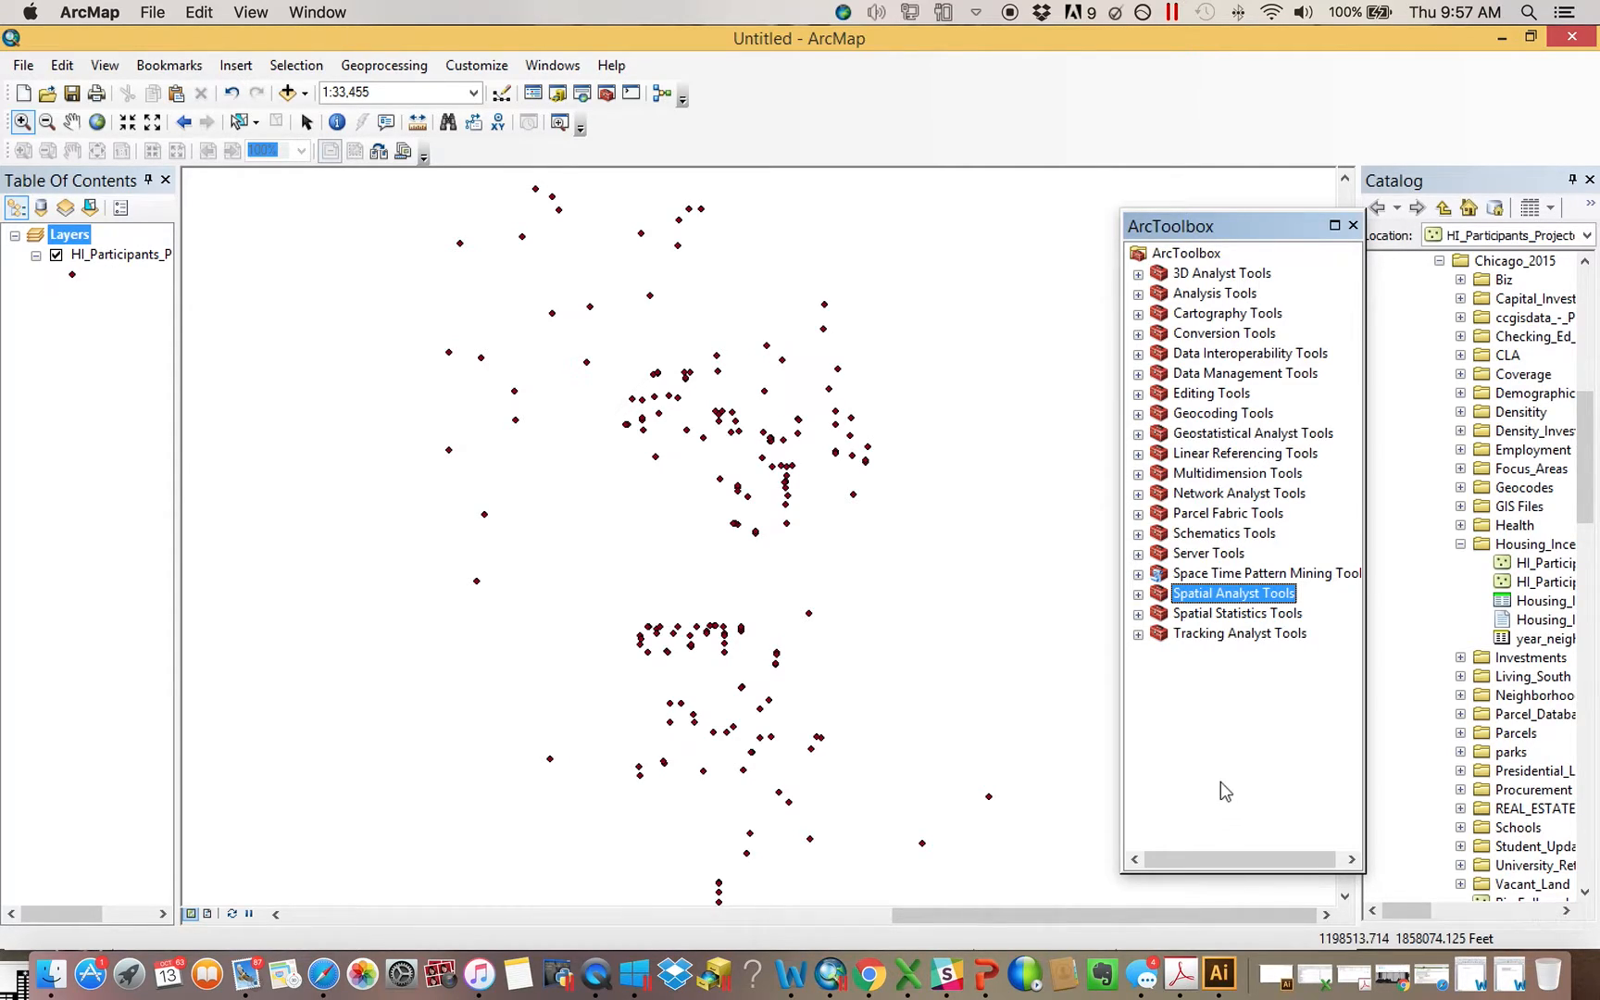
pyautogui.click(1139, 595)
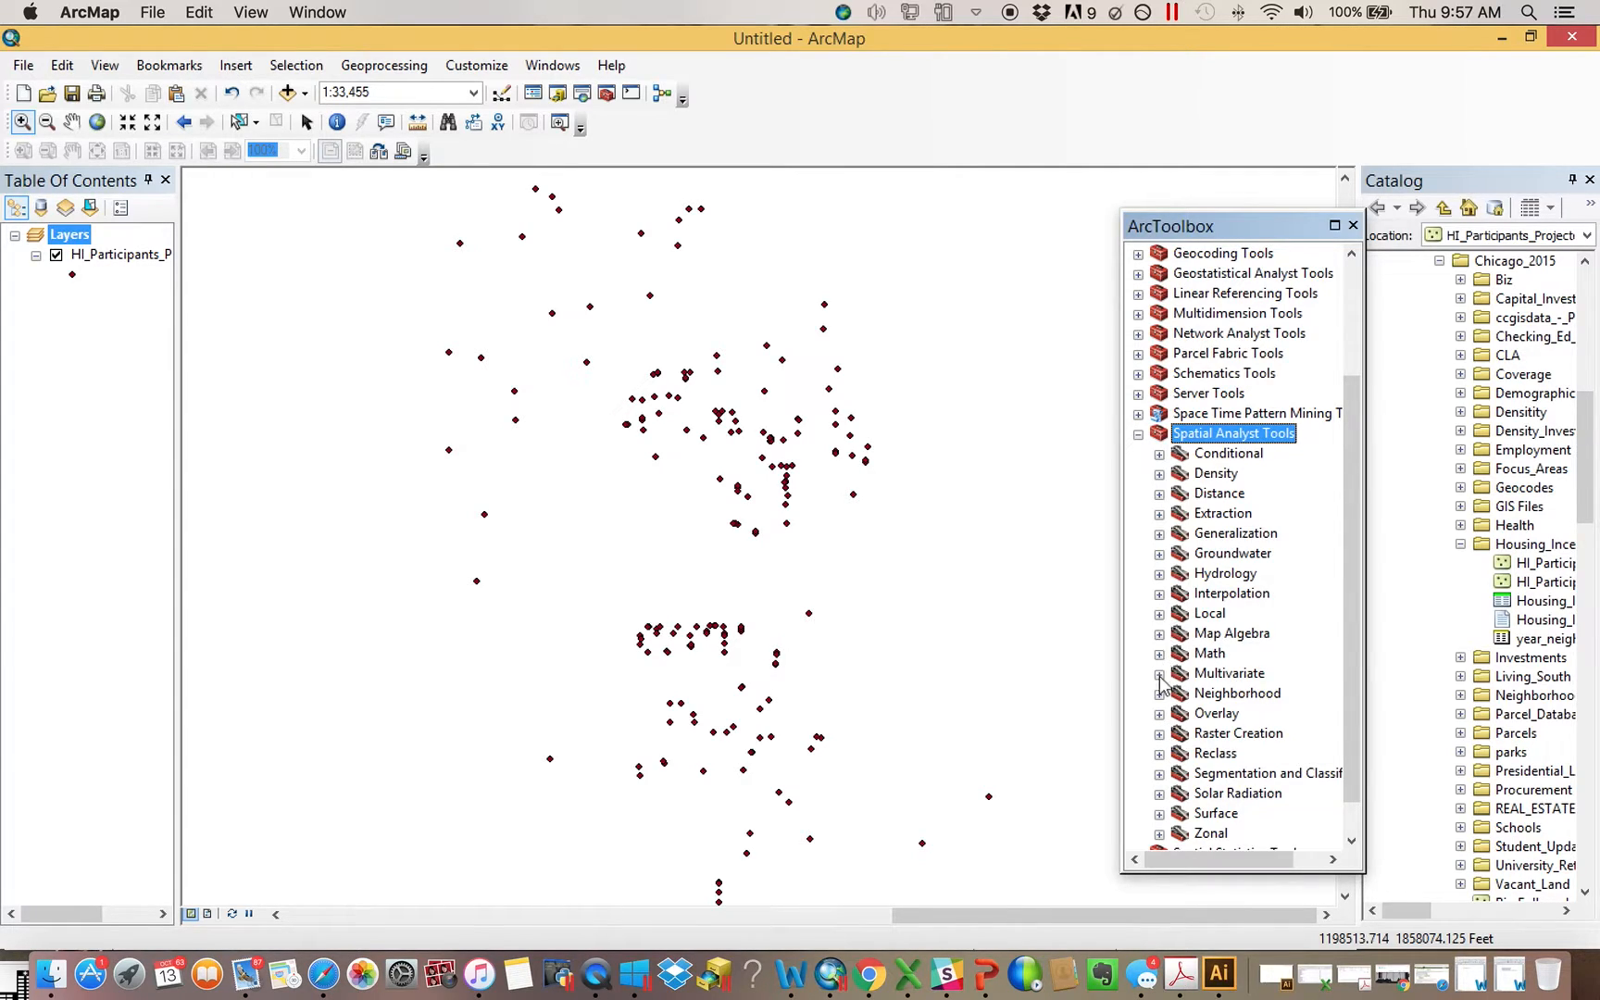
pyautogui.click(1160, 593)
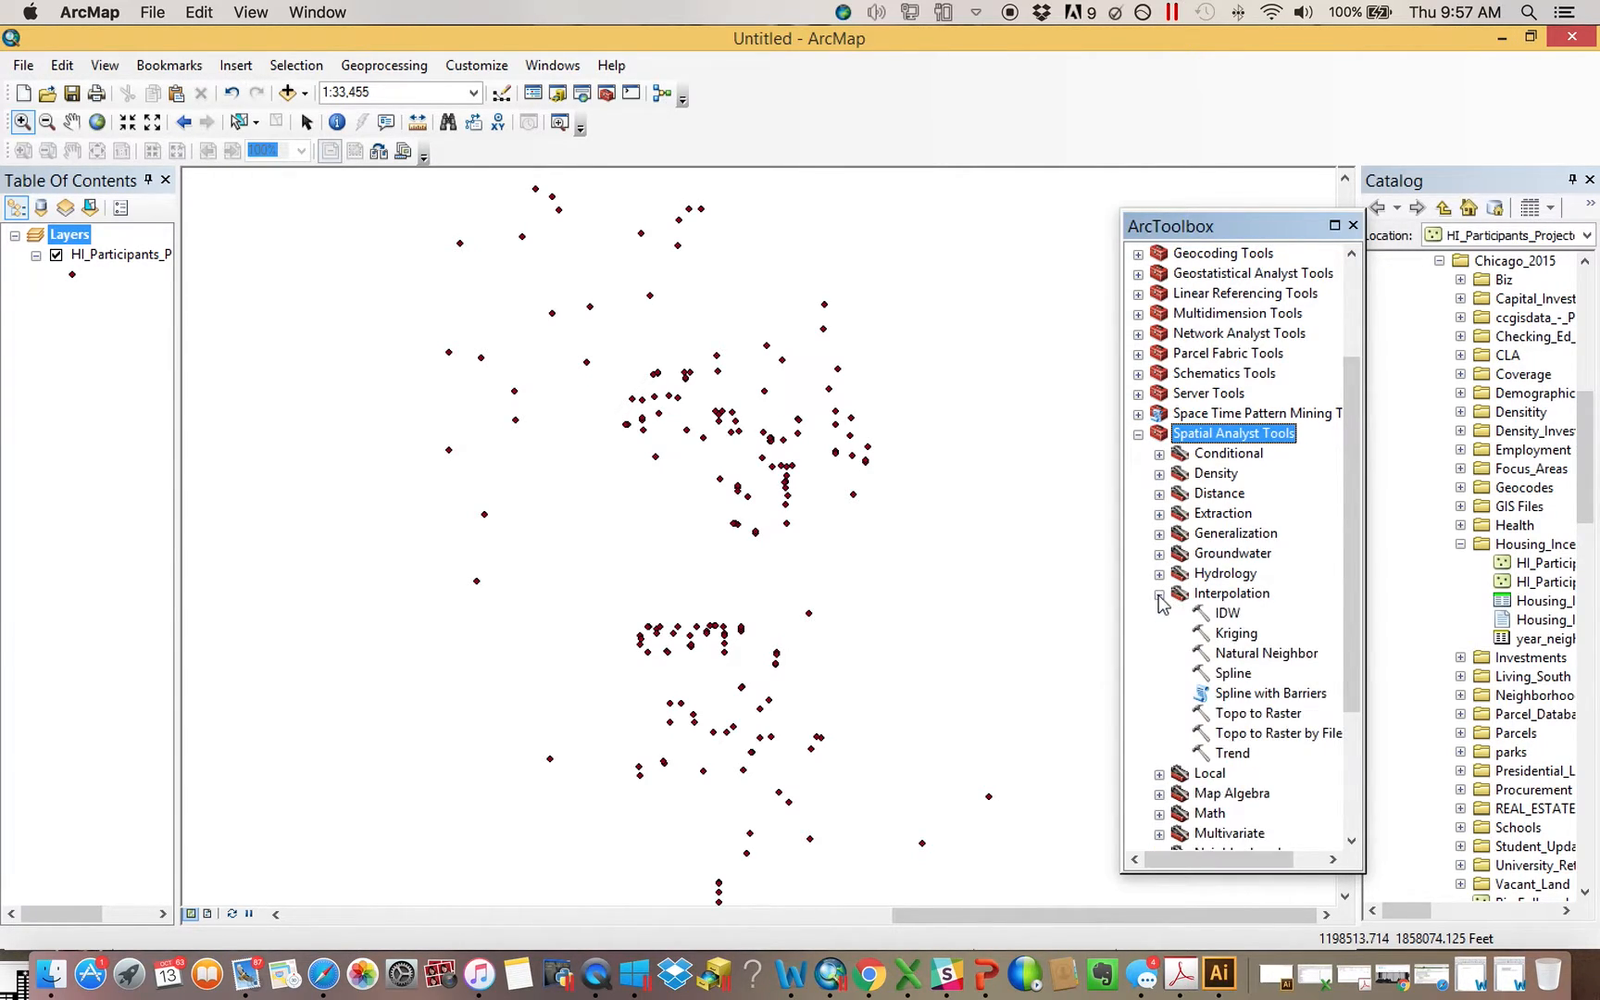
pyautogui.doubleClick(1225, 614)
pyautogui.moveTo(804, 96); pyautogui.dragTo(771, 132)
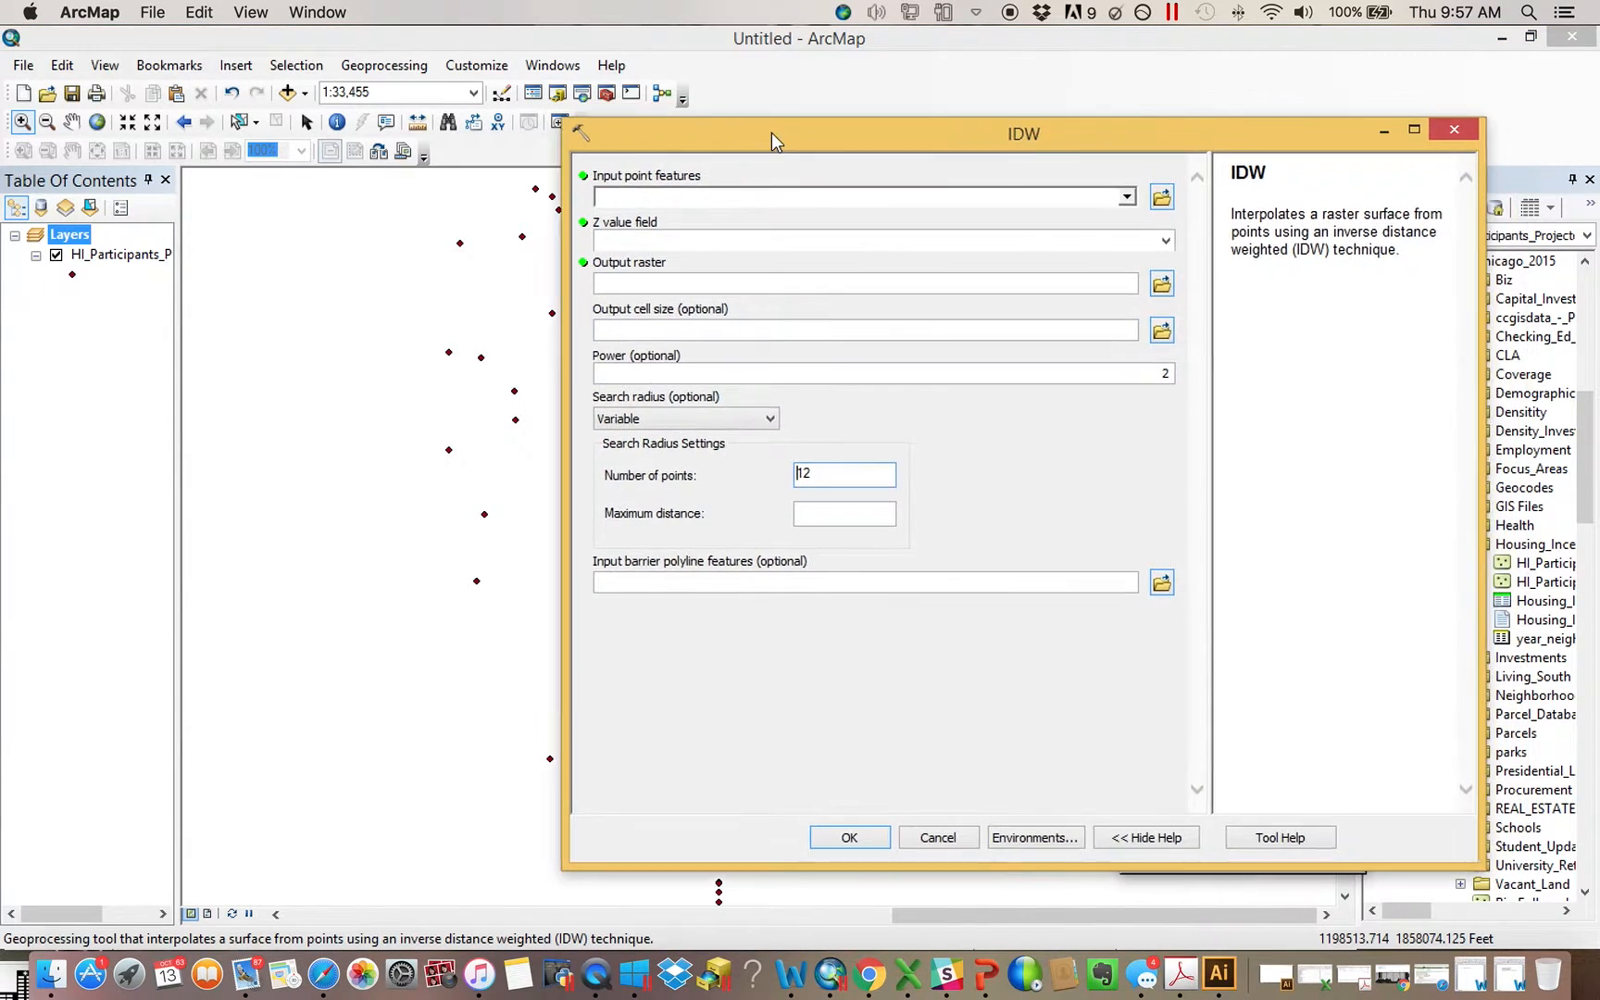
# Run IDW on the HI_Participants_Projected points with Purchase as the Z value field
pyautogui.click(139, 253)
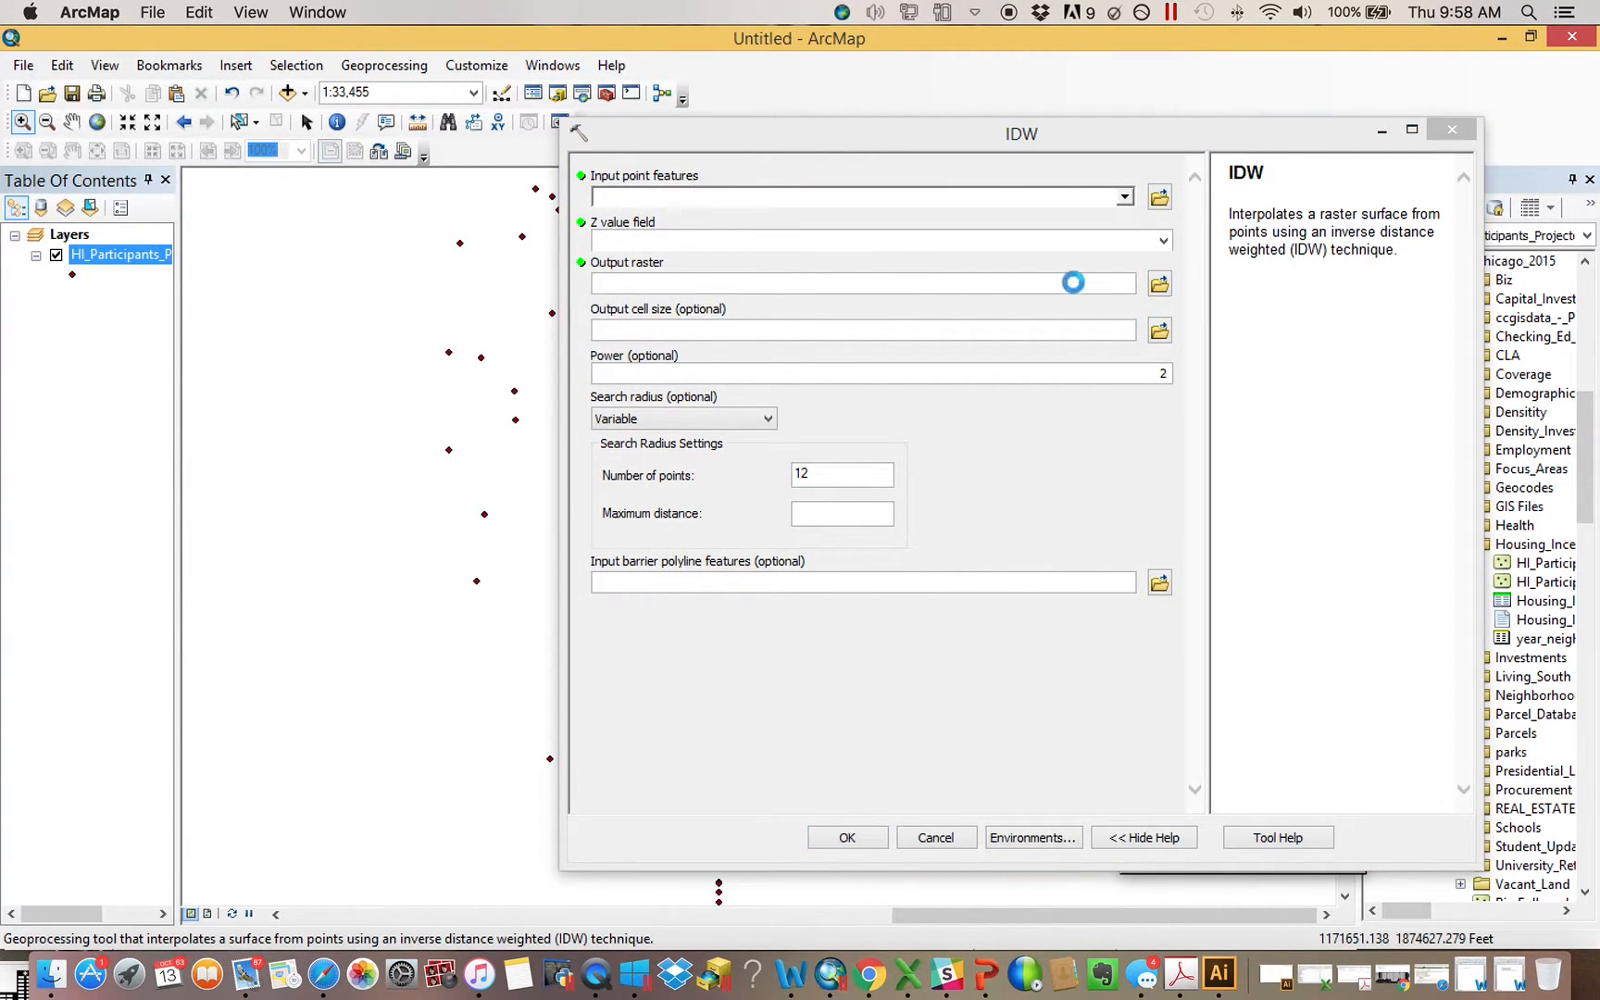
pyautogui.click(1163, 240)
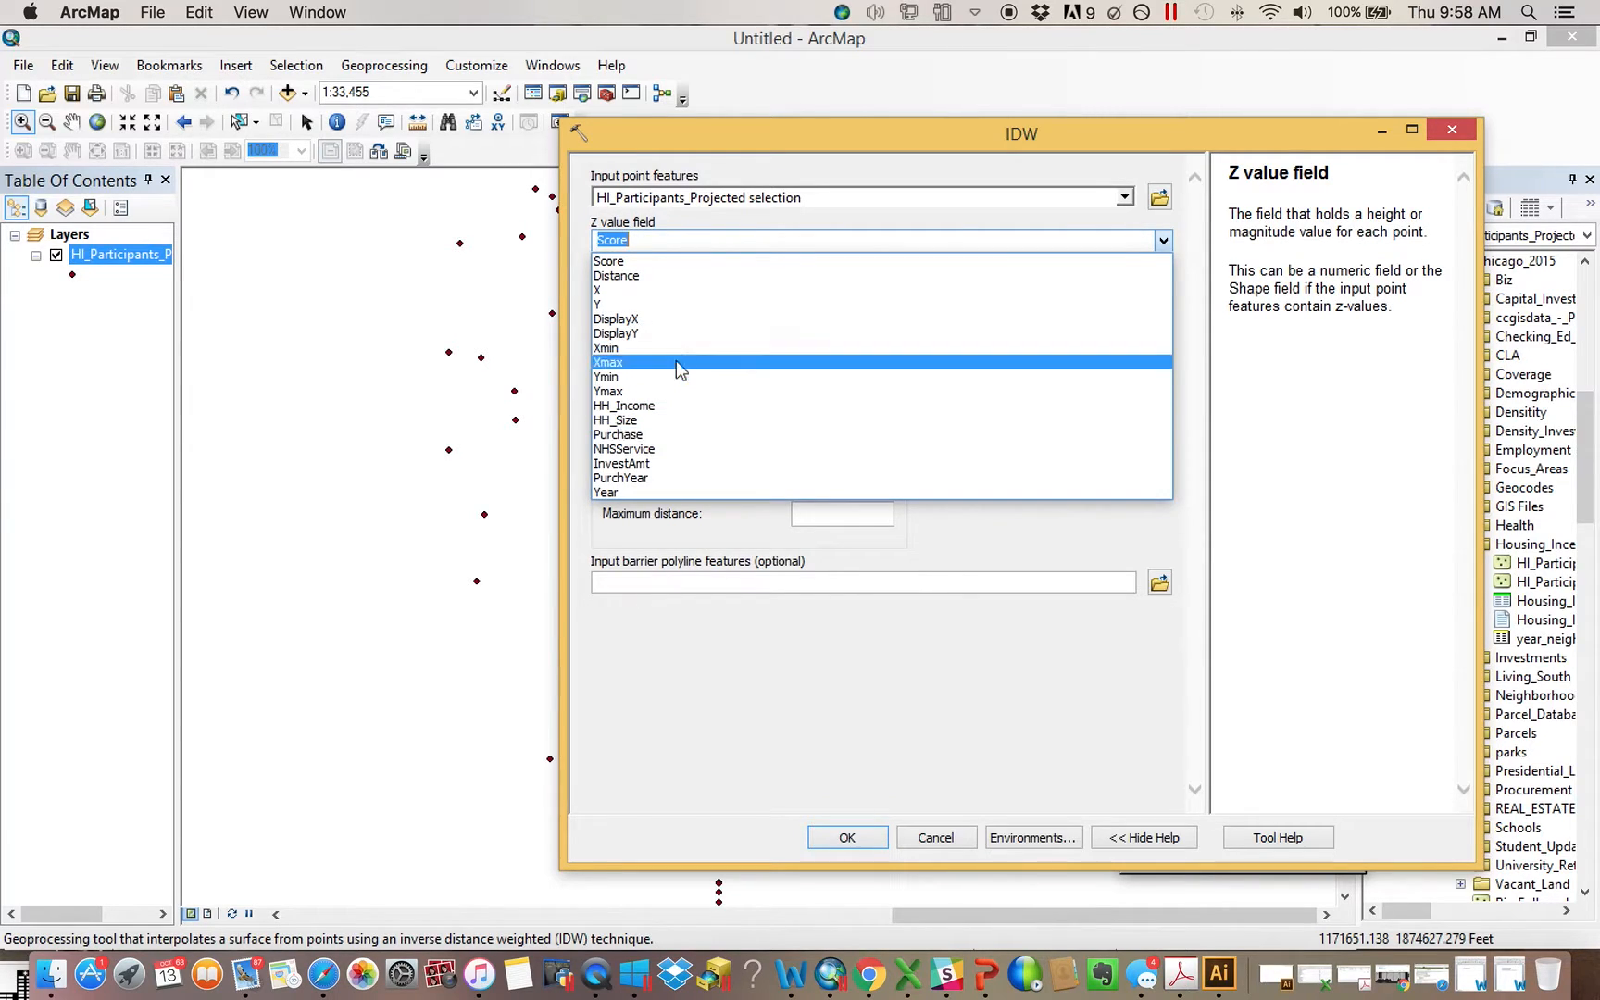
pyautogui.click(669, 434)
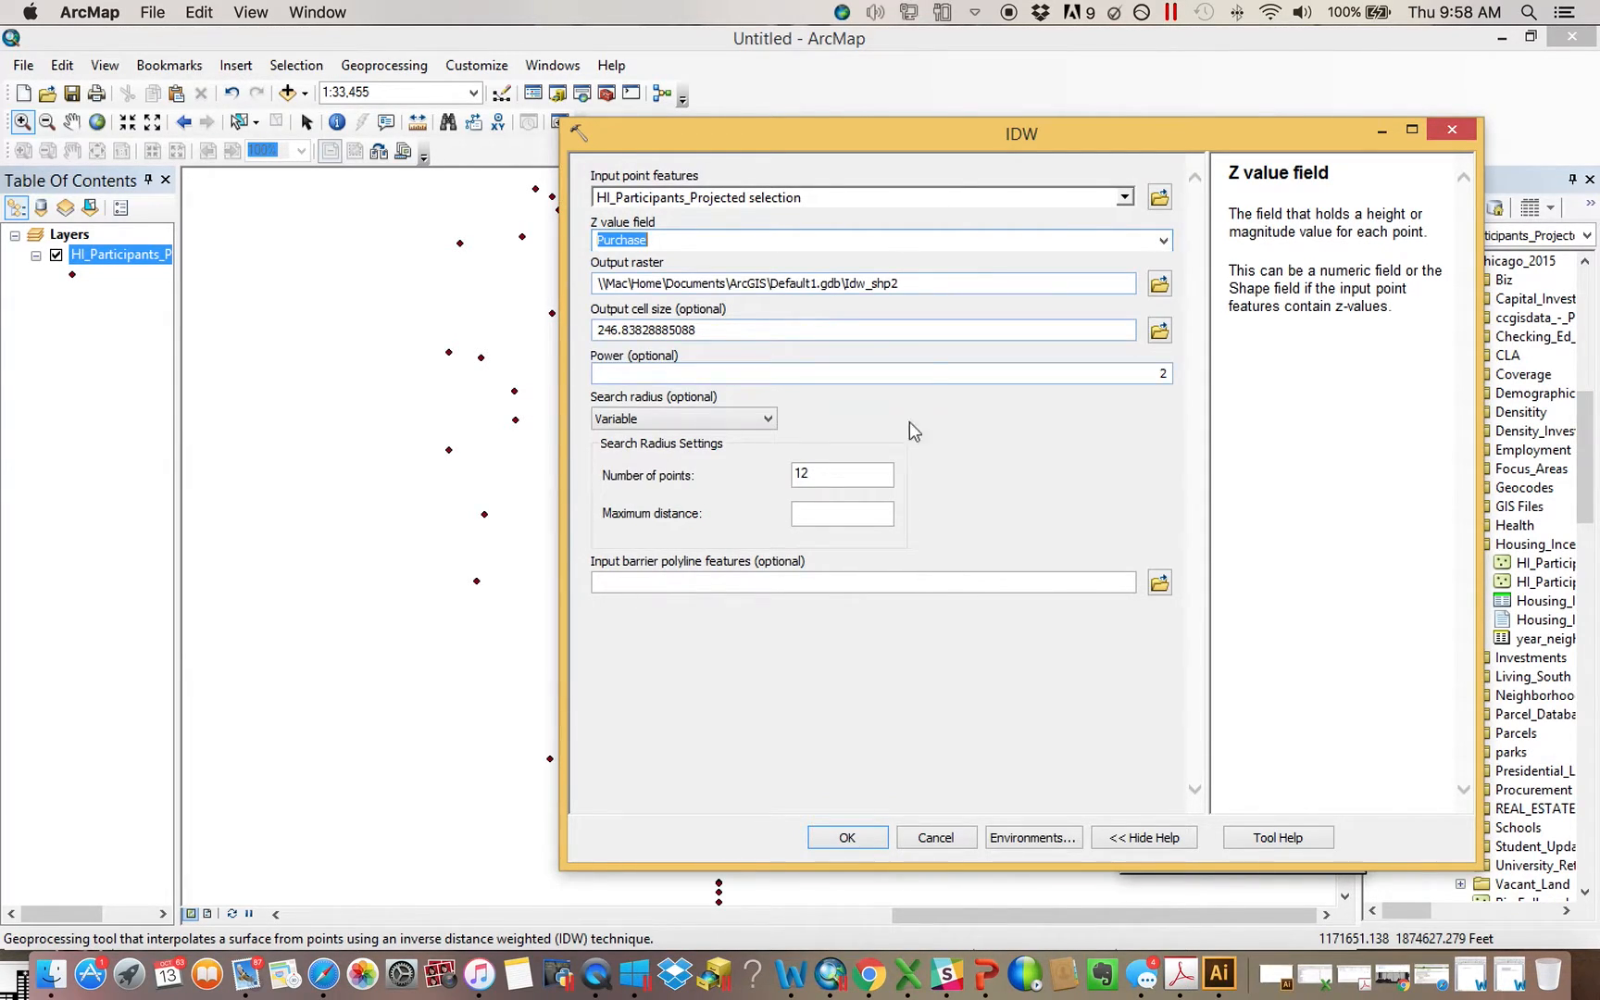
pyautogui.click(847, 838)
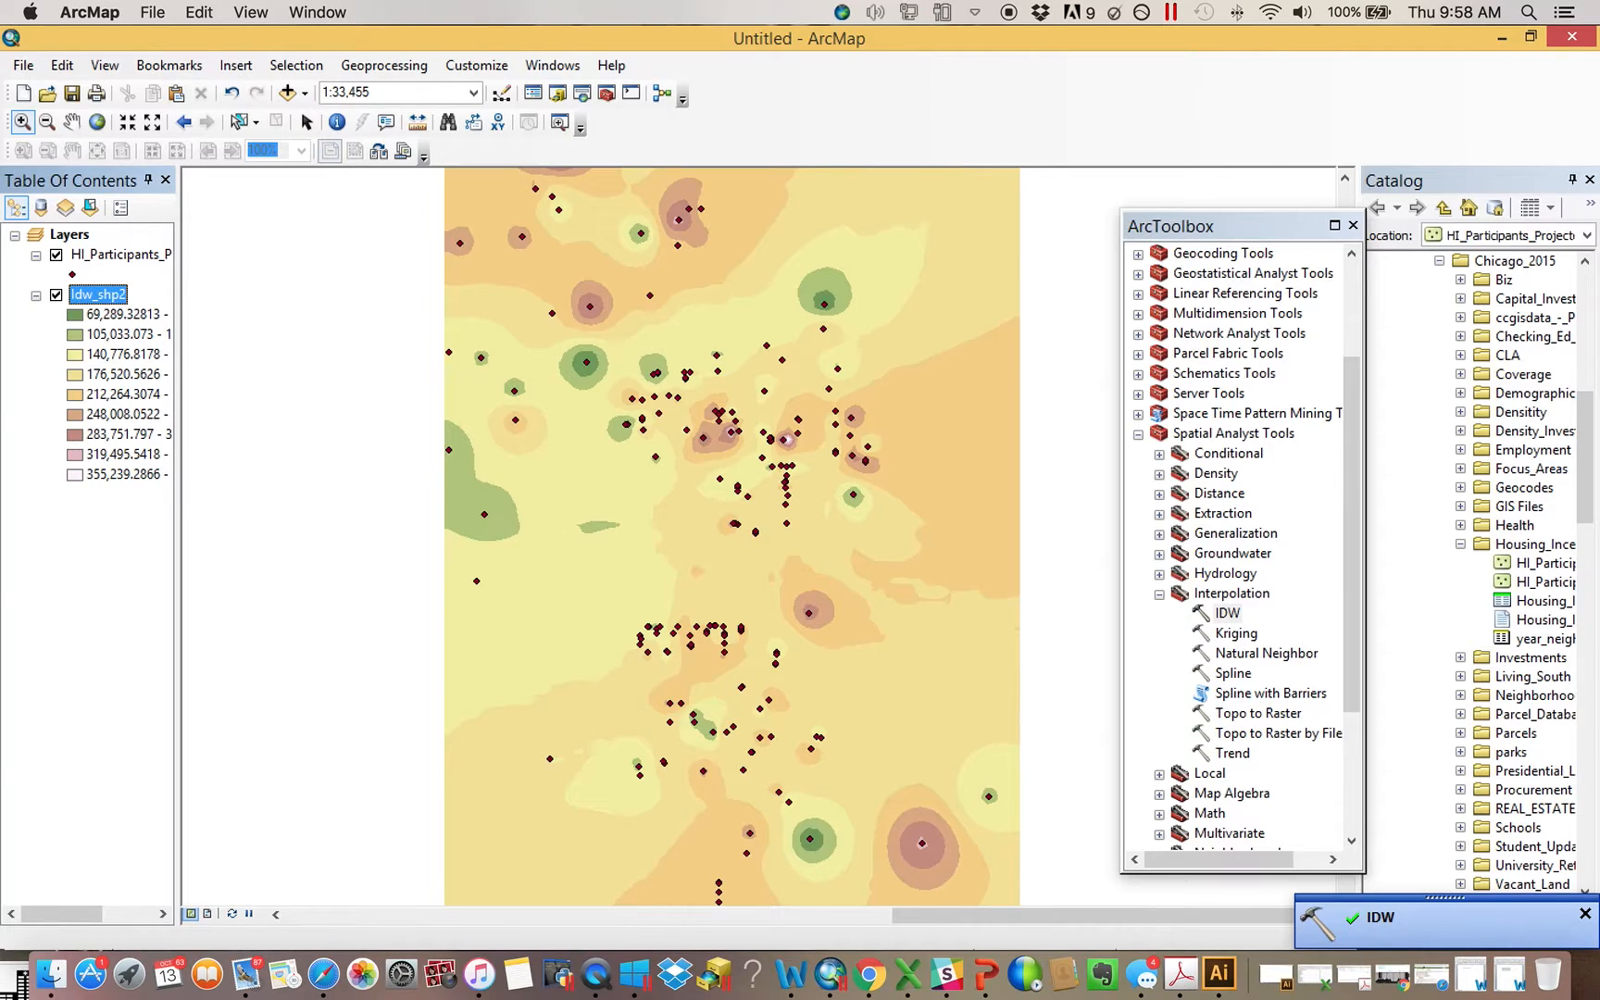
# Dismiss the IDW notification, then collapse the legend of the Idw_shp2 raster and hide that layer
pyautogui.click(1585, 913)
pyautogui.click(36, 295)
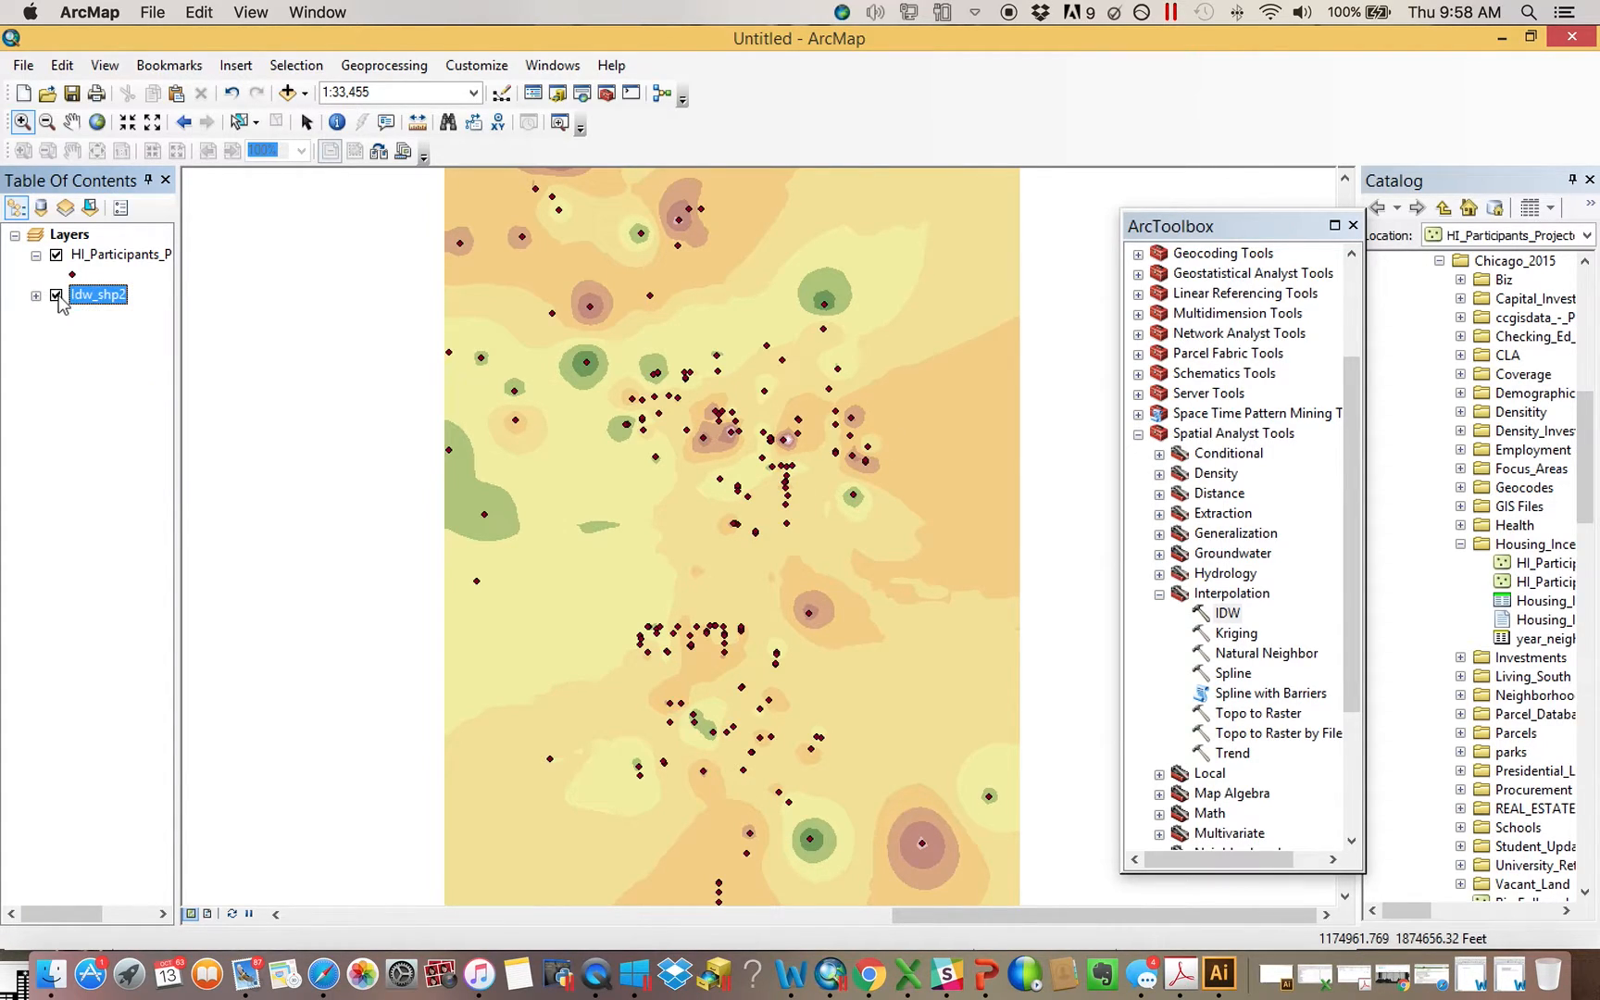
pyautogui.click(55, 294)
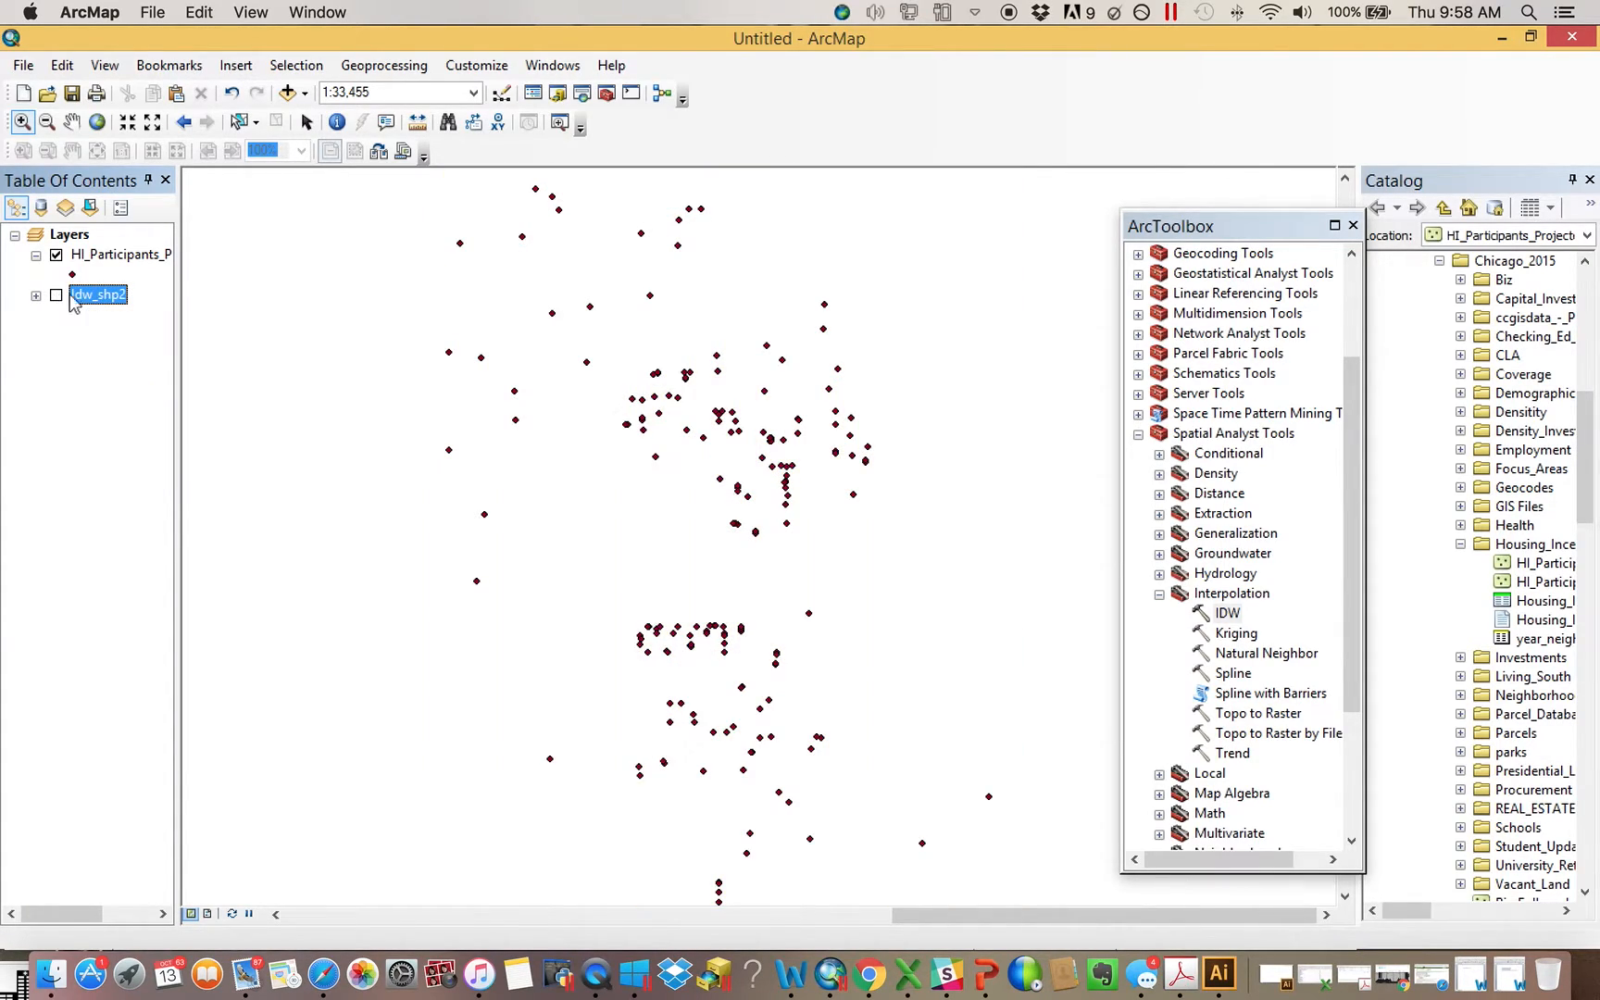
# Disable background processing in the geoprocessing options
pyautogui.click(386, 69)
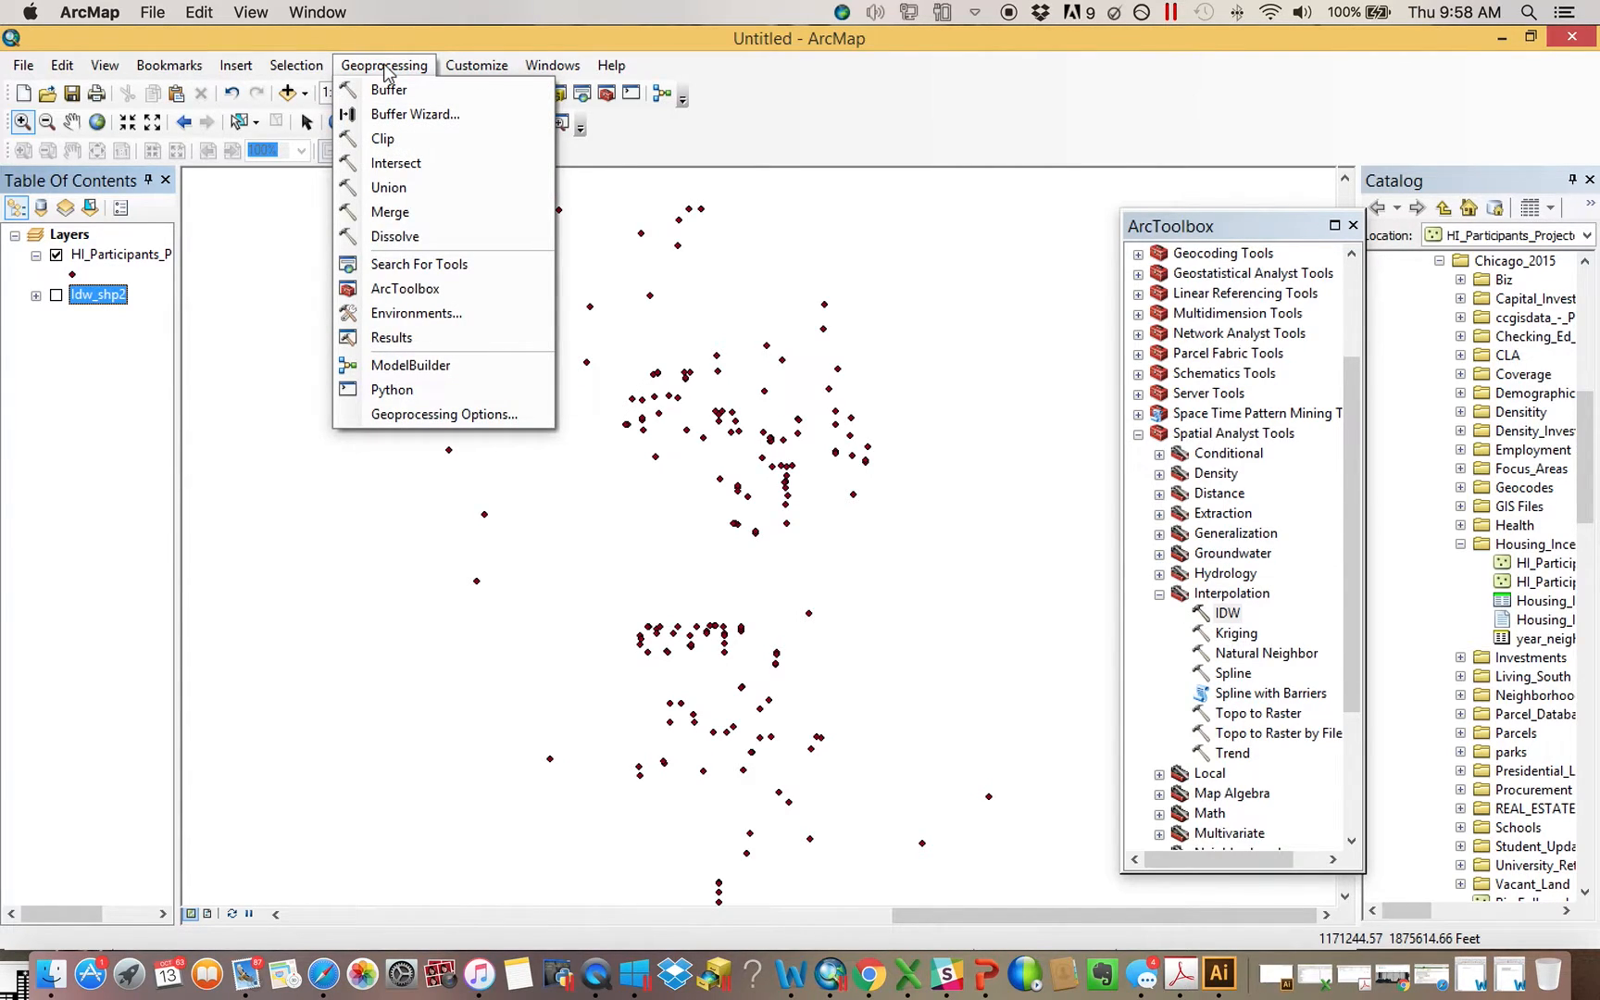
pyautogui.click(431, 415)
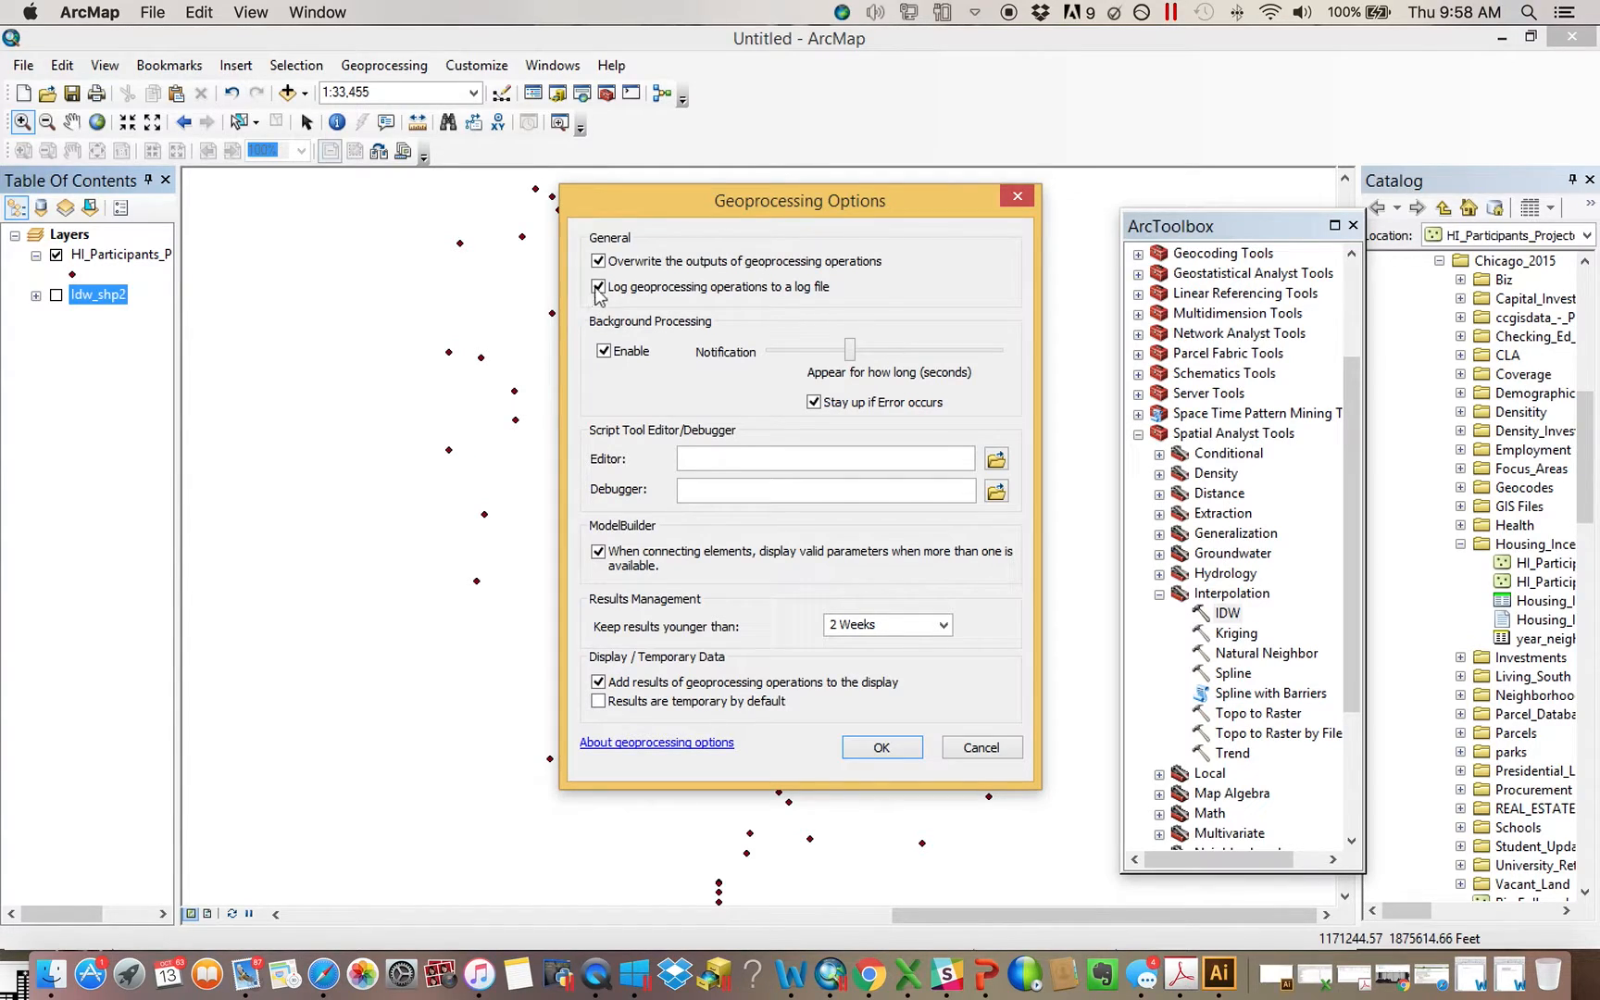
pyautogui.click(621, 355)
pyautogui.click(881, 748)
# Run IDW again on the HI_Participants_Projected points with Purchase as the Z value field and close the progress dialog
pyautogui.doubleClick(1228, 613)
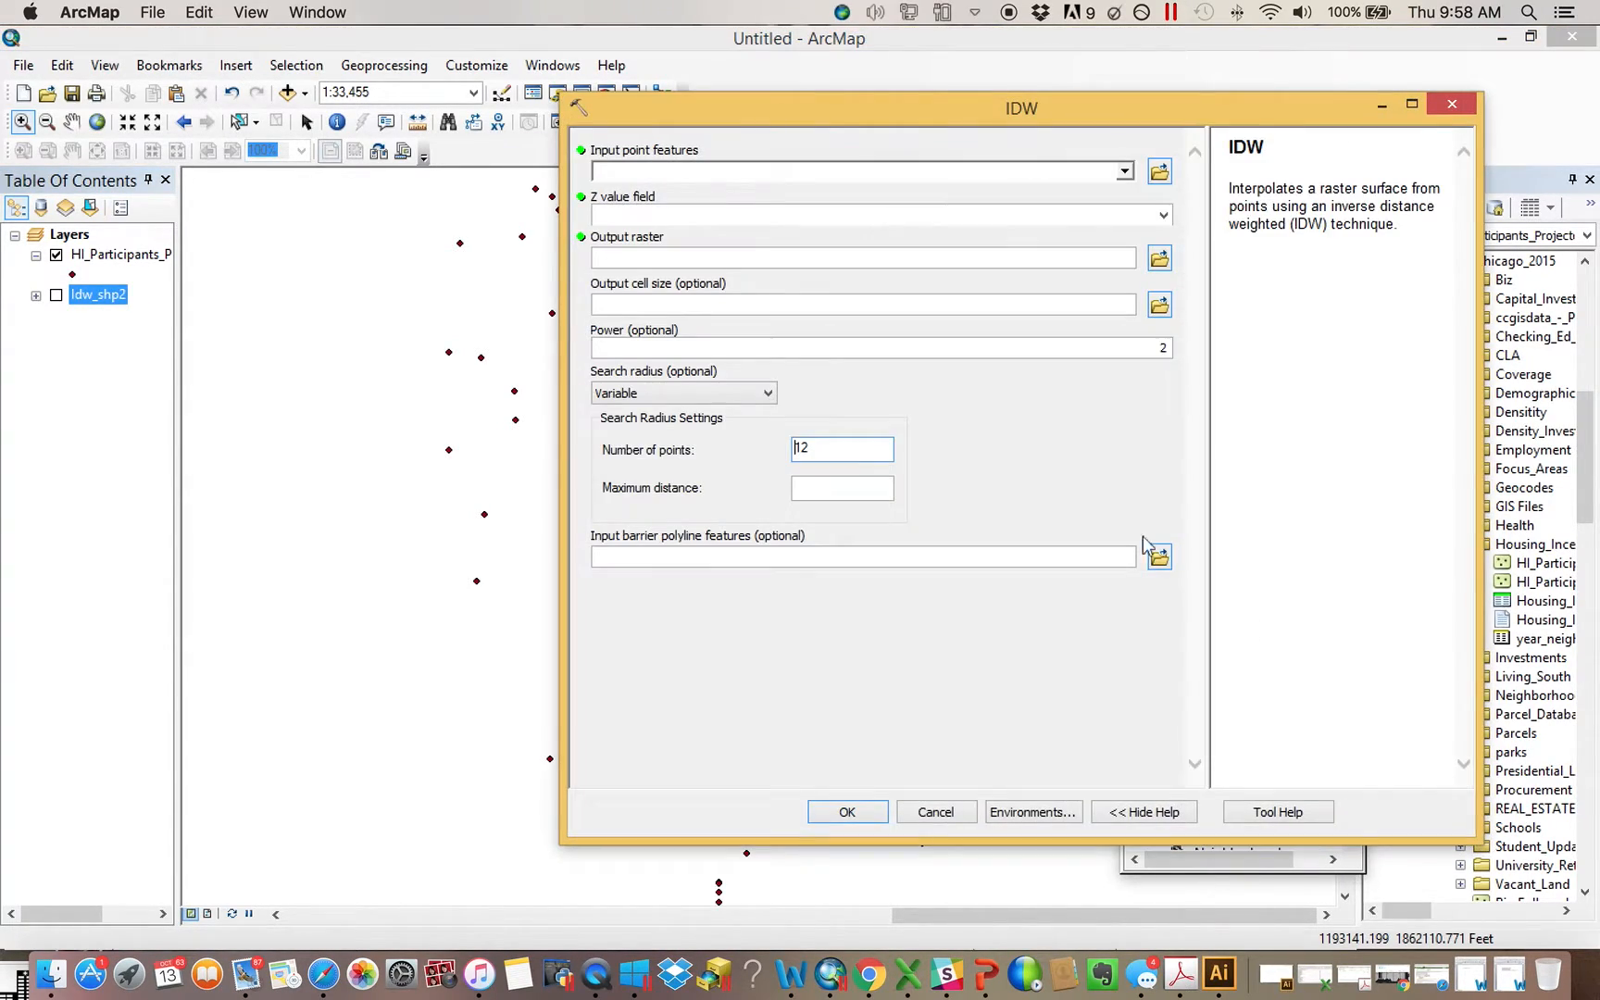
pyautogui.moveTo(106, 263); pyautogui.dragTo(668, 185)
pyautogui.click(1163, 214)
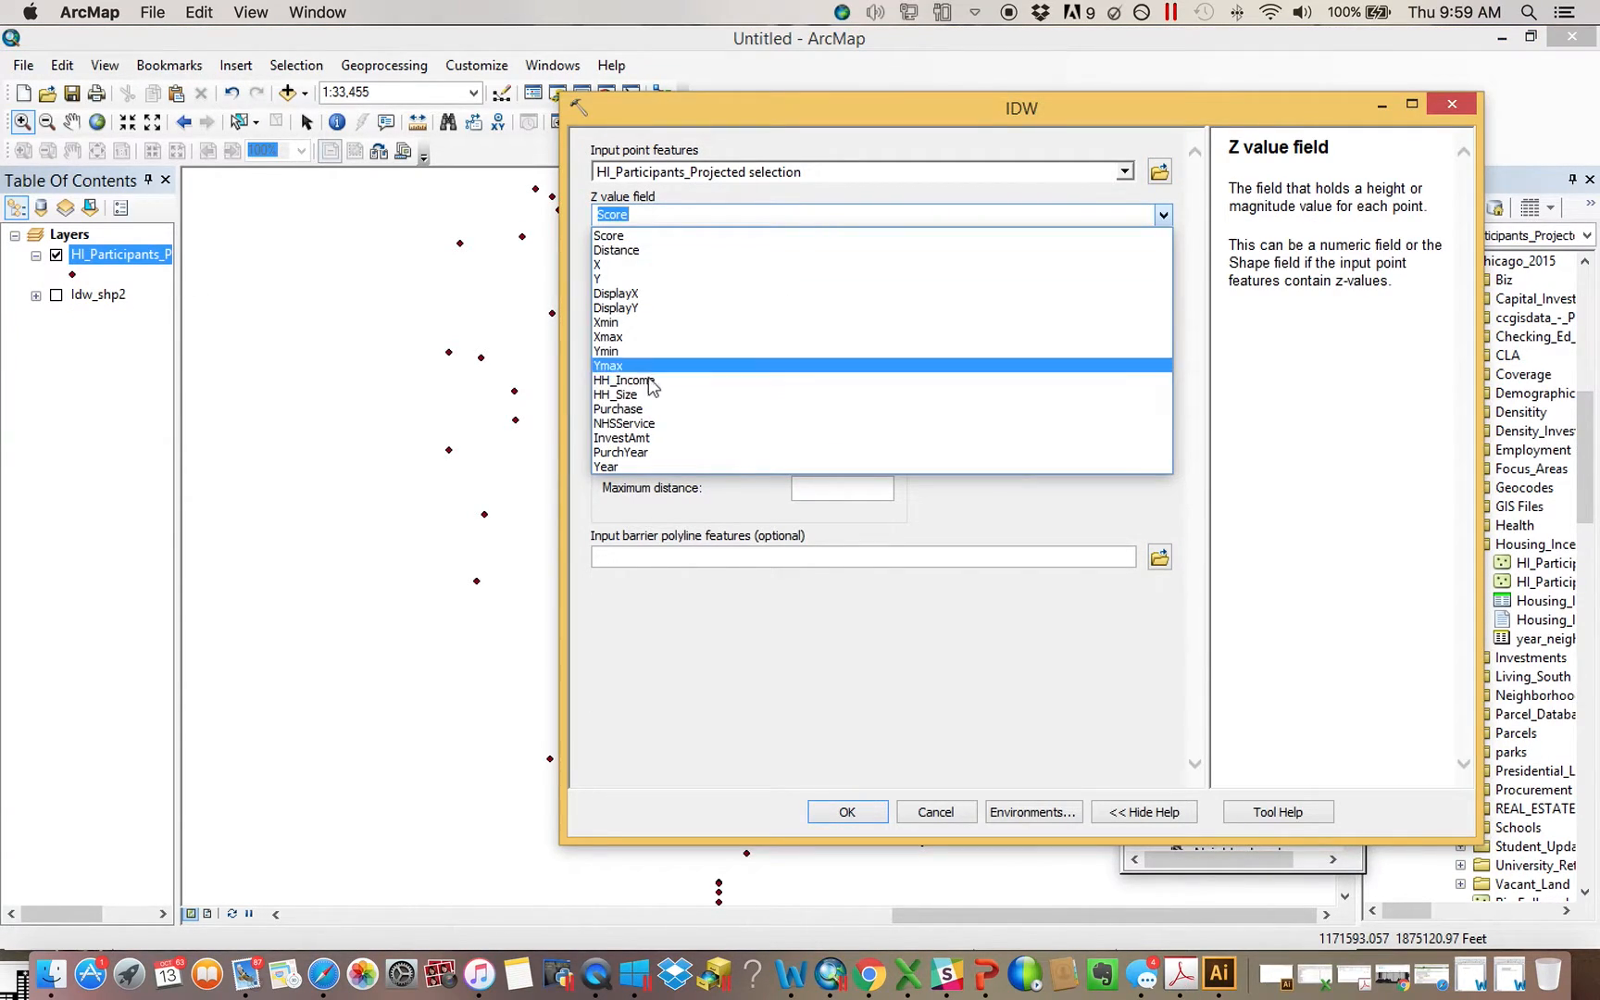
pyautogui.click(648, 511)
pyautogui.click(847, 812)
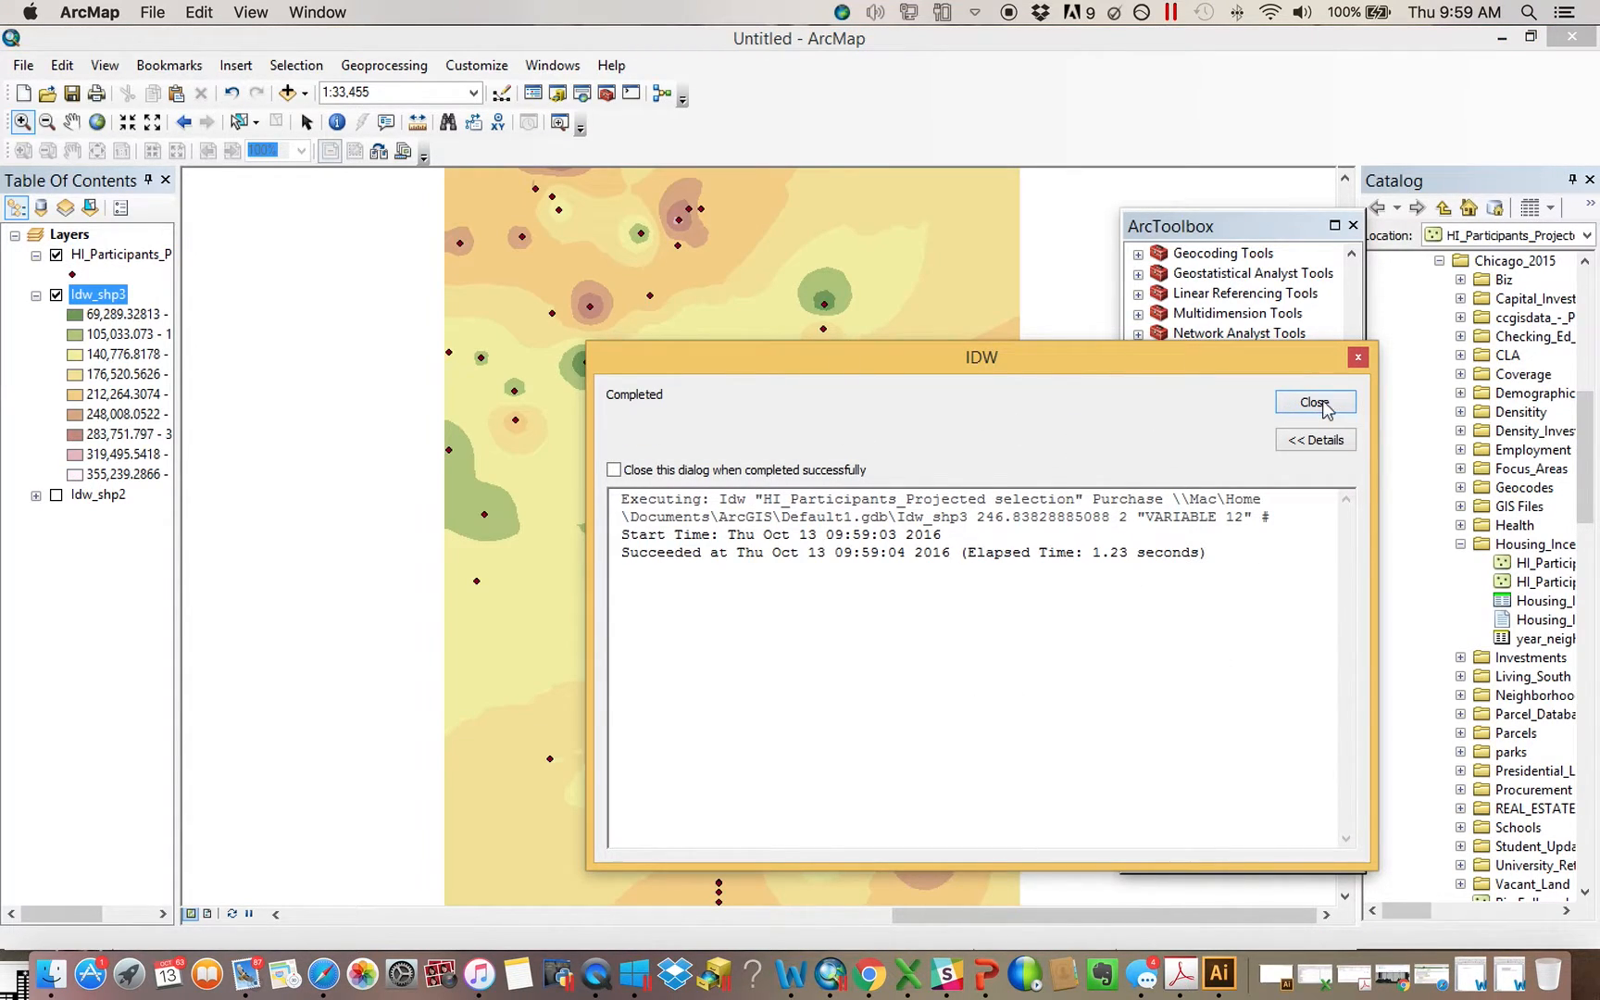
pyautogui.click(1326, 404)
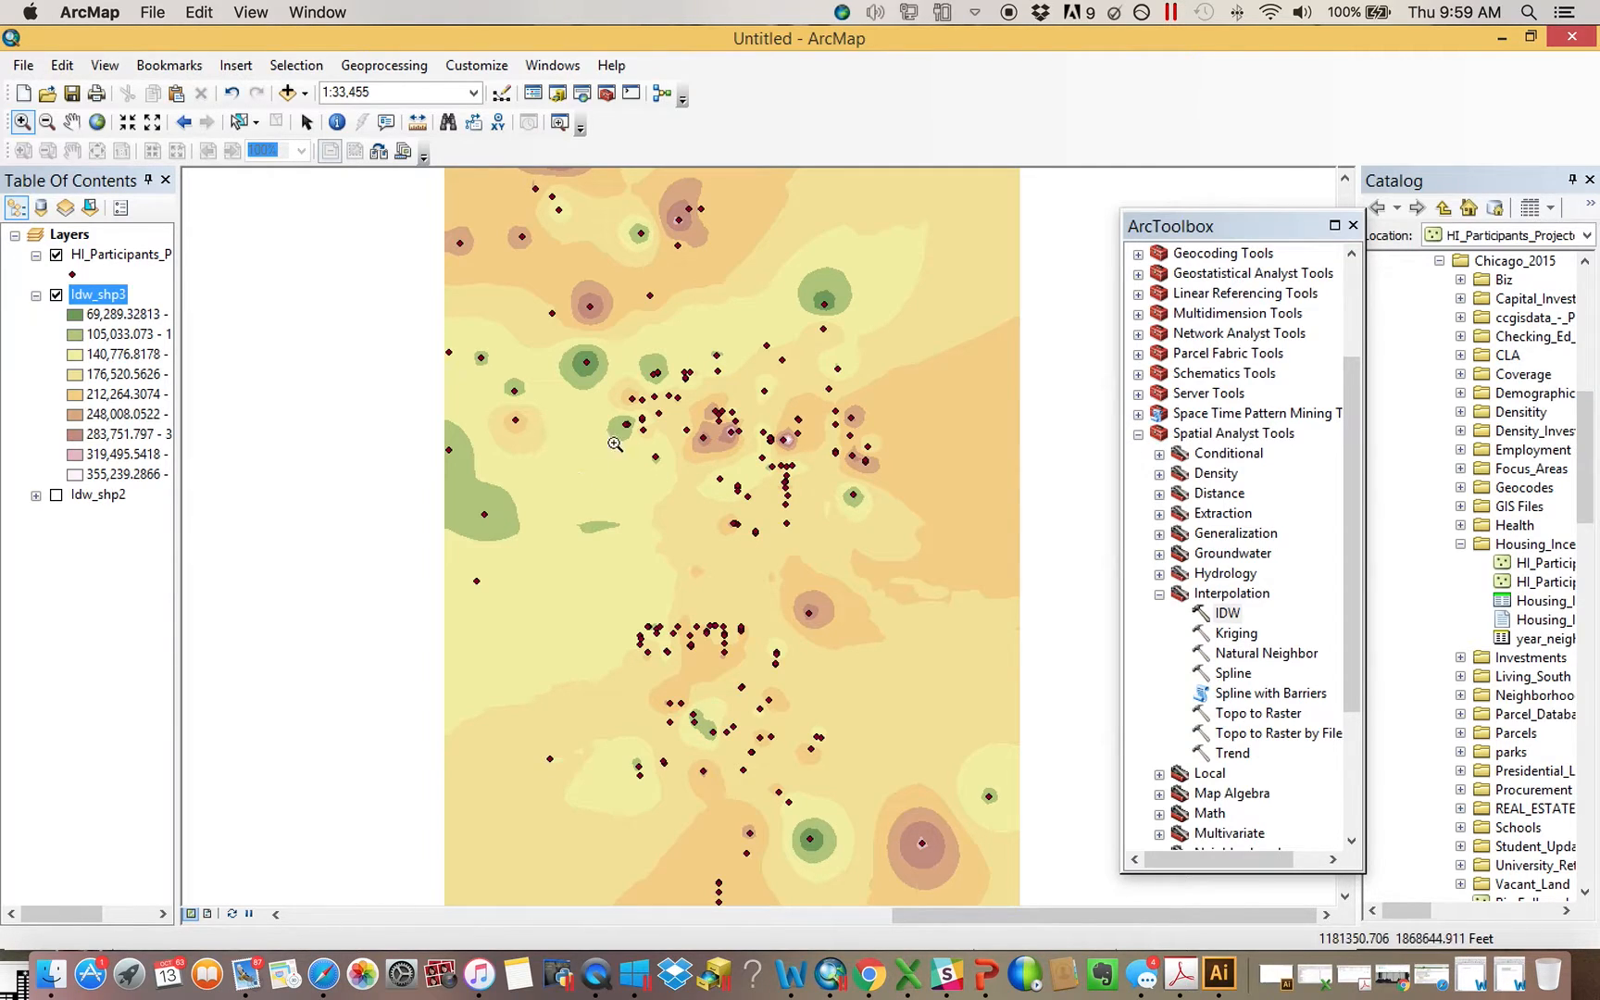
pyautogui.click(1008, 14)
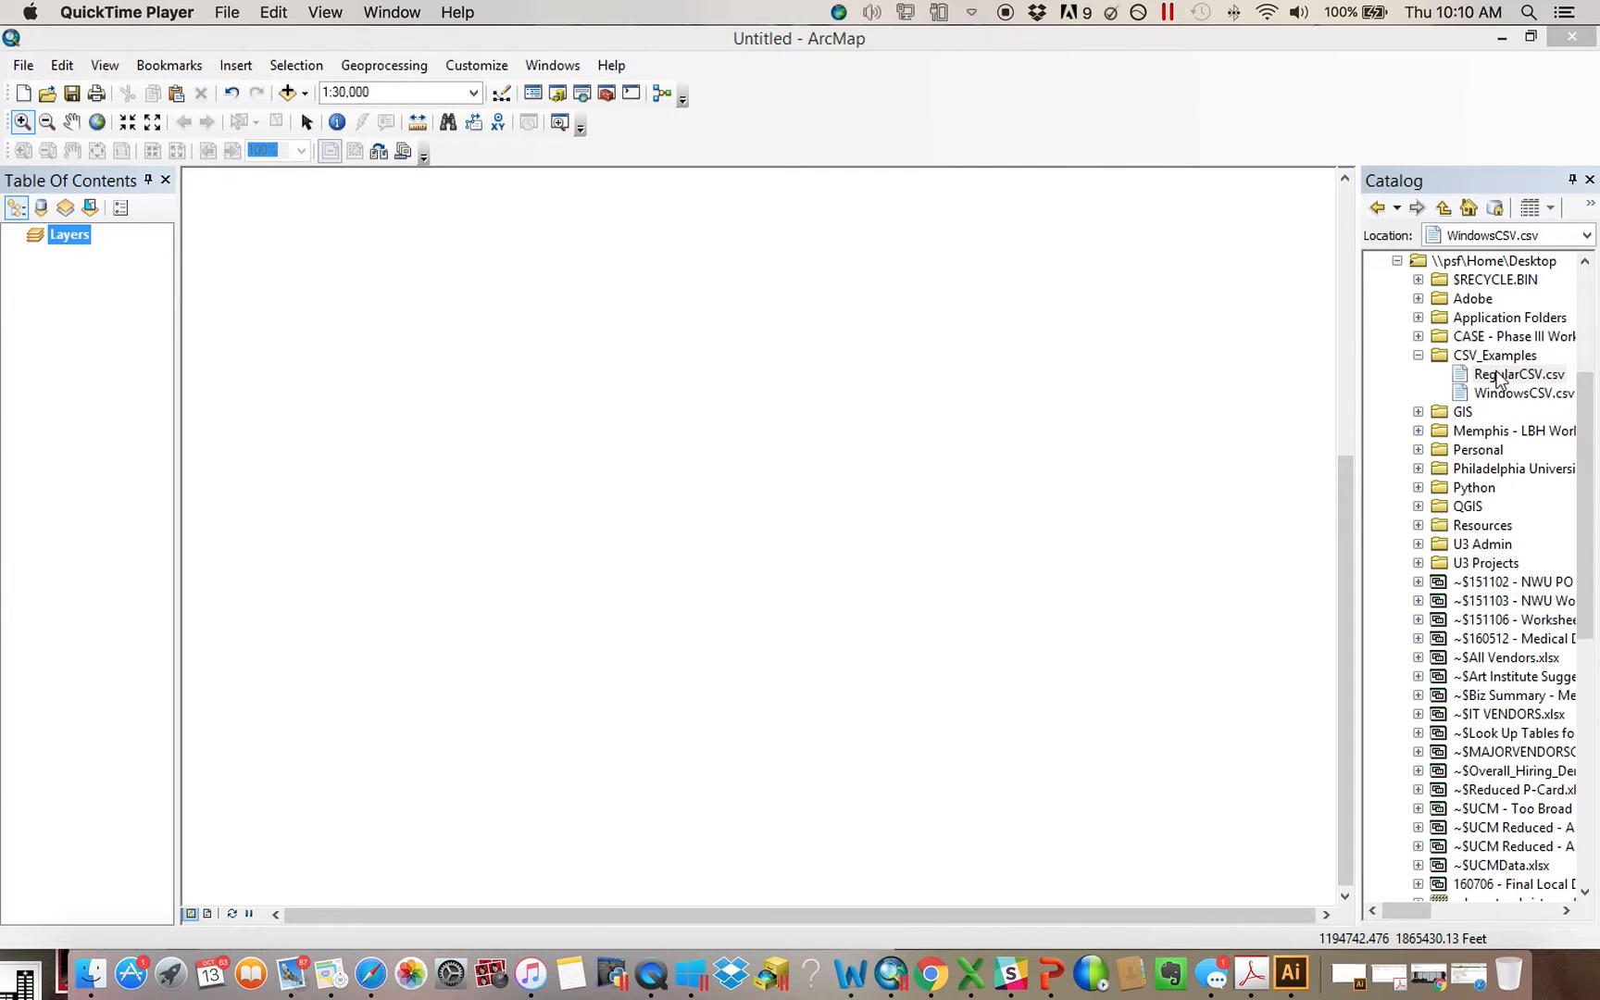
# Select WindowsCSV.csv and RegularCSV.csv in turn in the CSV_Examples catalog folder
pyautogui.click(1524, 387)
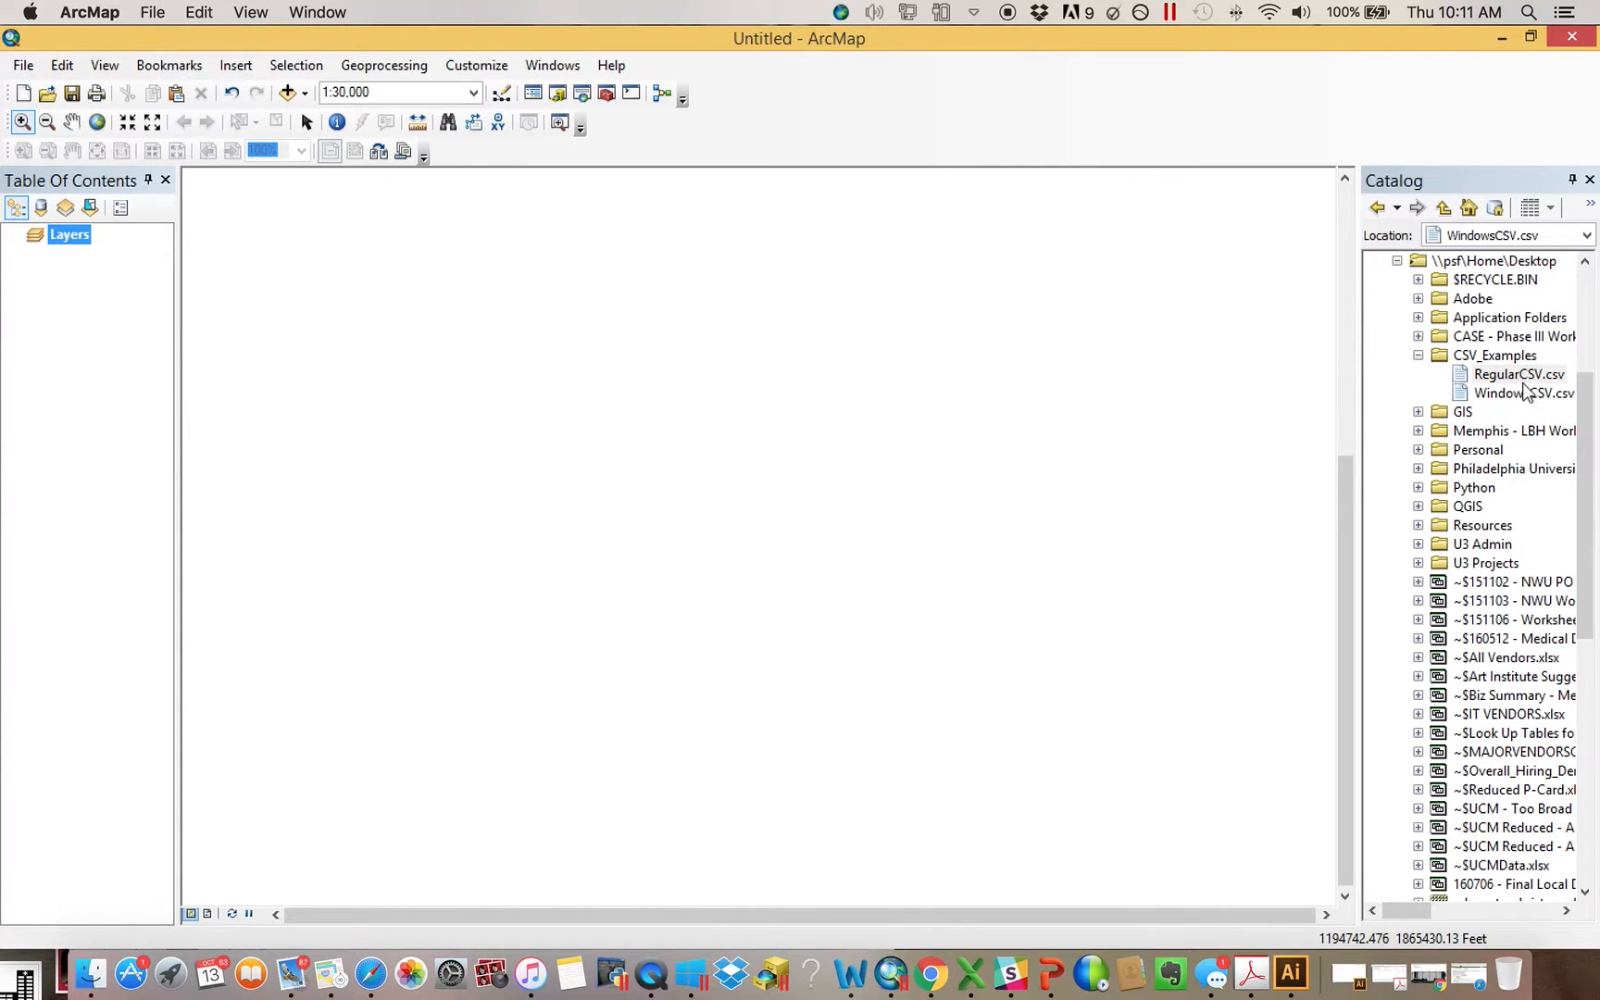
pyautogui.click(1528, 392)
pyautogui.click(1516, 376)
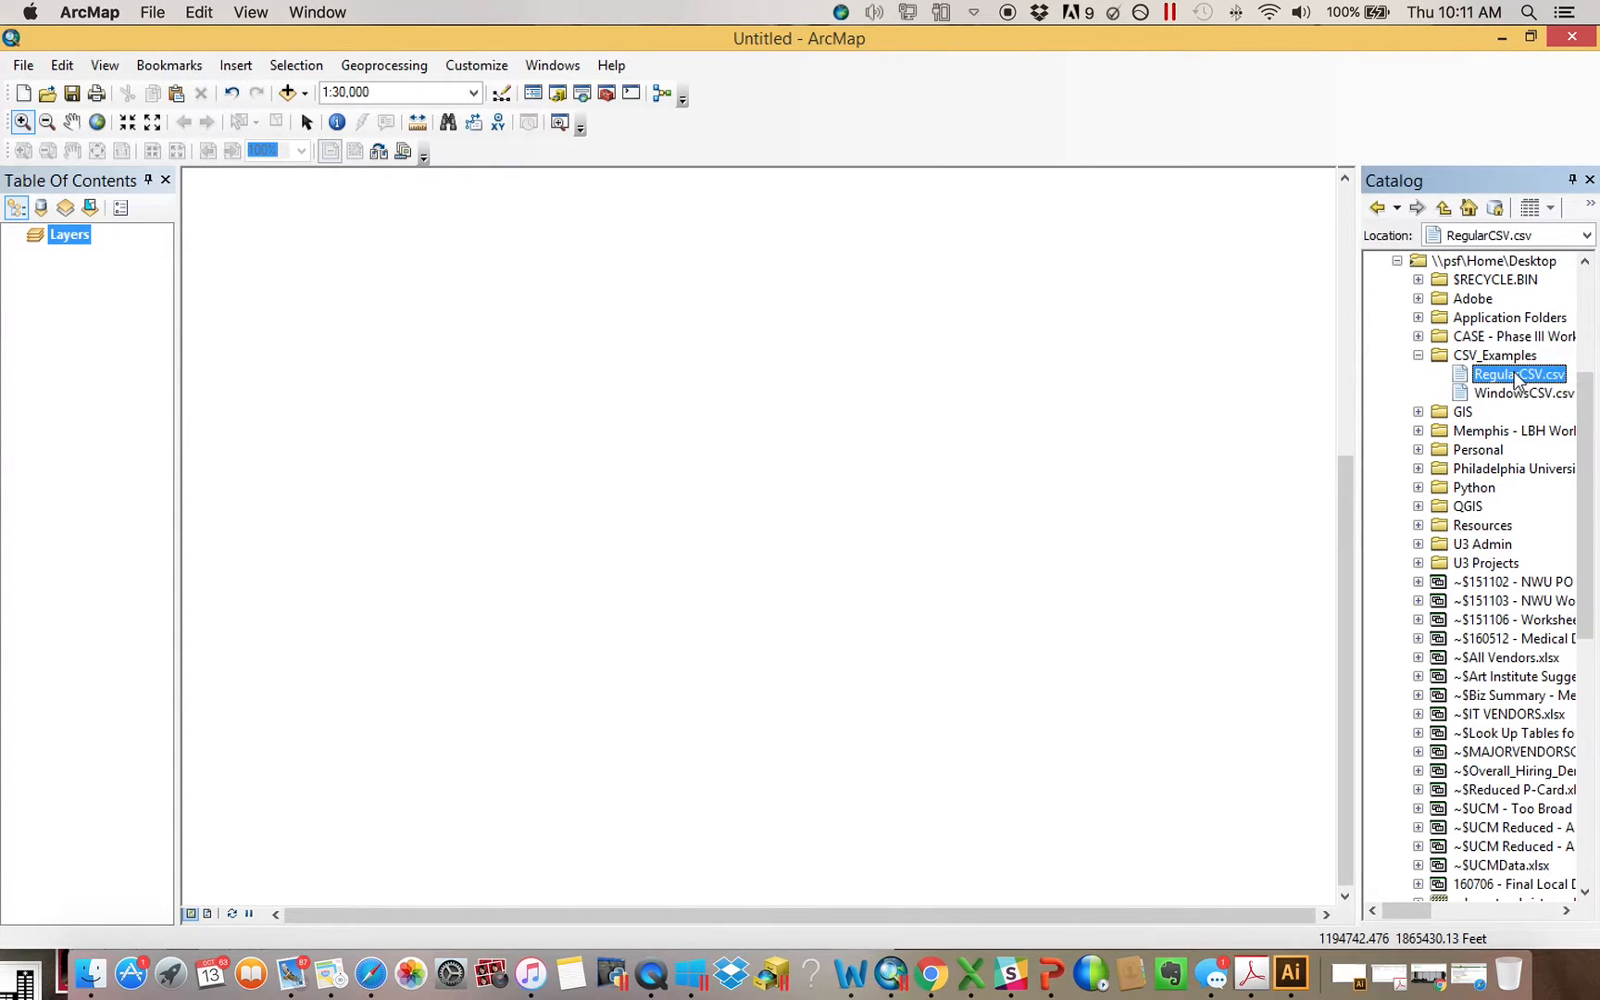
# Switch to Excel and save the open CSV as an Excel Workbook (.xlsx) named ExcelWorkbook in CSV_Examples
pyautogui.click(972, 970)
pyautogui.click(145, 7)
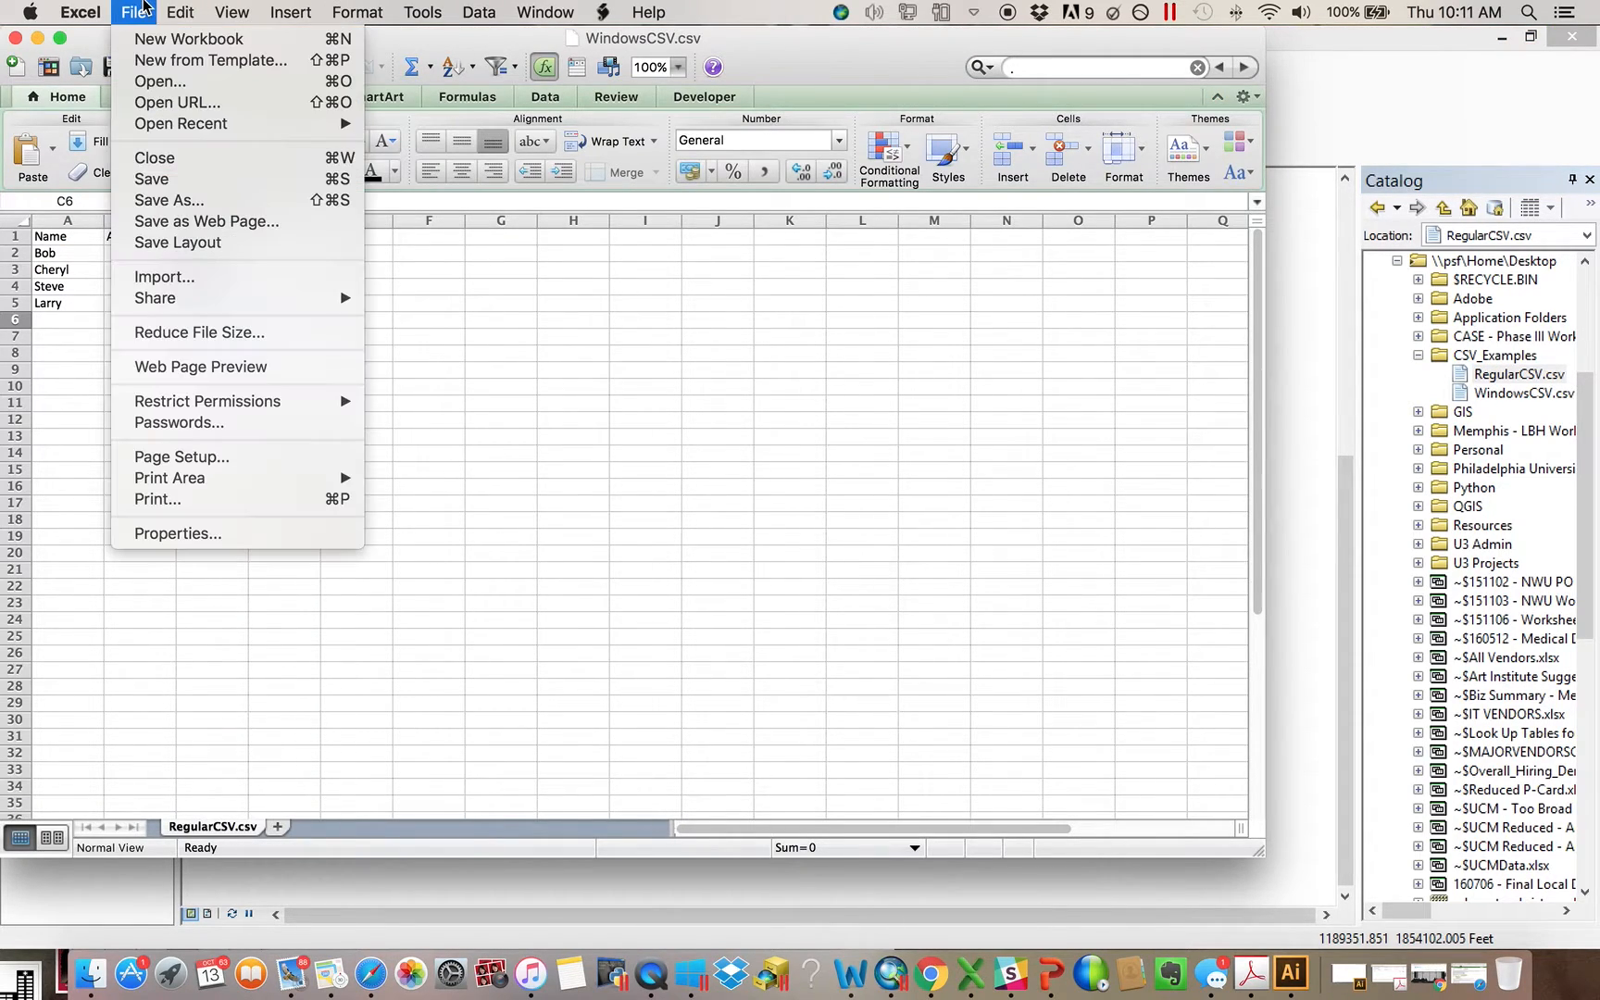
pyautogui.click(211, 199)
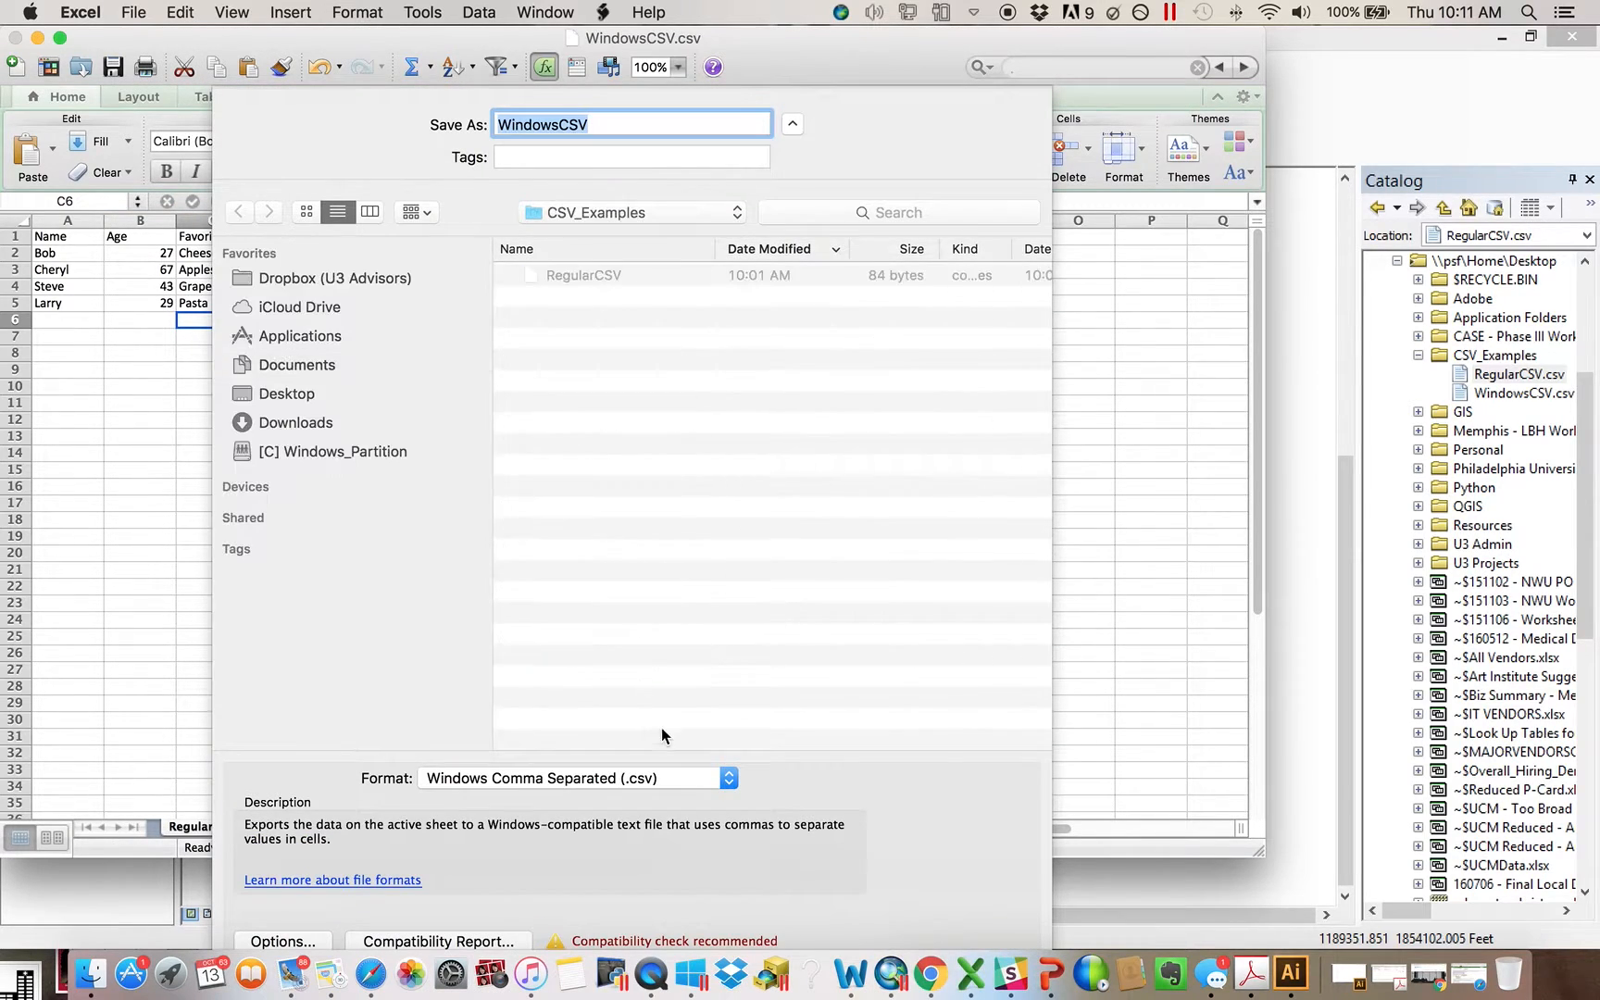
pyautogui.click(648, 778)
pyautogui.click(549, 356)
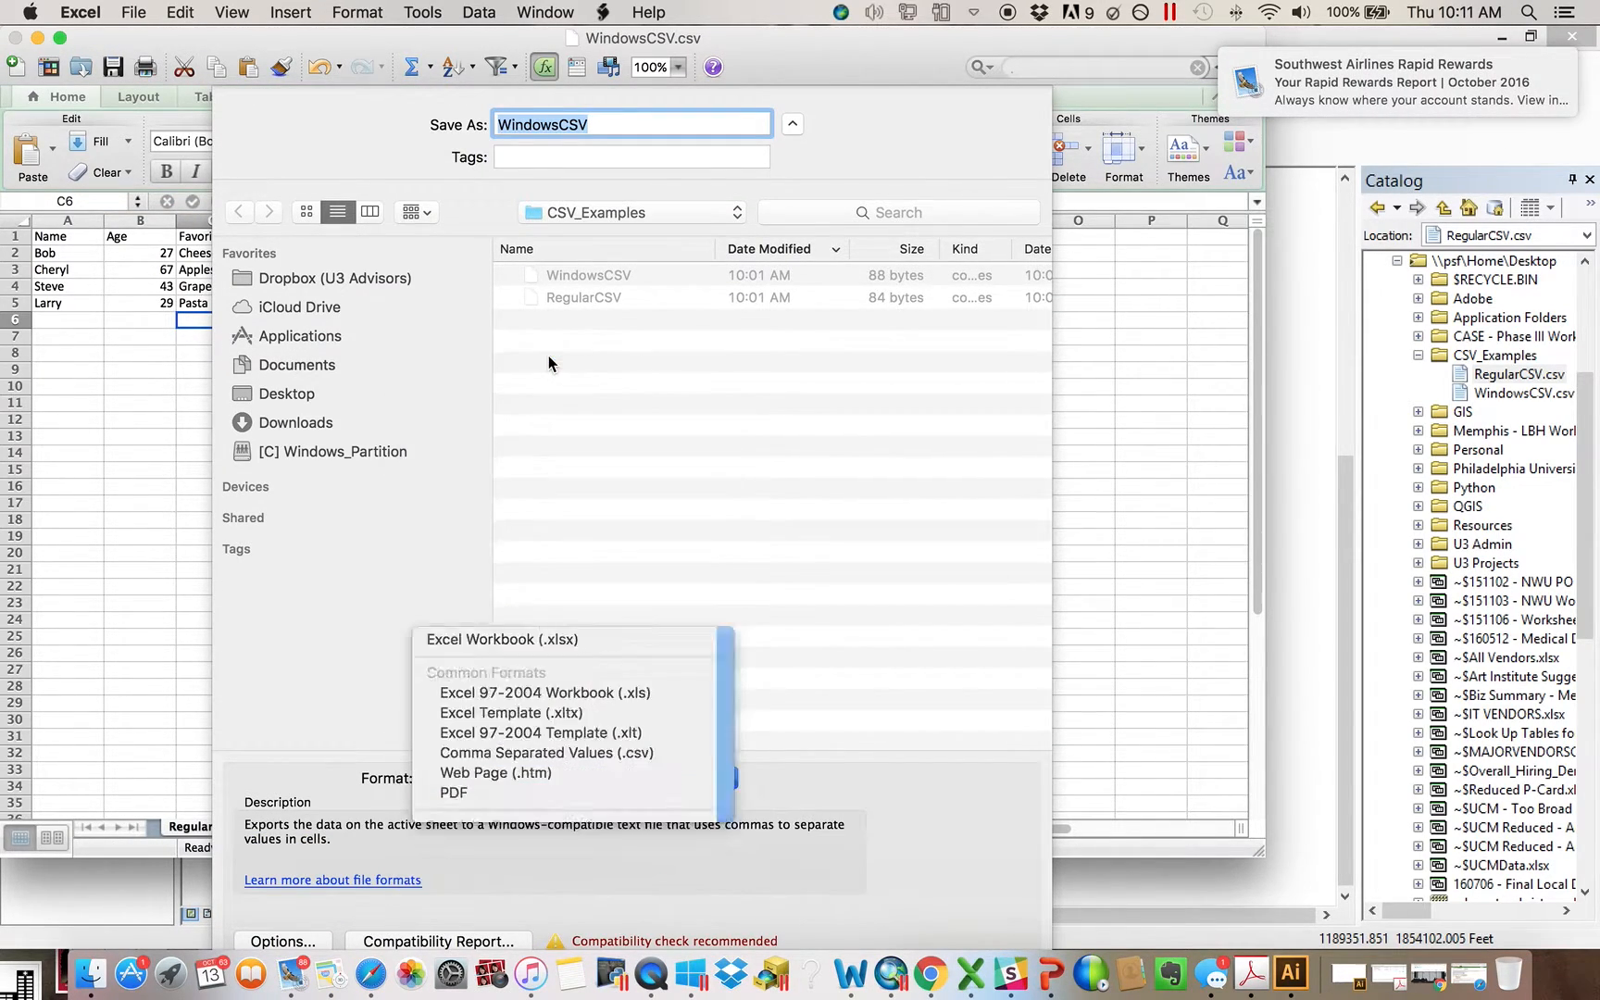
pyautogui.write('ExcelWorkbook')
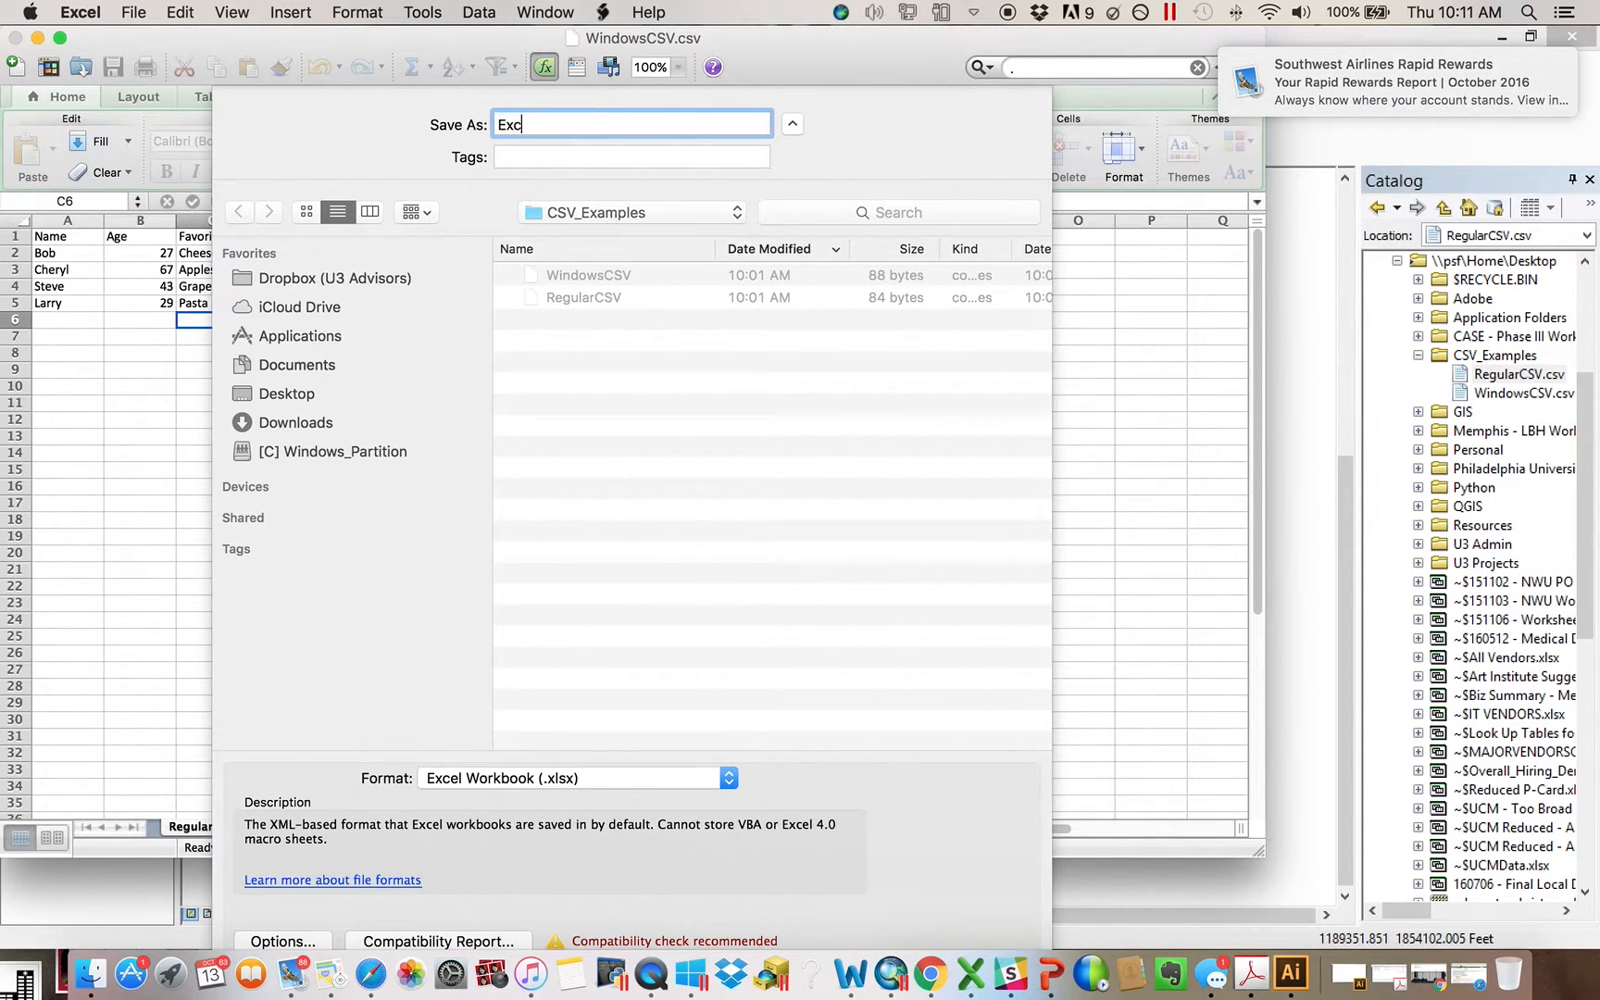
pyautogui.press('Return')
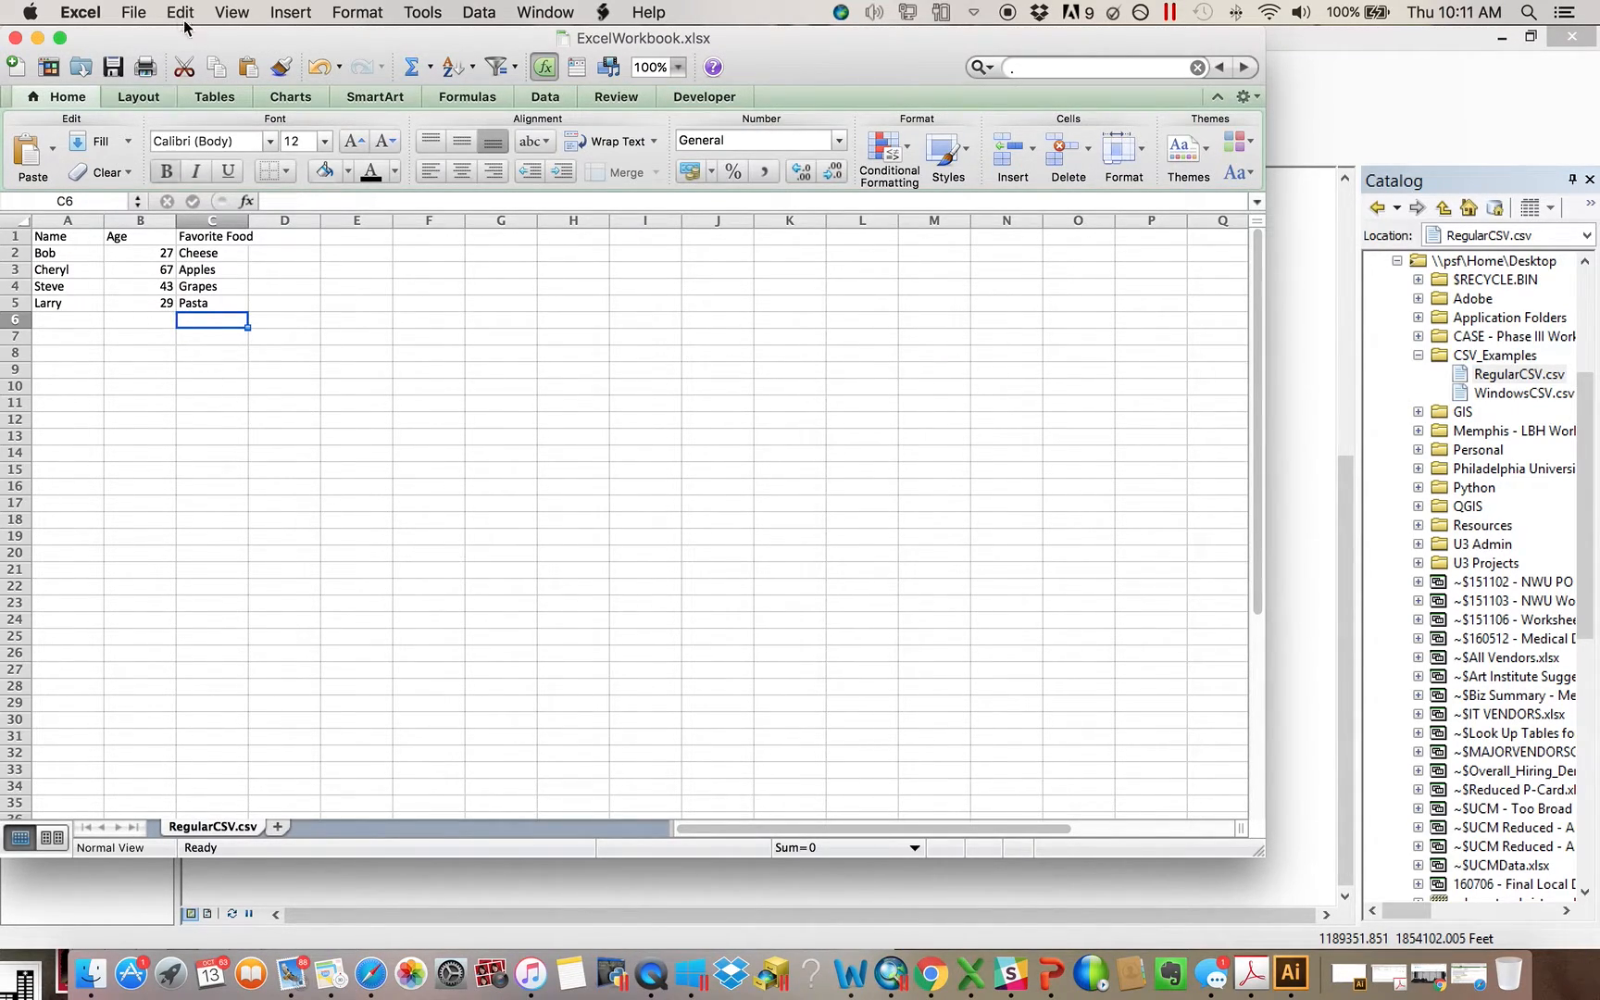
# Narrow the Excel window to about half its width and shift it to uncover more of ArcMap
pyautogui.moveTo(429, 46)
pyautogui.mouseDown()
pyautogui.moveTo(500, 53)
pyautogui.moveTo(439, 51)
pyautogui.mouseUp()
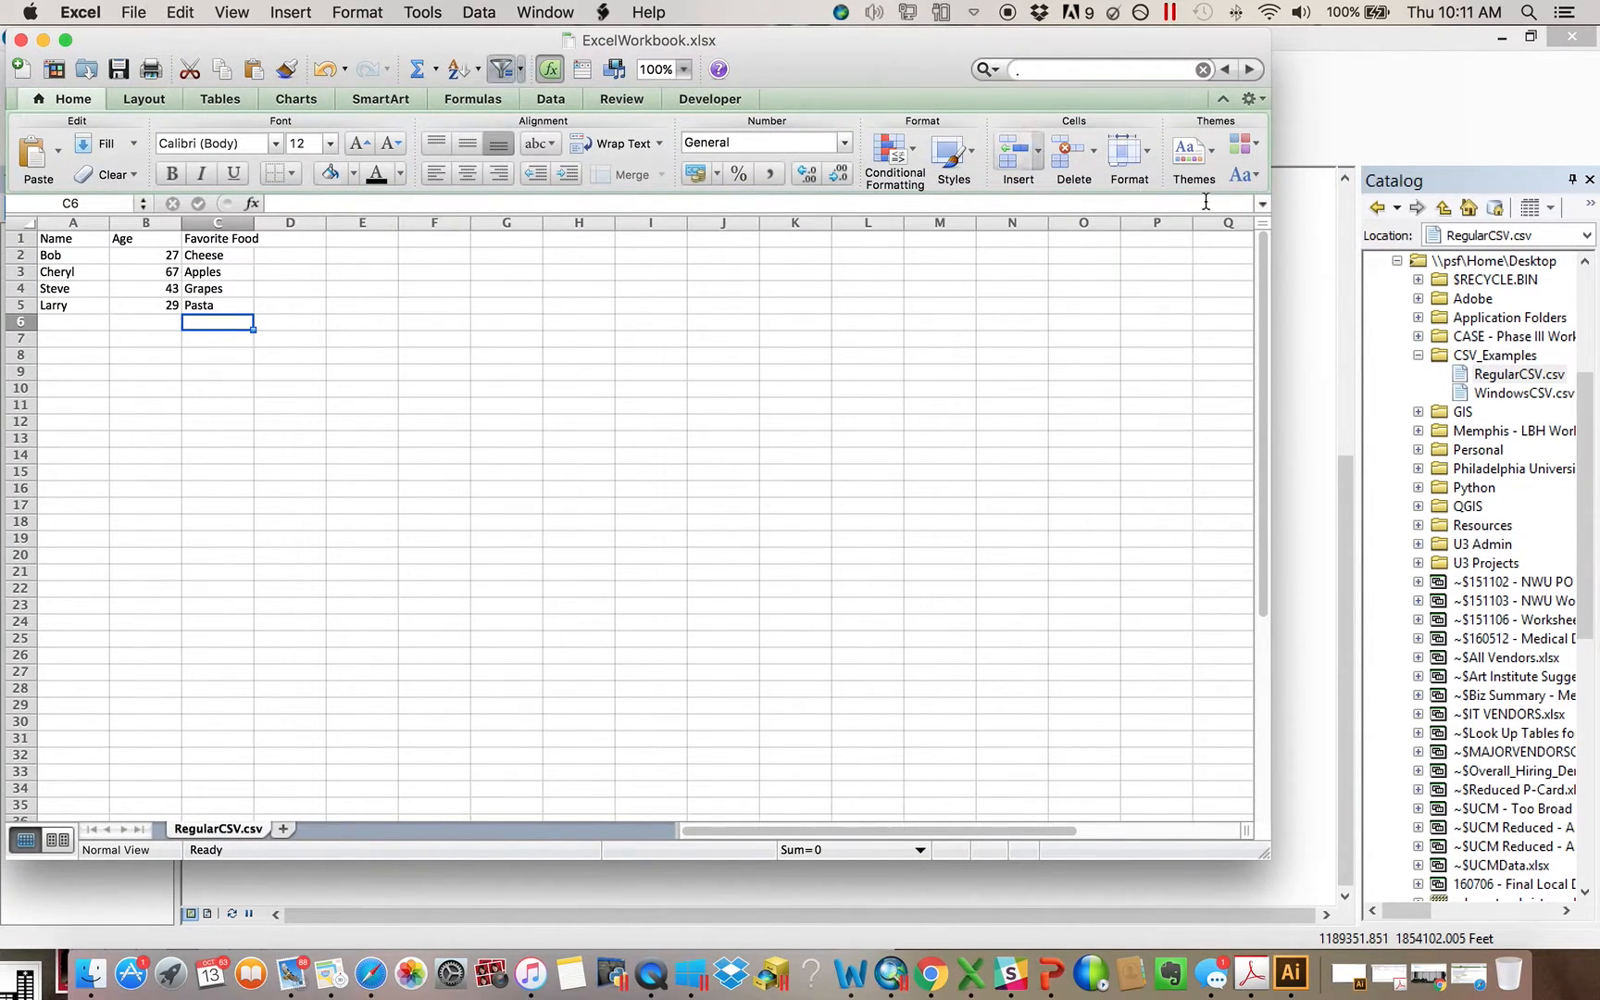
pyautogui.moveTo(1270, 334); pyautogui.dragTo(679, 364)
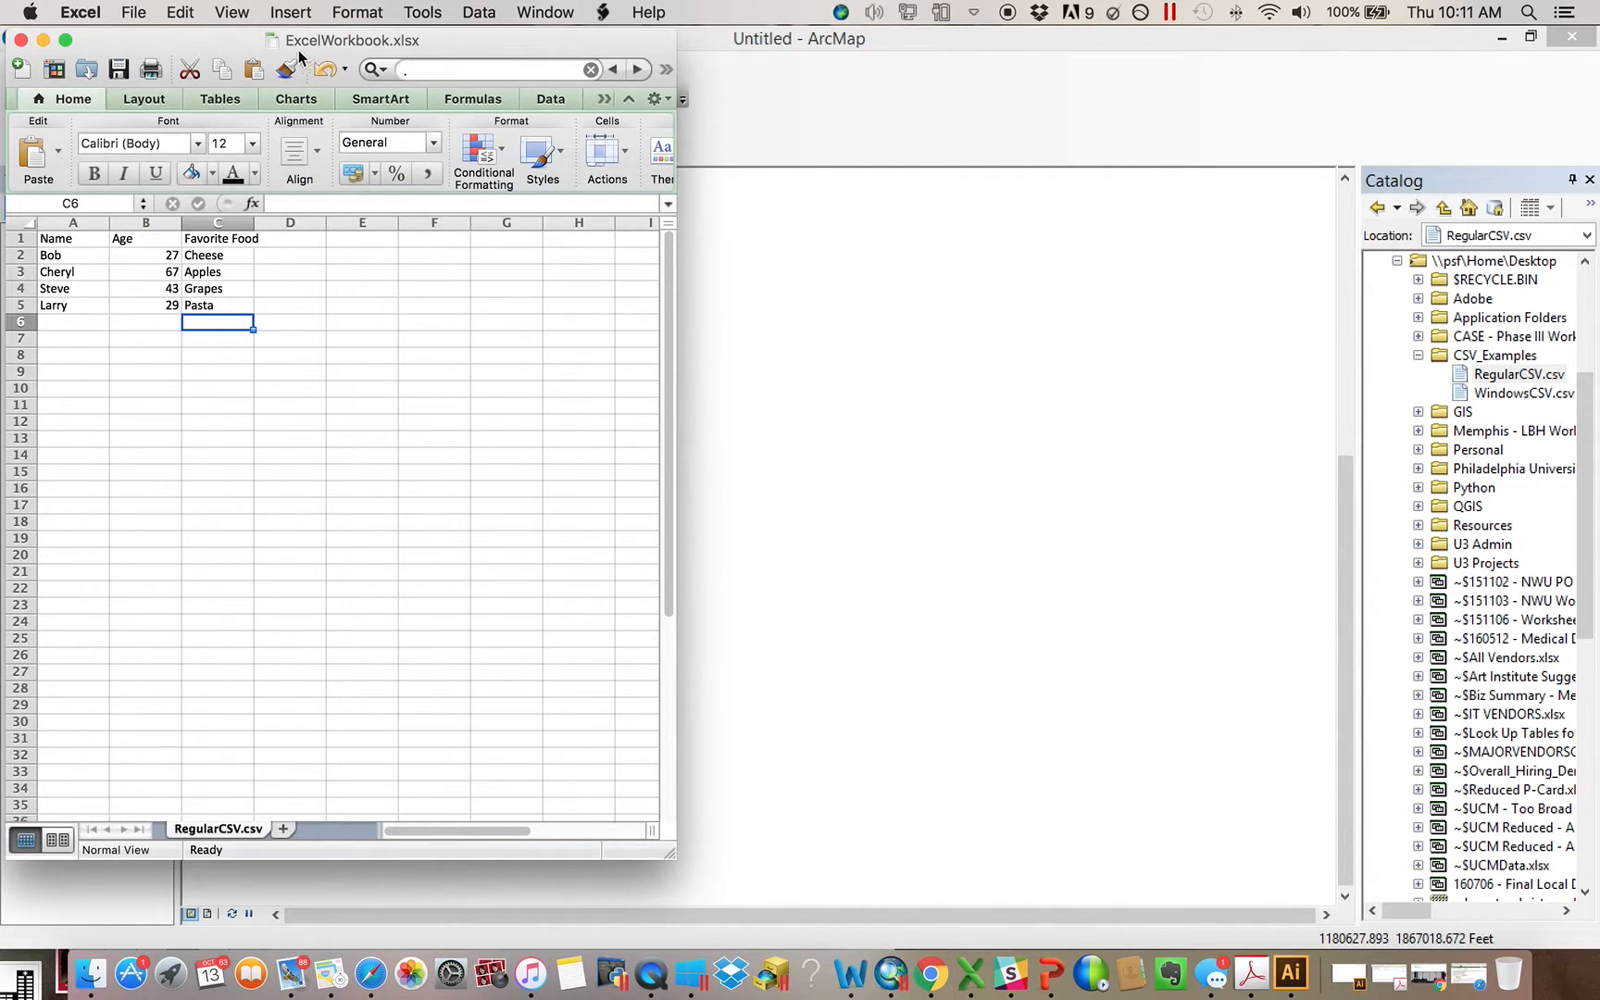
pyautogui.moveTo(306, 39); pyautogui.dragTo(374, 39)
pyautogui.click(133, 10)
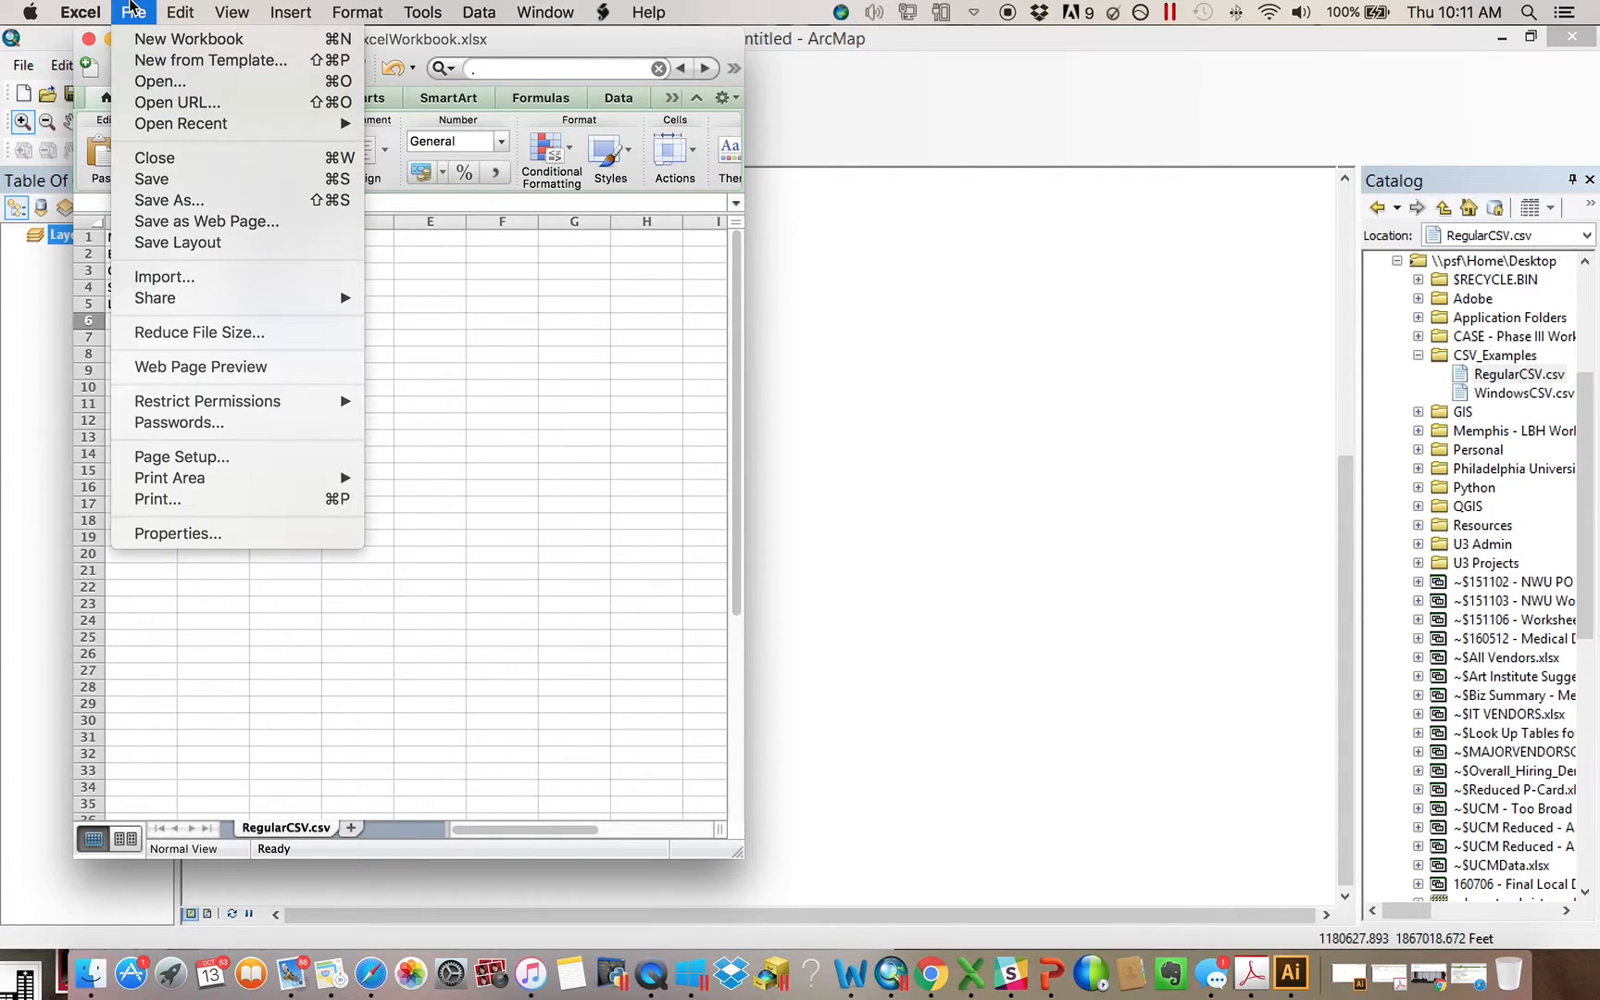
pyautogui.click(169, 200)
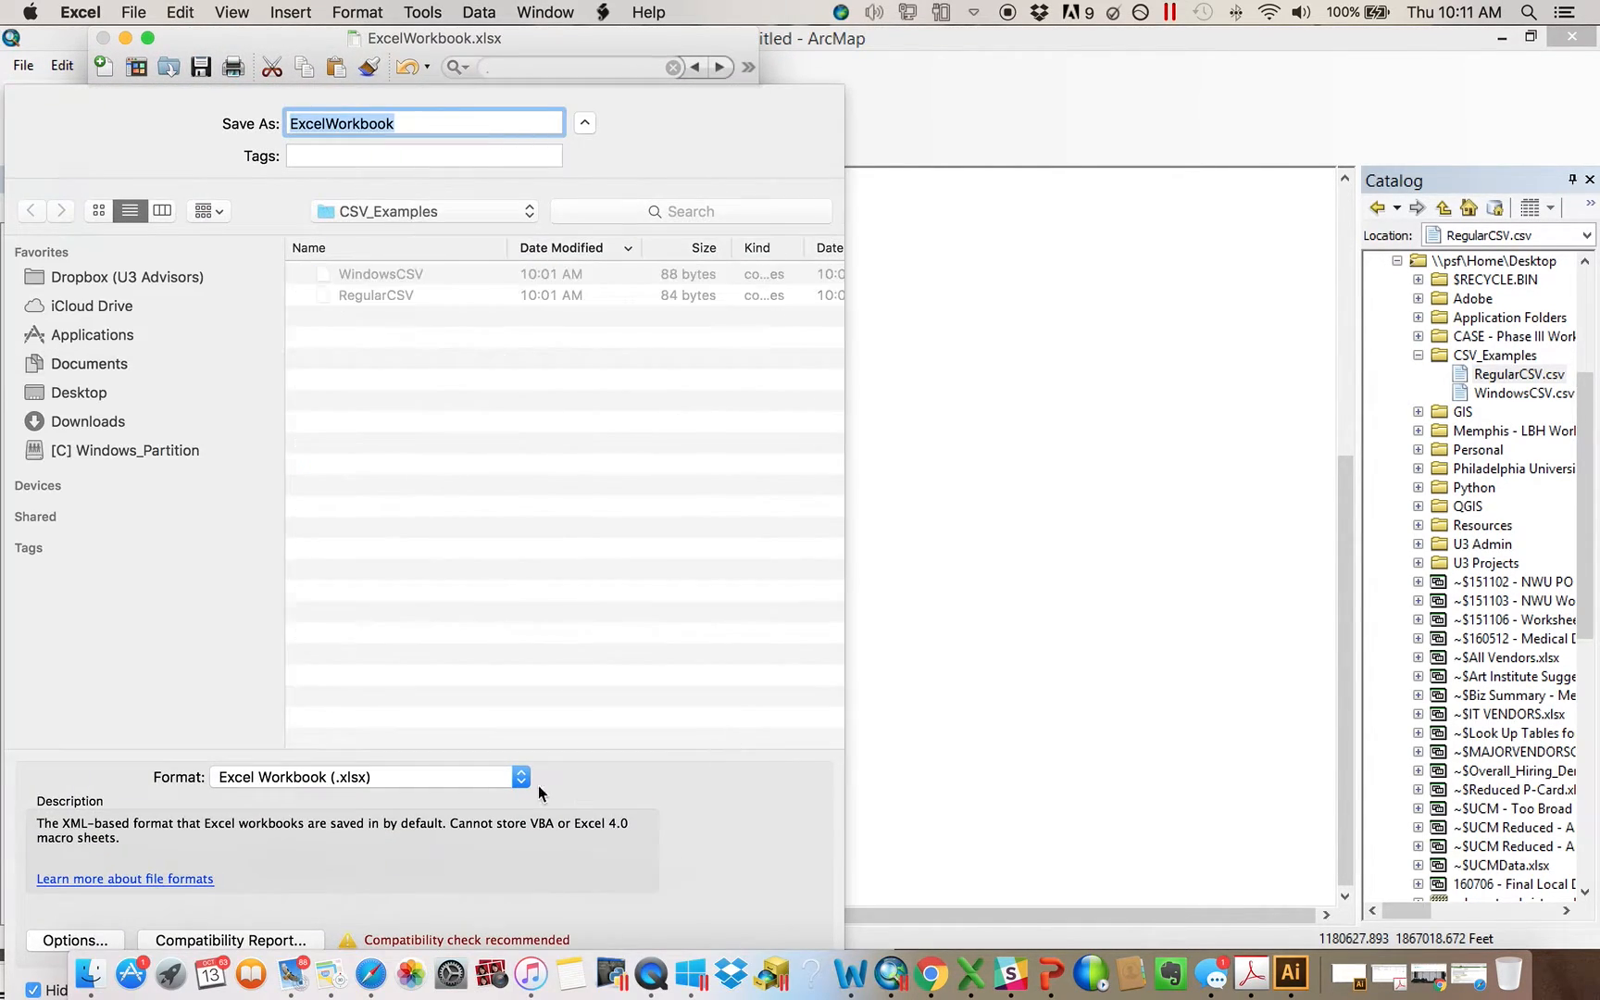
pyautogui.click(360, 781)
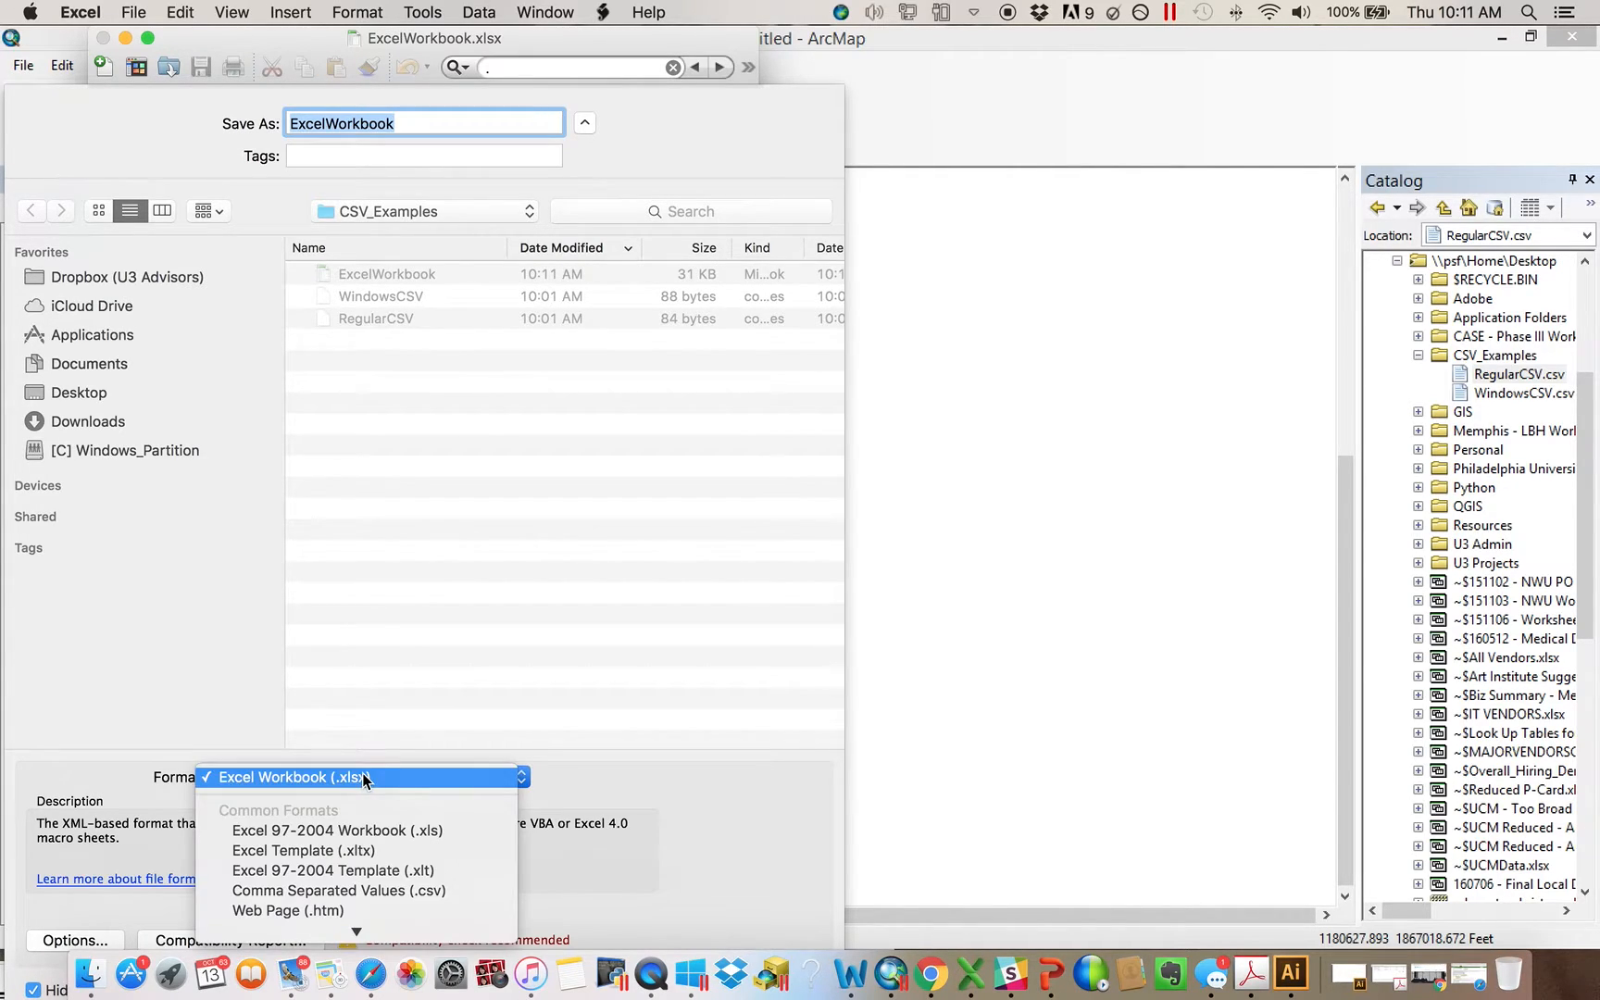
pyautogui.scroll(-3, 404, 808)
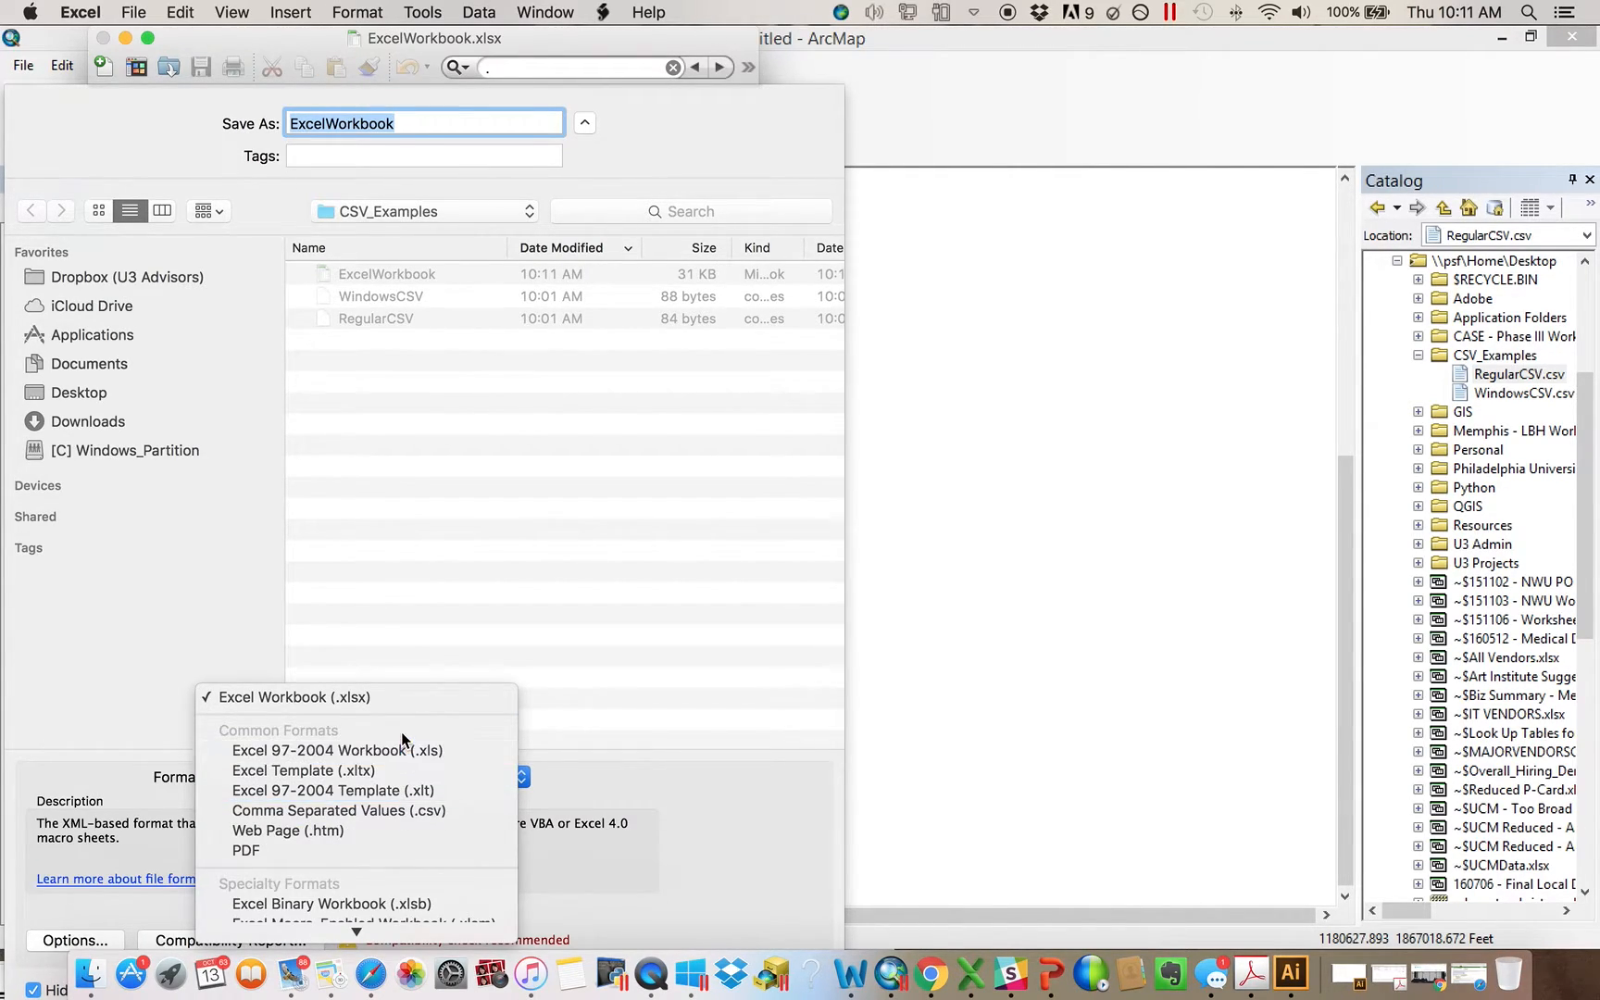
pyautogui.click(397, 811)
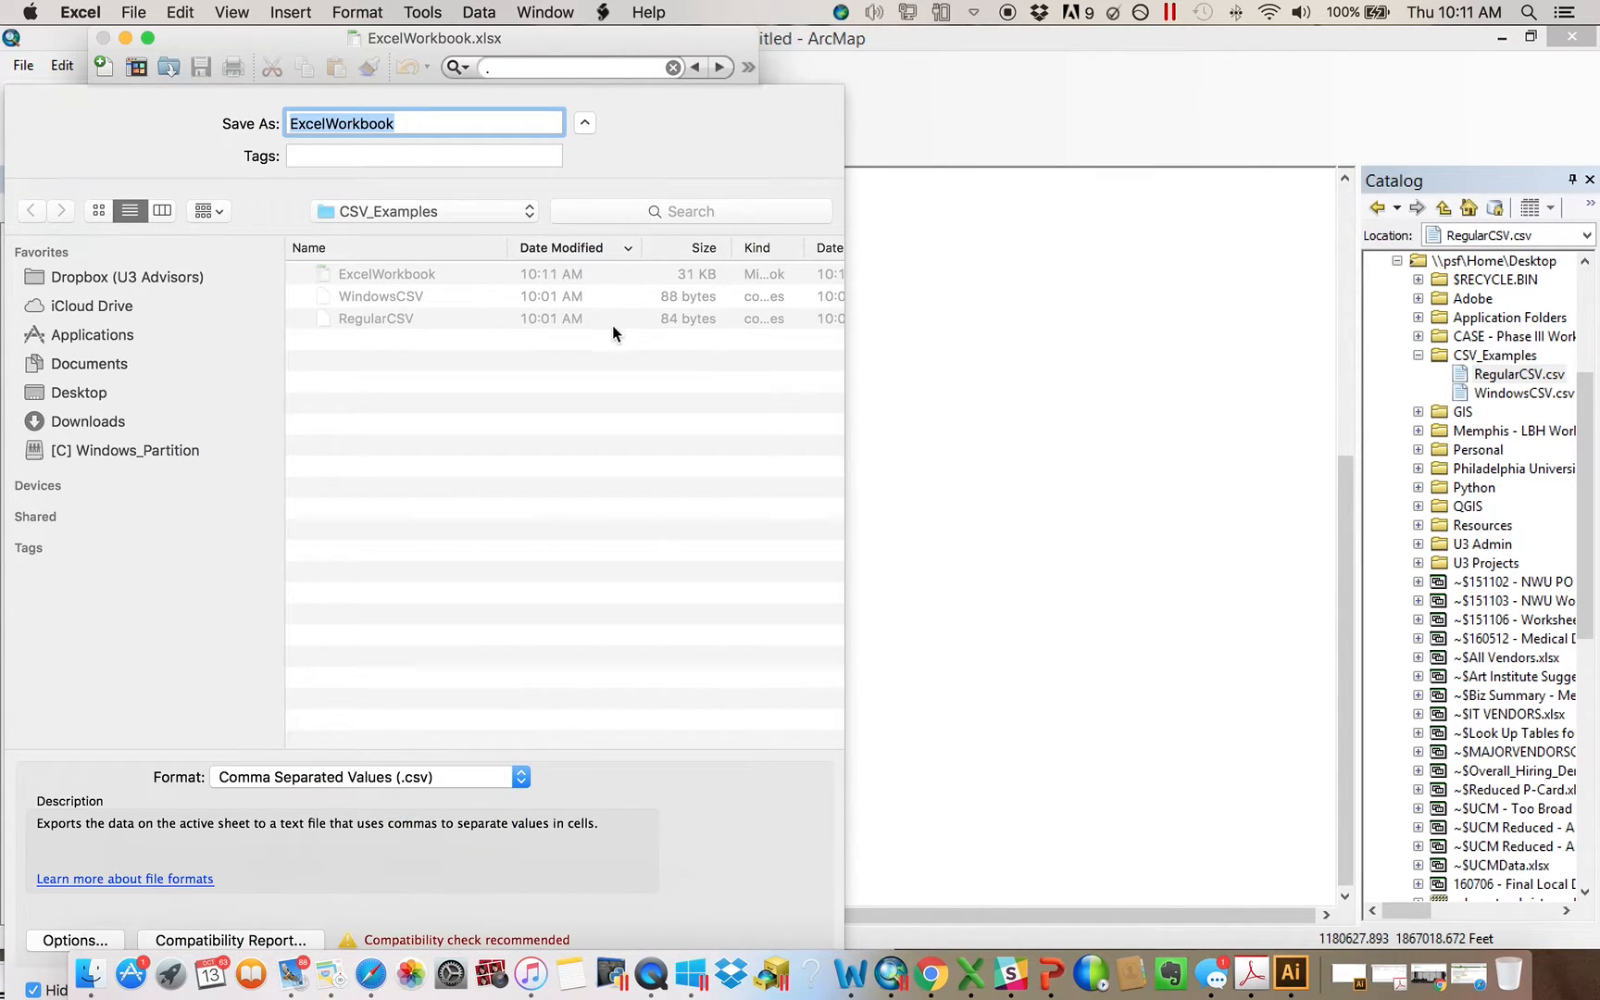
pyautogui.click(593, 126)
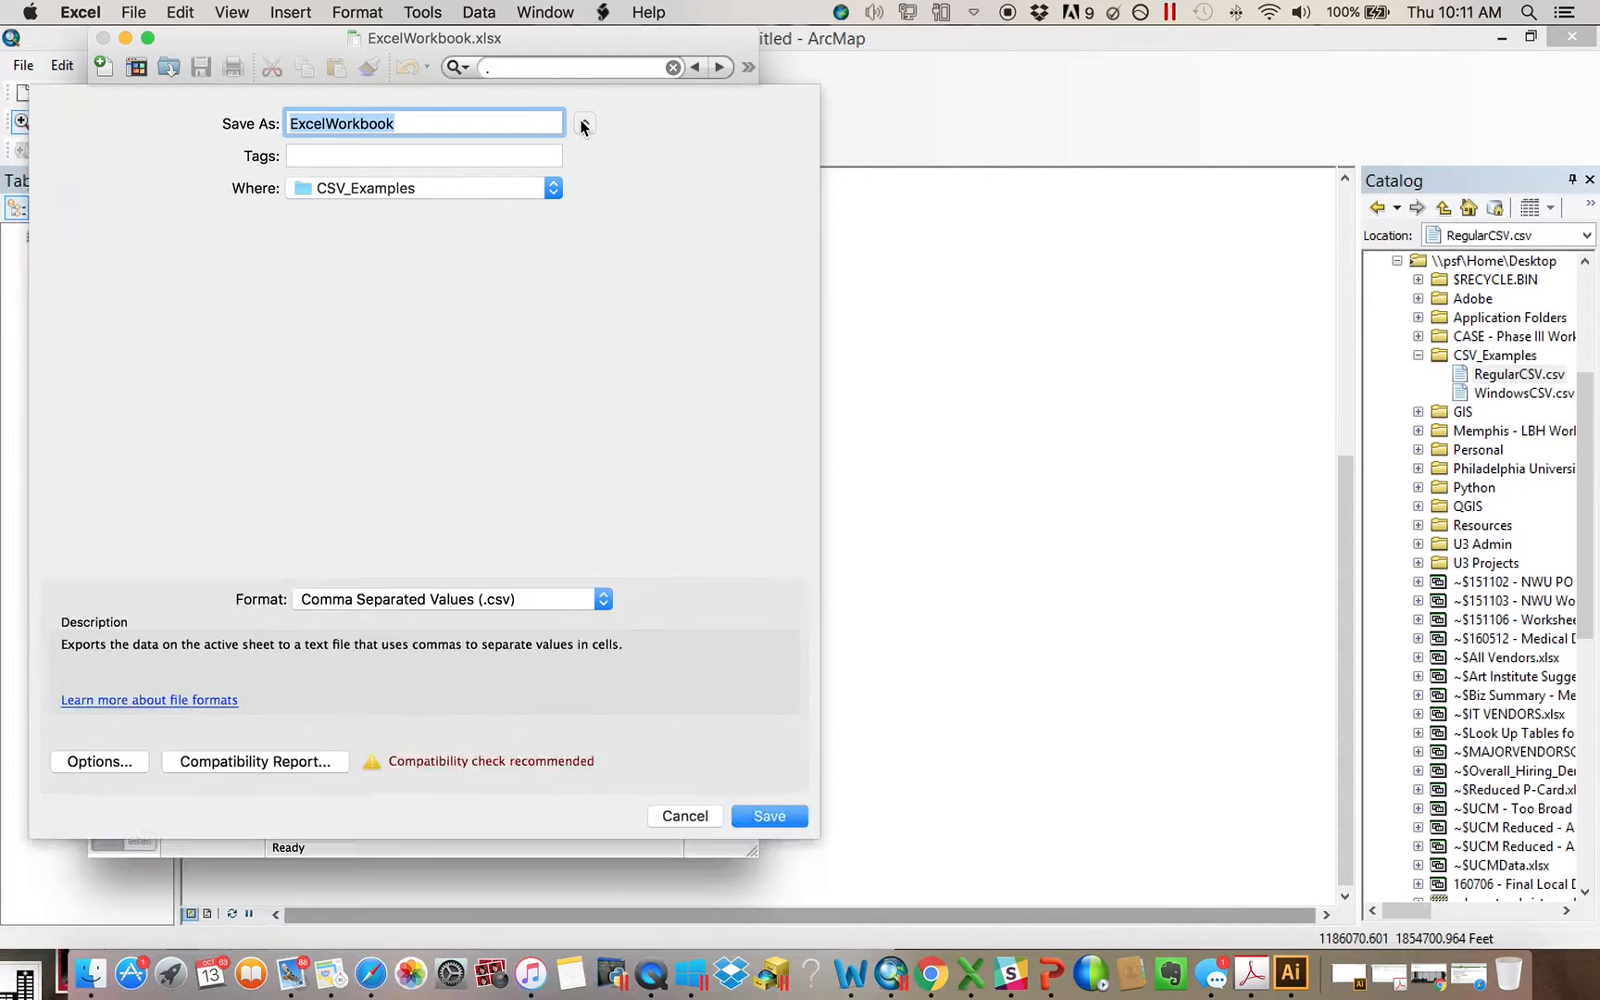
pyautogui.click(643, 460)
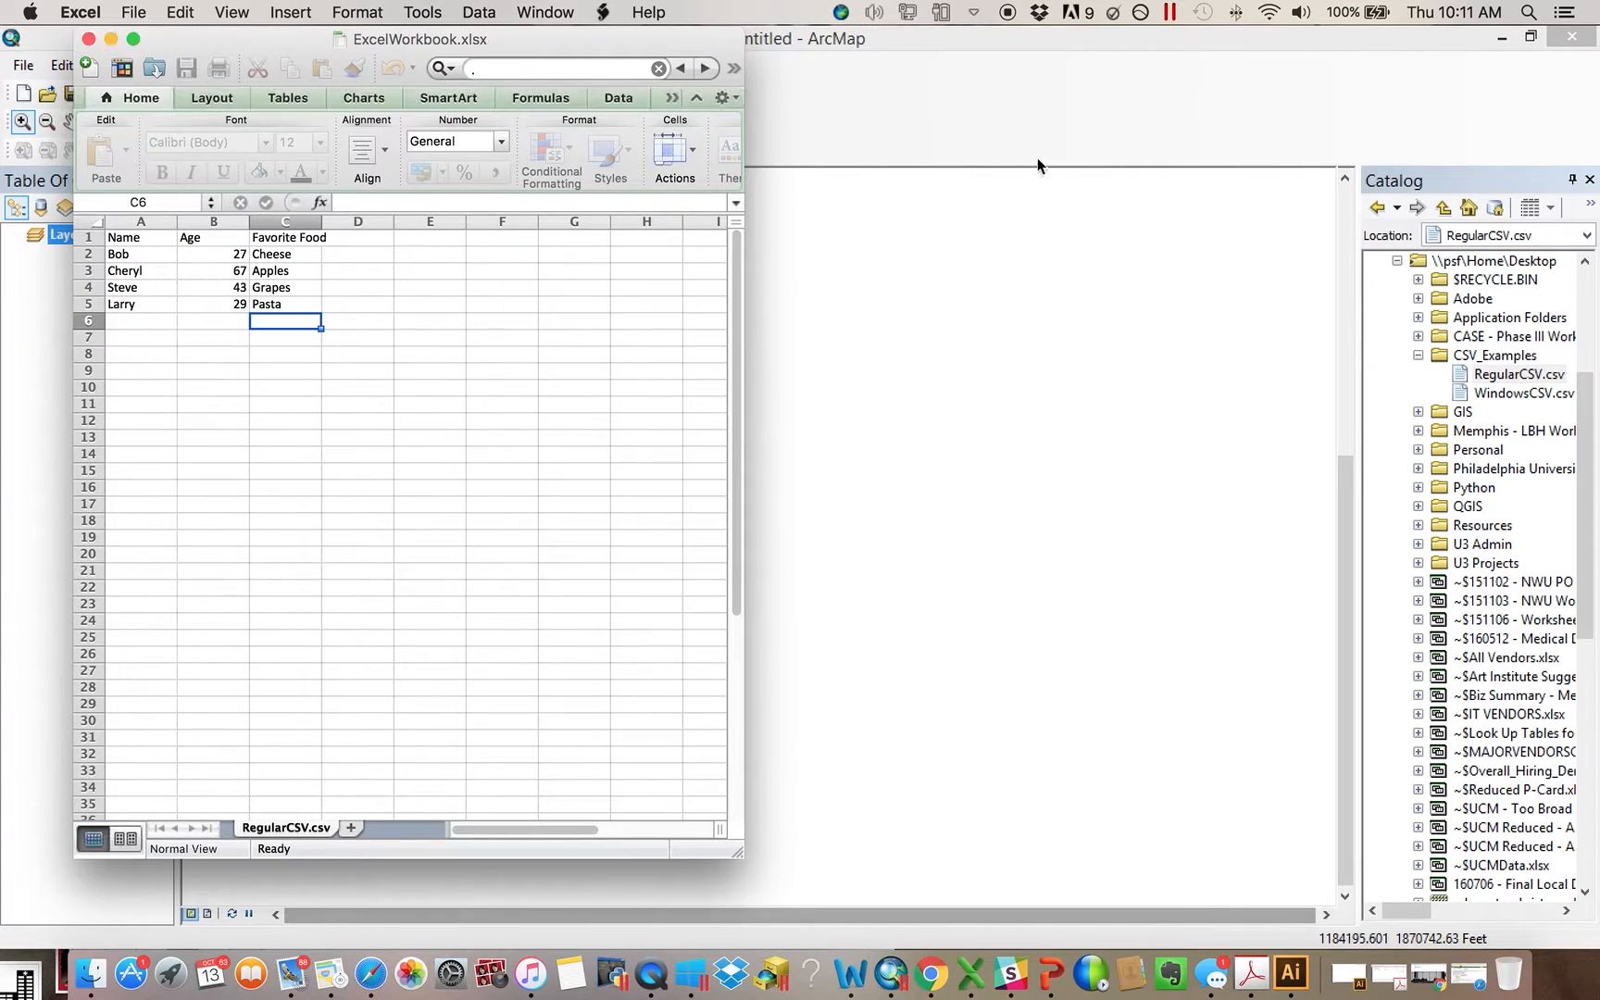
# Switch to ArcMap, add RegularCSV.csv from the CSV_Examples folder to the map's layers, and open its table
pyautogui.click(1148, 164)
pyautogui.moveTo(1537, 380); pyautogui.dragTo(613, 350)
pyautogui.rightClick(143, 287)
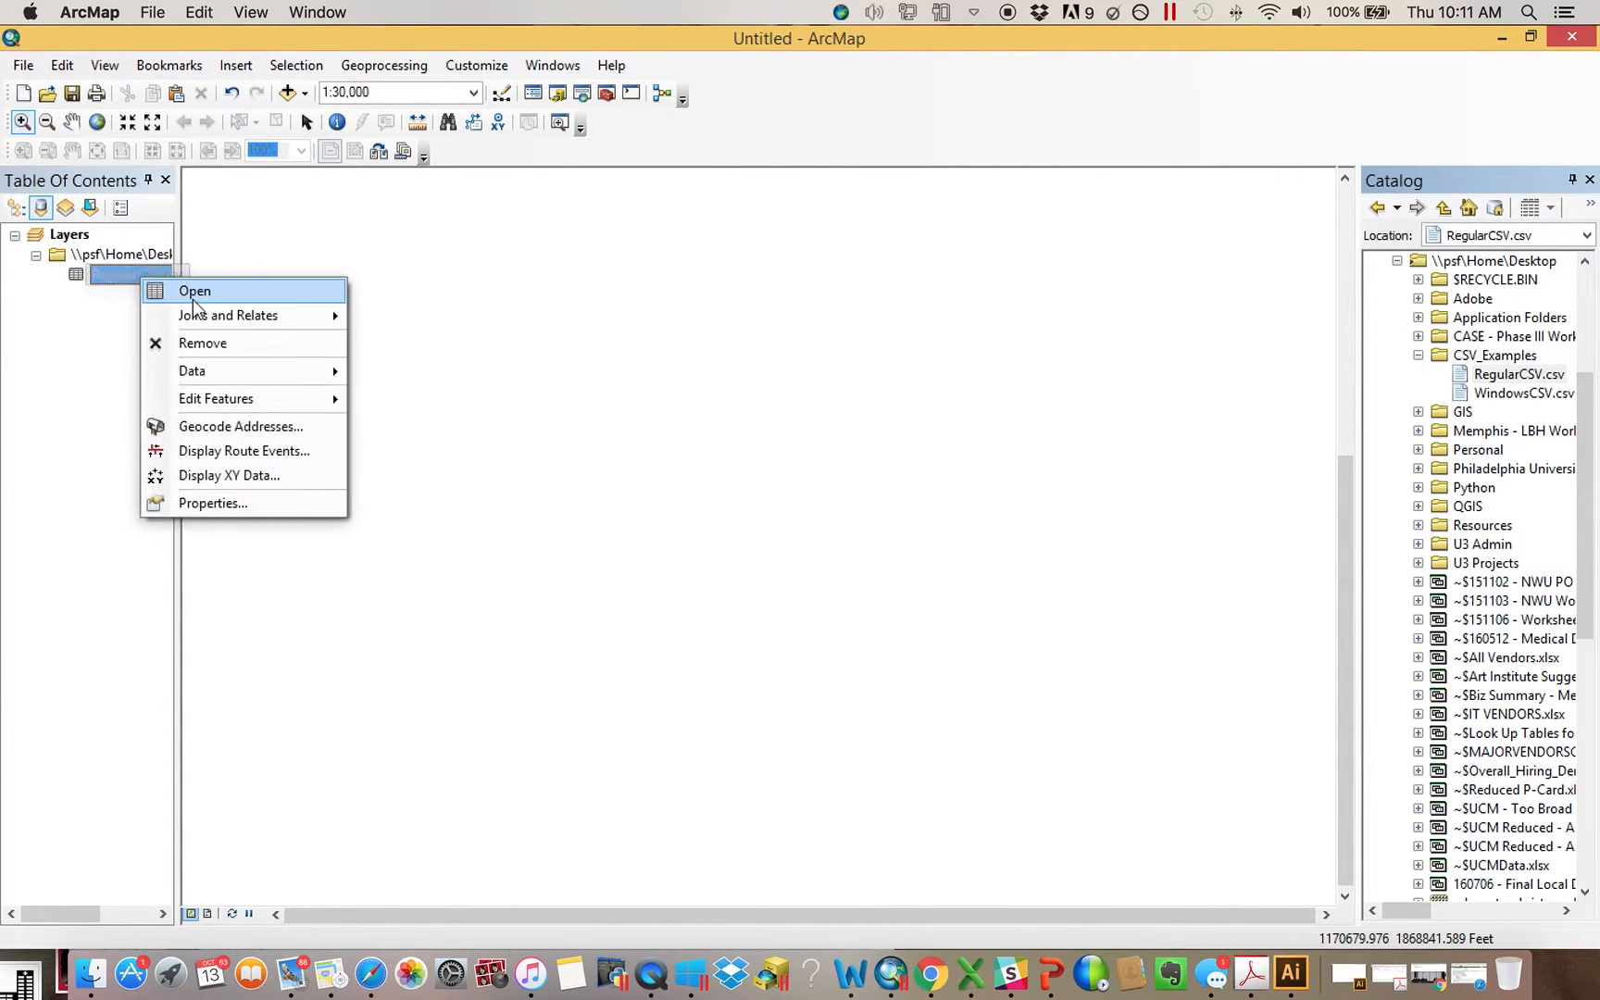
pyautogui.click(333, 294)
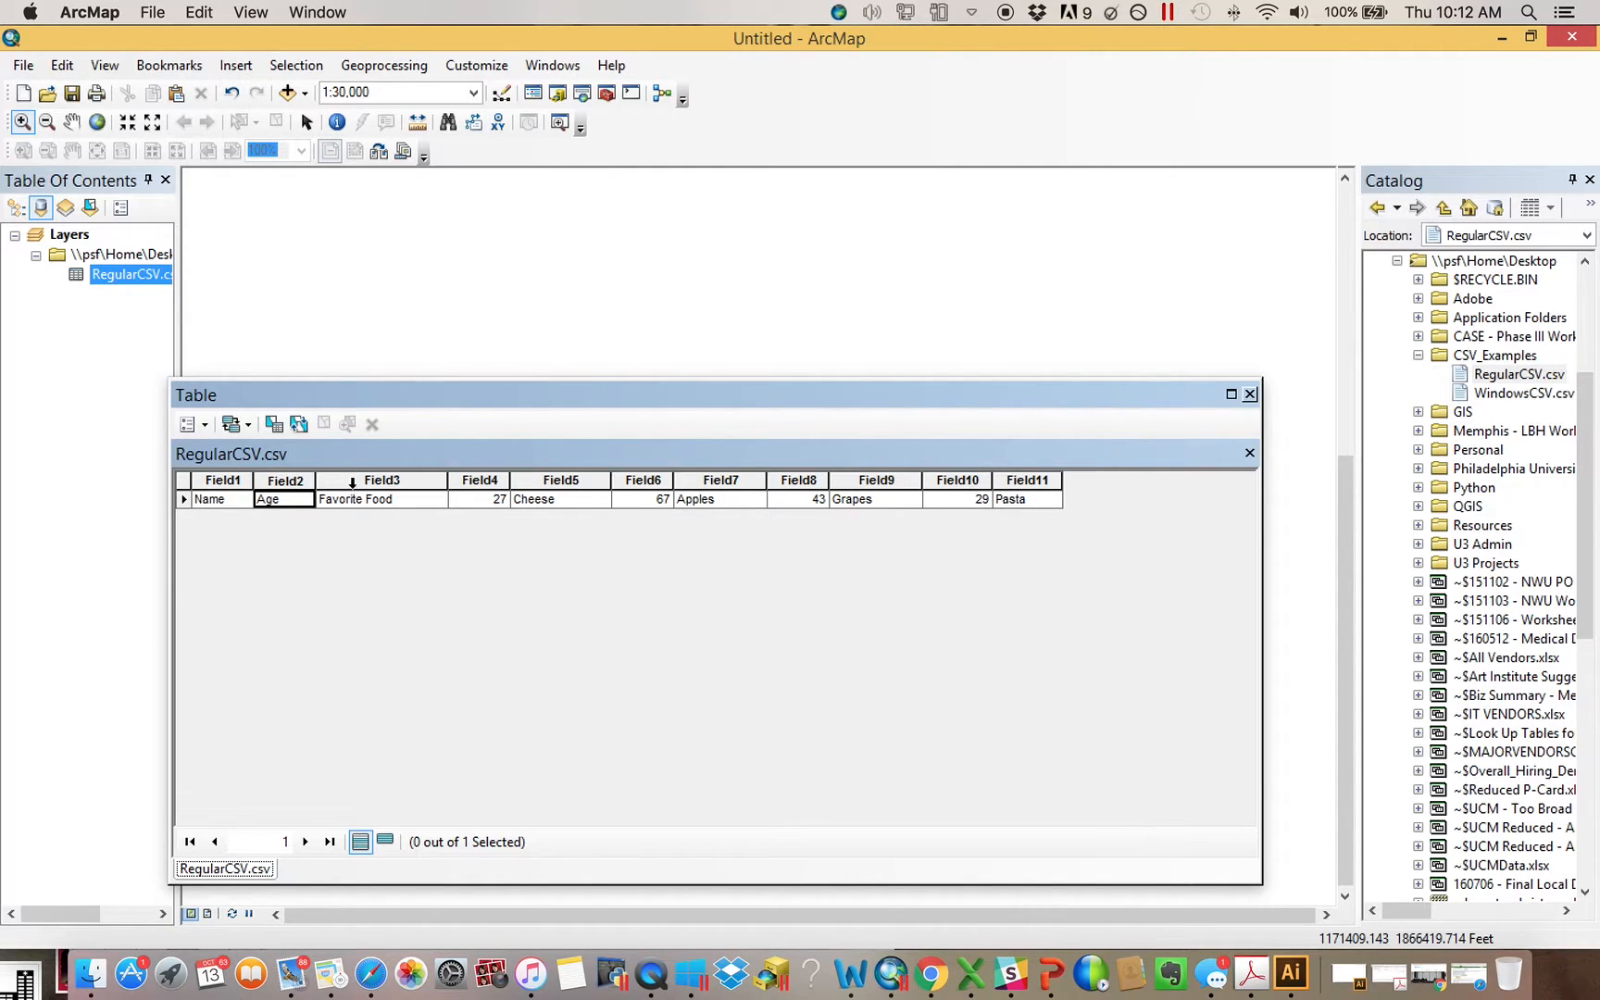
# Compare the Name, Age and Favorite Food columns in the Excel workbook with ArcMap's RegularCSV.csv table, and close the table
pyautogui.click(970, 972)
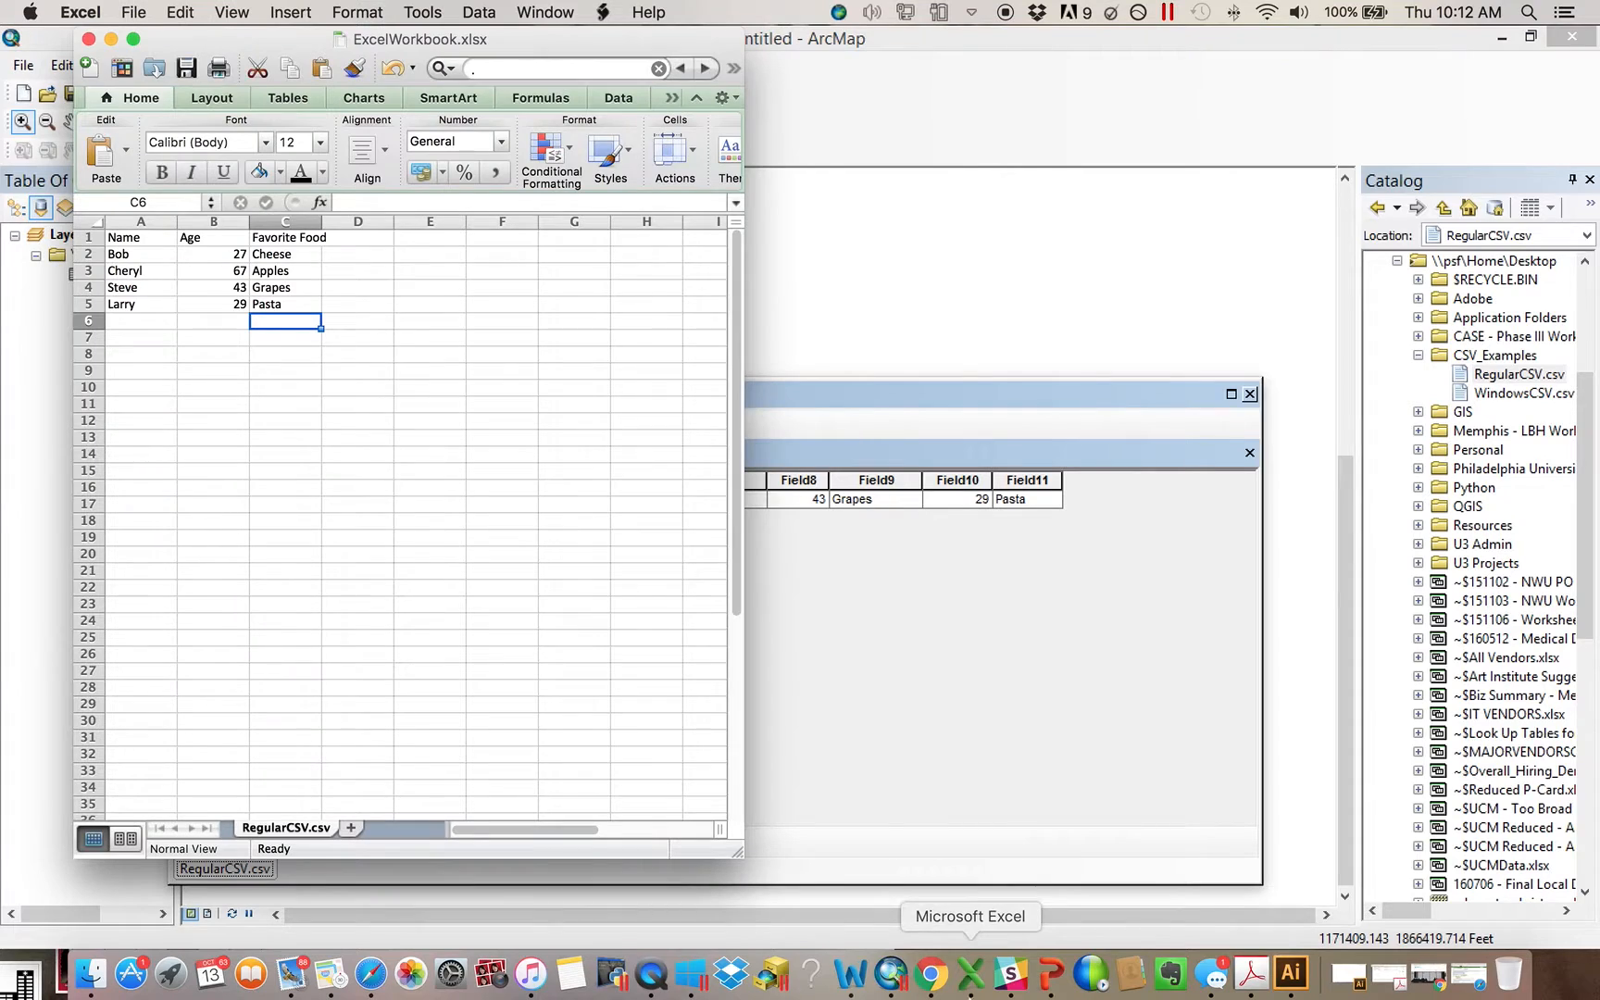
pyautogui.click(124, 223)
pyautogui.click(192, 220)
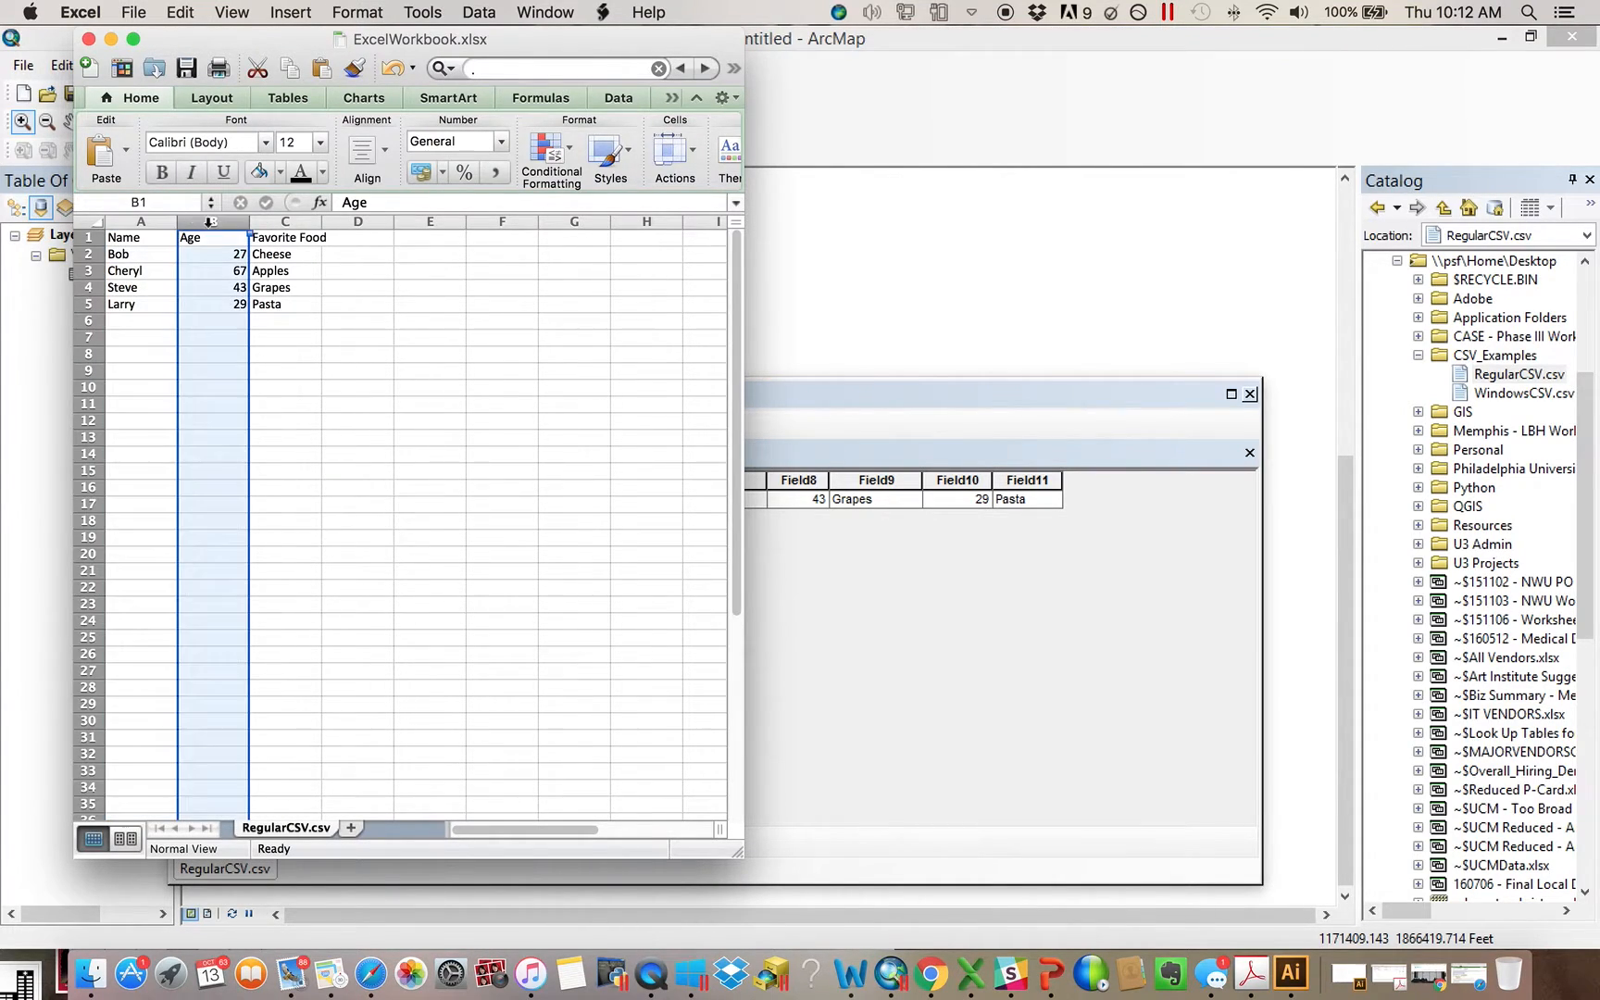
pyautogui.click(268, 221)
pyautogui.click(826, 611)
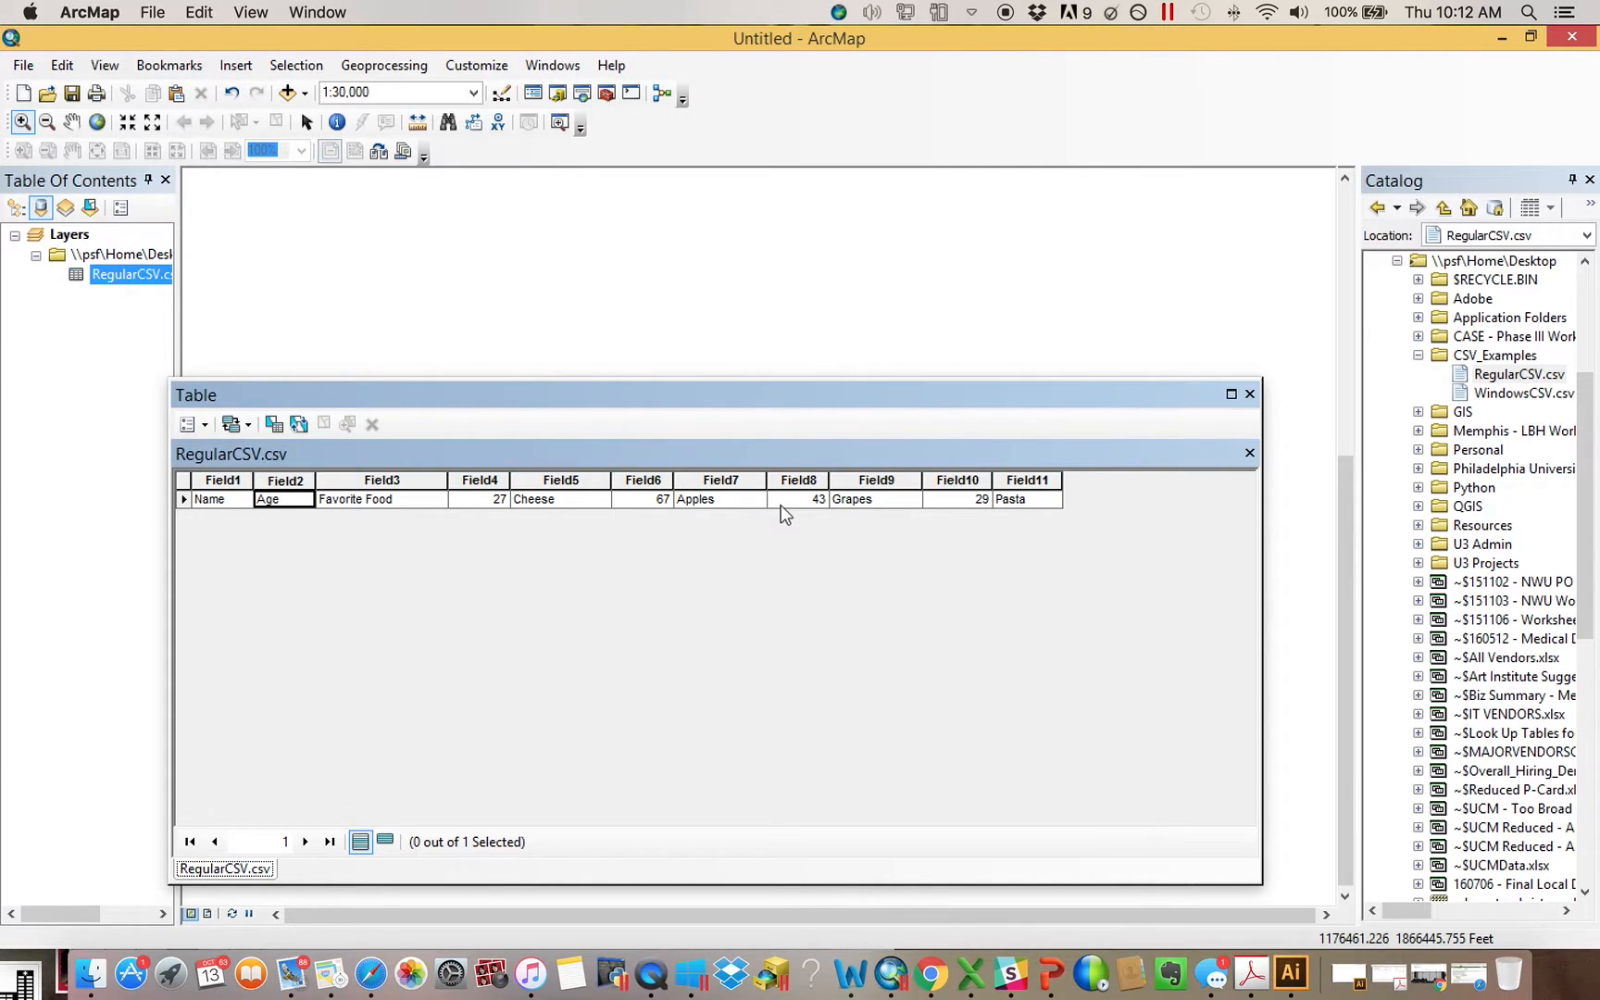
pyautogui.click(1249, 394)
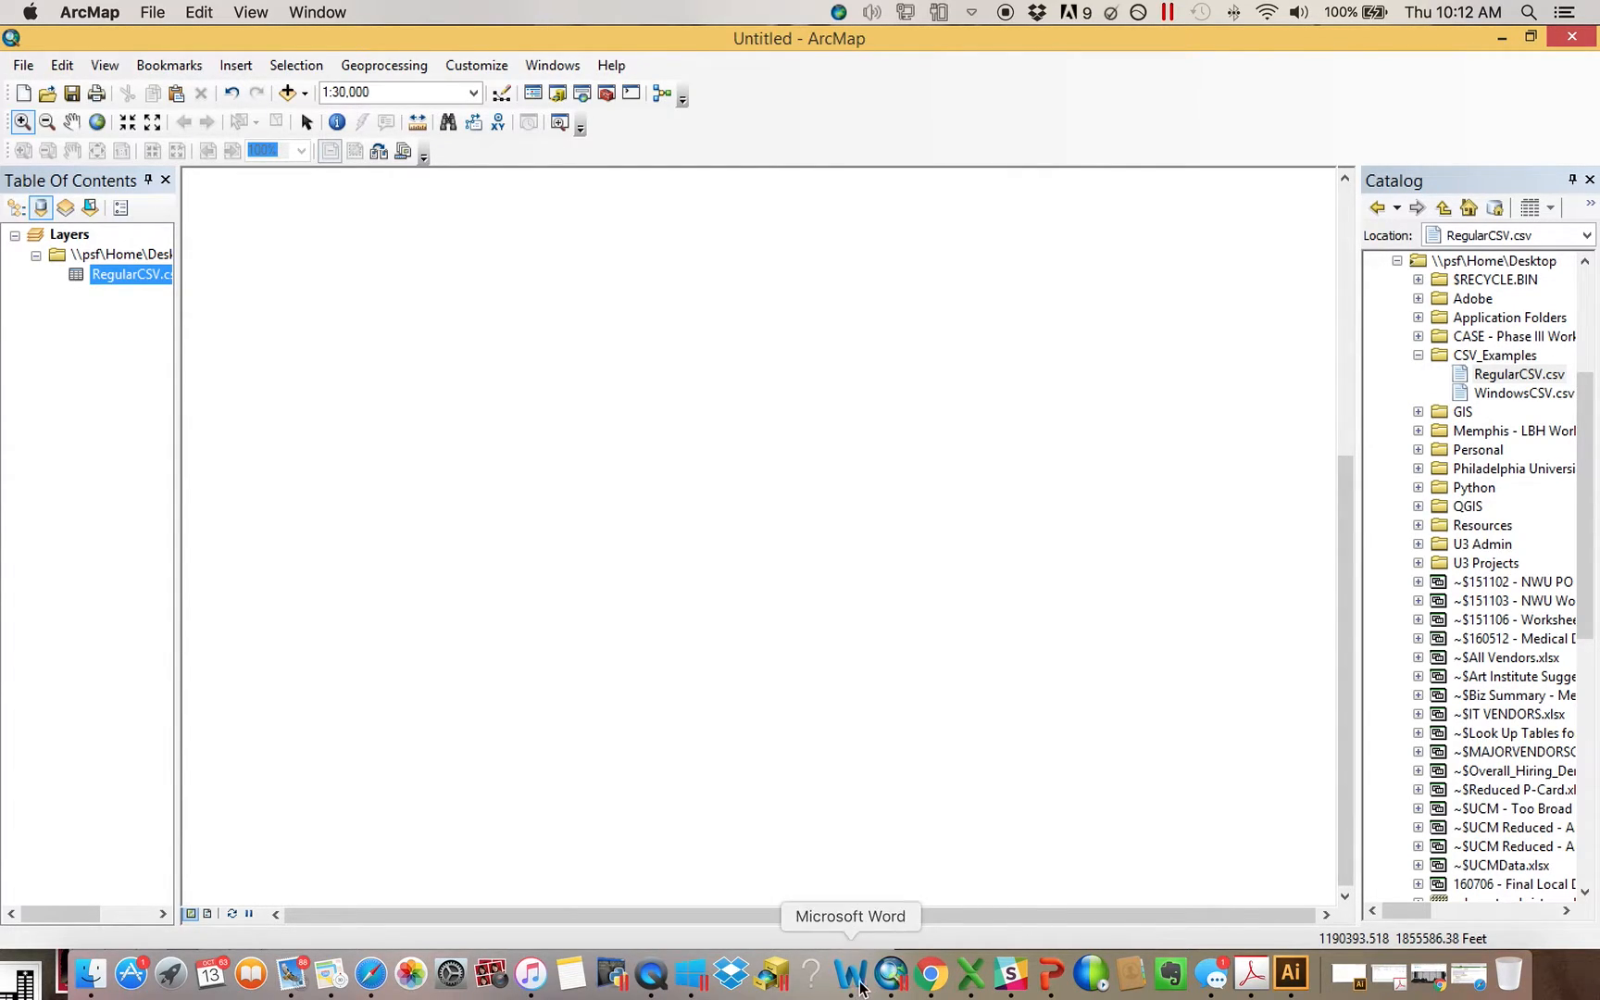
# Switch to Excel, set the Save As format of ExcelWorkbook to Windows Comma Separated (.csv), and cancel the save
pyautogui.click(970, 972)
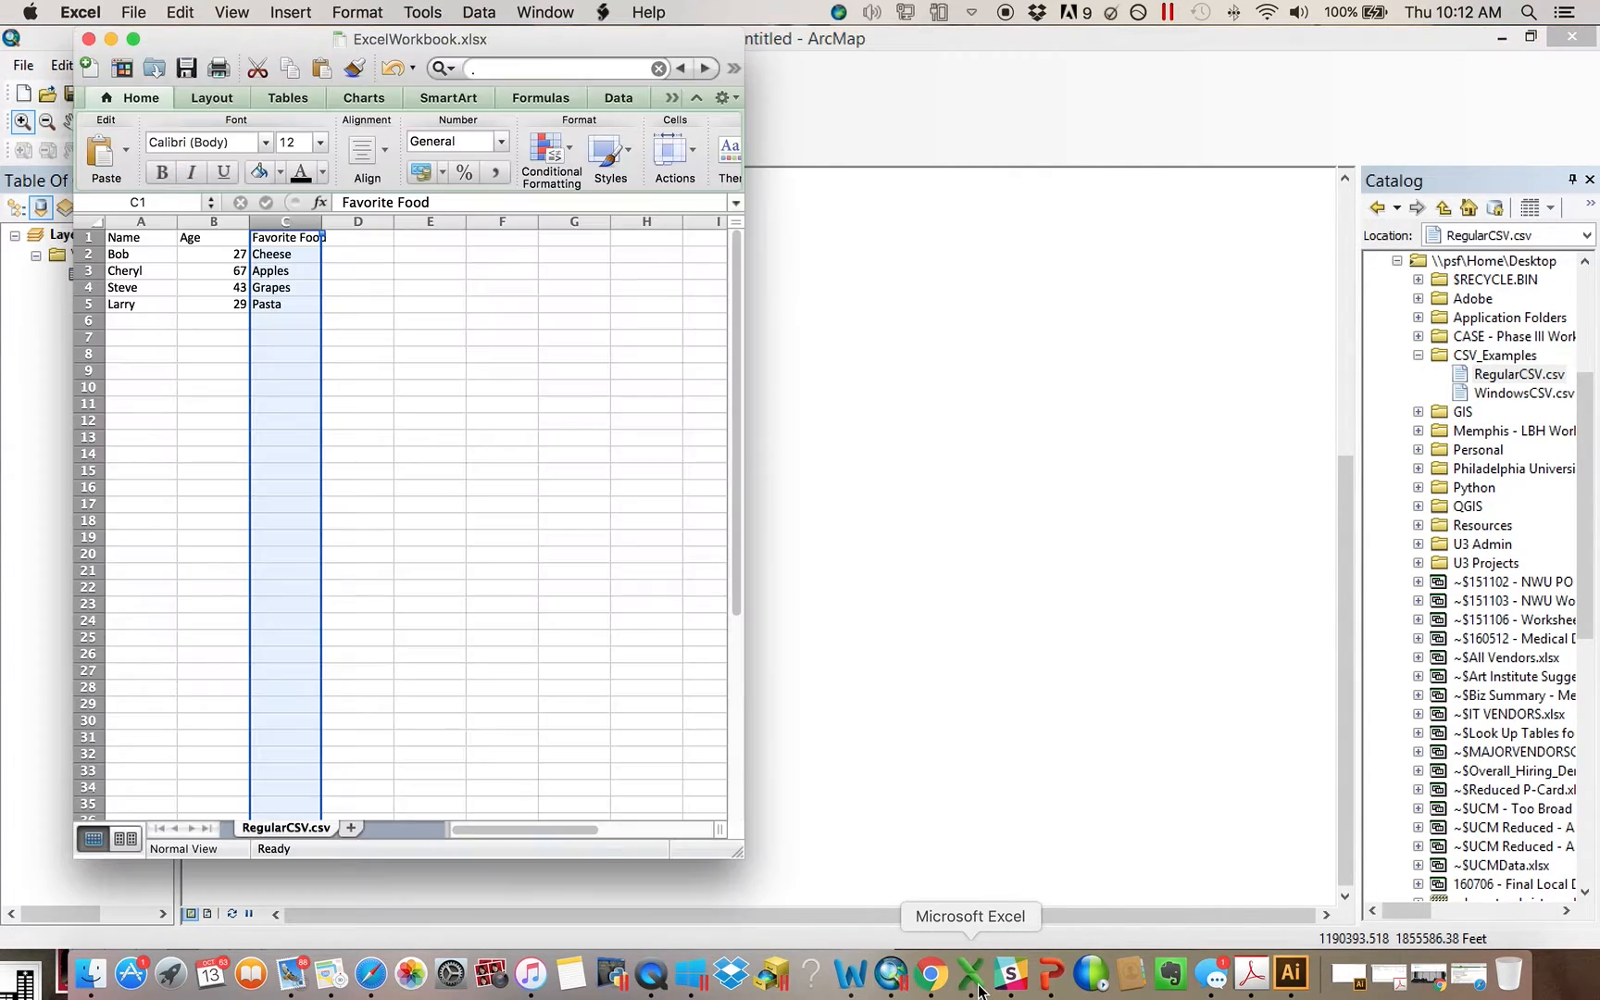
pyautogui.click(134, 12)
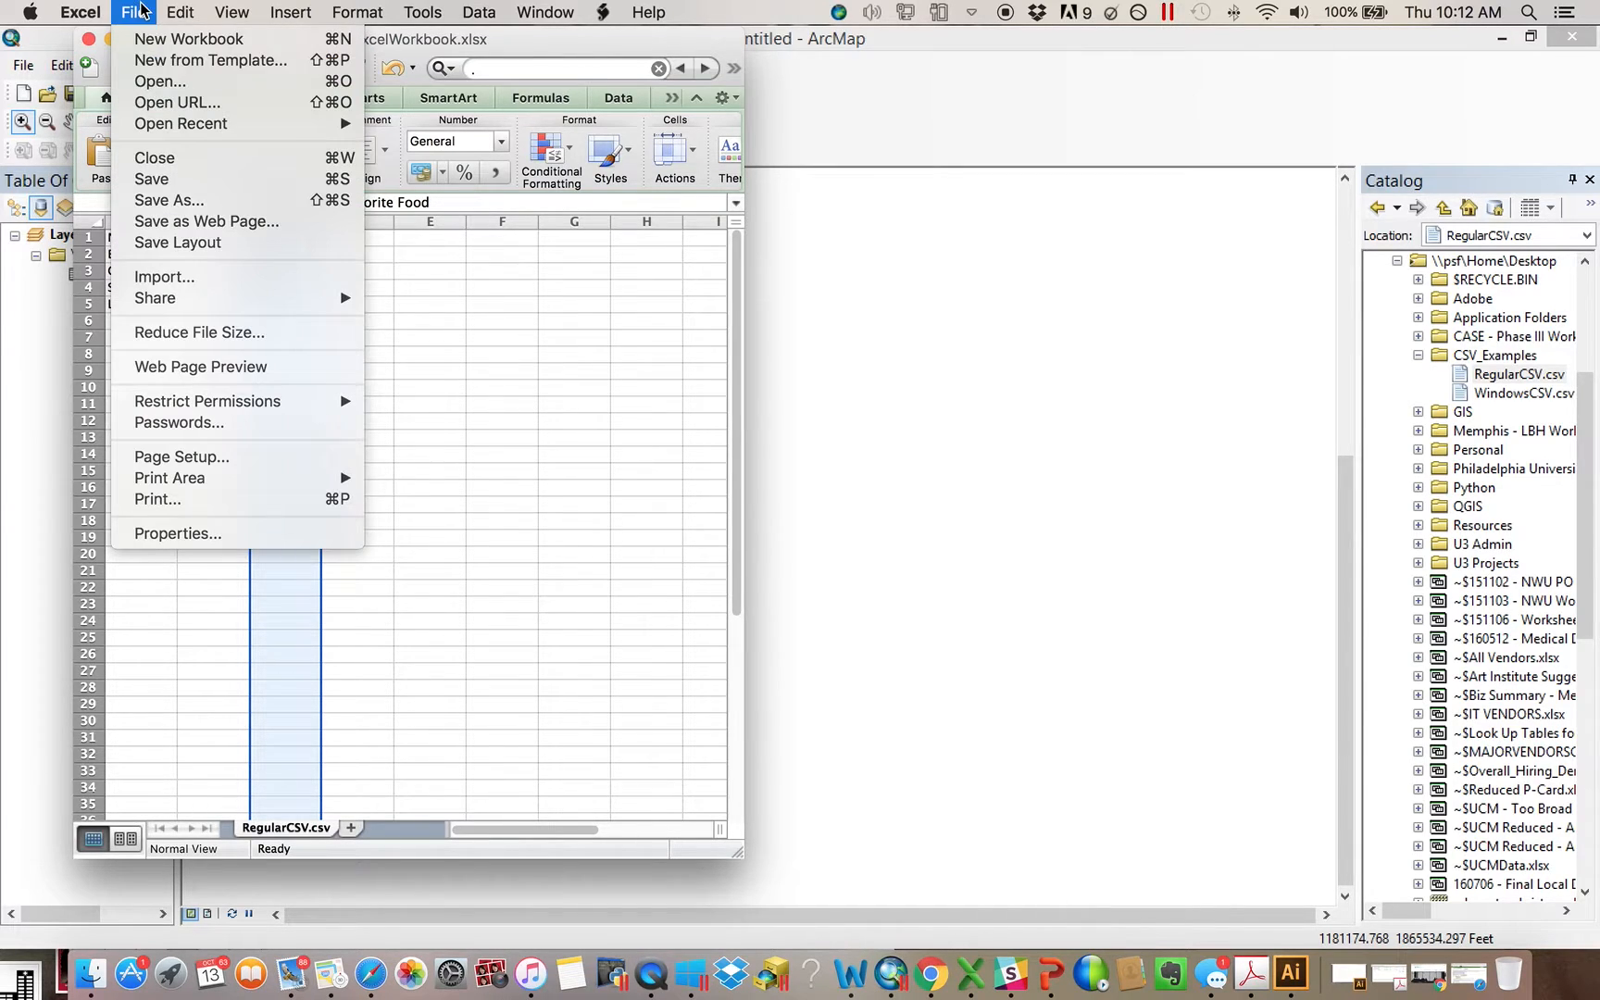
pyautogui.click(188, 200)
pyautogui.click(375, 237)
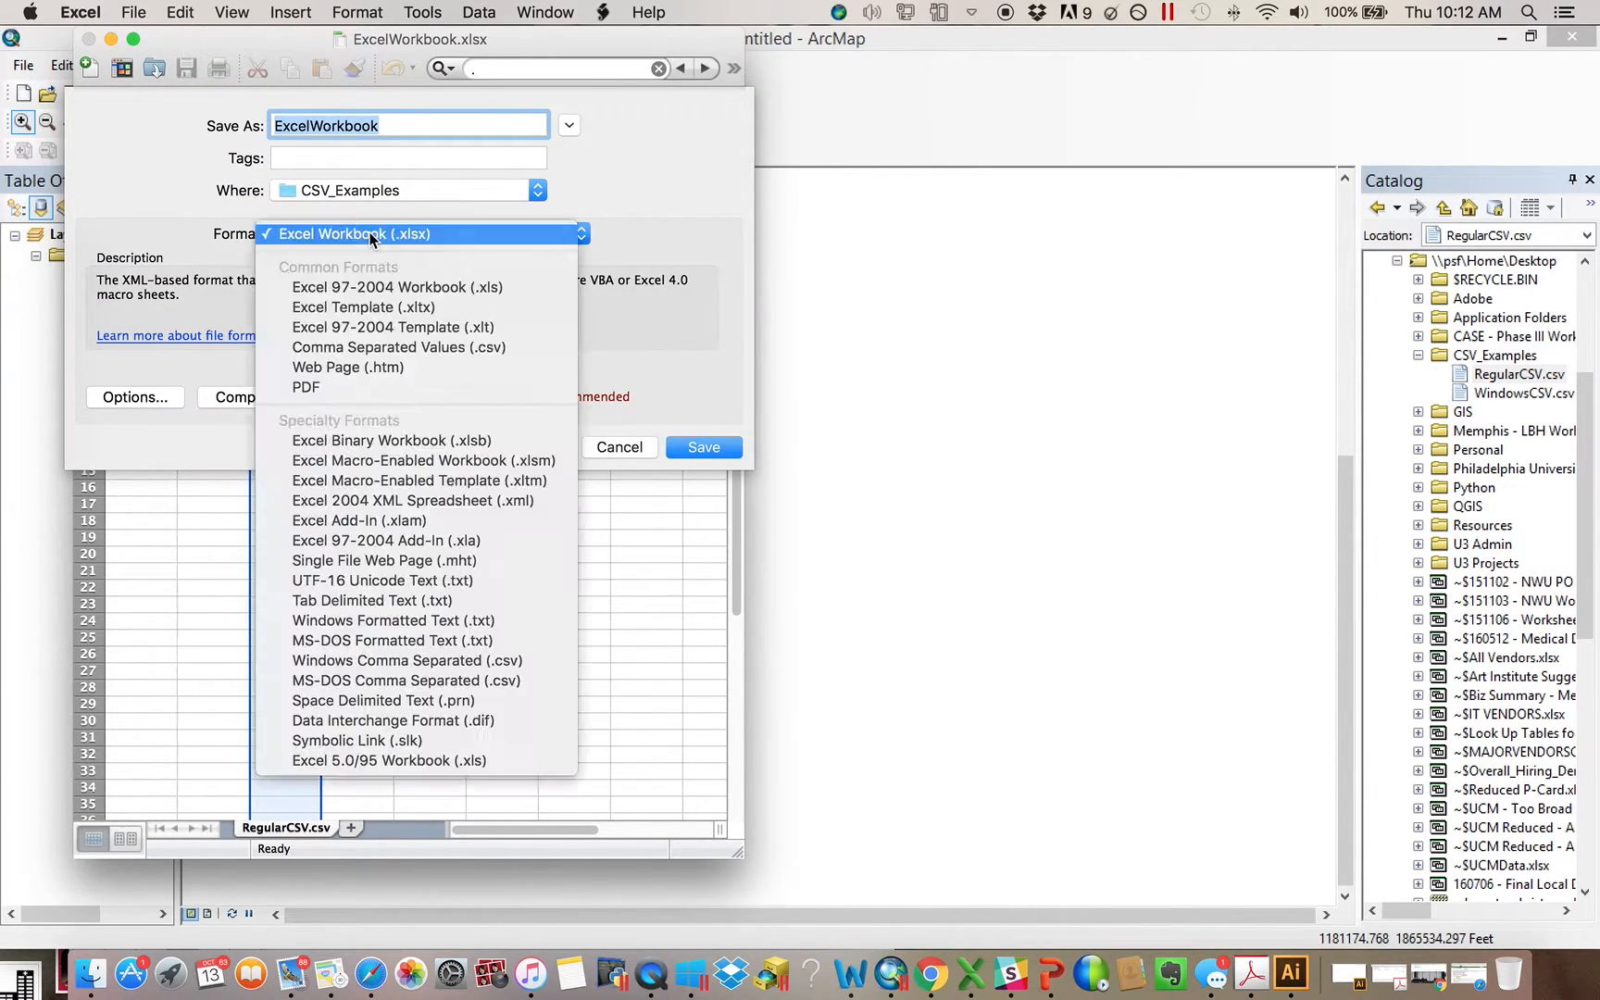
pyautogui.click(387, 665)
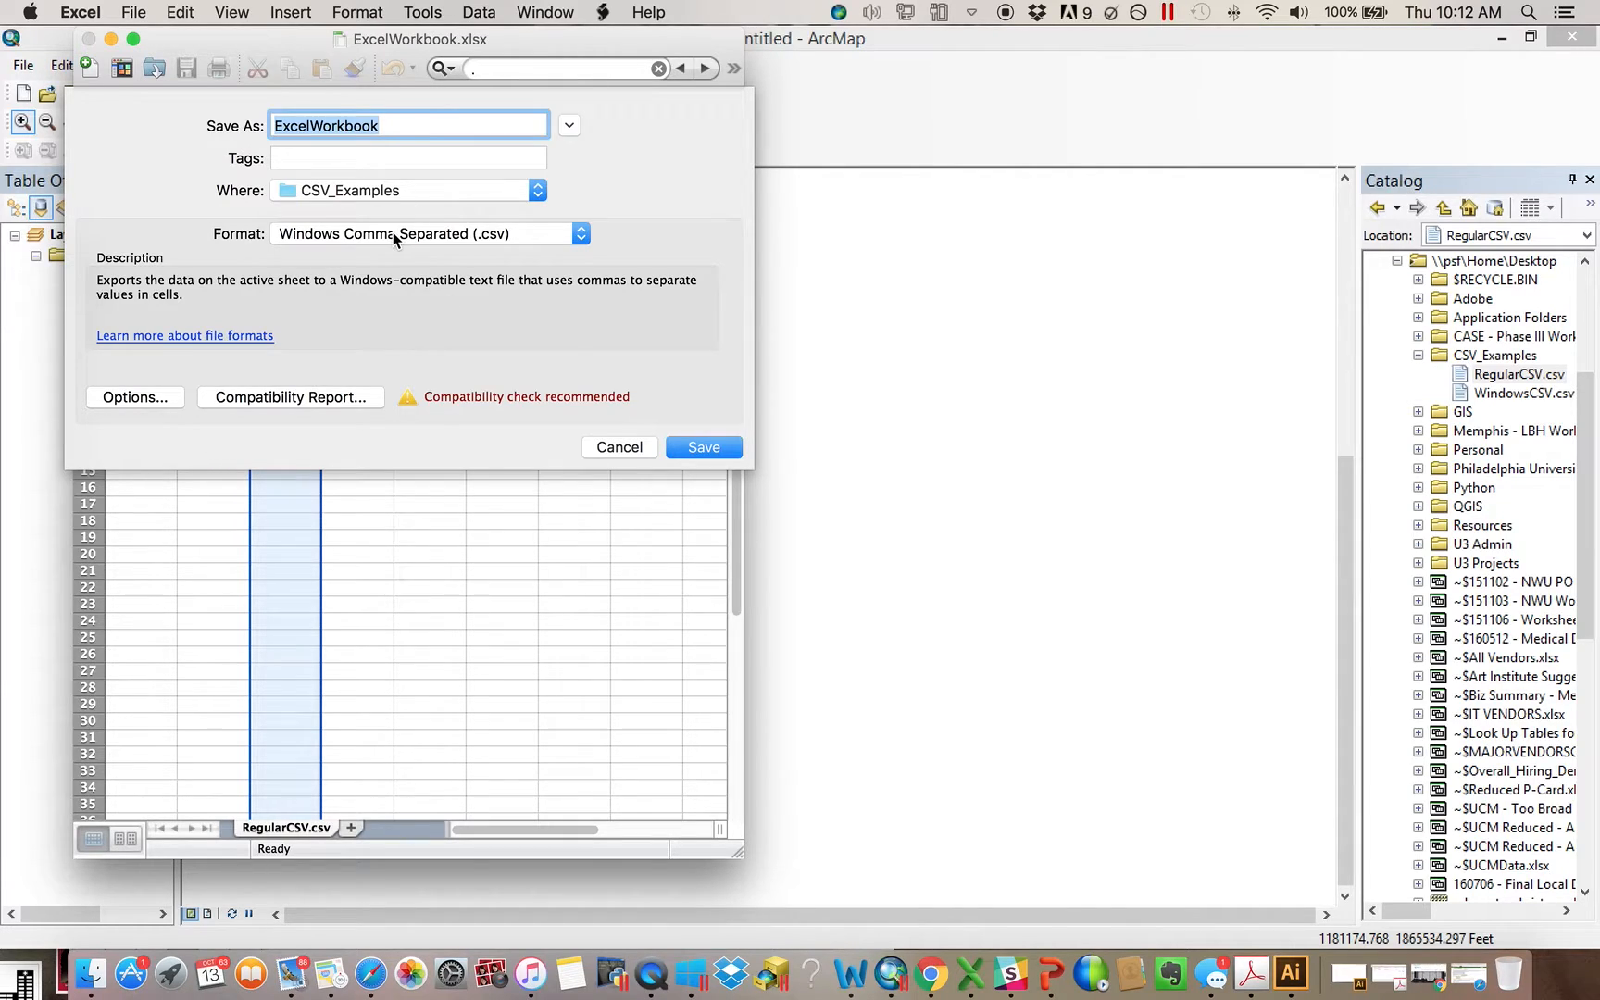
pyautogui.click(395, 237)
pyautogui.scroll(3, 394, 234)
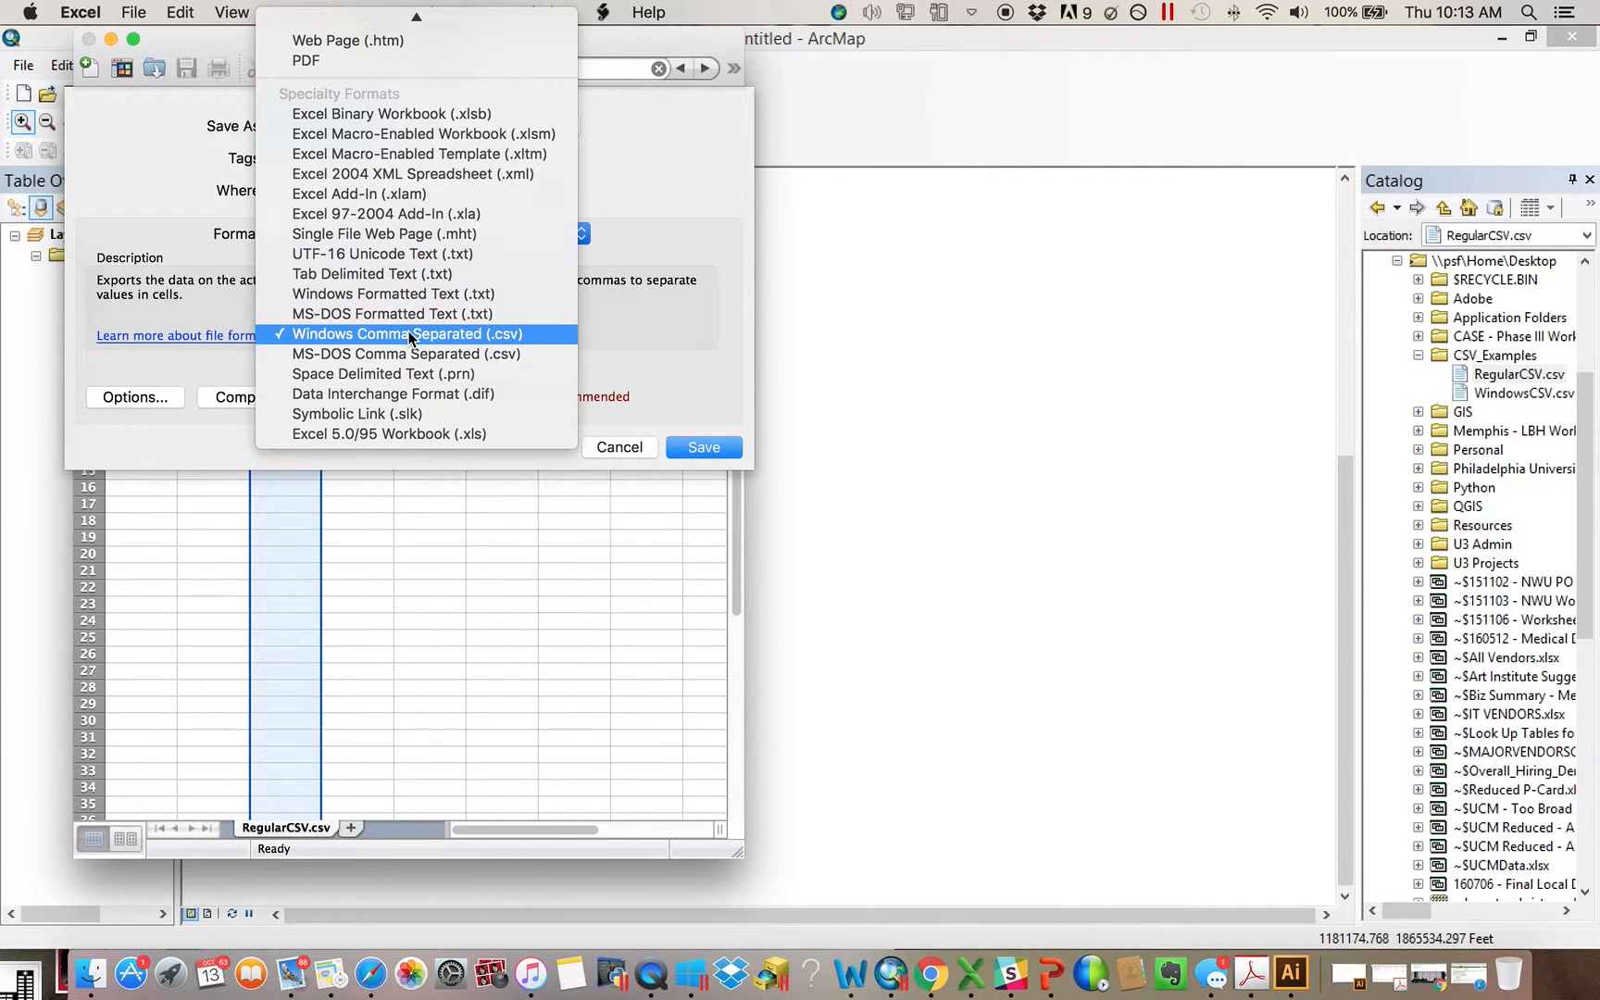
pyautogui.click(410, 335)
pyautogui.click(615, 450)
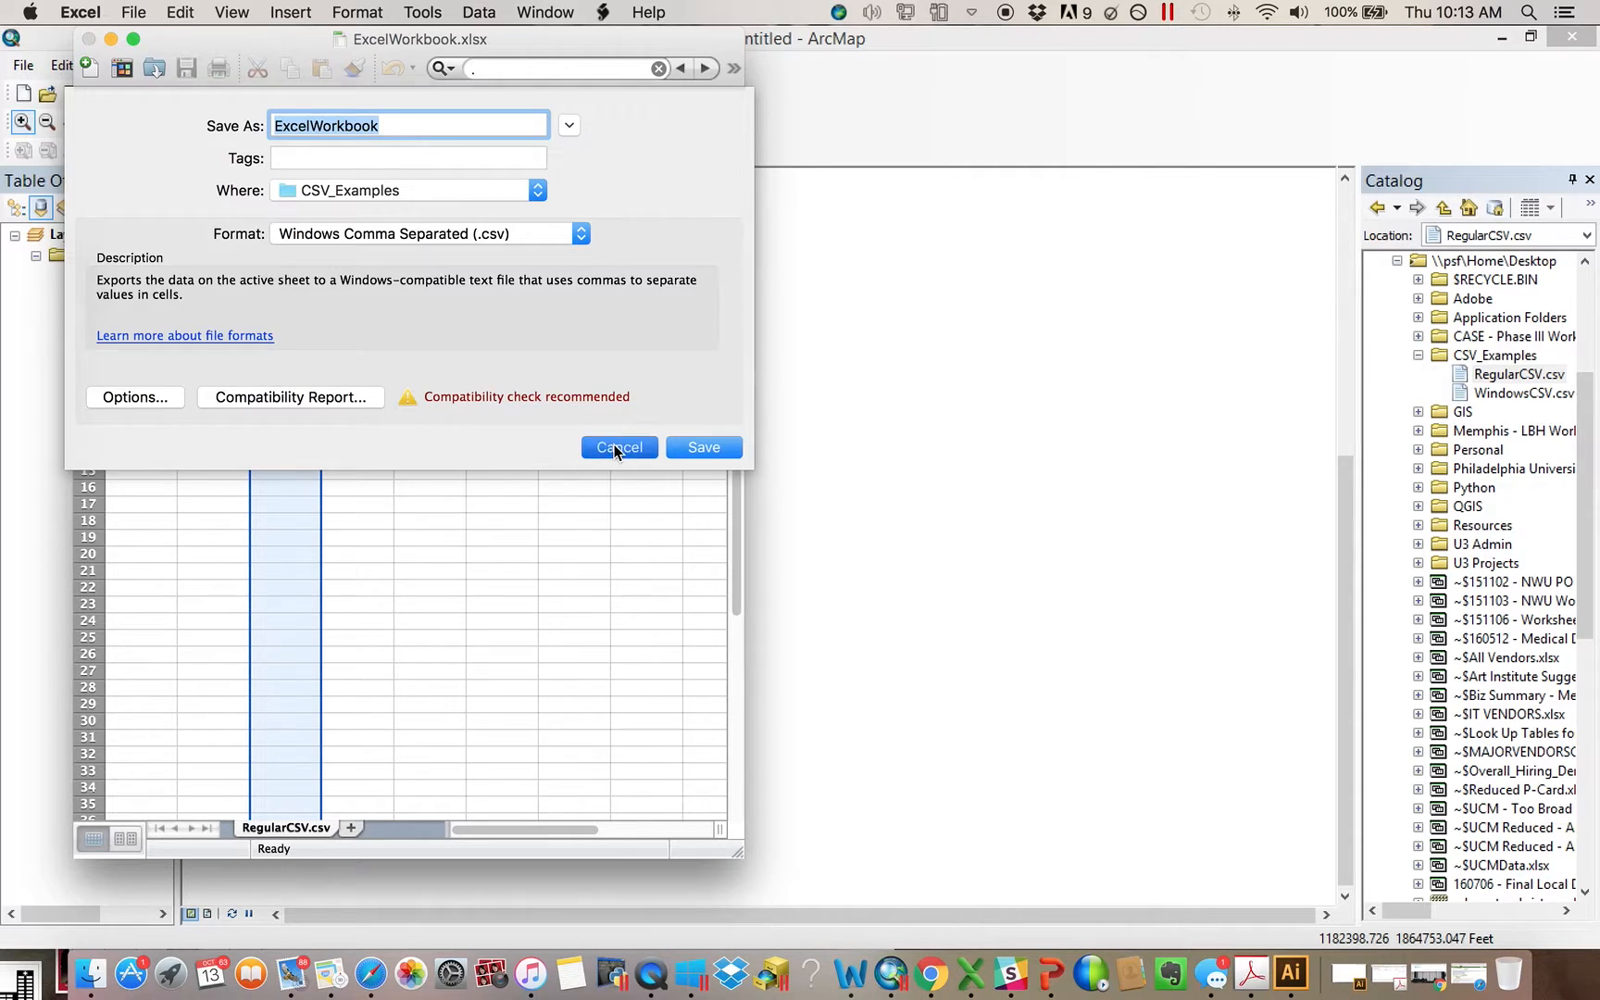
# Close the Excel workbook, add WindowsCSV.csv to the ArcMap layers, and view its table
pyautogui.click(89, 39)
pyautogui.moveTo(1545, 394); pyautogui.dragTo(747, 392)
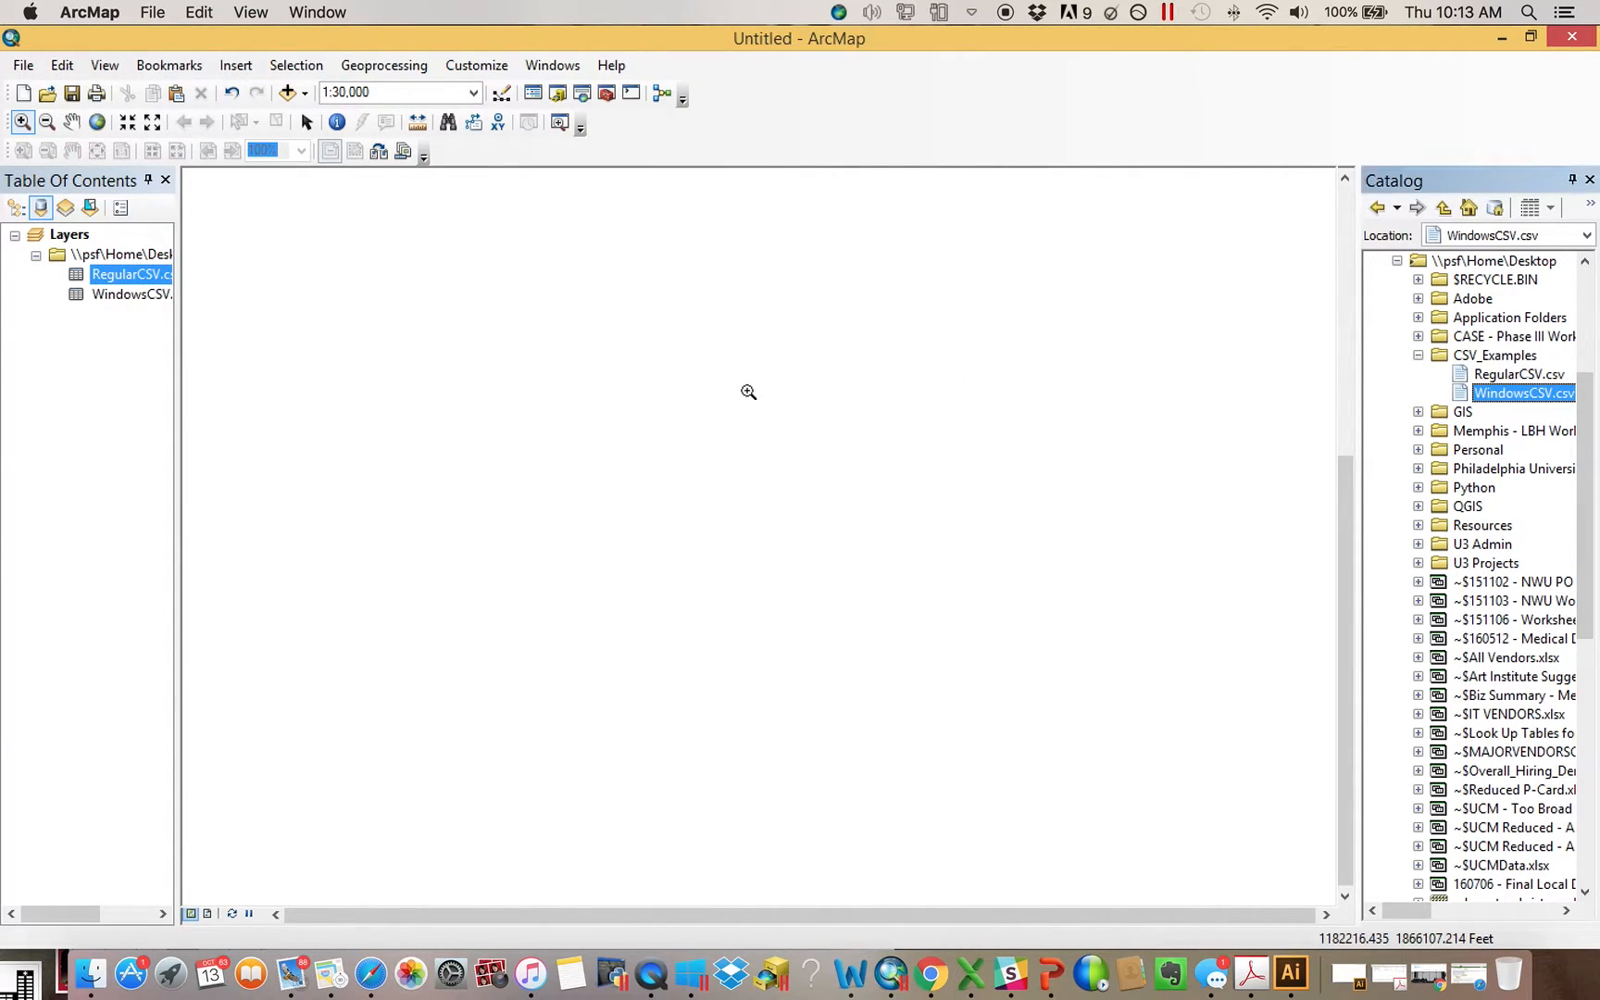
pyautogui.rightClick(123, 296)
pyautogui.click(158, 306)
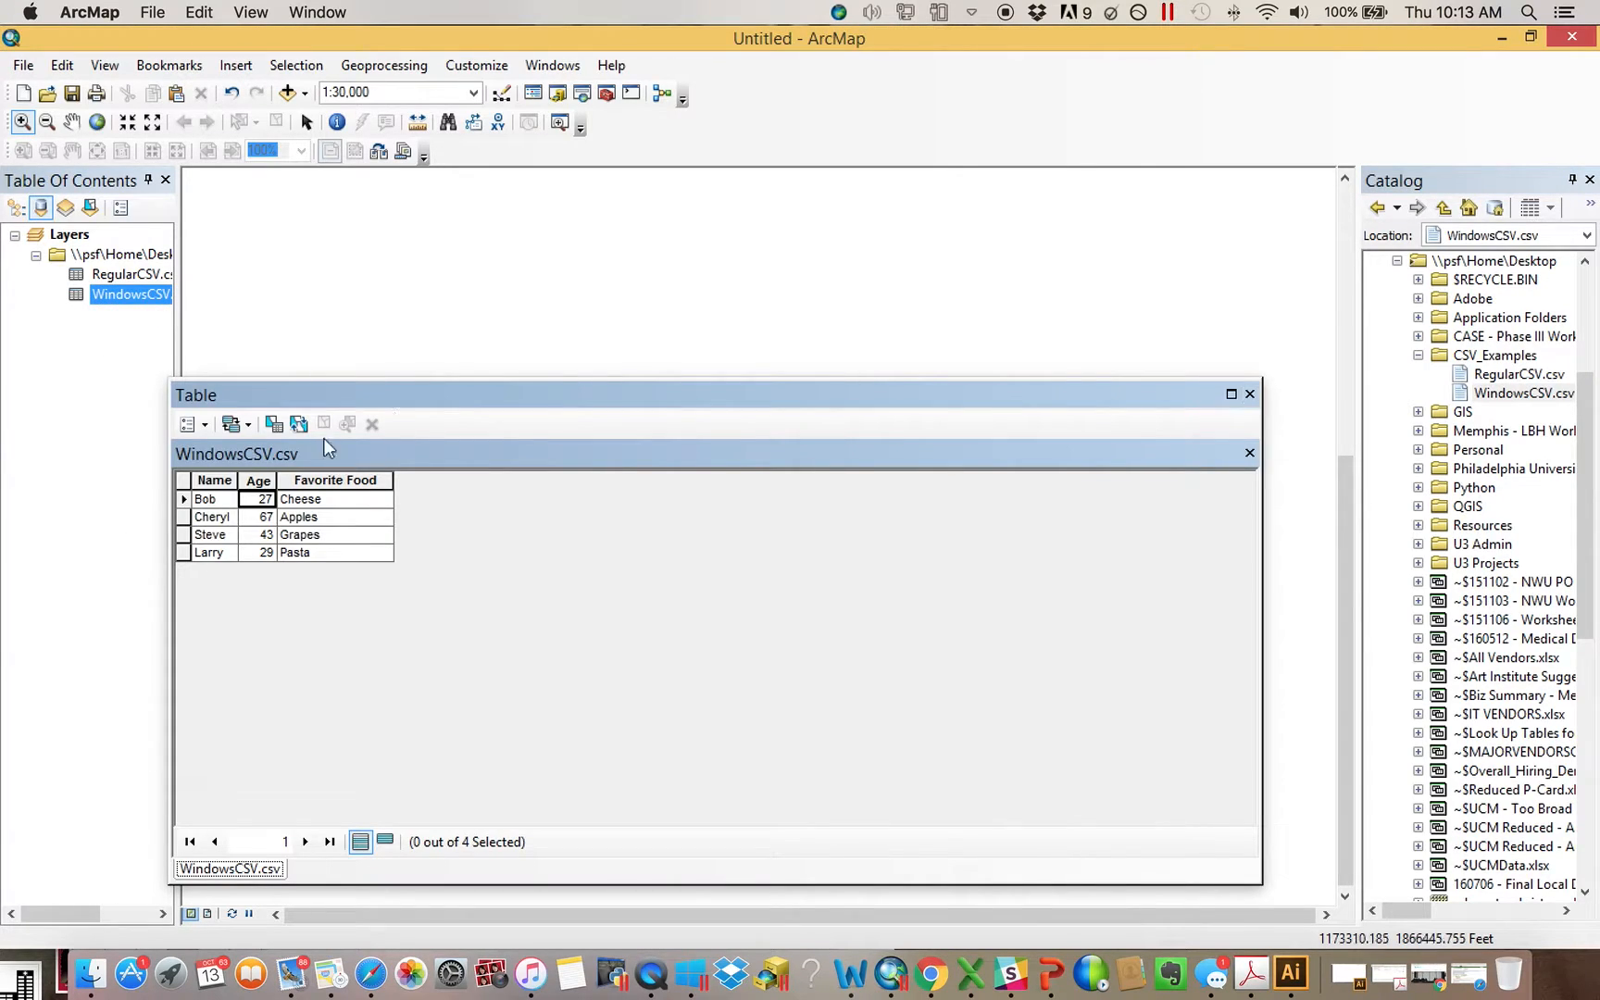
pyautogui.click(1249, 395)
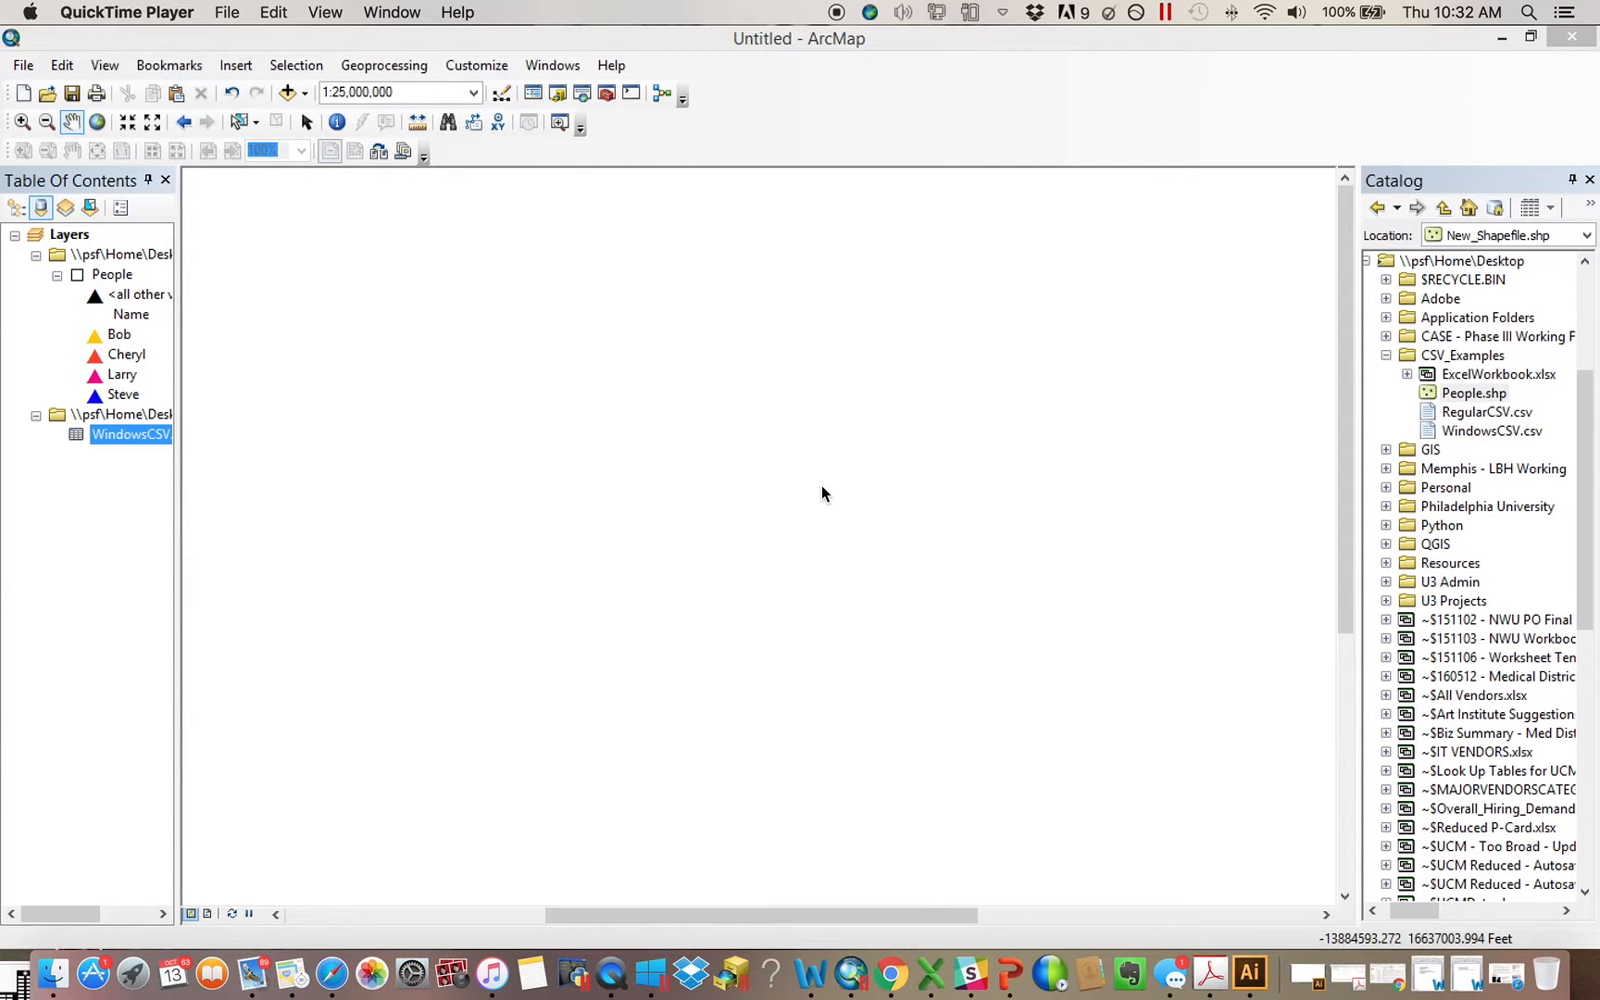
# Check the WindowsCSV.csv table and its options for adding a field, and close the table
pyautogui.rightClick(137, 433)
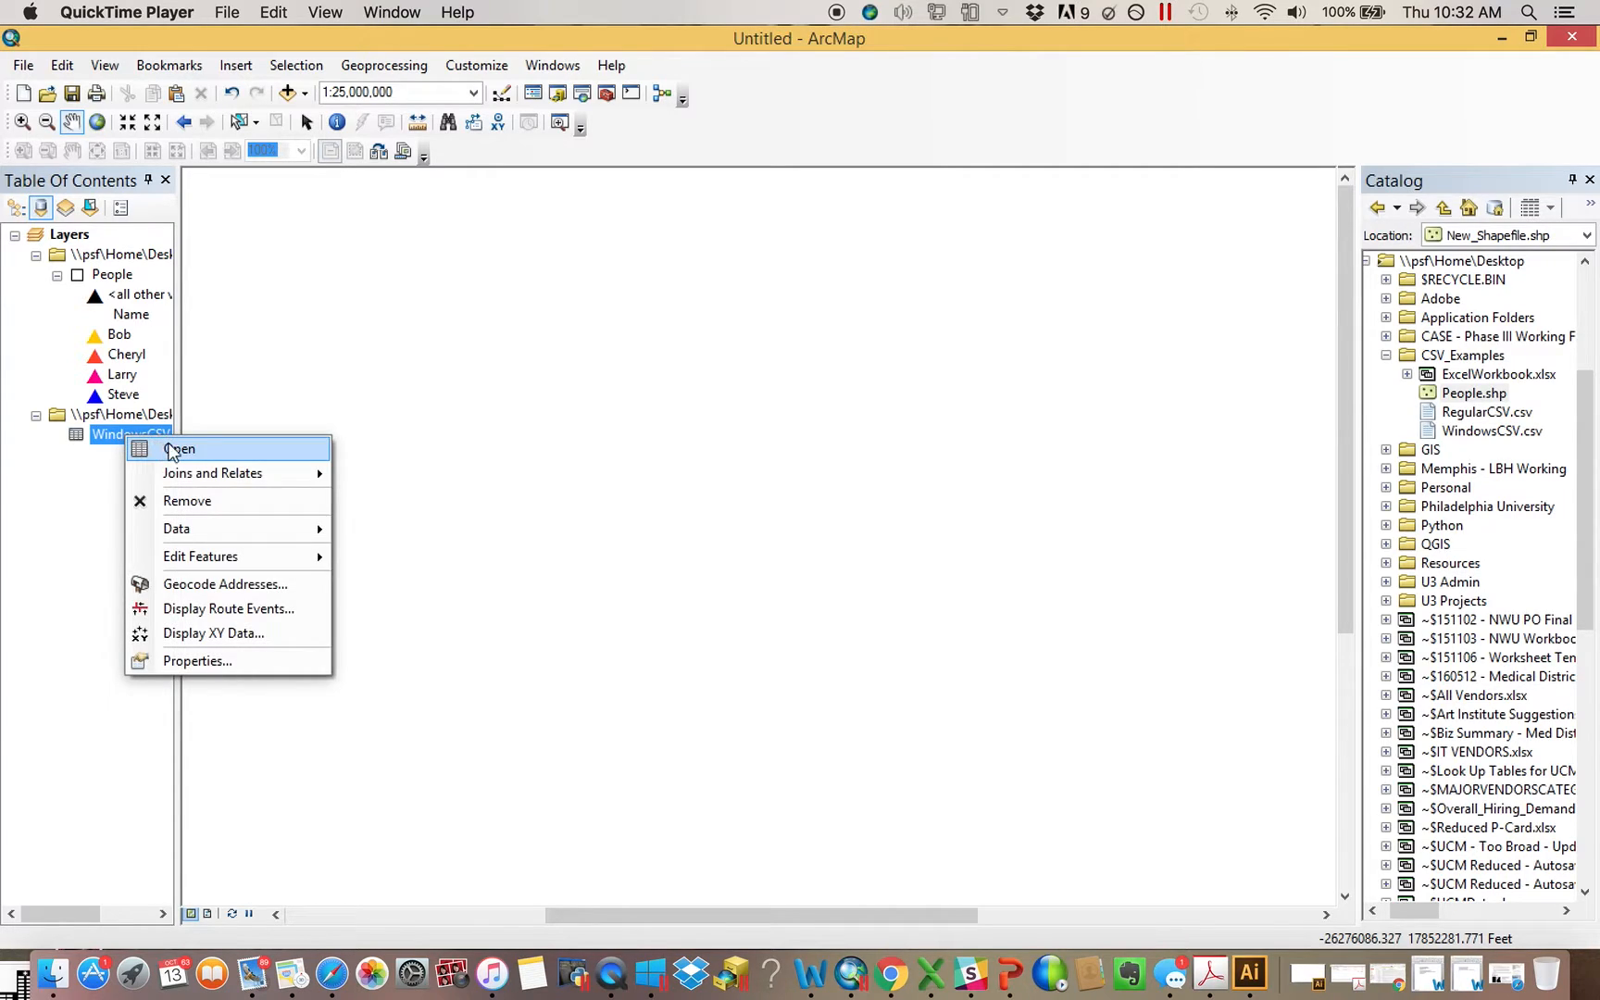
pyautogui.click(169, 451)
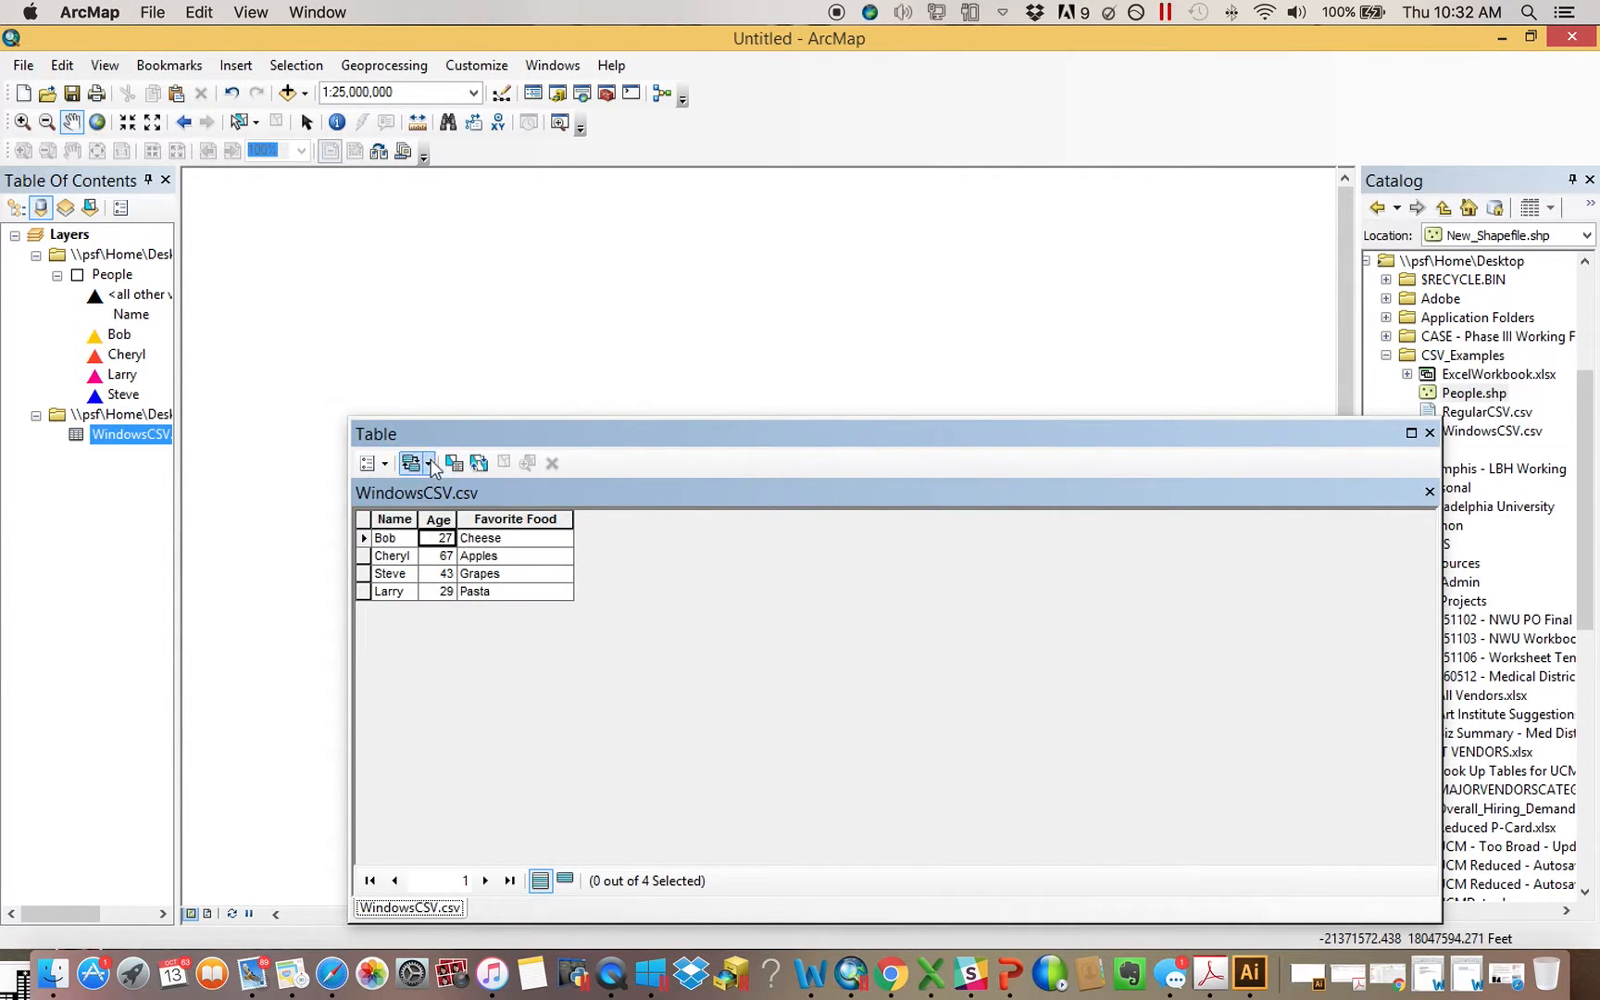
pyautogui.click(379, 463)
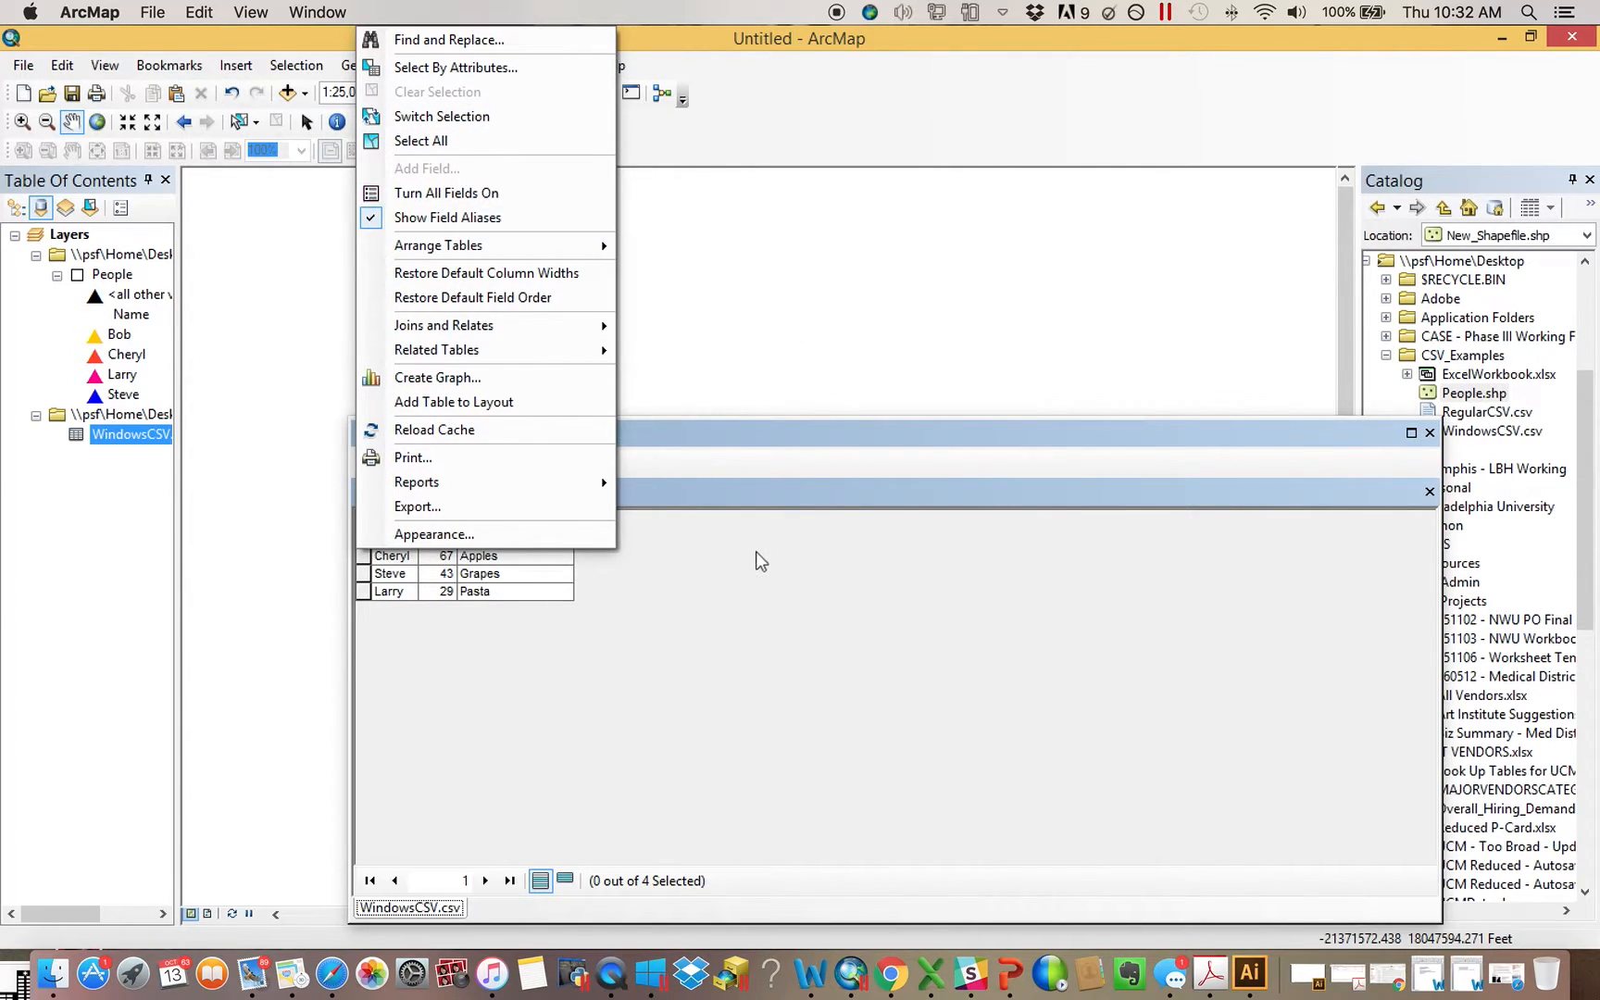
pyautogui.click(740, 589)
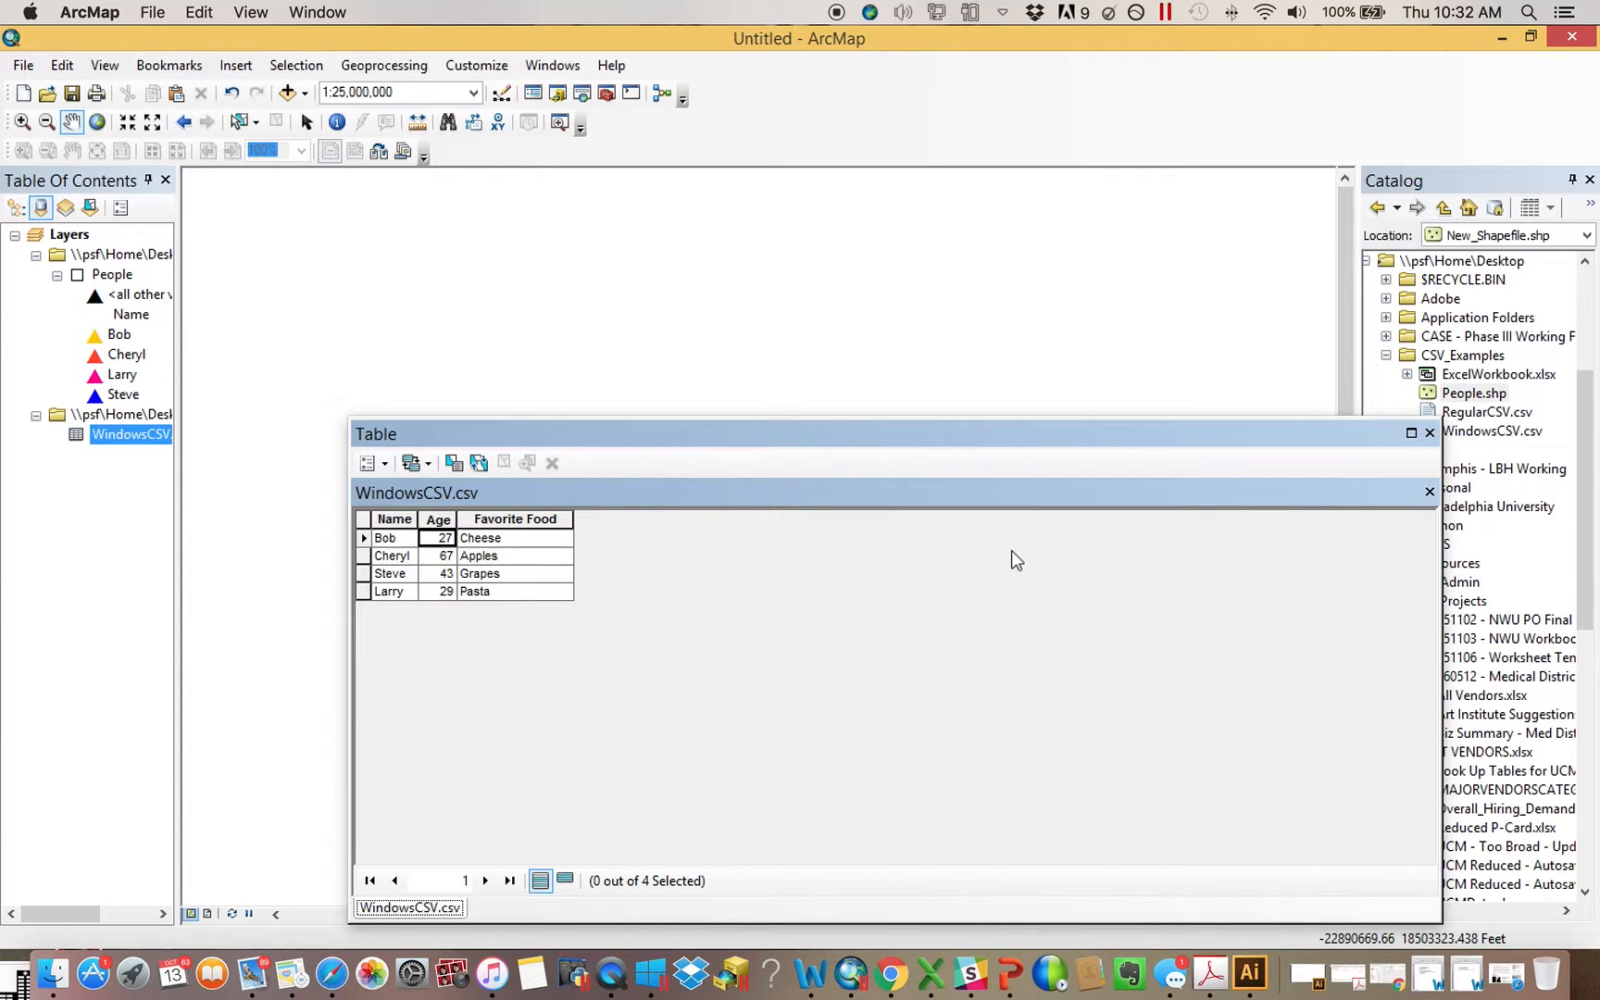
pyautogui.click(1429, 433)
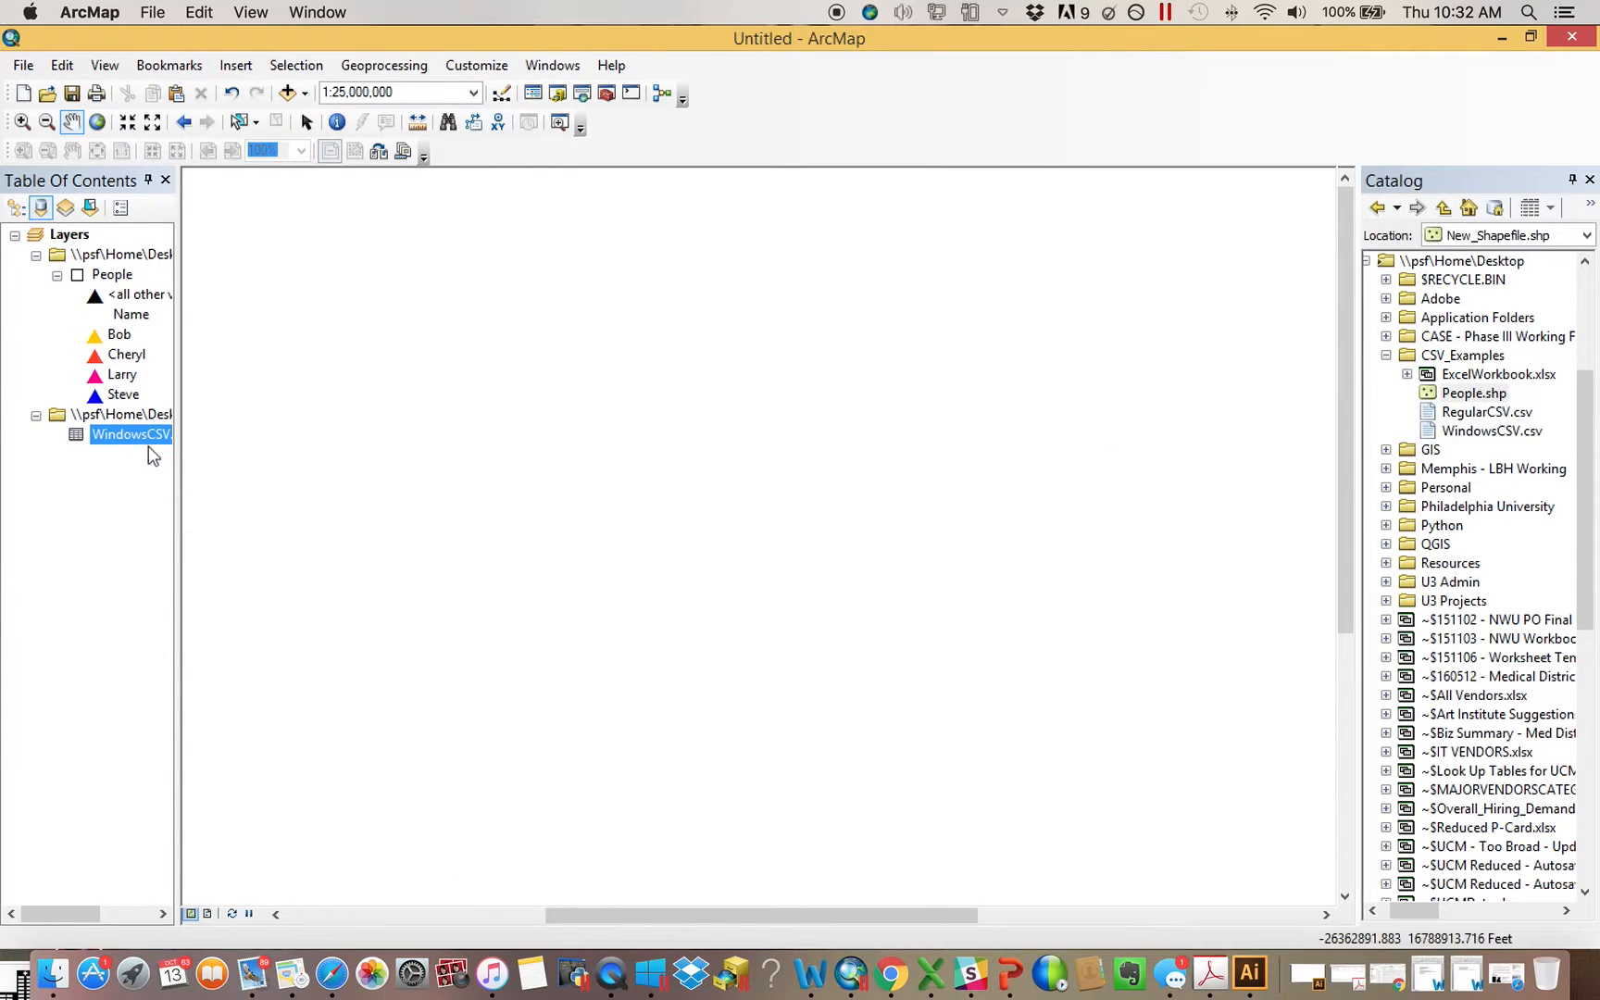
# Join WindowsCSV.csv to the People layer on the Name field in both tables, keeping all records
pyautogui.rightClick(119, 275)
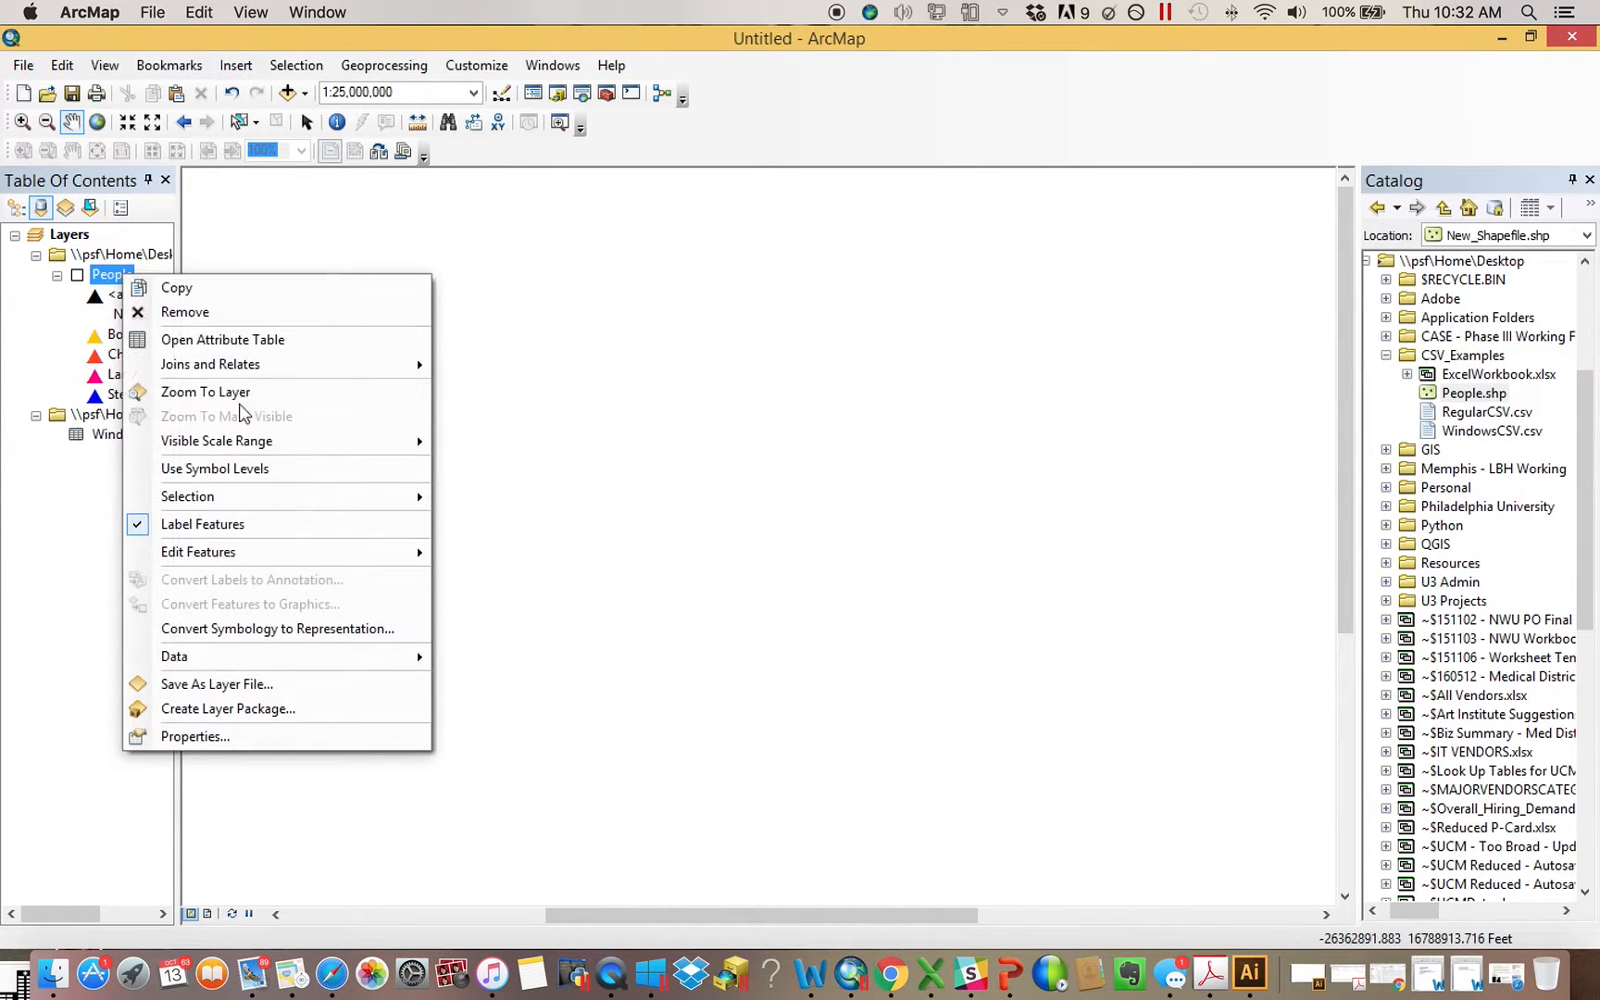
pyautogui.moveTo(245, 370)
pyautogui.click(537, 369)
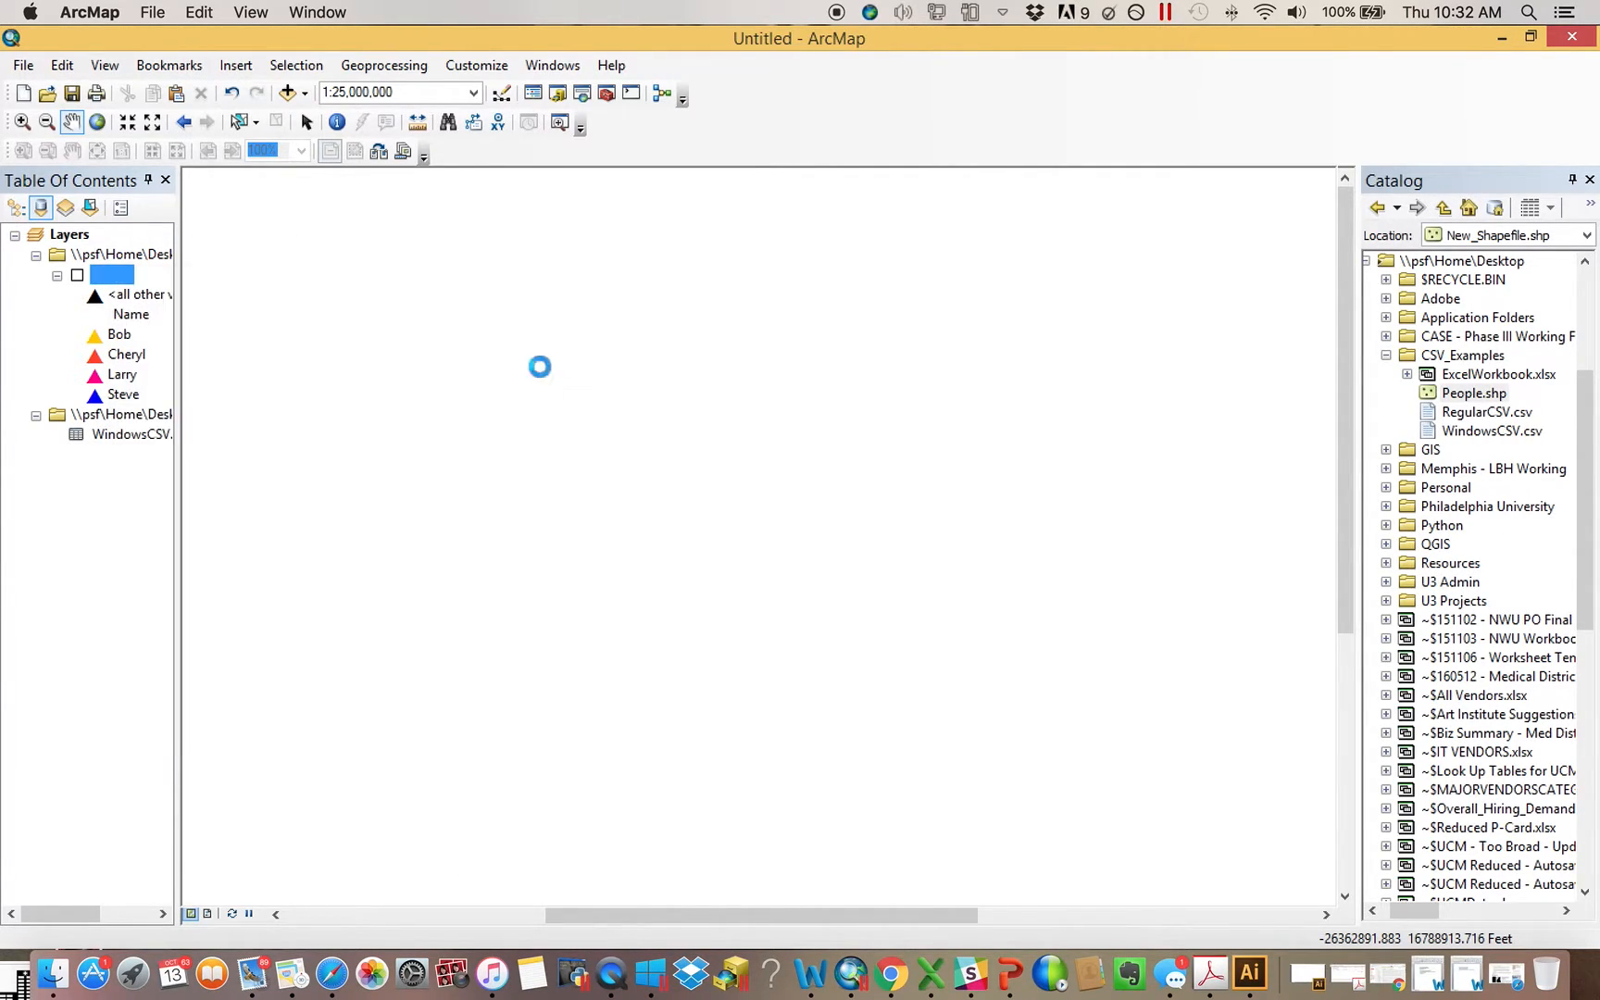
pyautogui.click(765, 339)
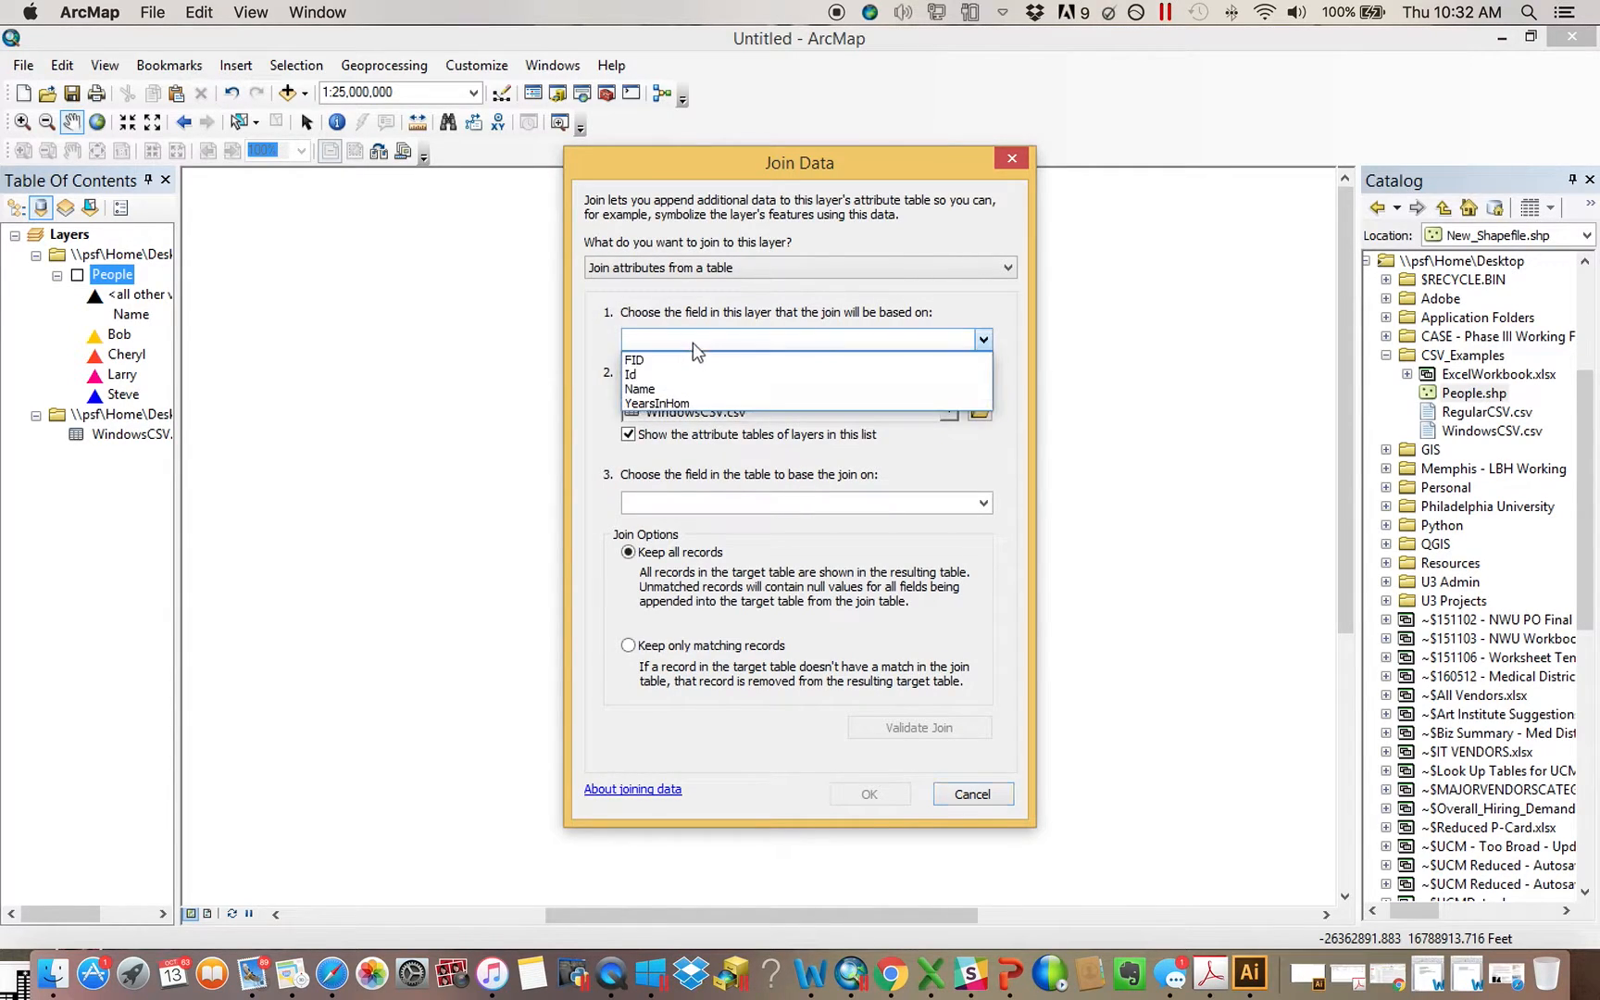
pyautogui.click(660, 383)
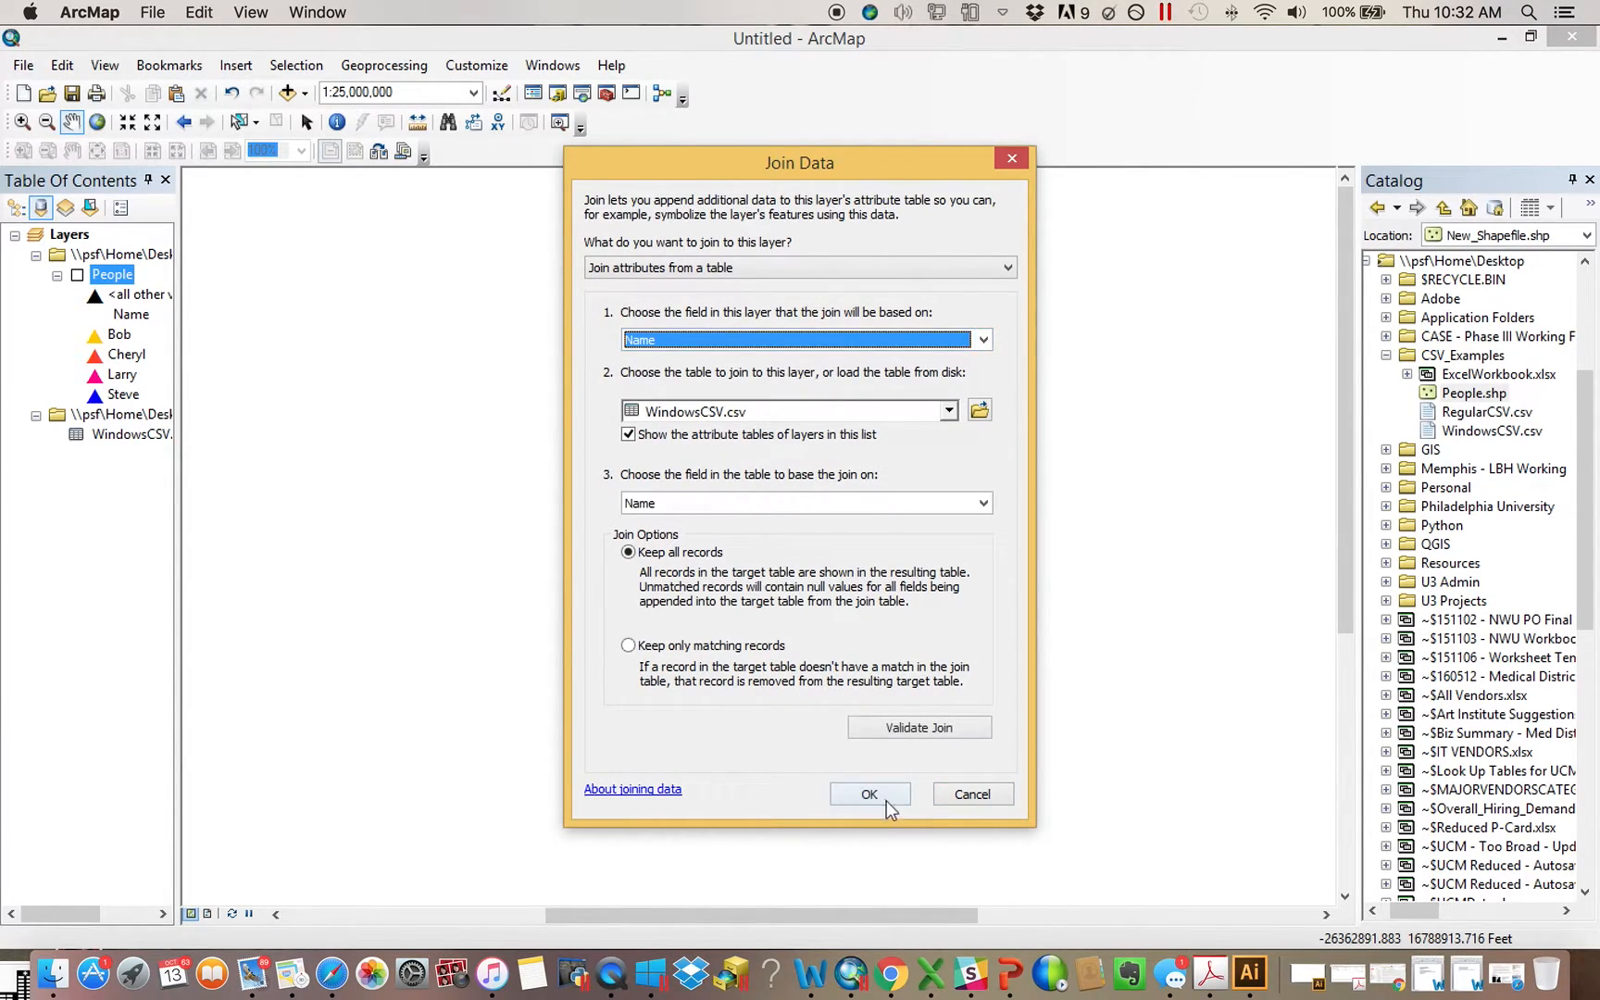
pyautogui.click(884, 798)
# Examine the joined fields in the People layer's attribute table and close it
pyautogui.rightClick(120, 276)
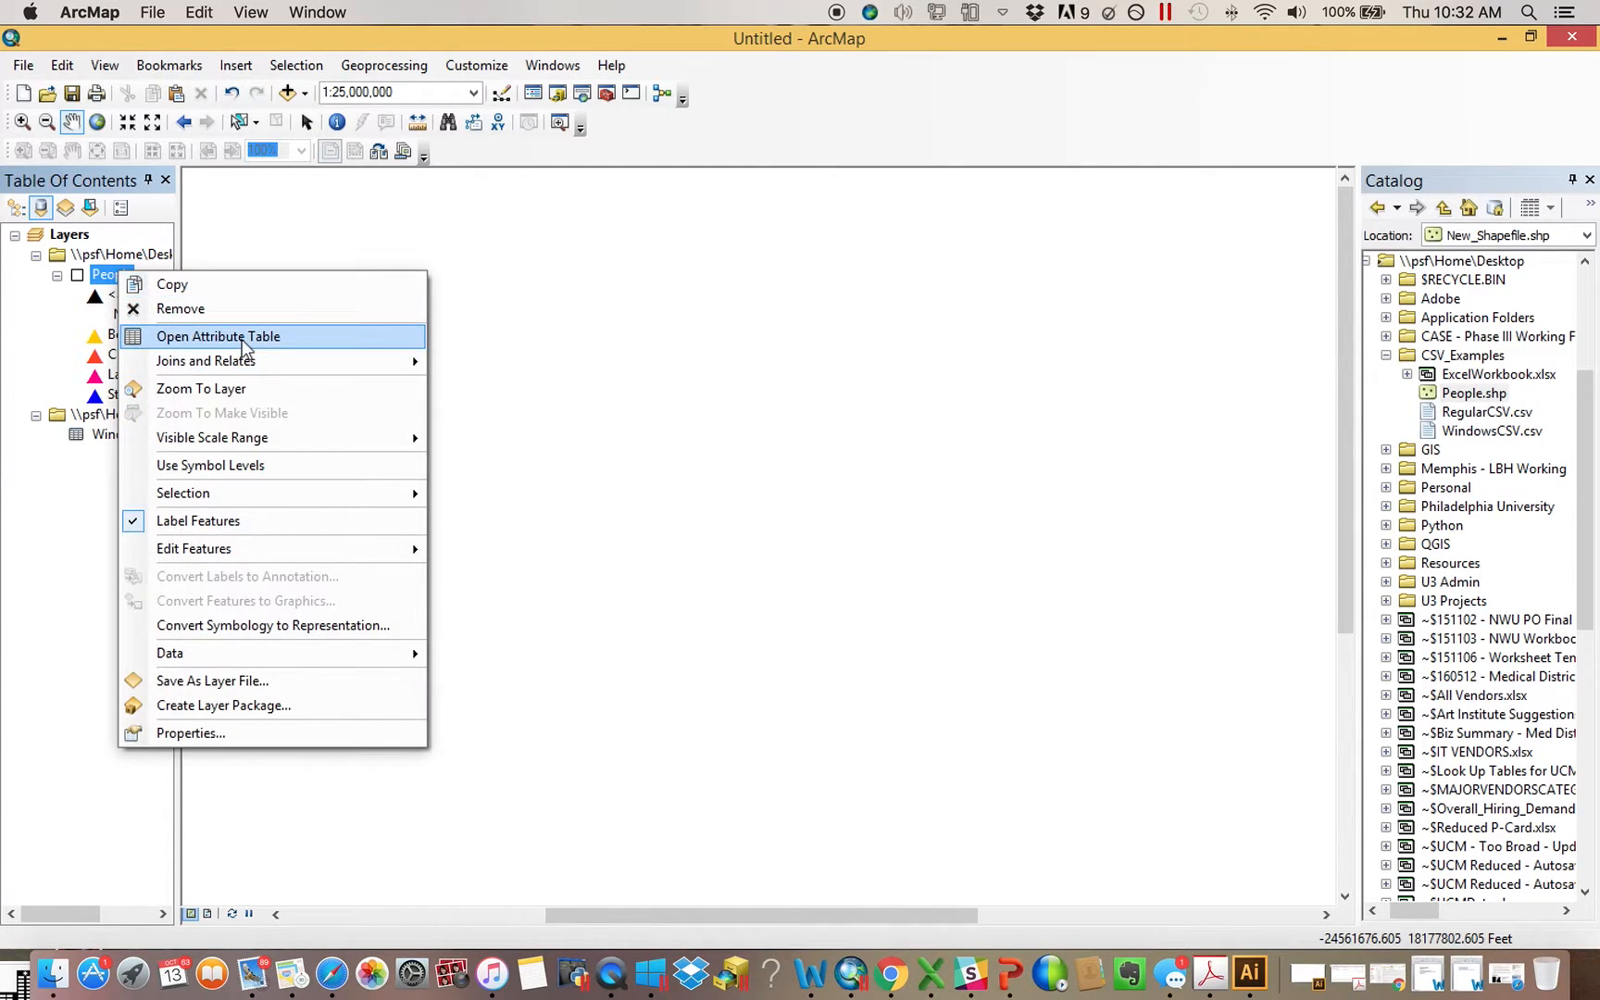
pyautogui.click(218, 336)
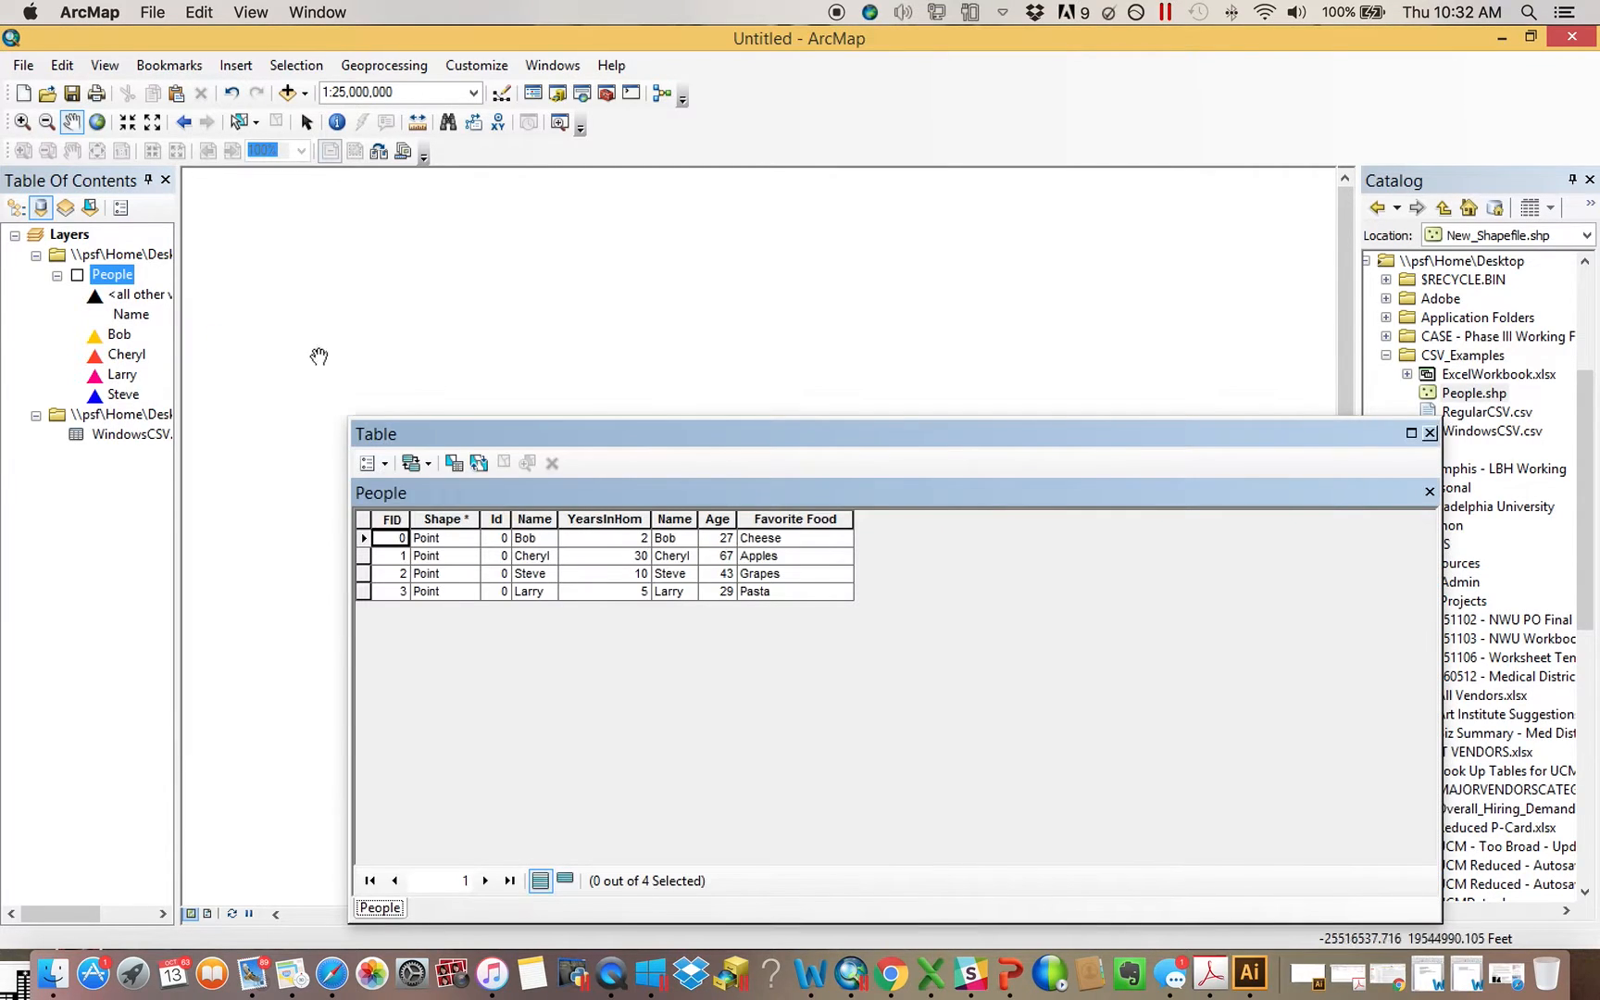
pyautogui.click(1429, 432)
# Remove all joins from the People layer
pyautogui.rightClick(115, 278)
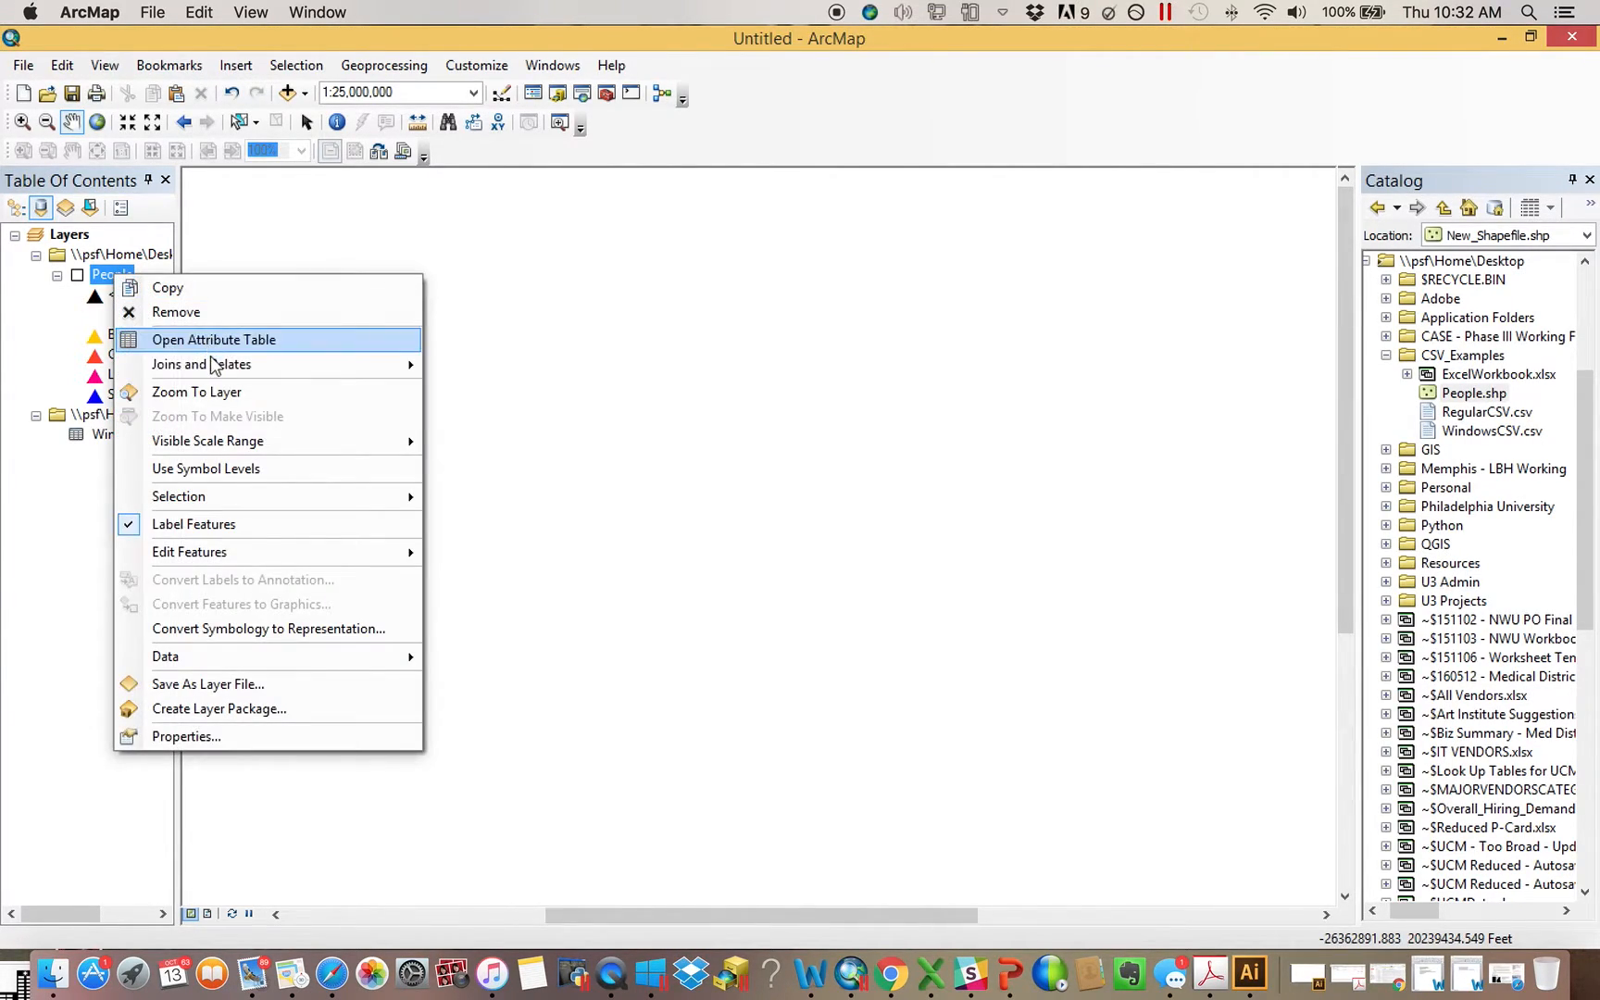
pyautogui.moveTo(278, 364)
pyautogui.moveTo(526, 401)
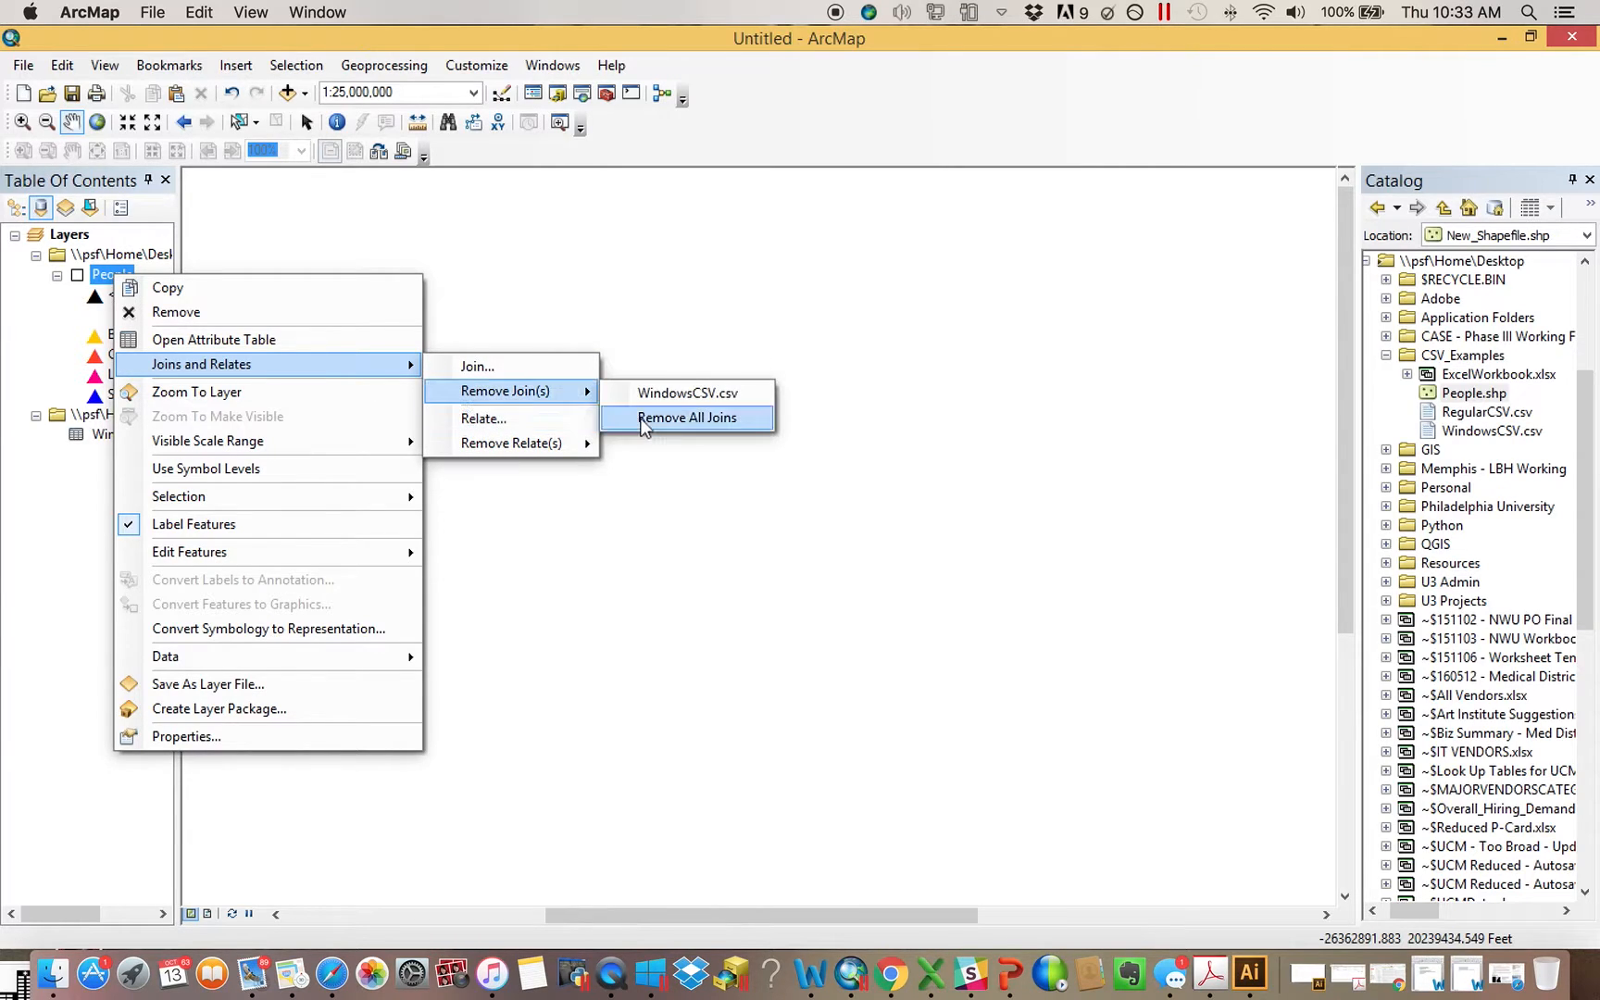
pyautogui.click(648, 417)
# Open the WindowsCSV.csv table for another brief look and close it
pyautogui.rightClick(129, 439)
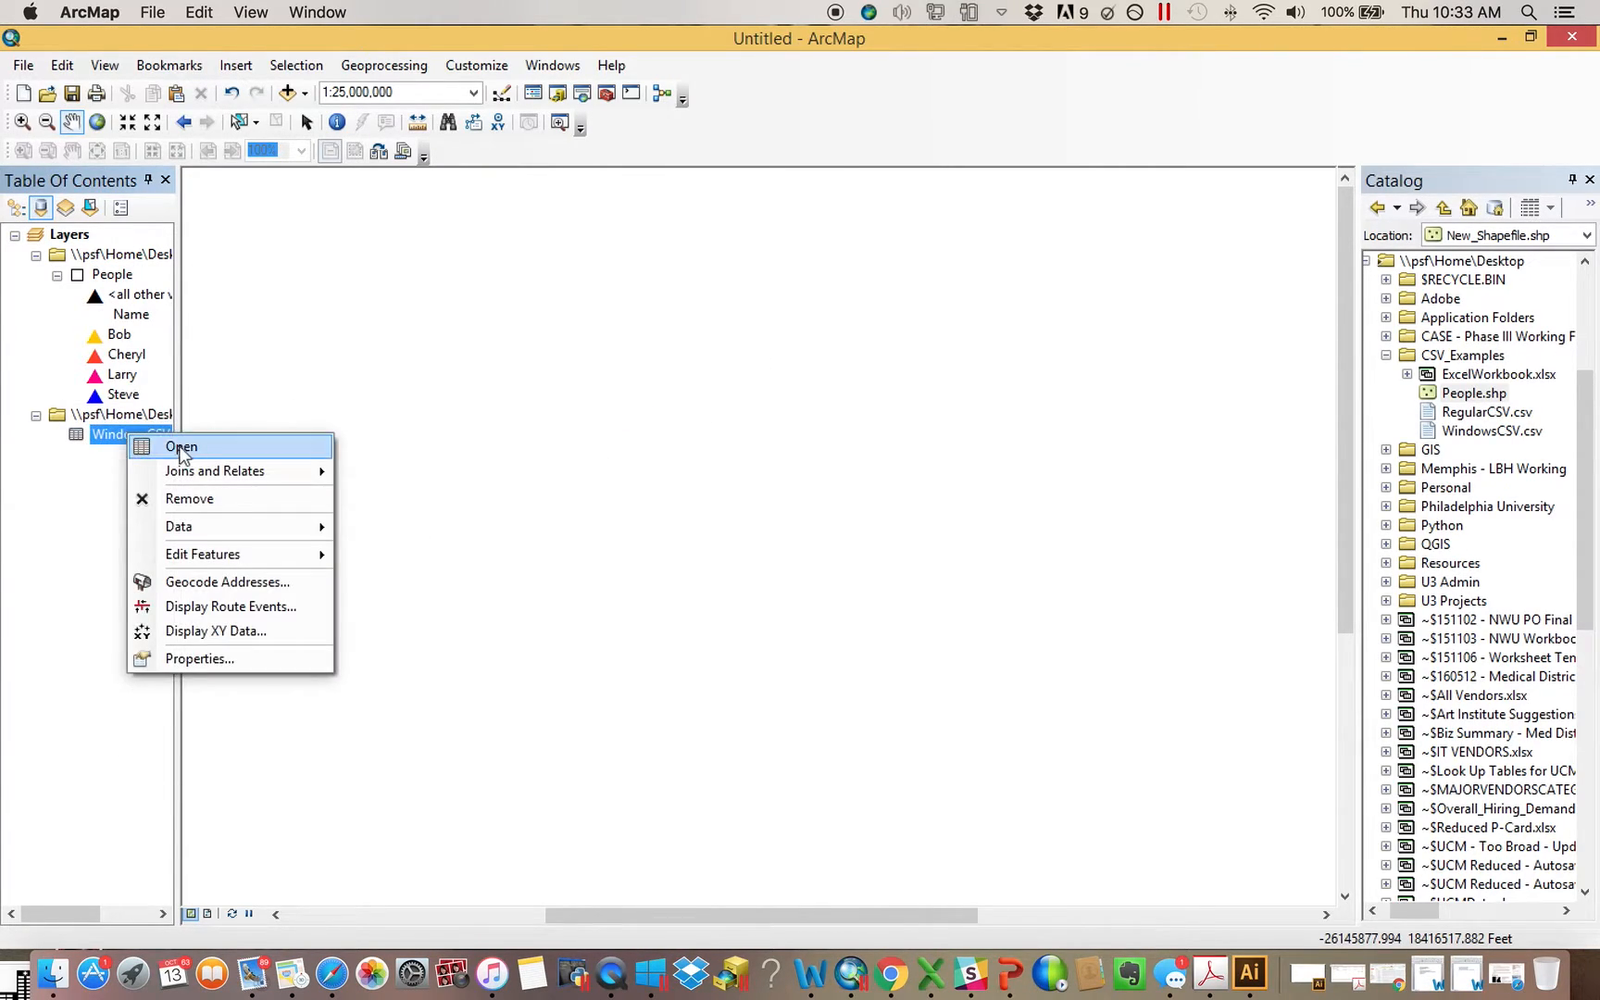
pyautogui.click(148, 447)
pyautogui.click(1430, 433)
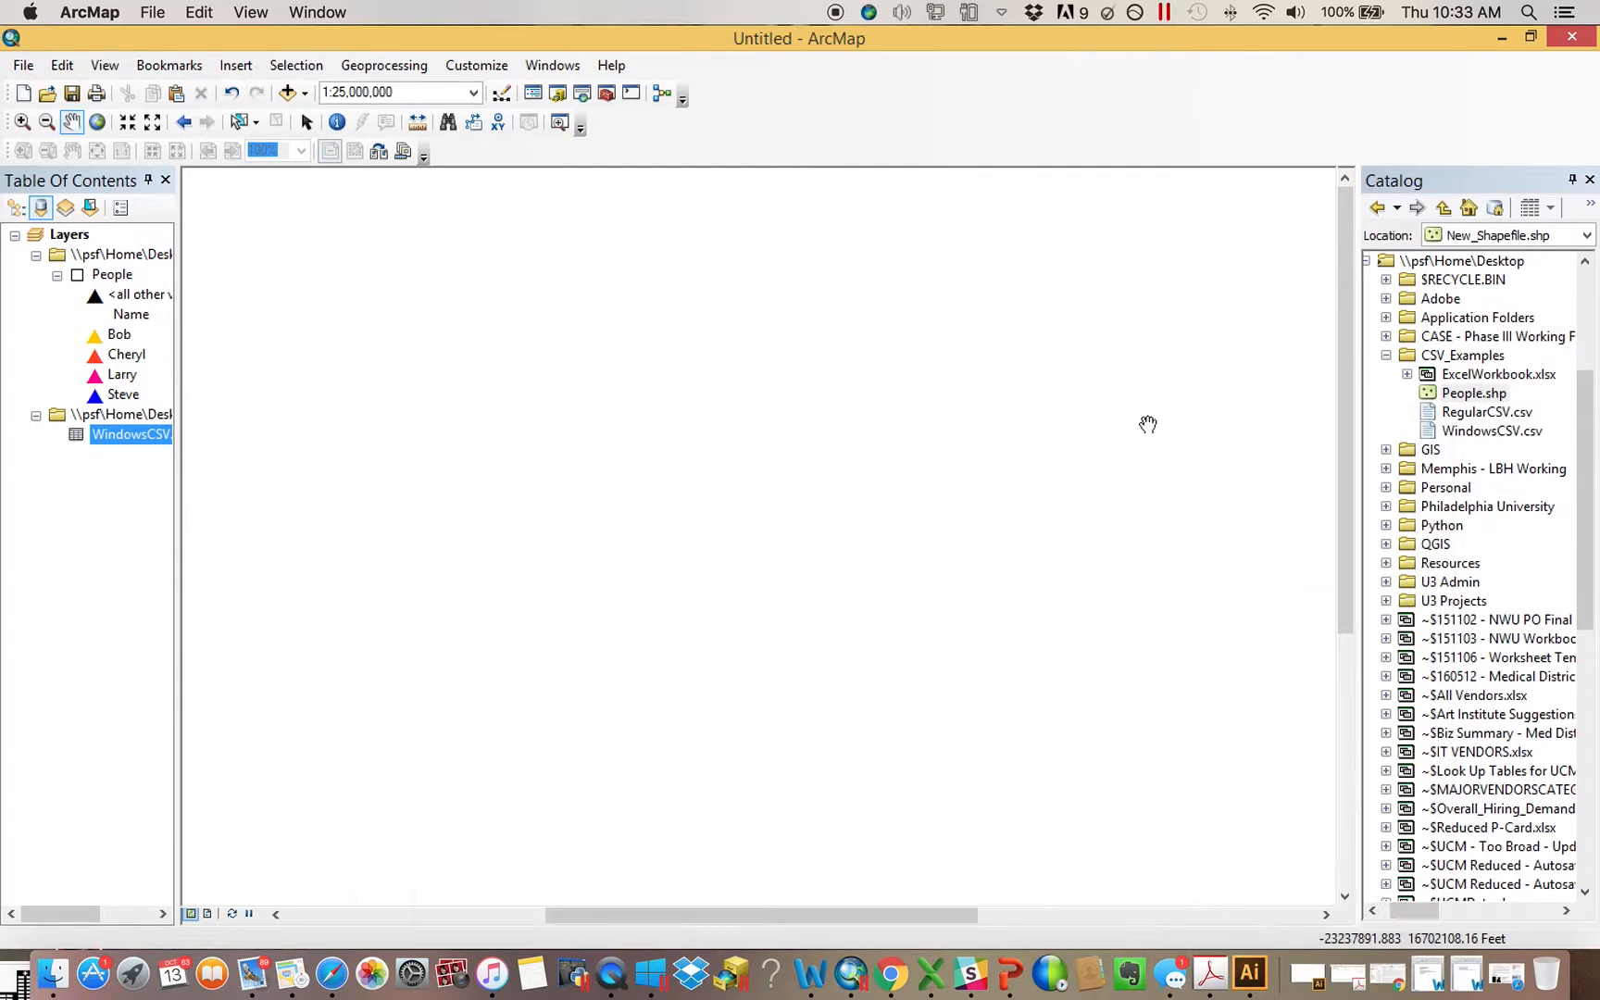
# Start exporting all records of WindowsCSV.csv and set the output location to the CSV_Examples folder on the Desktop
pyautogui.moveTo(248, 444); pyautogui.dragTo(263, 445)
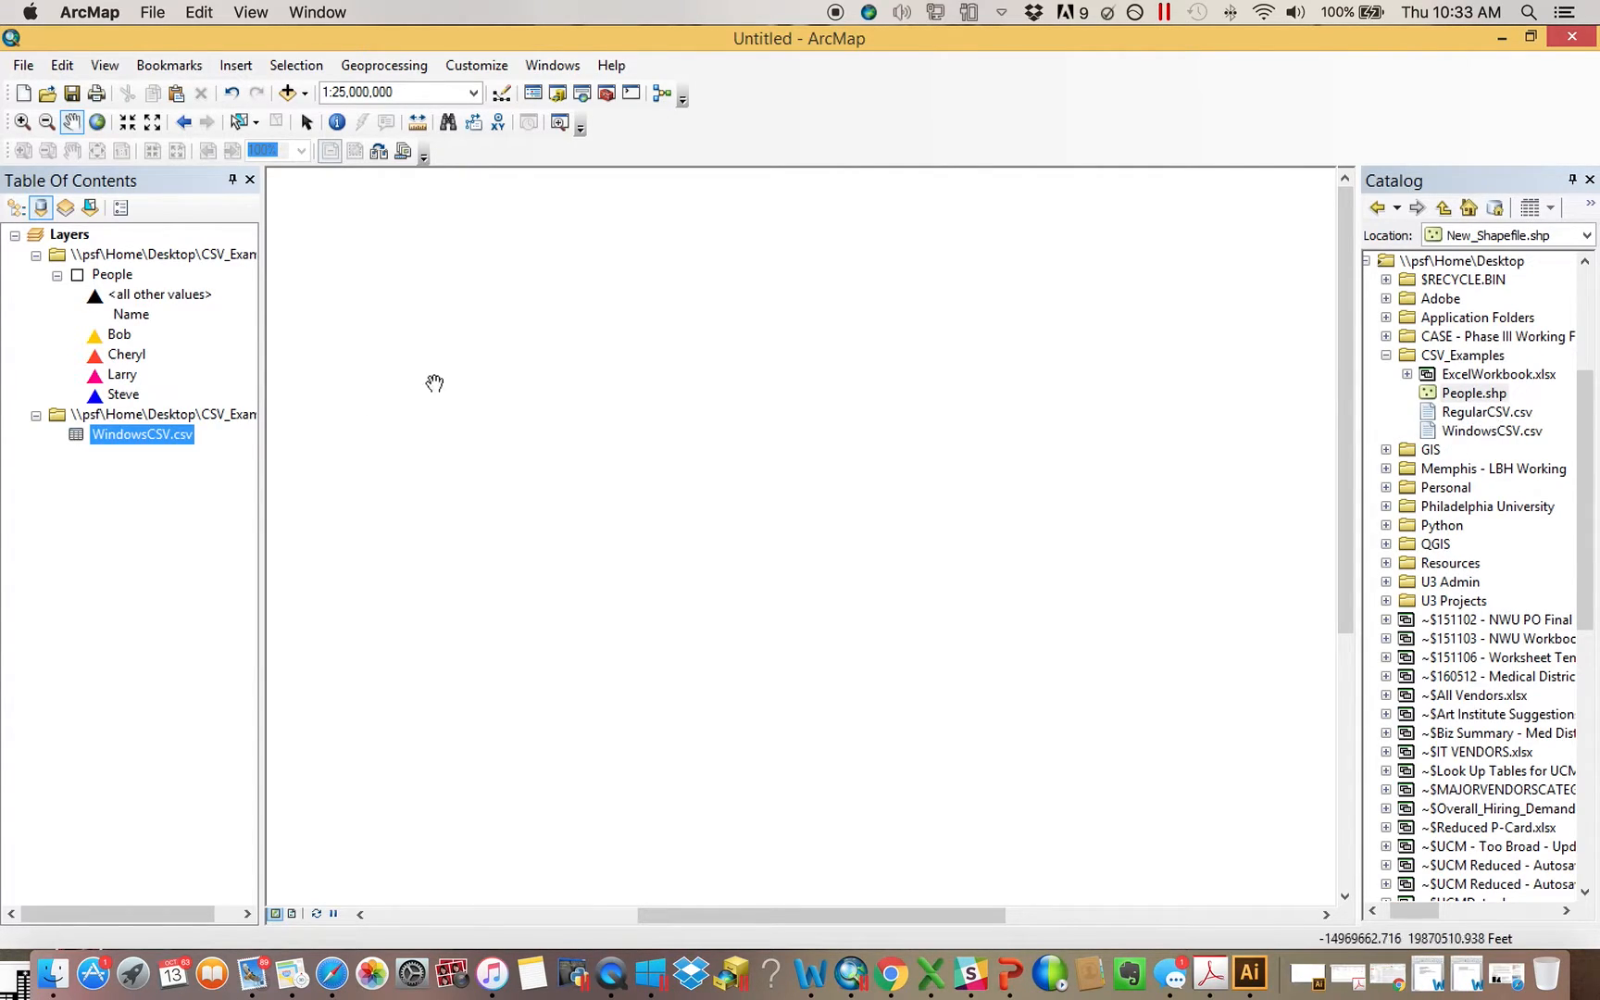
pyautogui.rightClick(139, 444)
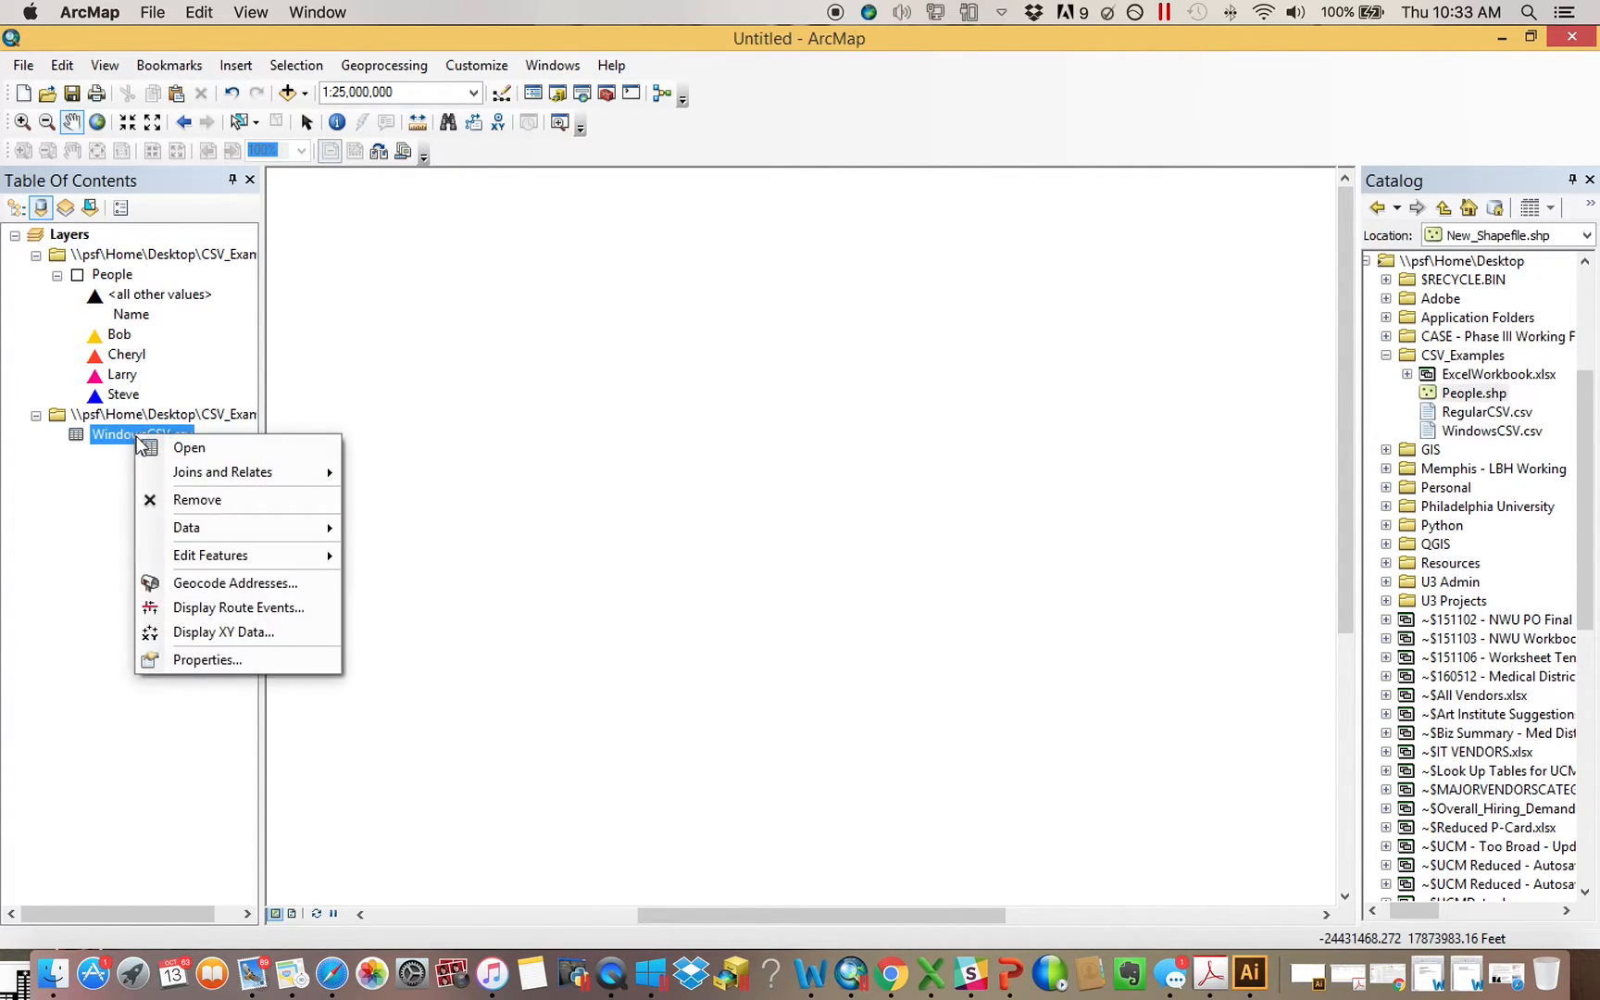
pyautogui.click(315, 527)
pyautogui.click(400, 556)
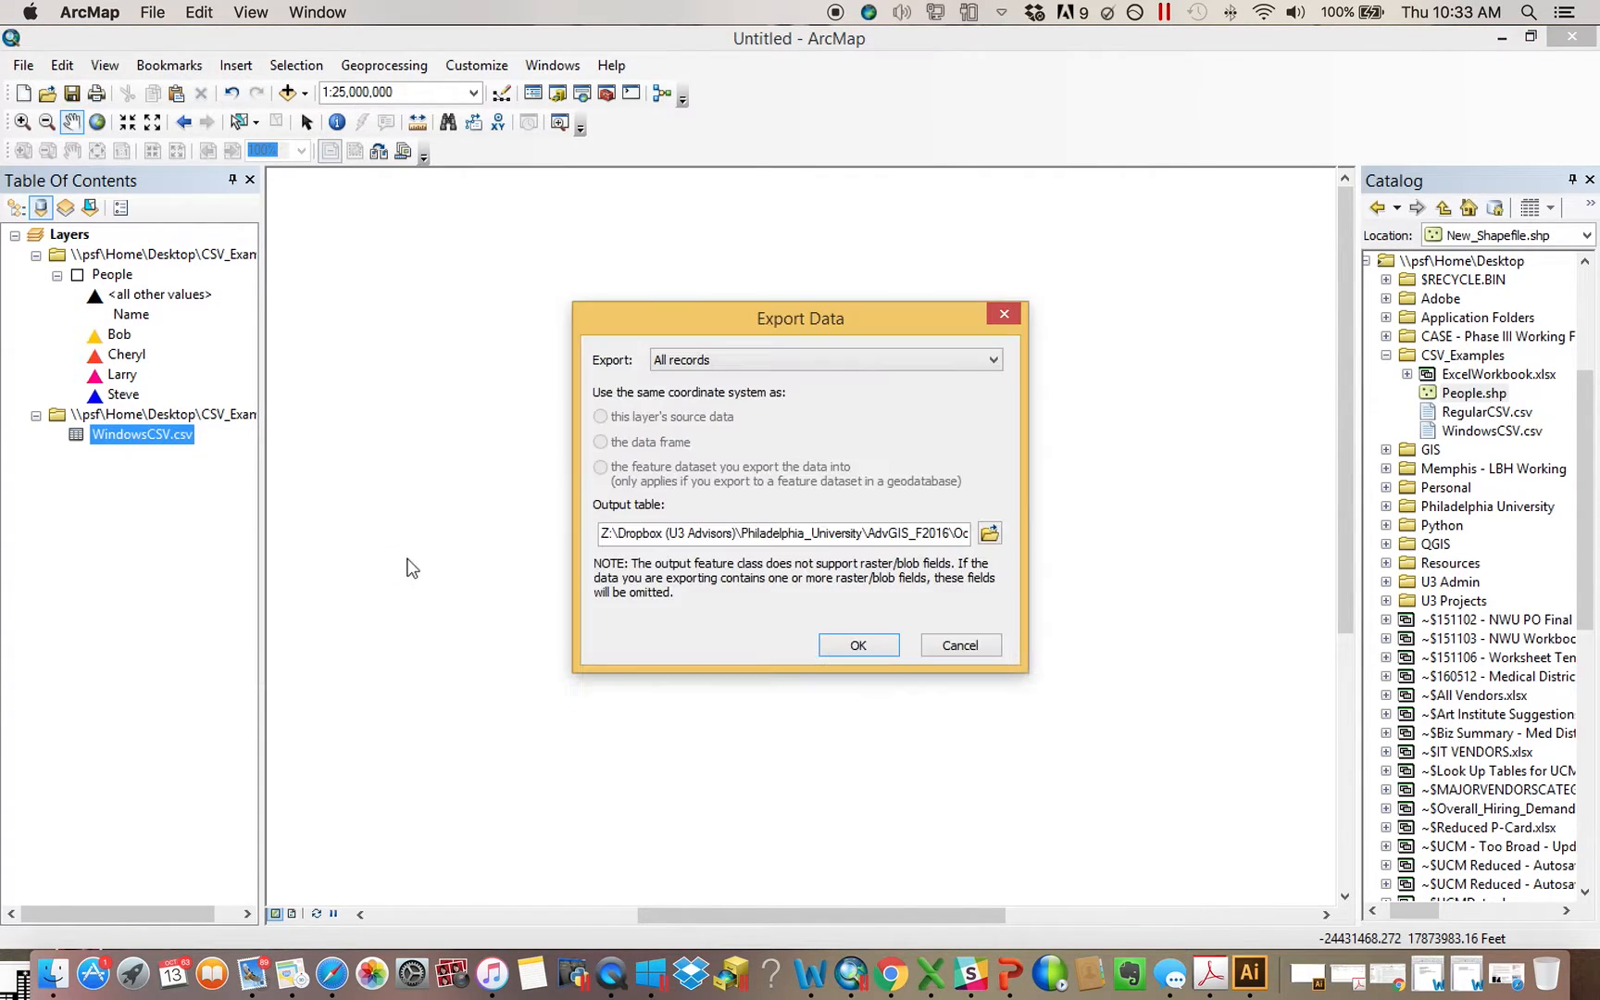
pyautogui.click(991, 537)
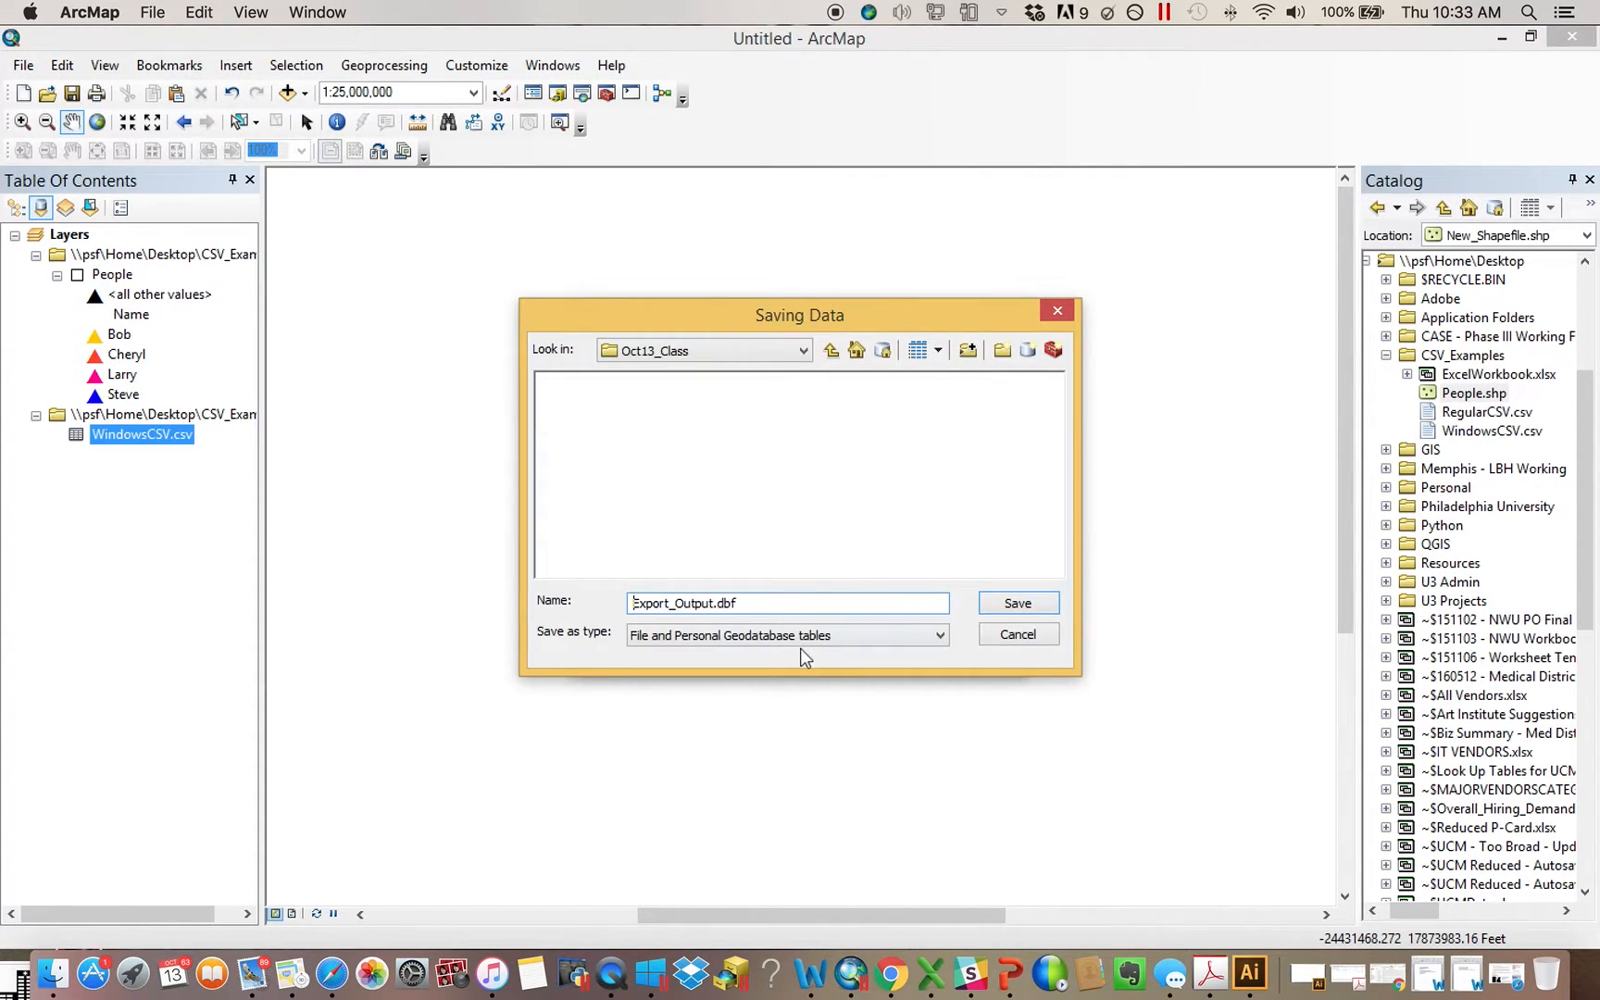
pyautogui.click(761, 361)
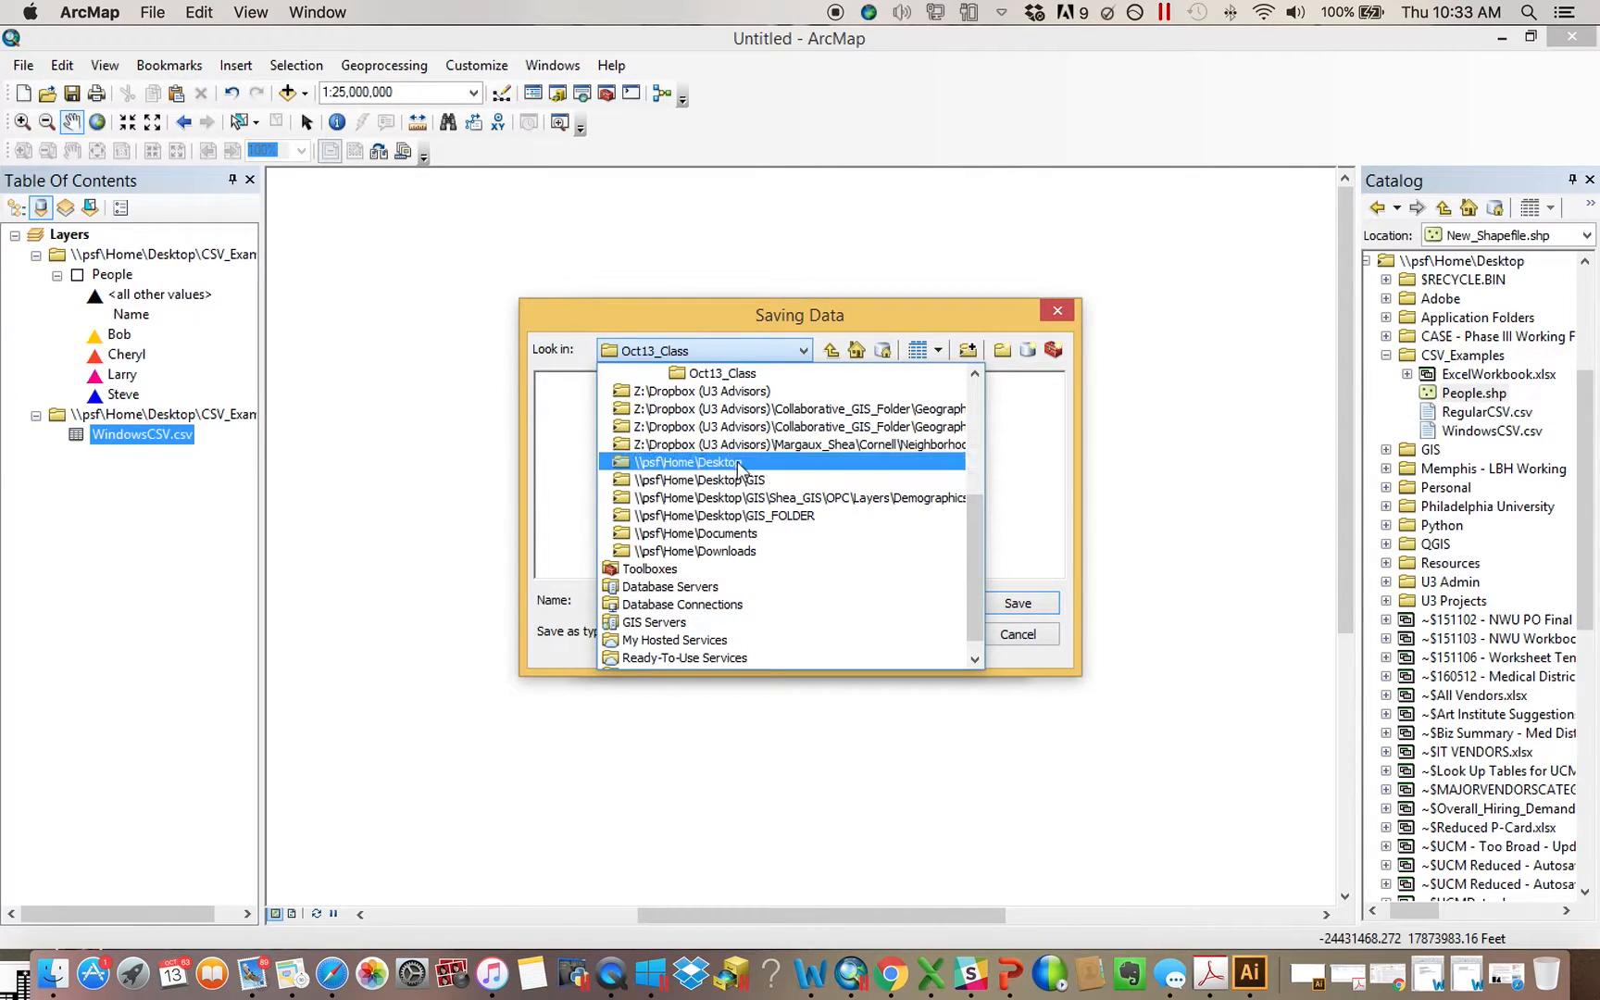
pyautogui.click(639, 458)
pyautogui.doubleClick(579, 459)
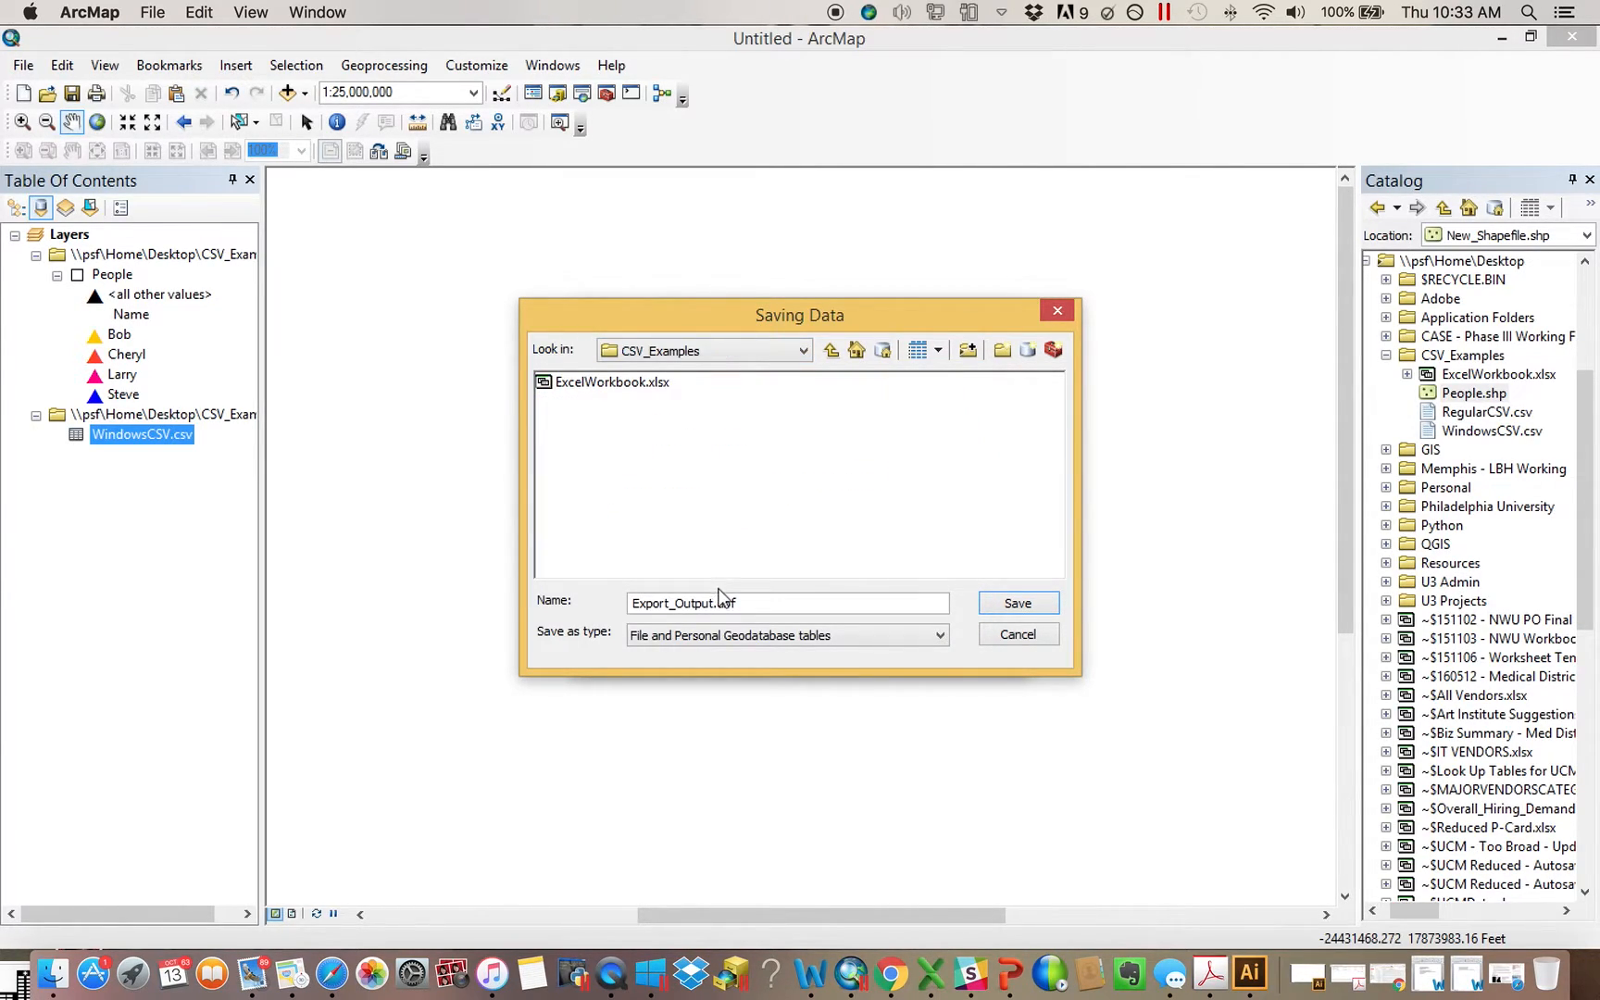
# Export the records as a dBASE table named DBF and add it to the map
pyautogui.click(721, 636)
pyautogui.click(719, 669)
pyautogui.moveTo(754, 606); pyautogui.dragTo(458, 580)
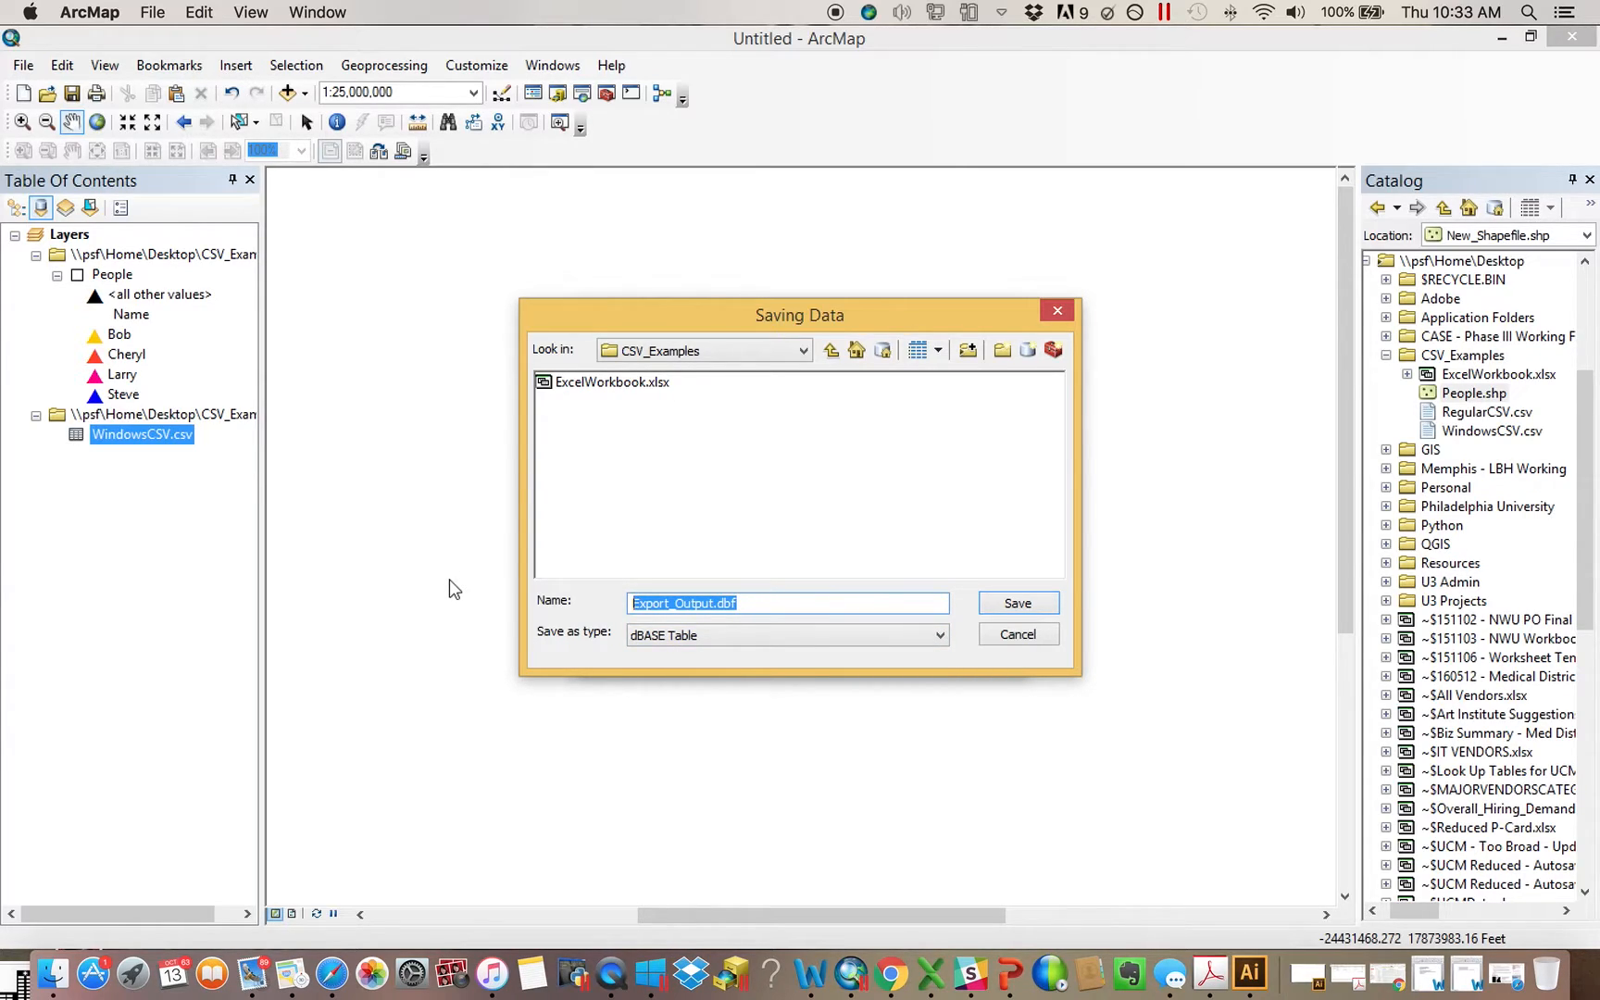
pyautogui.write('DBF')
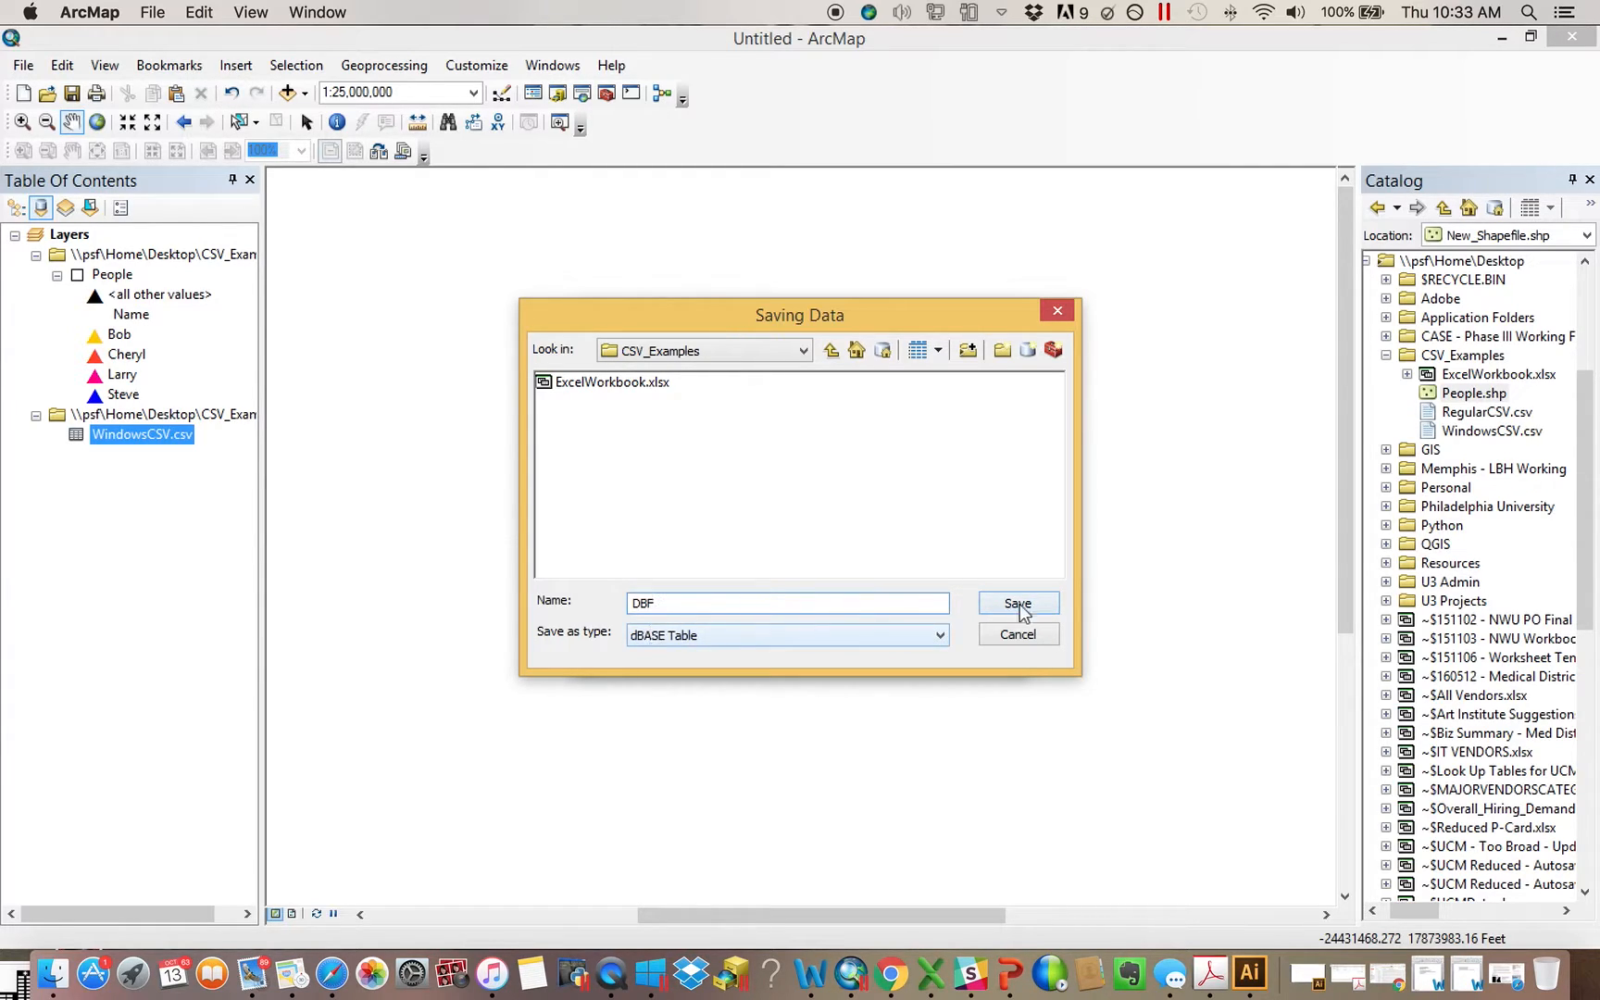
pyautogui.click(1048, 613)
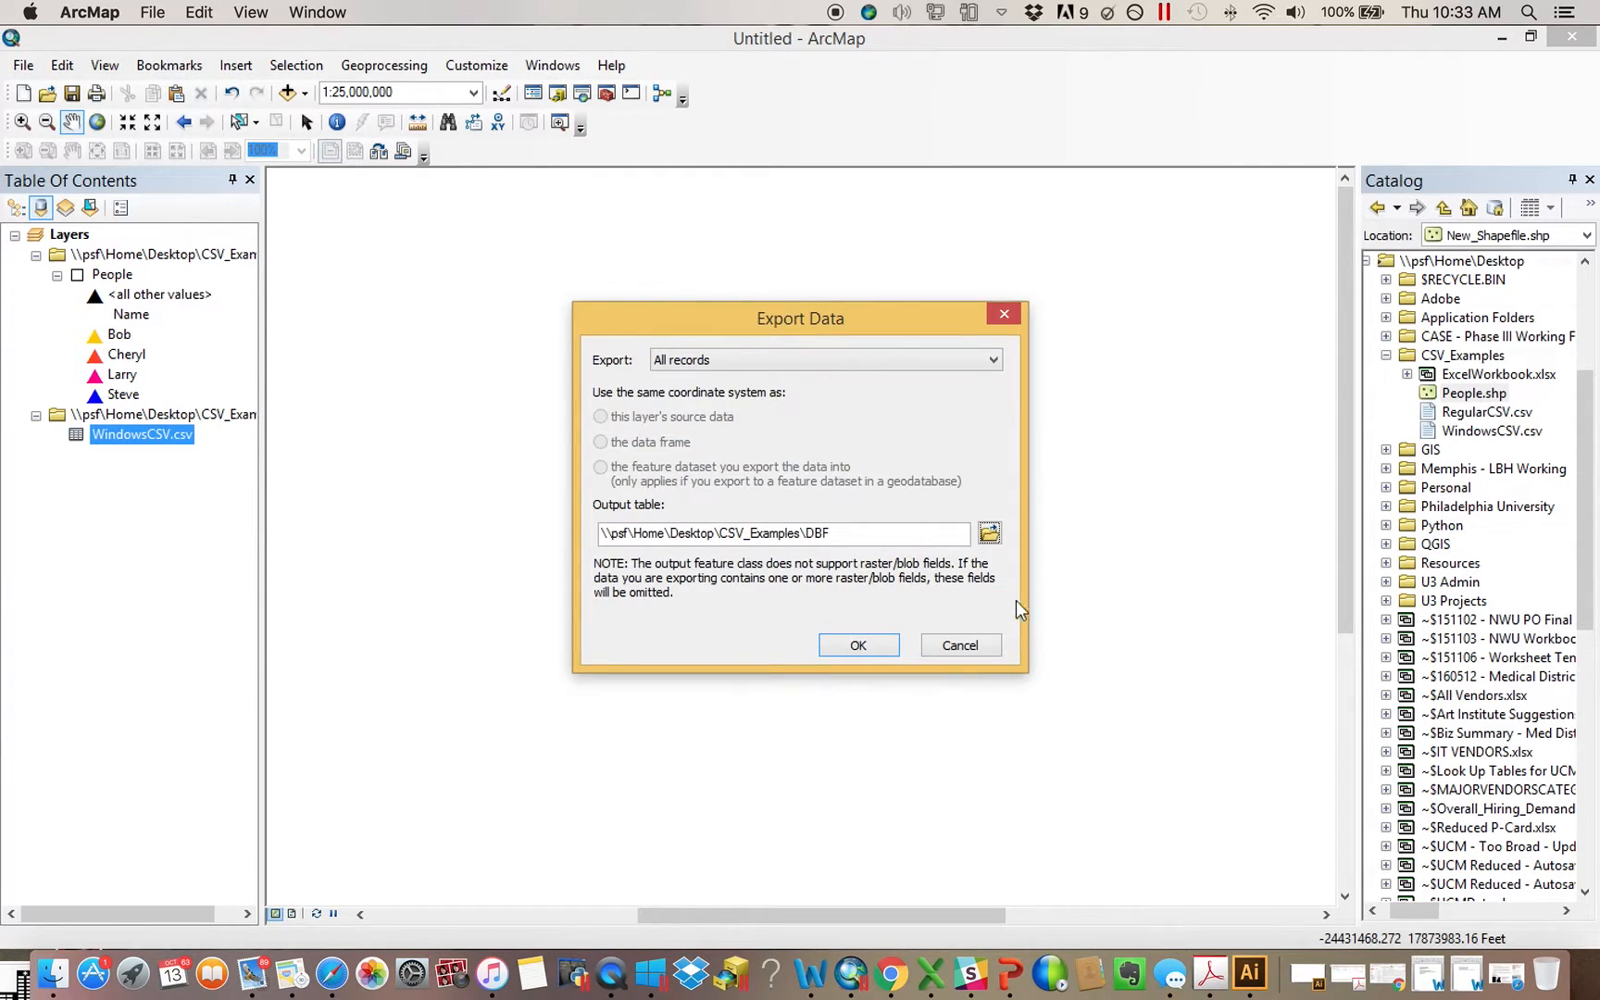
pyautogui.click(860, 648)
pyautogui.click(885, 583)
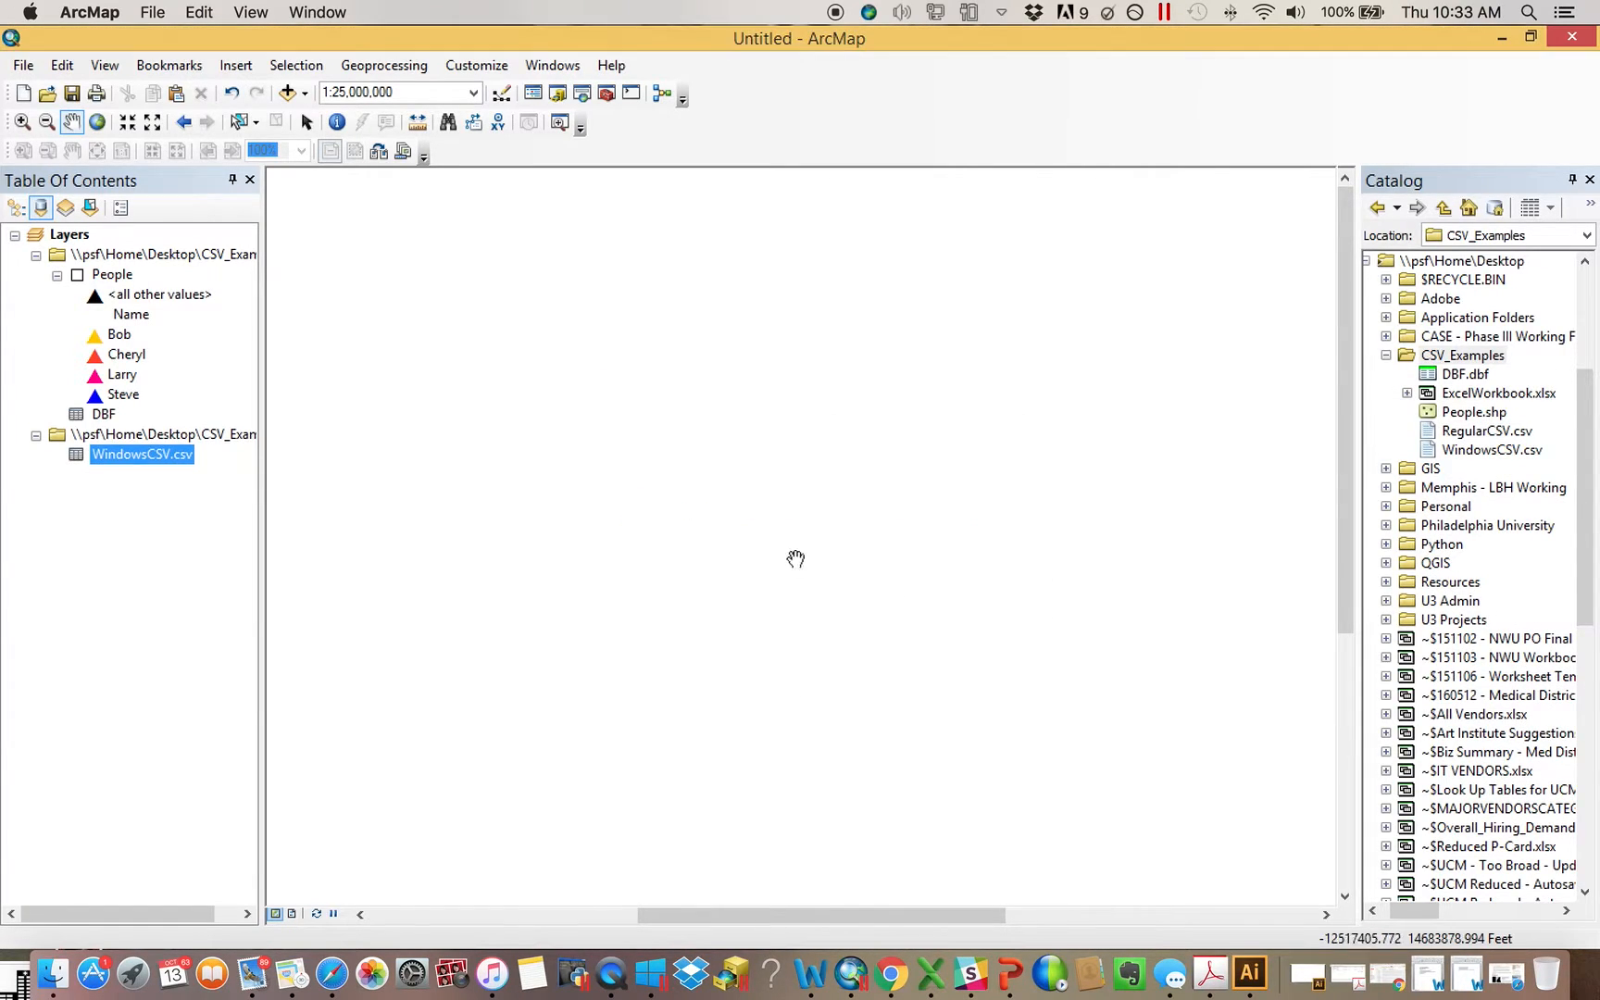
# Open the DBF table, bring up its Add Field dialog, and close both without adding a field
pyautogui.rightClick(93, 398)
pyautogui.rightClick(66, 412)
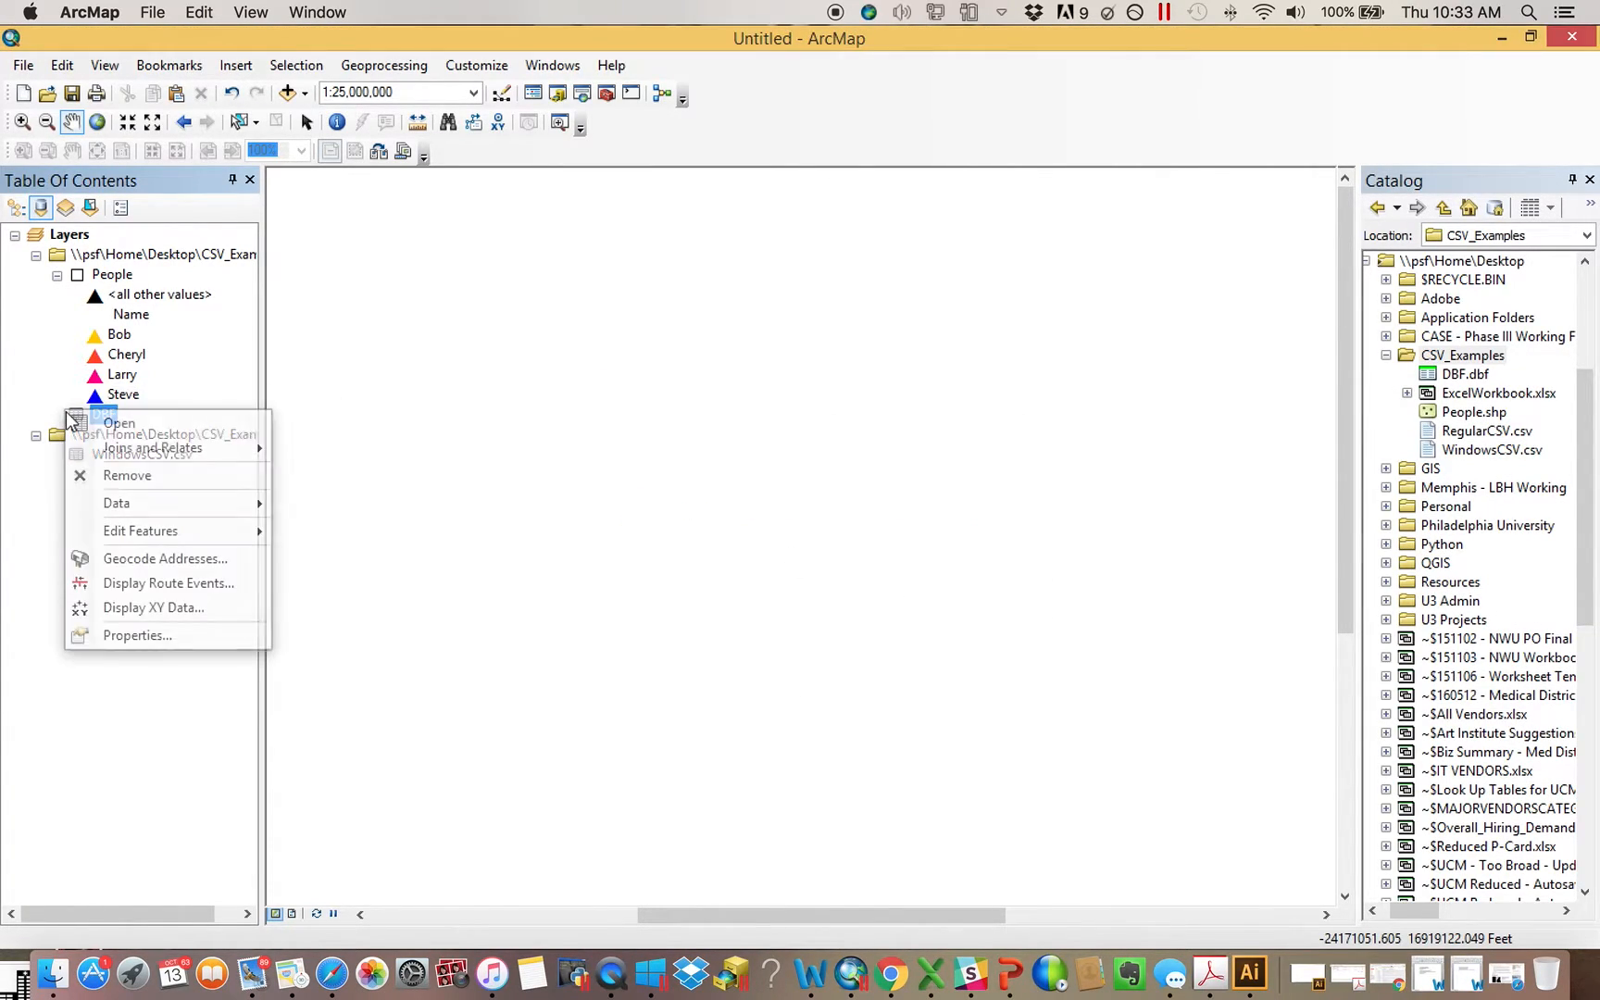
pyautogui.click(98, 424)
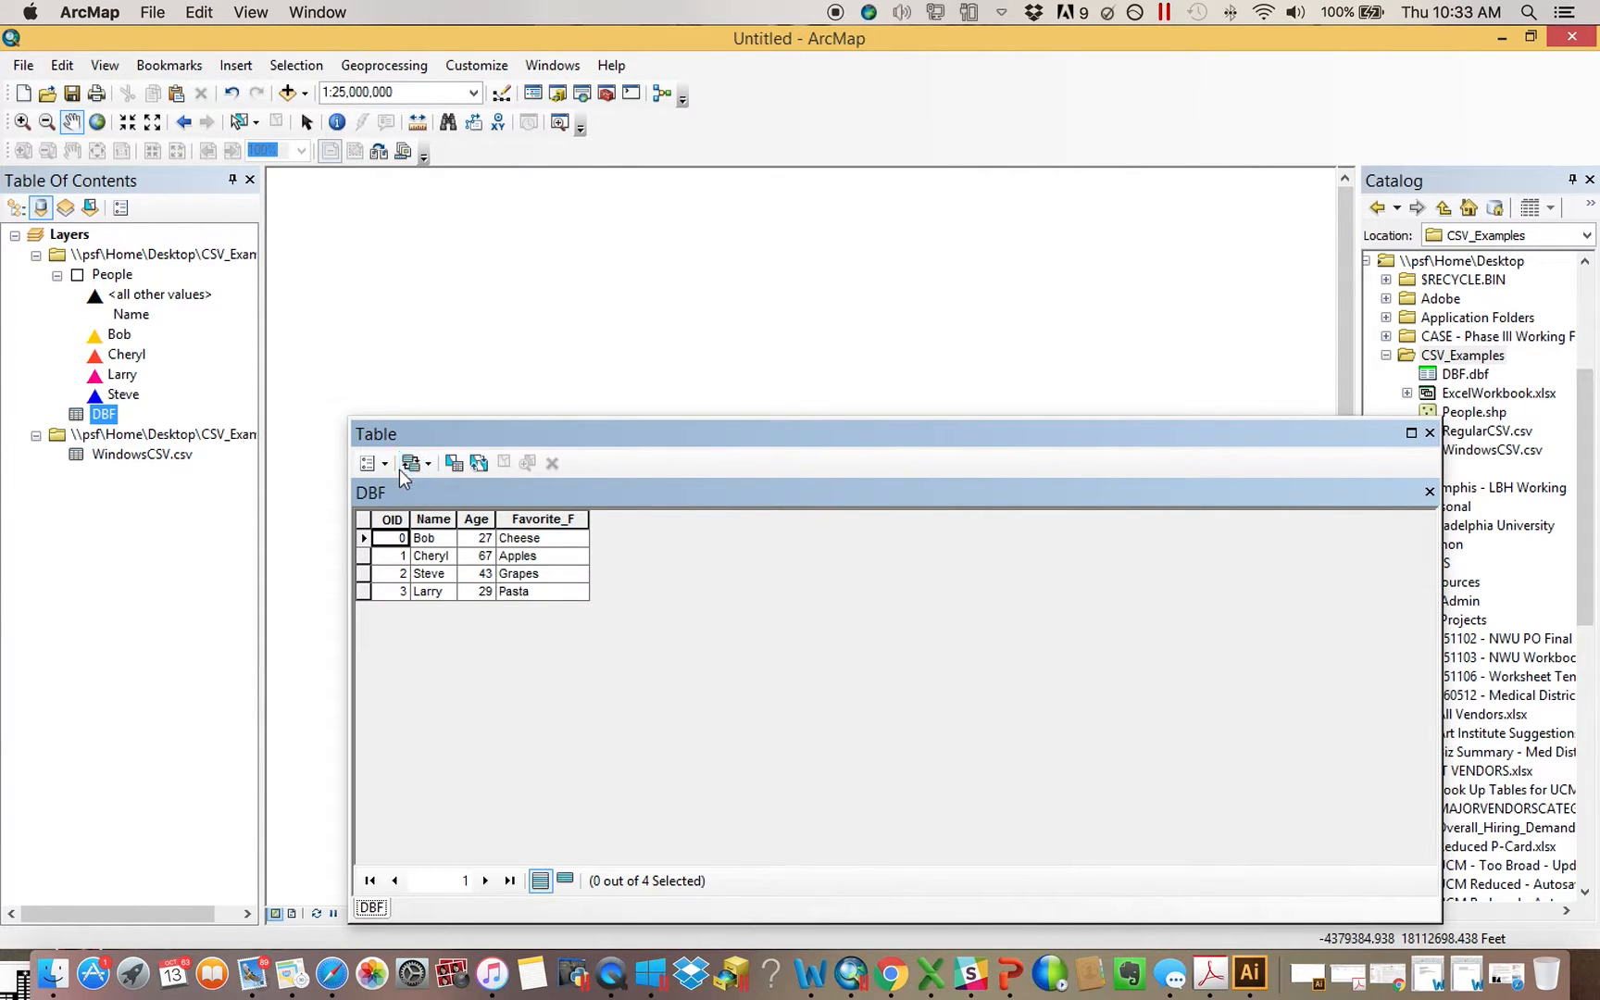
pyautogui.click(371, 463)
pyautogui.click(426, 168)
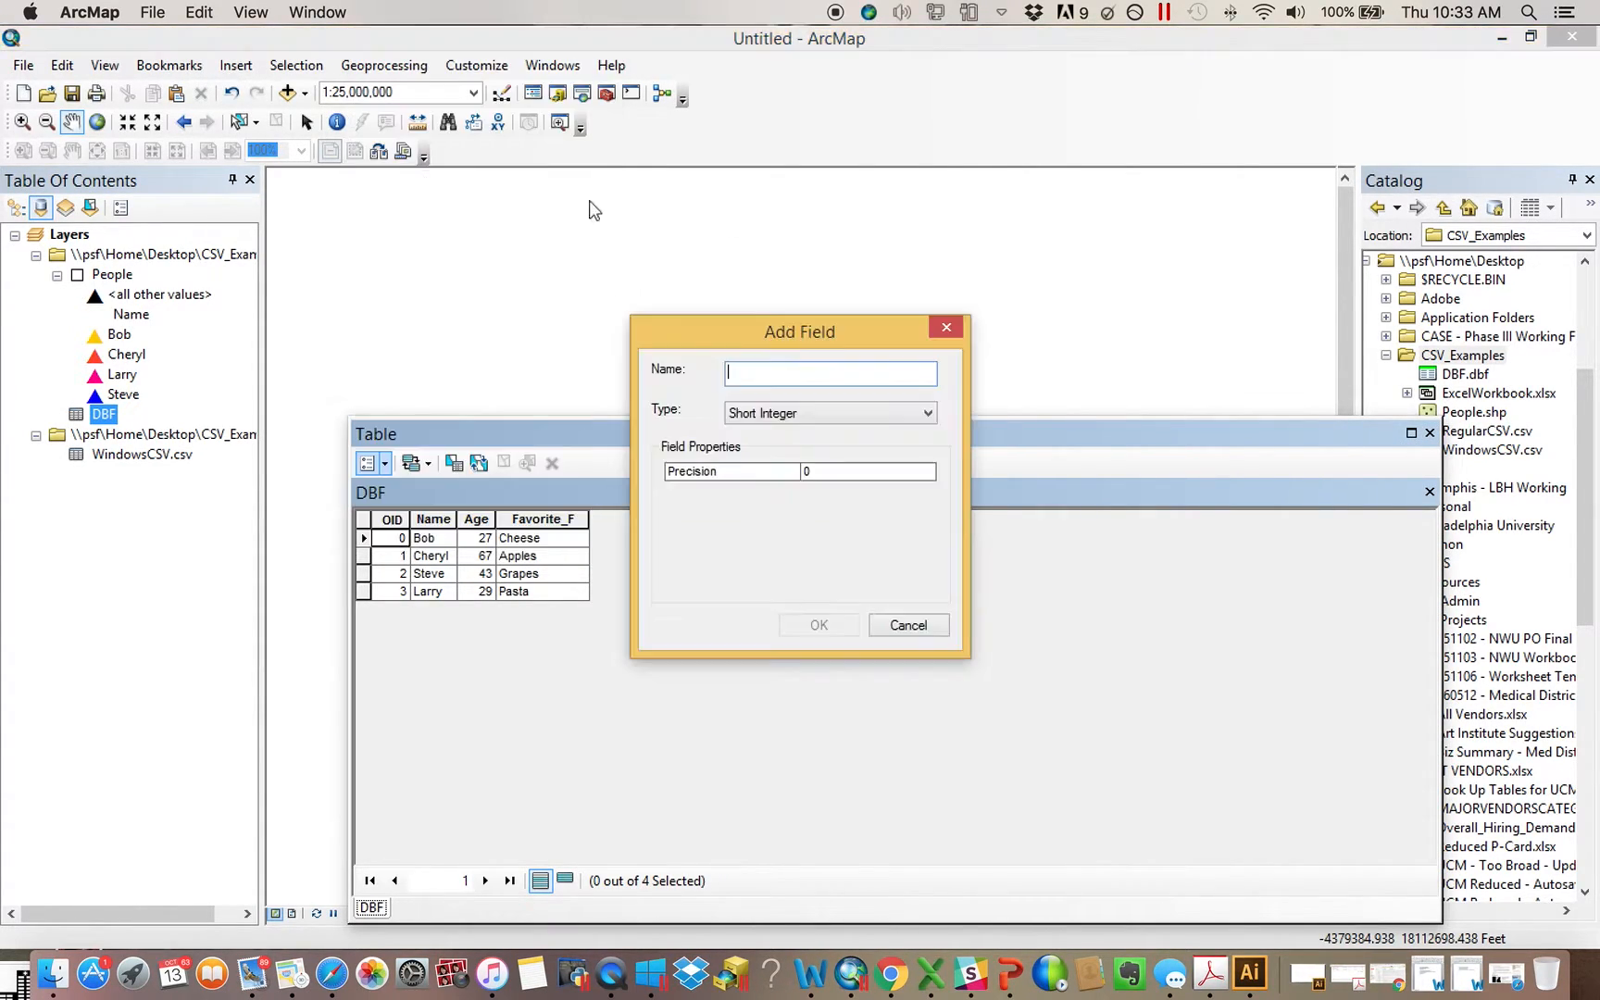
pyautogui.click(946, 328)
pyautogui.click(1429, 432)
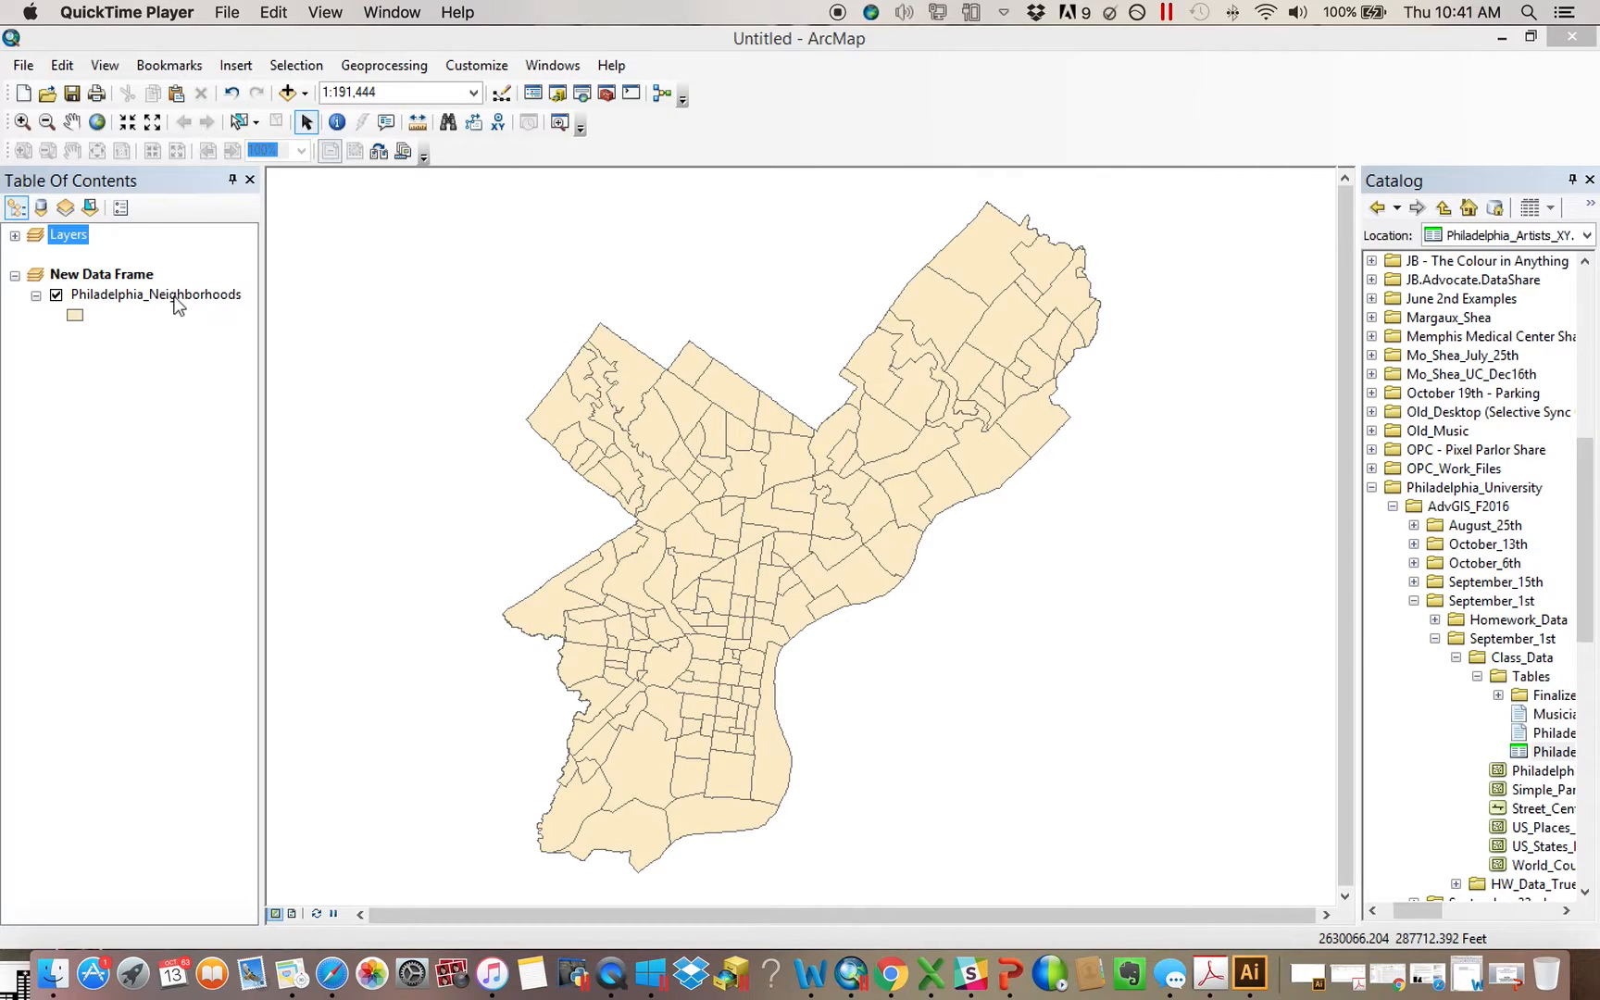
# Examine the data source and projected coordinate system in the Philadelphia_Neighborhoods layer's properties and close them
pyautogui.rightClick(117, 296)
pyautogui.click(290, 766)
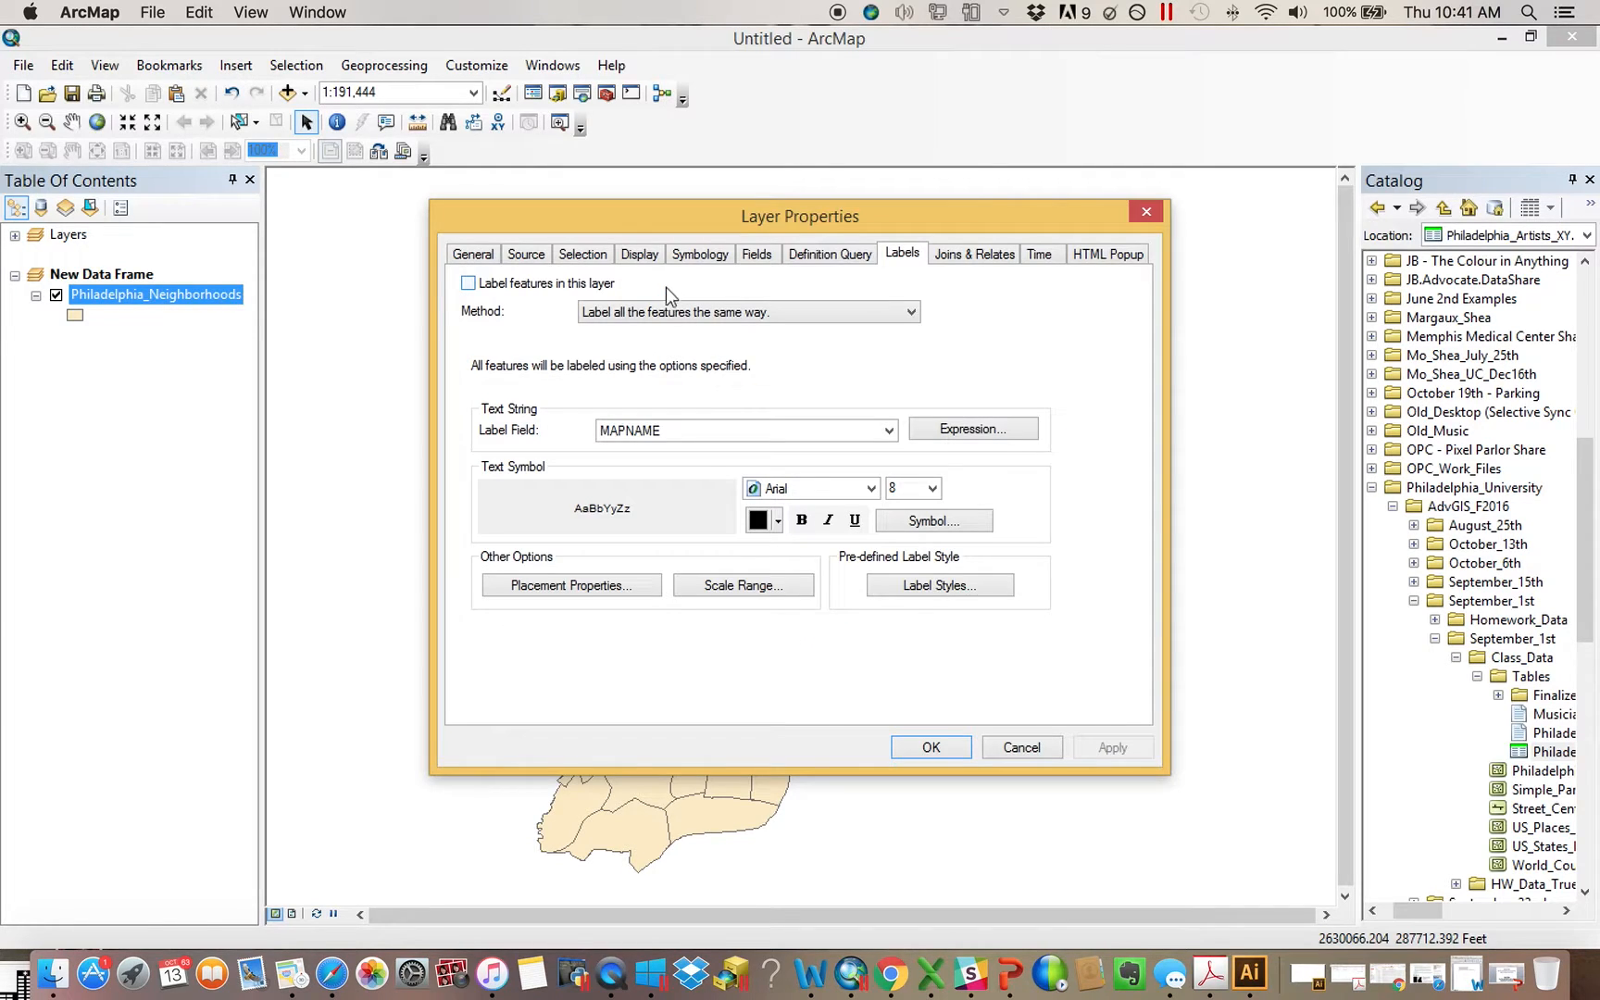
pyautogui.click(527, 257)
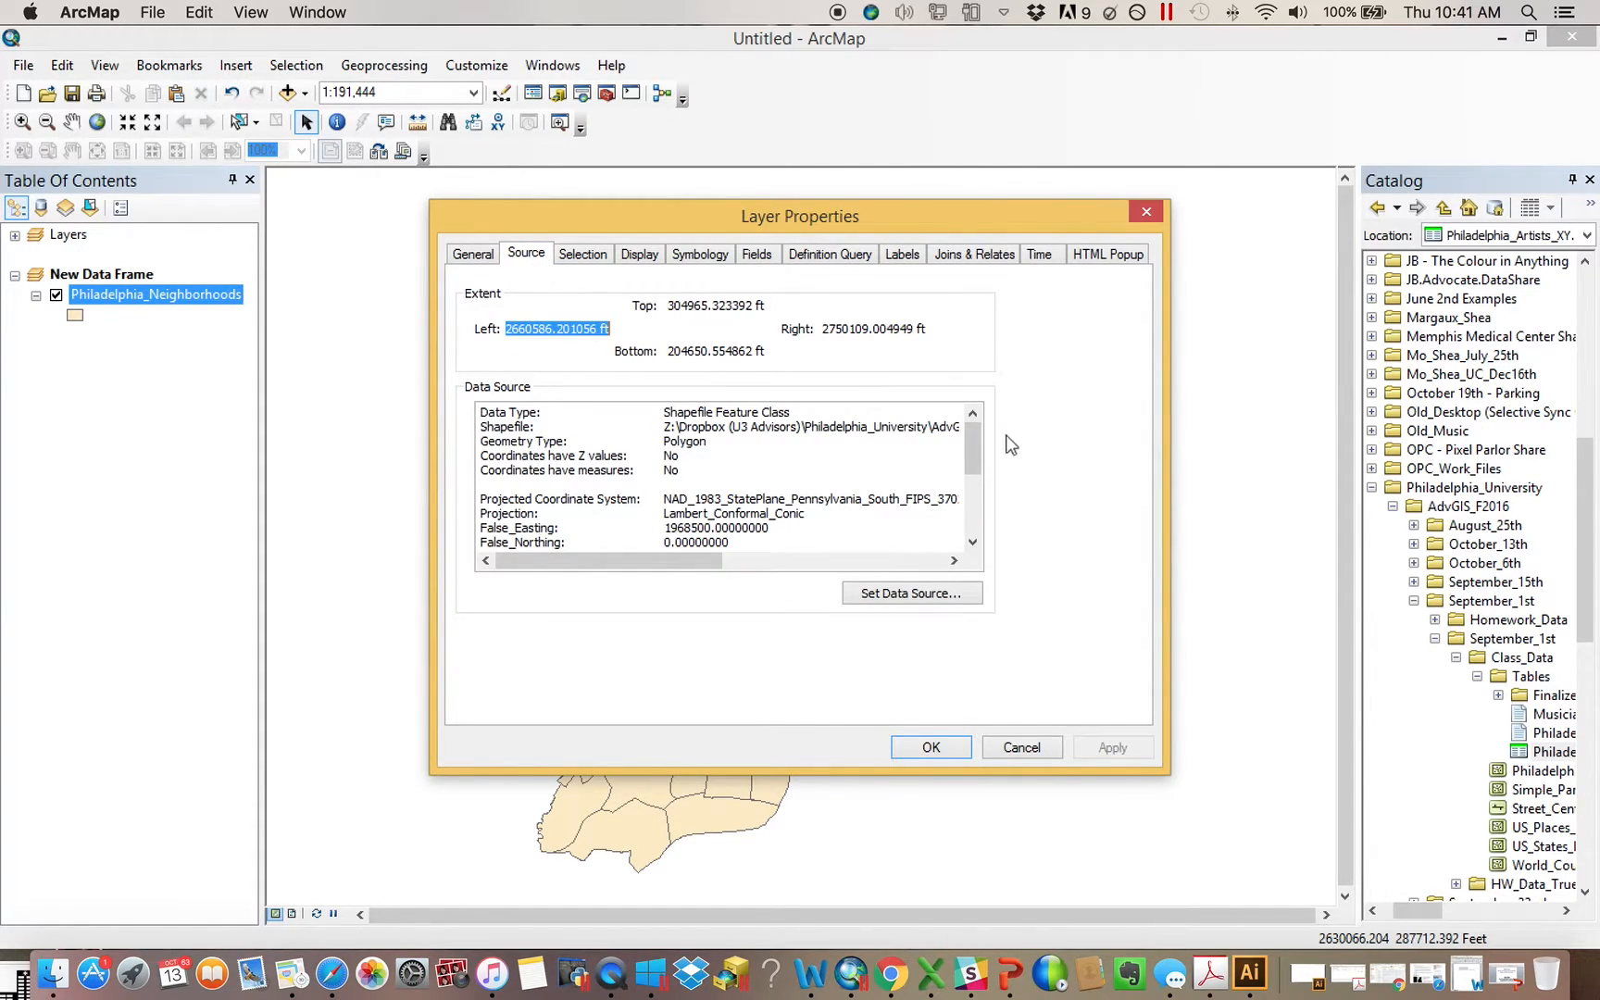
pyautogui.moveTo(971, 441); pyautogui.dragTo(1132, 260)
pyautogui.press('Return')
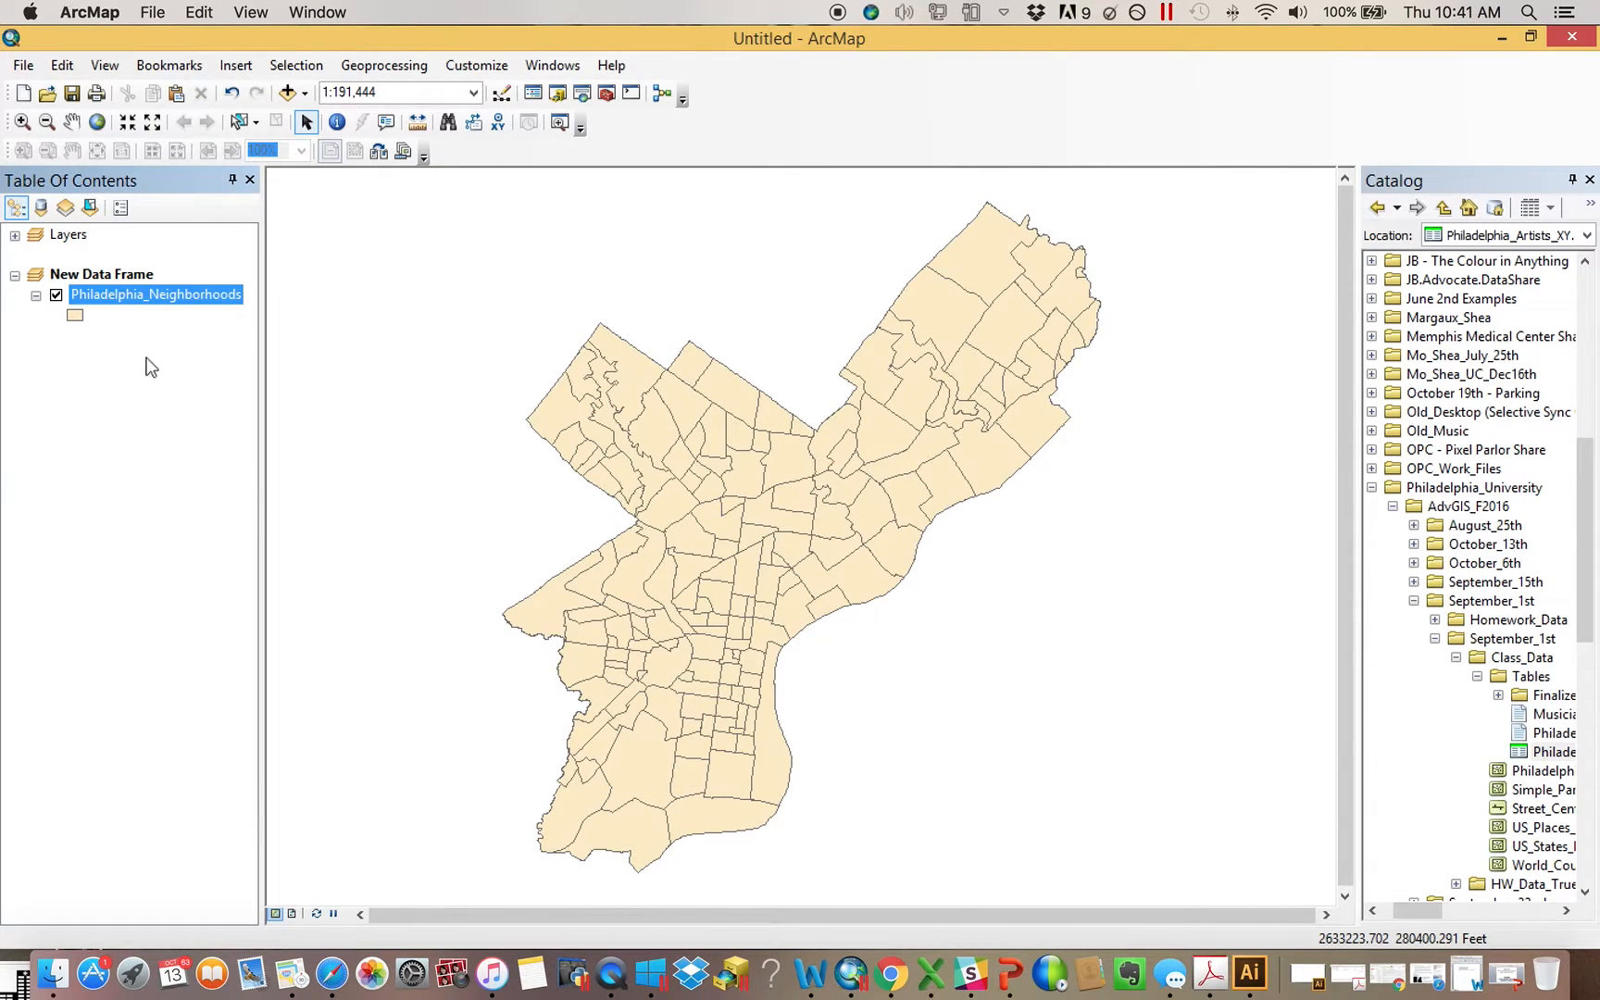
# Review the coordinate system details in the New Data Frame's properties and close them
pyautogui.click(15, 275)
pyautogui.click(14, 275)
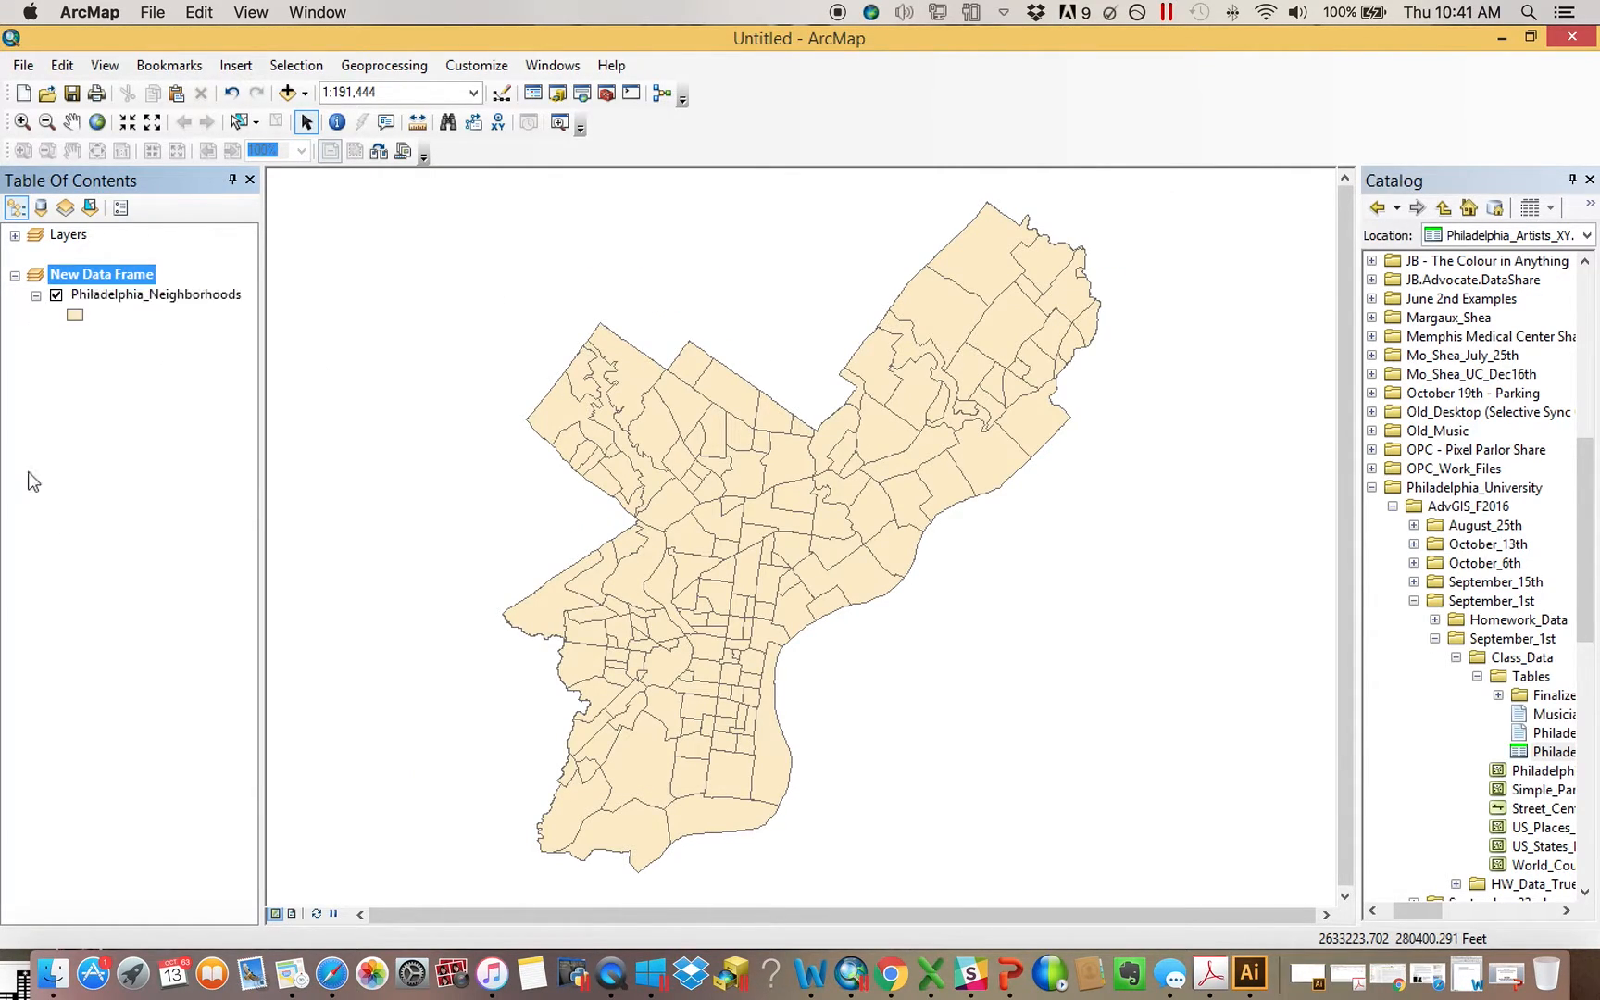
pyautogui.rightClick(117, 277)
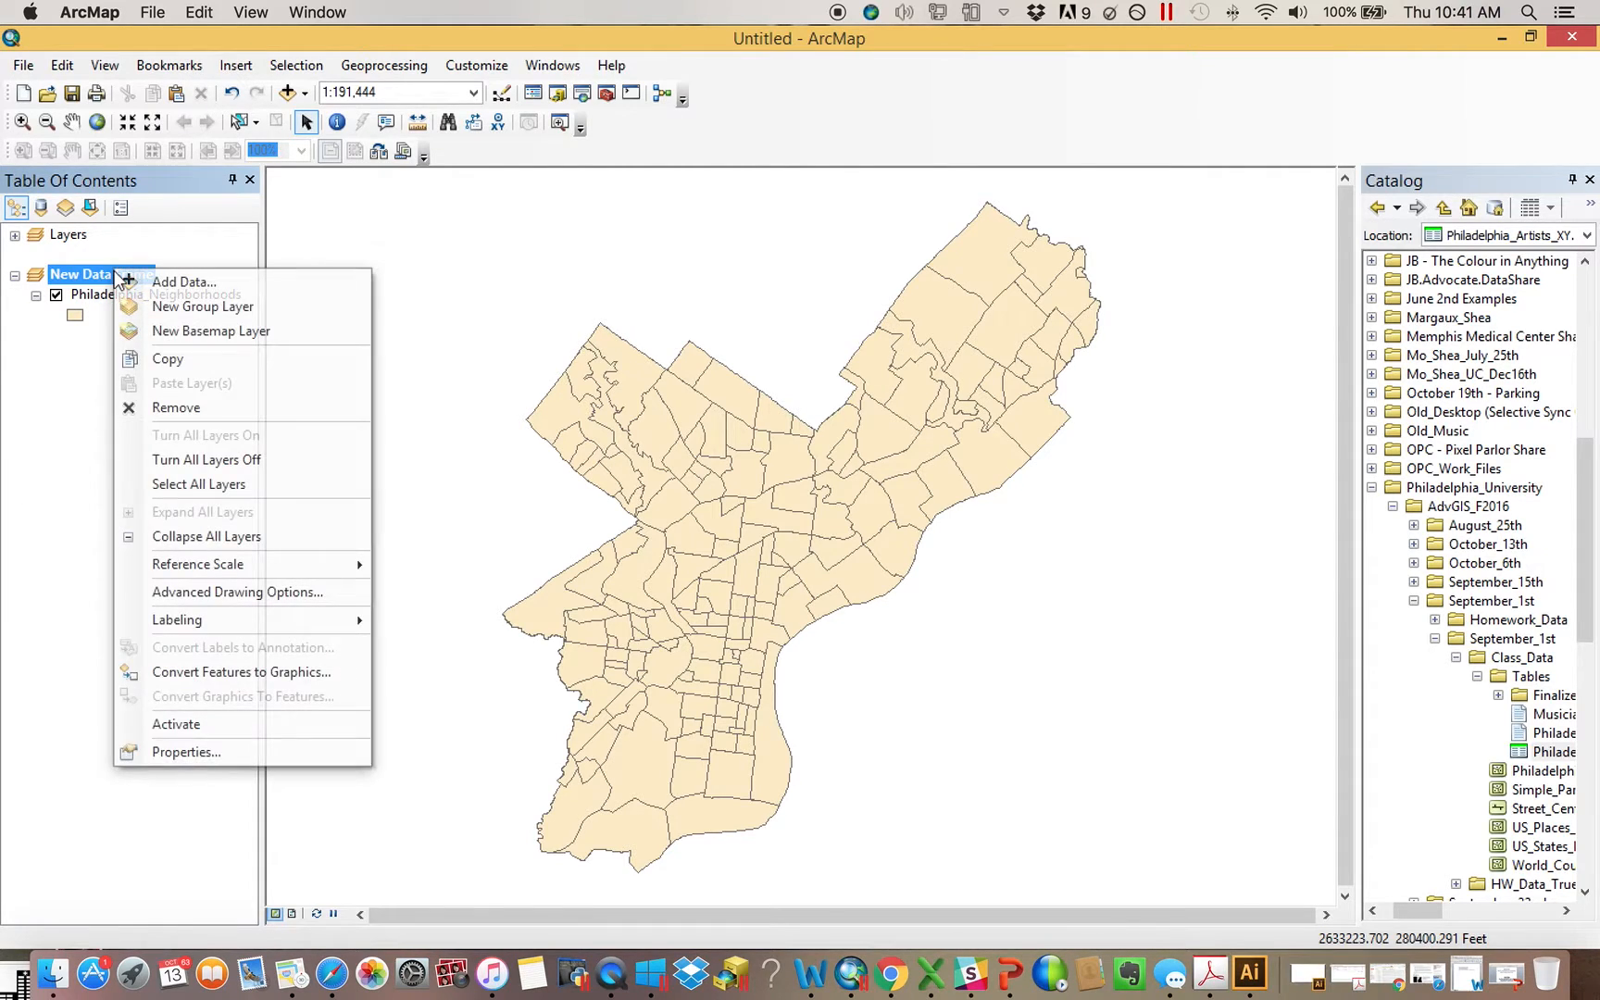
pyautogui.click(215, 754)
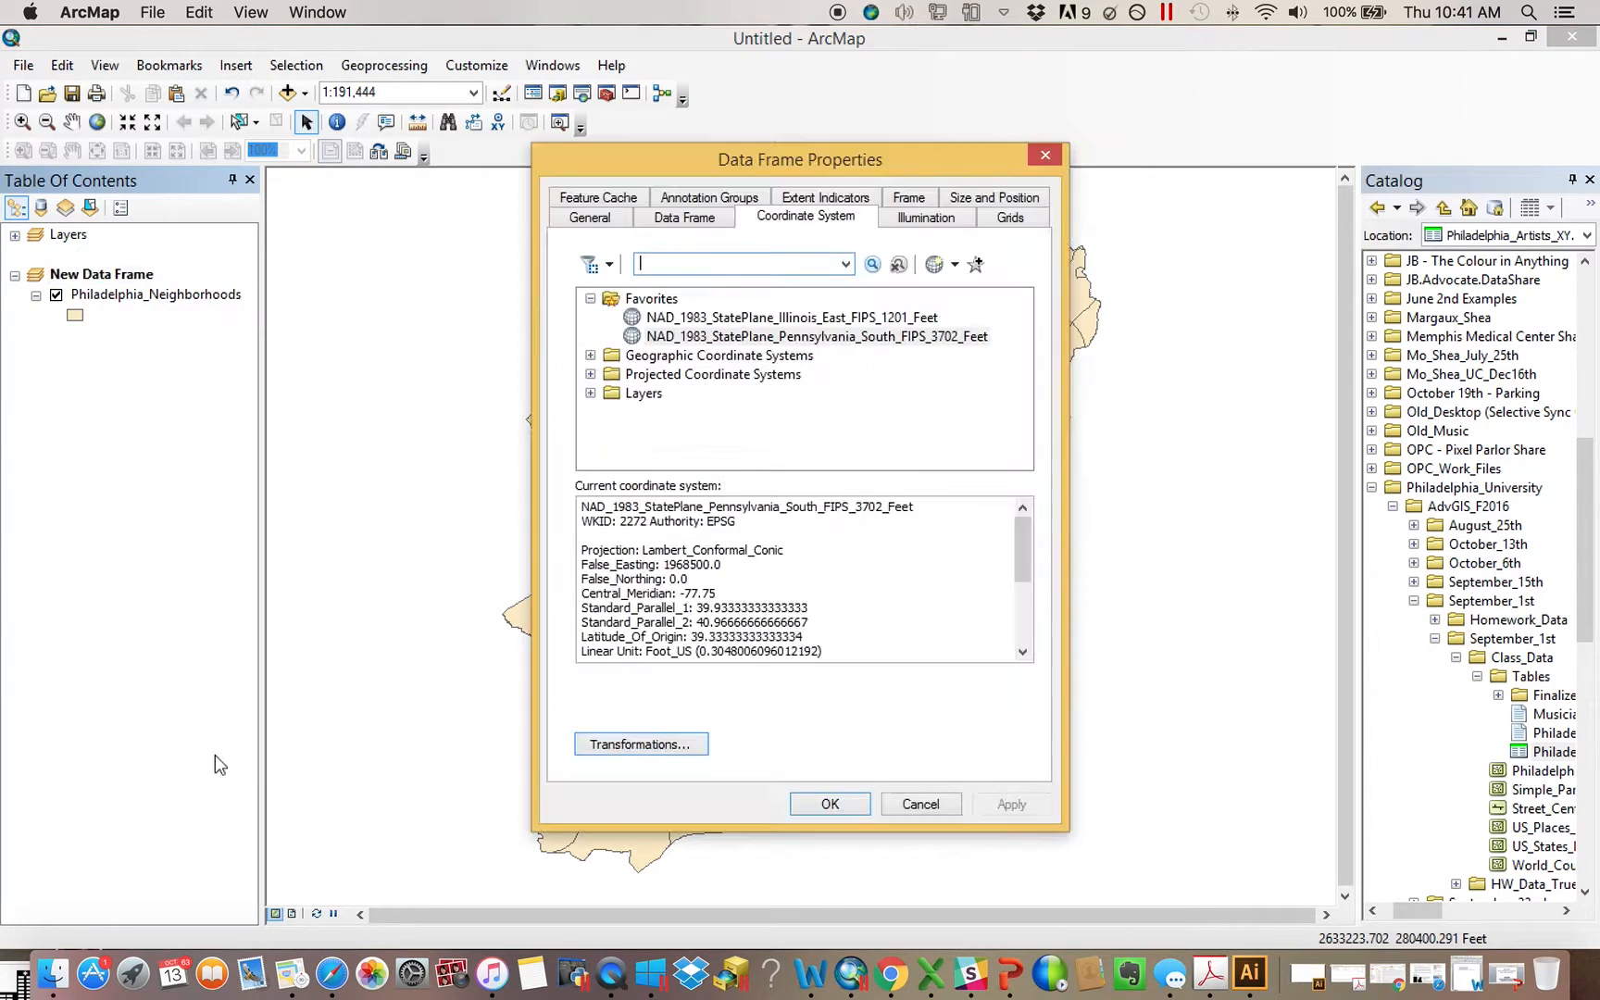
pyautogui.moveTo(849, 169); pyautogui.dragTo(1237, 143)
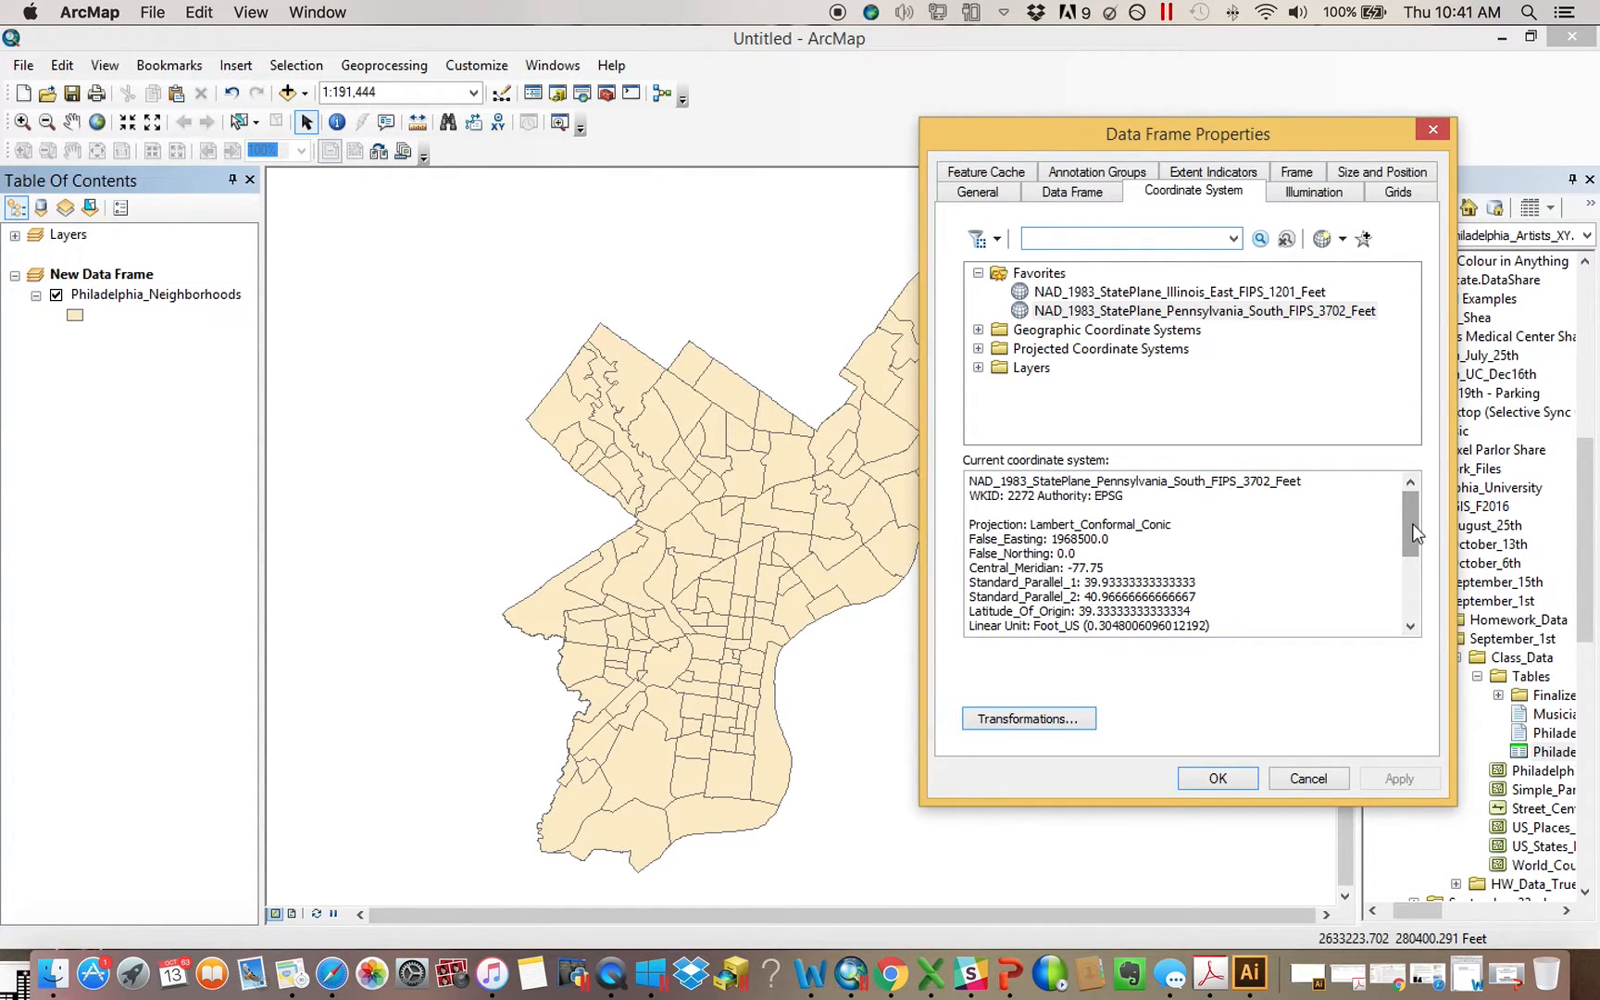
pyautogui.moveTo(1413, 522); pyautogui.dragTo(1410, 329)
pyautogui.click(1434, 130)
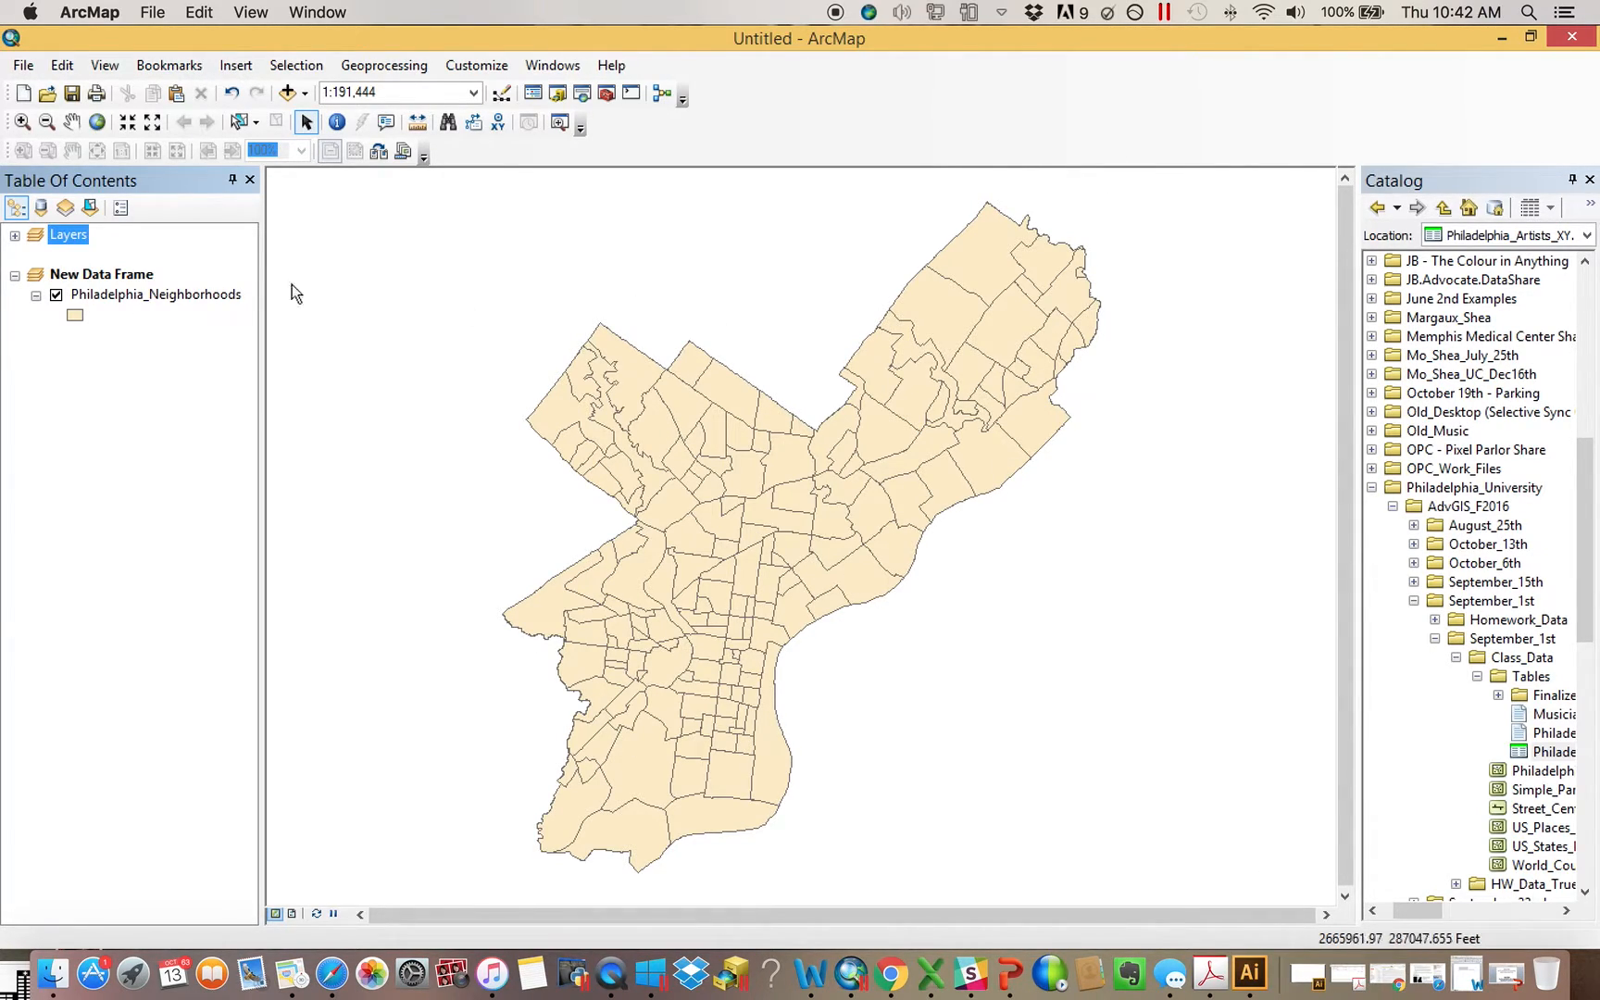
# Reopen the New Data Frame's properties, highlight the linear unit of its coordinate system, and close them
pyautogui.rightClick(110, 273)
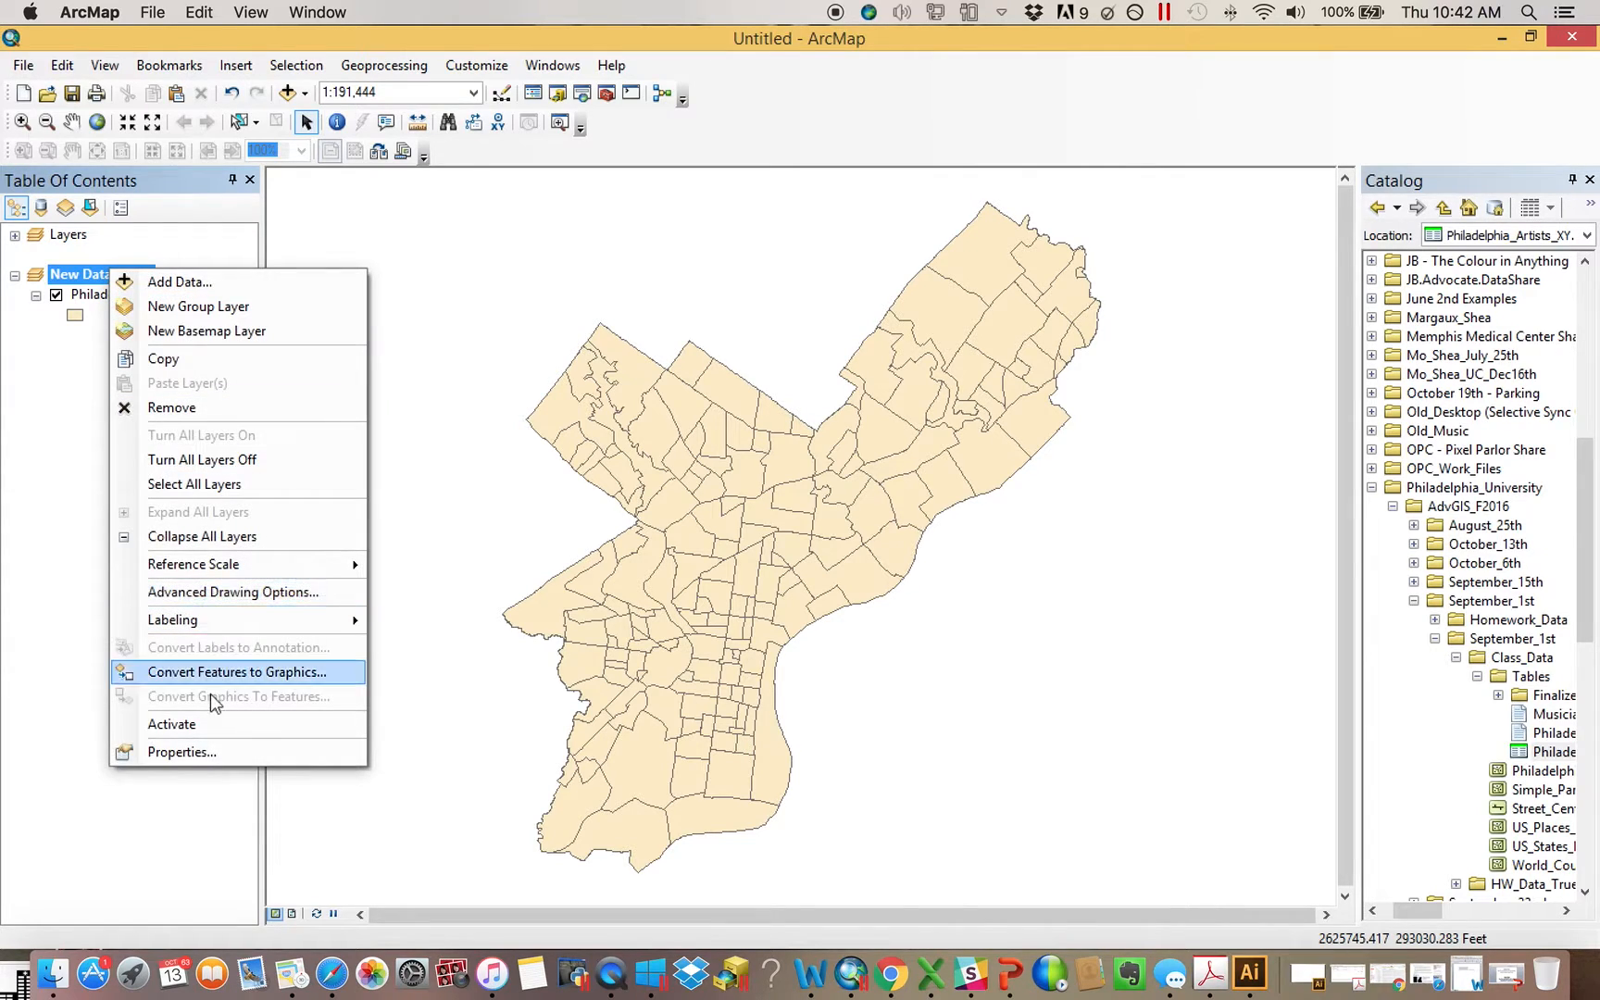
pyautogui.click(237, 754)
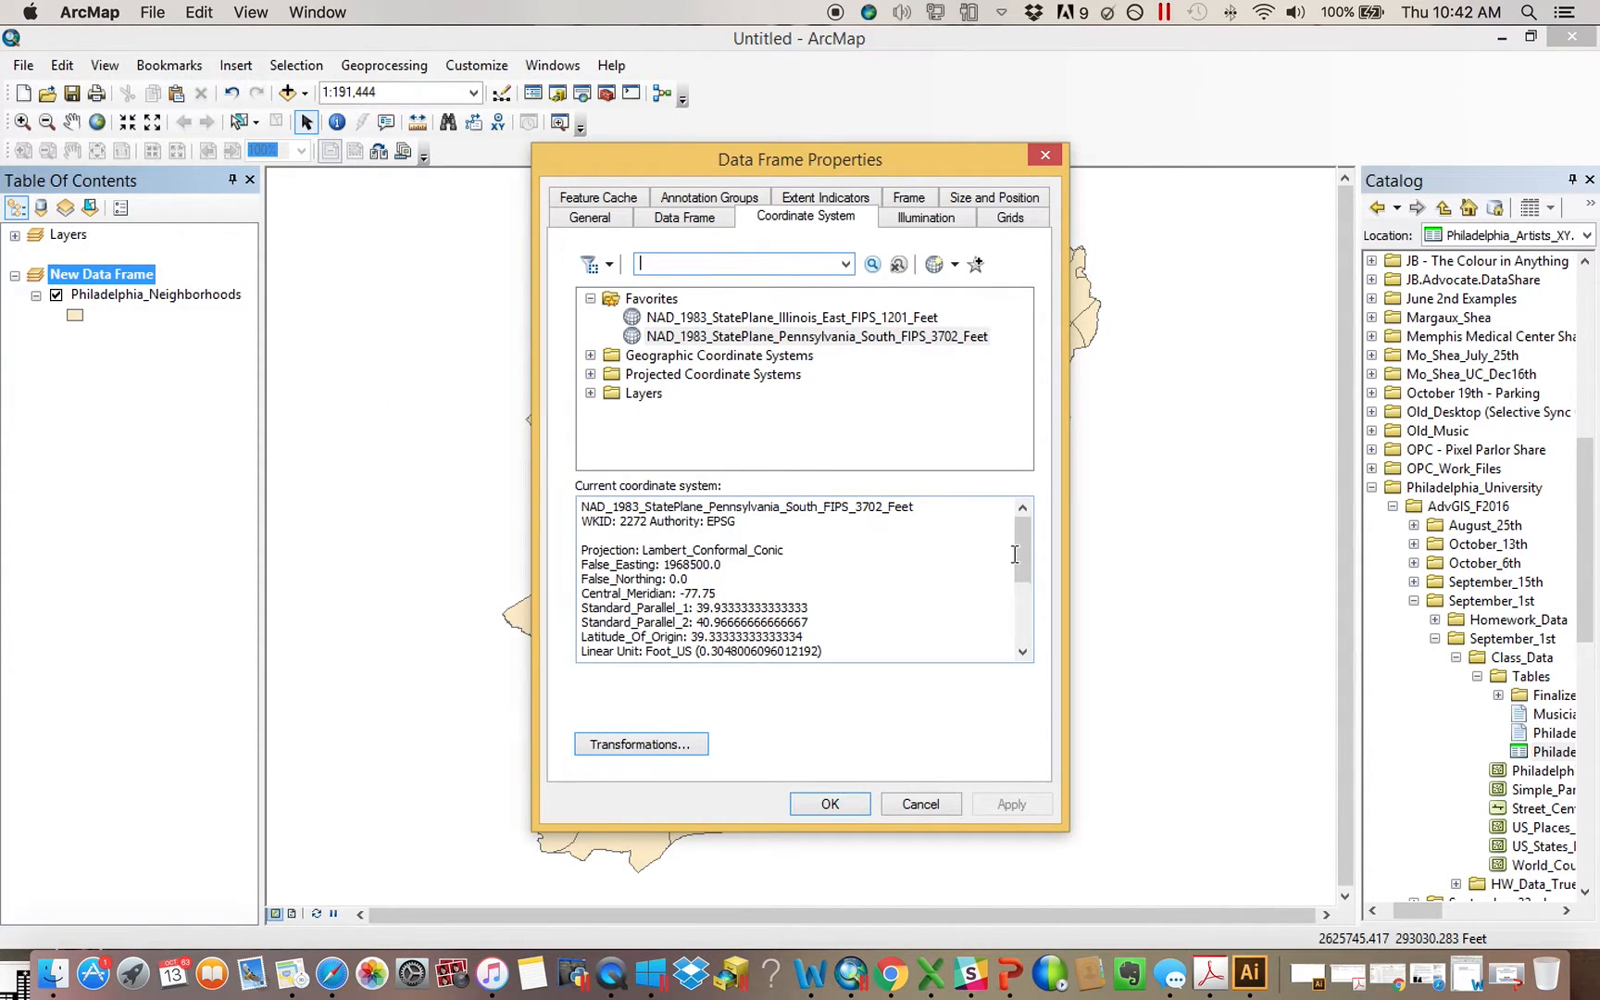
pyautogui.moveTo(1022, 549)
pyautogui.mouseDown()
pyautogui.moveTo(1037, 646)
pyautogui.moveTo(1026, 583)
pyautogui.mouseUp()
pyautogui.click(648, 572)
pyautogui.moveTo(648, 572); pyautogui.dragTo(537, 567)
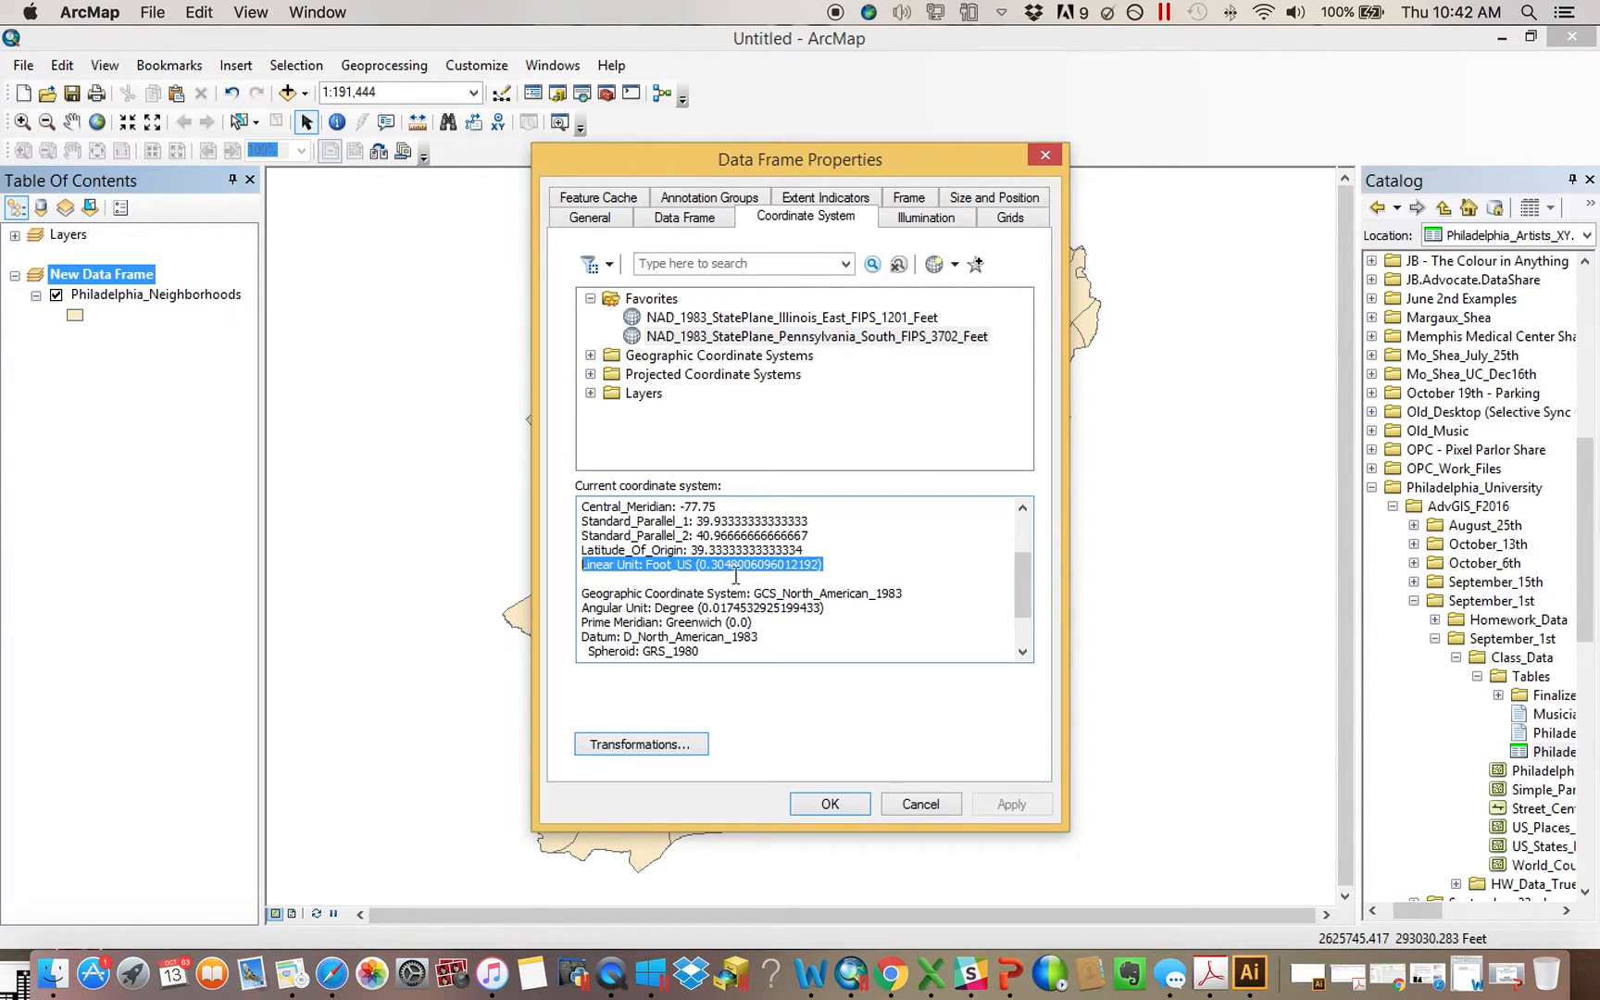
pyautogui.click(1046, 157)
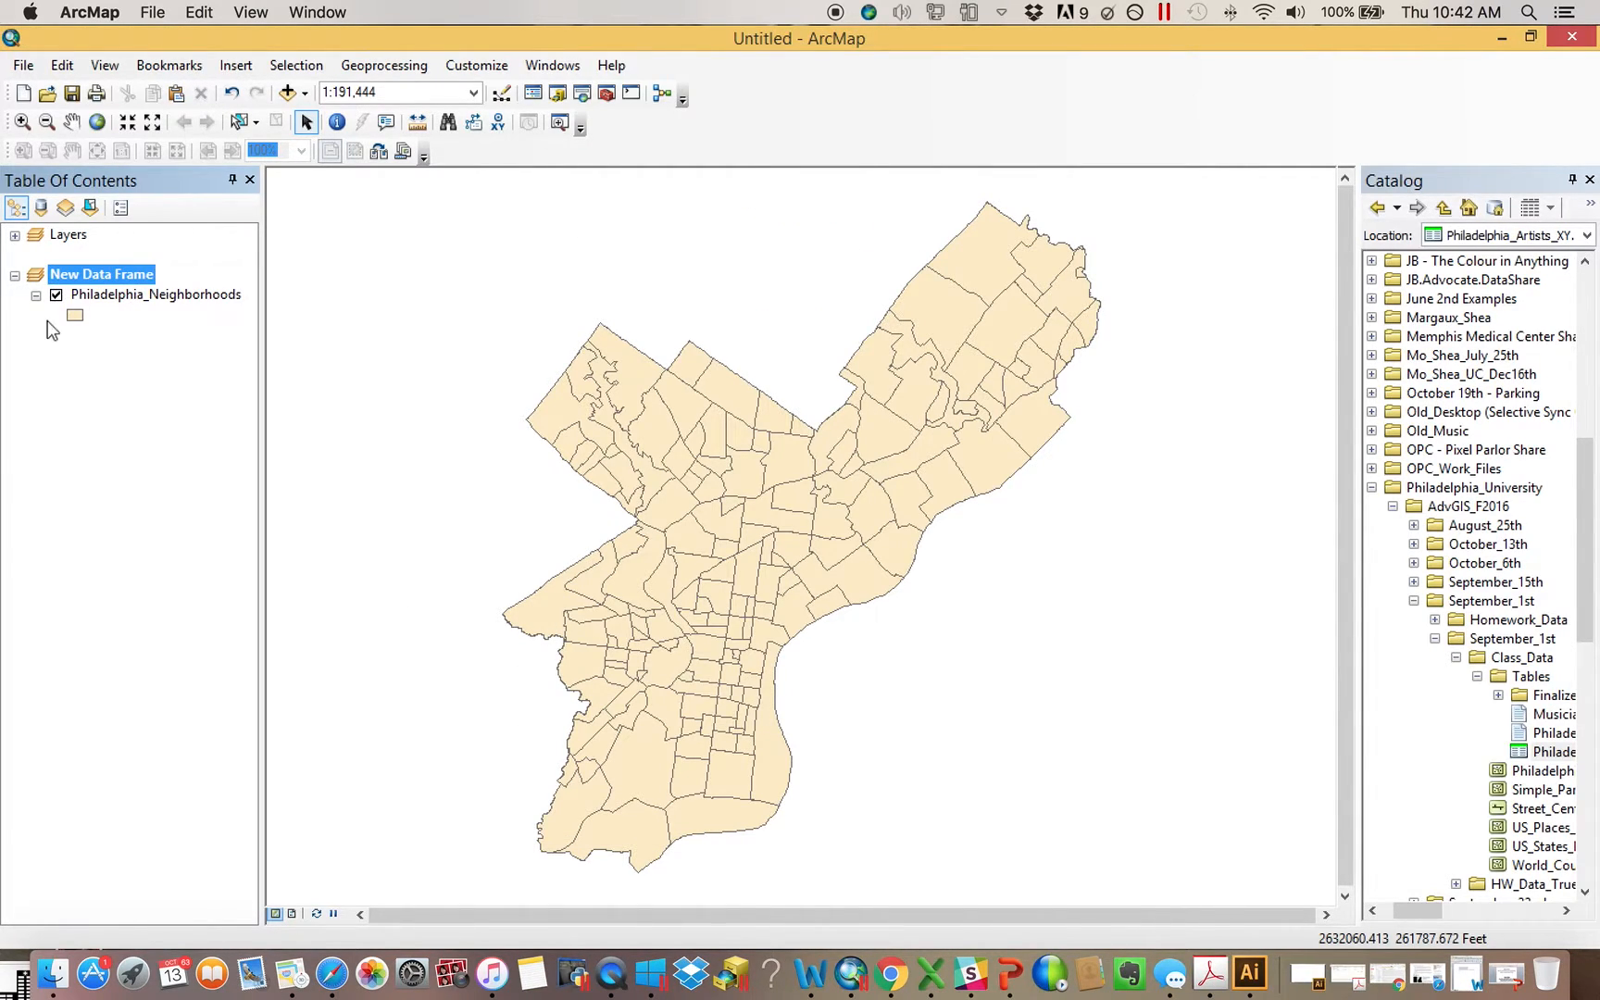
# List the map contents by source and examine the Xmax and Ymax values in the Philly_ARtists table
pyautogui.click(41, 209)
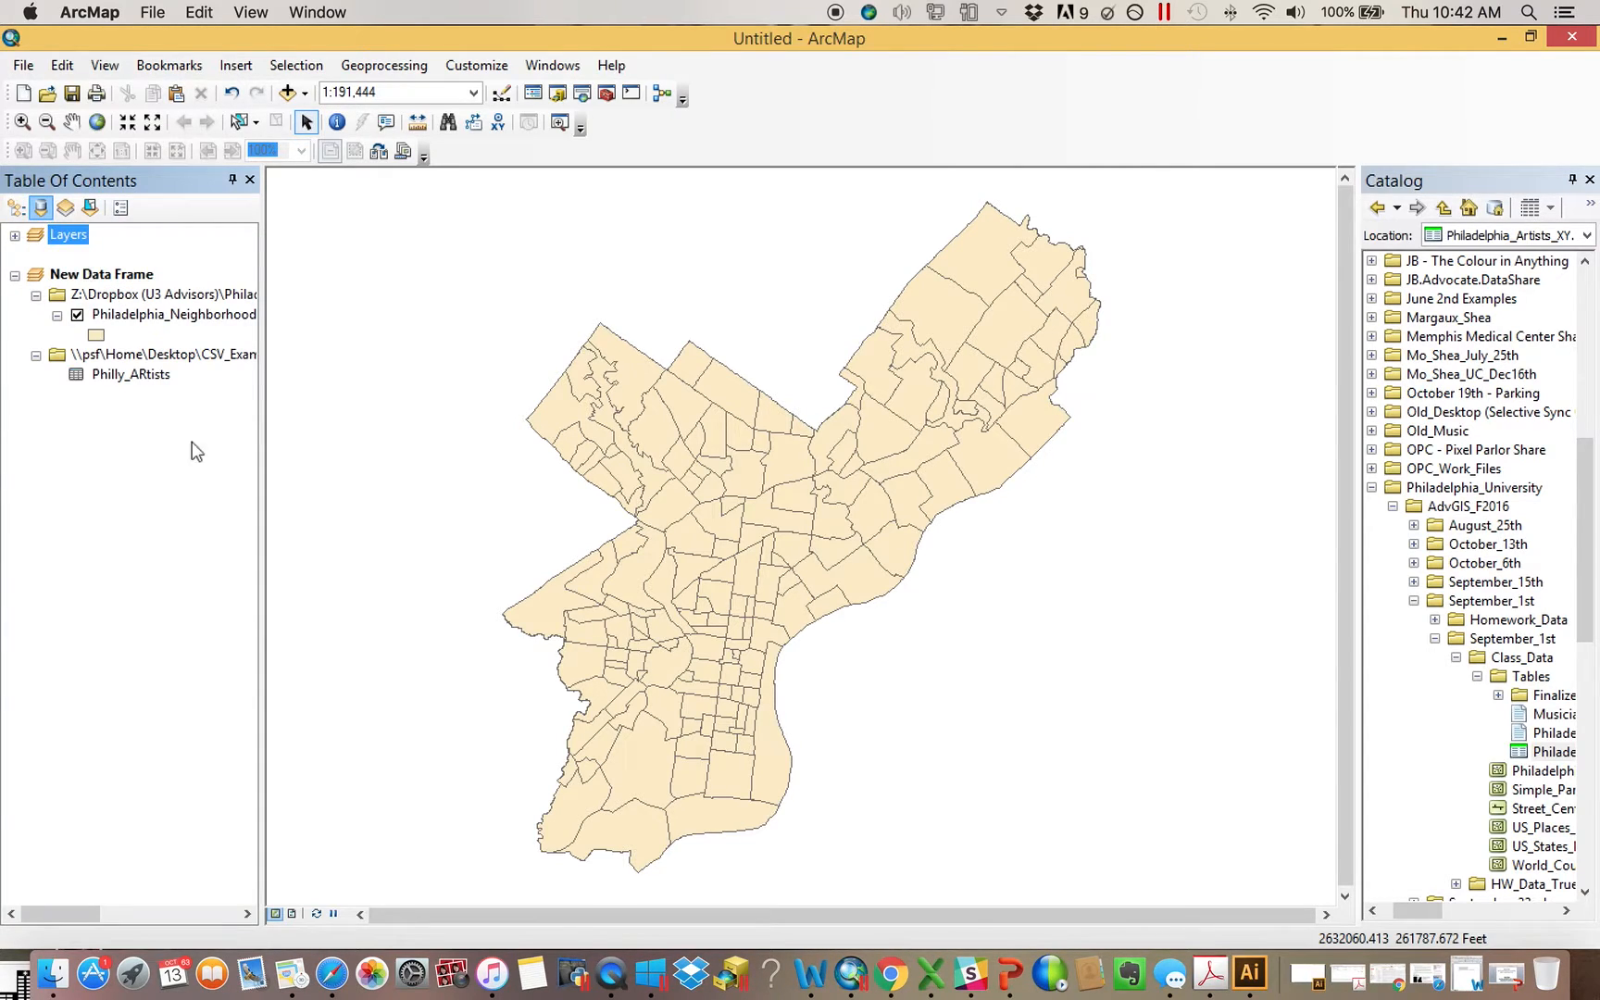
pyautogui.rightClick(143, 377)
pyautogui.click(176, 396)
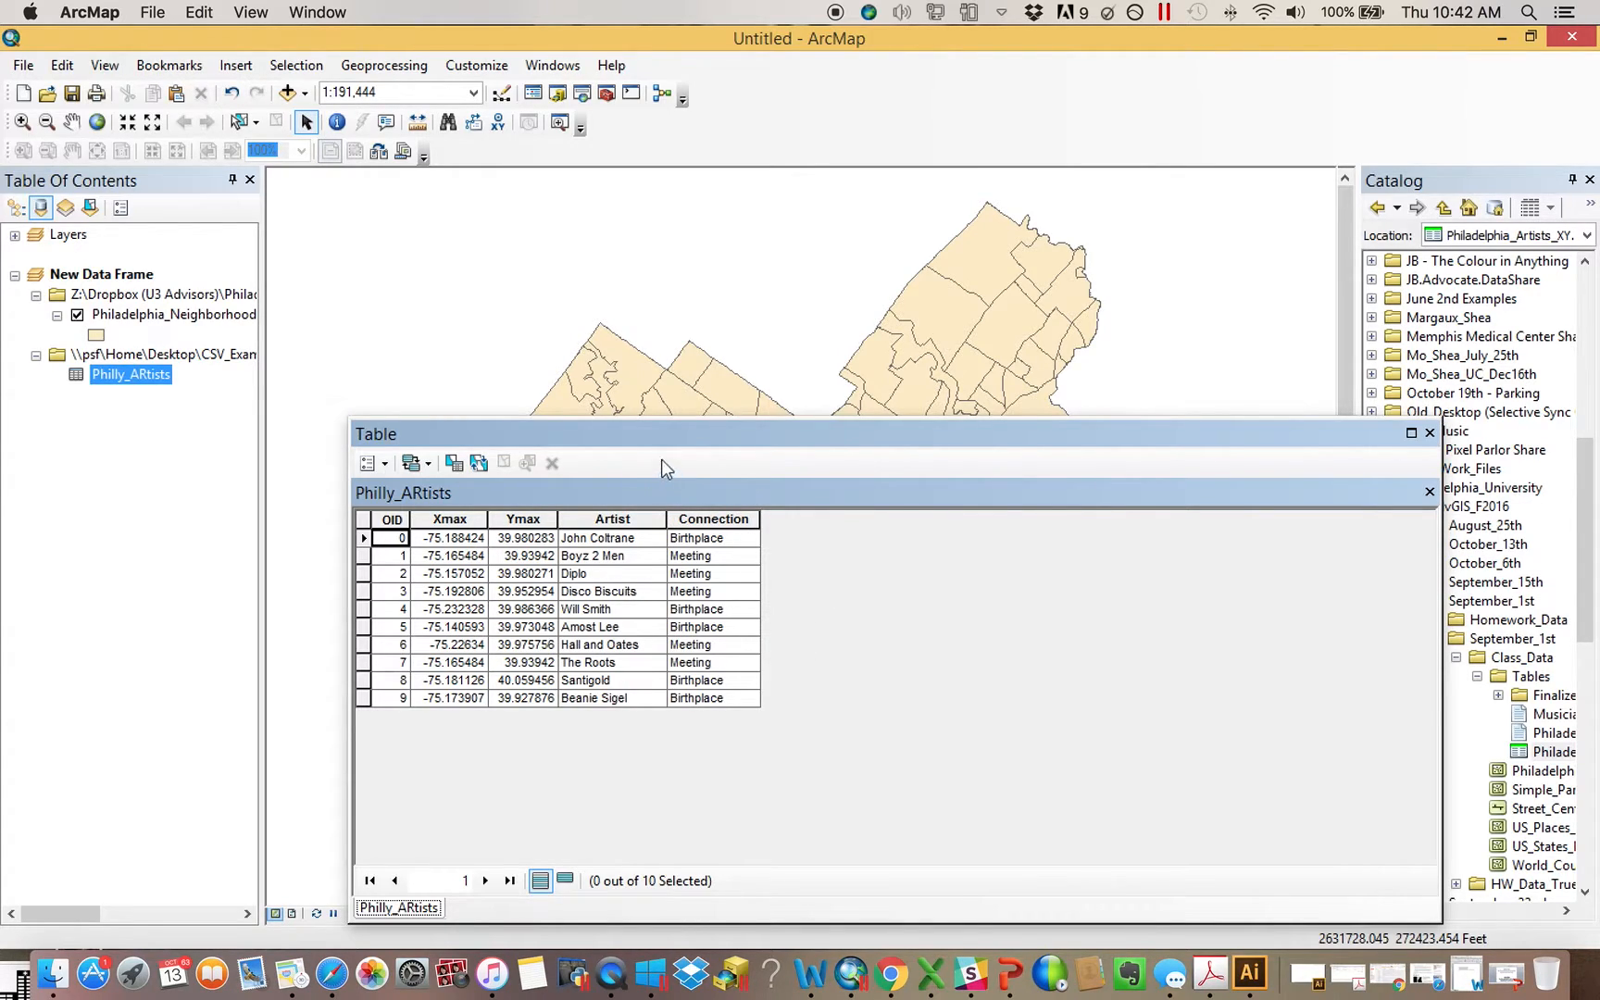
pyautogui.click(1429, 433)
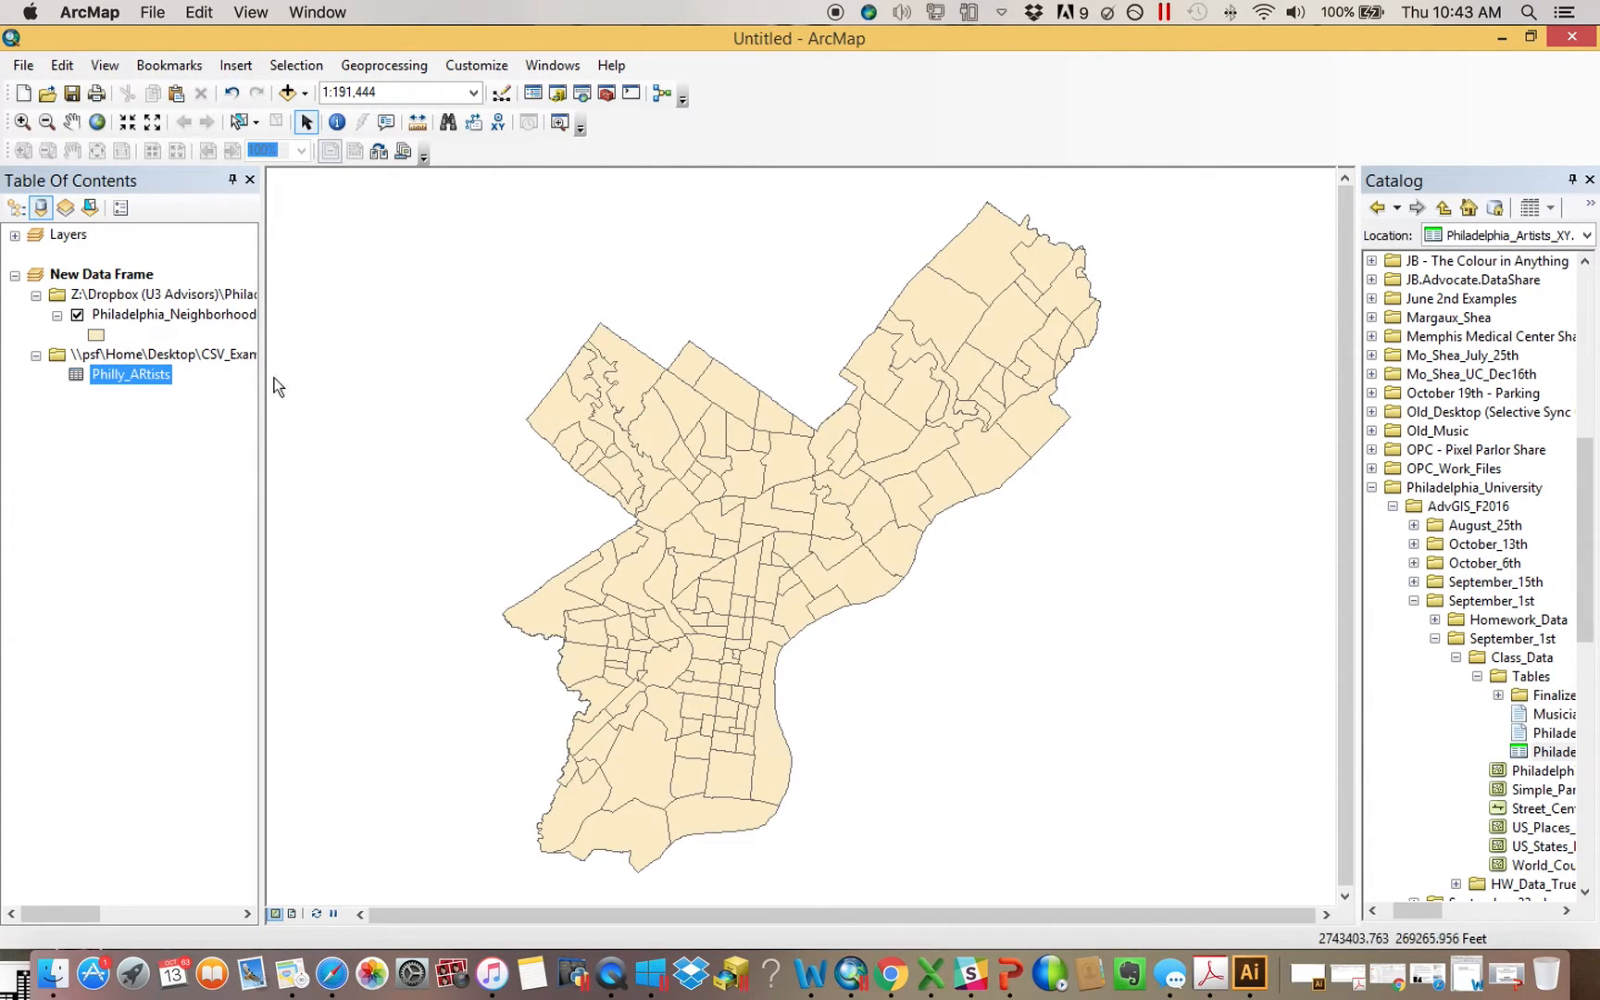
# Display the Philly_ARtists table as XY data using Xmax, Ymax and the NAD 1983 StatePlane Pennsylvania South coordinate system
pyautogui.rightClick(126, 376)
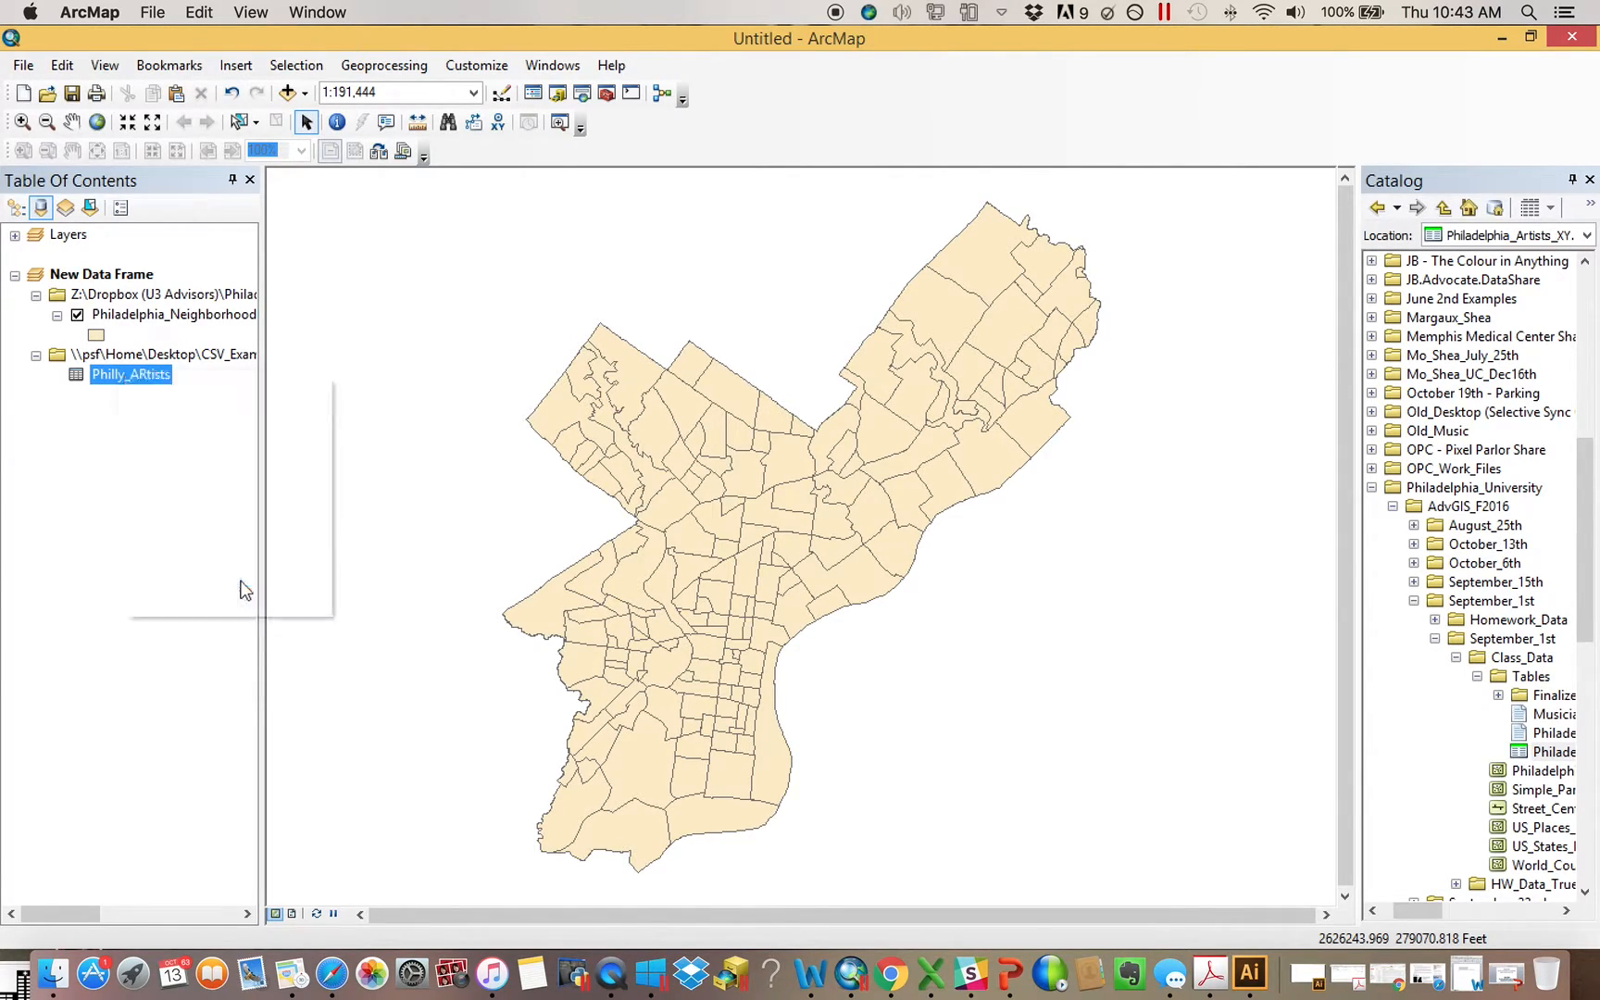
pyautogui.click(244, 574)
pyautogui.moveTo(830, 144); pyautogui.dragTo(1094, 104)
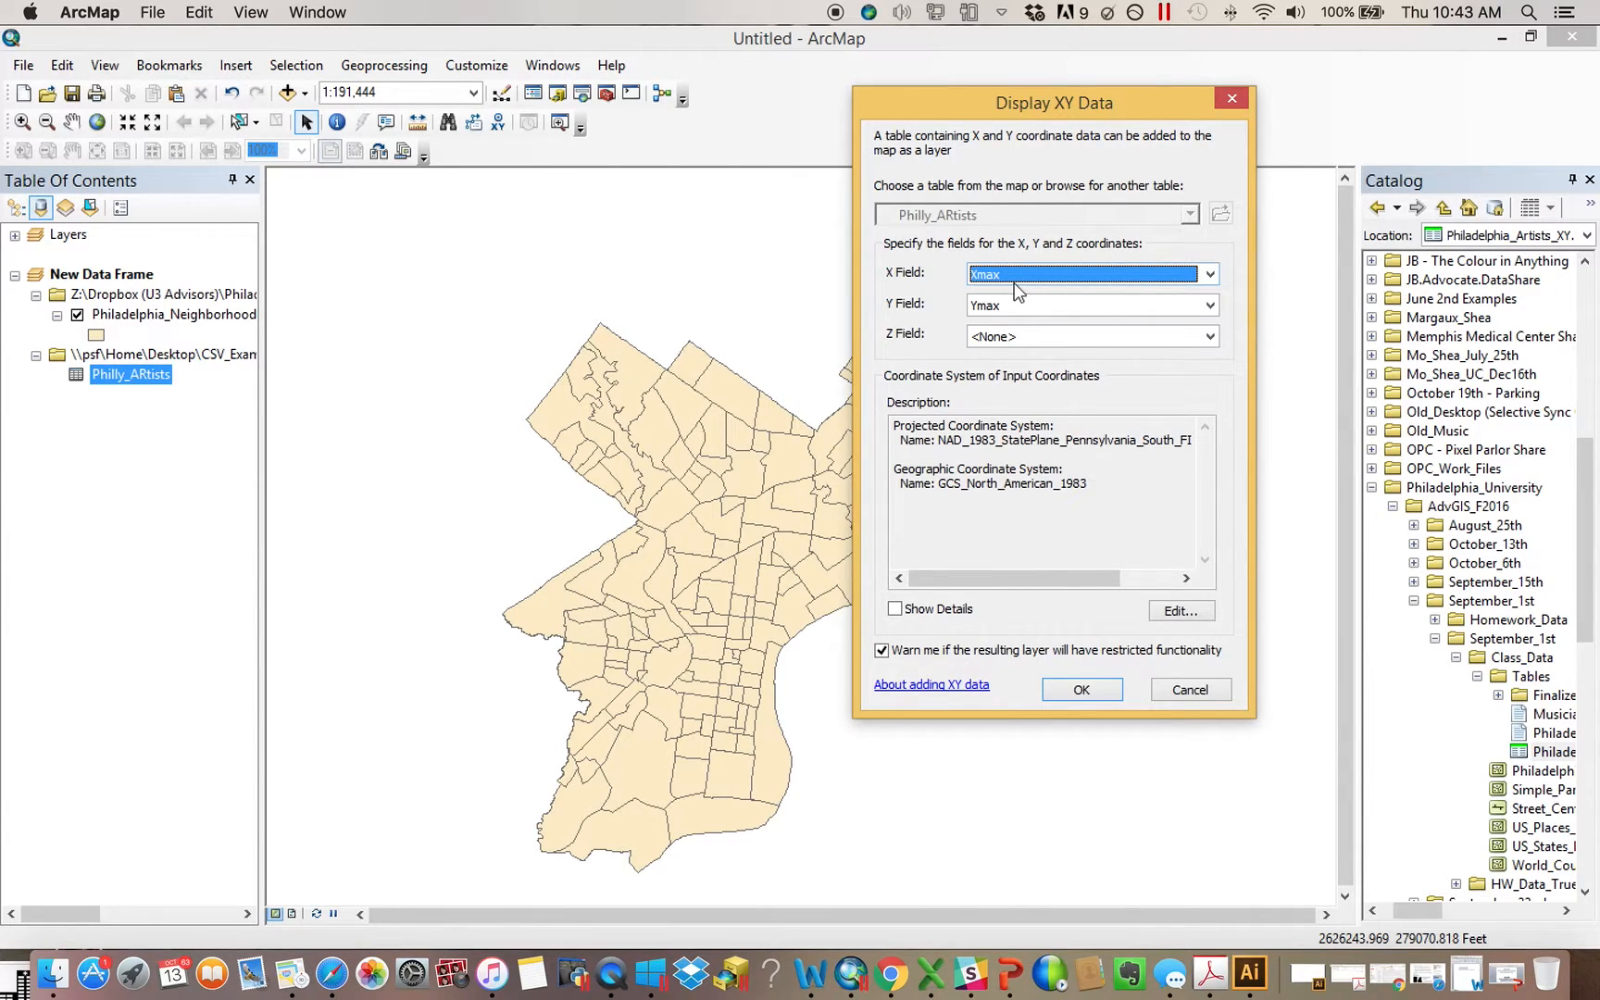
pyautogui.click(1089, 687)
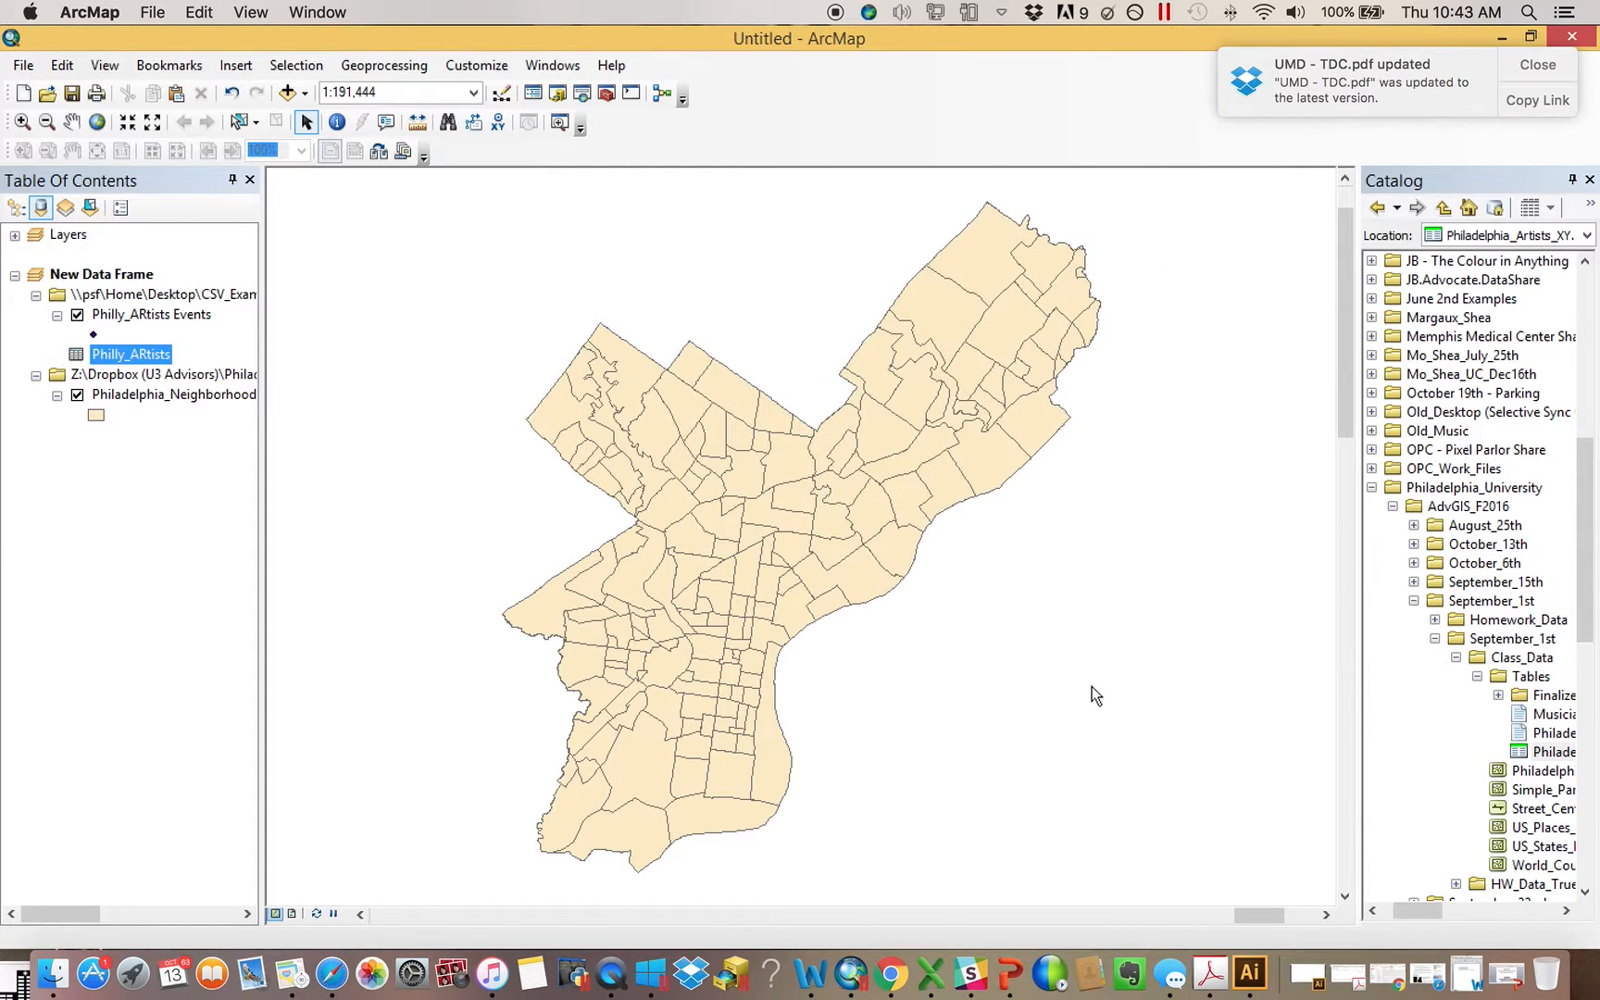
# Zoom to the Philly_ARtists Events layer to inspect where its points fall and return to the previous extent
pyautogui.rightClick(178, 314)
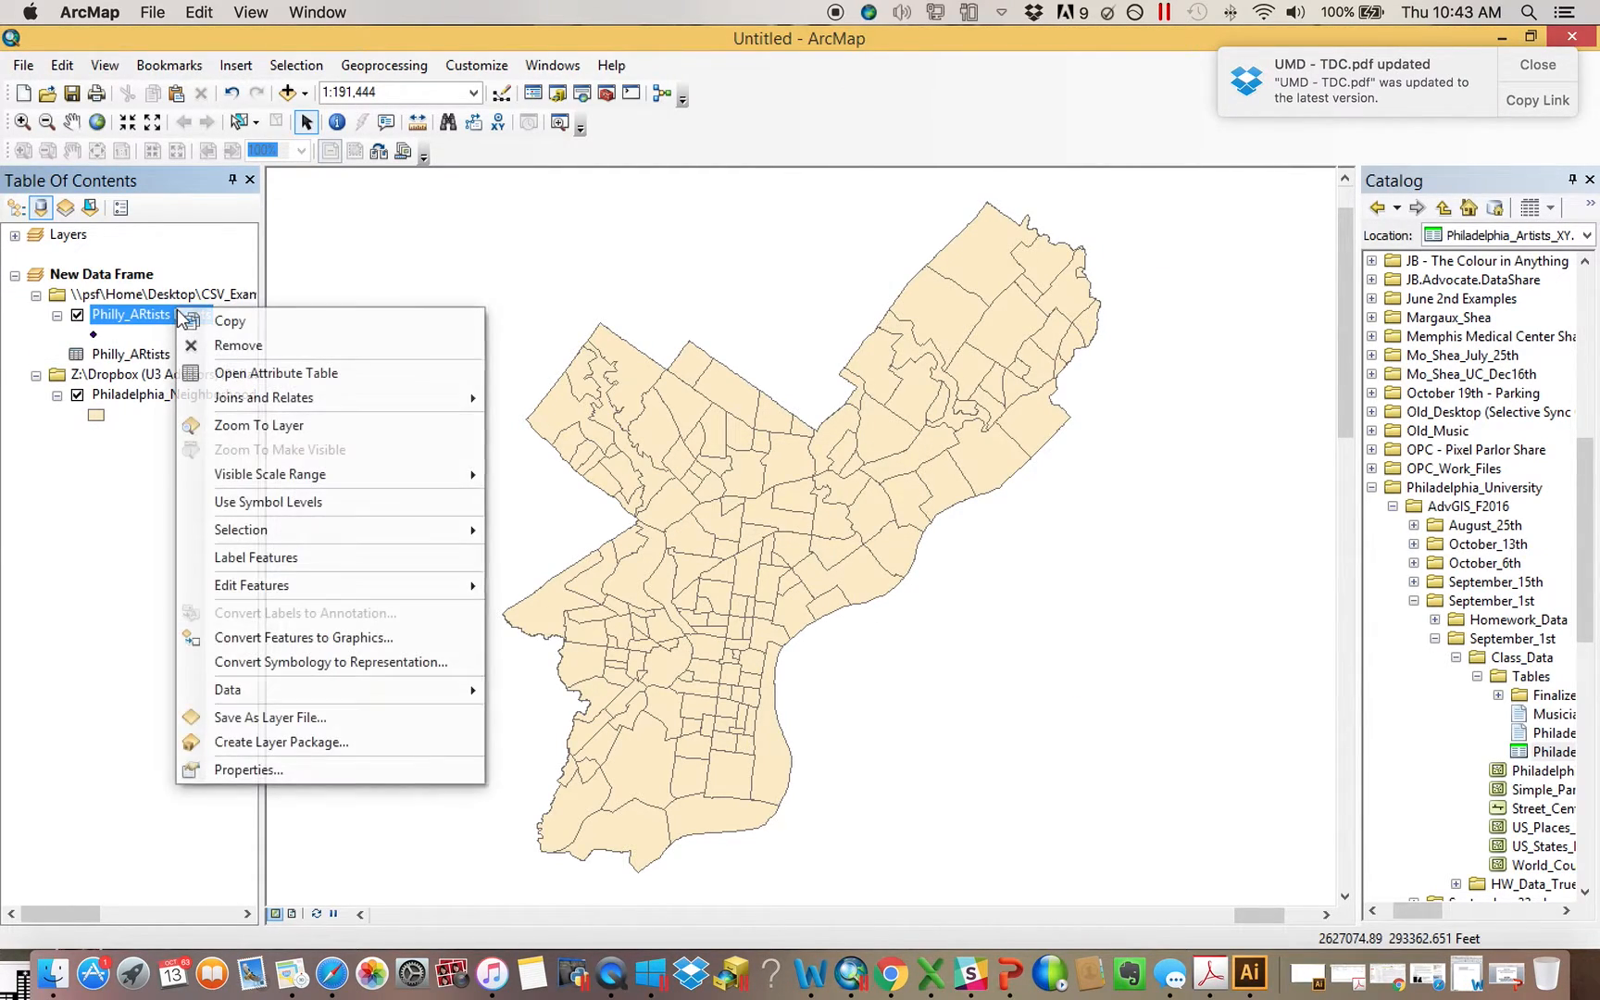
pyautogui.click(276, 431)
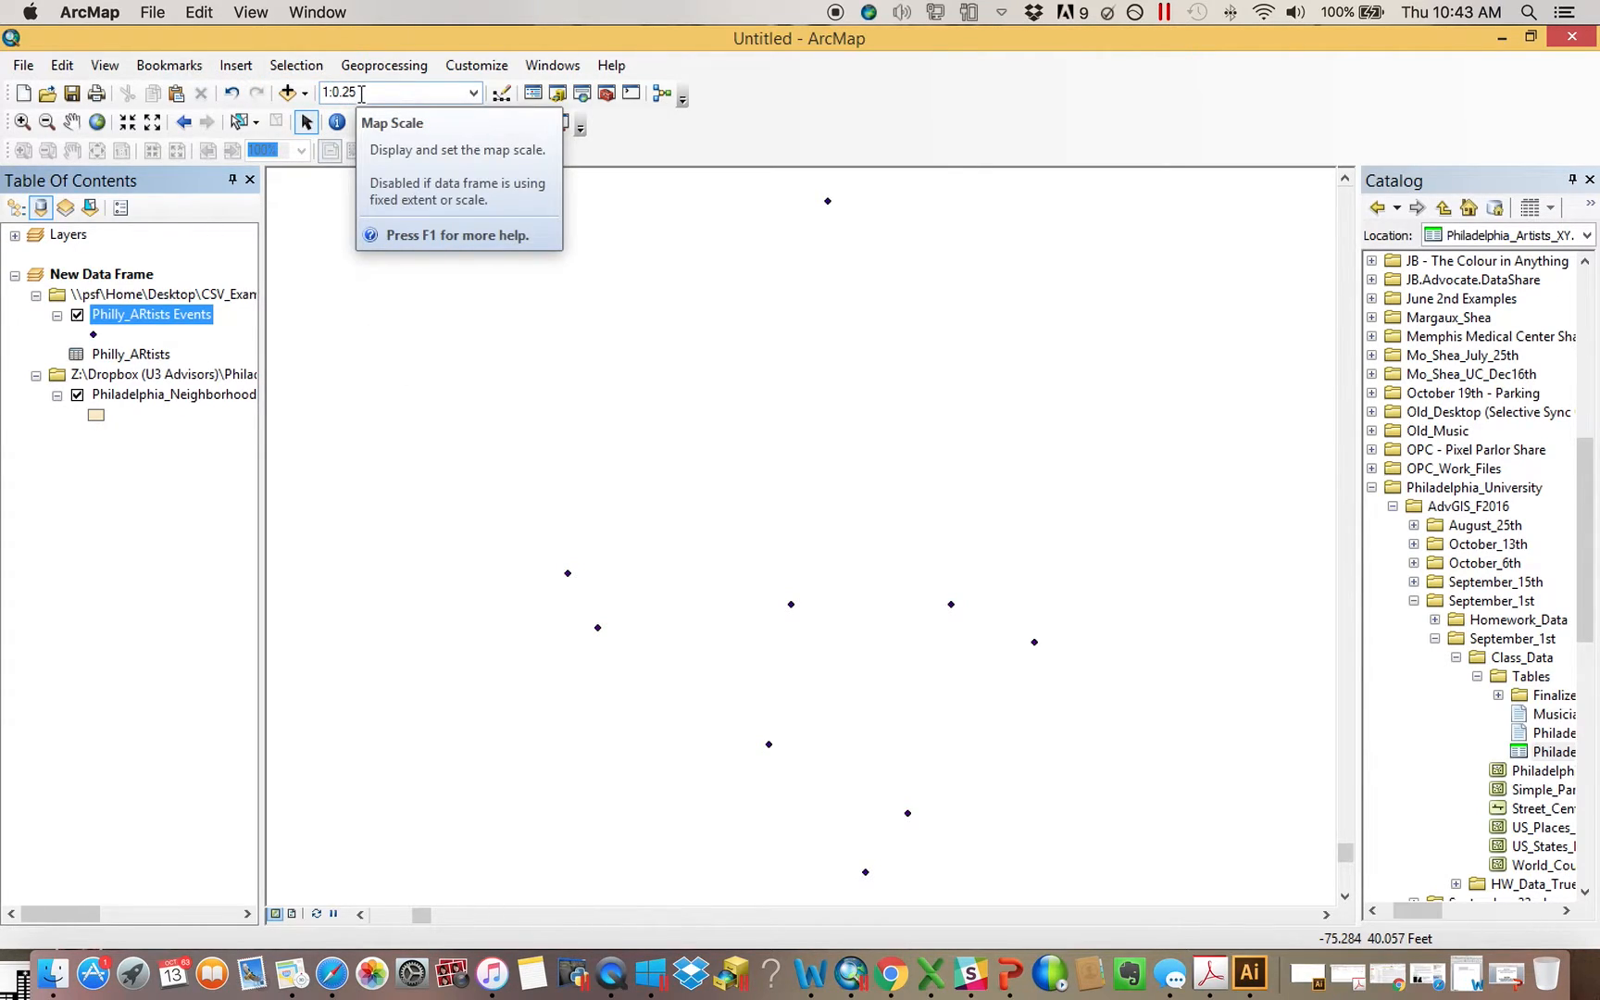
pyautogui.click(185, 124)
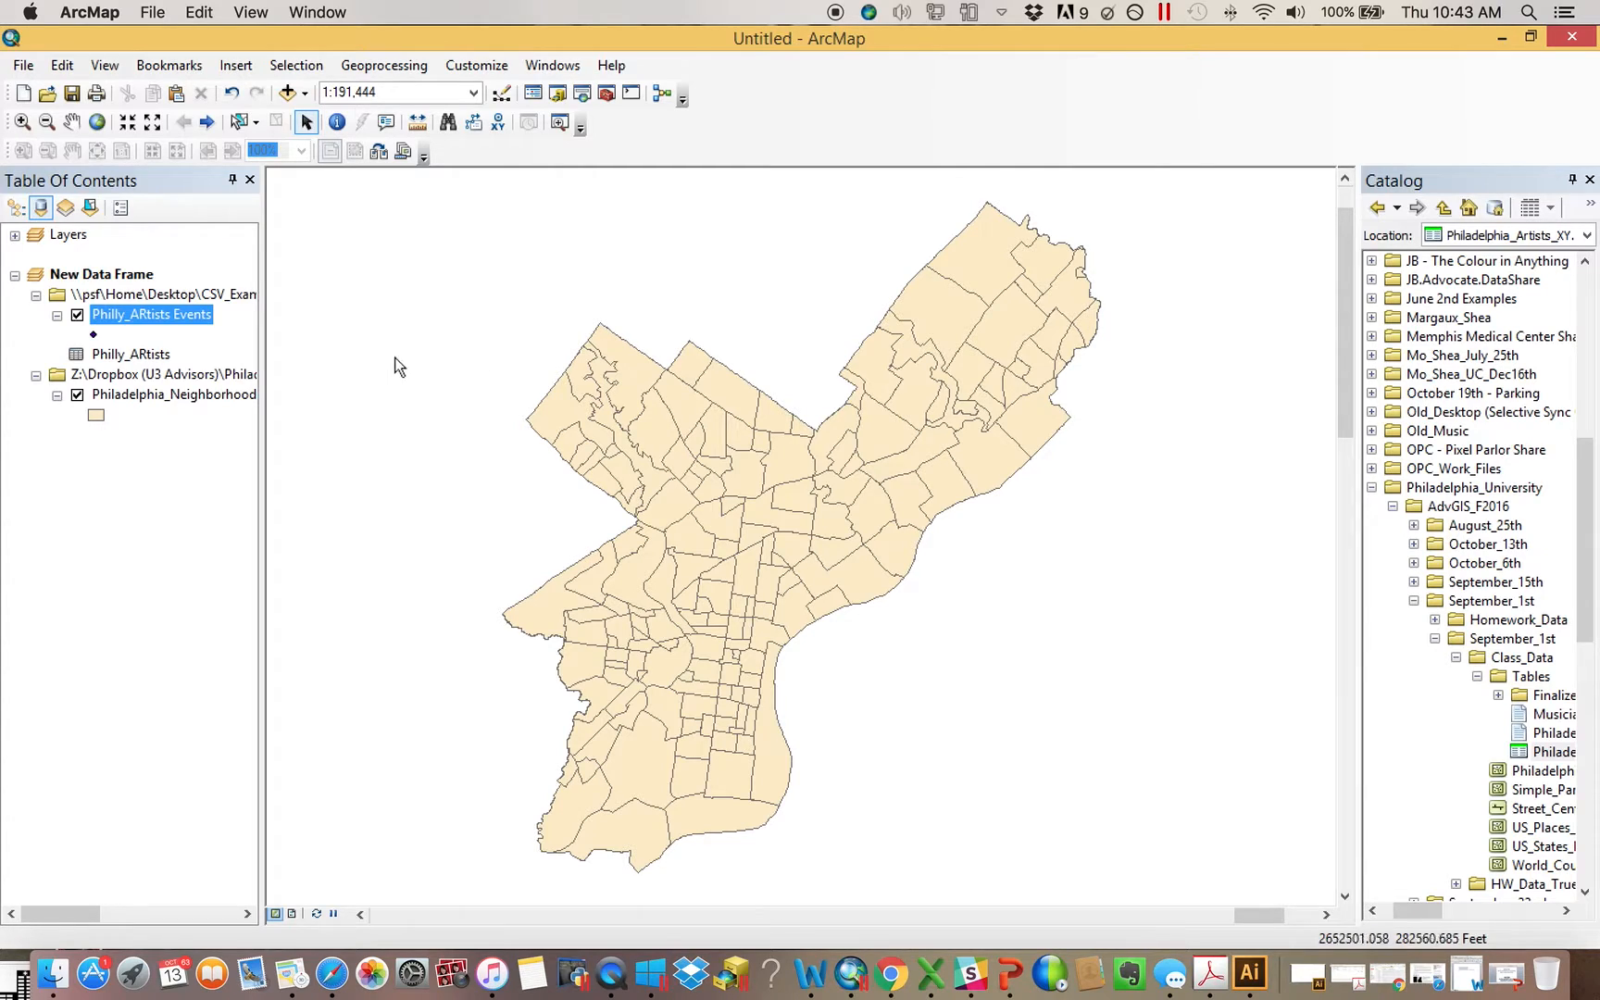
# Open Display XY Data for the Philly_ARtists table, review its coordinate fields and input coordinate system, and close it without adding anything
pyautogui.click(147, 355)
pyautogui.rightClick(147, 355)
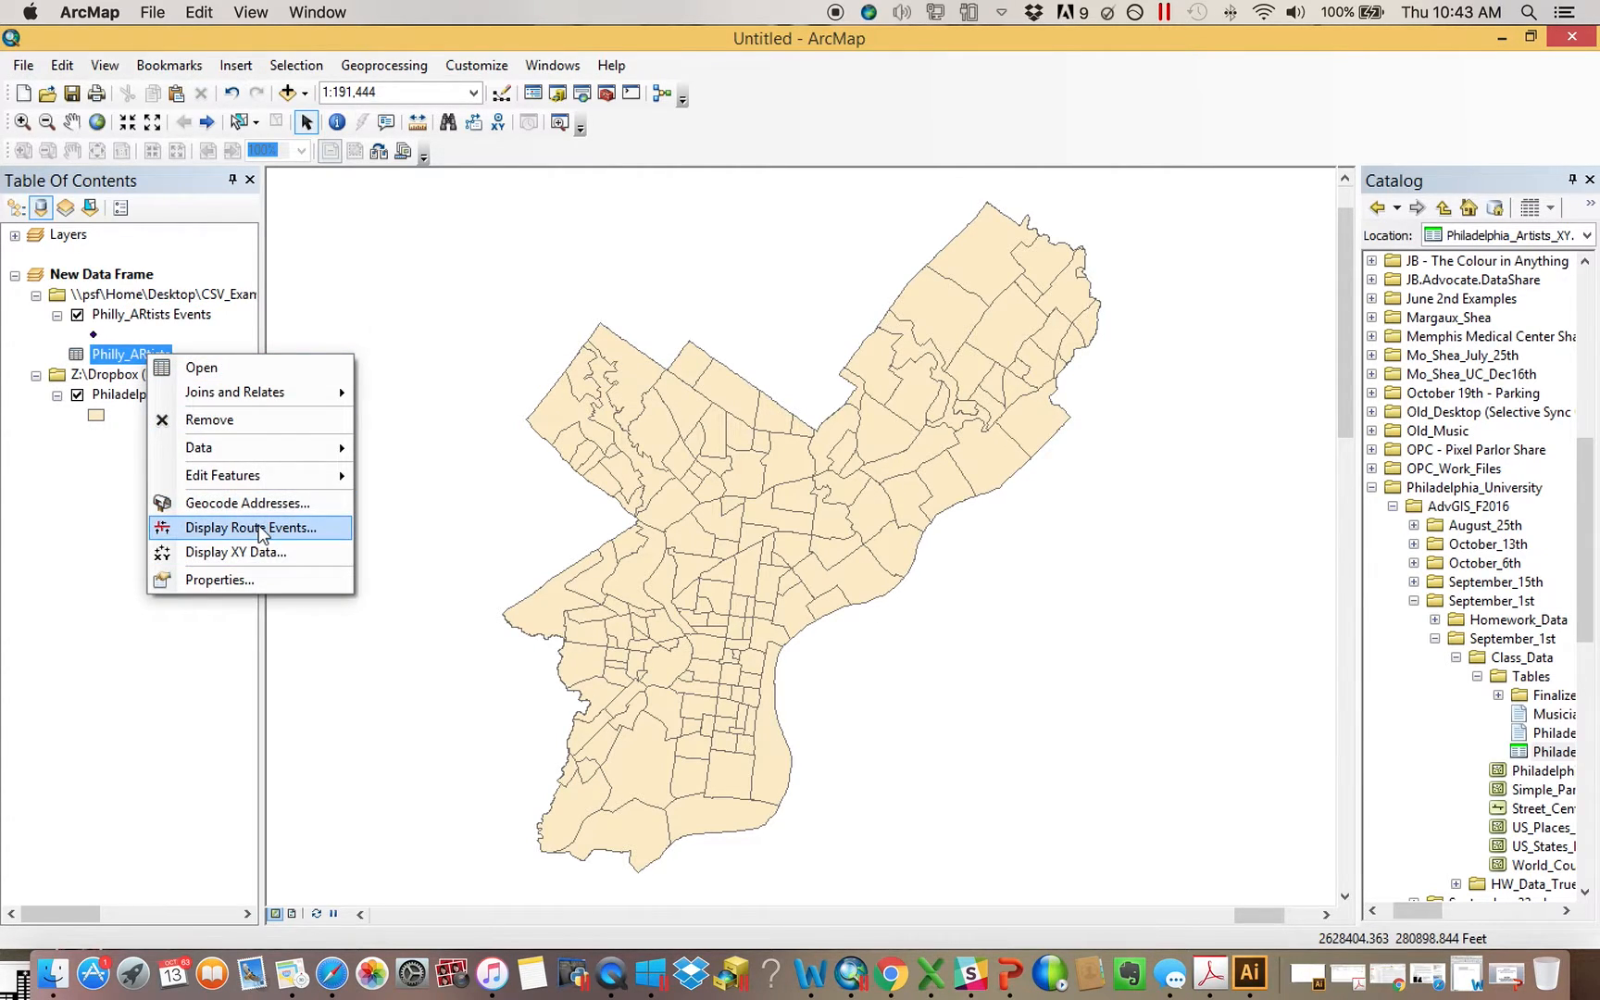
pyautogui.click(246, 552)
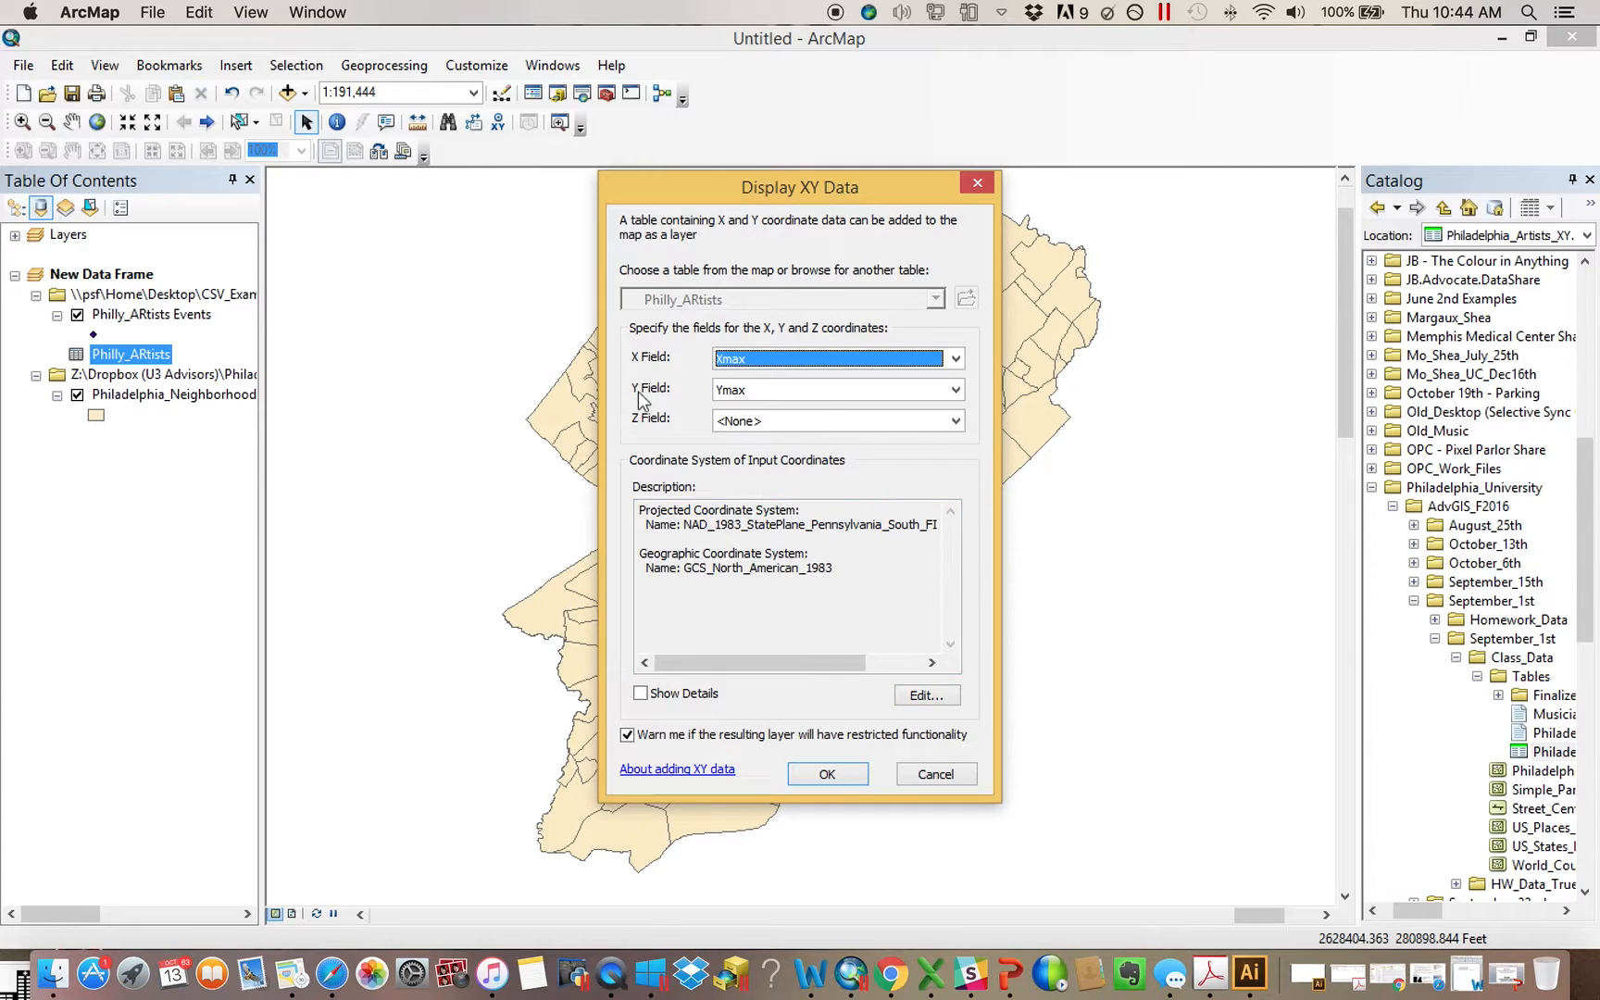
pyautogui.moveTo(769, 668)
pyautogui.mouseDown()
pyautogui.moveTo(826, 670)
pyautogui.moveTo(770, 671)
pyautogui.mouseUp()
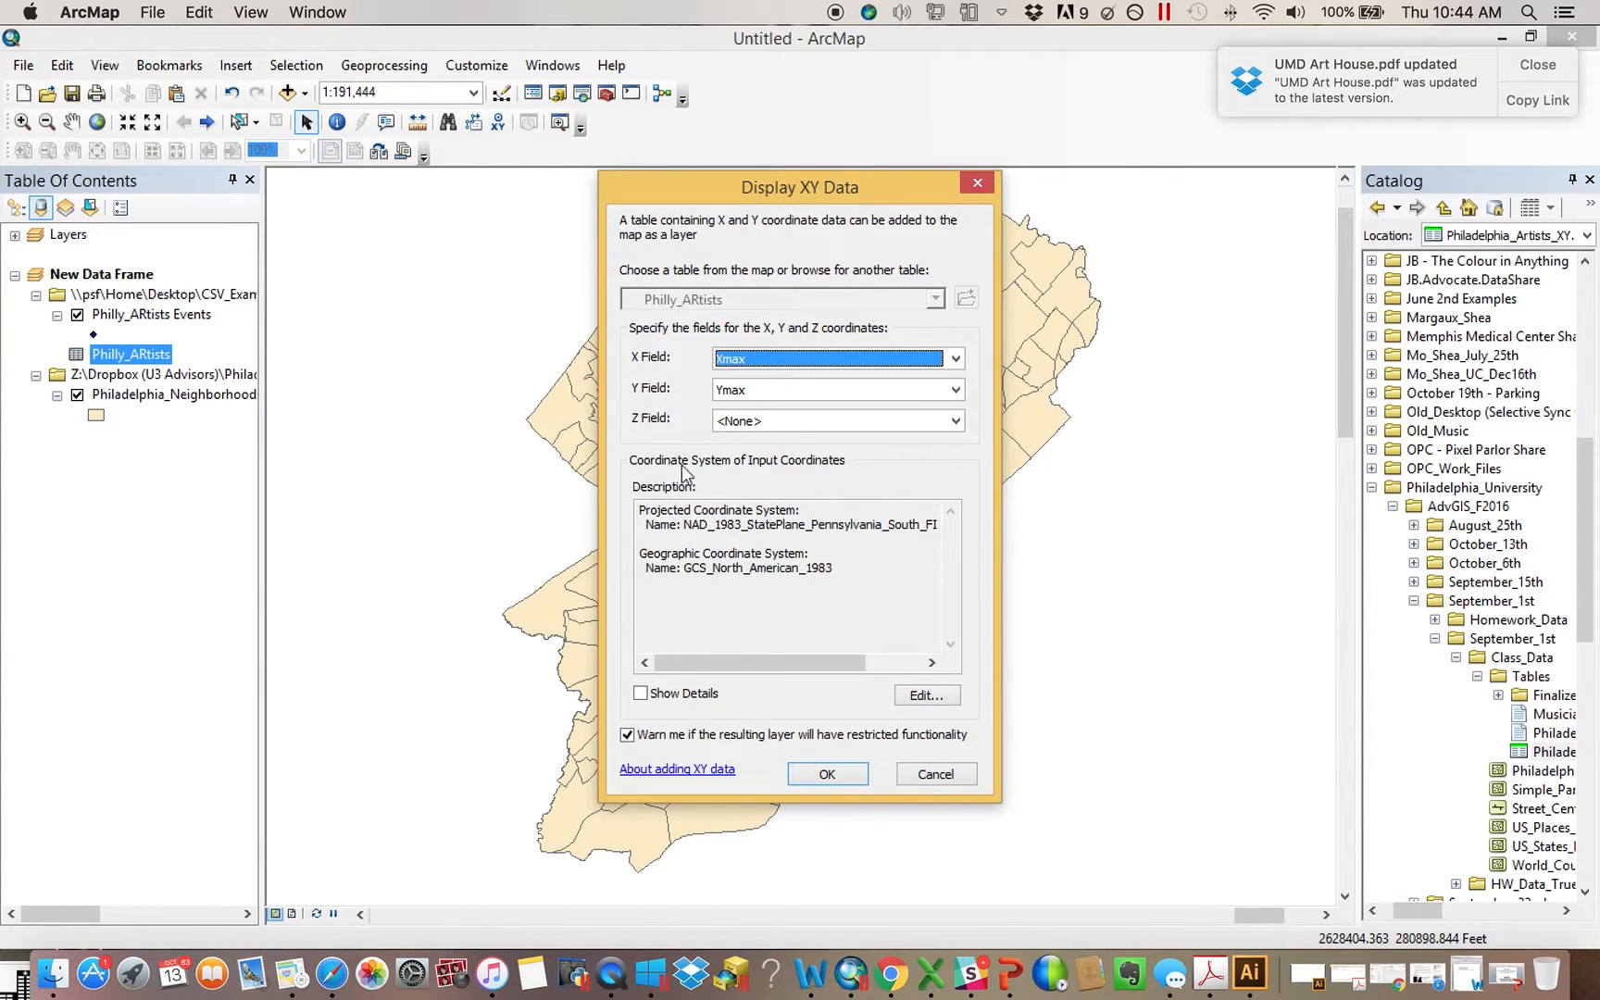
pyautogui.click(972, 184)
# Examine the Xmax and Ymax columns in the Philly_ARtists table, widening the Ymax column, and close the table
pyautogui.rightClick(137, 364)
pyautogui.click(148, 368)
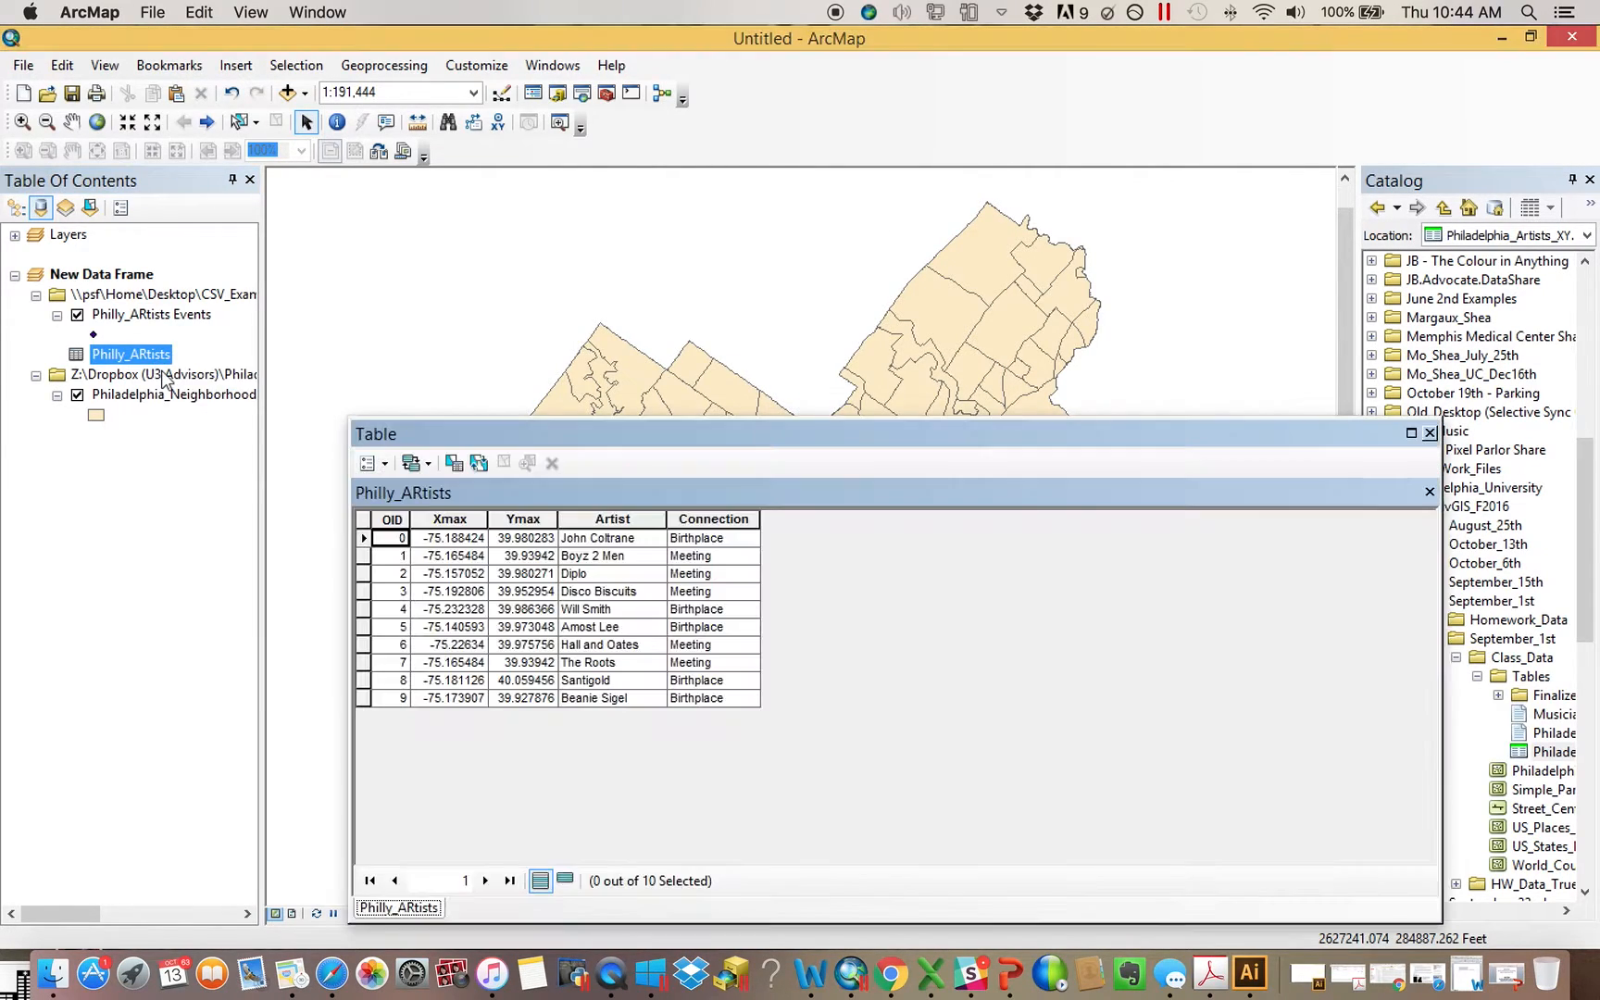
pyautogui.click(458, 521)
pyautogui.click(524, 520)
pyautogui.click(459, 520)
pyautogui.click(523, 521)
pyautogui.click(441, 521)
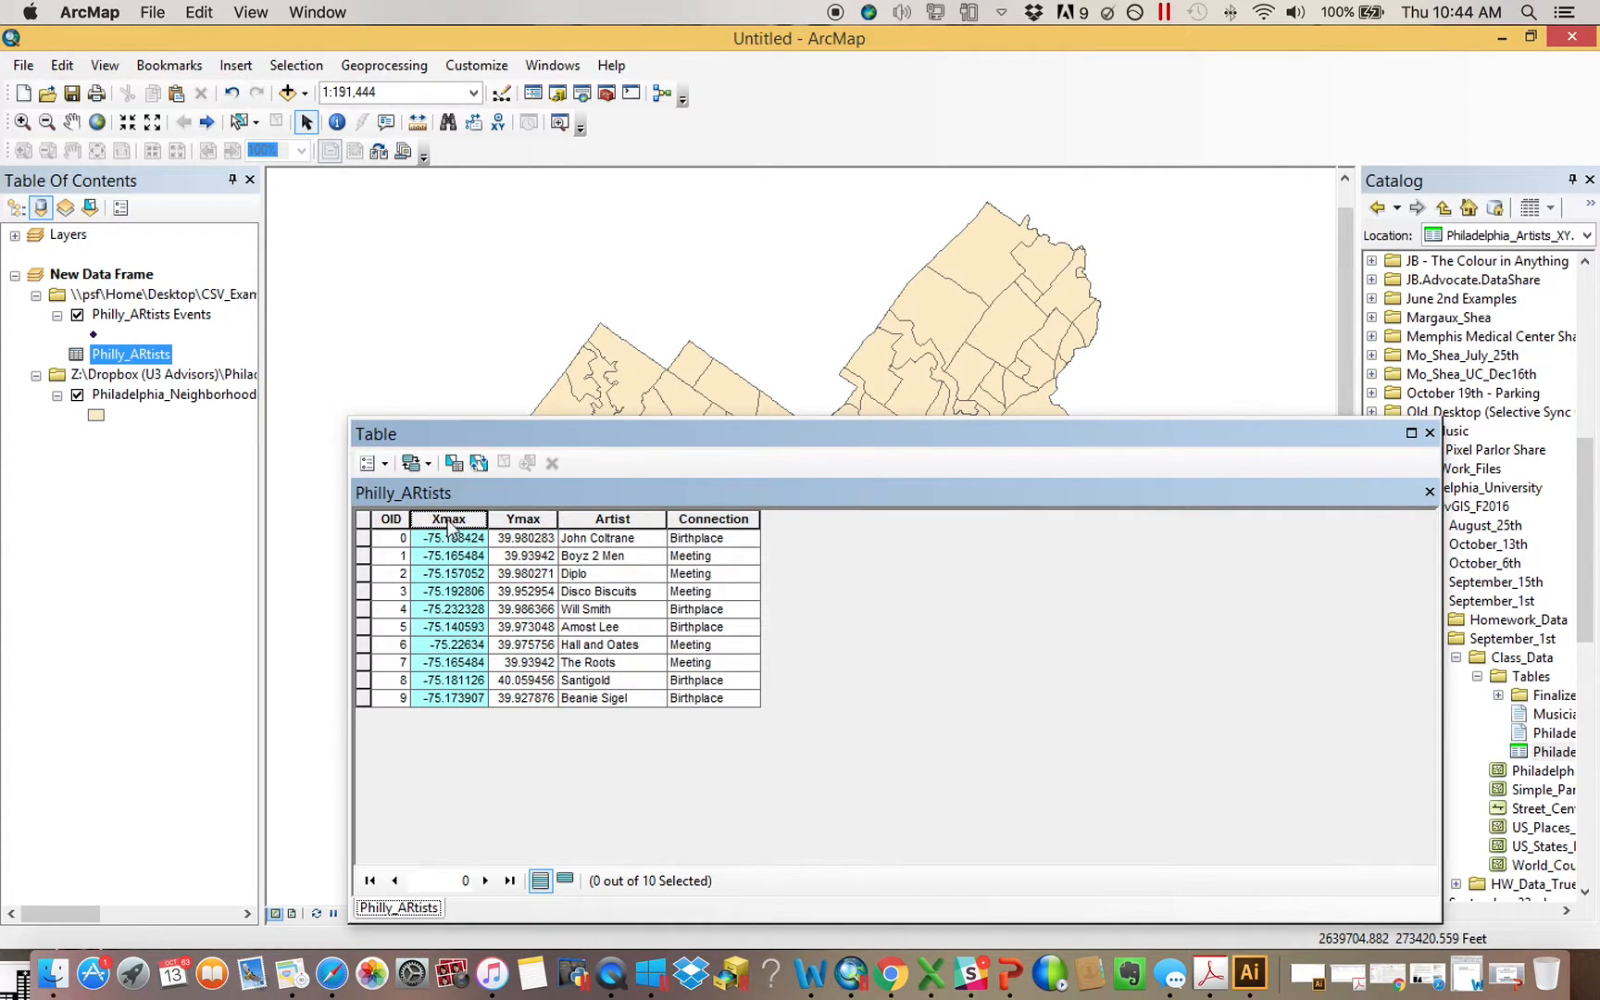
pyautogui.click(528, 521)
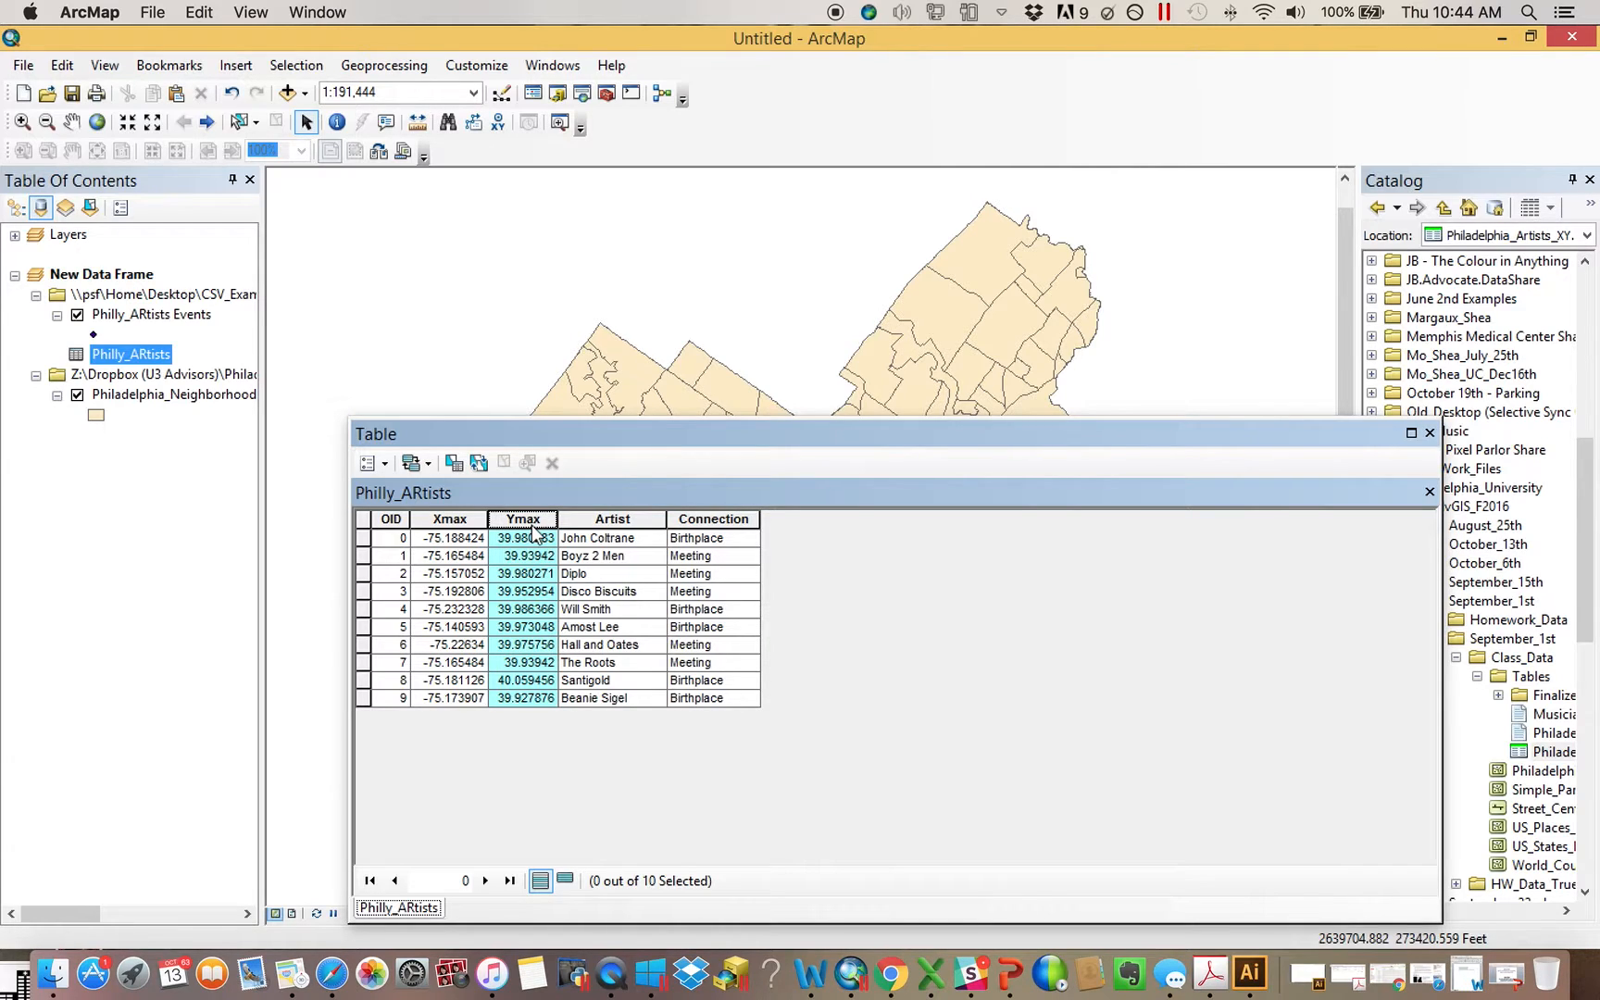
pyautogui.click(460, 522)
pyautogui.moveTo(557, 521); pyautogui.dragTo(591, 522)
pyautogui.click(523, 521)
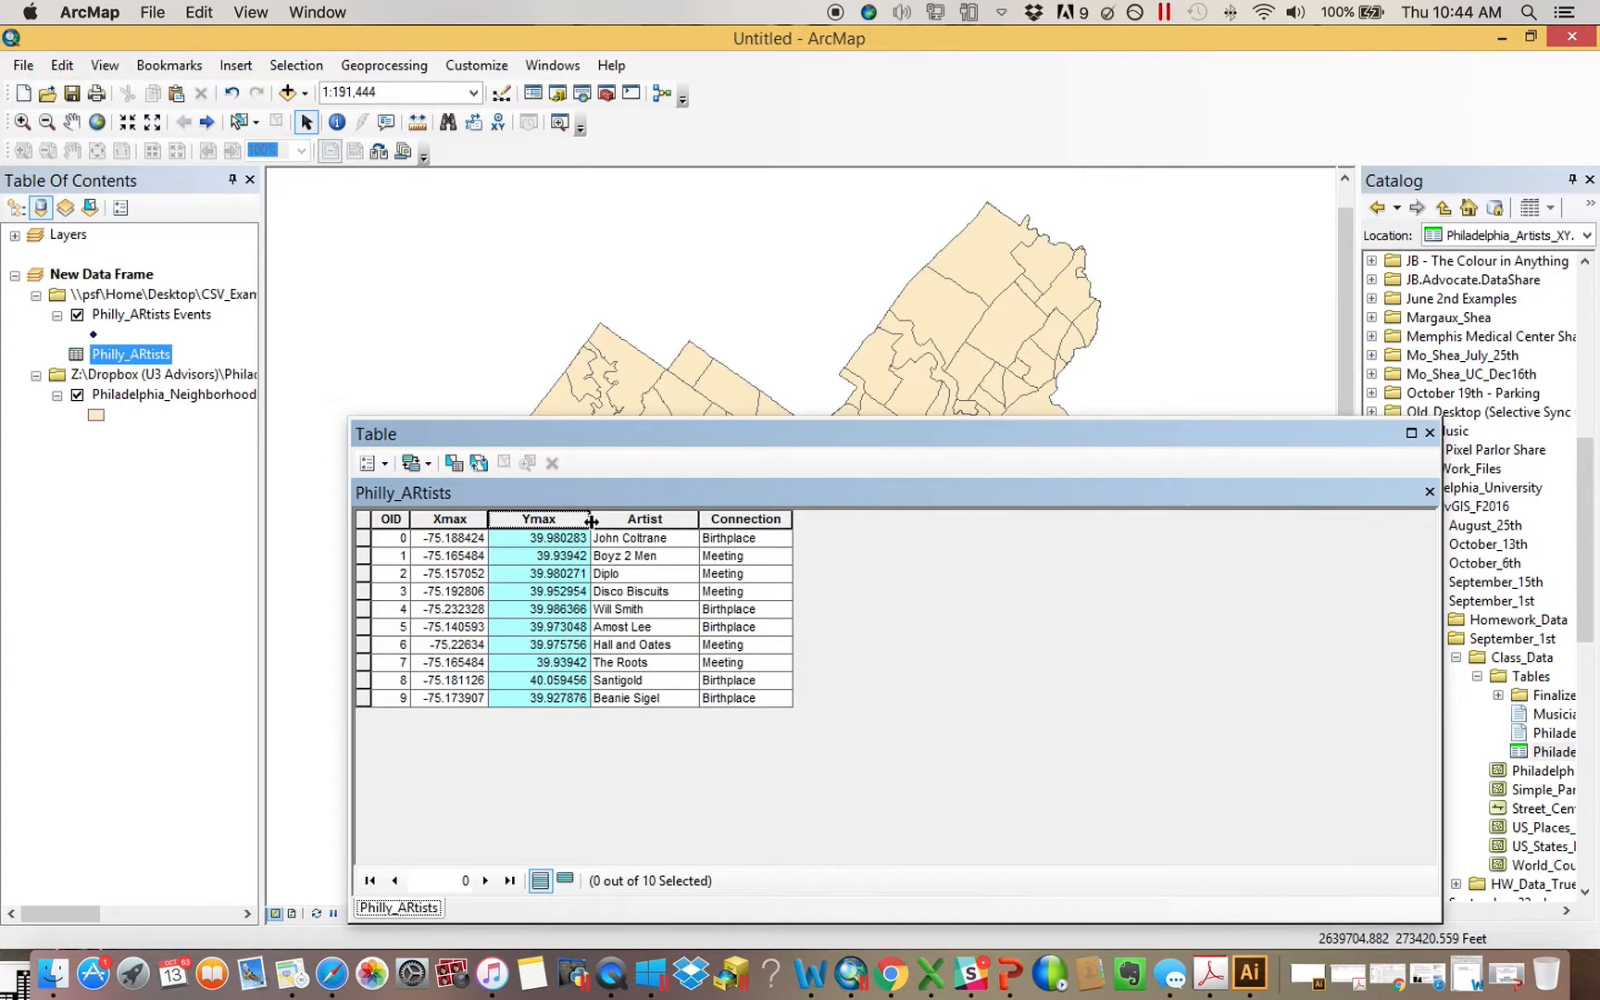
pyautogui.click(1430, 432)
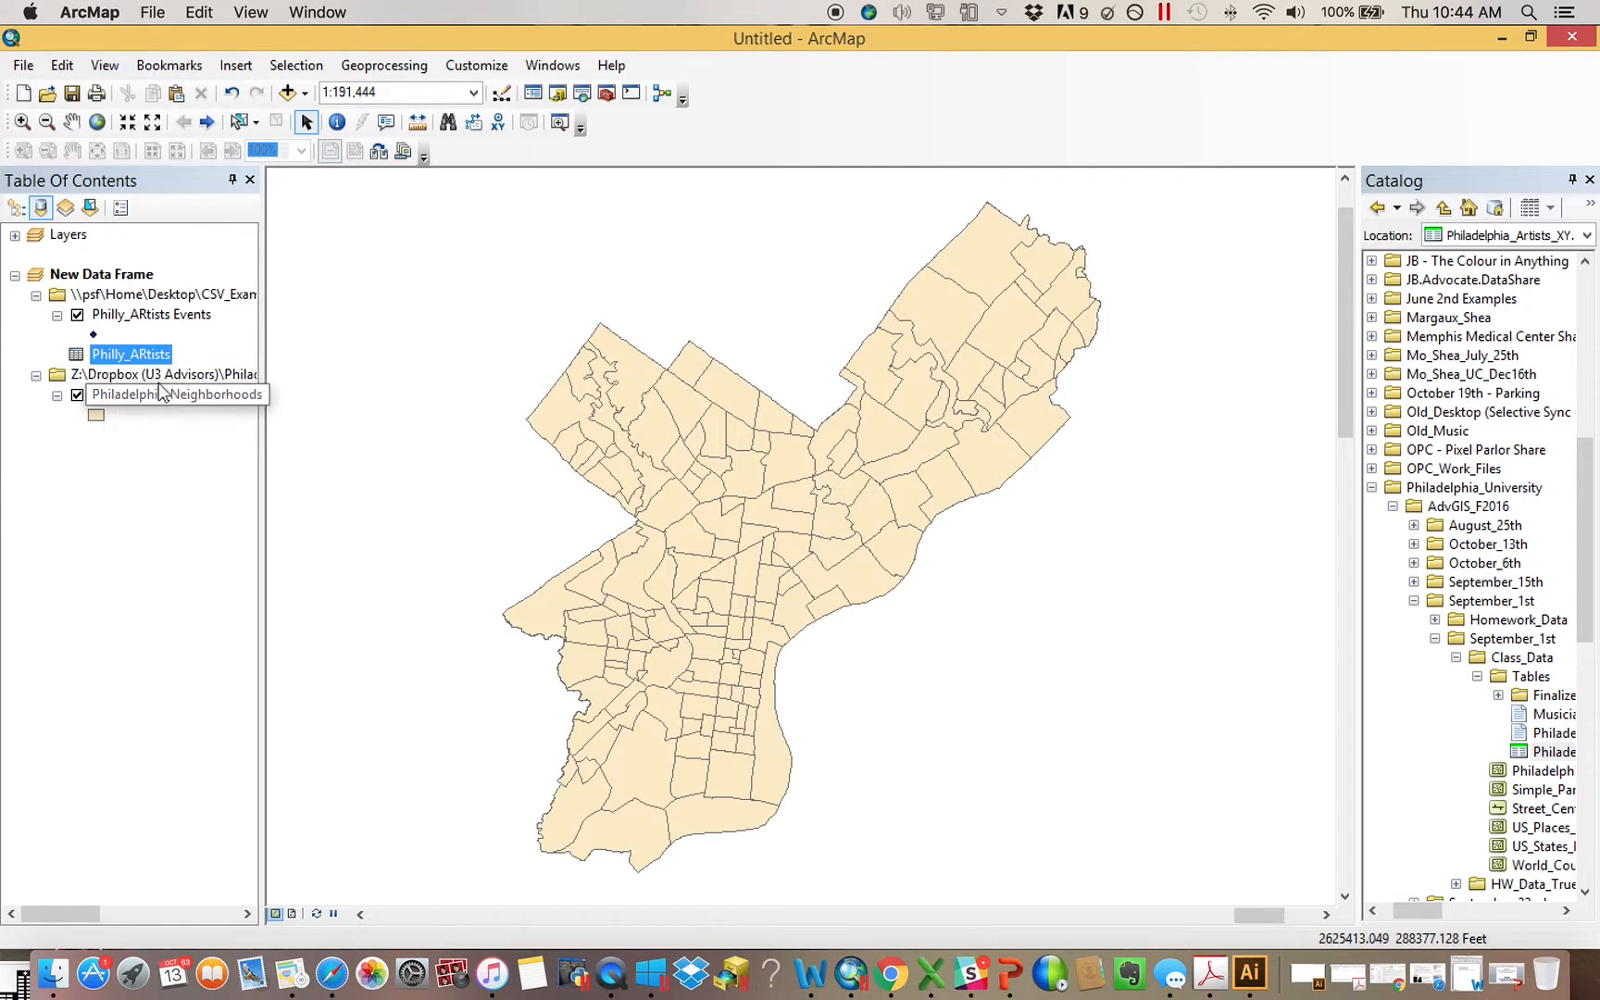
# Reopen Display XY Data for Philly_ARtists, highlight the Feet unit in the coordinate system name, and close it without adding anything
pyautogui.rightClick(147, 354)
pyautogui.click(242, 551)
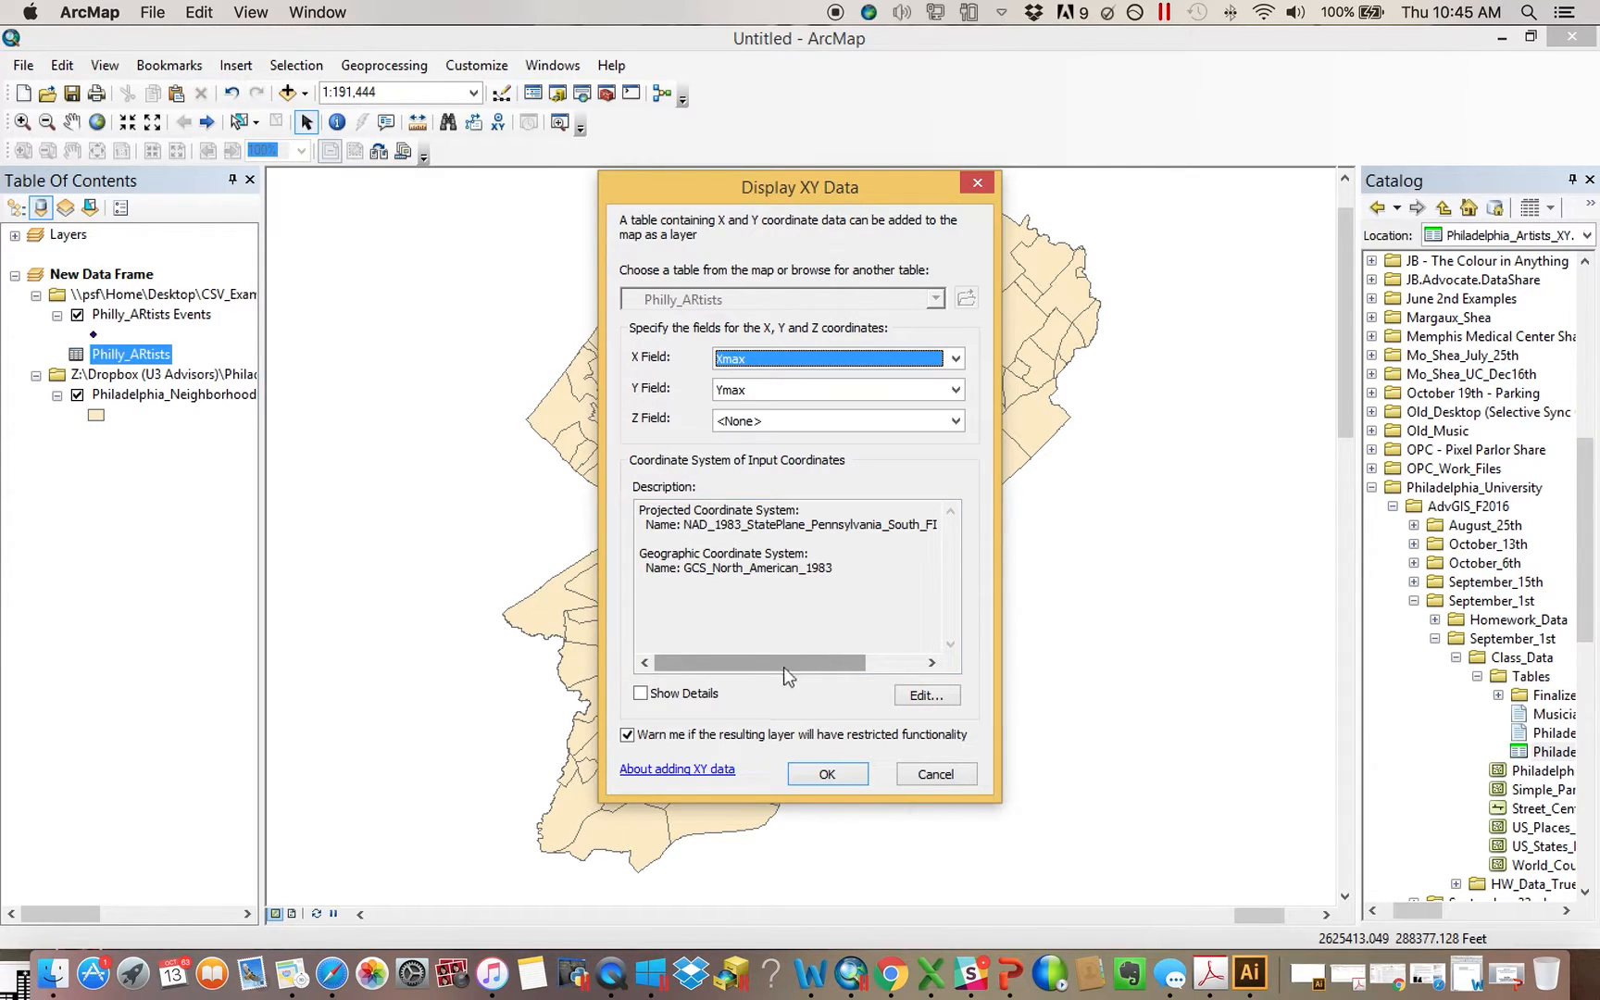
pyautogui.moveTo(770, 665); pyautogui.dragTo(899, 667)
pyautogui.doubleClick(938, 533)
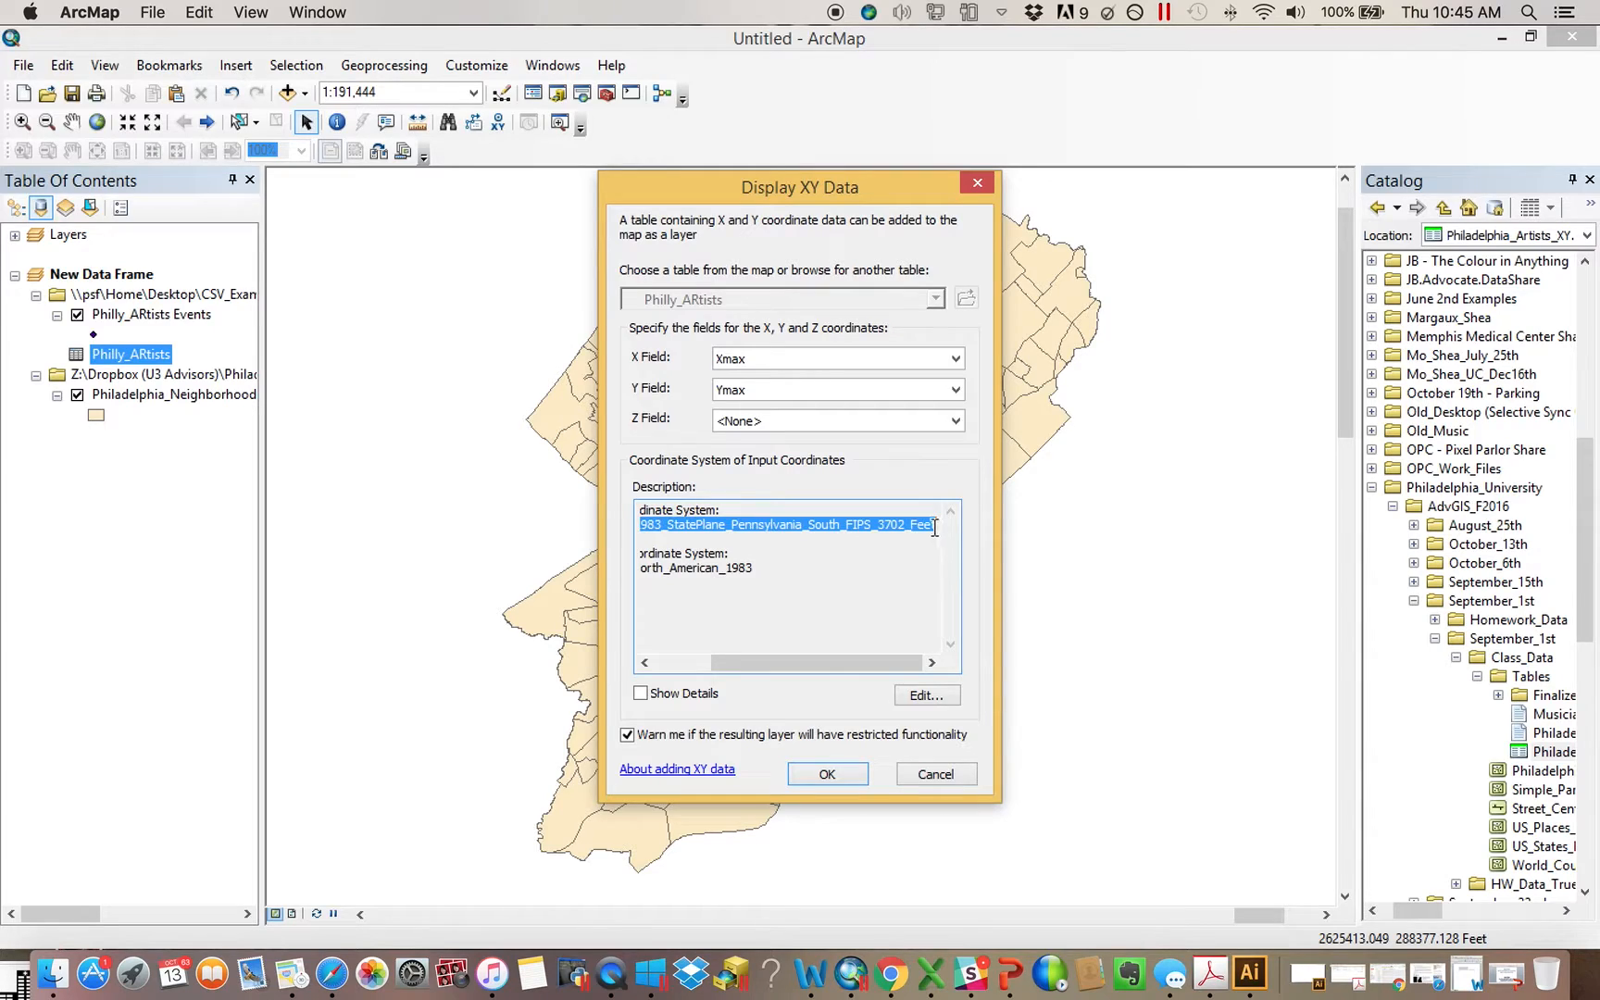
pyautogui.click(935, 526)
pyautogui.moveTo(936, 526); pyautogui.dragTo(905, 526)
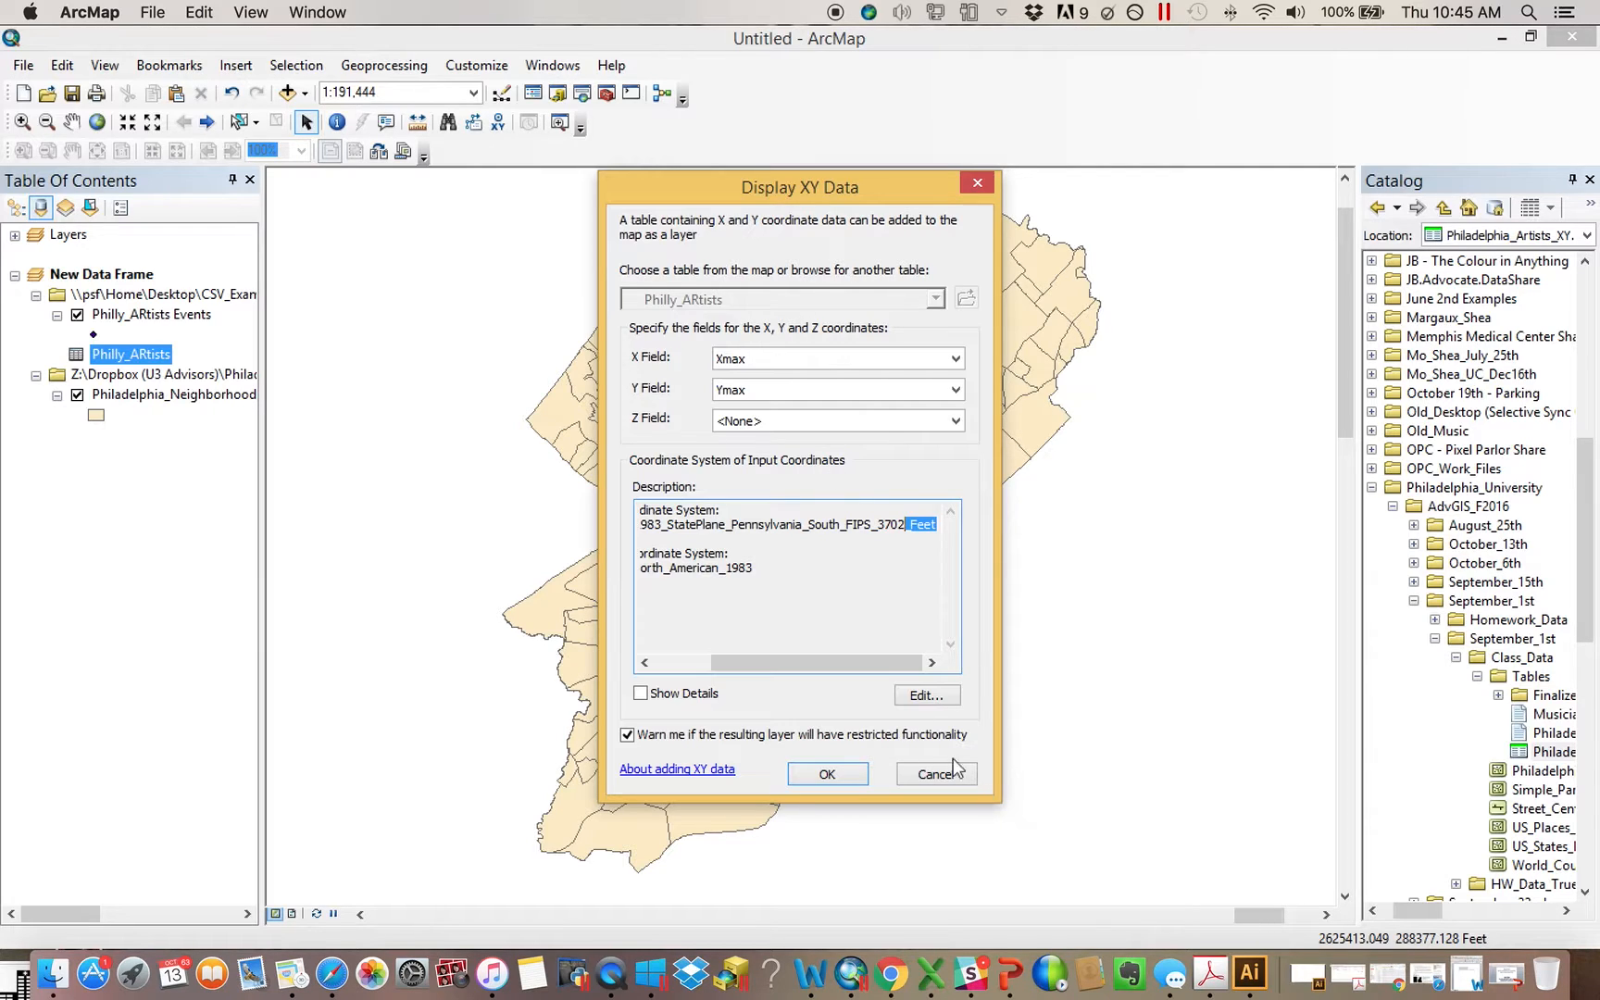
pyautogui.click(978, 185)
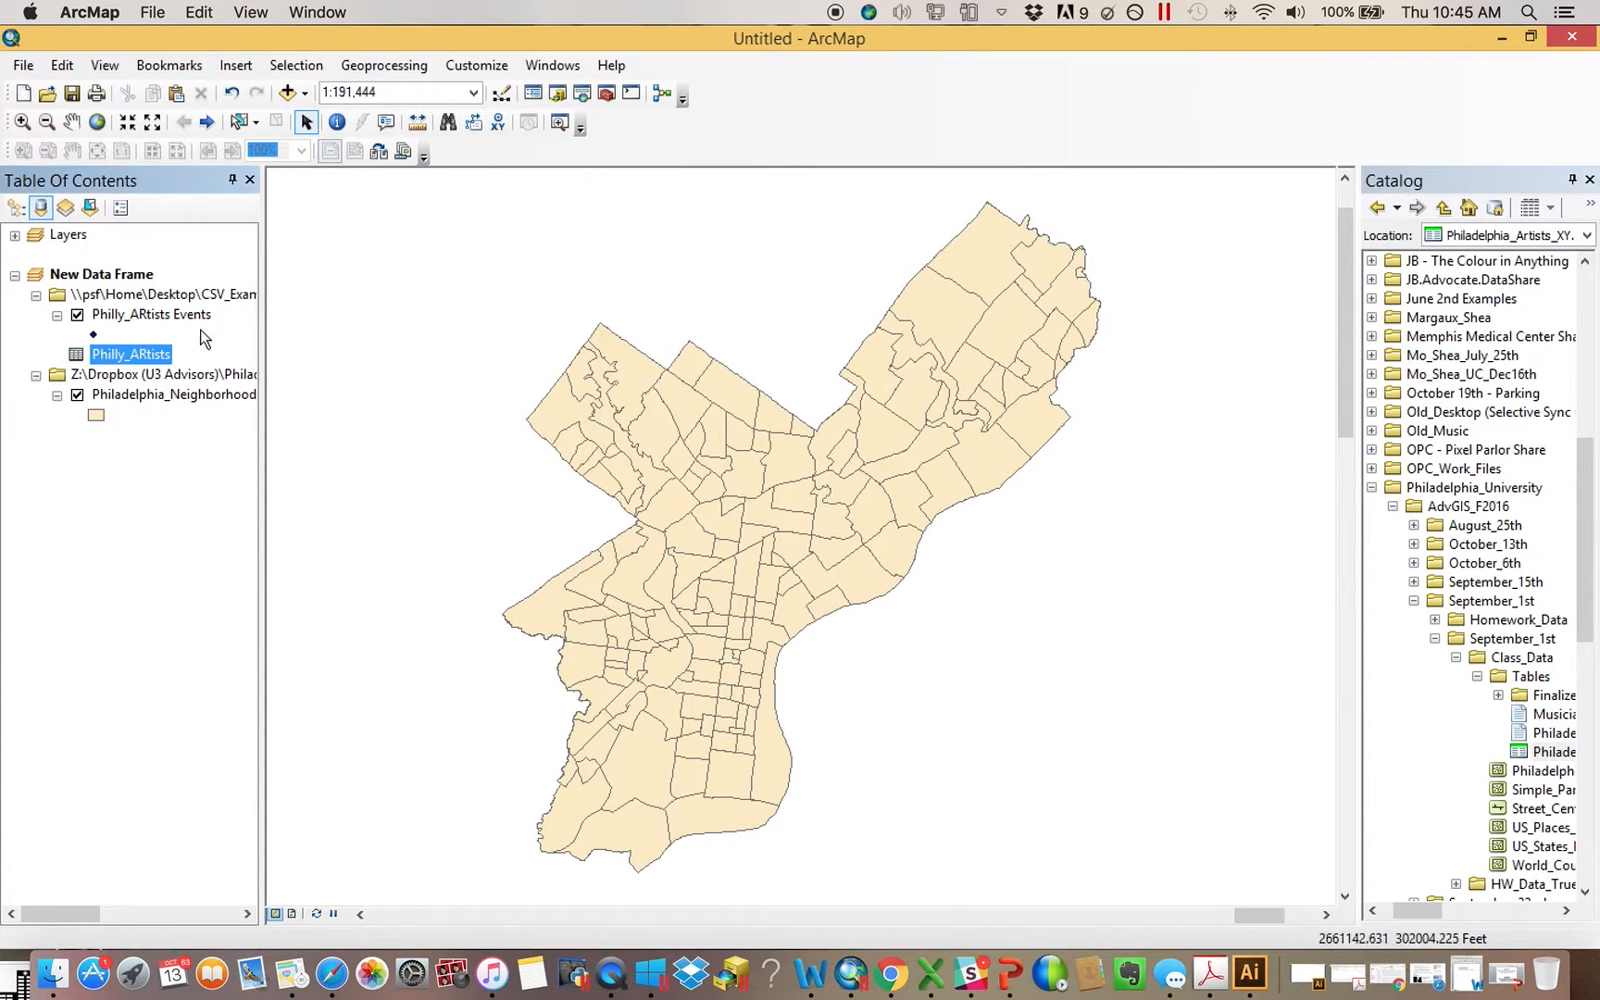
# Zoom to the Philly_ARtists Events layer to show where its points fall, and return to the previous extent
pyautogui.rightClick(176, 322)
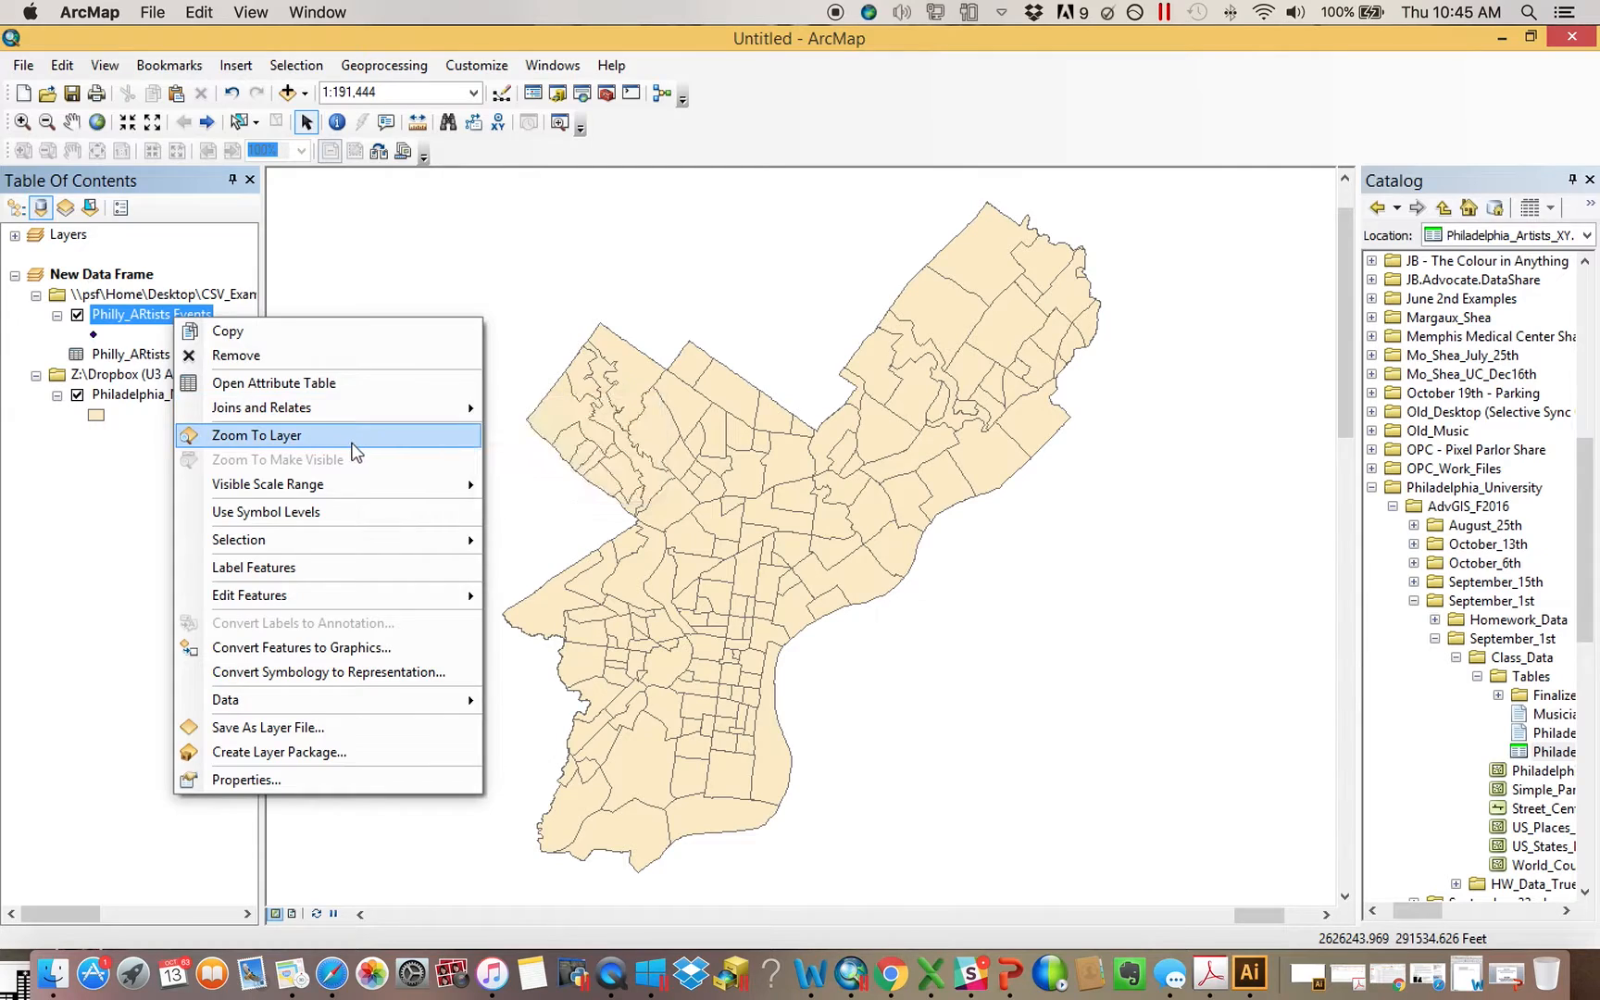
pyautogui.click(349, 436)
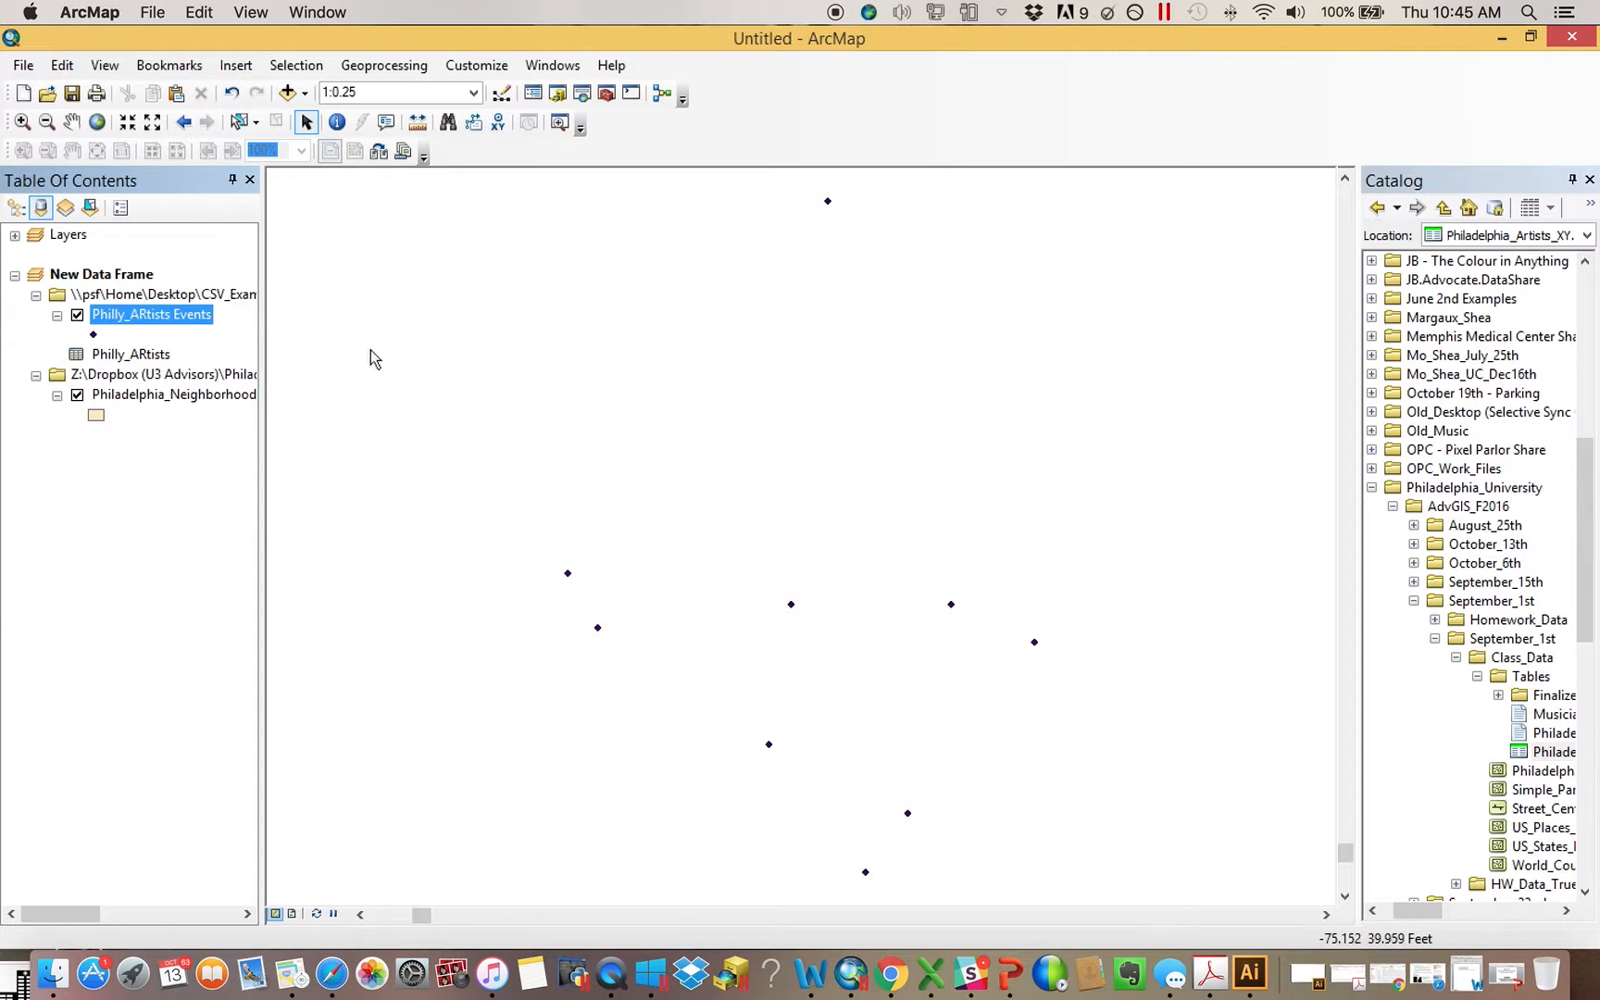
pyautogui.click(183, 121)
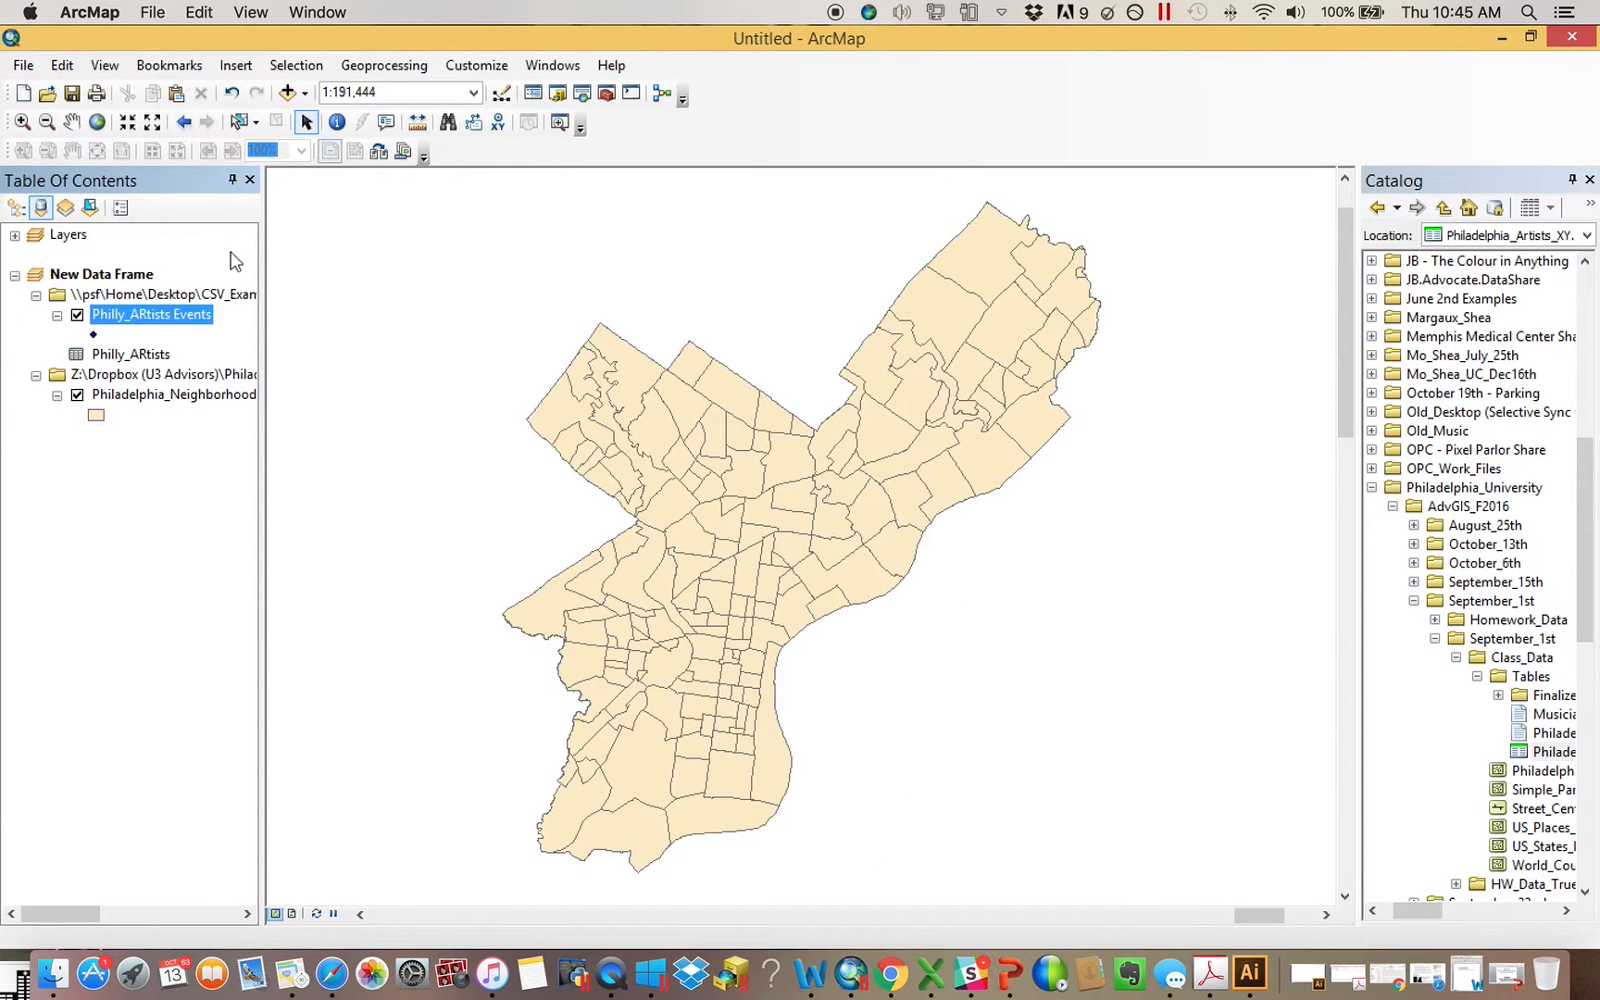
# Display the Philly_ARtists table as XY data using Xmax, Ymax and the North American geographic coordinate system NAD 1983
pyautogui.rightClick(148, 361)
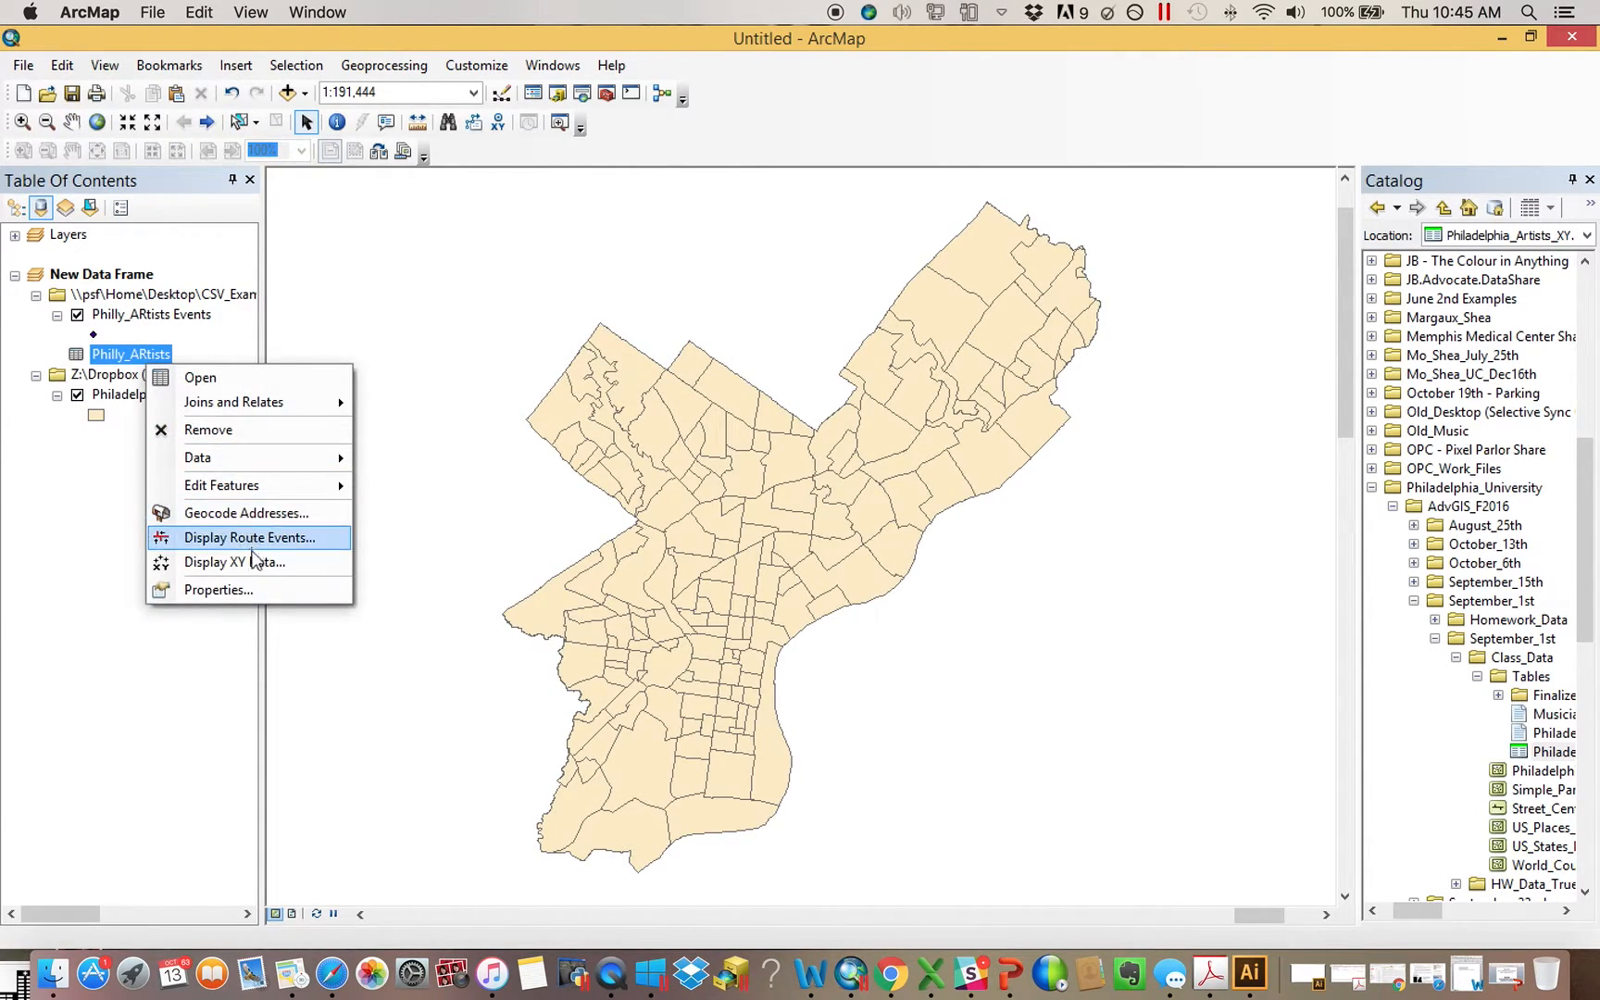
pyautogui.click(254, 561)
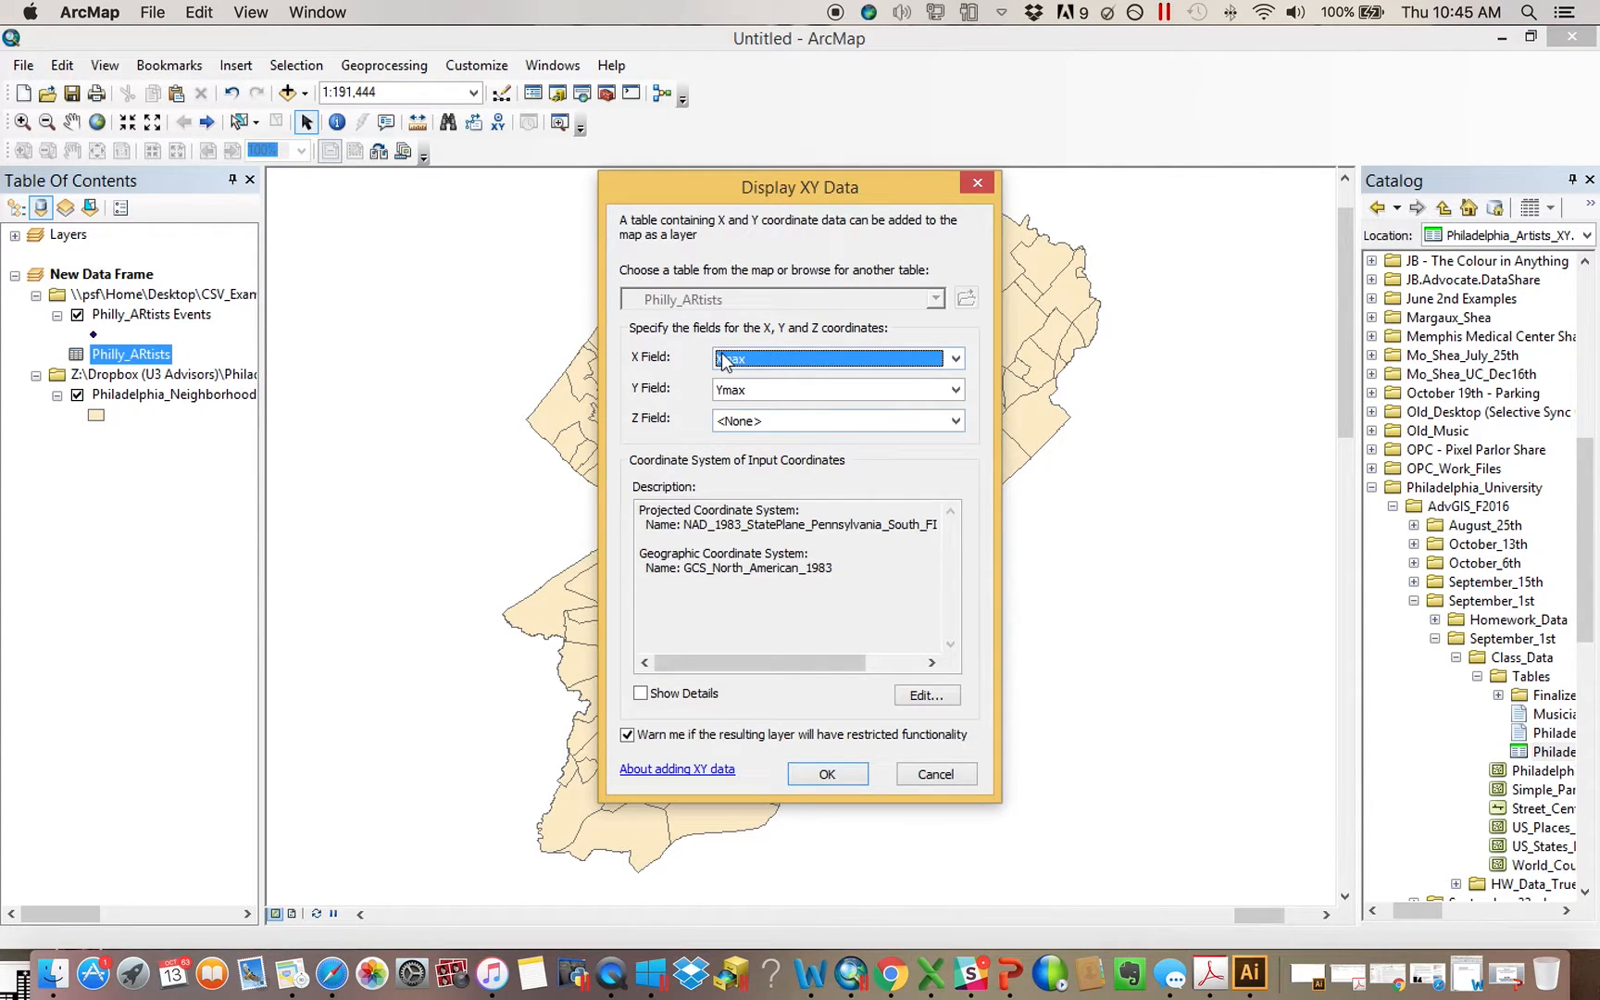
pyautogui.click(936, 696)
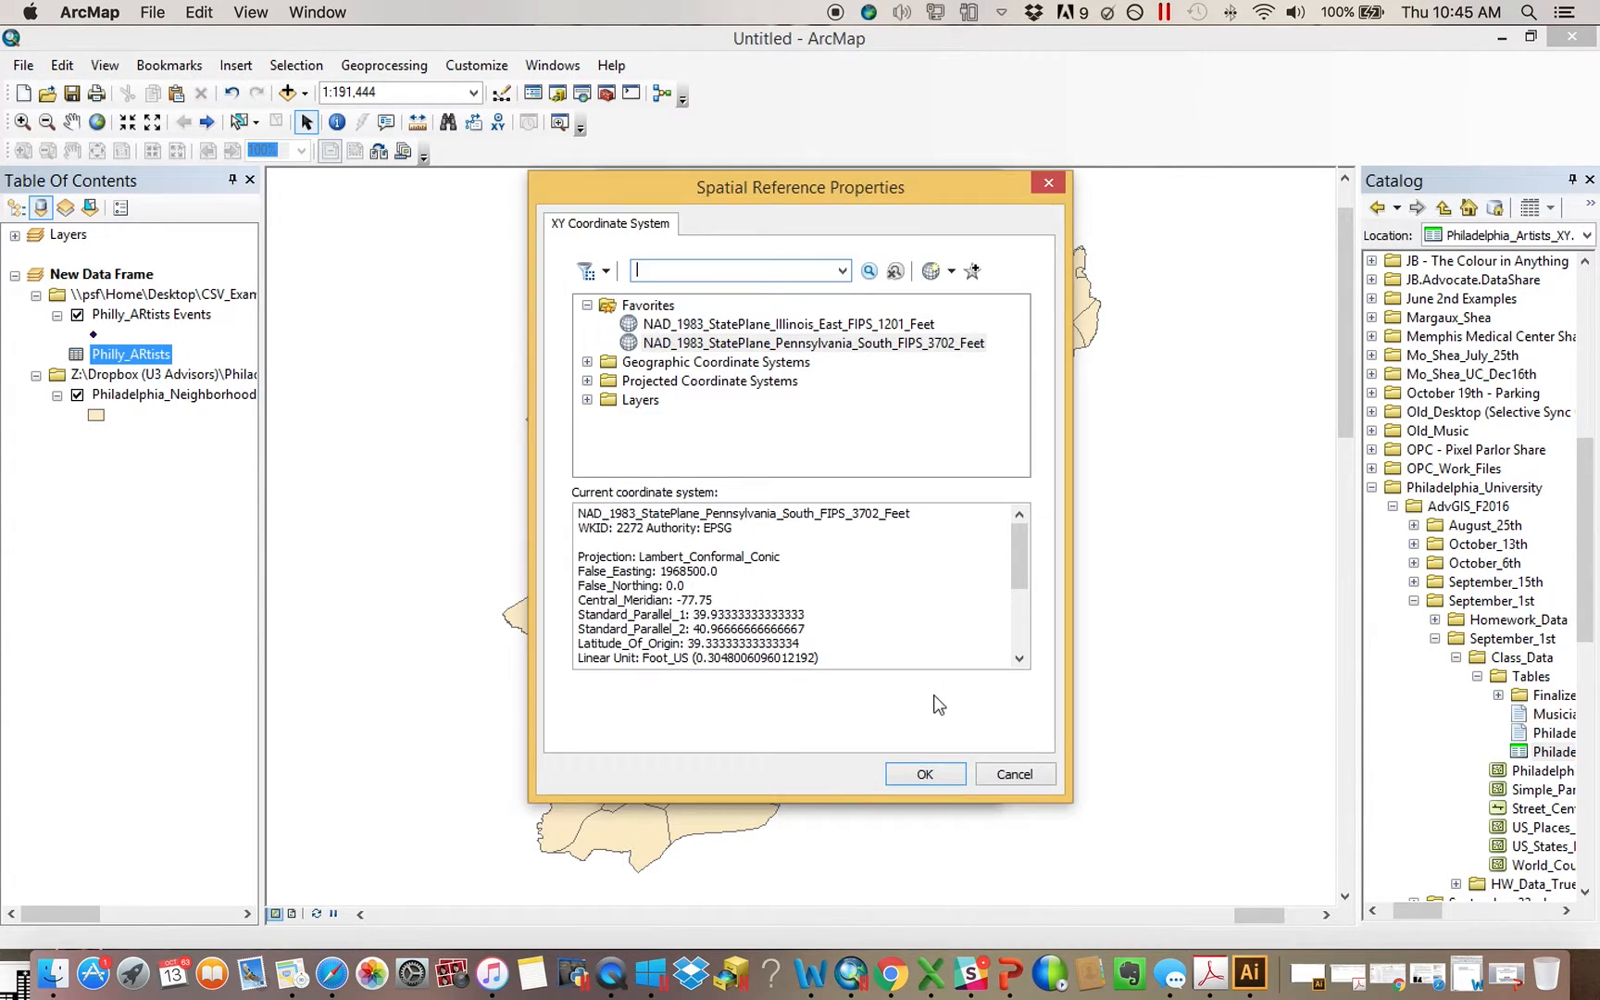
pyautogui.click(587, 305)
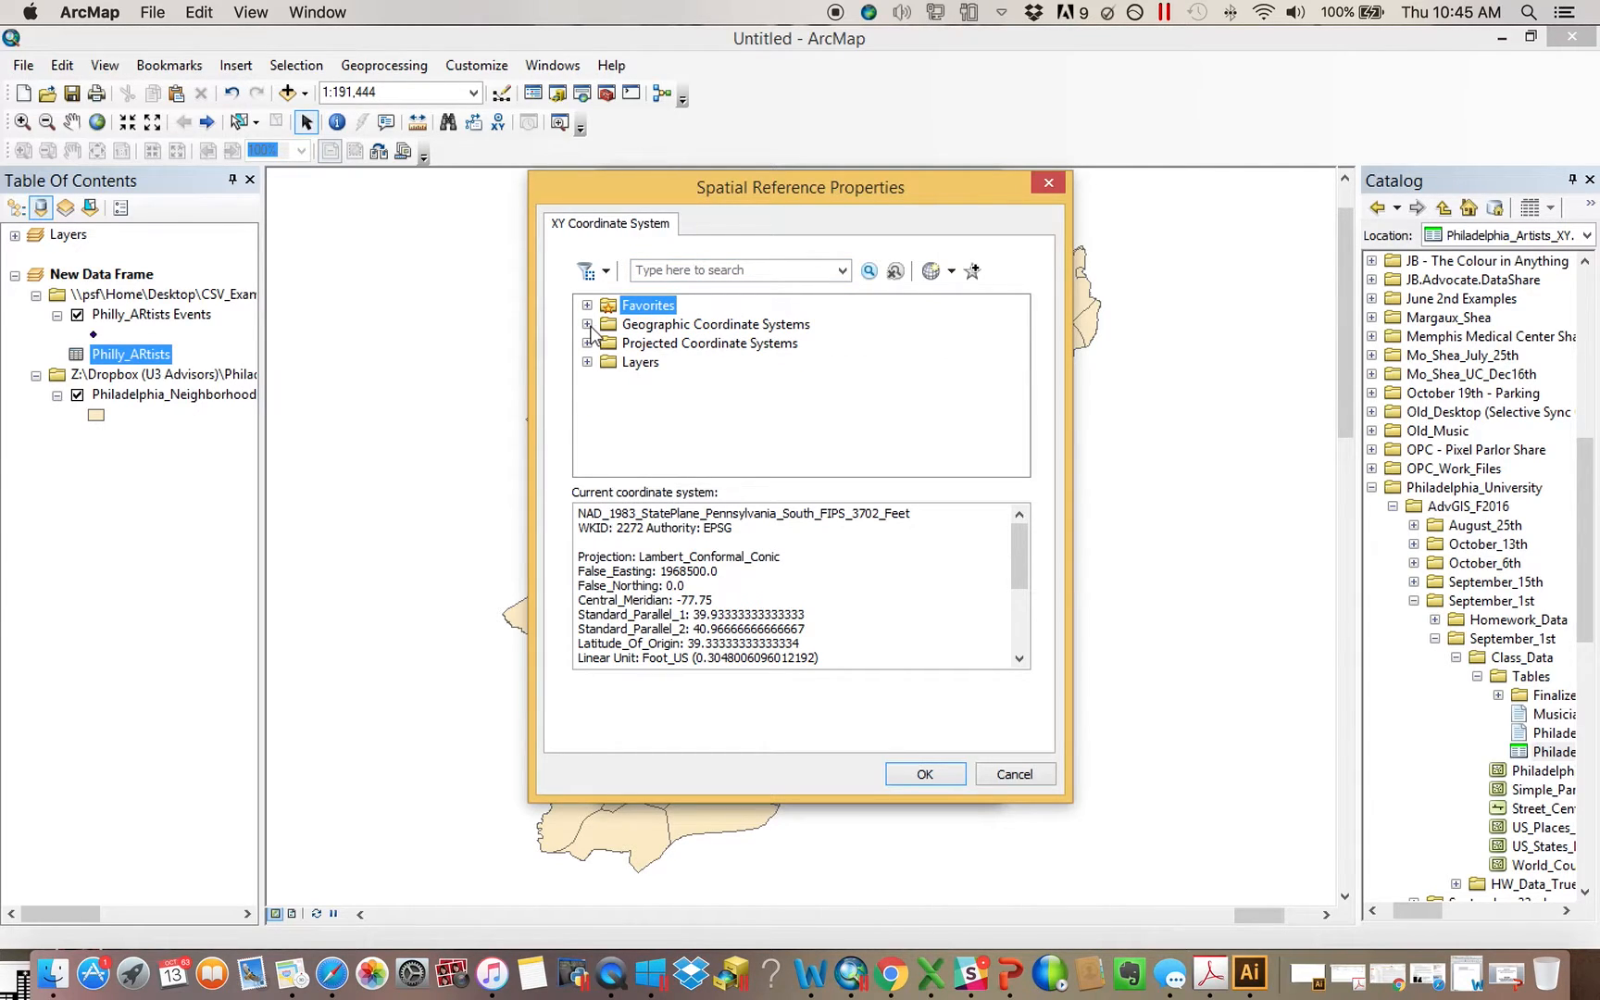
pyautogui.moveTo(1019, 547); pyautogui.dragTo(1018, 612)
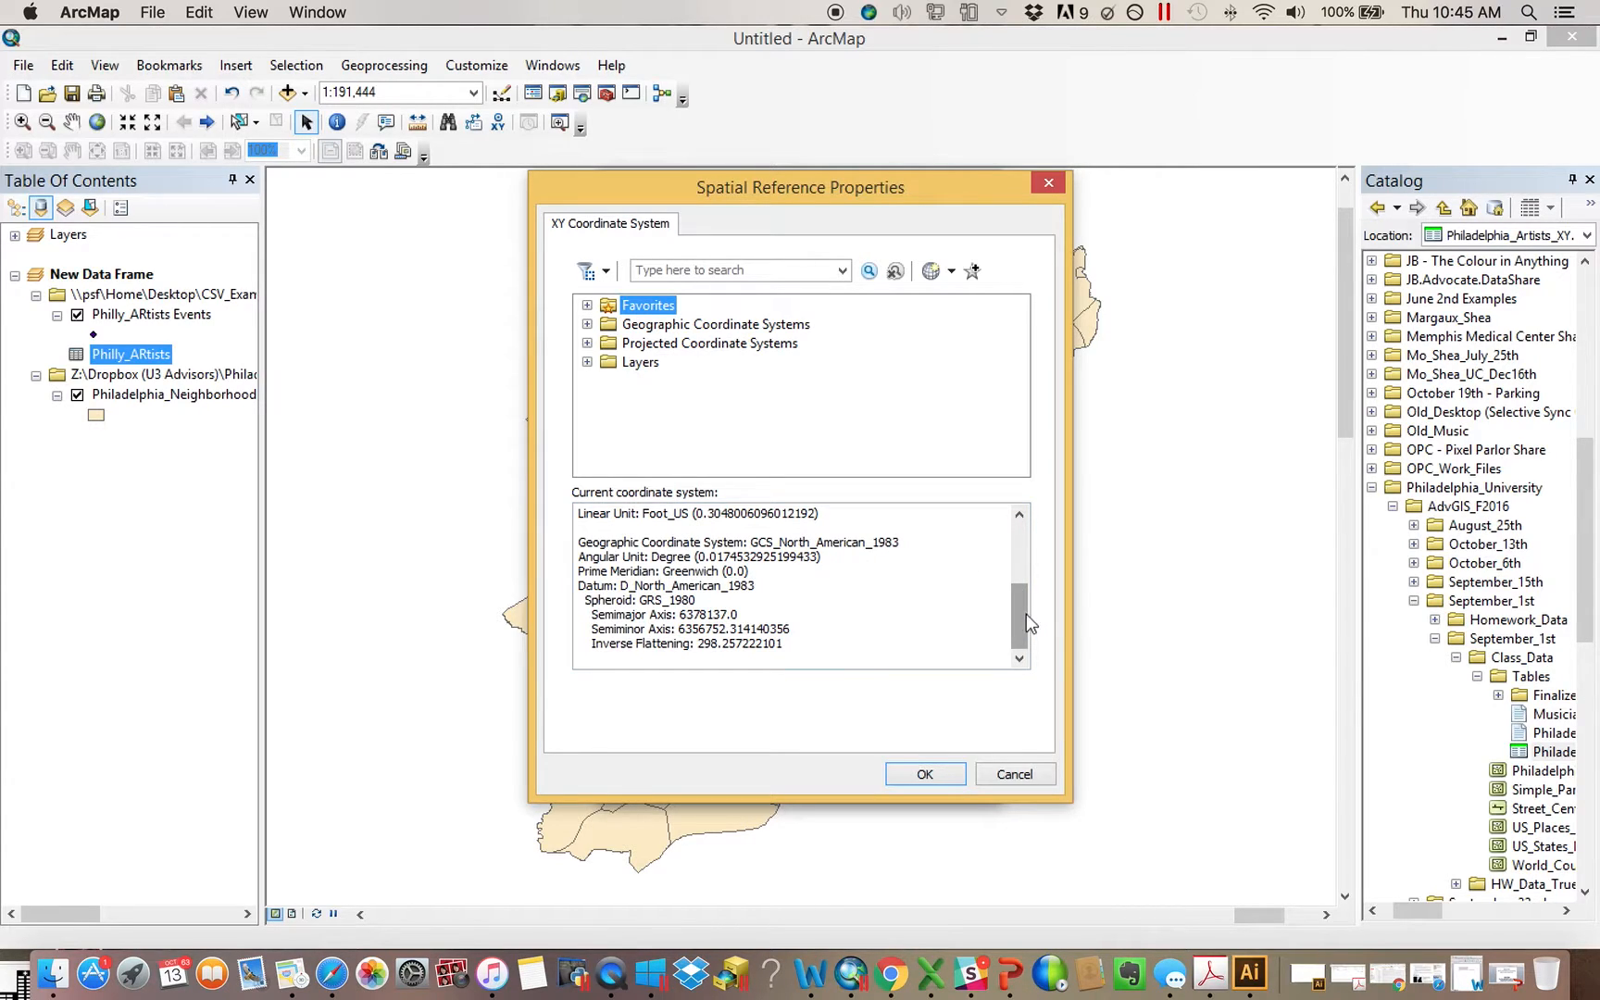
pyautogui.scroll(3, 1022, 589)
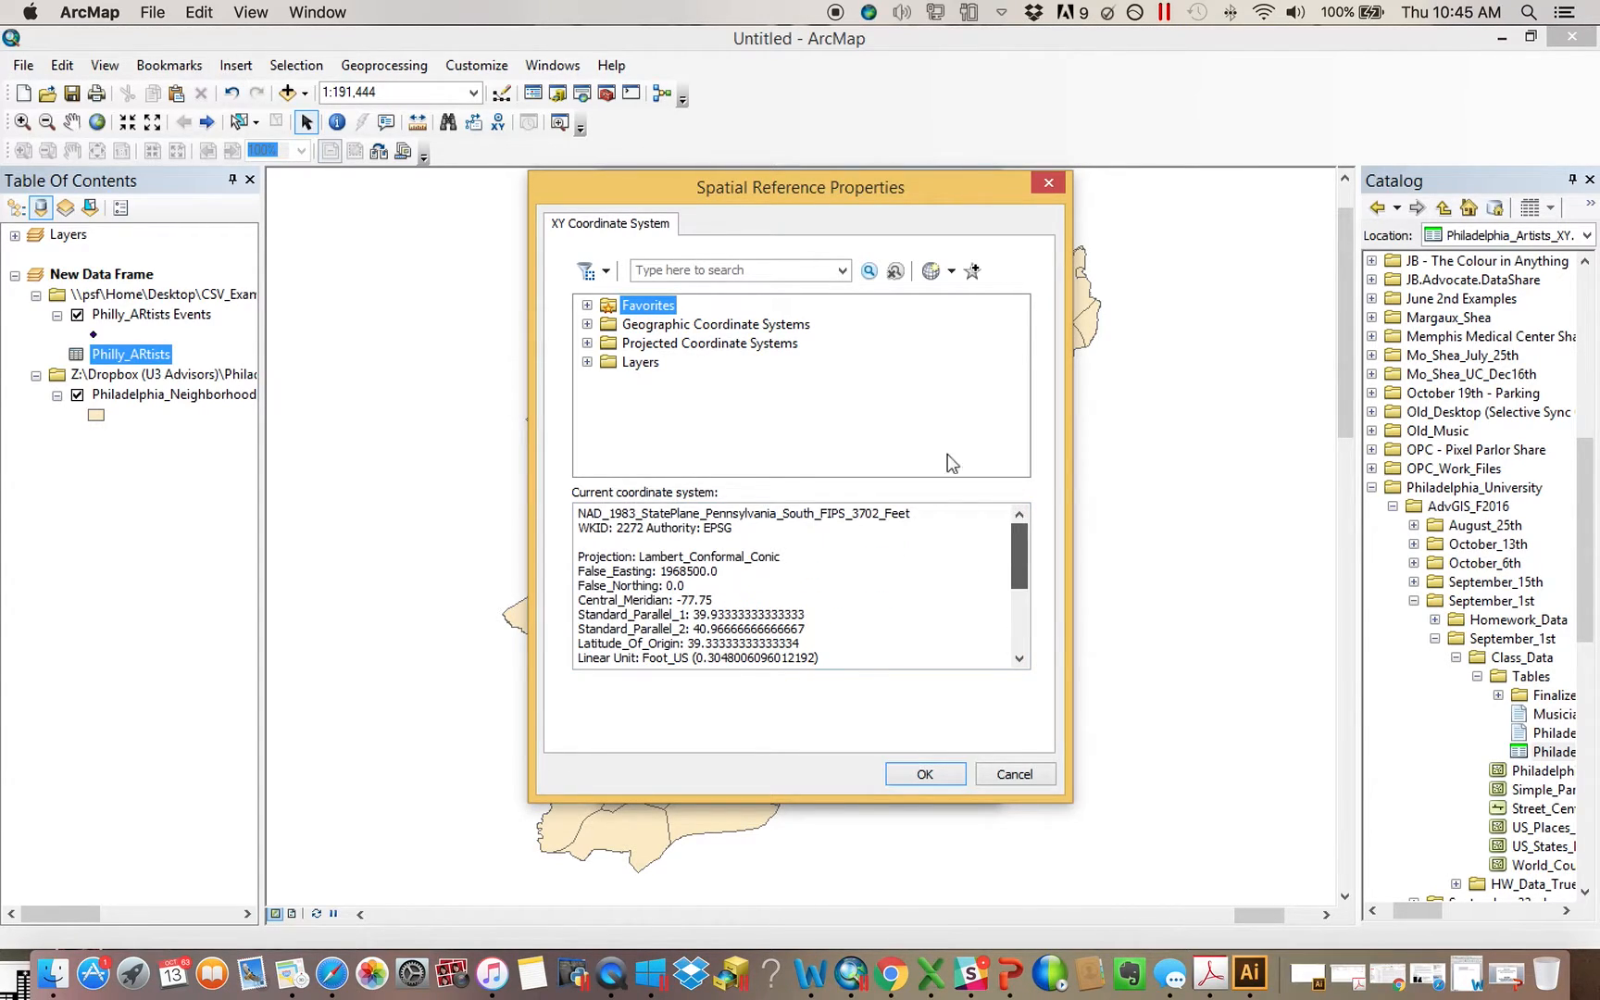
pyautogui.click(587, 324)
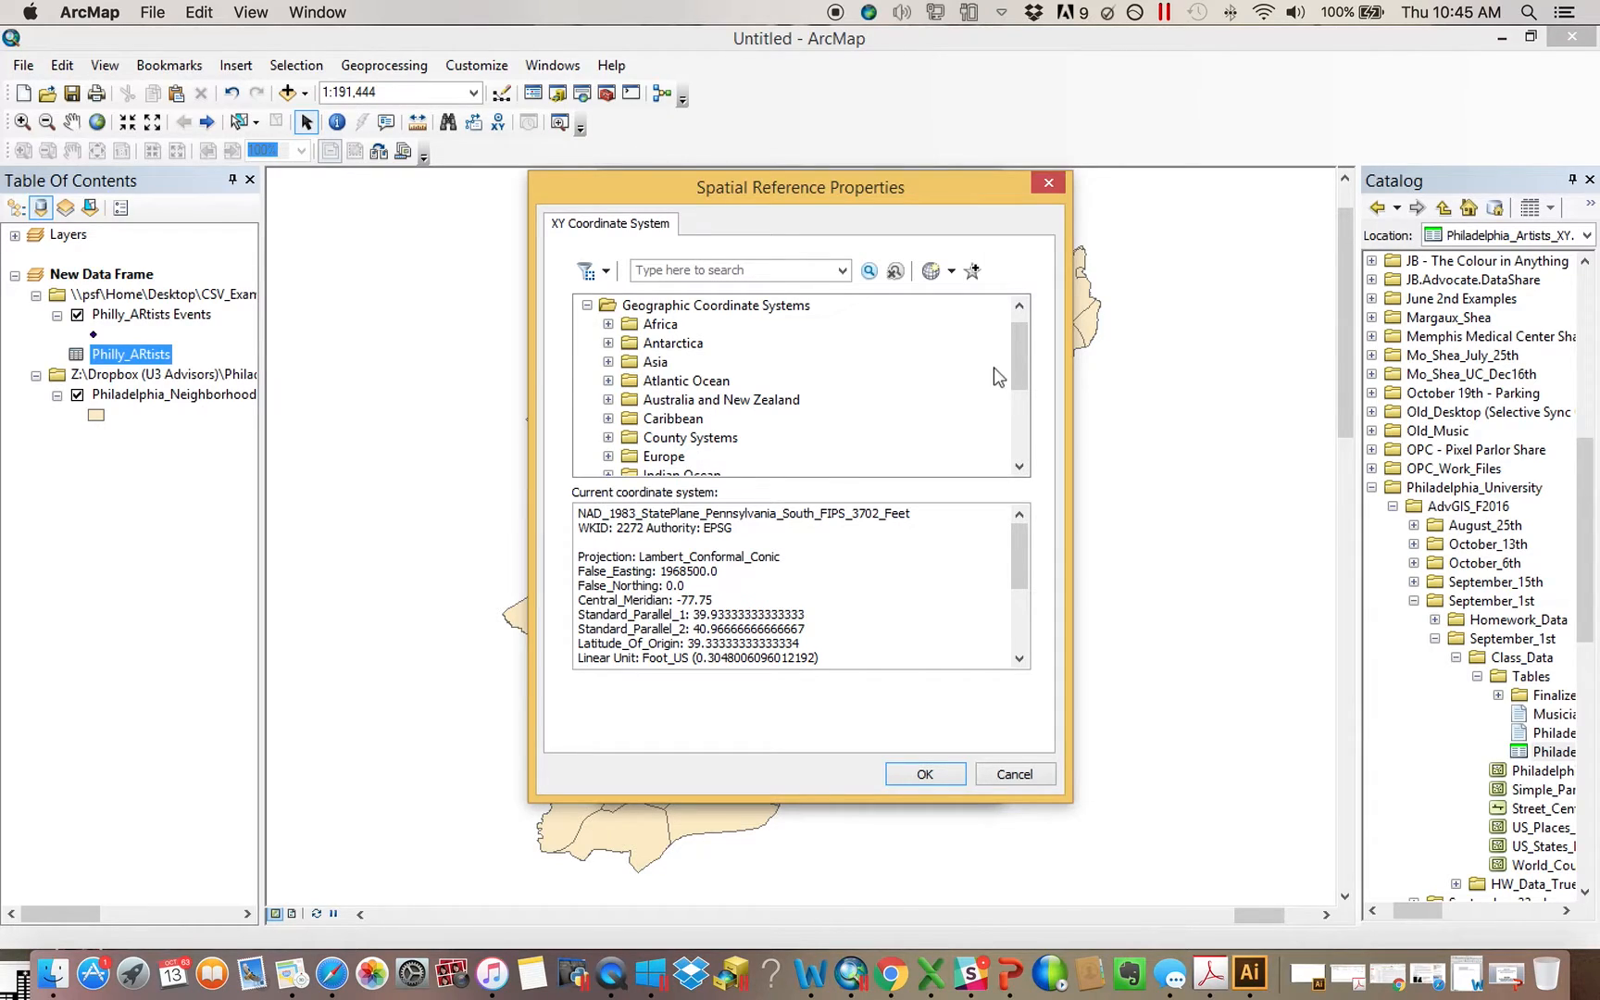
pyautogui.scroll(-2, 992, 378)
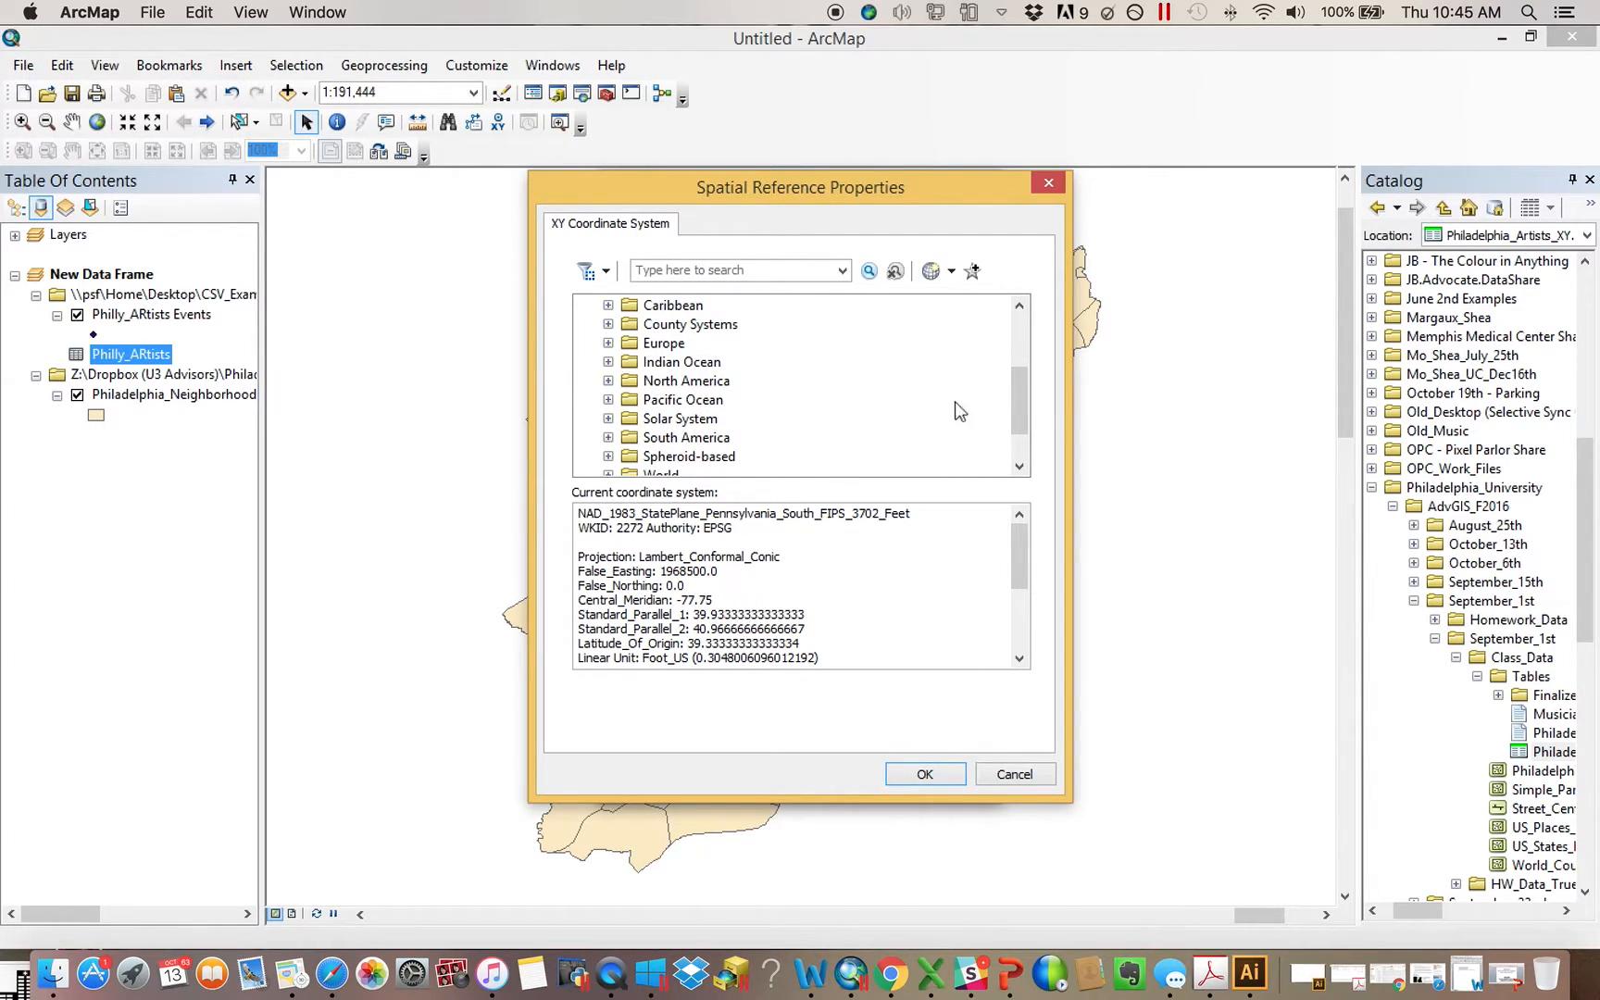
pyautogui.click(608, 380)
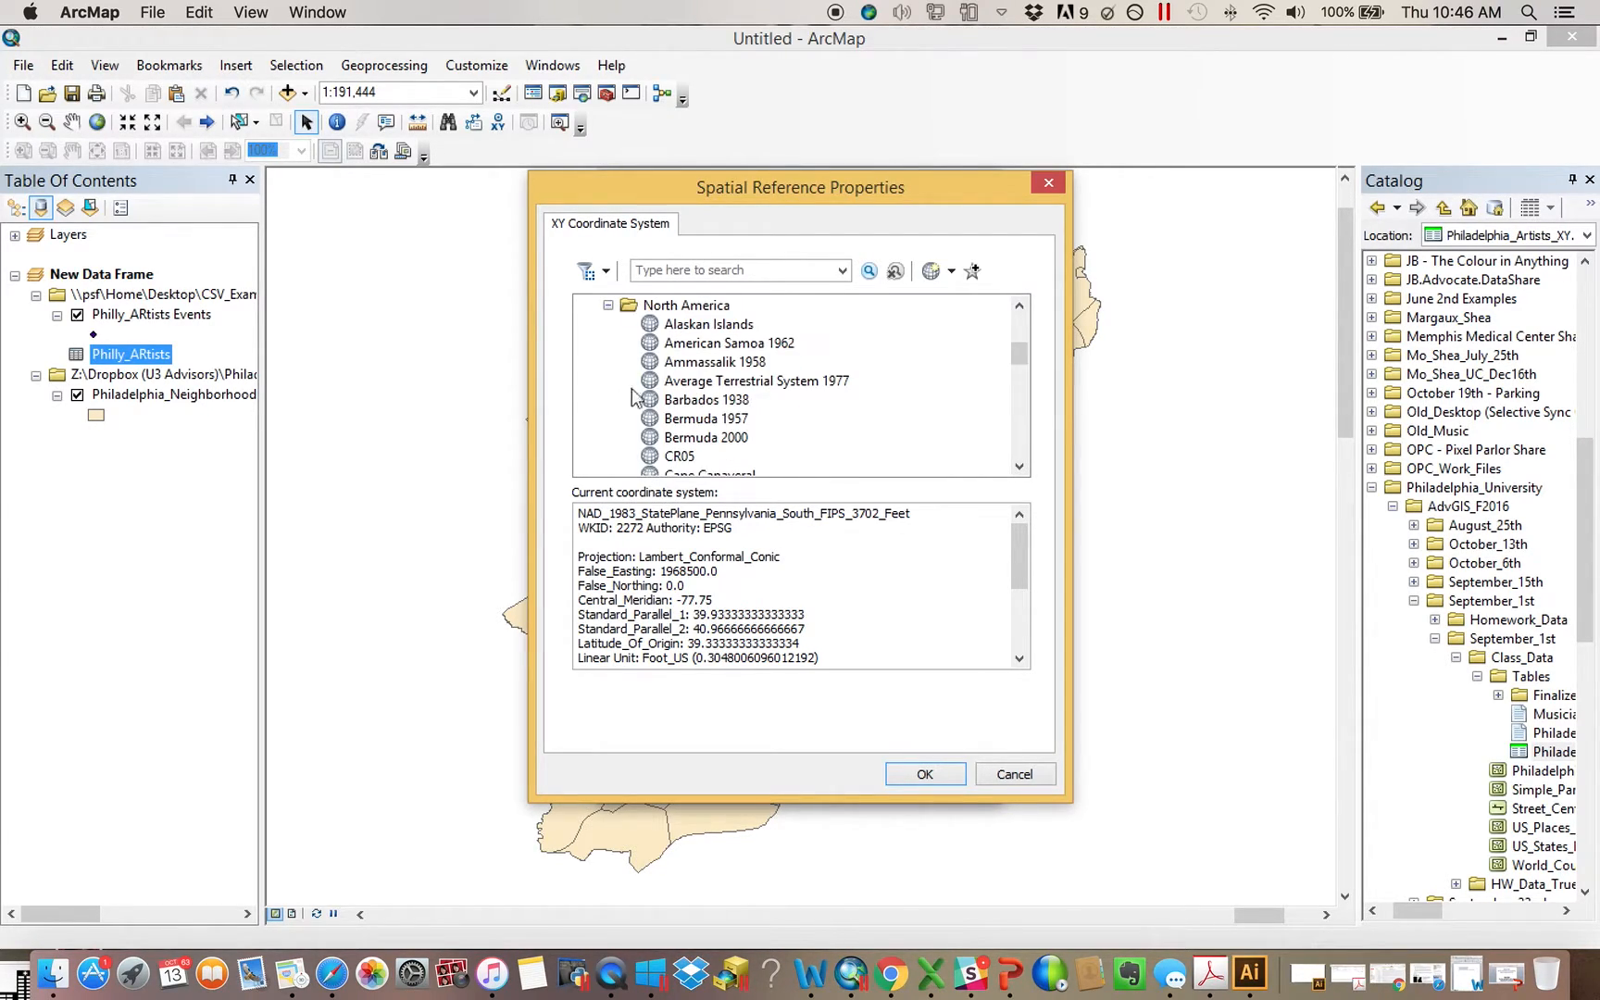
pyautogui.moveTo(1022, 351); pyautogui.dragTo(1022, 393)
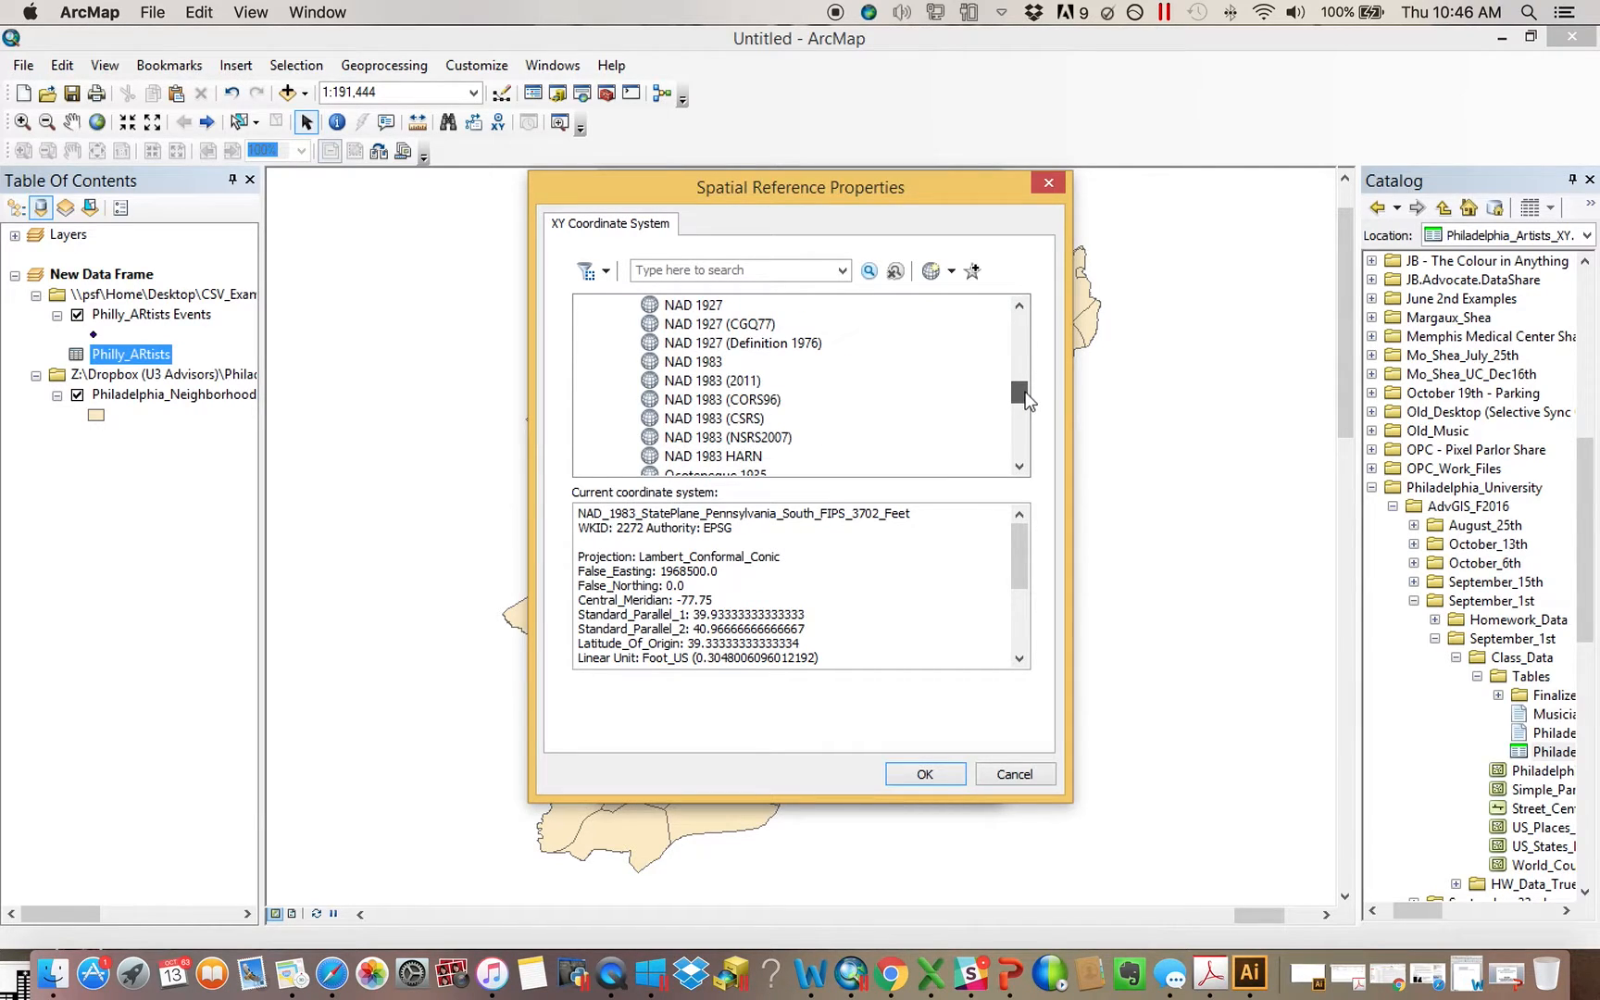
pyautogui.click(670, 362)
pyautogui.click(932, 782)
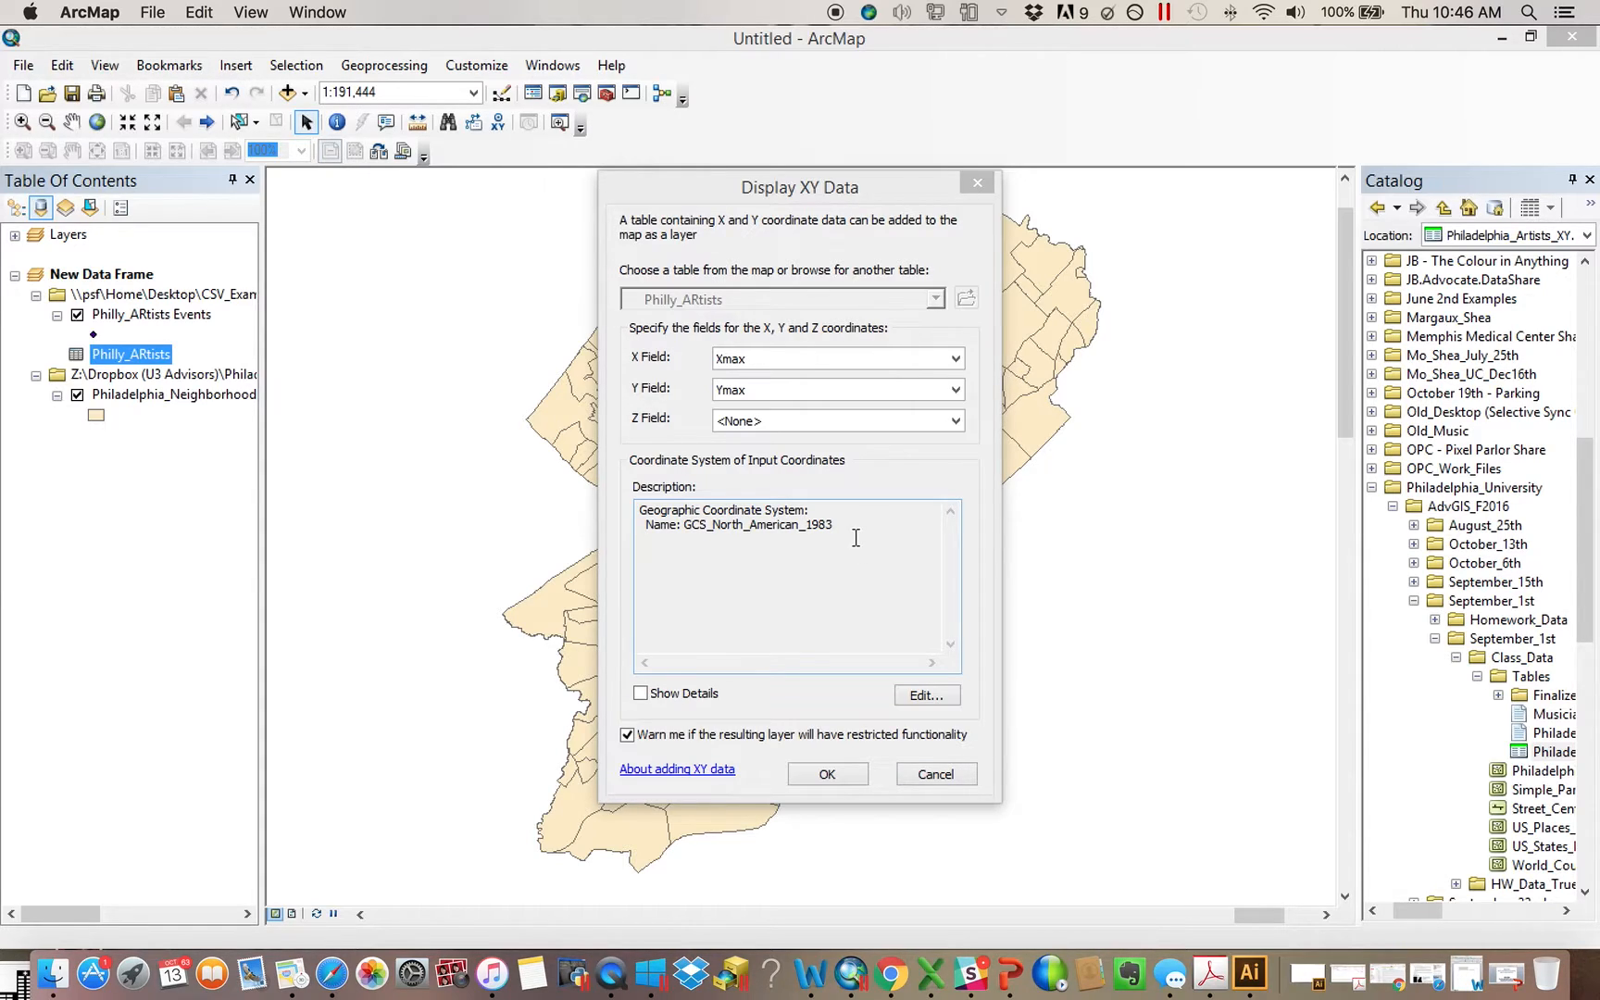
pyautogui.click(824, 775)
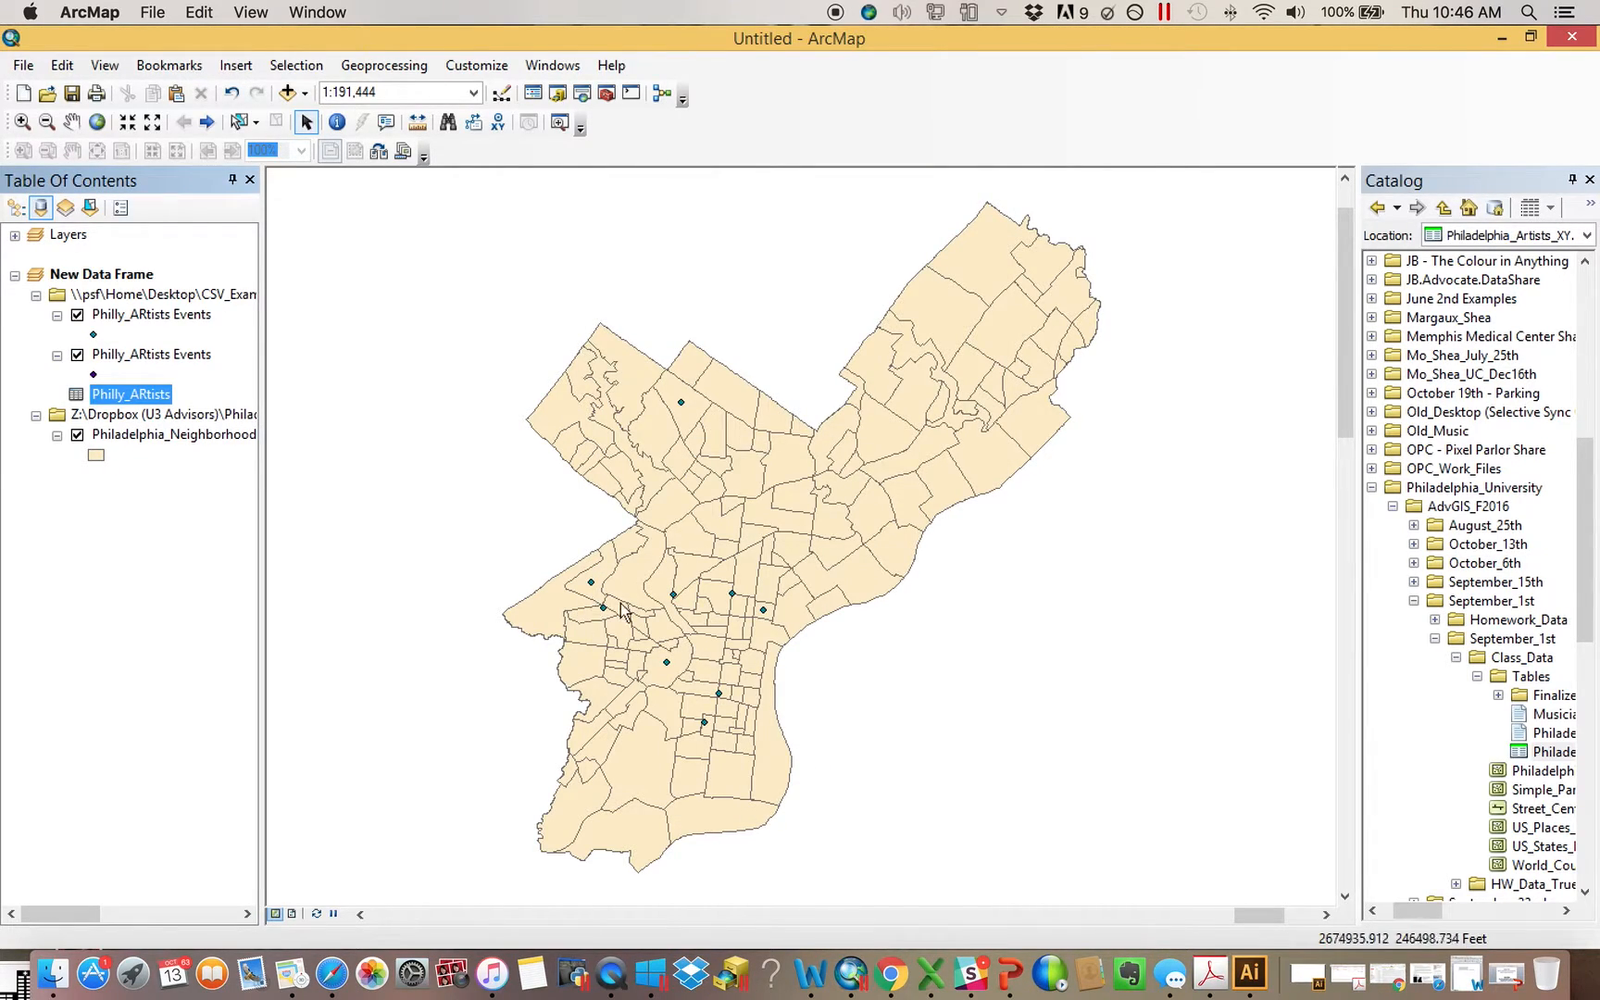
# Listing layers by drawing order, hide the older Philly_ARtists Events layer and set up exporting the newer one in the data frame's coordinate system
pyautogui.click(16, 207)
pyautogui.click(56, 335)
pyautogui.rightClick(153, 296)
pyautogui.moveTo(286, 683)
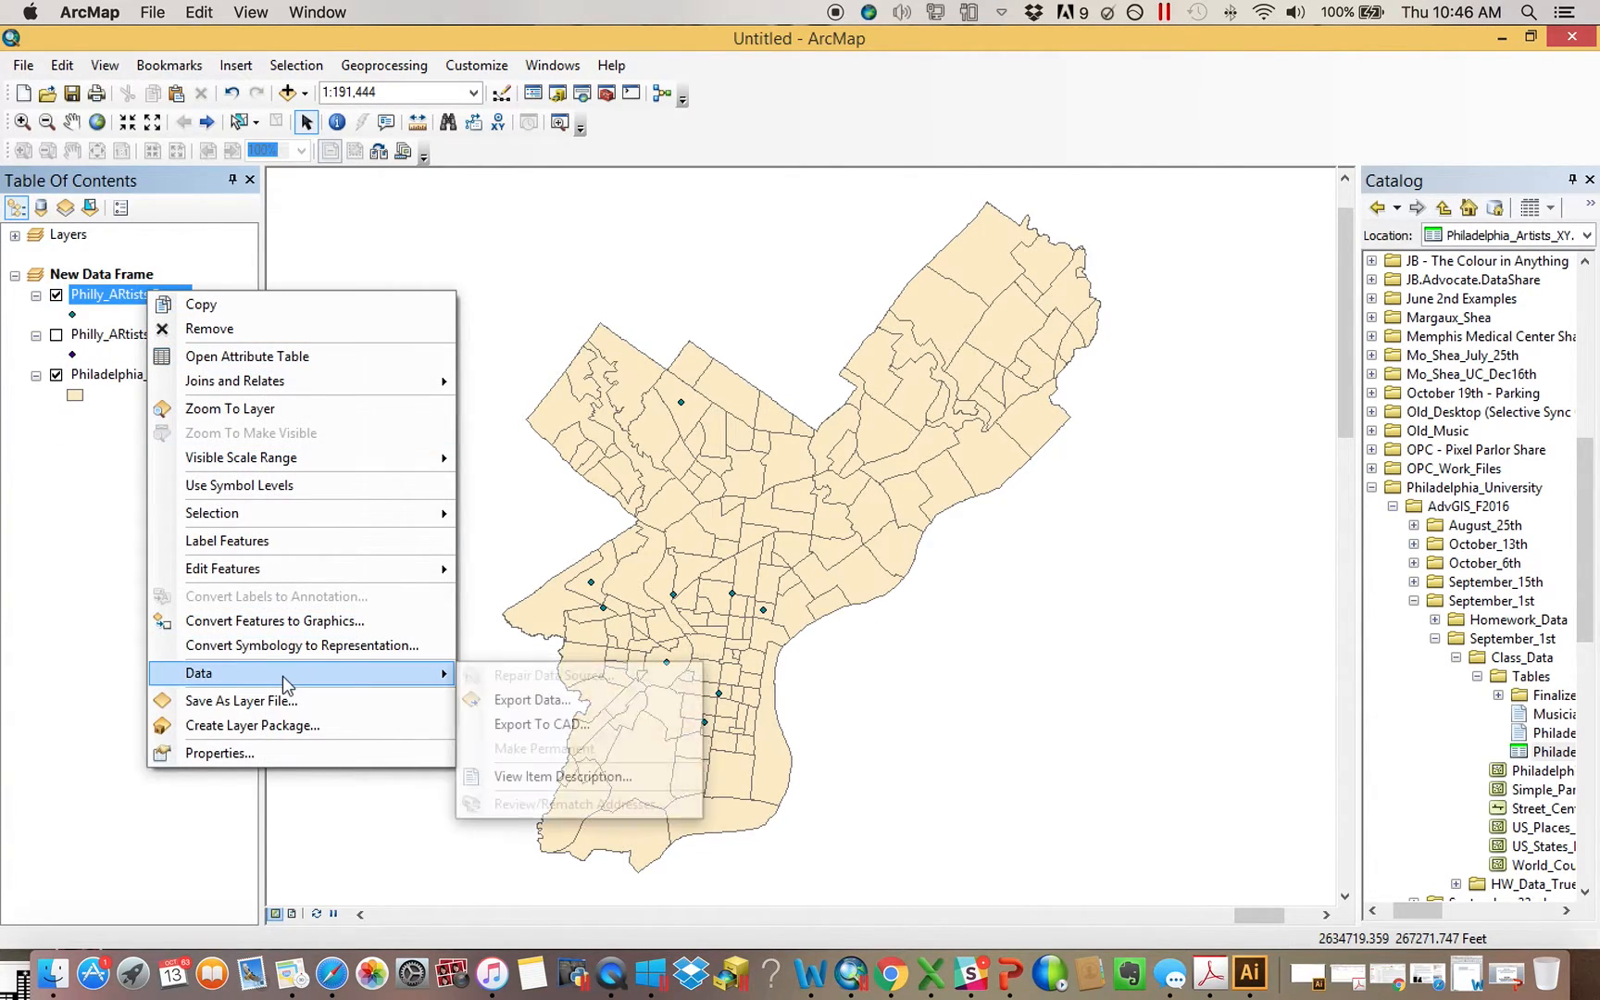
pyautogui.click(553, 704)
pyautogui.moveTo(814, 317); pyautogui.dragTo(1014, 281)
pyautogui.click(887, 405)
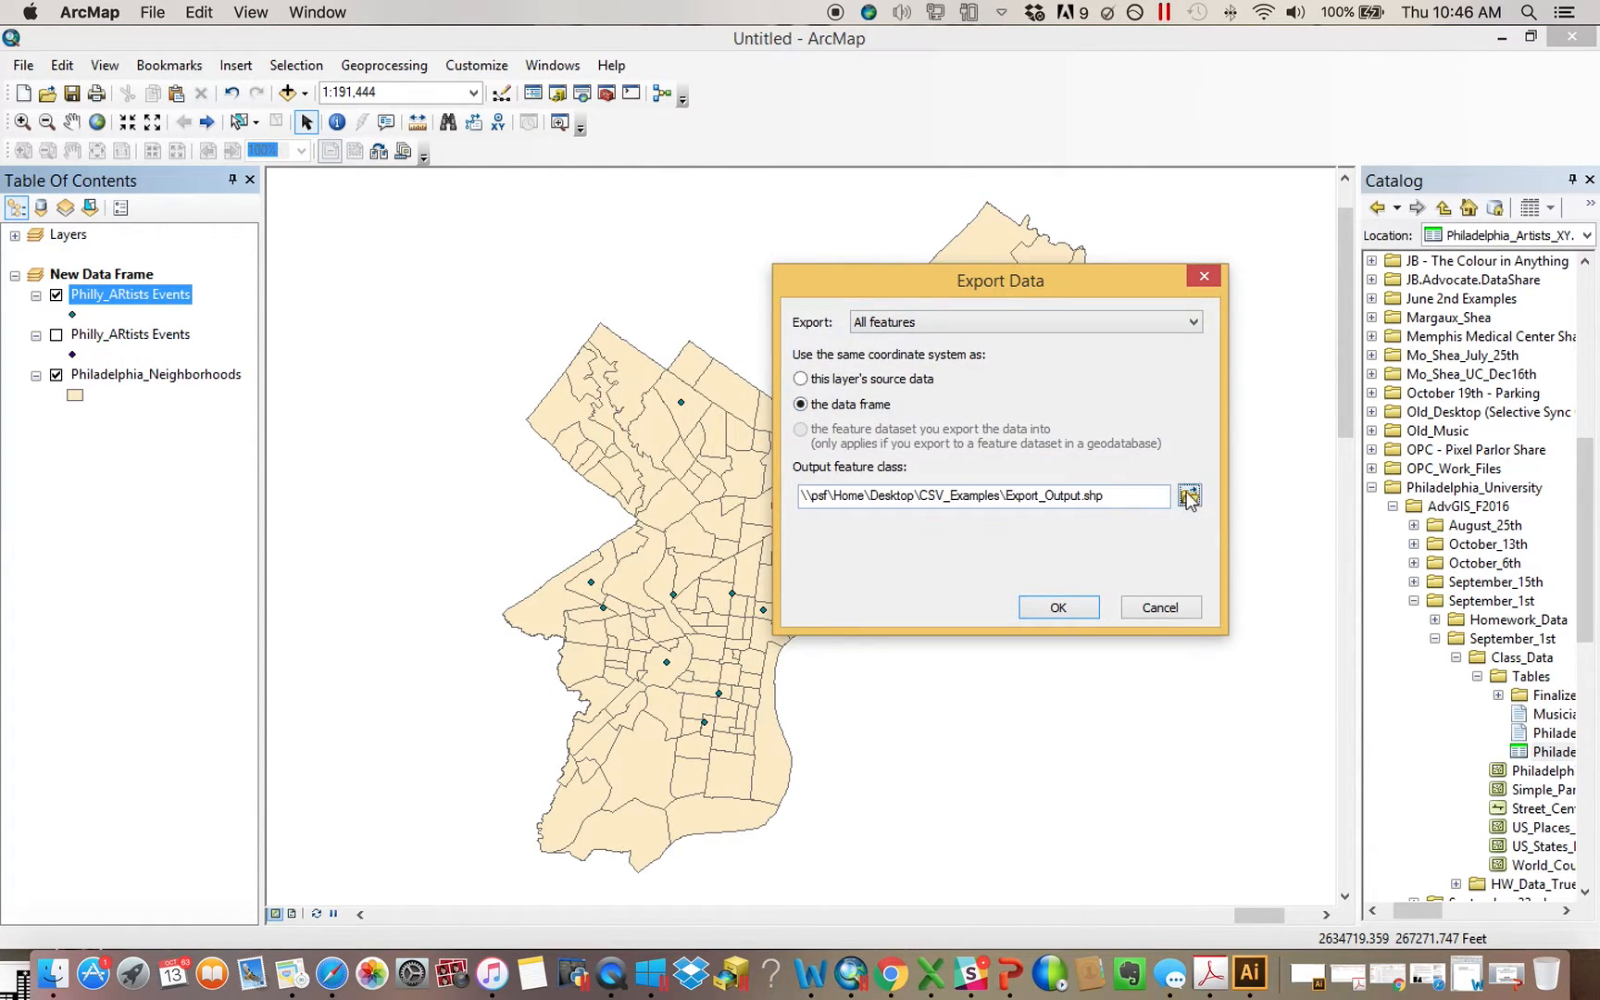
pyautogui.click(1189, 498)
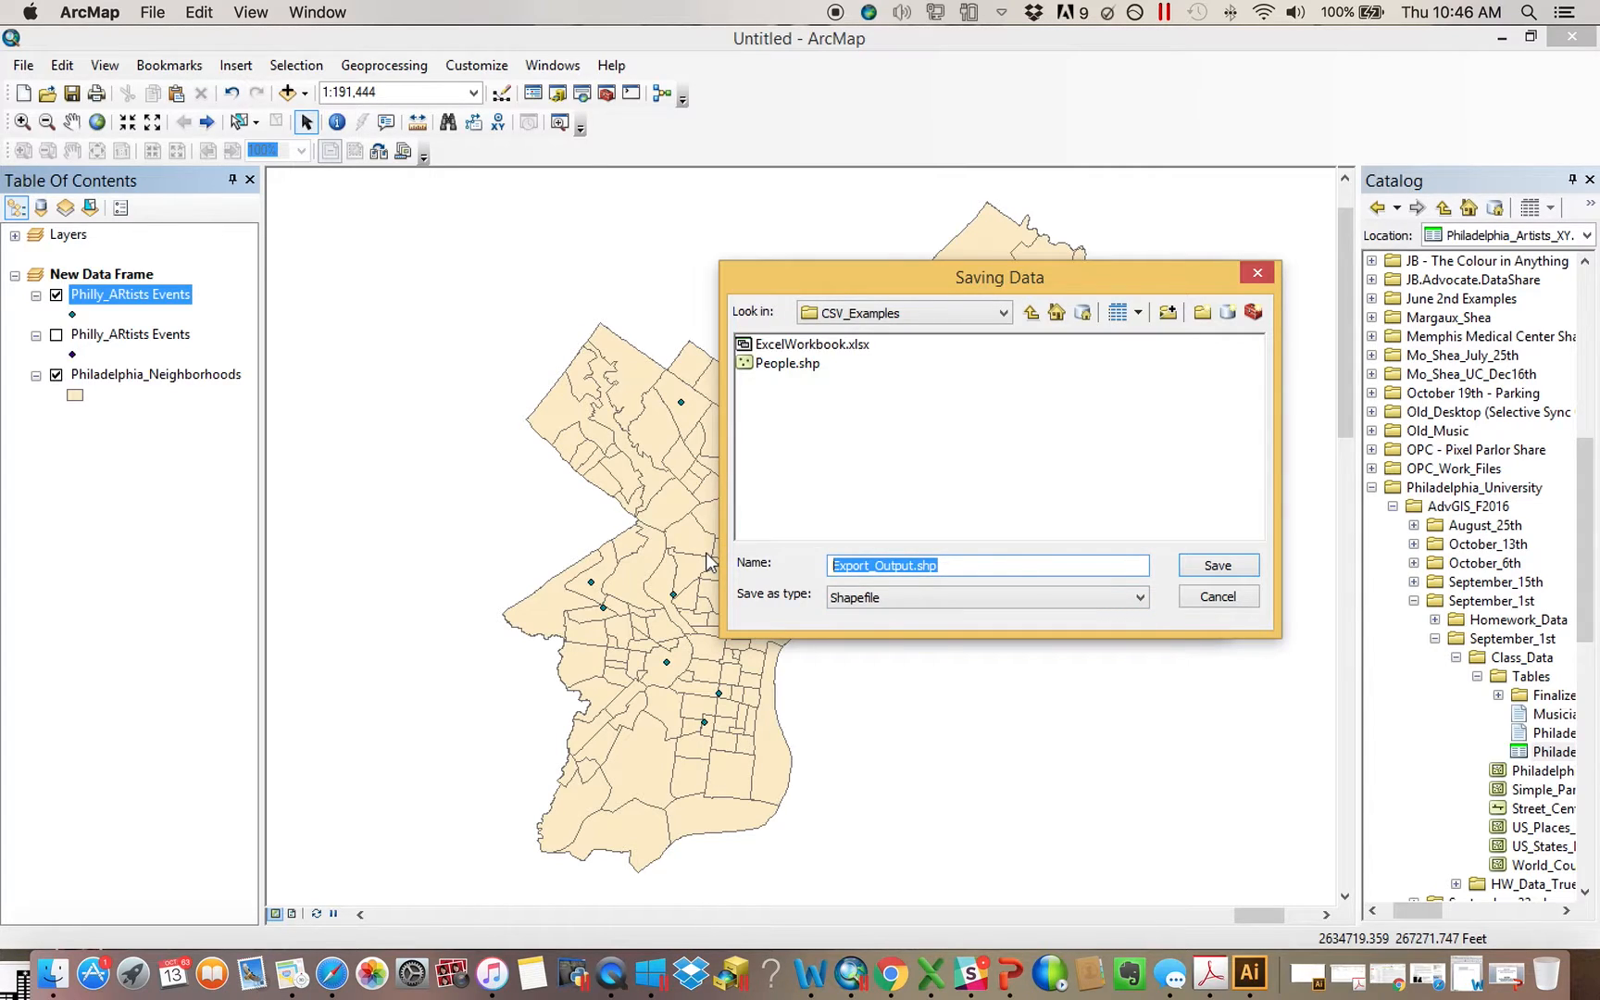
# Try to save the exported shapefile under the name Philly_ARtists in the CSV_Examples folder
pyautogui.write('Philly_ARtists')
pyautogui.press('Return')
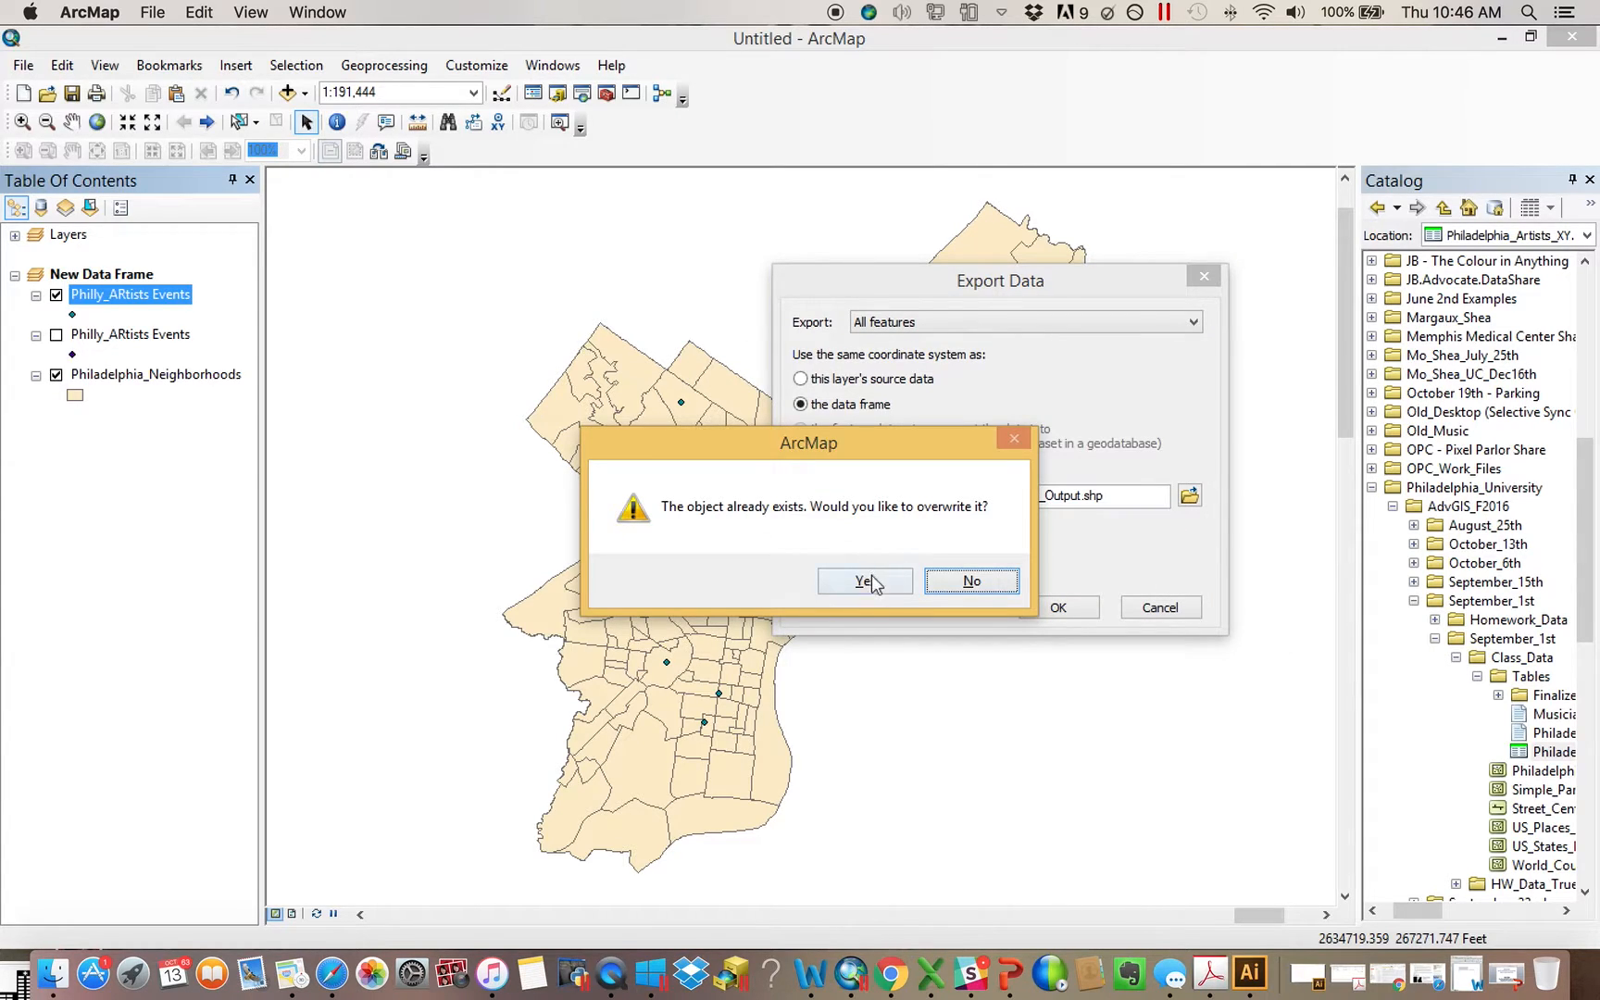
pyautogui.click(970, 581)
# Export the events as the shapefile MyArtists in CSV_Examples, add it to the map, and hide the source Philly_ARtists Events layer
pyautogui.moveTo(996, 565); pyautogui.dragTo(692, 564)
pyautogui.write('MyArtists')
pyautogui.press('Return')
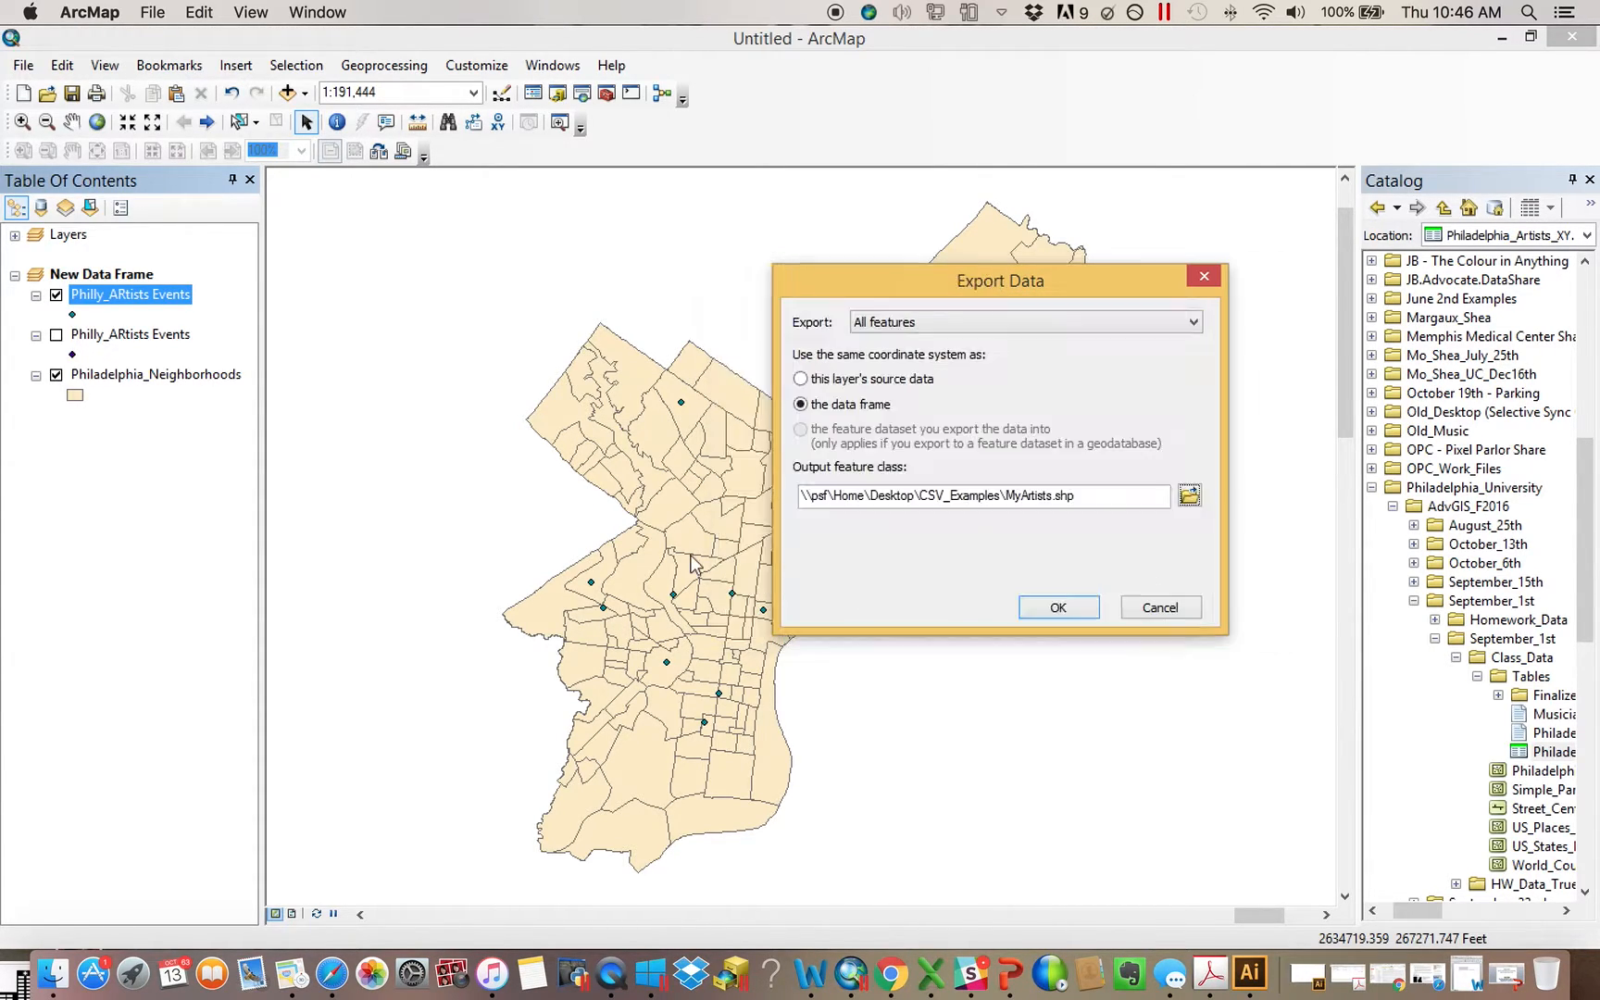
pyautogui.click(1053, 607)
pyautogui.click(880, 587)
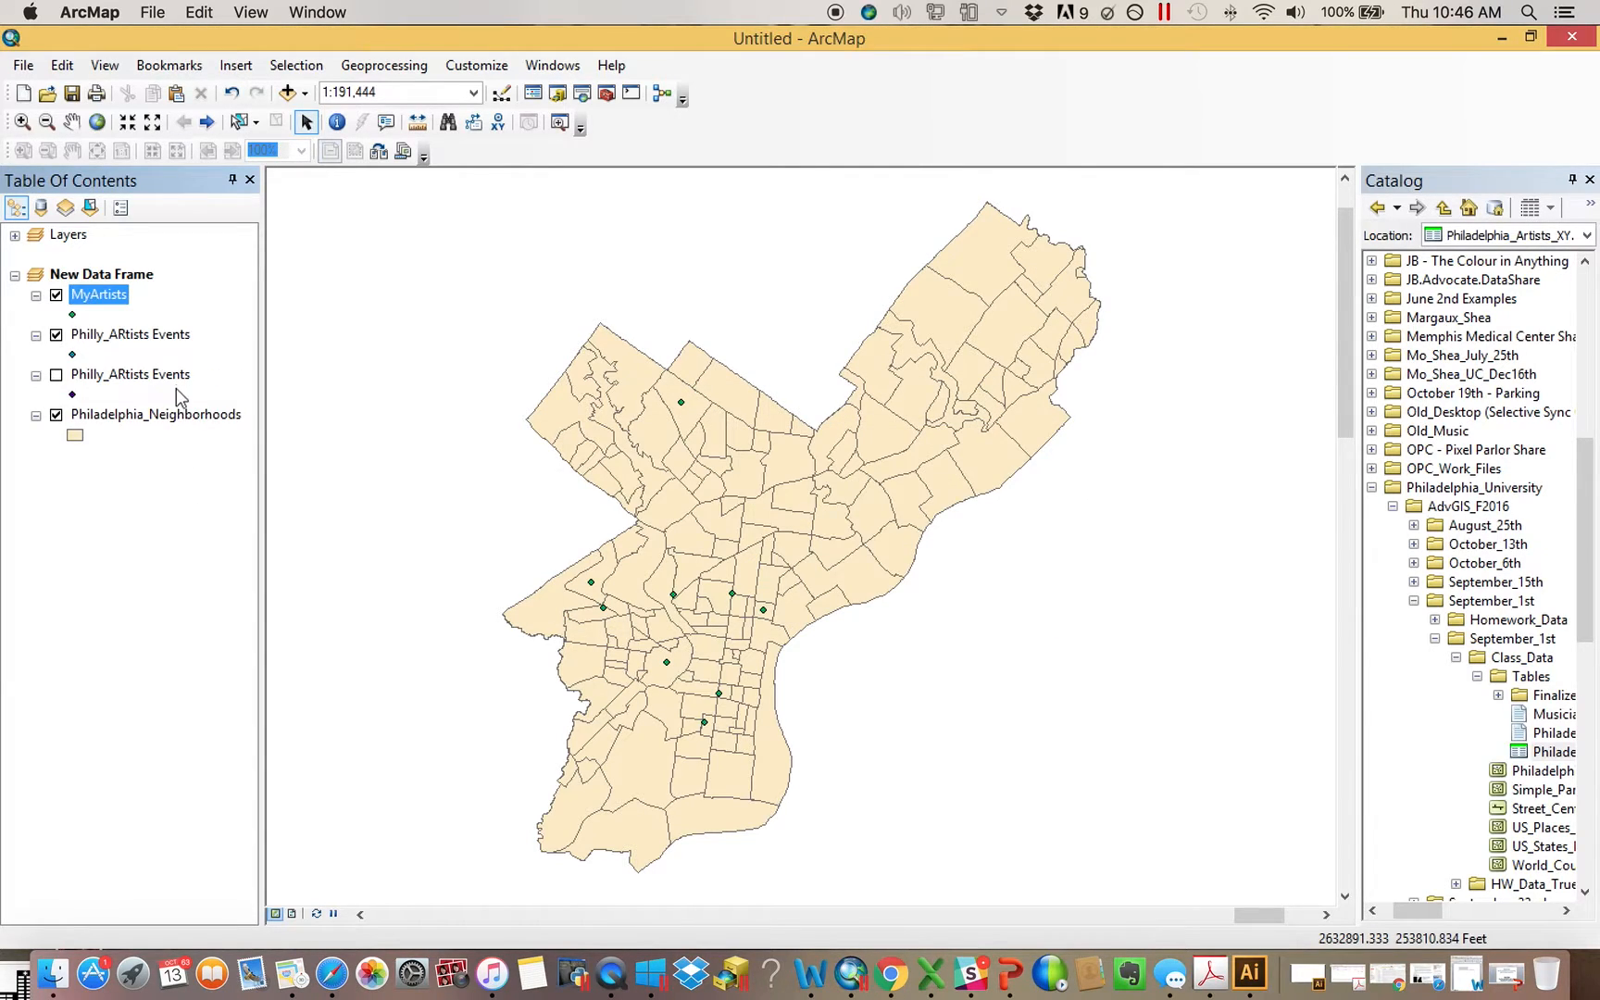
pyautogui.click(55, 335)
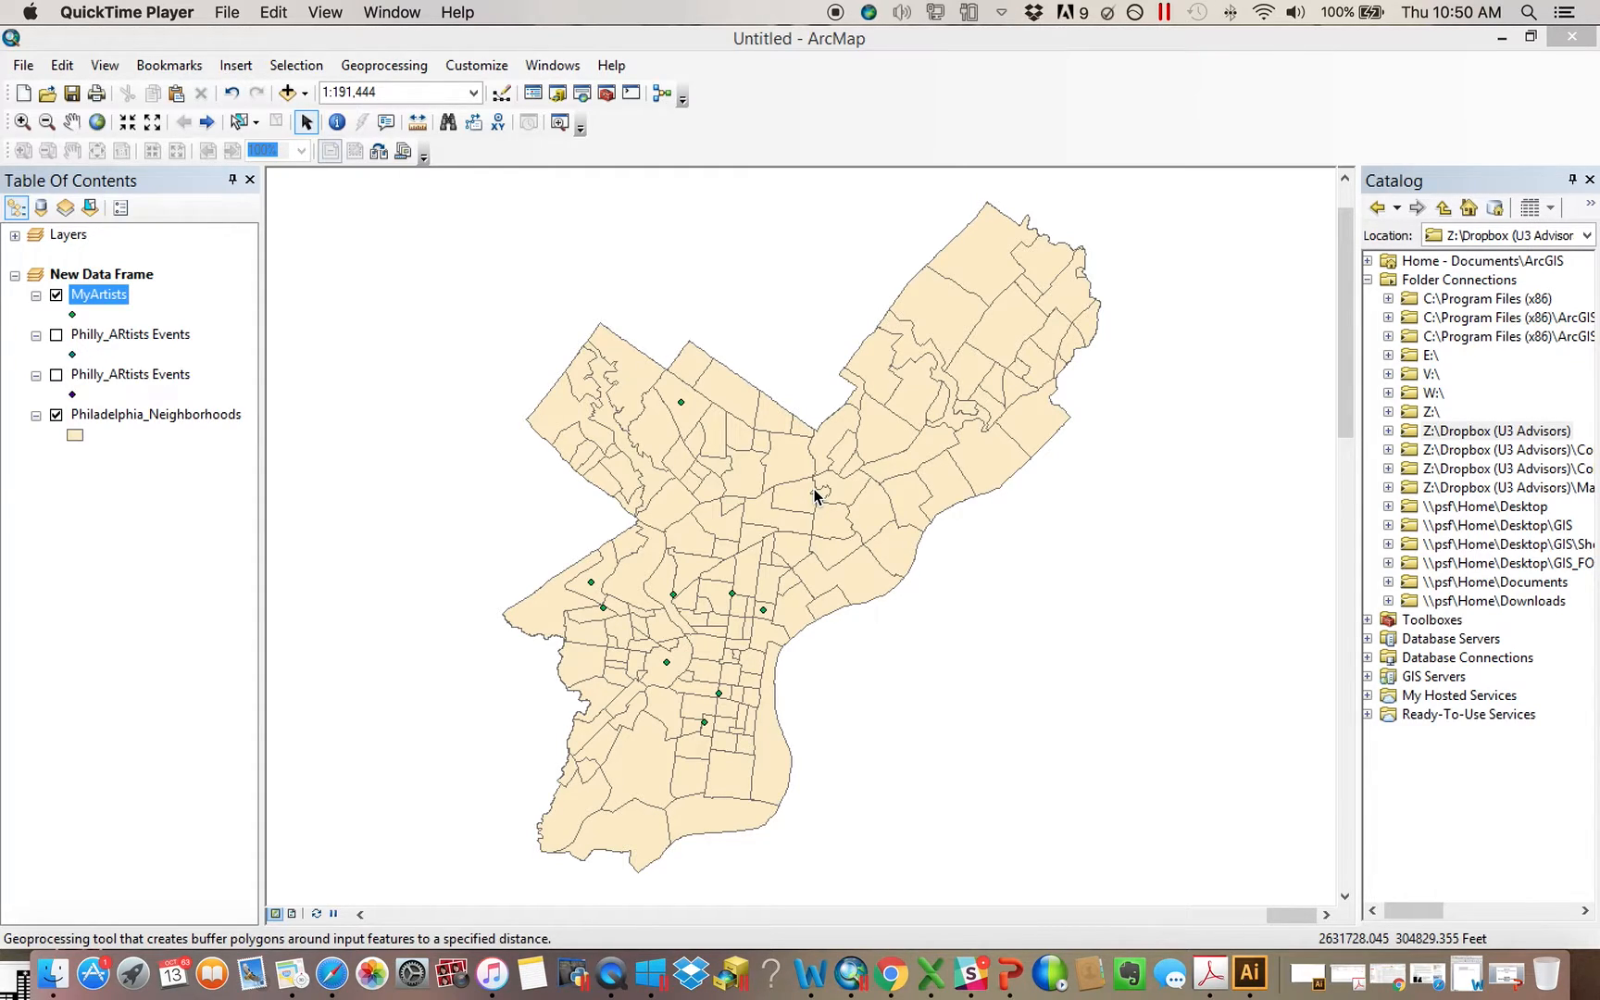
# Buffer the MyArtists layer by 1000 feet, keeping the default output feature class MyArtists_Buffer1 in Default1.gdb
pyautogui.click(606, 93)
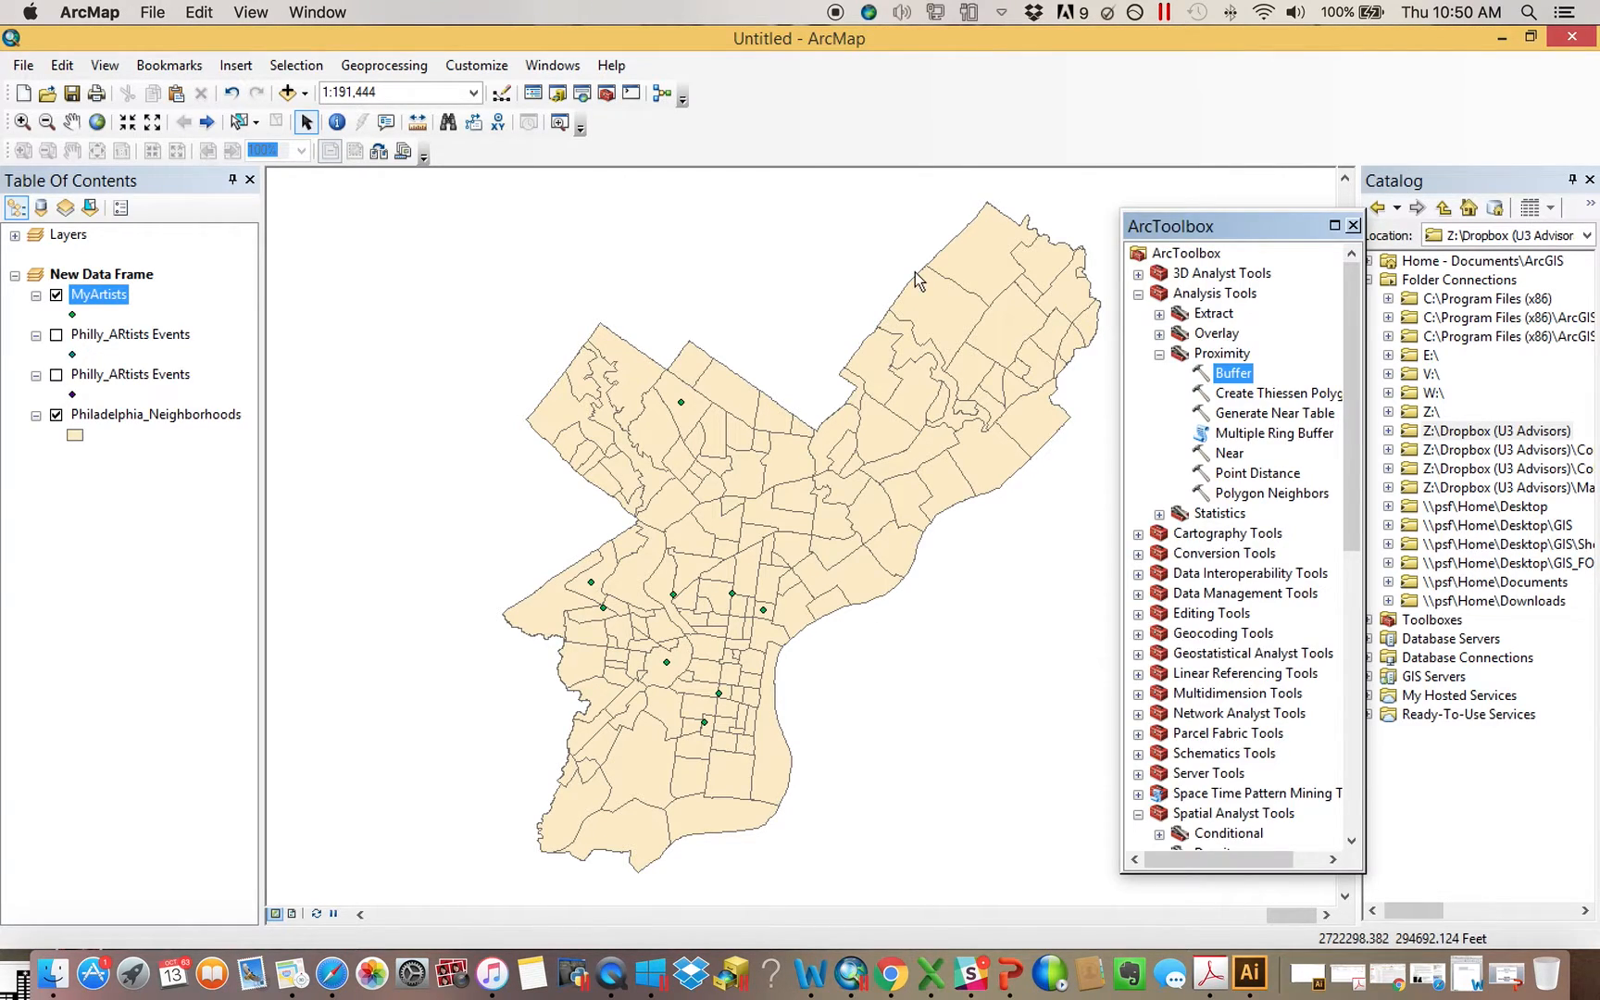
pyautogui.doubleClick(1245, 376)
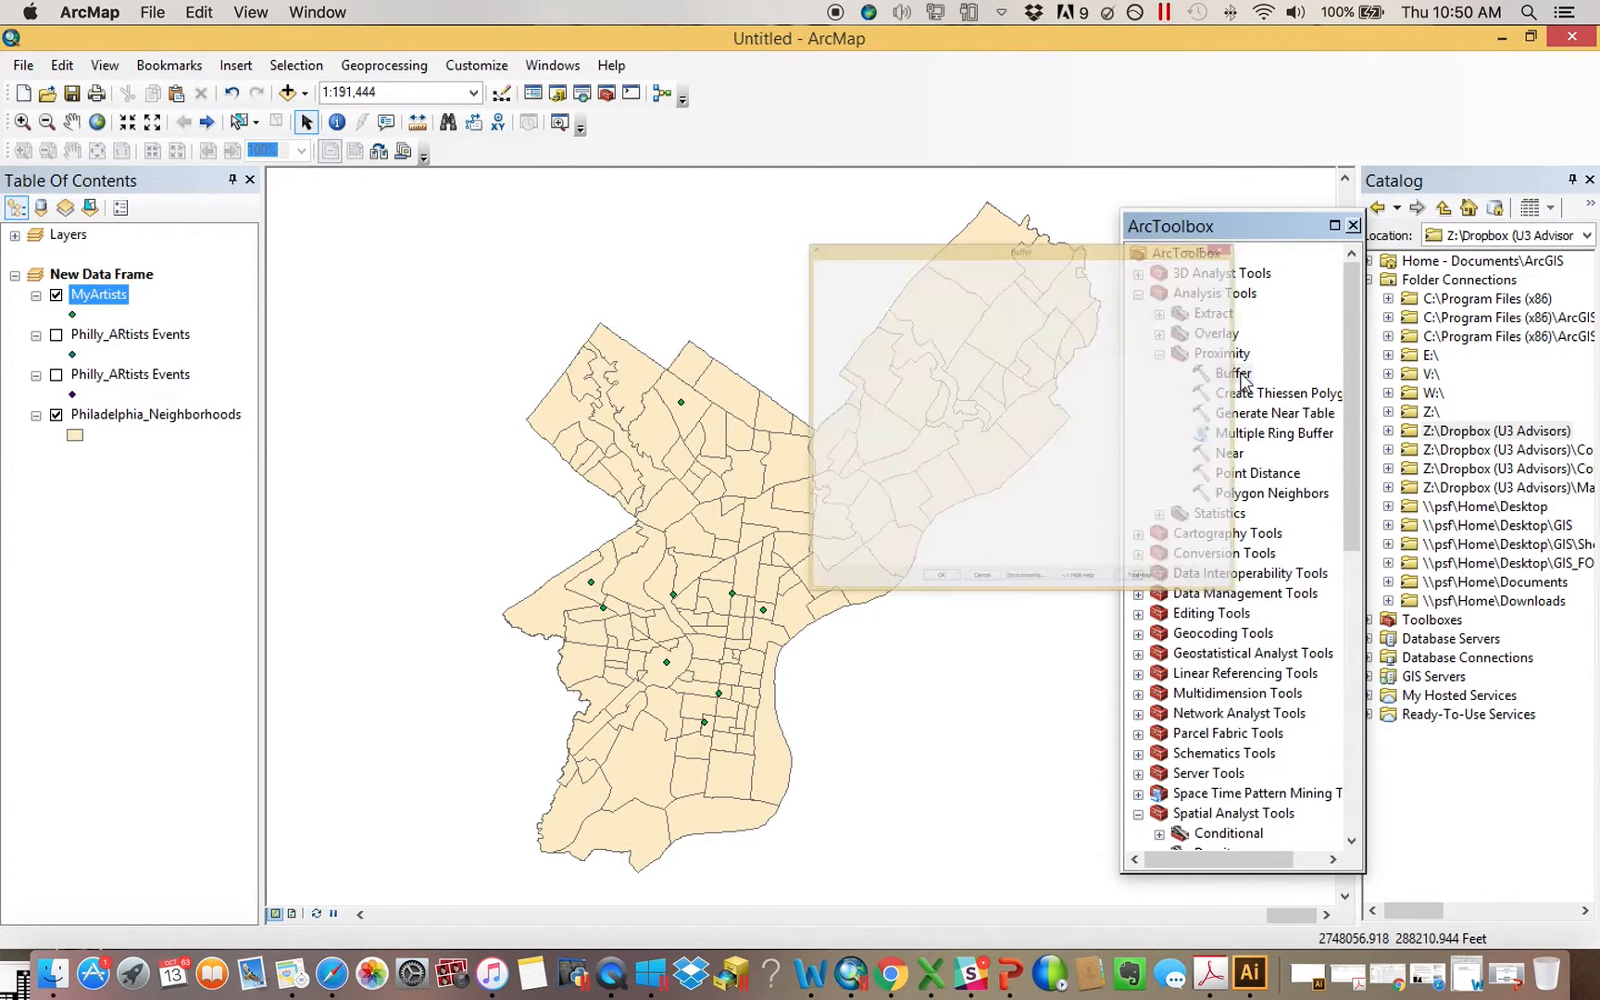
pyautogui.click(107, 302)
pyautogui.moveTo(767, 117); pyautogui.dragTo(769, 120)
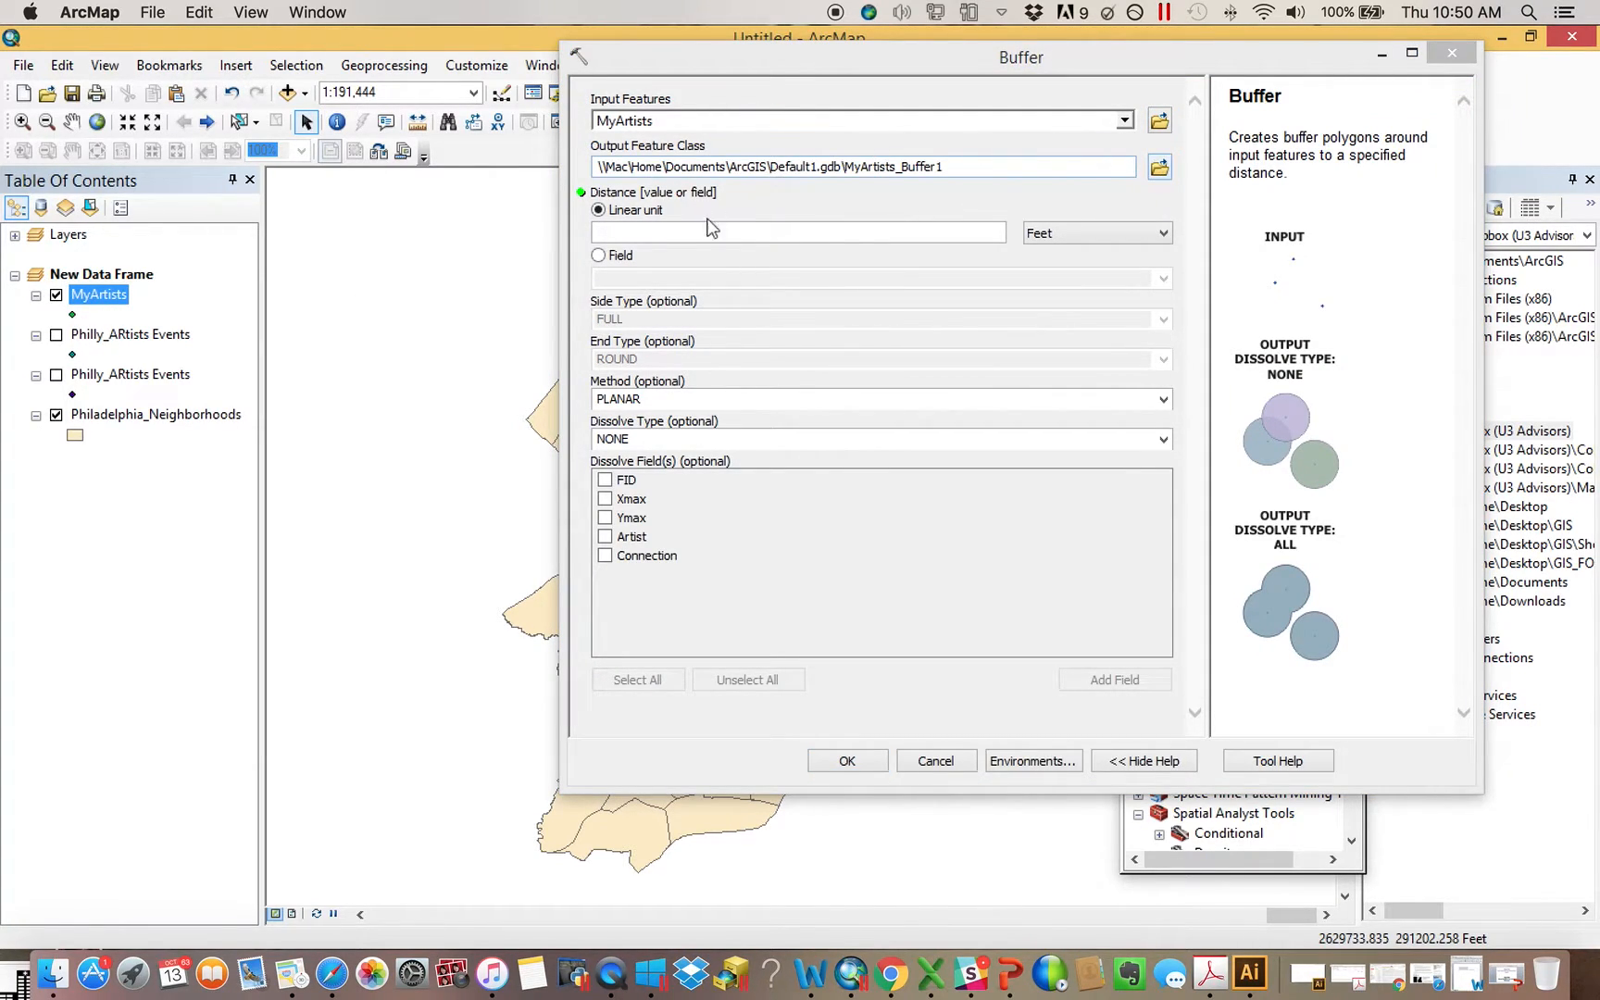
pyautogui.click(796, 233)
pyautogui.write('1000')
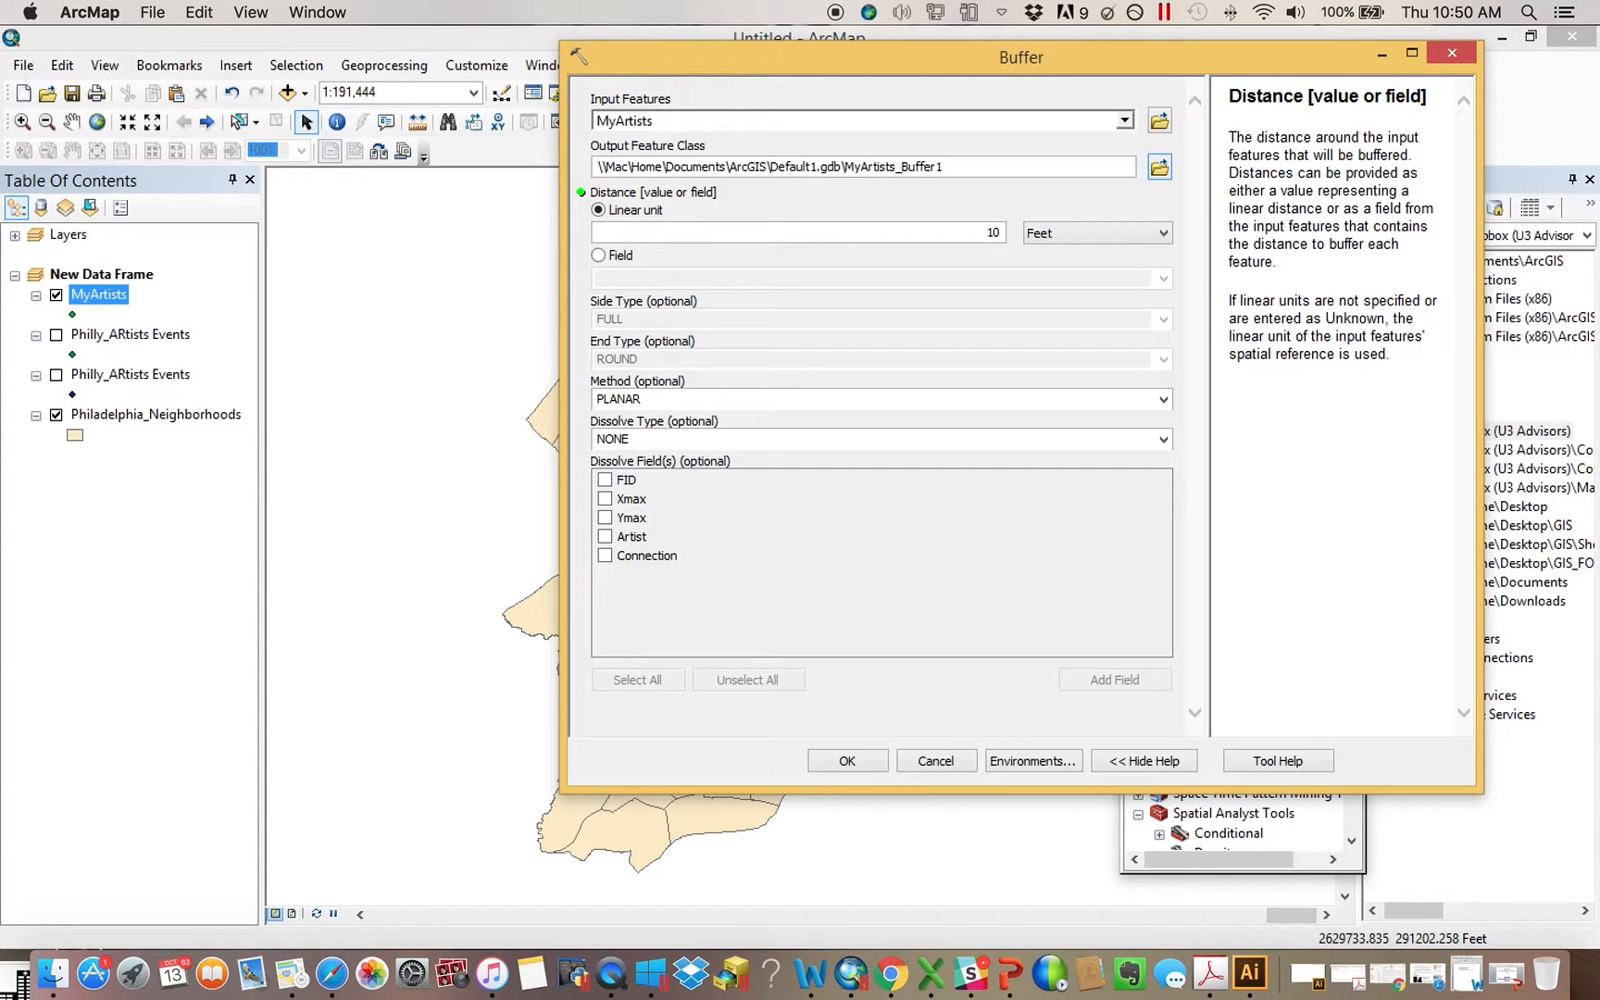
pyautogui.click(860, 761)
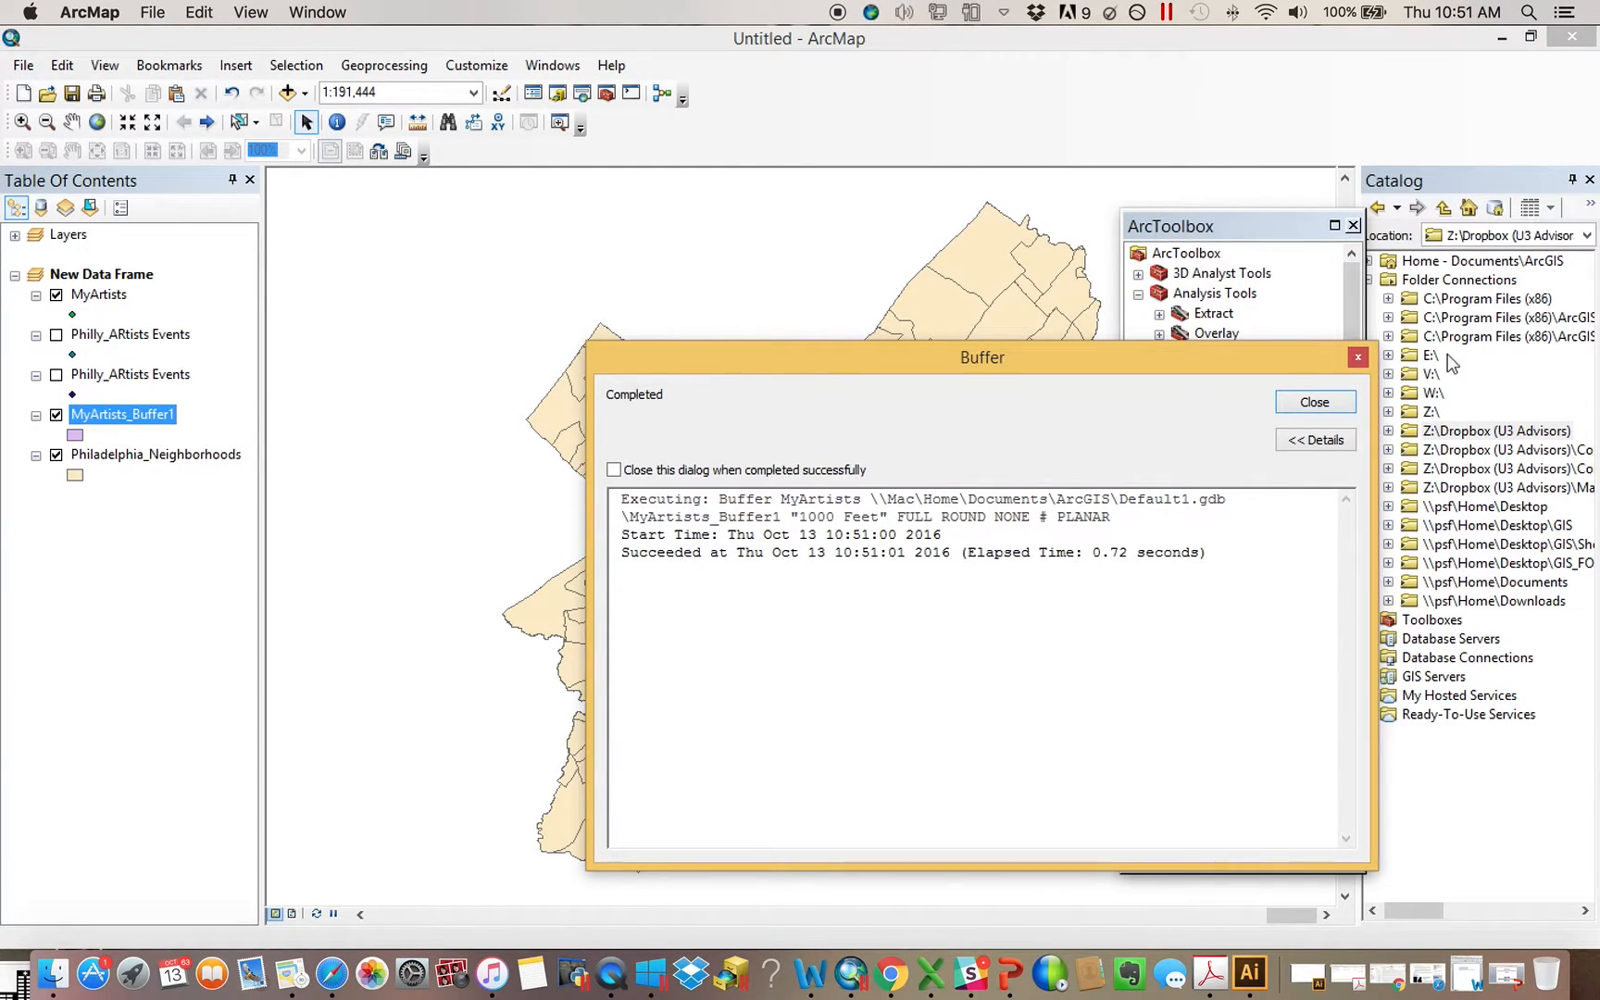
pyautogui.click(1315, 402)
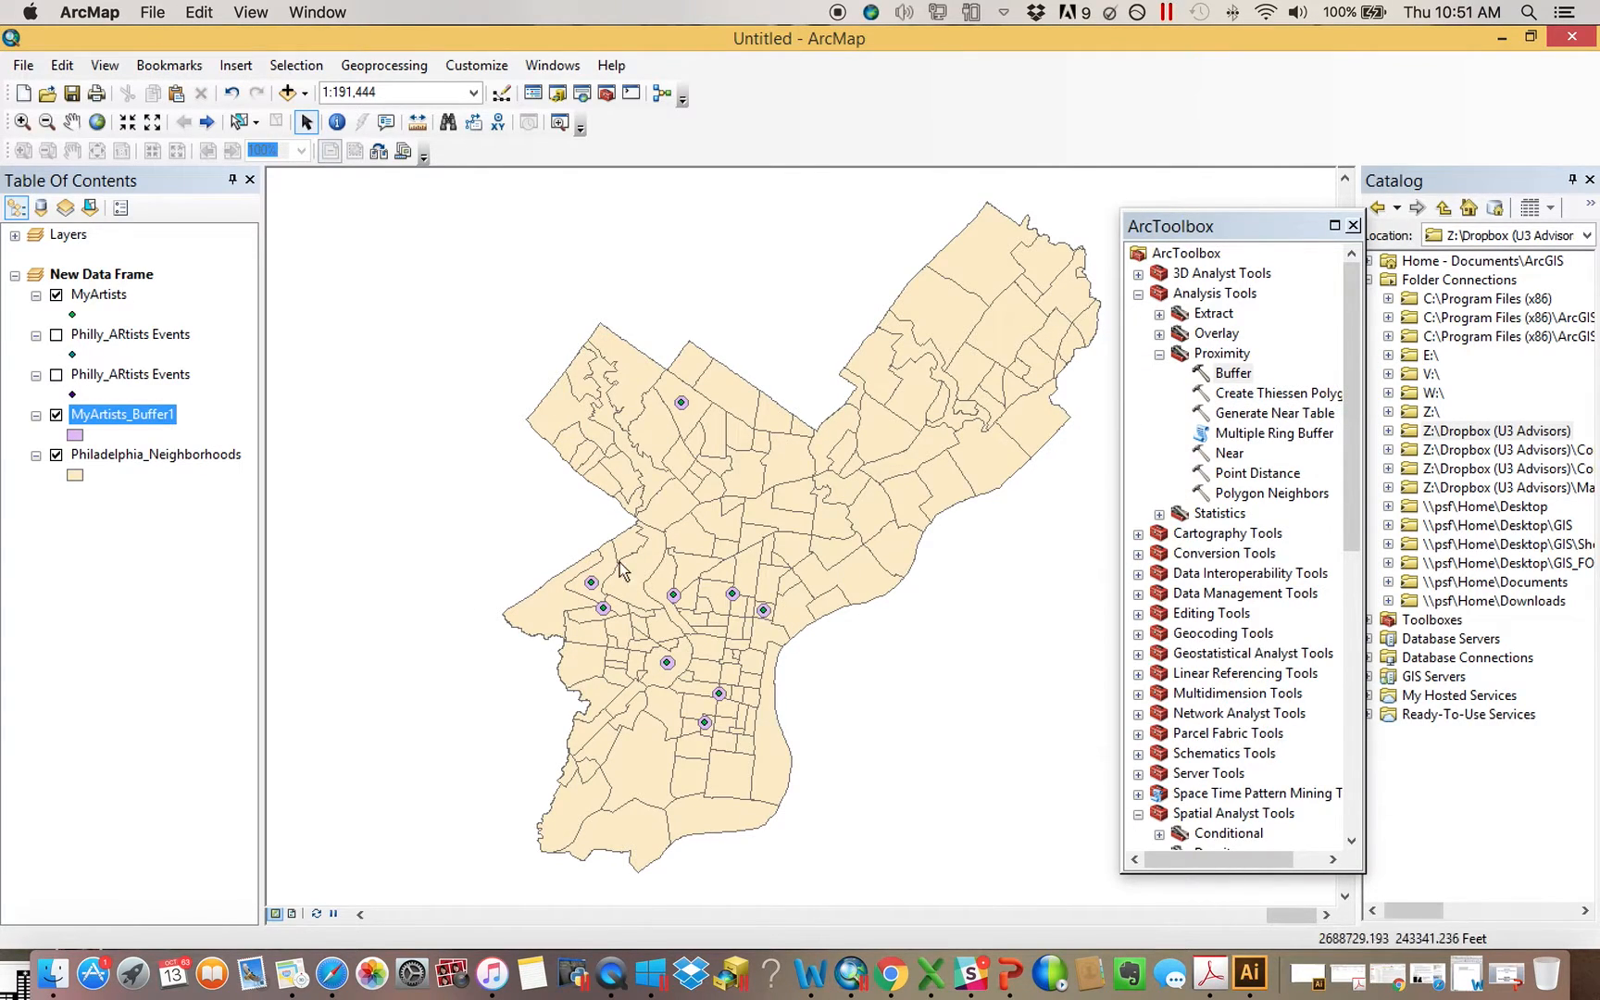
# Inspect the buffers around the western artist points up close and remove the MyArtists_Buffer1 layer from the map
pyautogui.click(31, 127)
pyautogui.scroll(1, 884, 750)
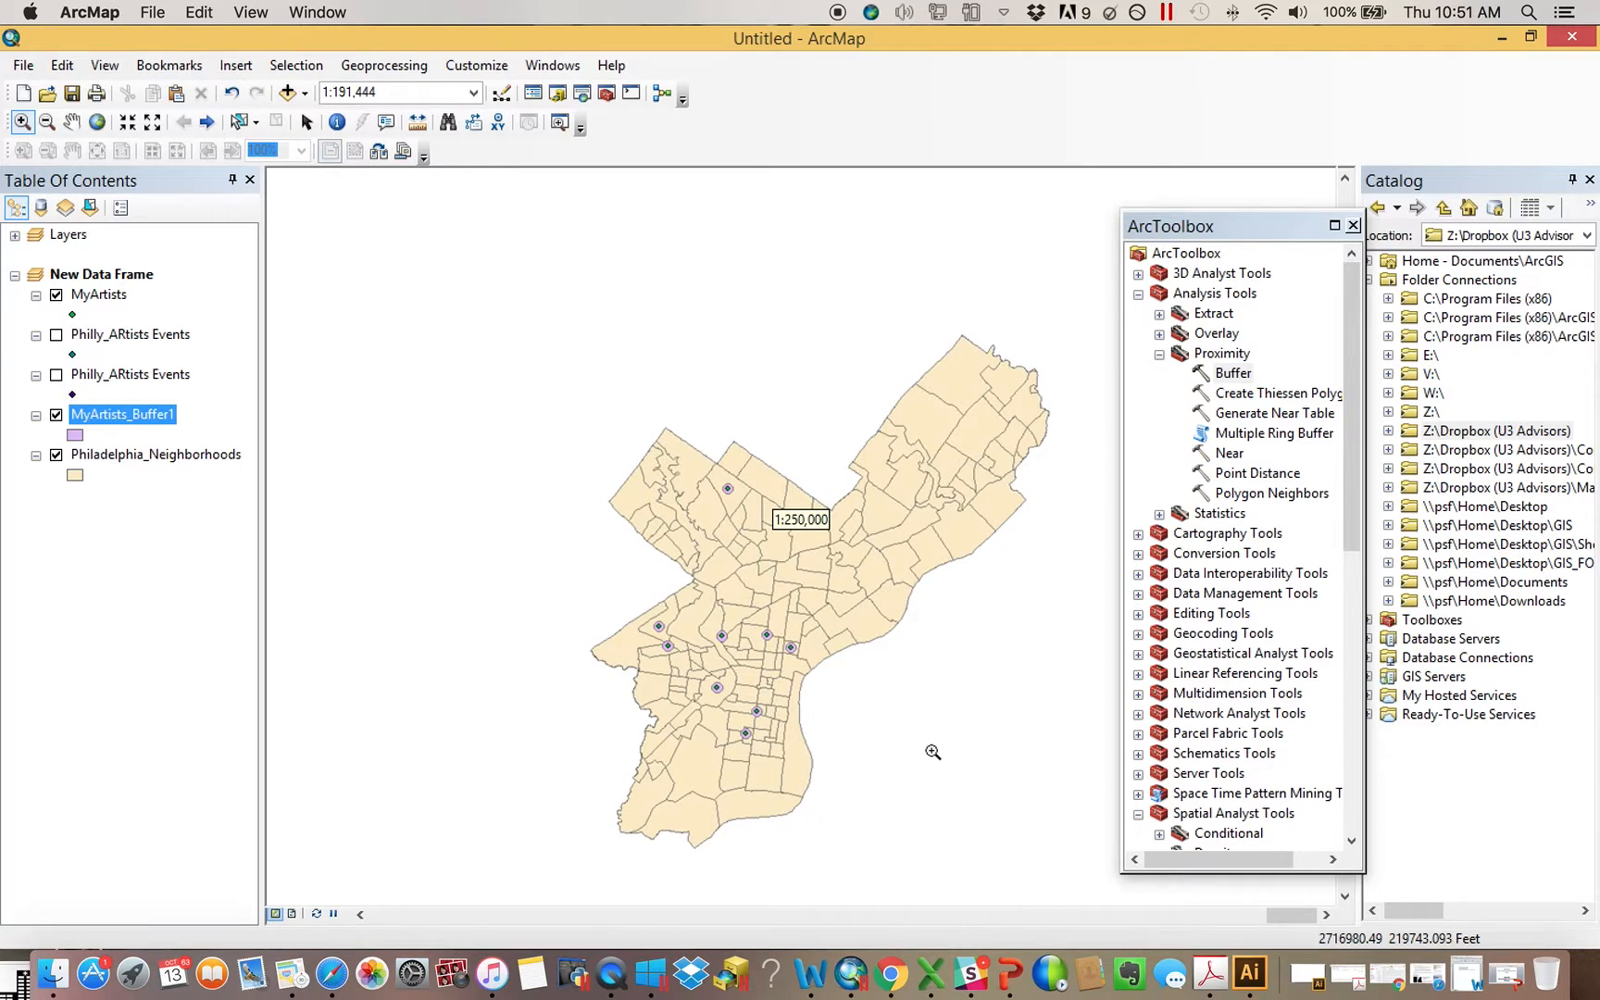
pyautogui.moveTo(641, 620); pyautogui.dragTo(736, 686)
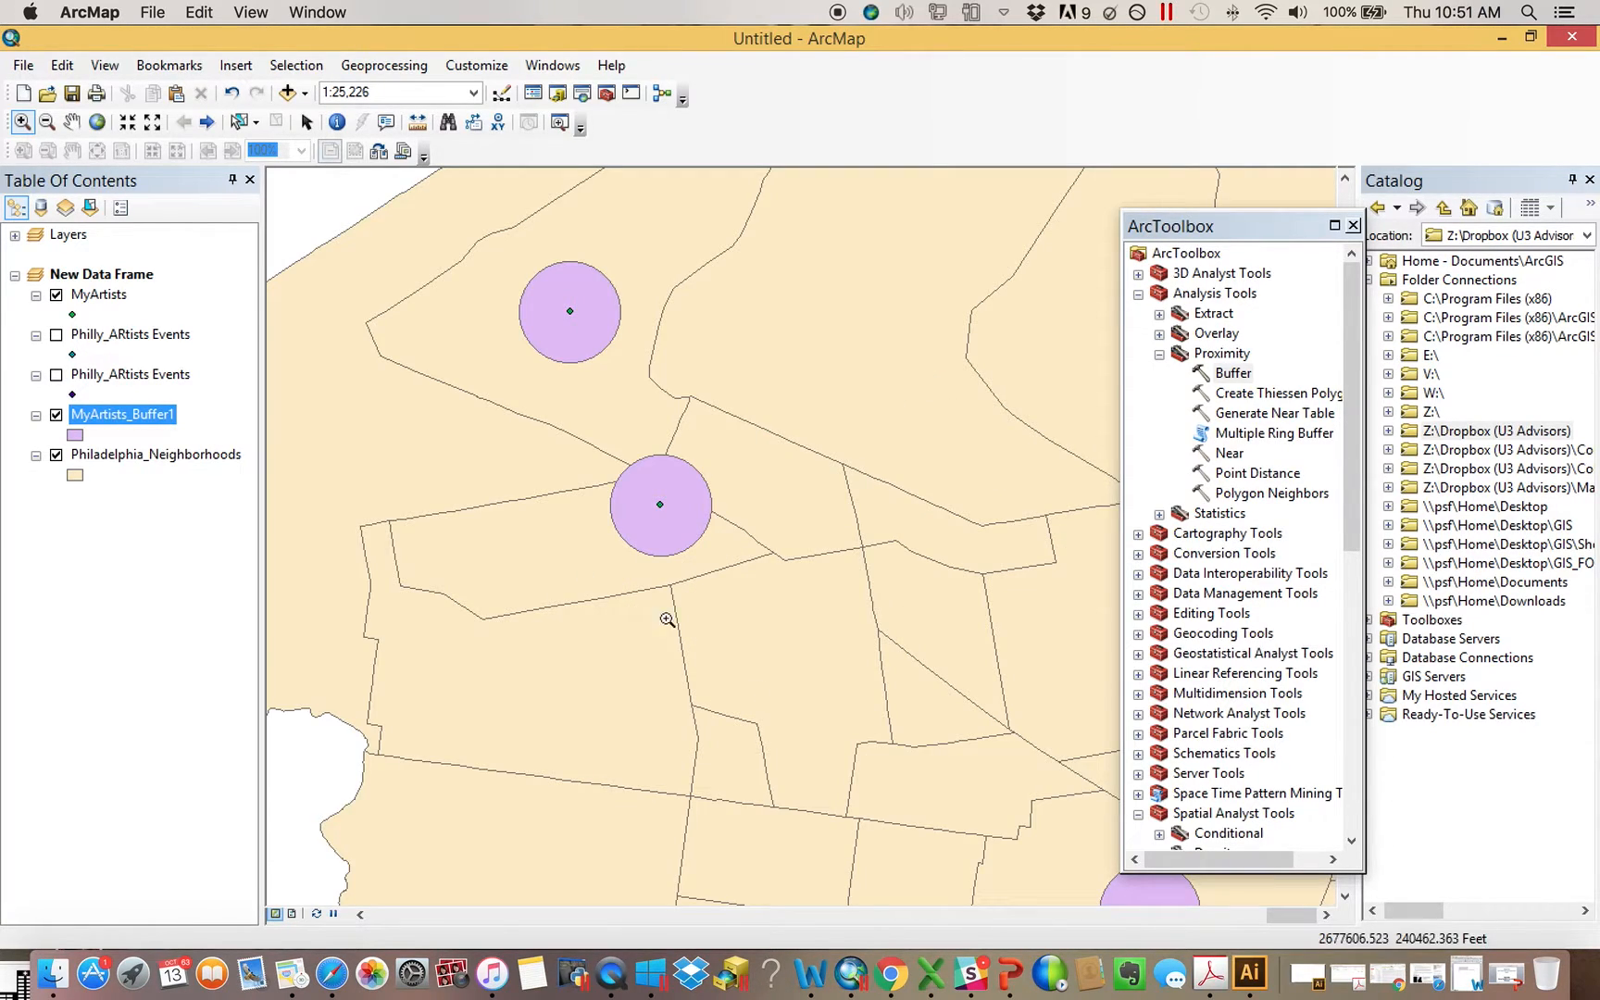
pyautogui.rightClick(157, 418)
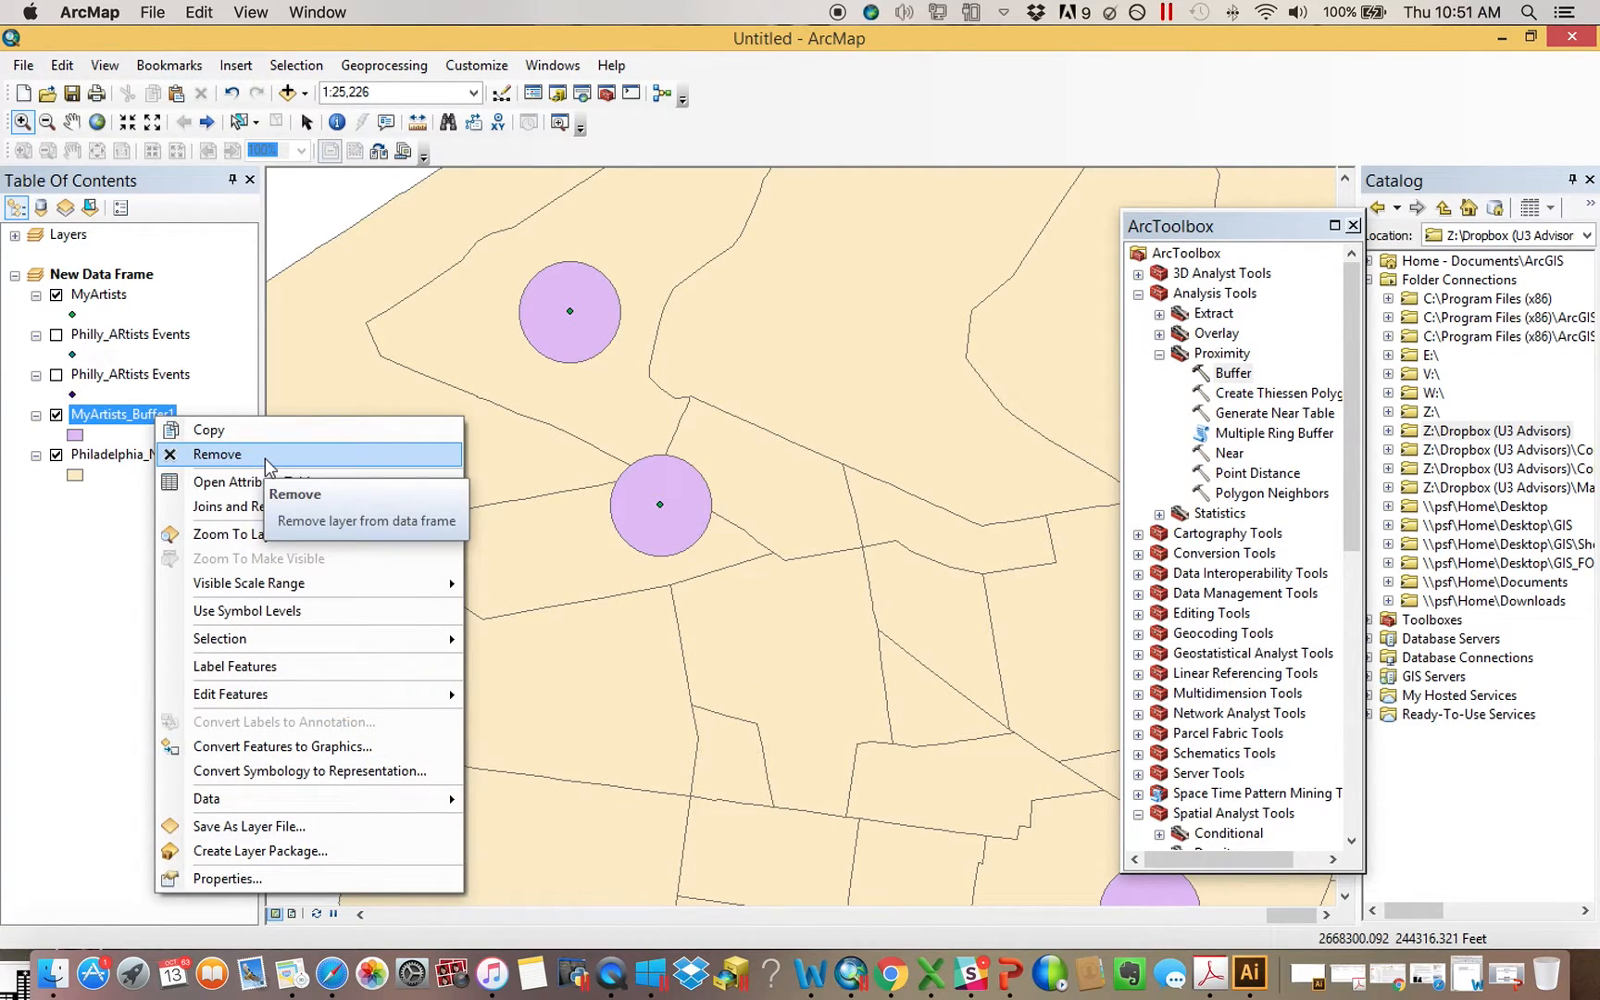
pyautogui.click(265, 455)
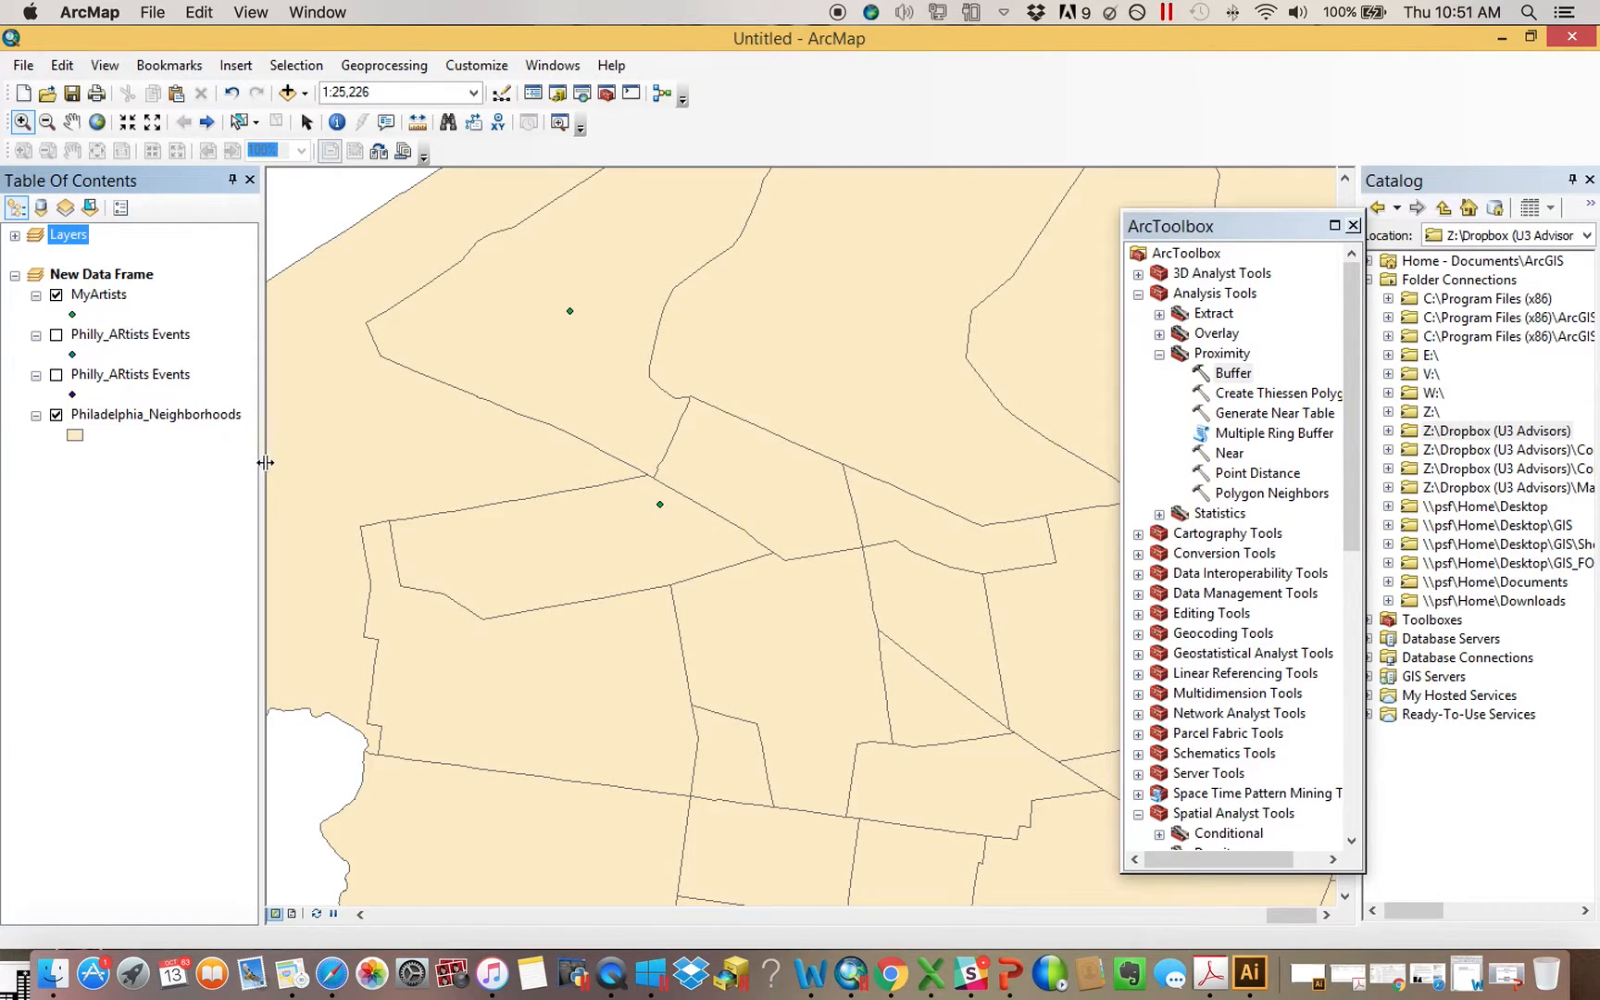
# Collapse the legends of MyArtists and both Philly_ARtists Events layers, and close ArcToolbox
pyautogui.click(35, 374)
pyautogui.click(35, 334)
pyautogui.click(36, 295)
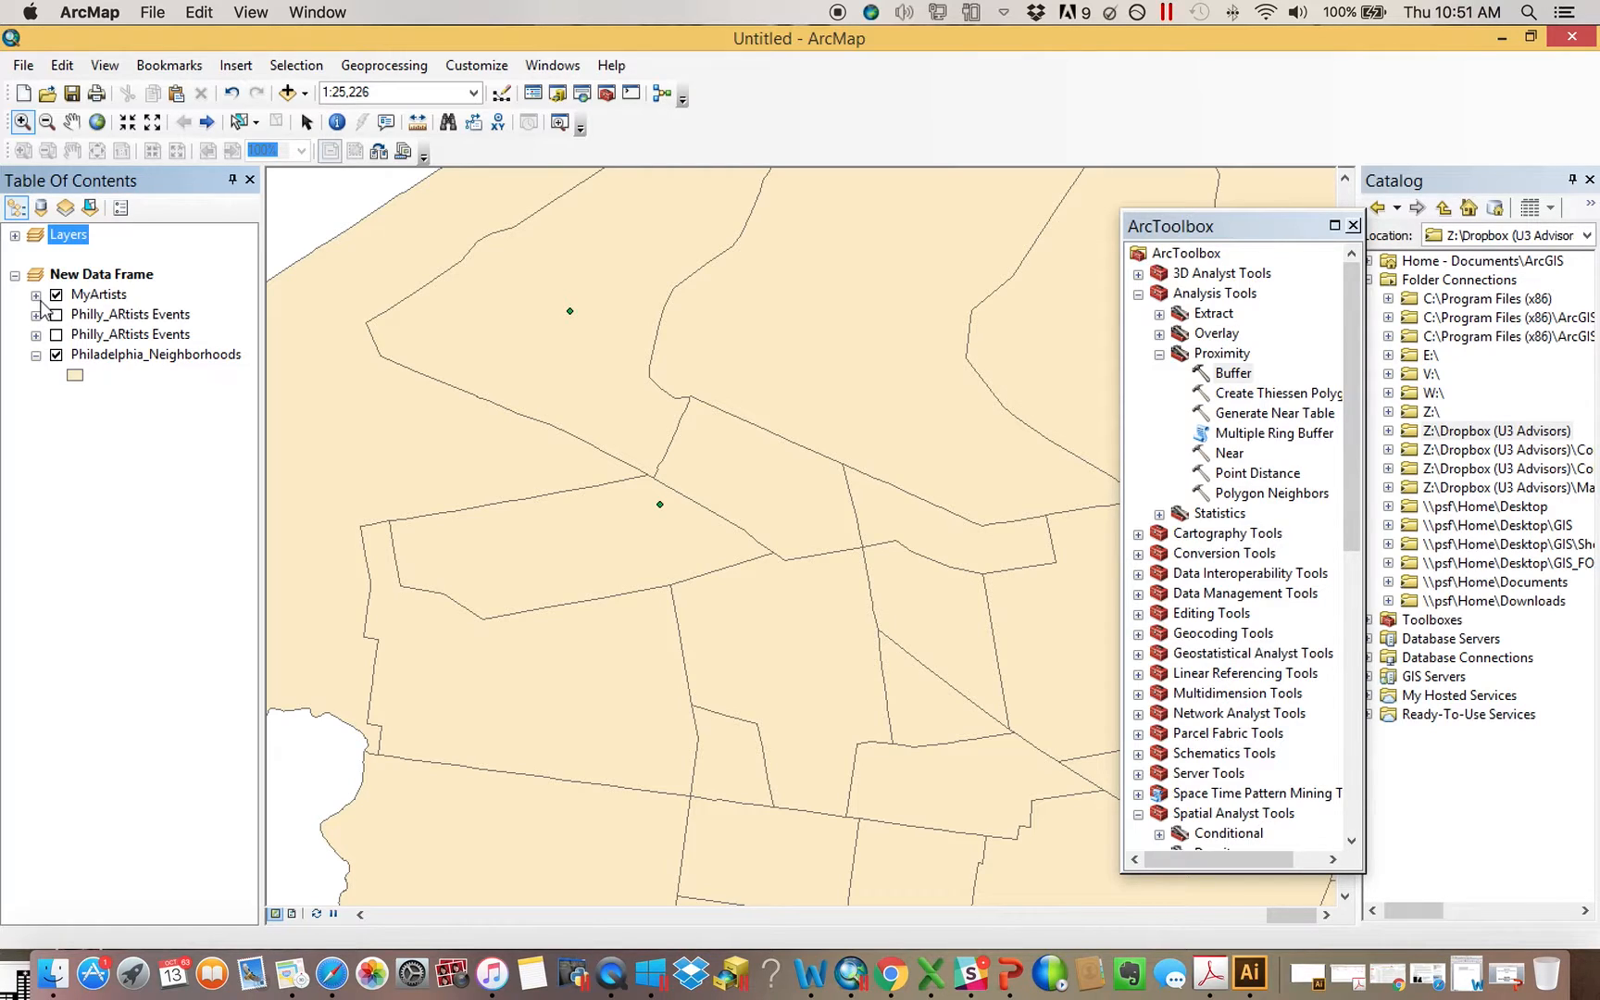
pyautogui.click(1353, 226)
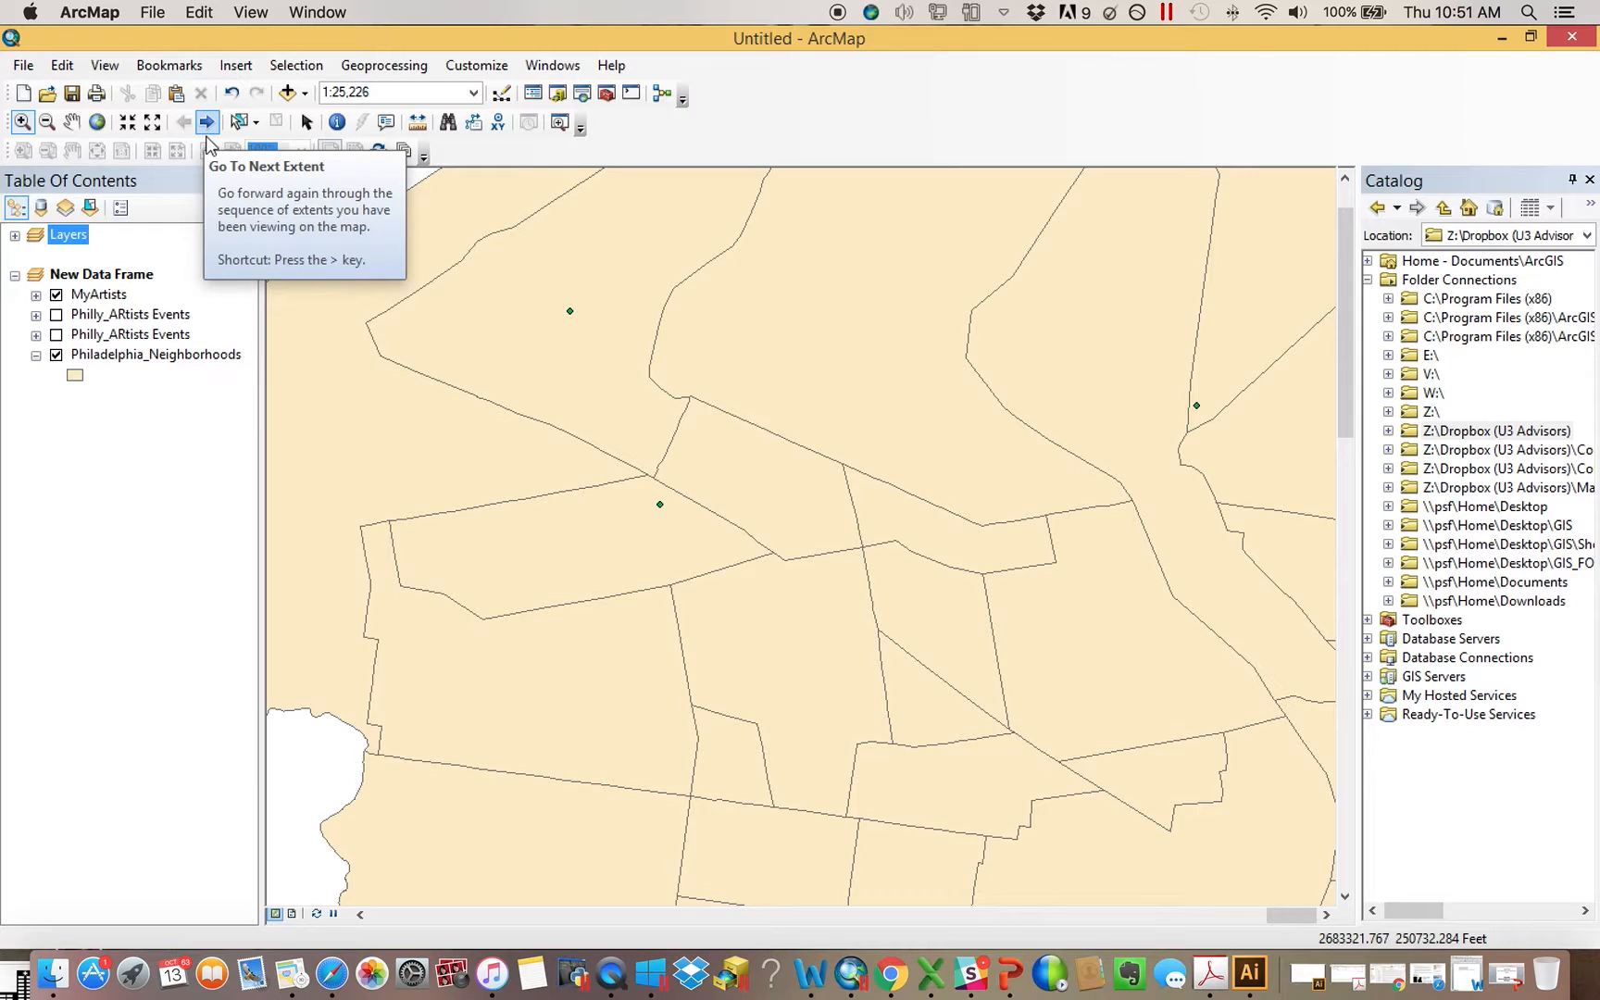
# Open the geoprocessing Results, widen the window, and look at the output and inputs of the latest Buffer run
pyautogui.click(379, 67)
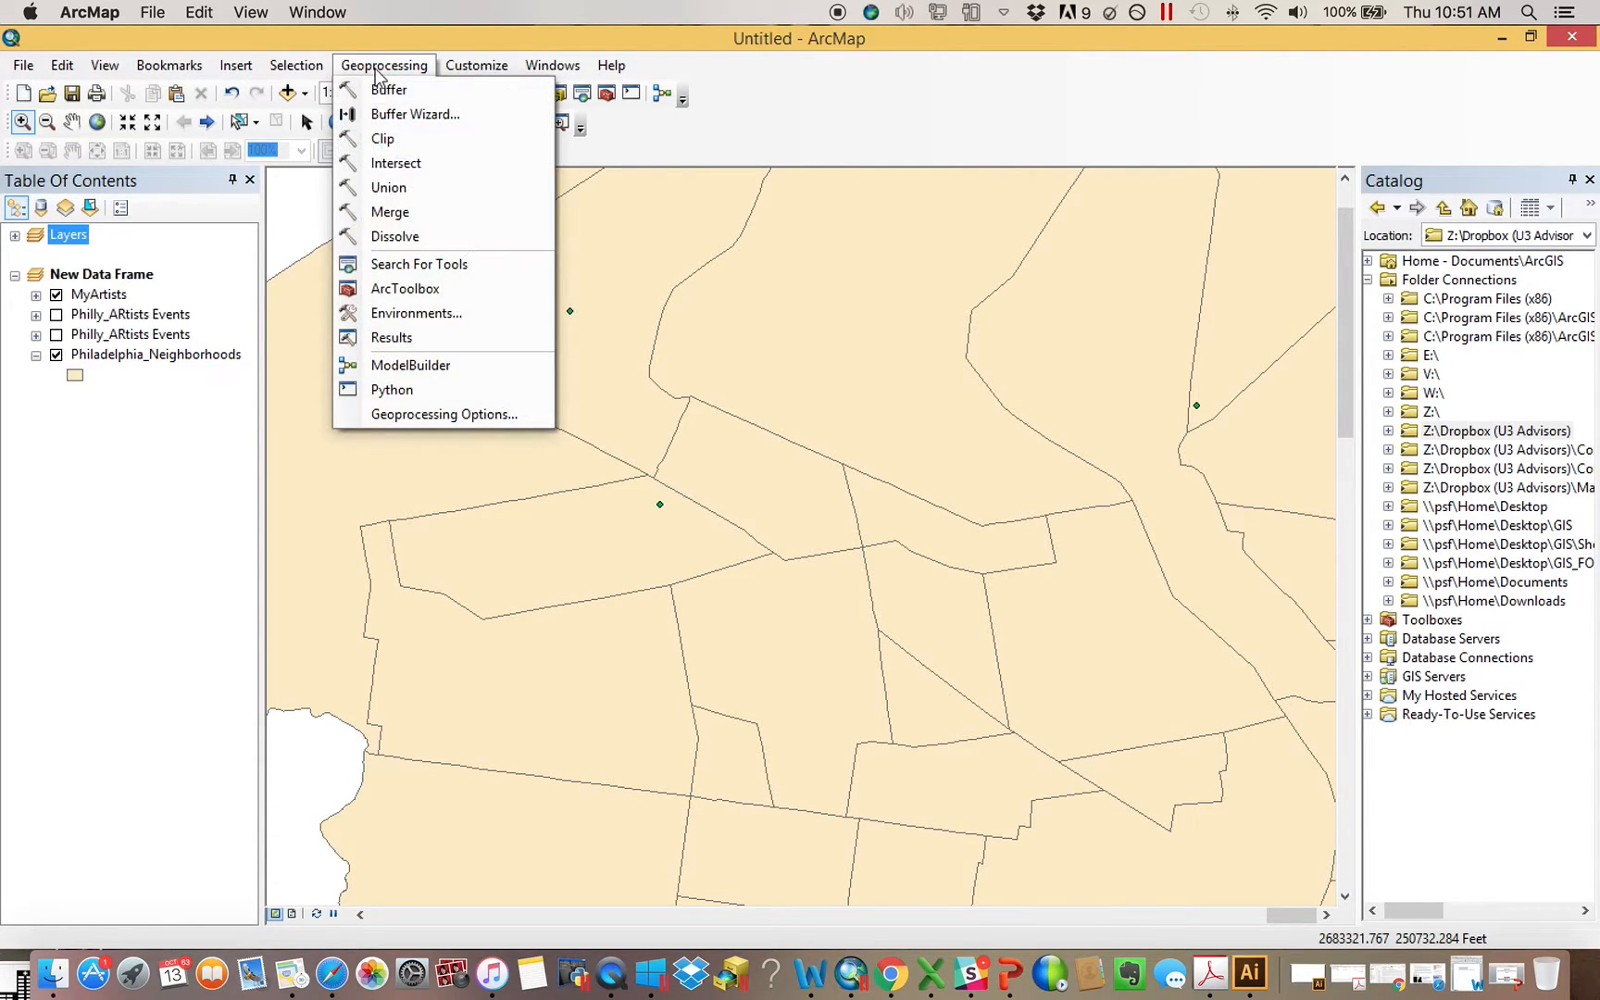
pyautogui.click(427, 339)
pyautogui.click(1138, 254)
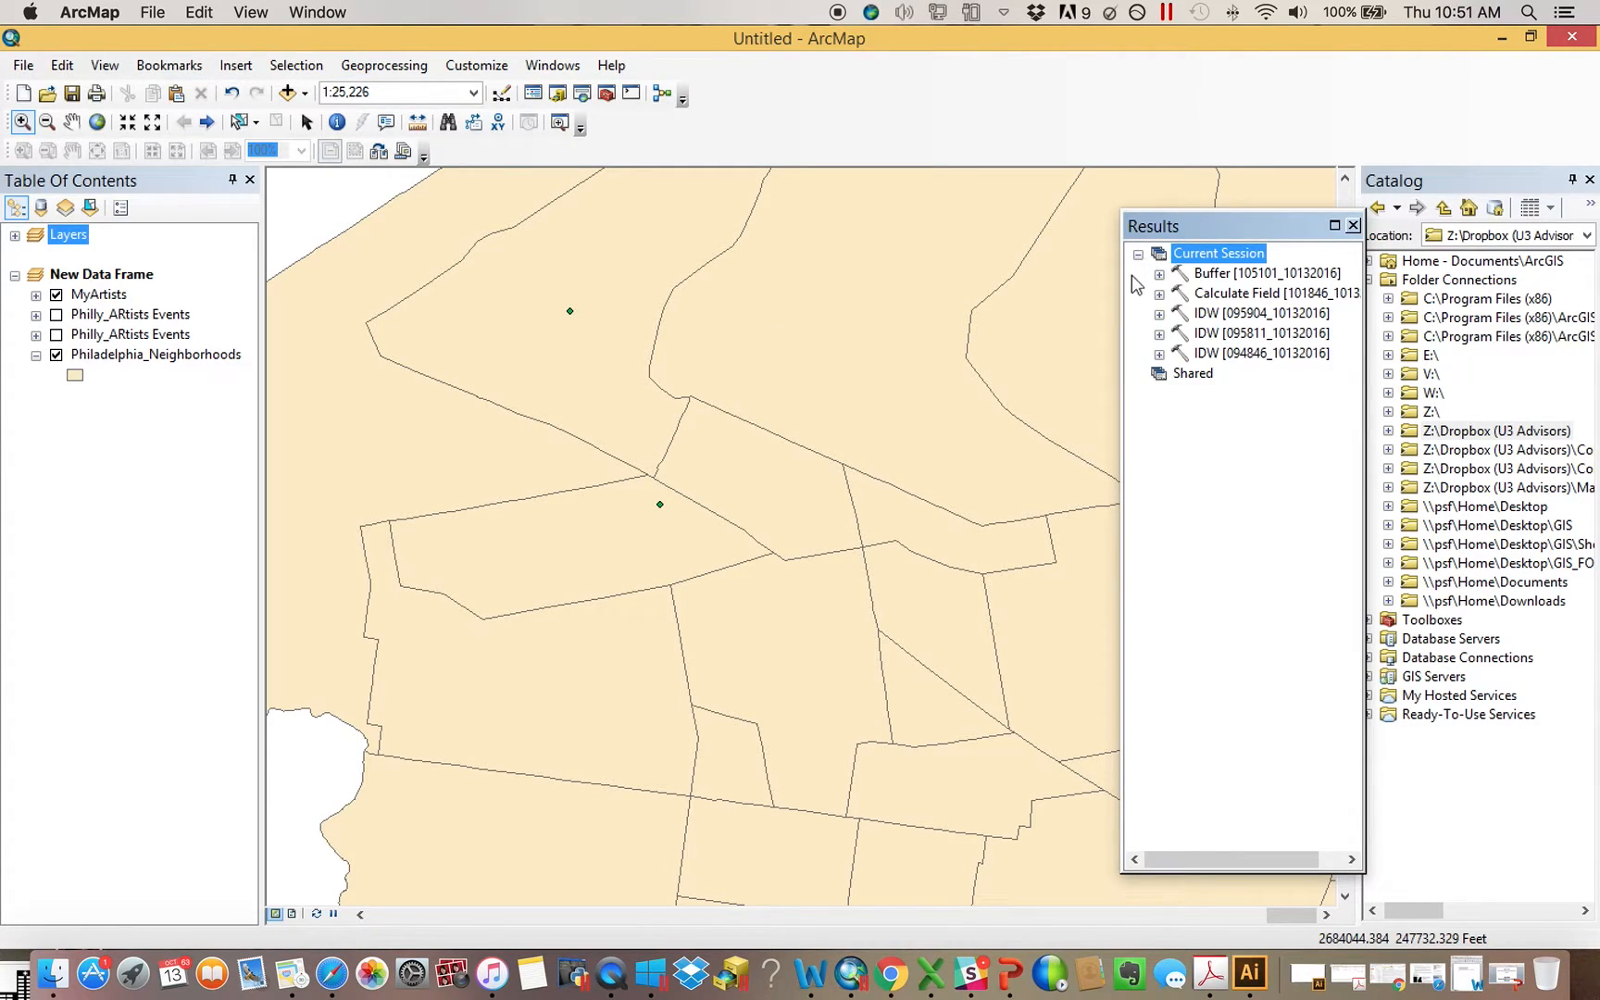
pyautogui.moveTo(1123, 296); pyautogui.dragTo(601, 274)
pyautogui.click(638, 274)
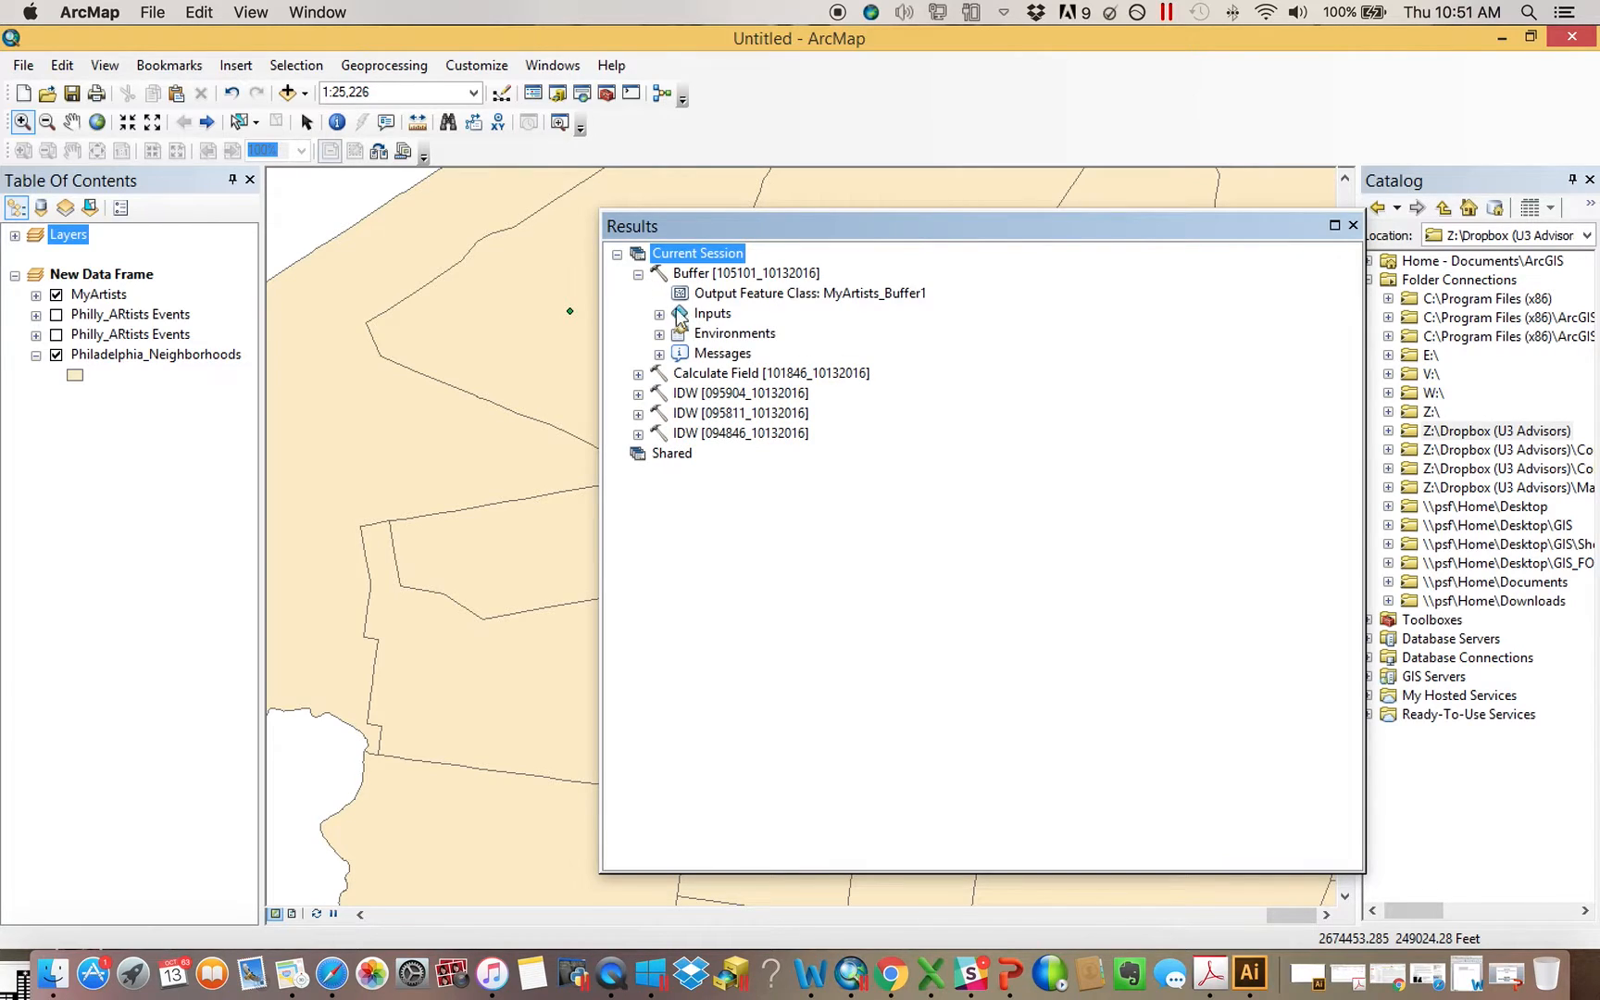
pyautogui.click(798, 294)
pyautogui.click(659, 314)
pyautogui.click(659, 314)
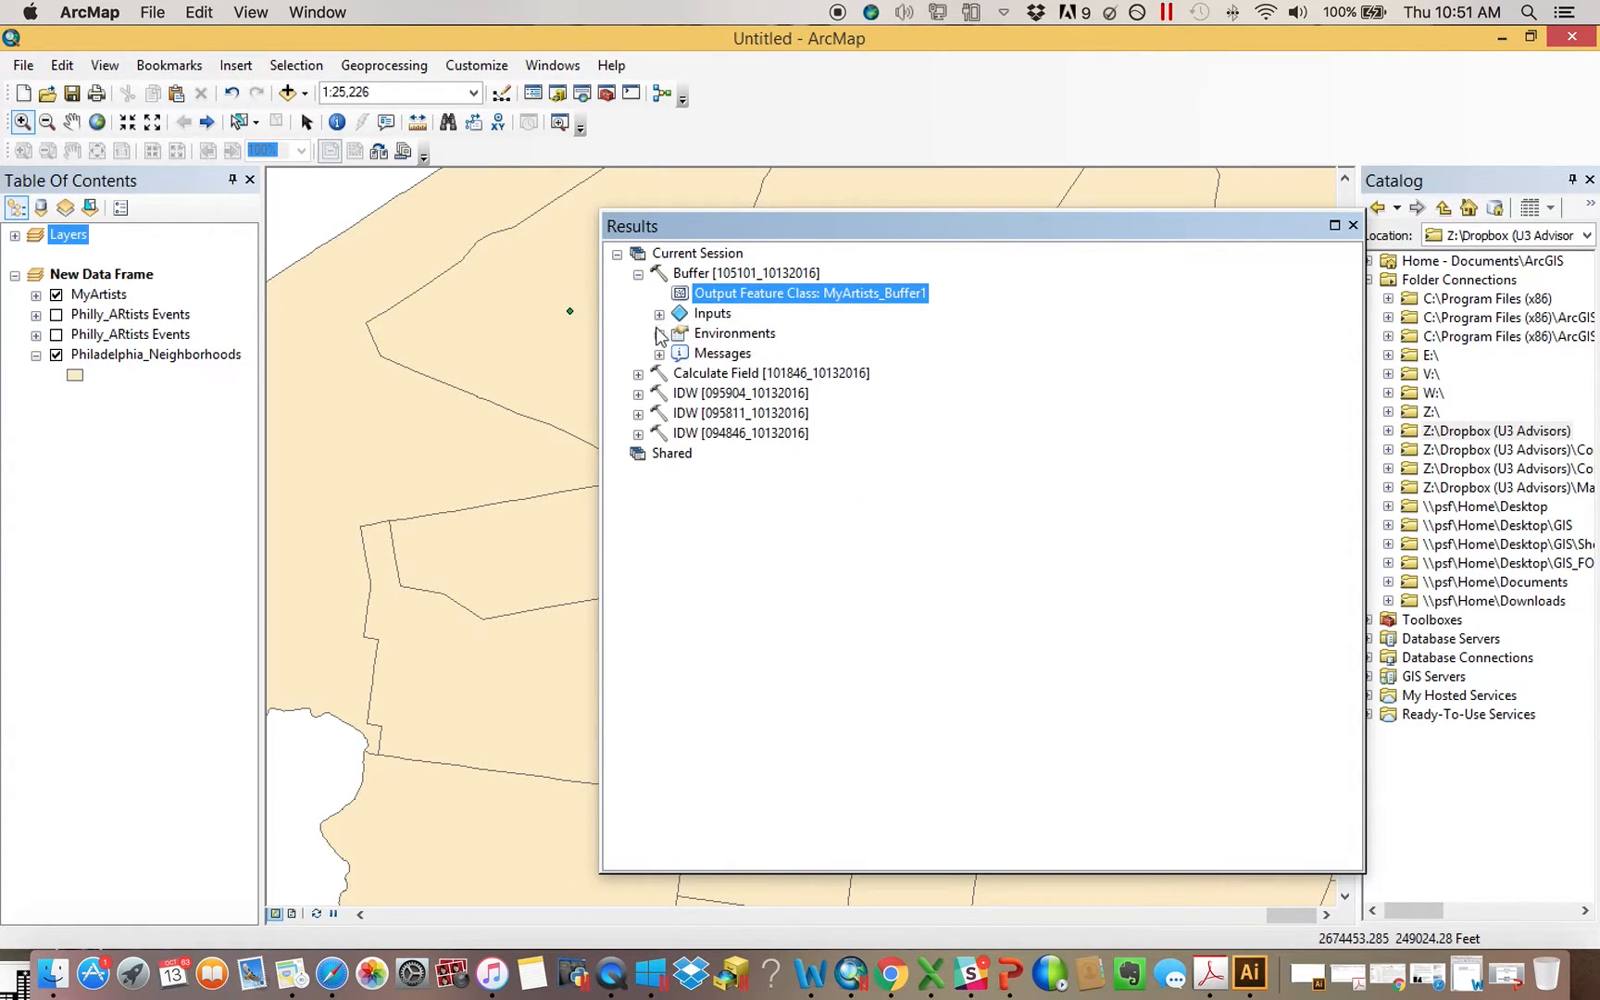
# Examine the Buffer run's environments and messages for the workspace and output path, and close the Results
pyautogui.click(659, 334)
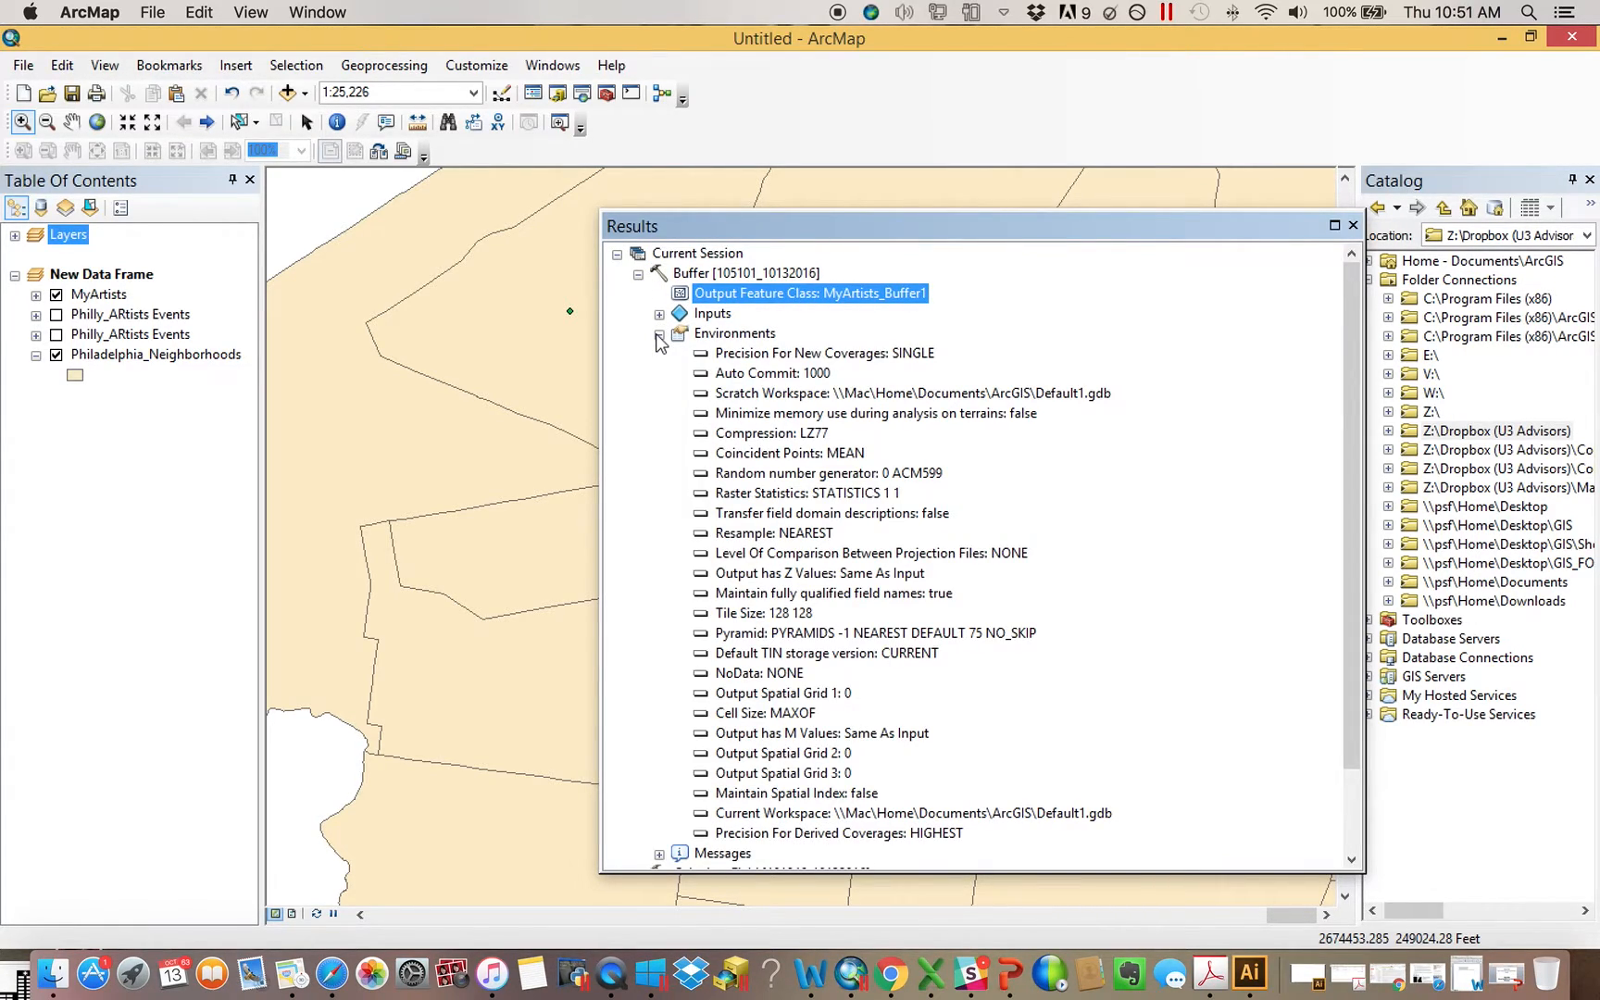
pyautogui.click(785, 396)
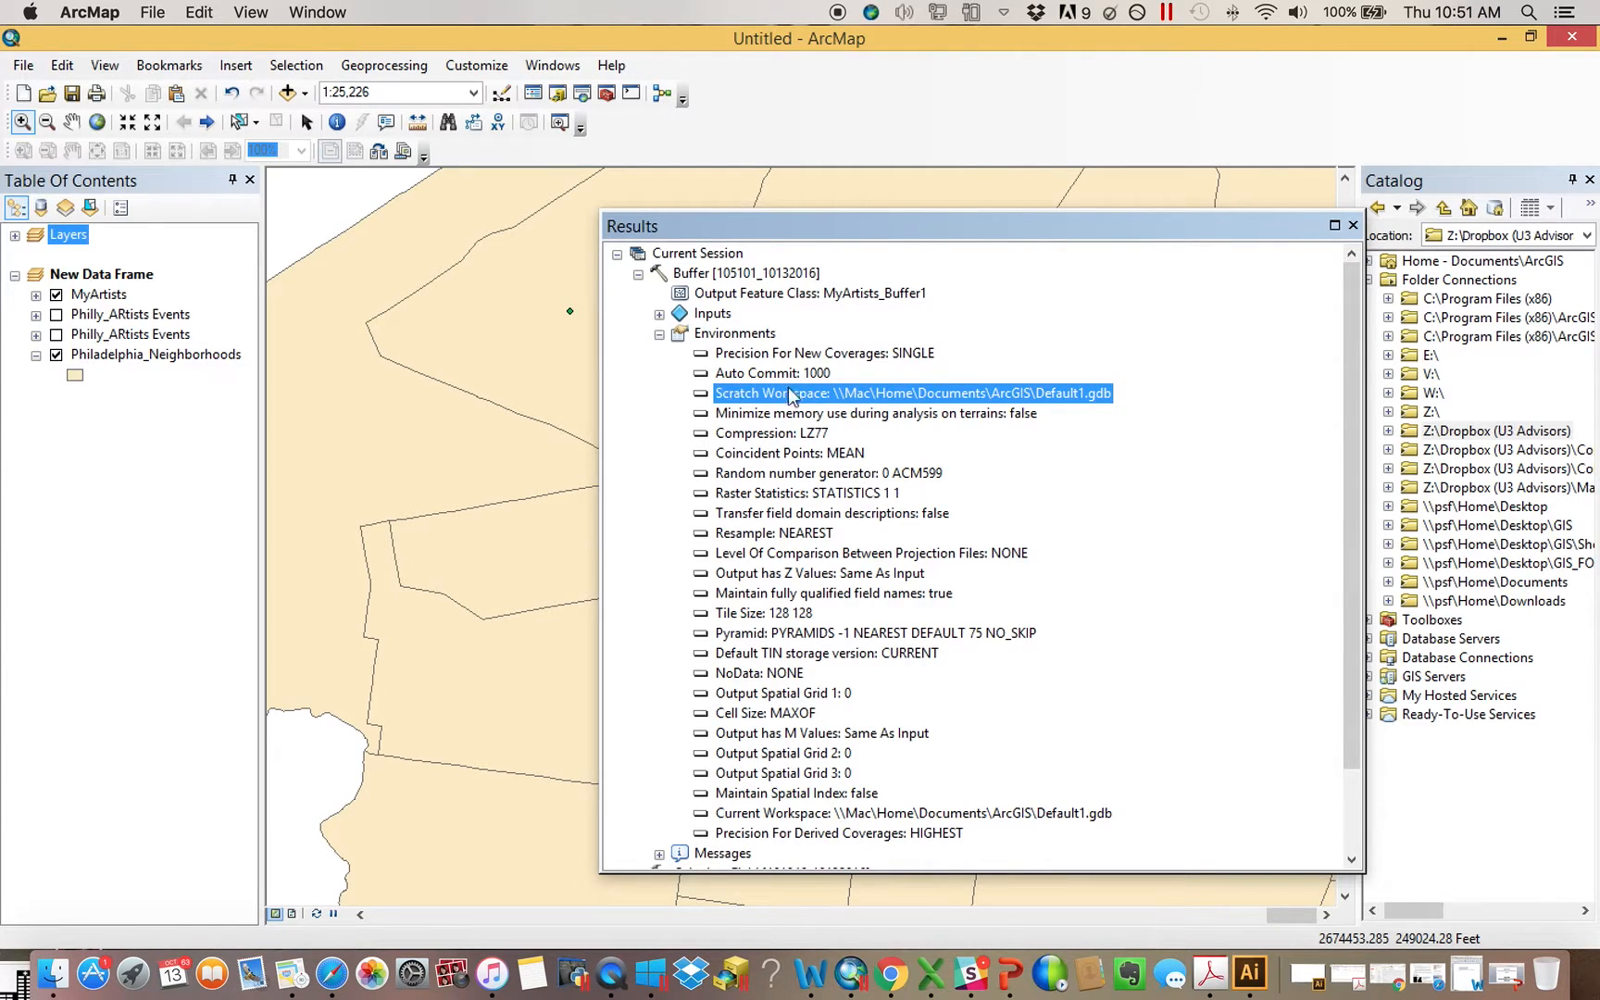
pyautogui.click(659, 334)
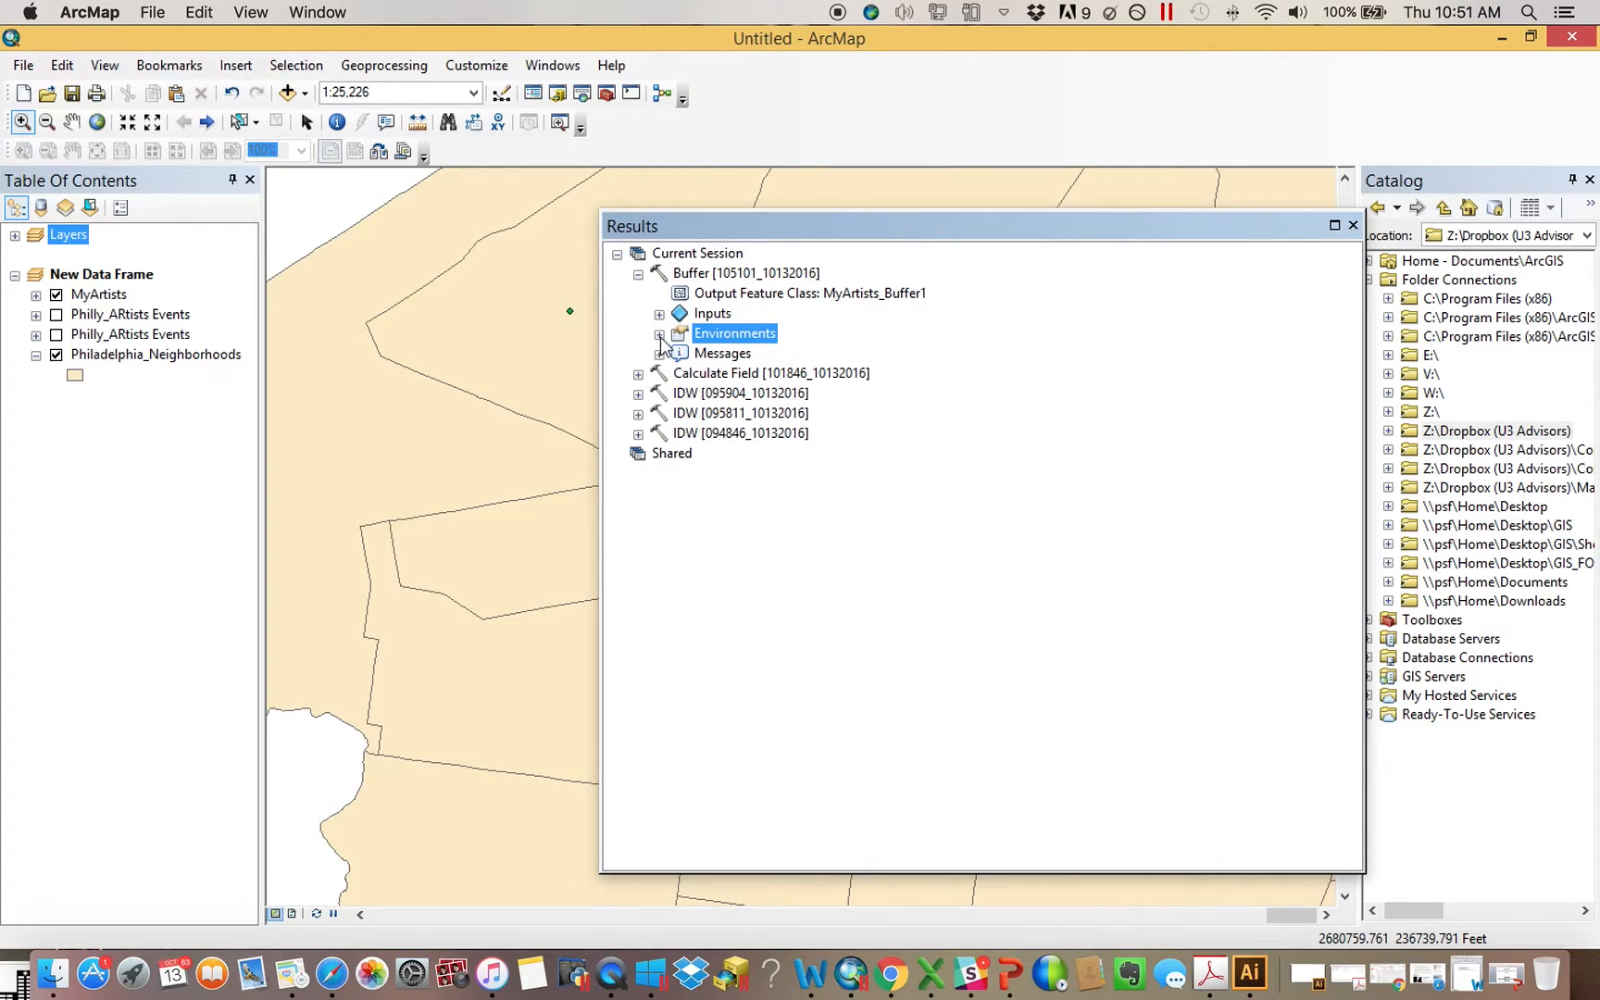
pyautogui.click(659, 352)
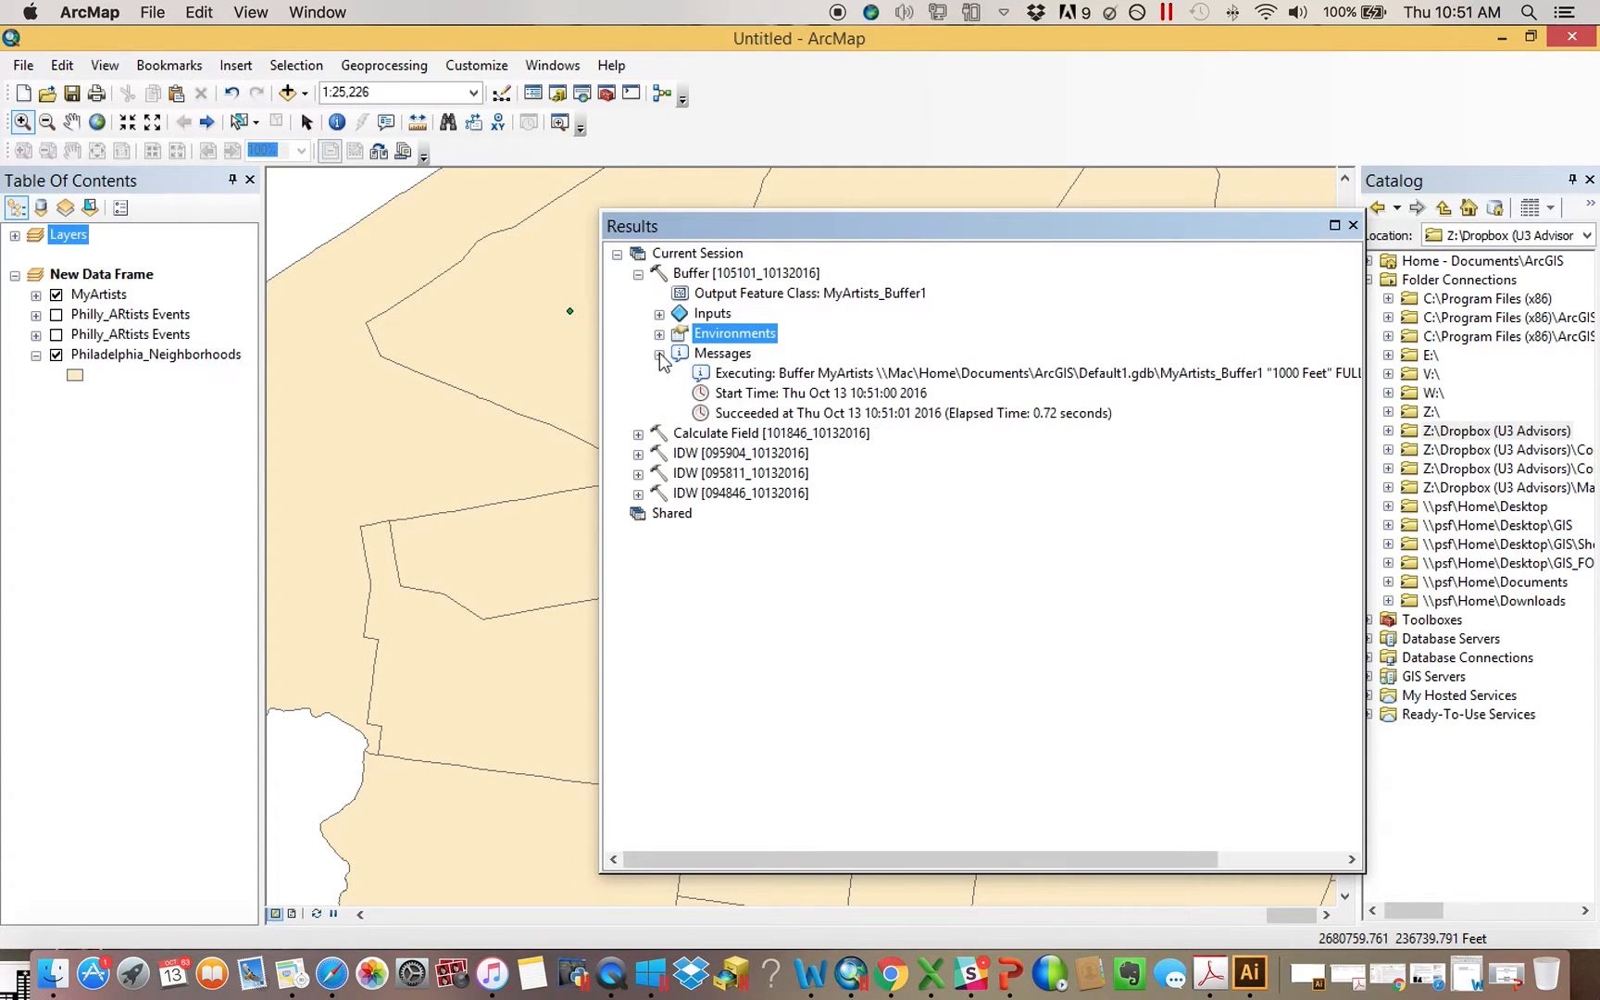
pyautogui.click(905, 372)
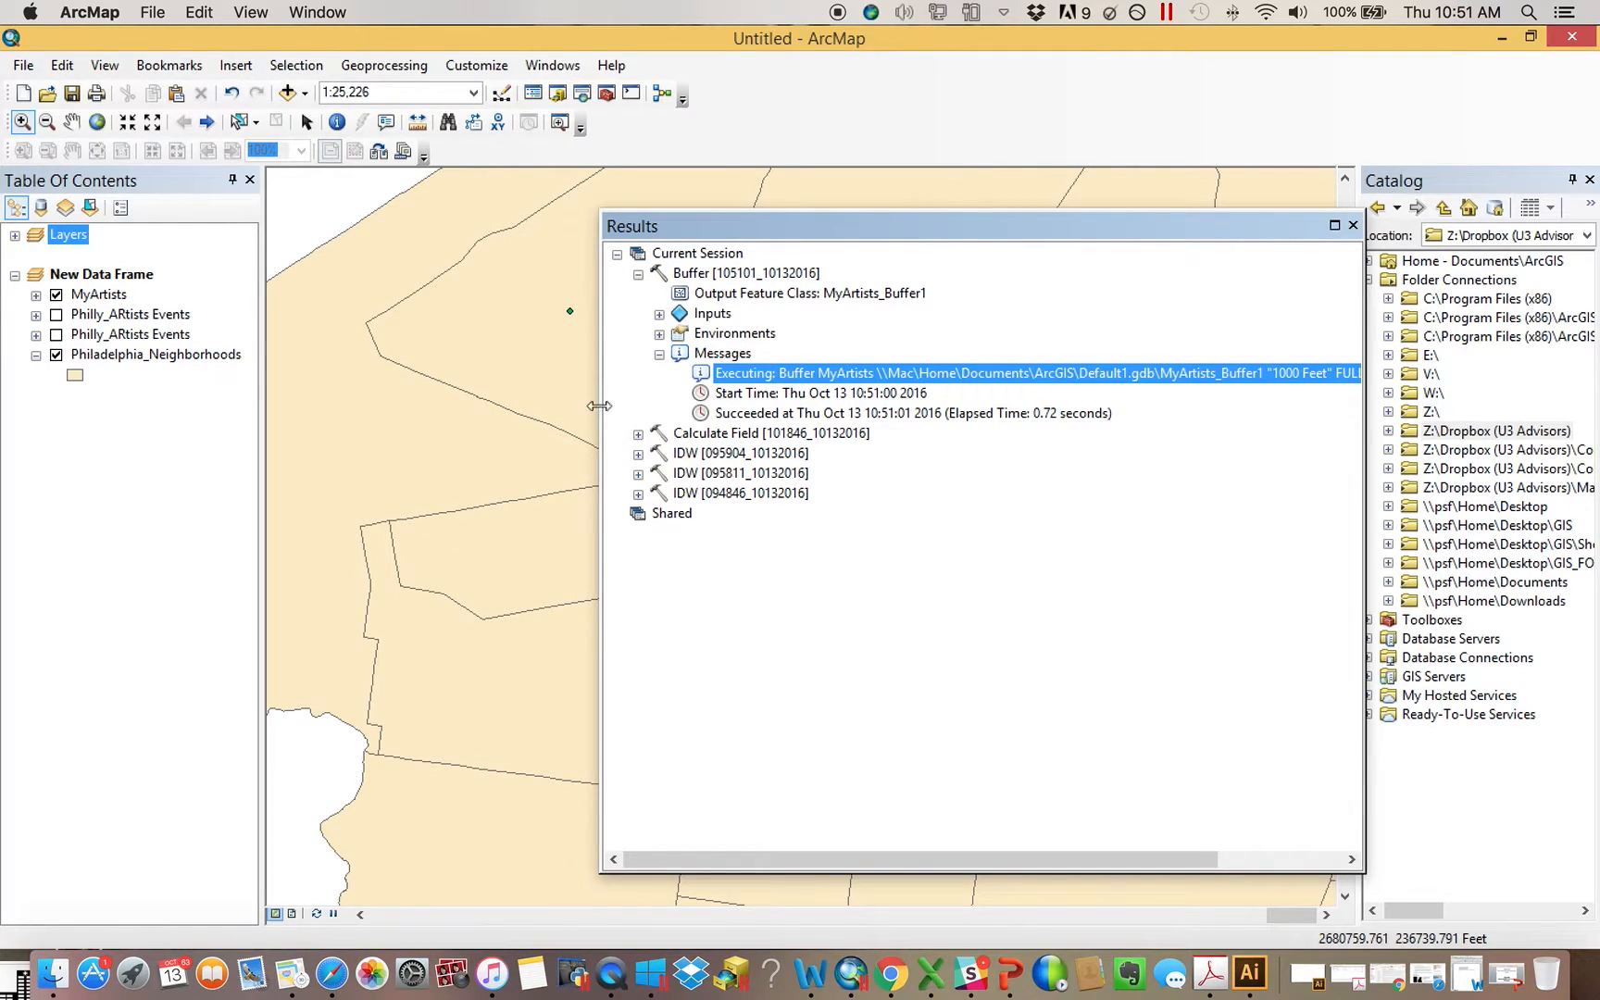
pyautogui.click(1352, 226)
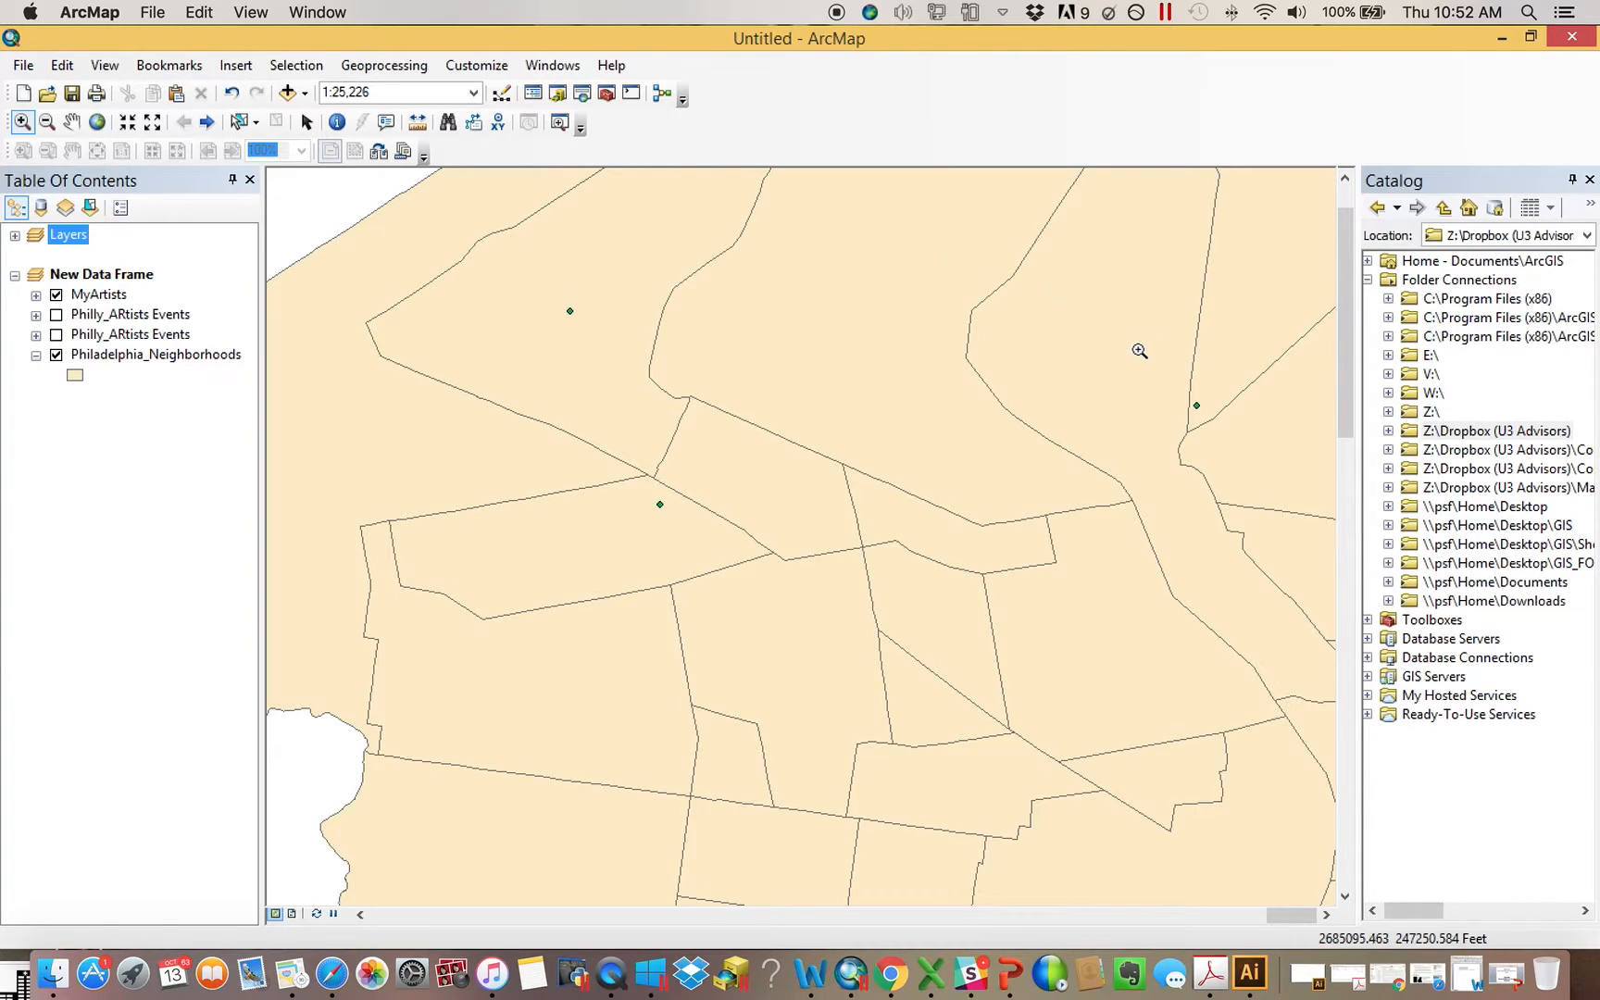
# Browse the Catalog to Default1.gdb in the ArcGIS folder under the Documents connection and refresh that geodatabase
pyautogui.click(1388, 601)
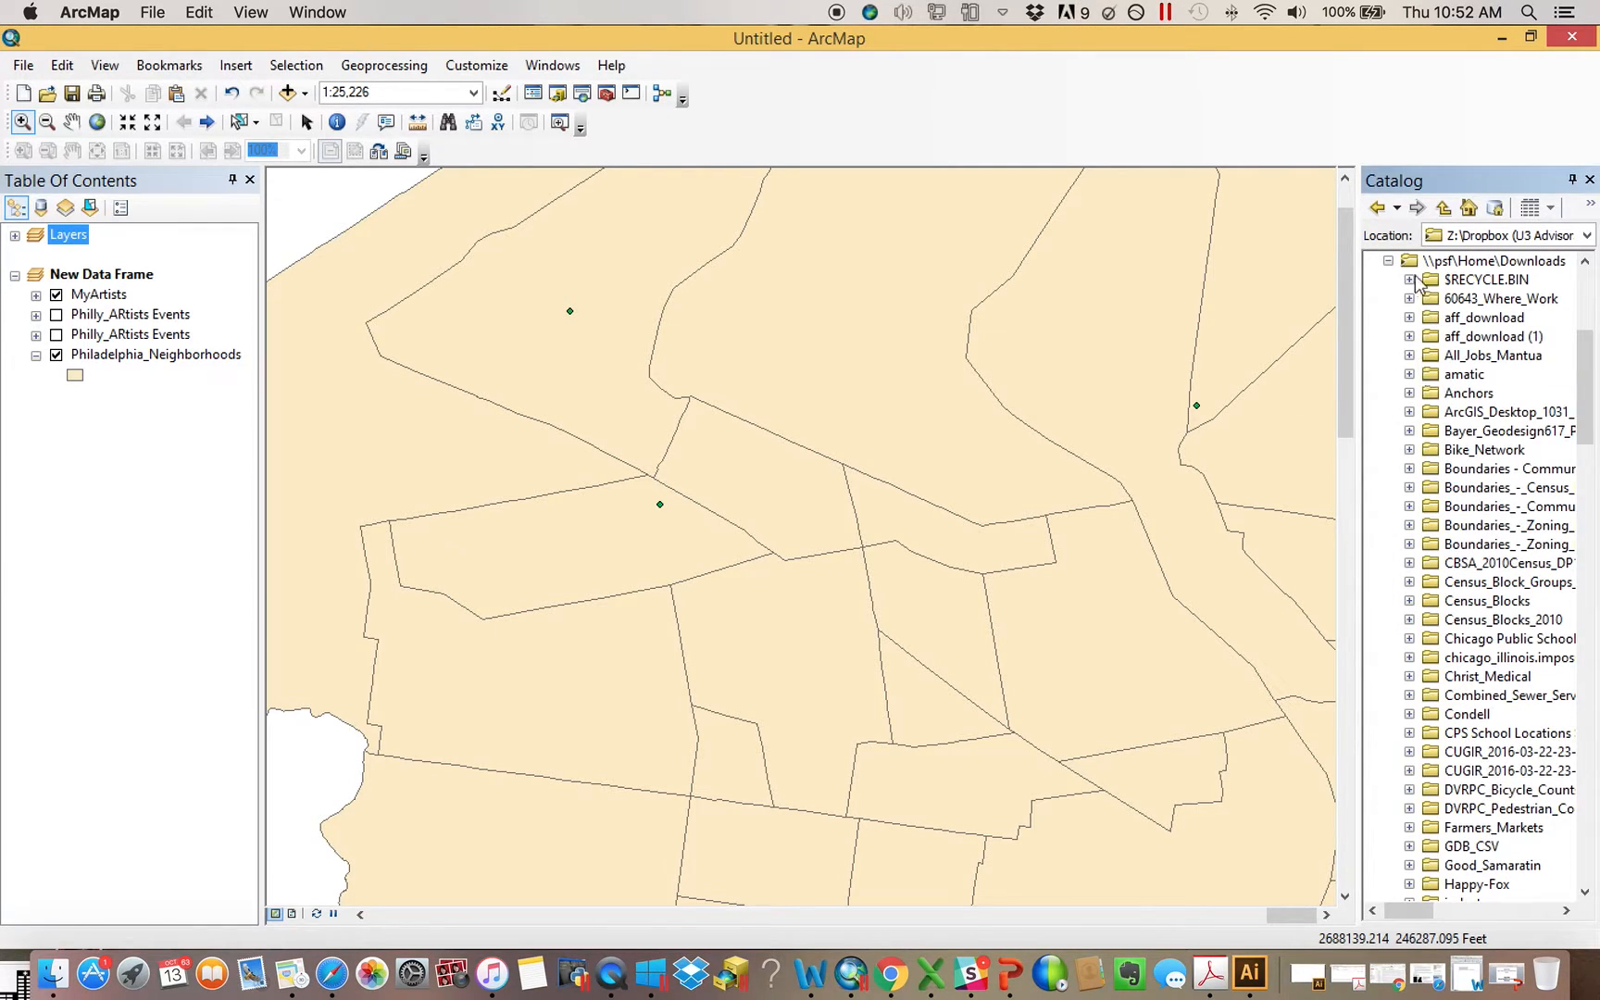
pyautogui.click(1390, 583)
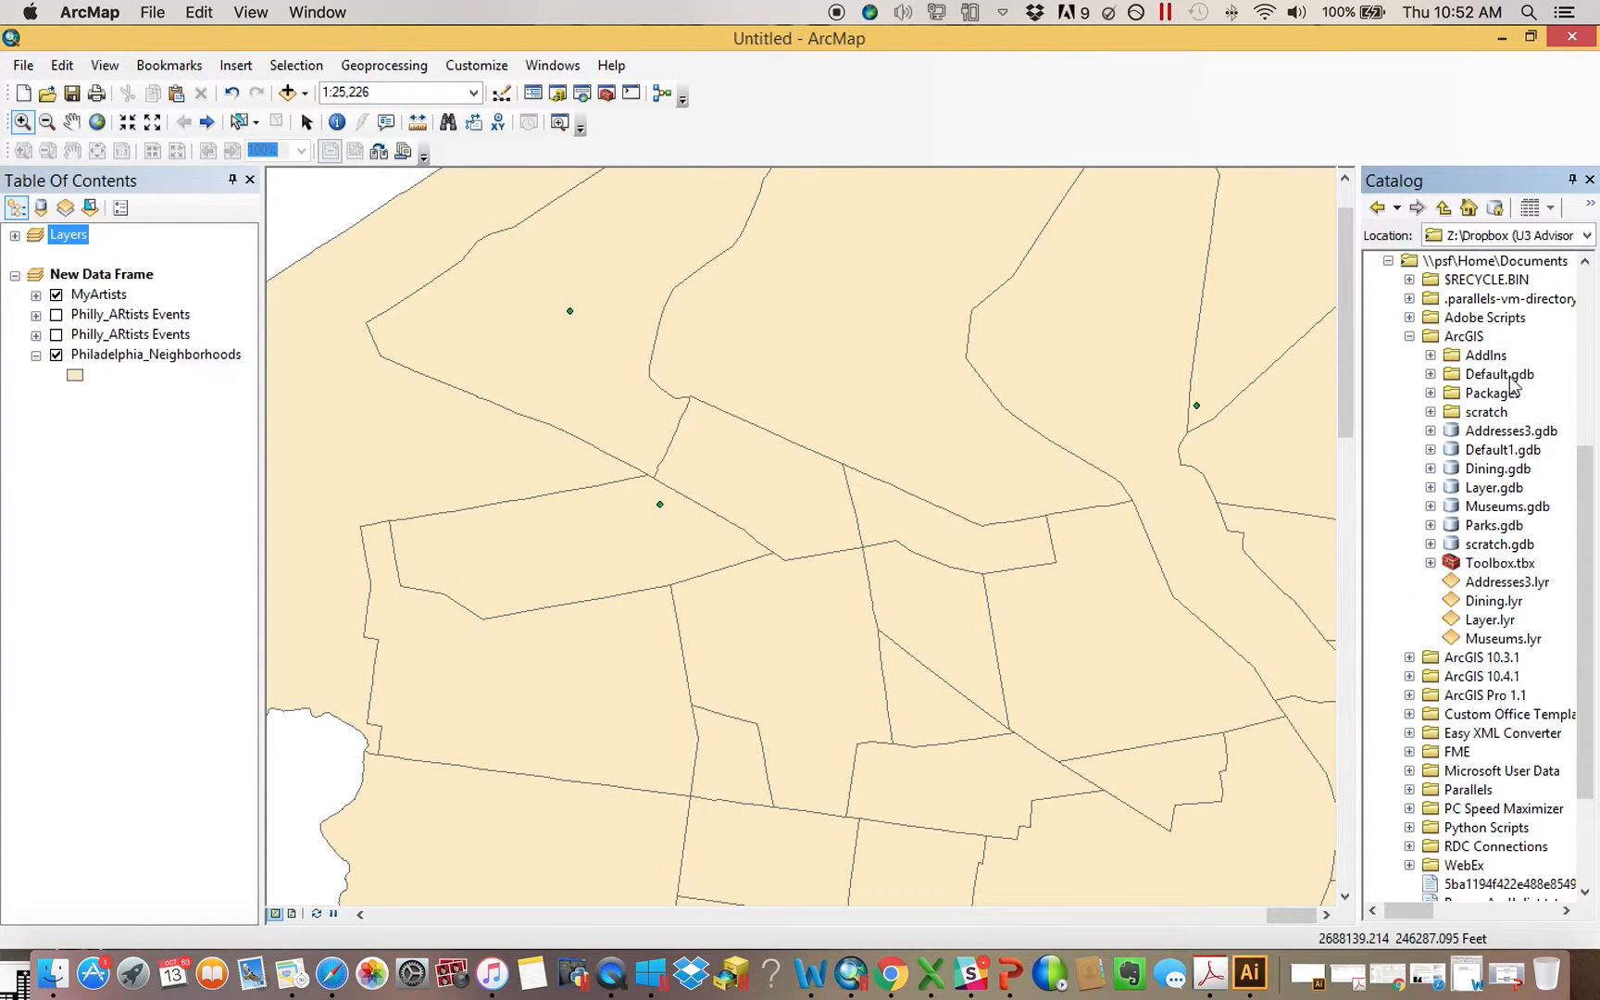
pyautogui.click(1431, 451)
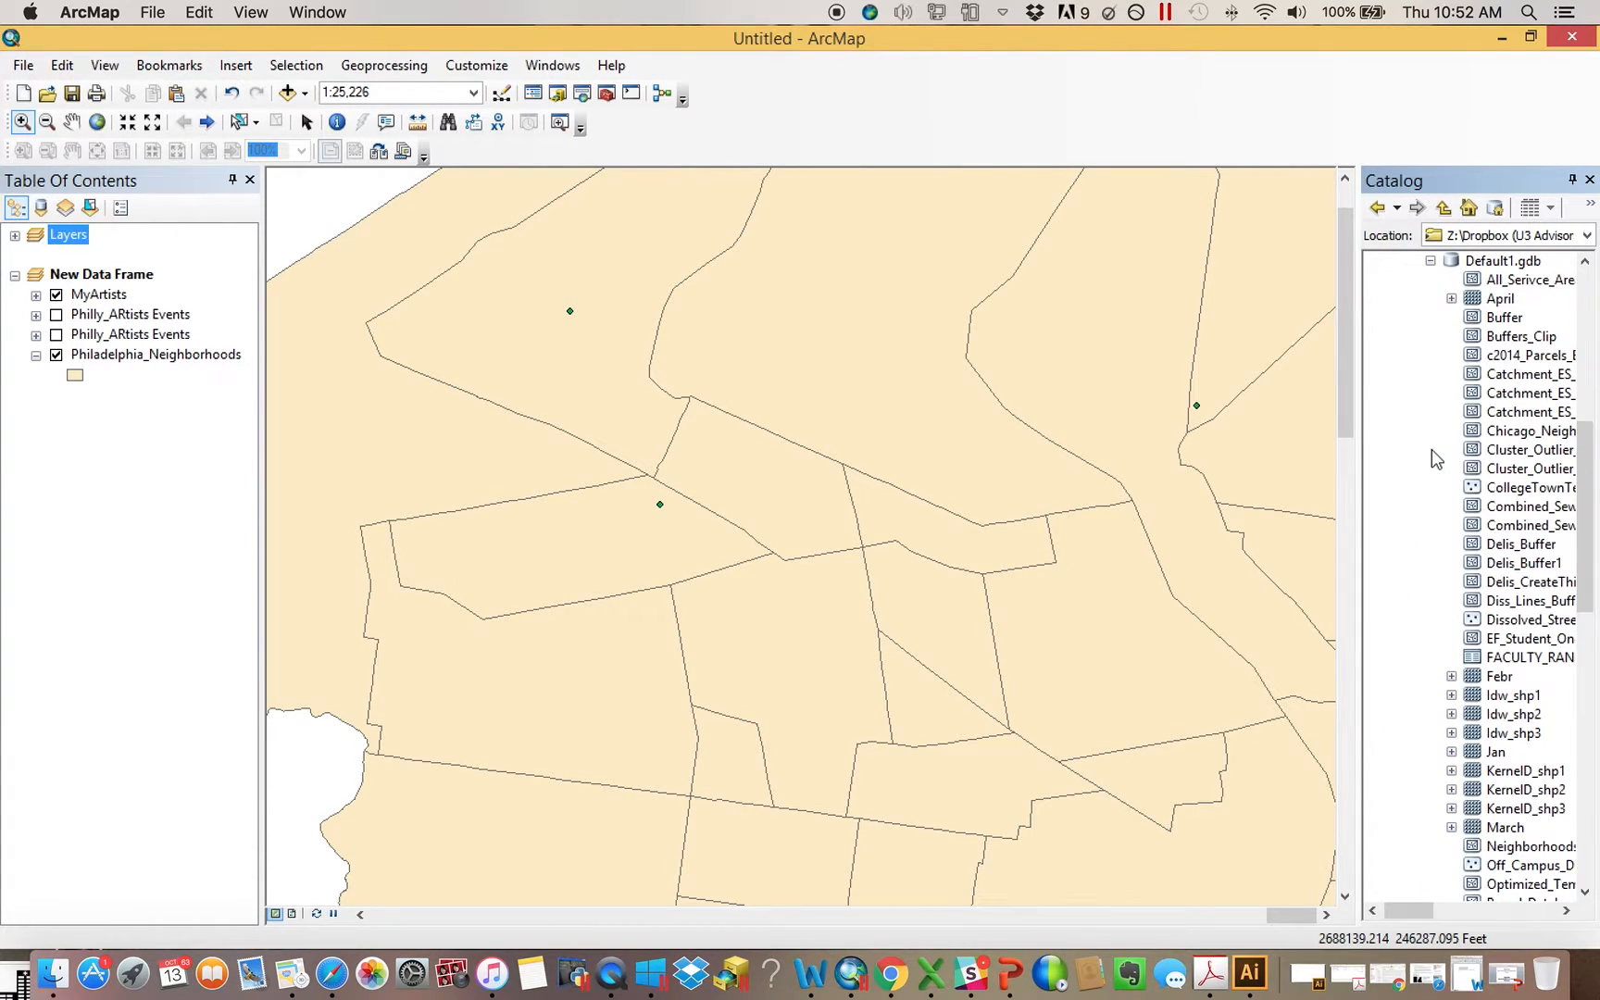
pyautogui.moveTo(1586, 593); pyautogui.dragTo(1585, 534)
pyautogui.click(1502, 412)
pyautogui.rightClick(1502, 412)
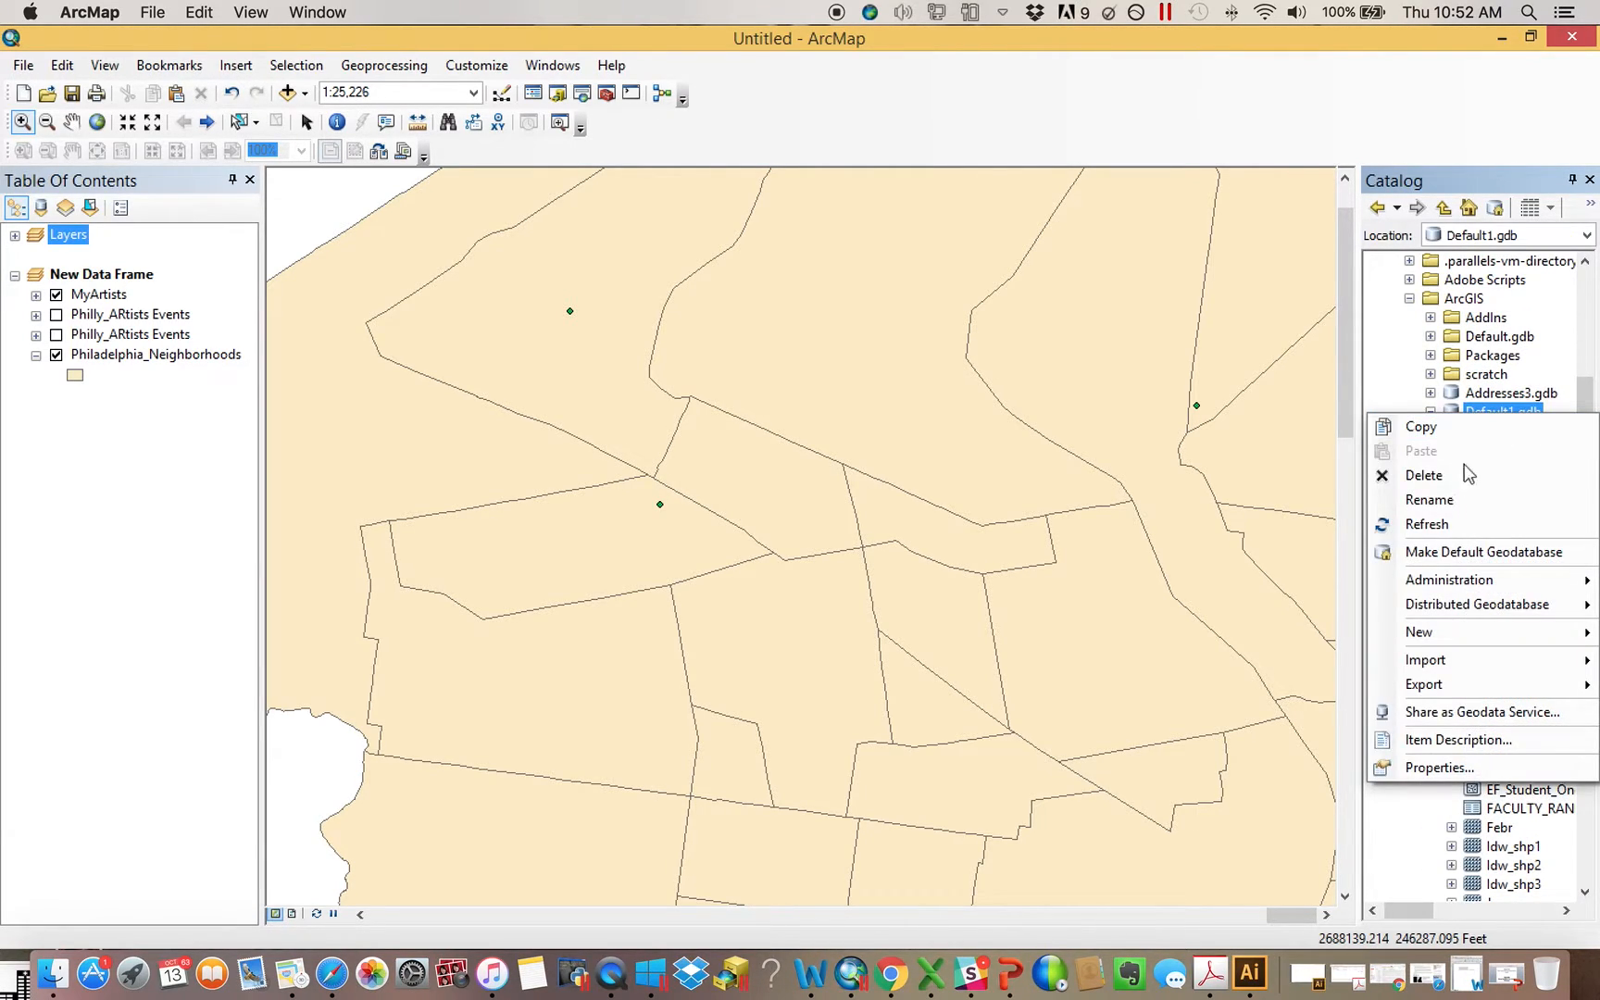
pyautogui.click(1459, 525)
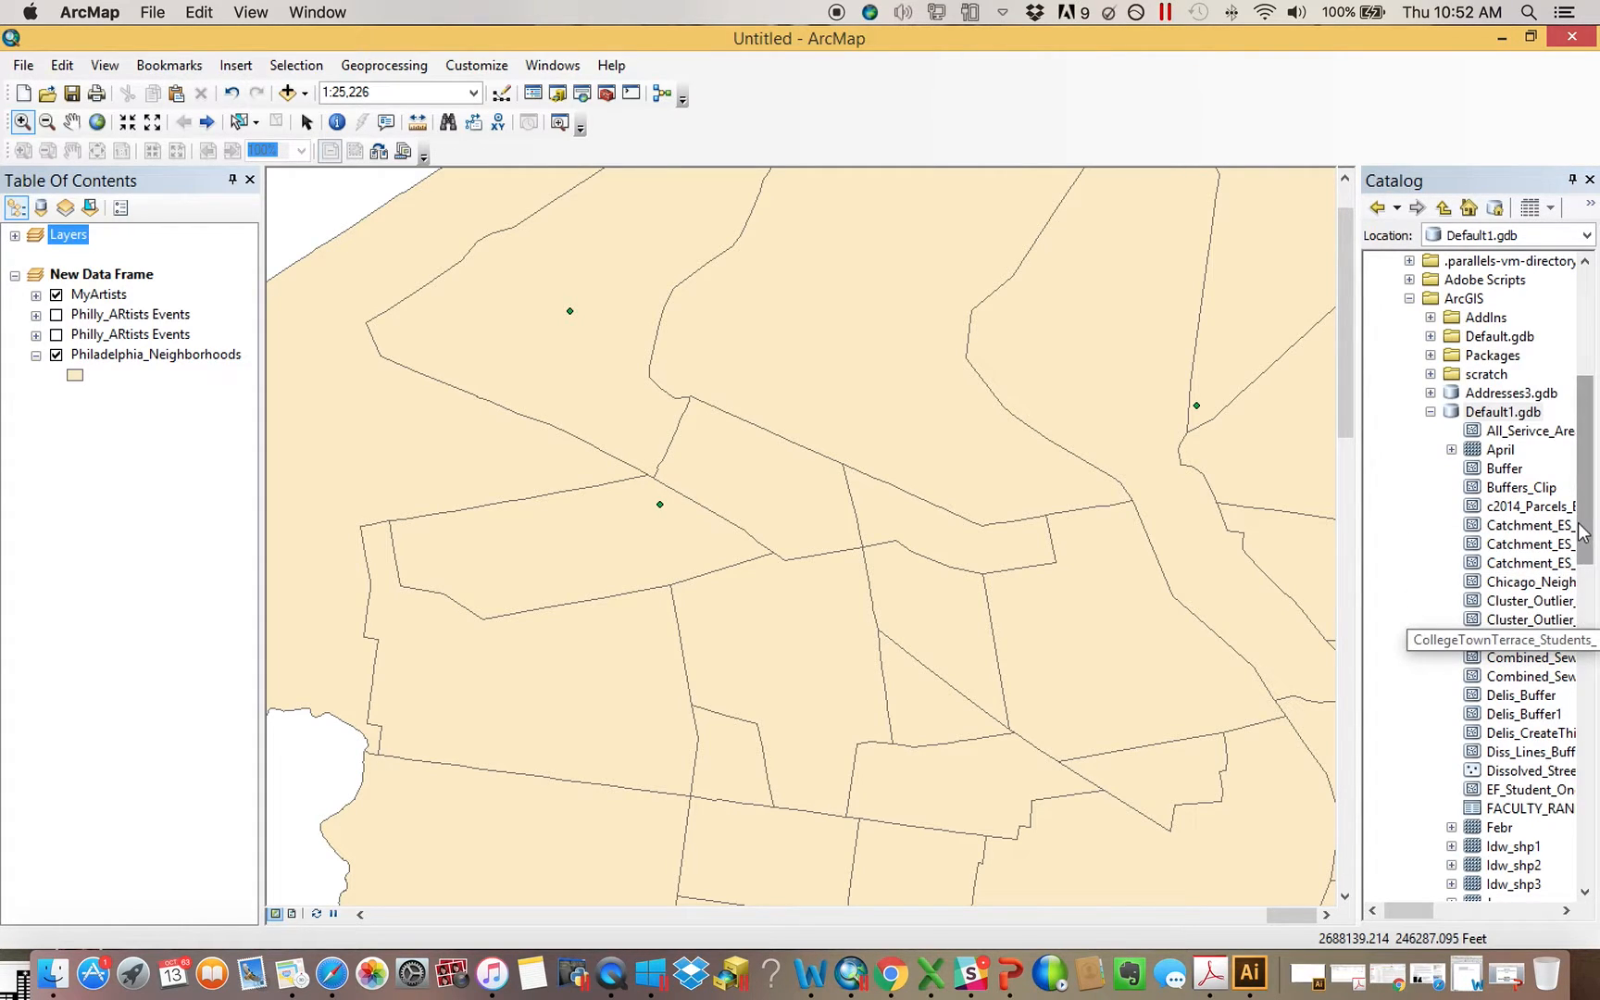
# Add the MyArtists_Buffer1 feature class from Default1.gdb to the map and remove the layer again
pyautogui.moveTo(1591, 547); pyautogui.dragTo(1594, 622)
pyautogui.moveTo(1527, 676); pyautogui.dragTo(979, 550)
pyautogui.rightClick(145, 373)
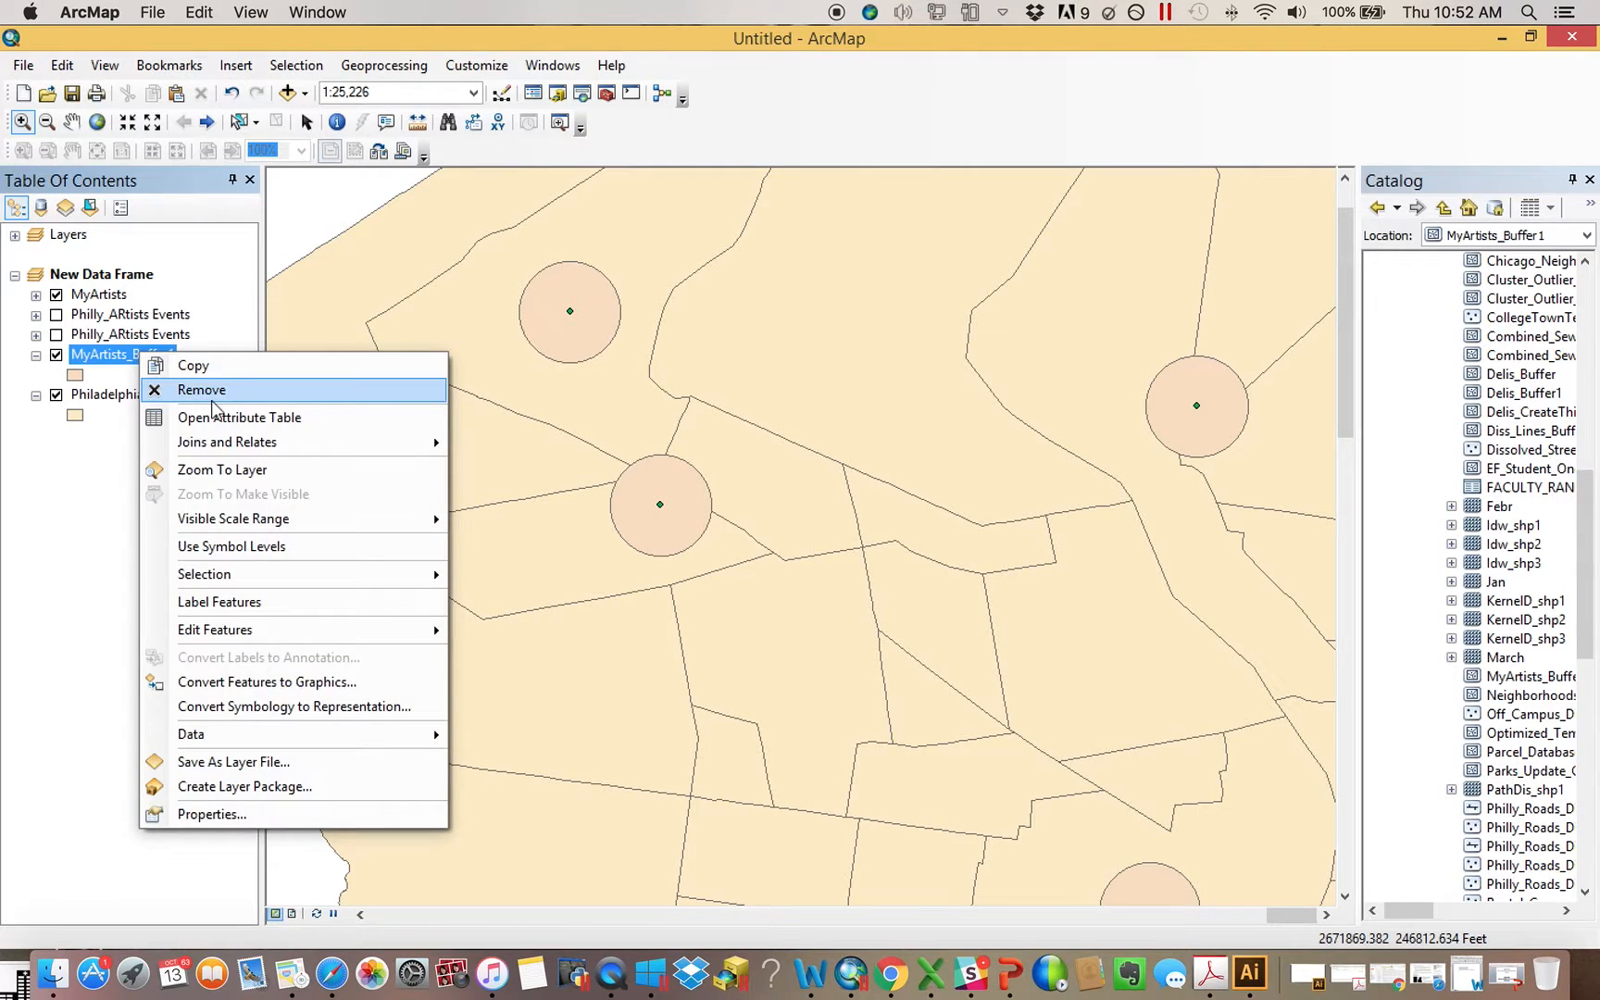
pyautogui.click(209, 387)
# Start a new Buffer from ArcToolbox with MyArtists as the input features
pyautogui.click(608, 94)
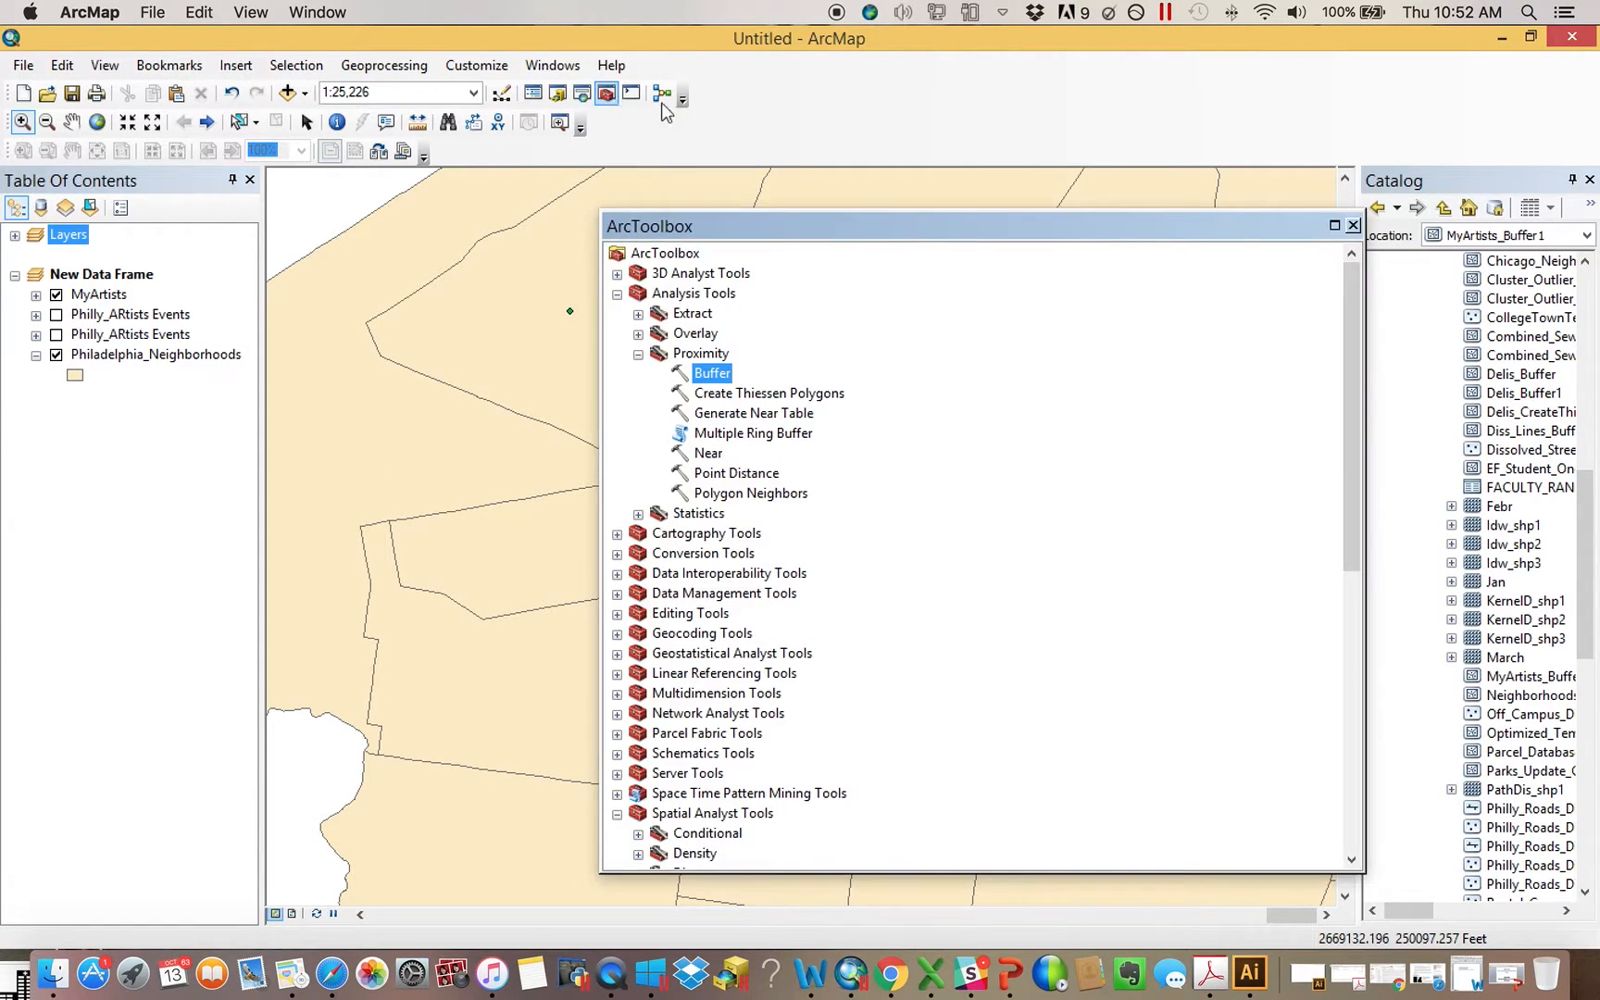
pyautogui.doubleClick(708, 370)
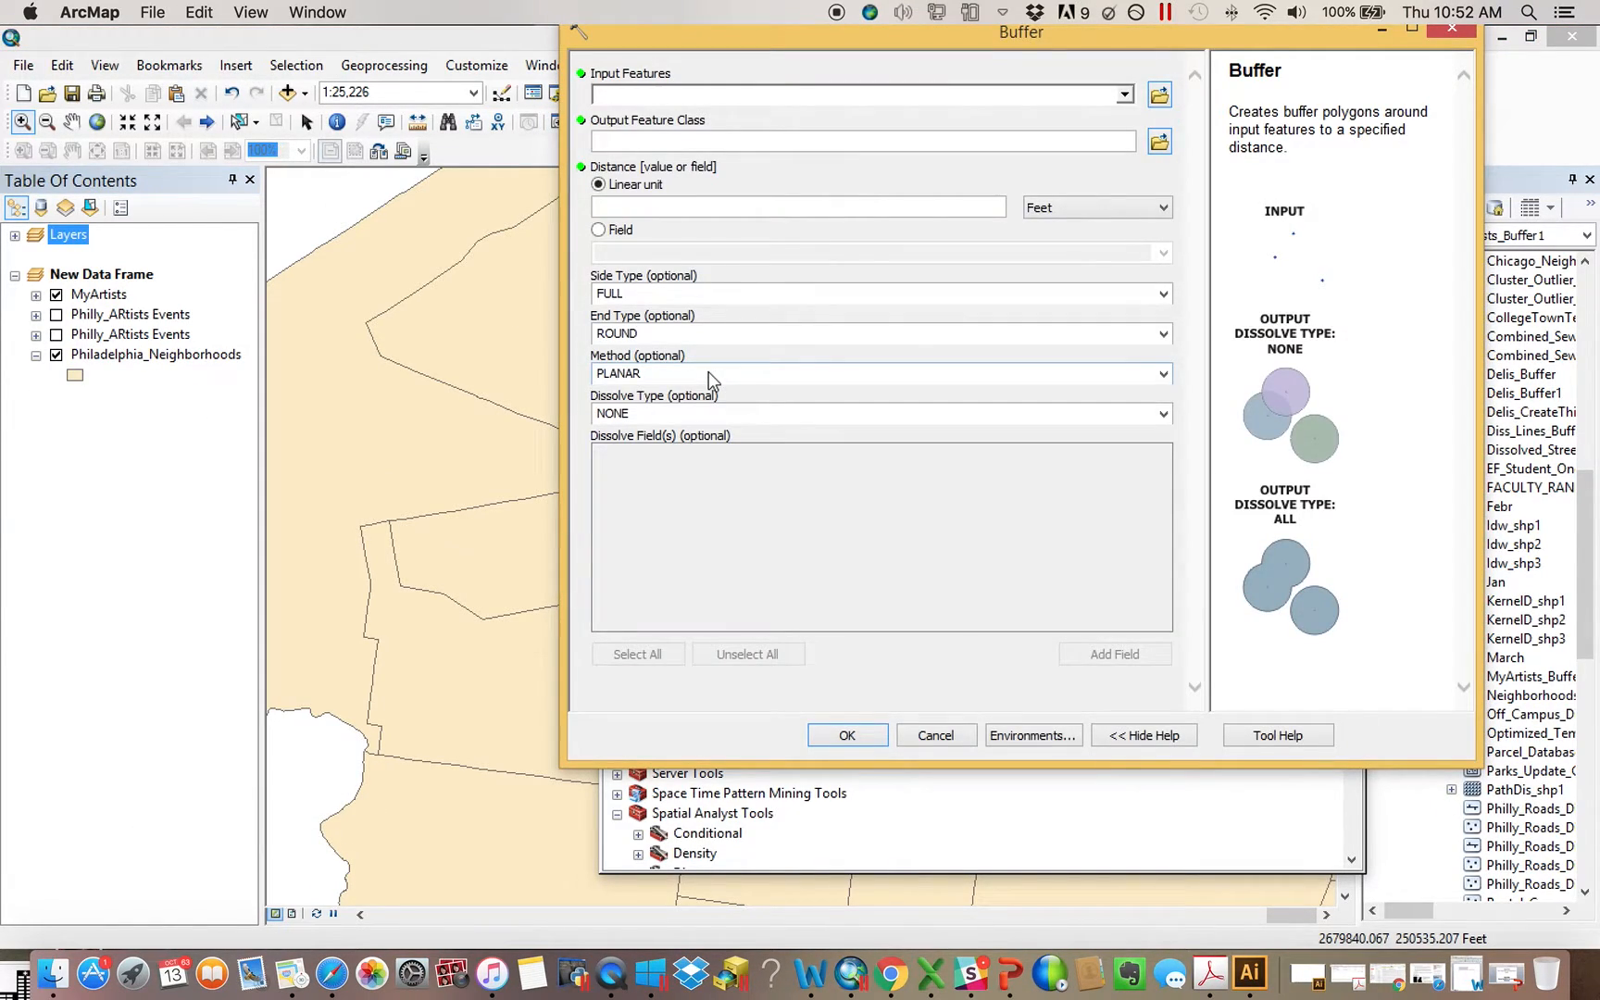
pyautogui.click(36, 295)
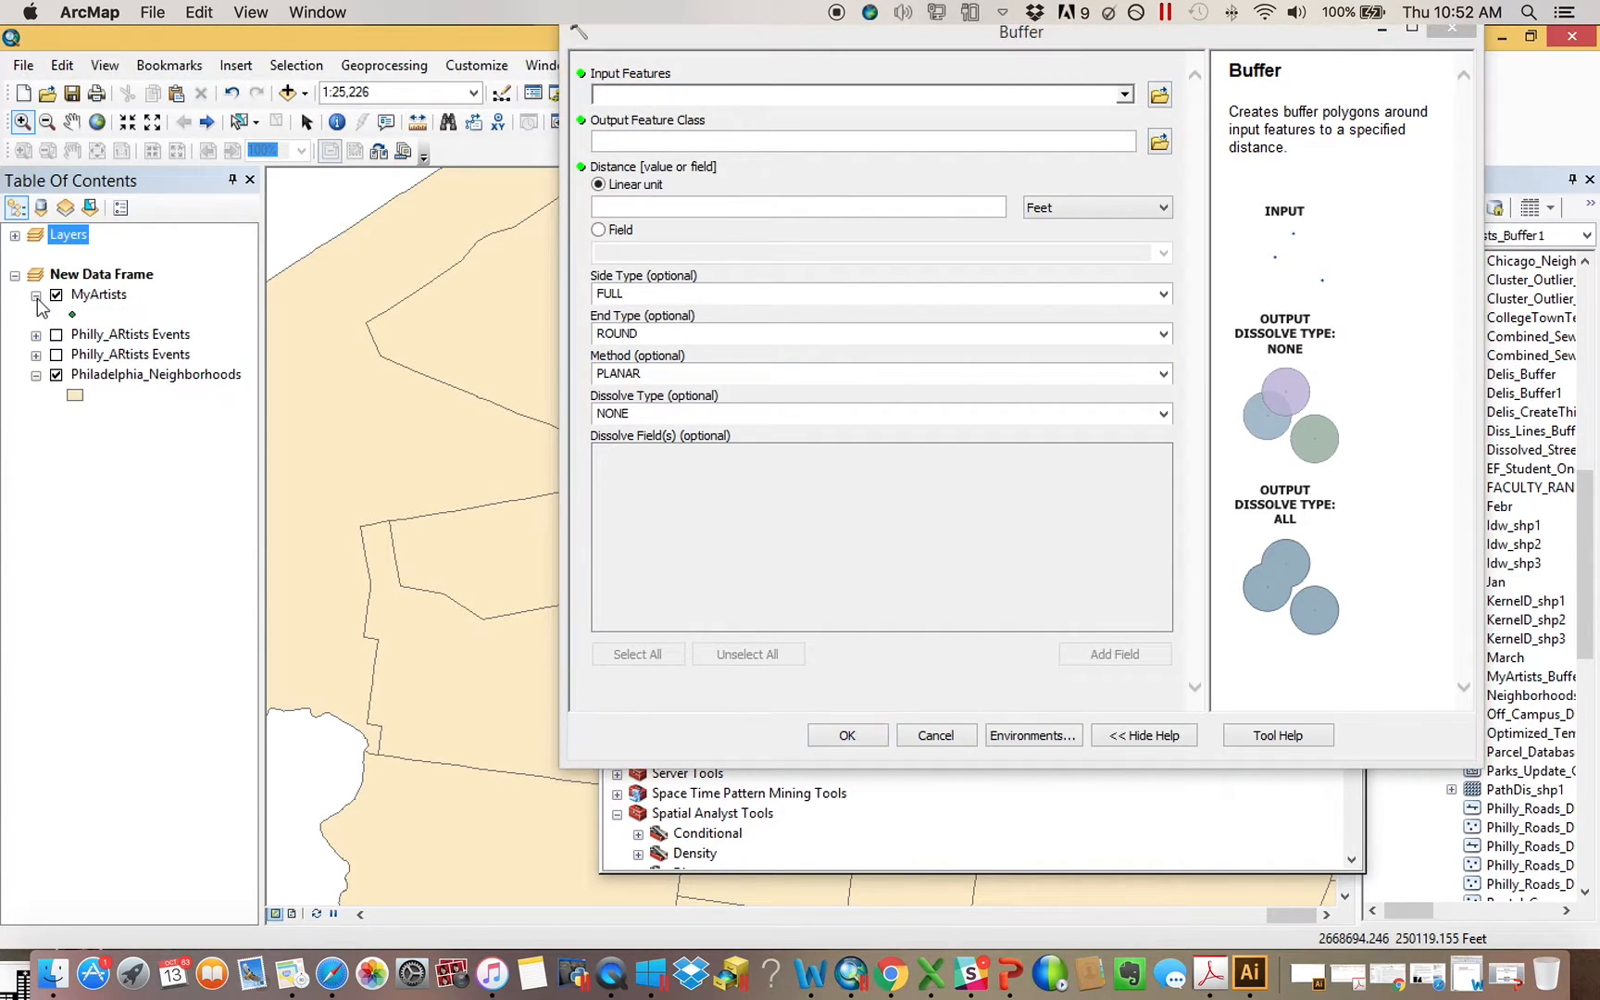
pyautogui.click(36, 295)
pyautogui.moveTo(99, 295); pyautogui.dragTo(617, 102)
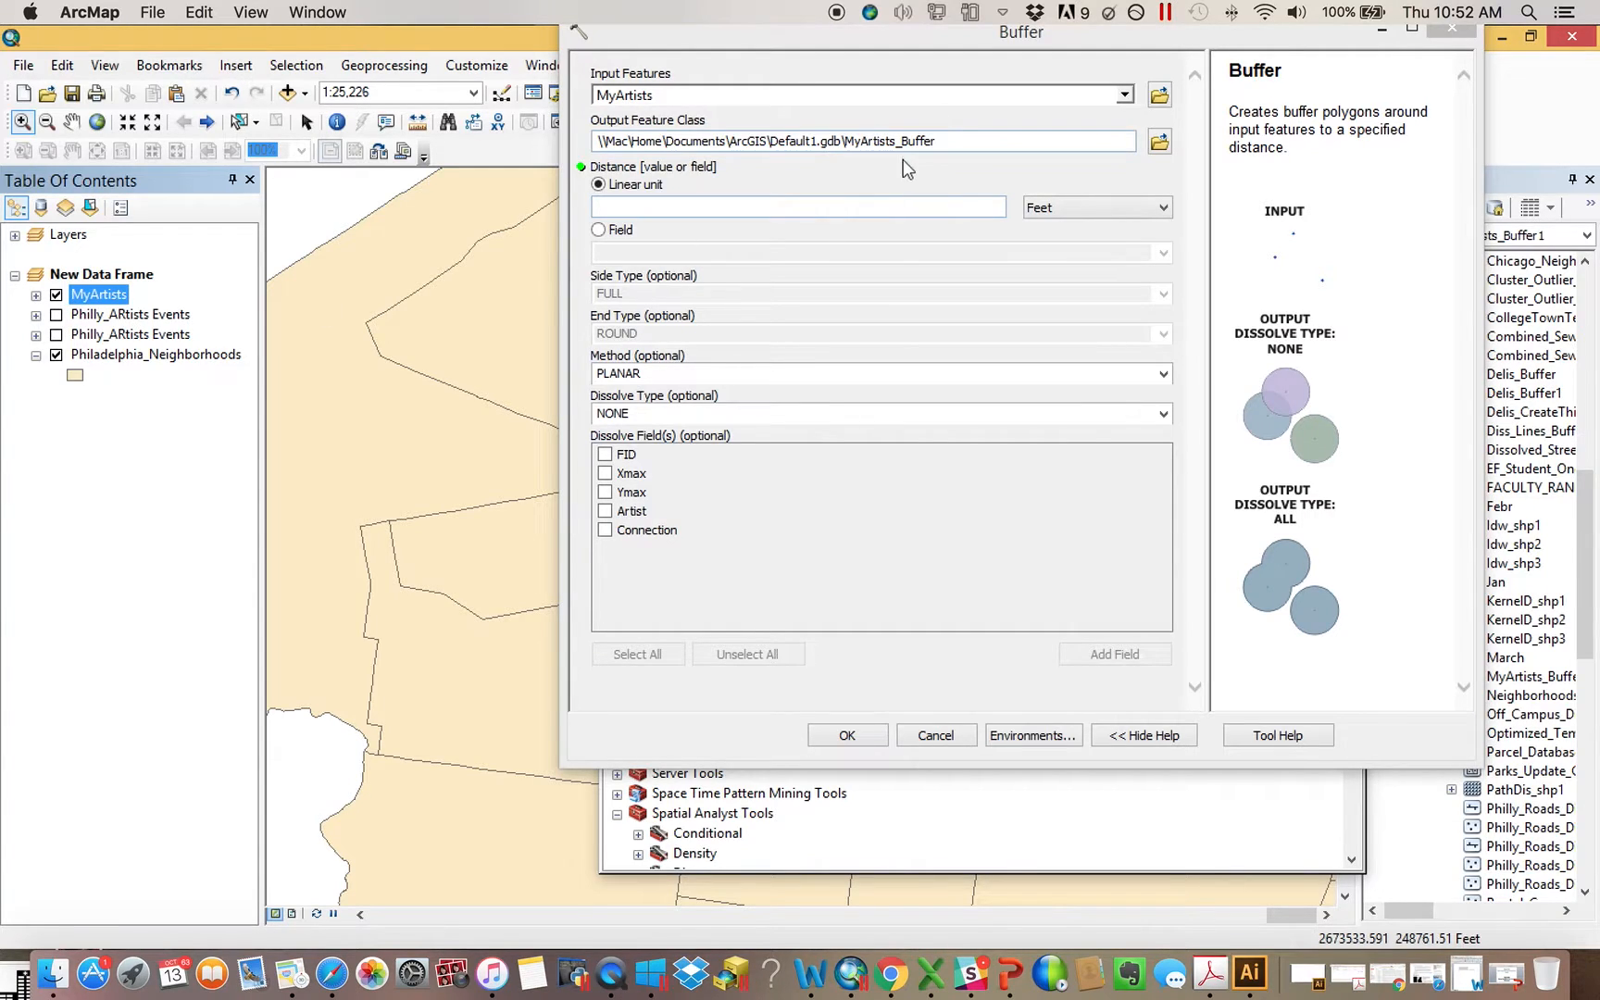
# Set the Buffer output feature class to OutputBuffer in the CSV_Examples folder on the Desktop connection
pyautogui.moveTo(1328, 36); pyautogui.dragTo(1292, 55)
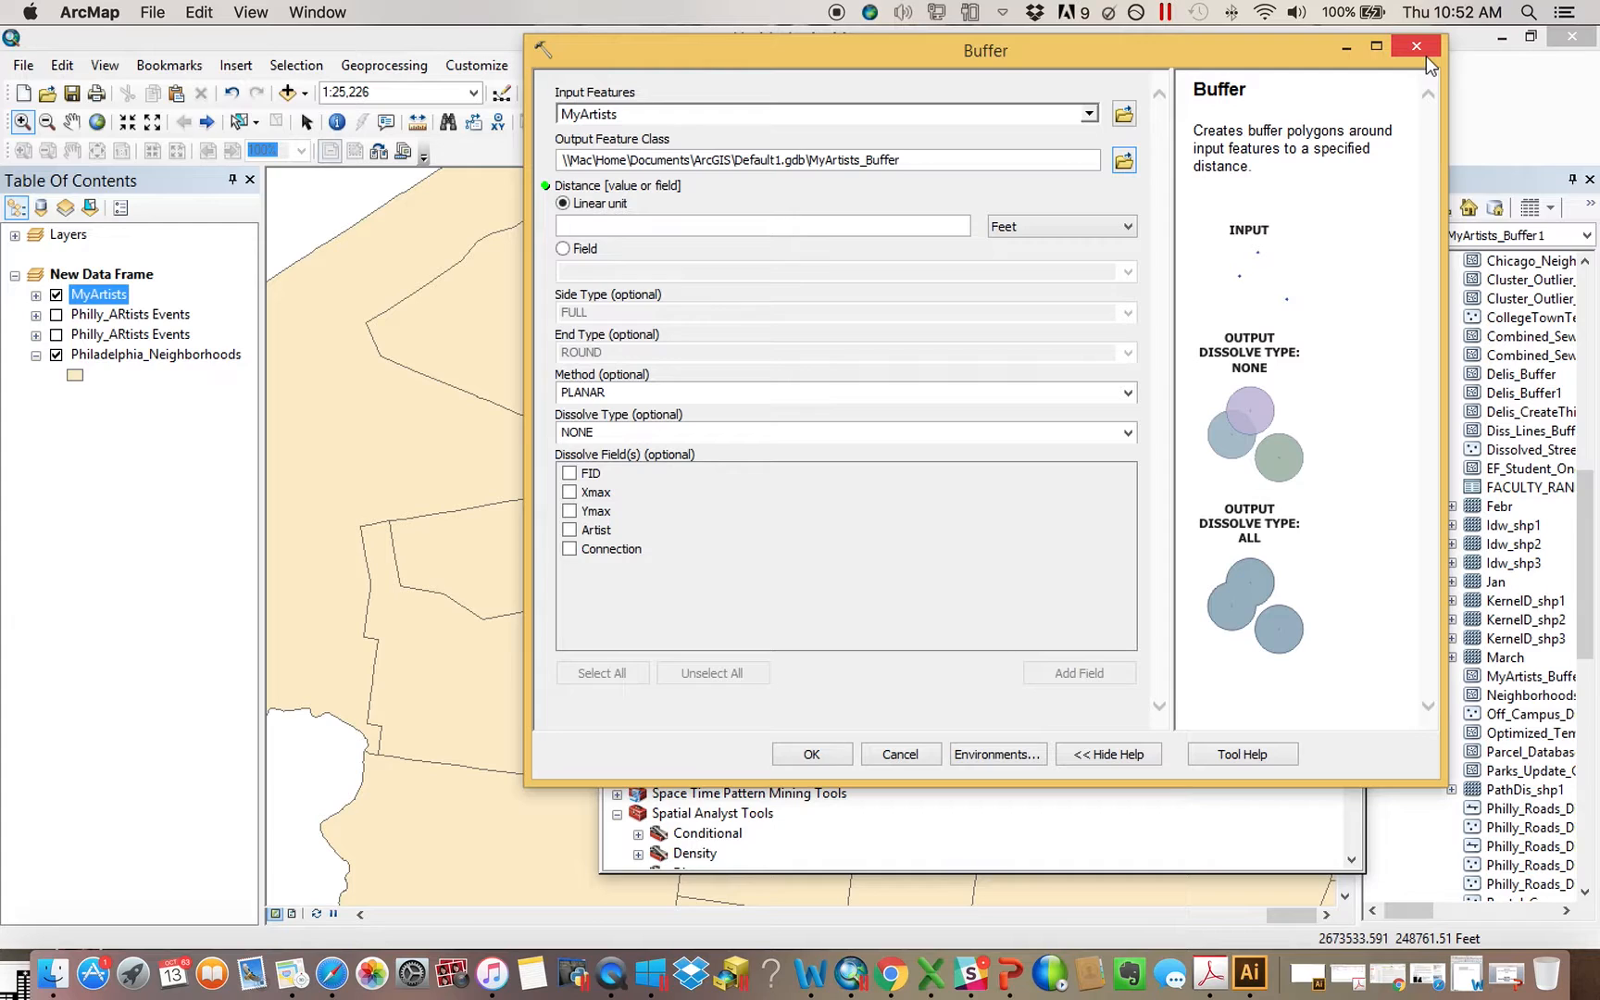
pyautogui.moveTo(1260, 61); pyautogui.dragTo(1021, 84)
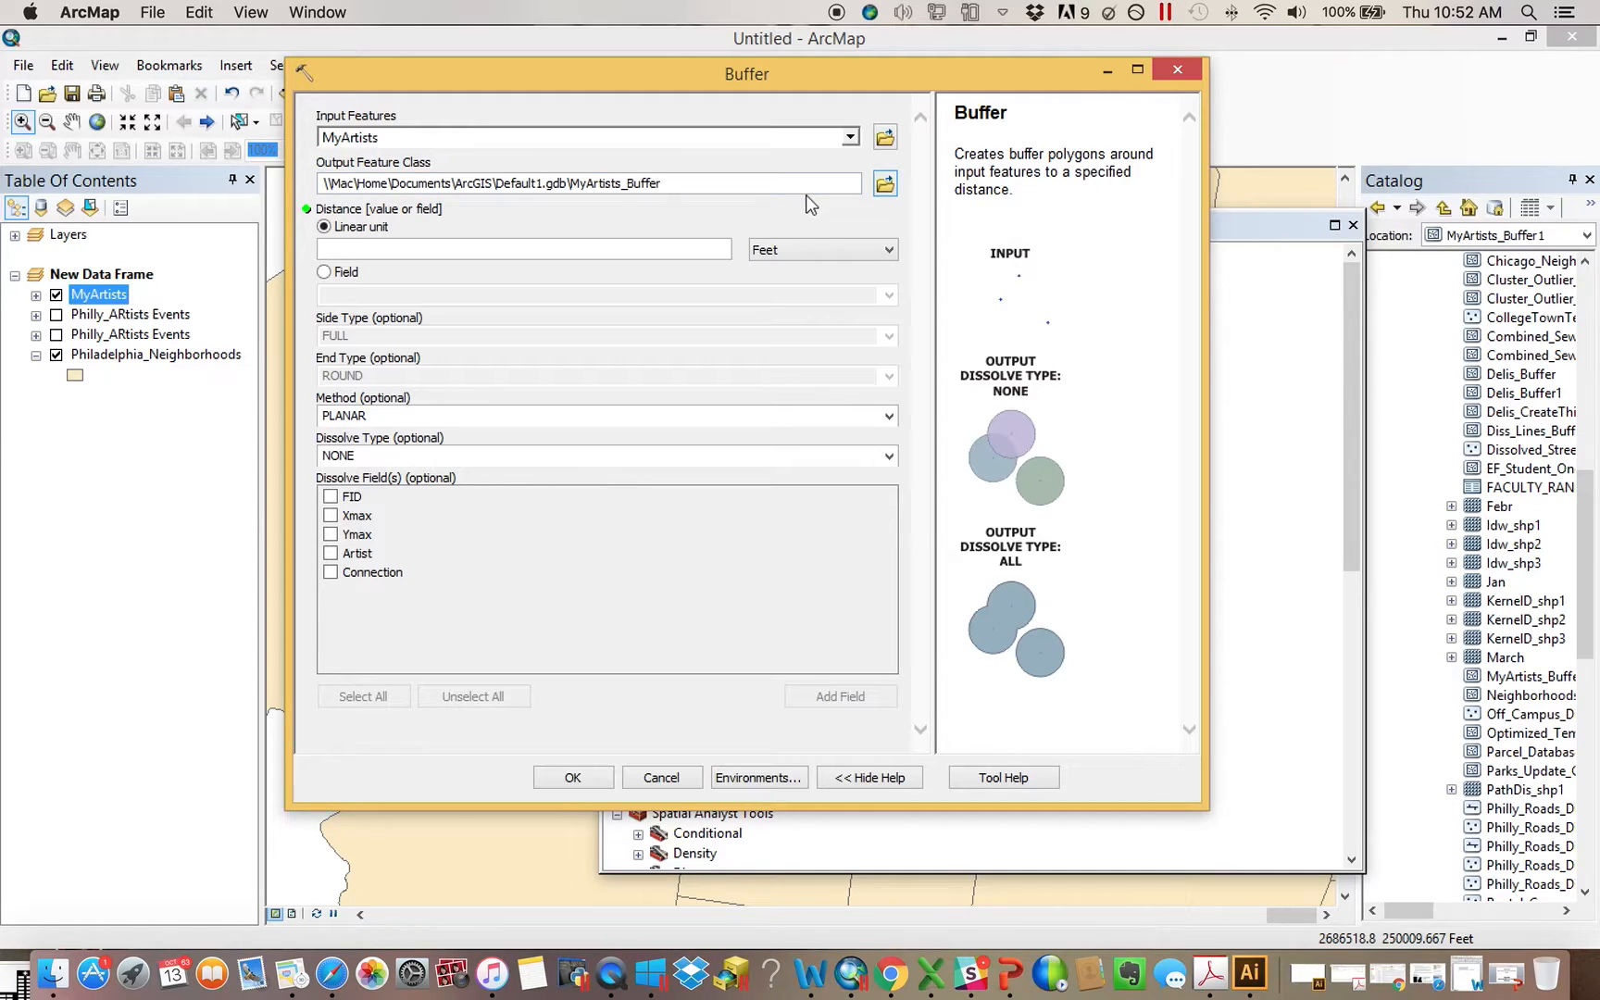
pyautogui.click(885, 188)
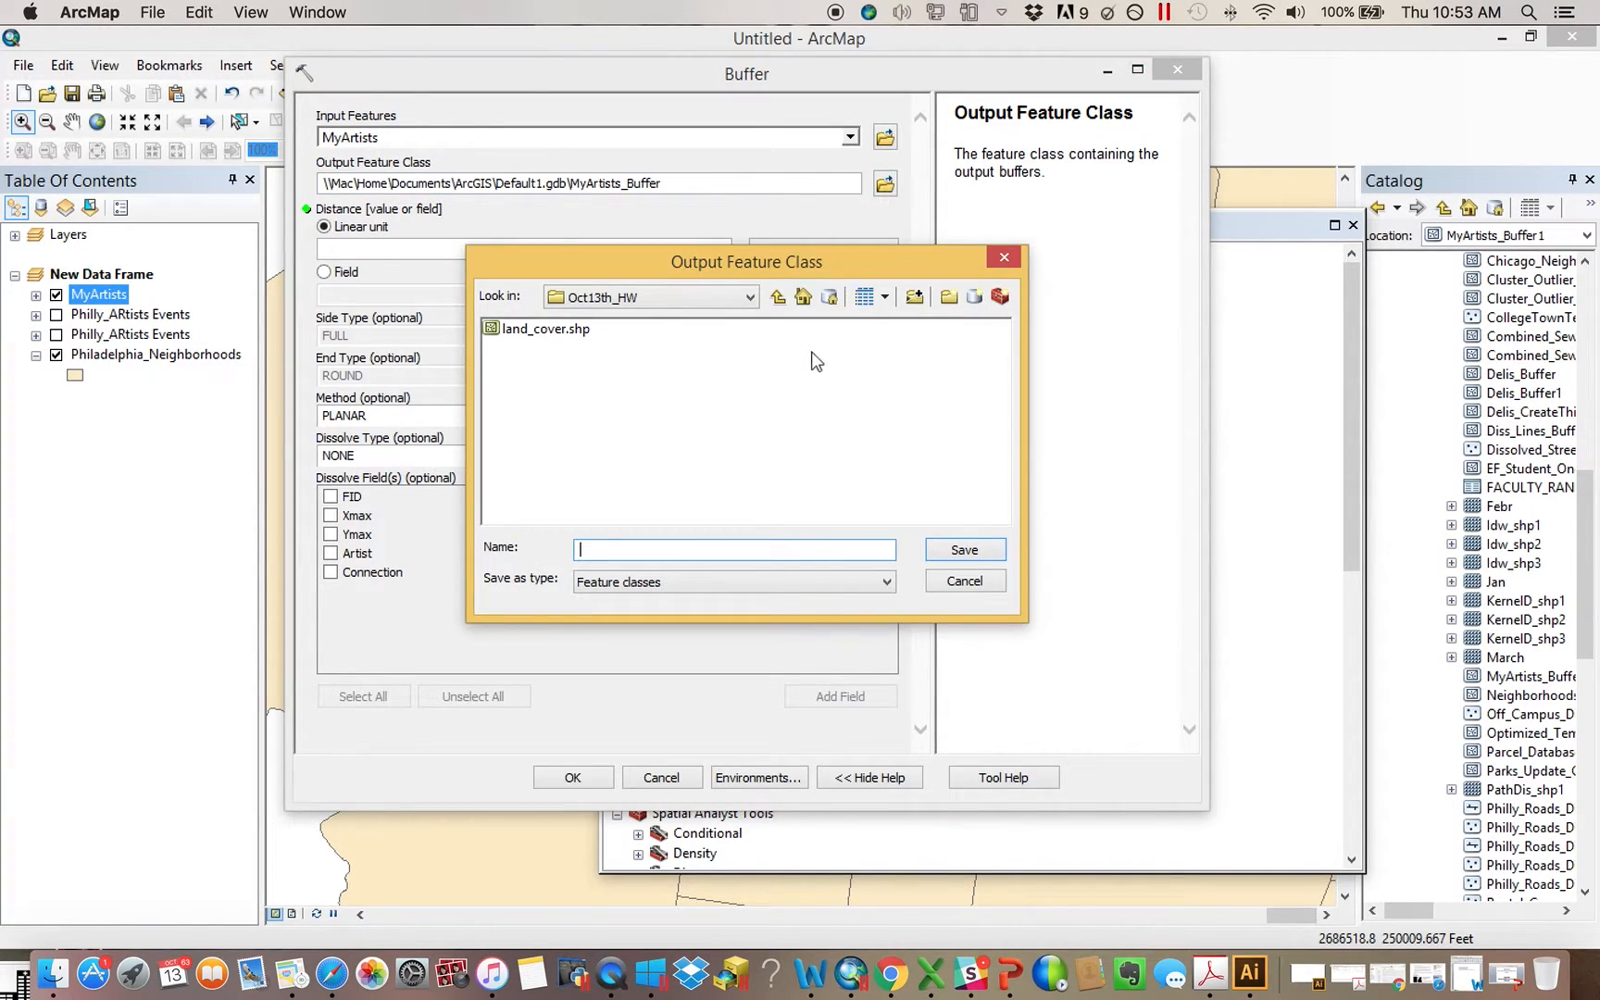
pyautogui.click(750, 297)
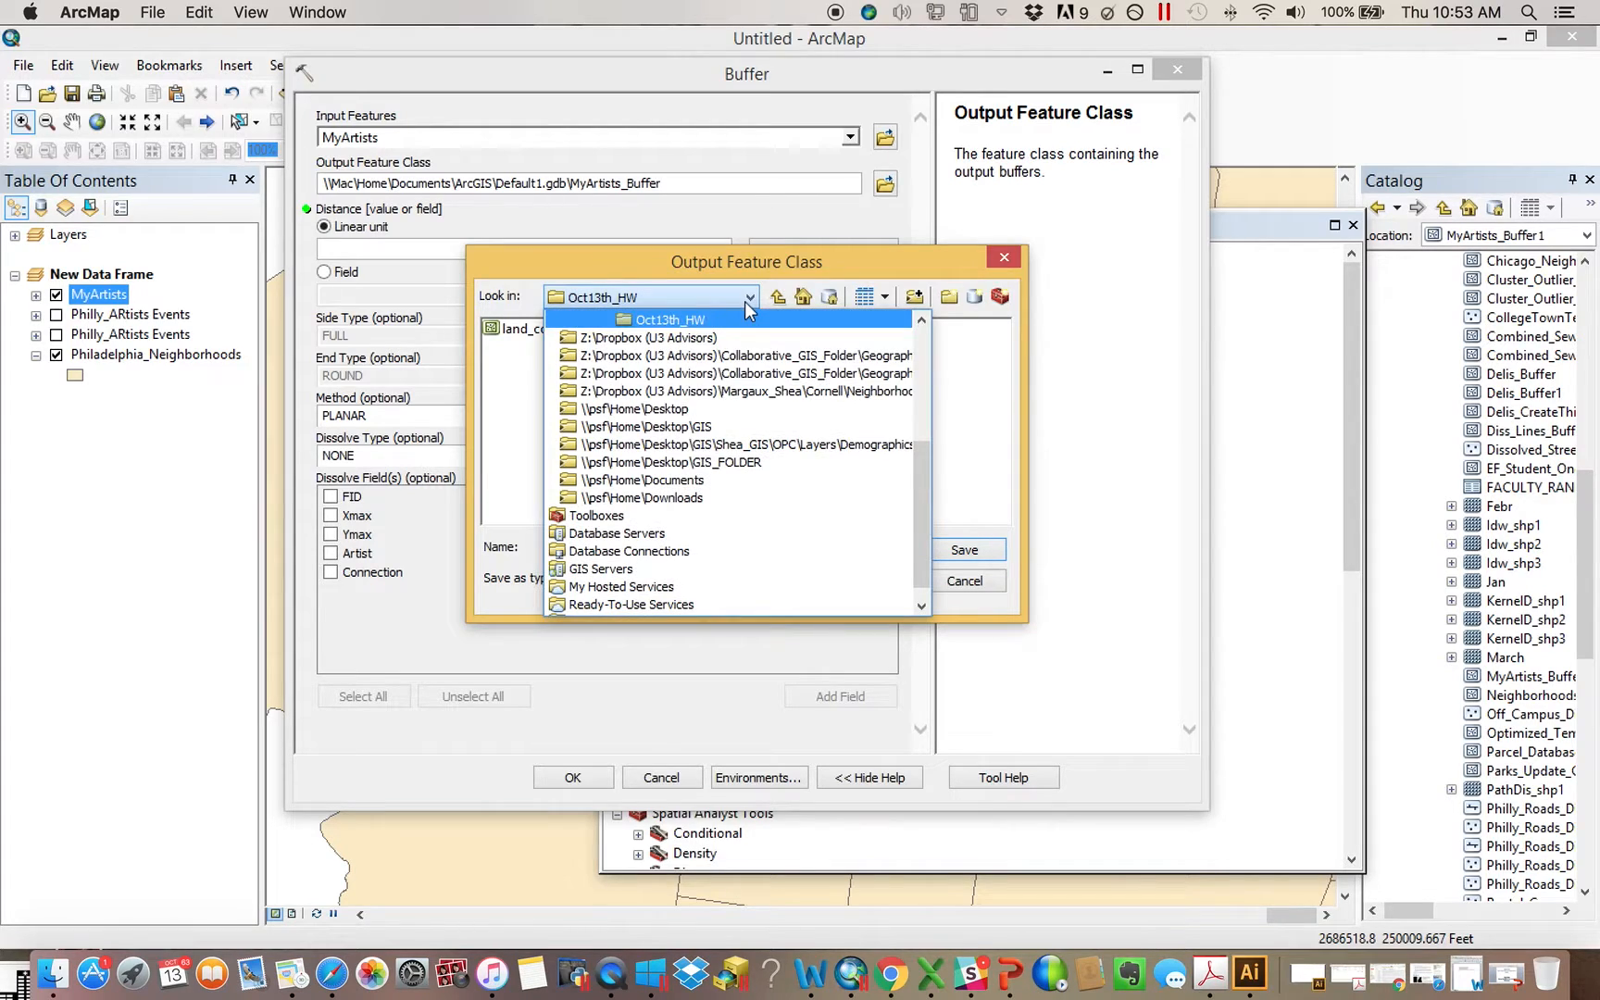
pyautogui.click(712, 408)
pyautogui.click(527, 409)
pyautogui.doubleClick(527, 410)
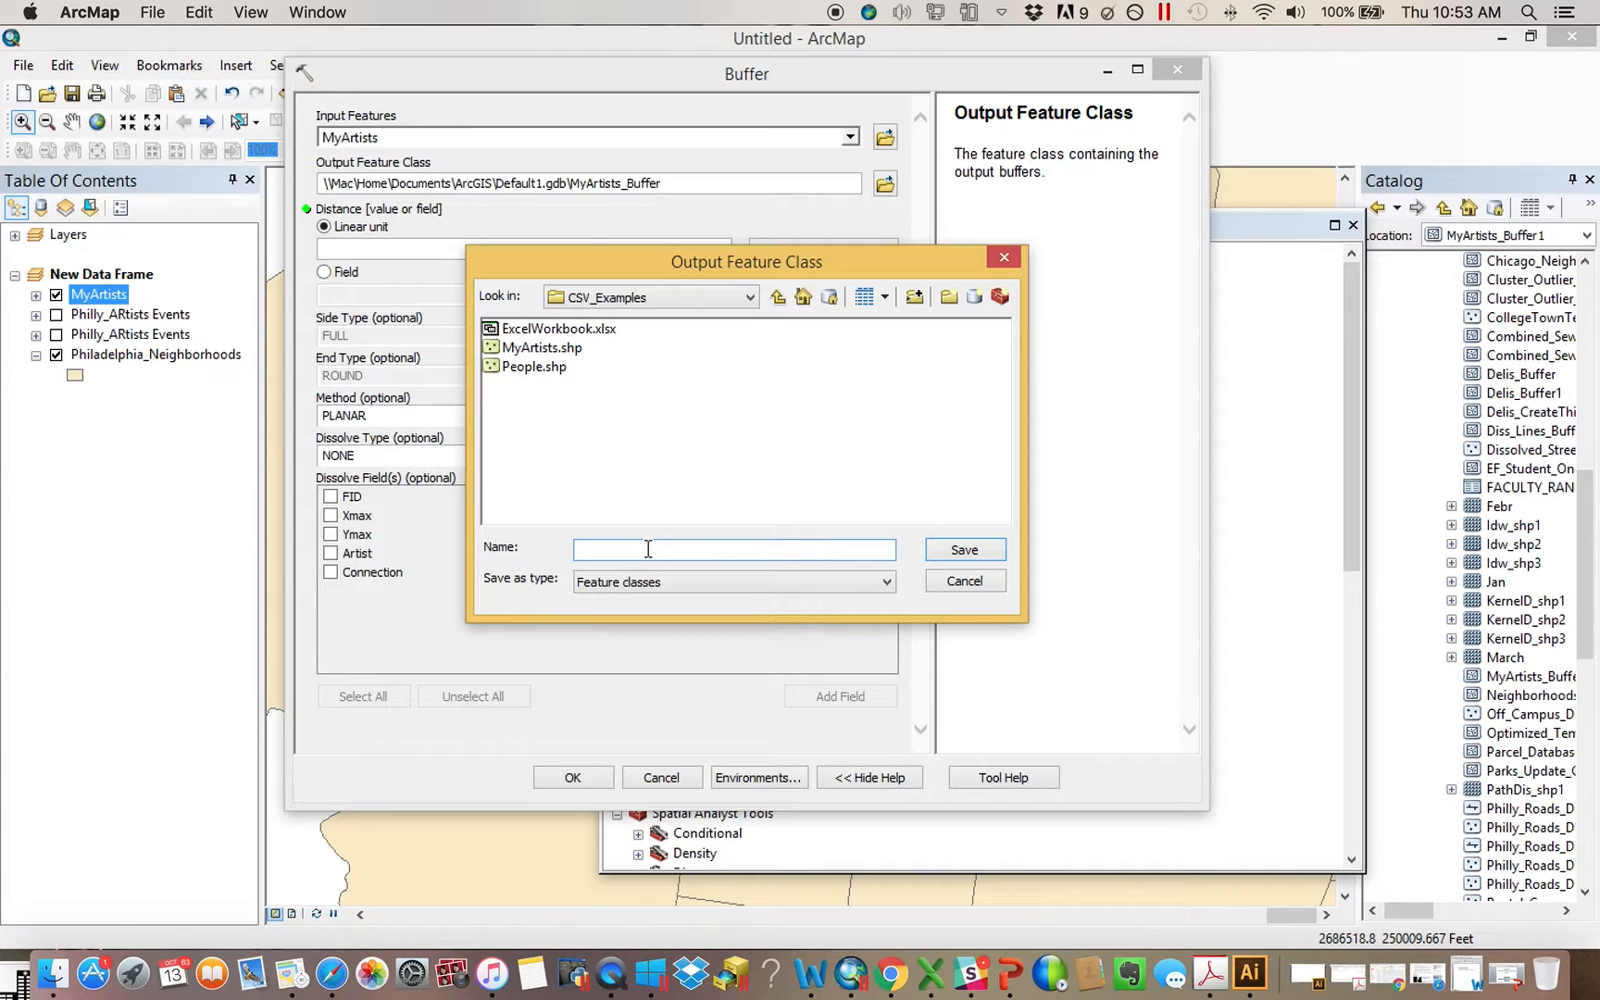
pyautogui.write('OutputBuffer')
pyautogui.press('Return')
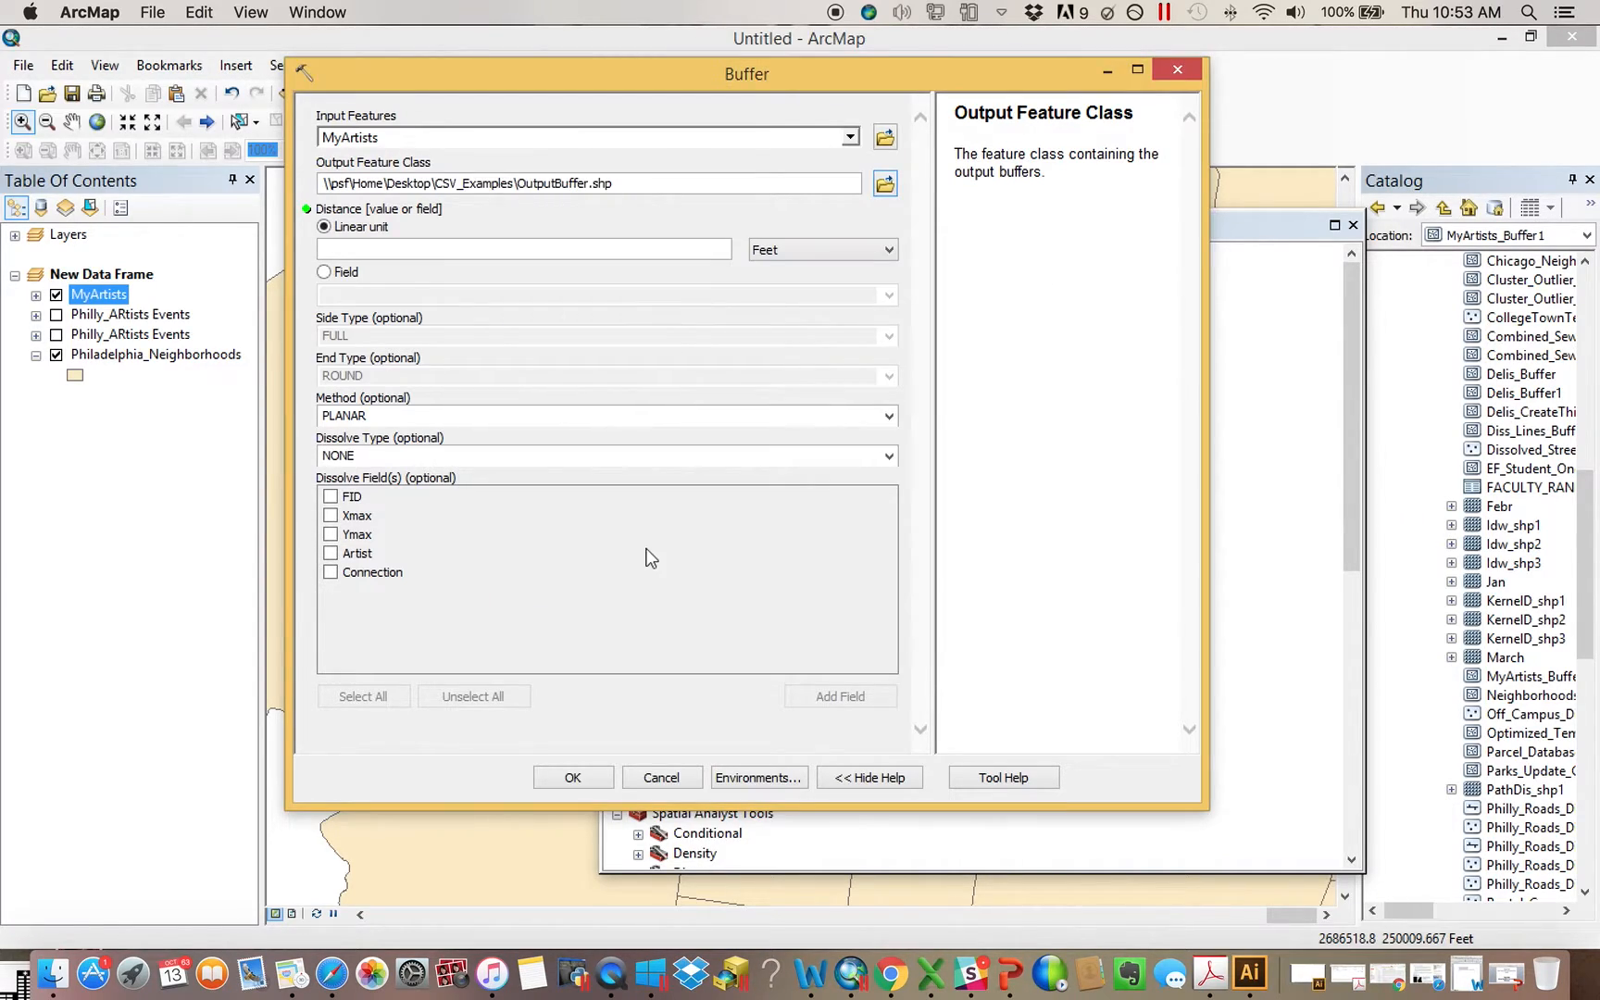
# Dismiss the Buffer tool without running it and close ArcToolbox
pyautogui.click(675, 250)
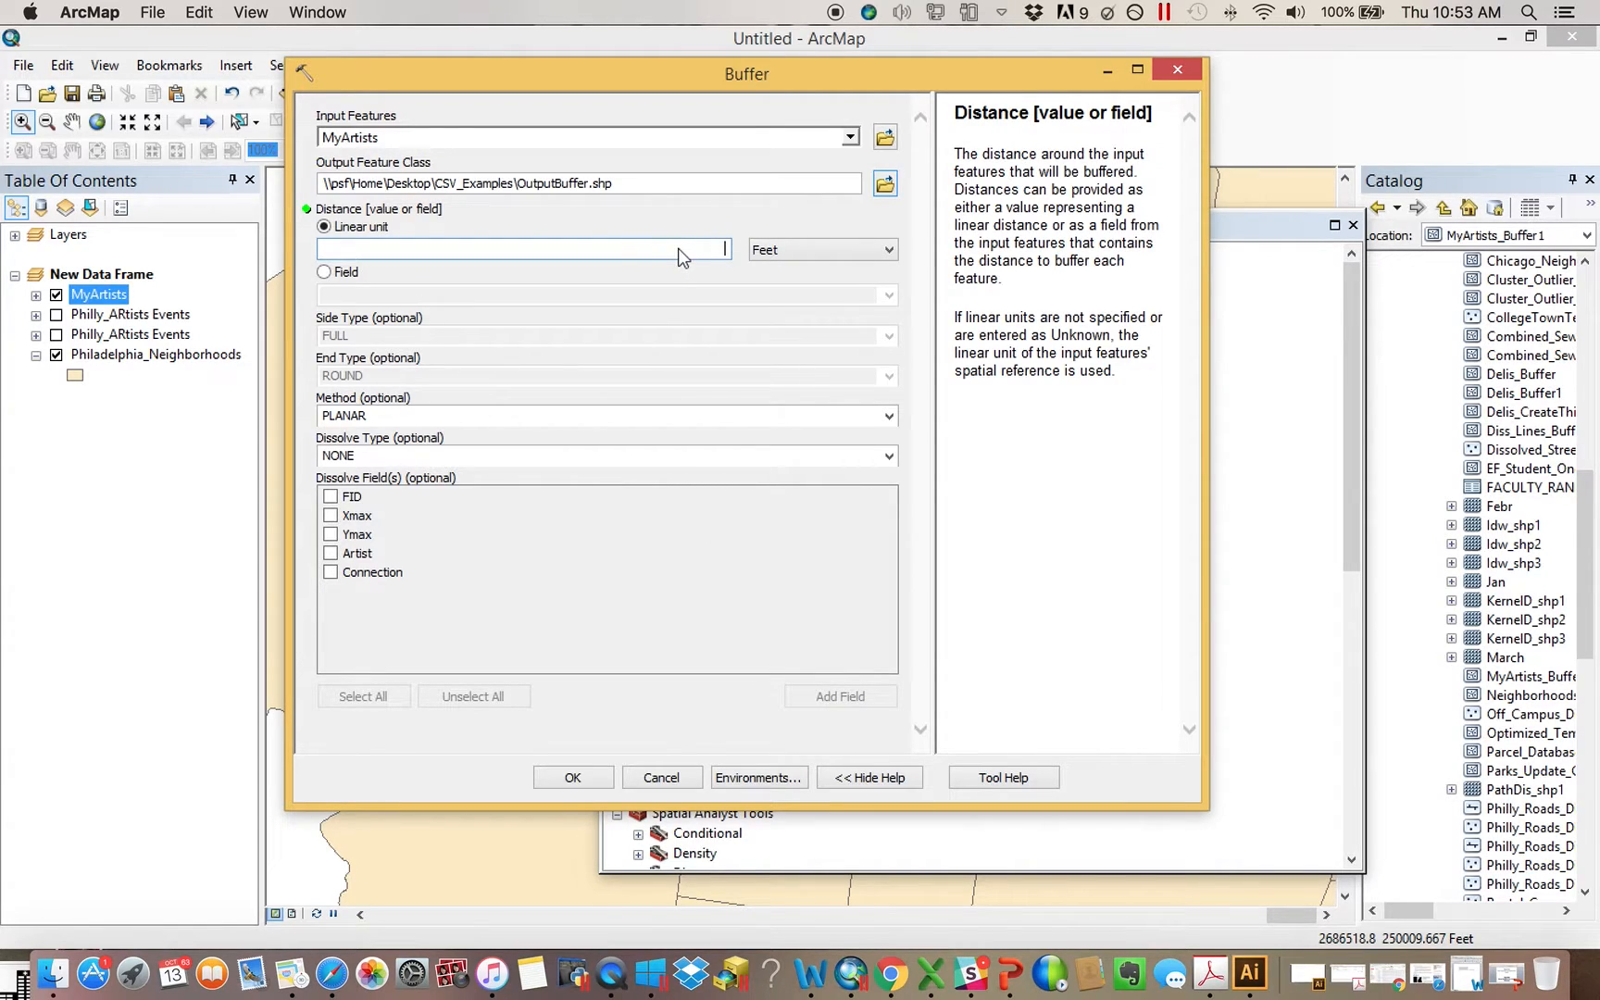
pyautogui.click(1176, 70)
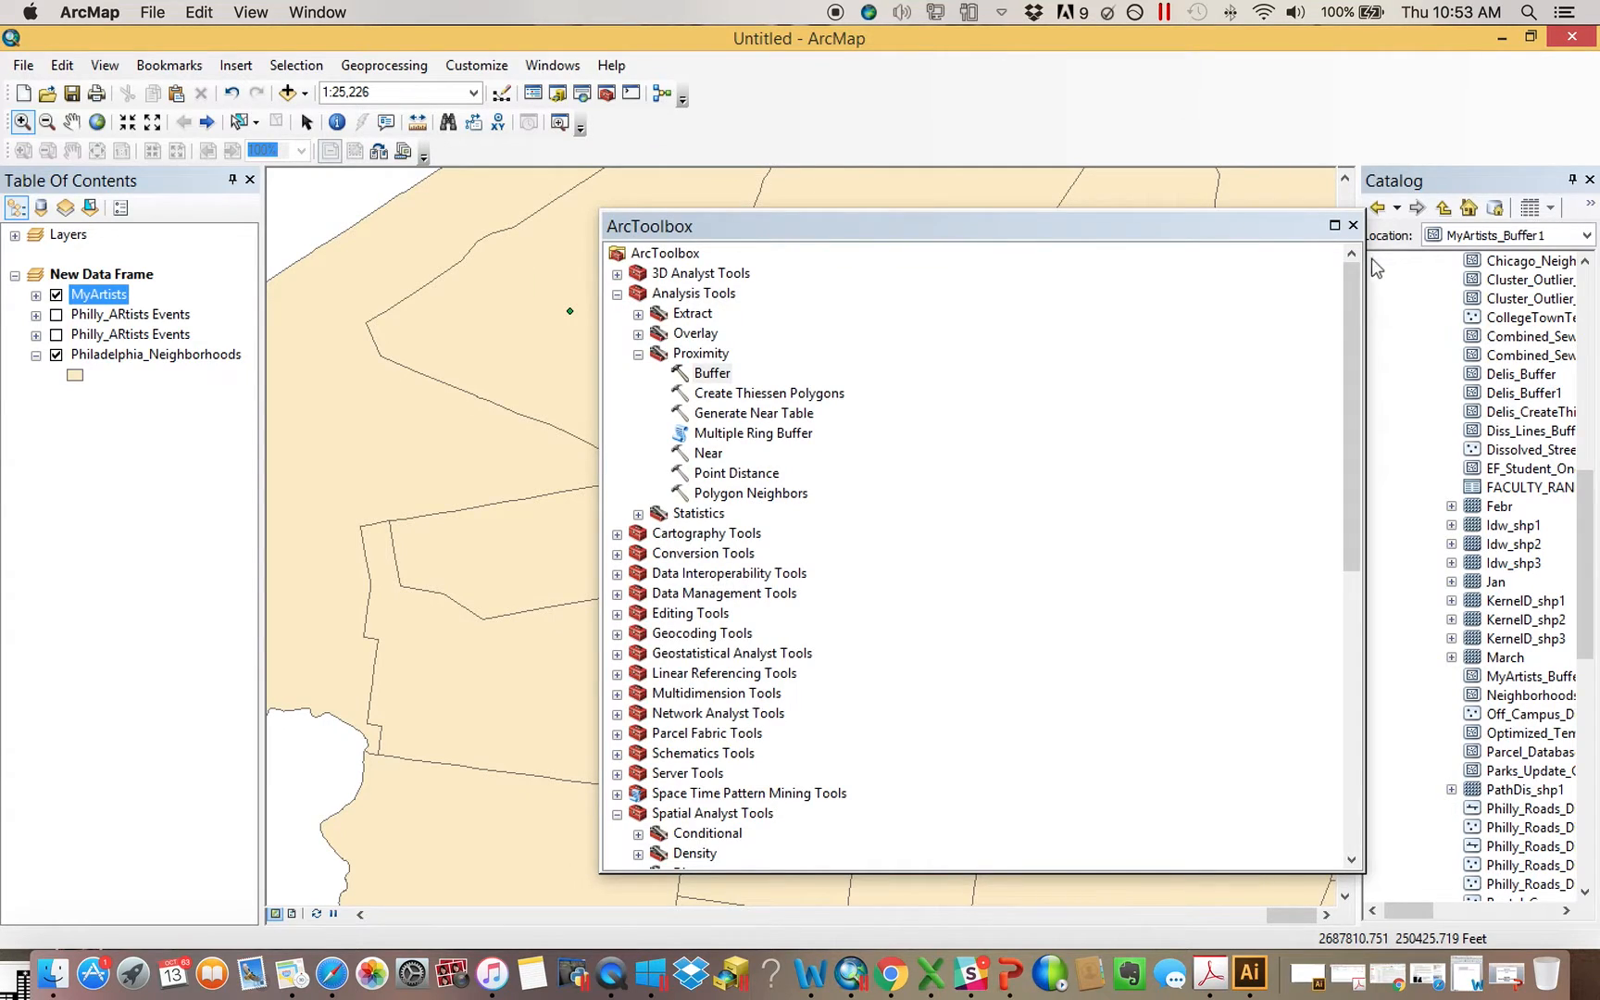
pyautogui.click(1353, 226)
# Open the geoprocessing Environment Settings and expand the Workspace and Processing Extent sections
pyautogui.click(383, 65)
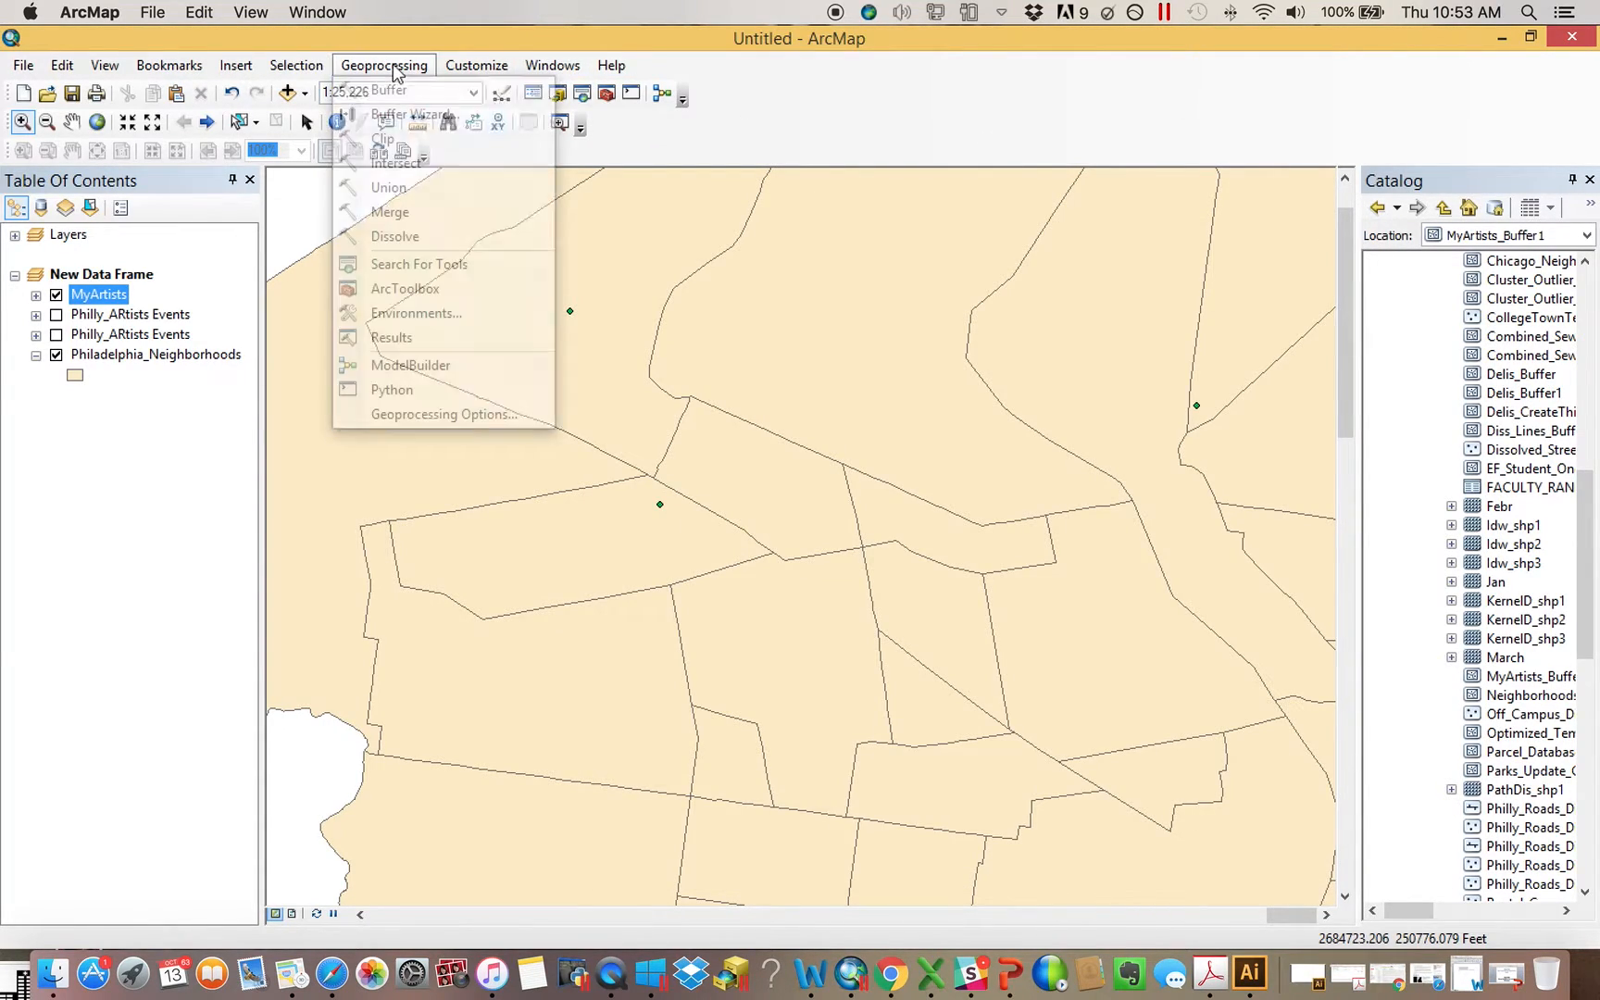
pyautogui.click(436, 313)
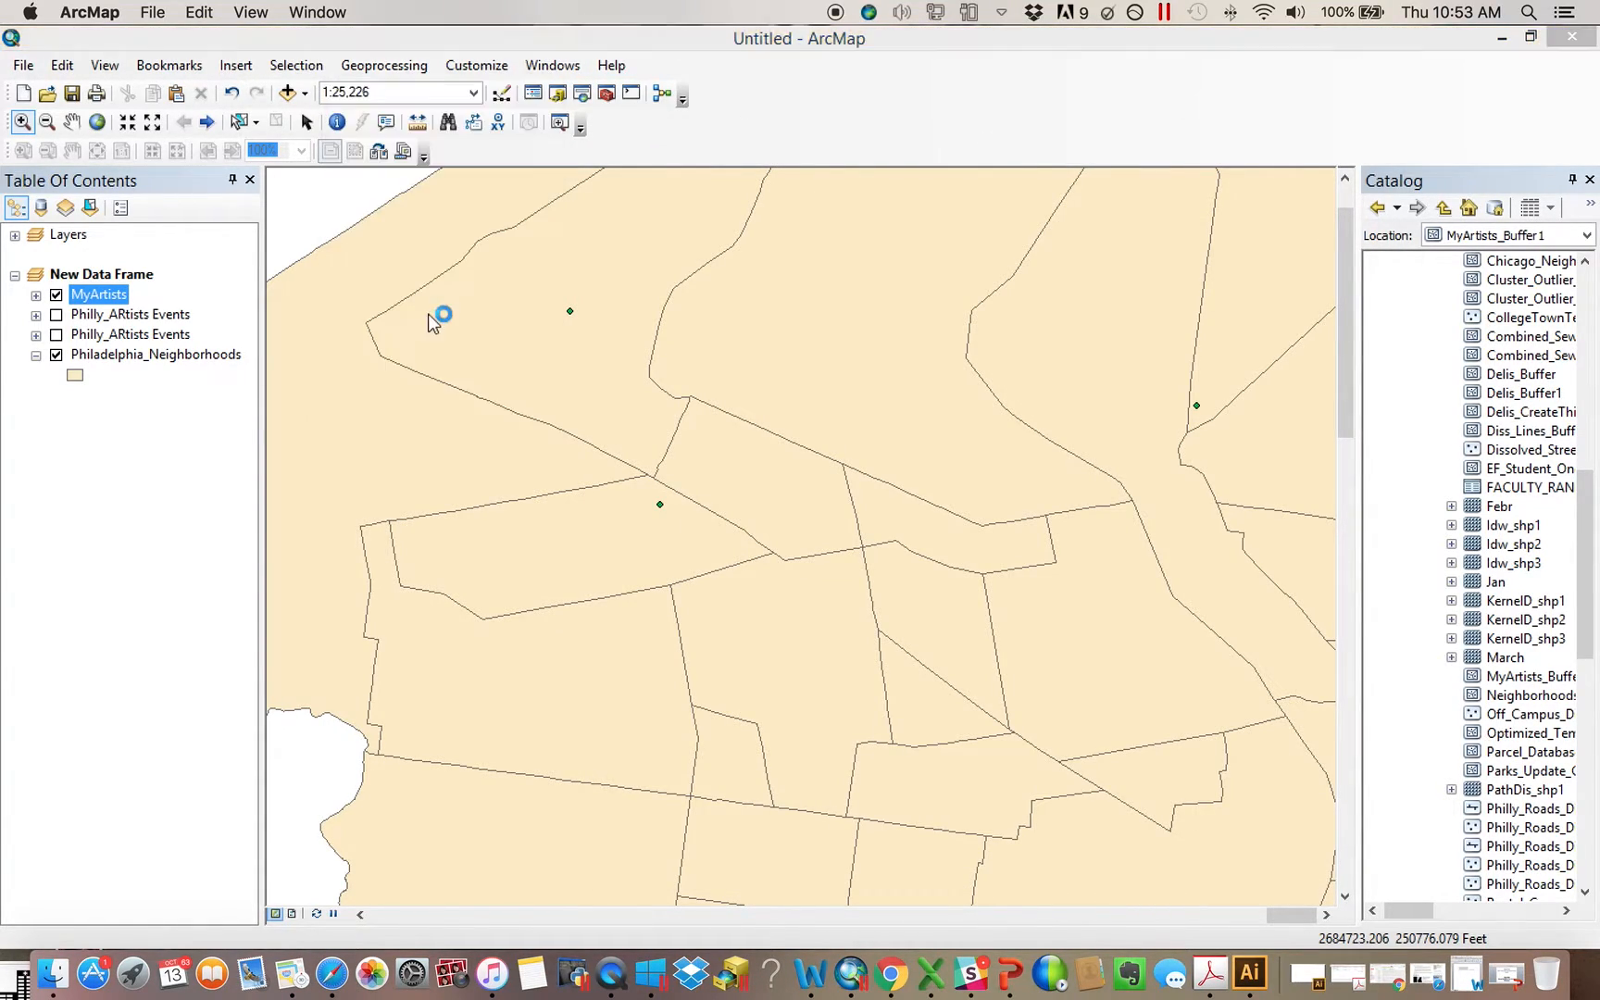
pyautogui.click(308, 90)
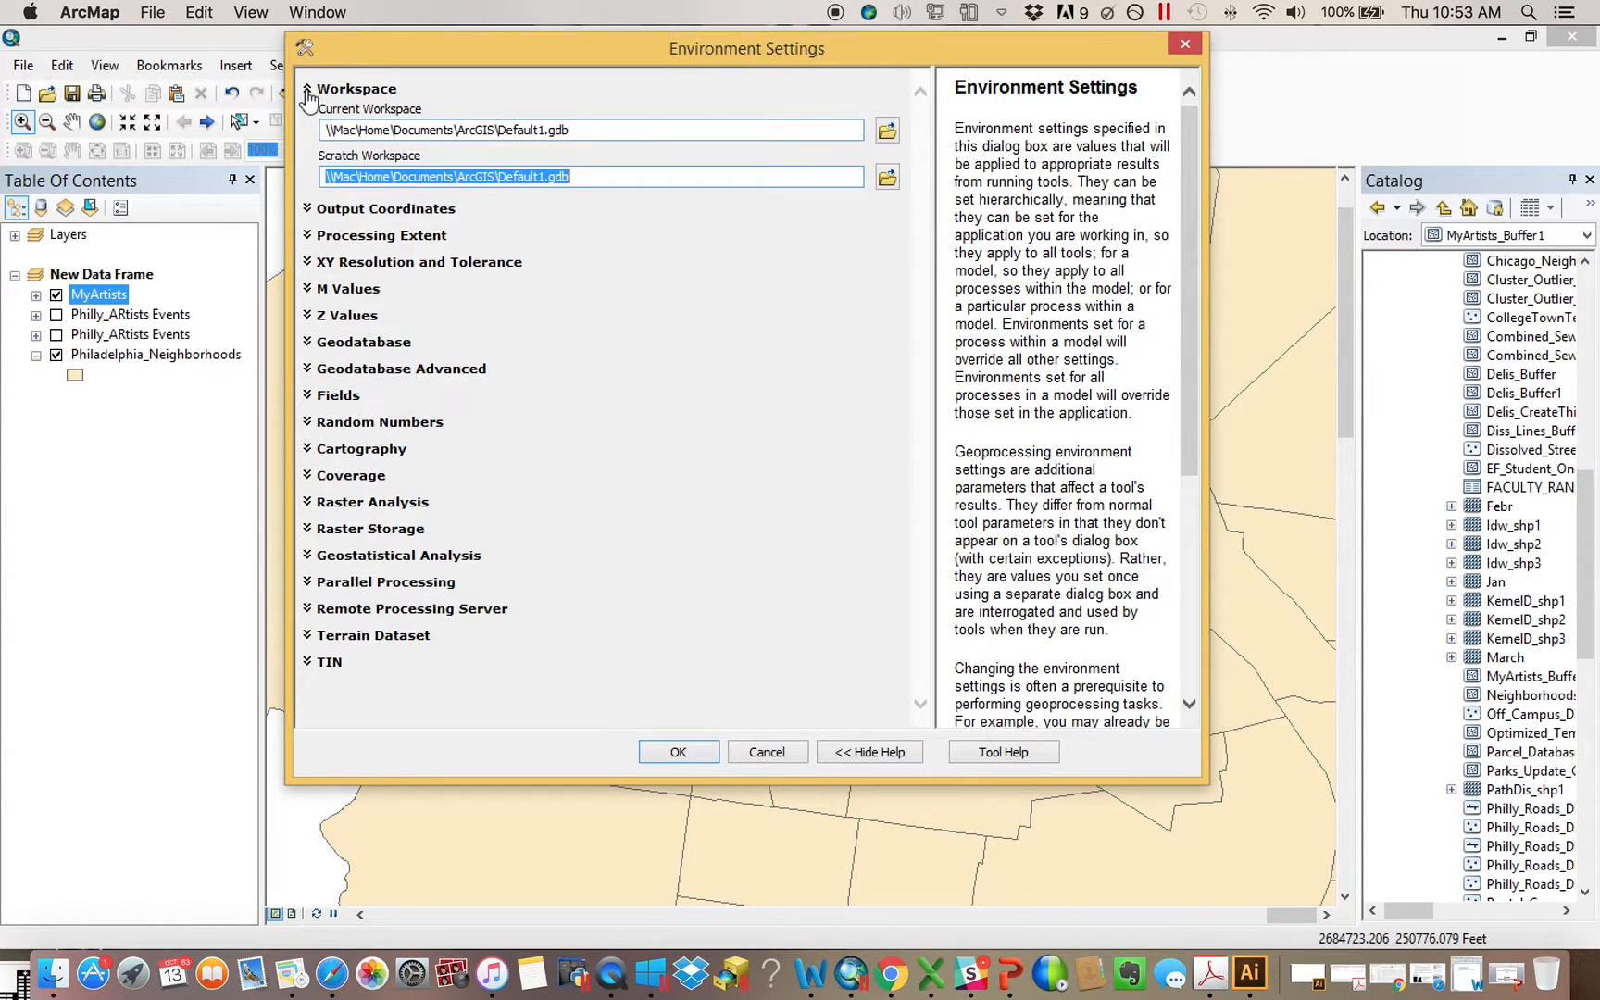
pyautogui.click(631, 232)
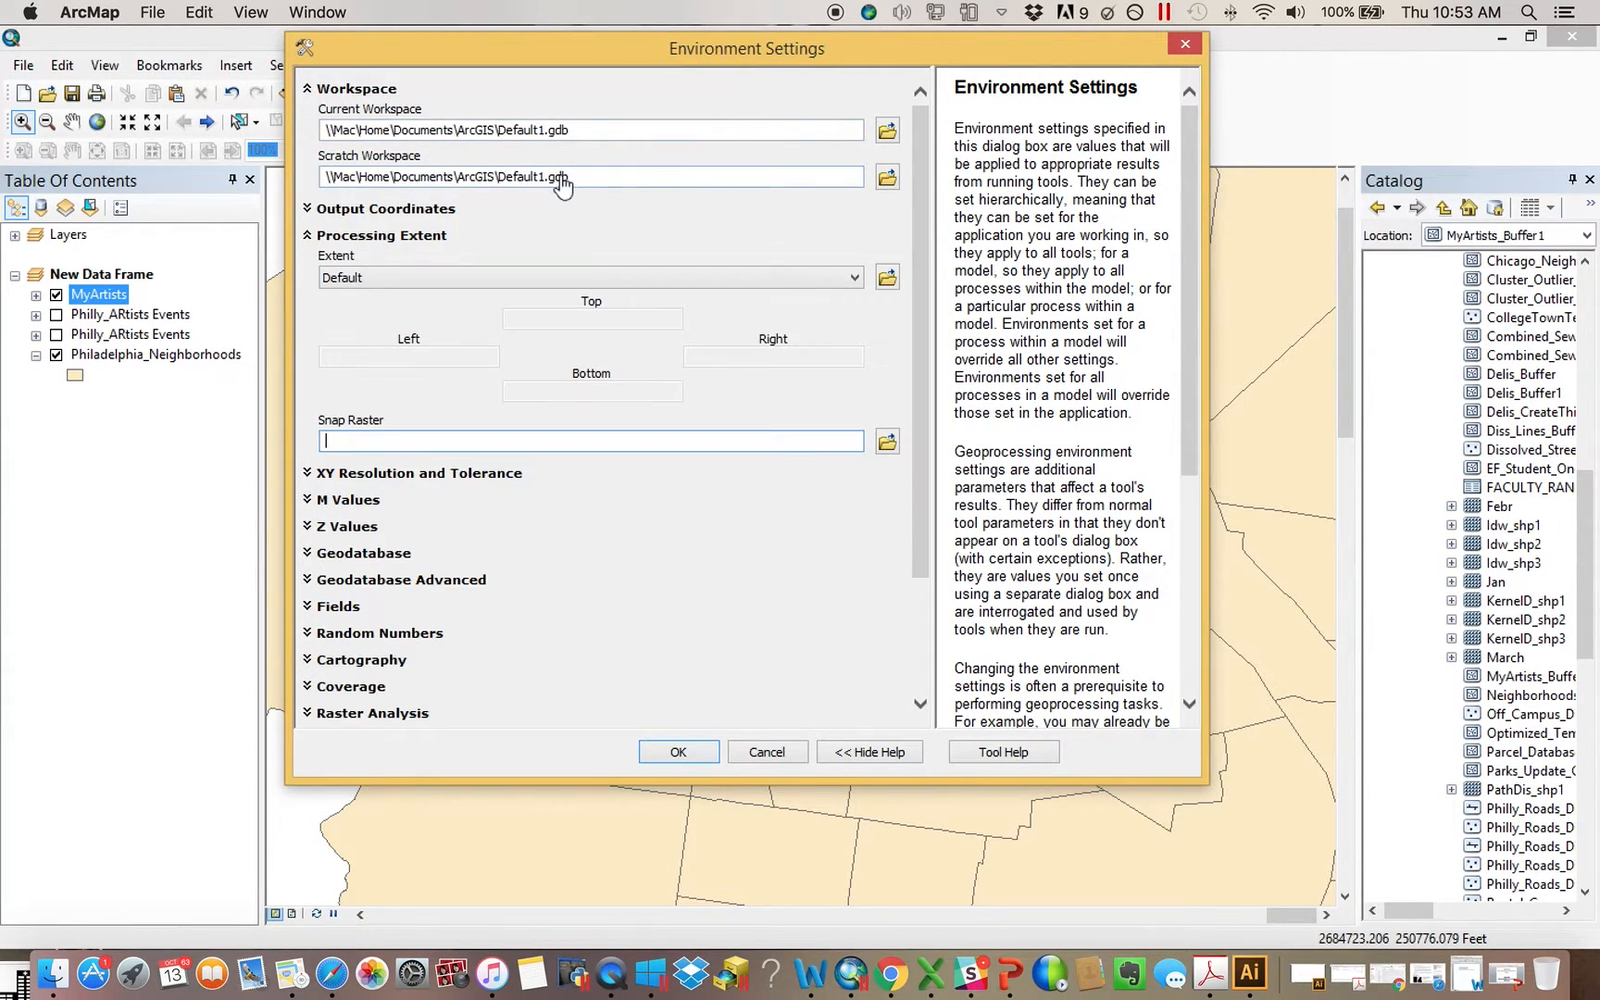
pyautogui.click(560, 178)
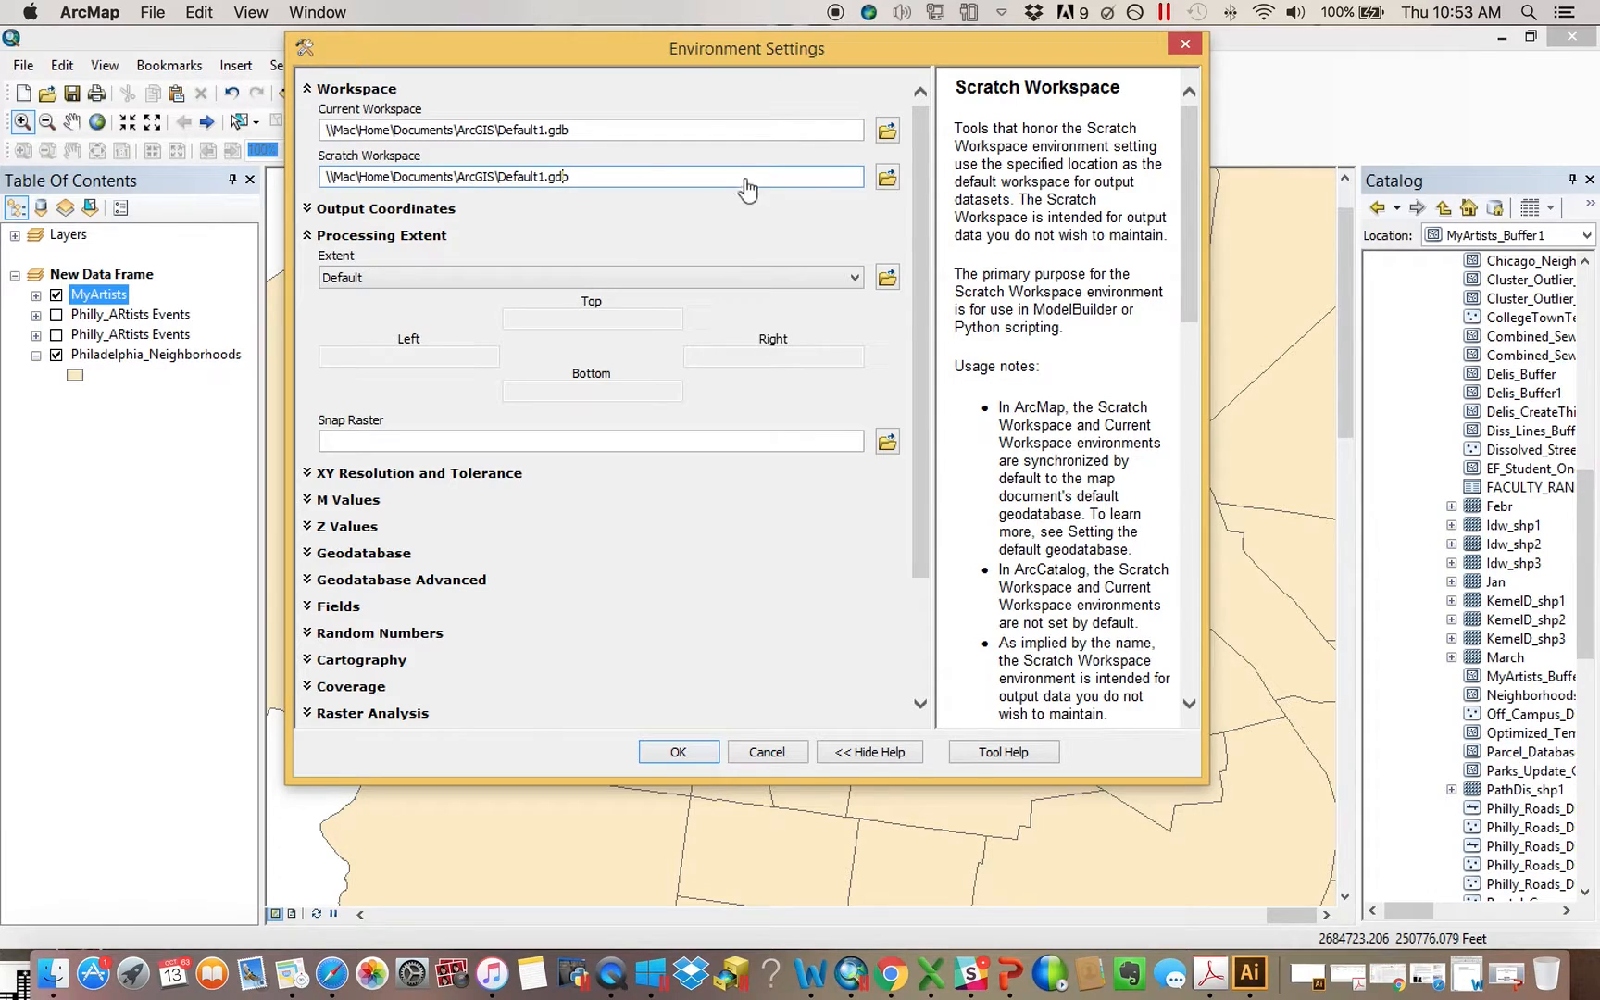
# Browse for a new scratch workspace in the CSV_Examples folder under the Desktop connection
pyautogui.click(888, 178)
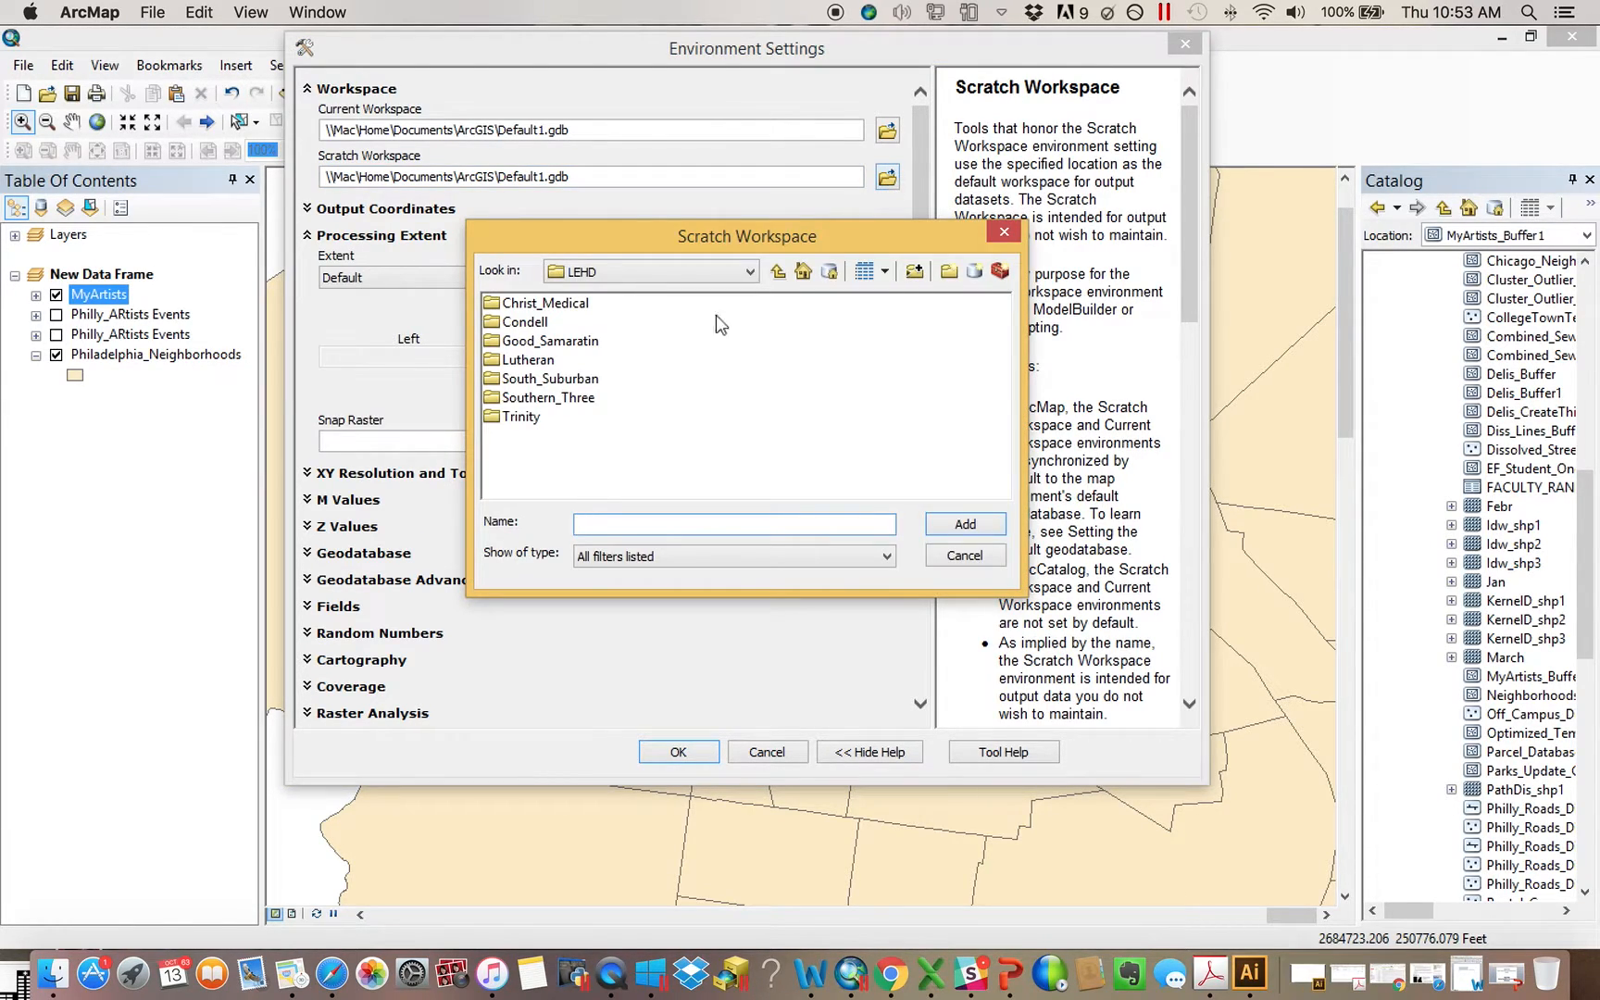
pyautogui.click(752, 272)
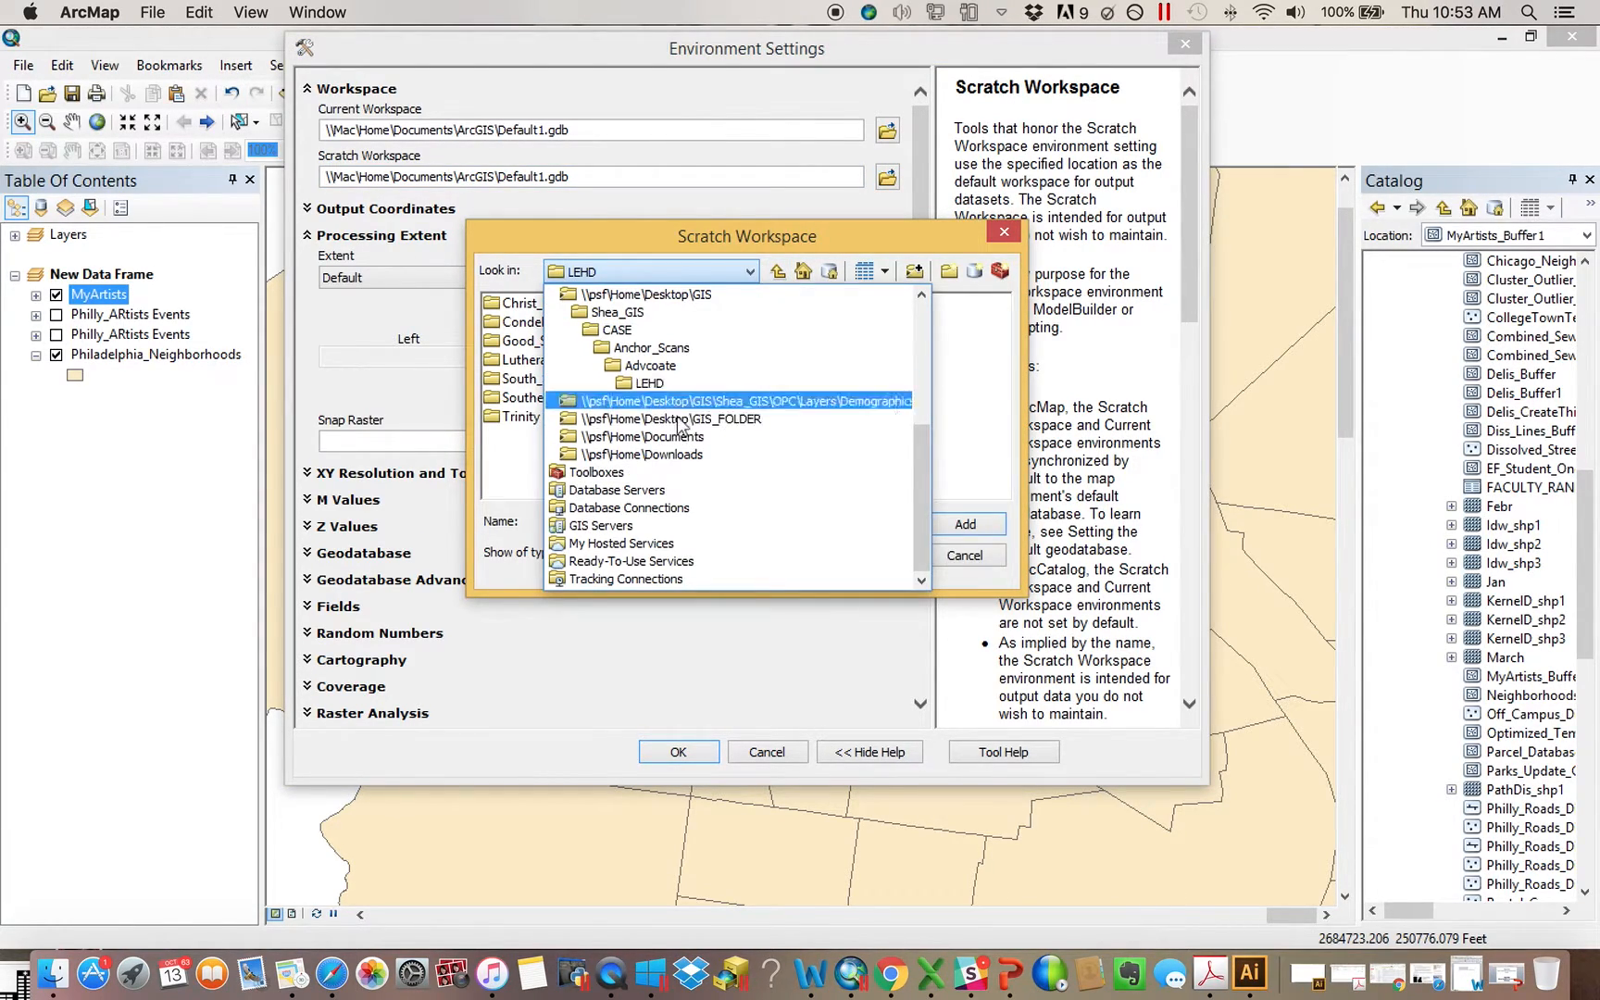
pyautogui.scroll(3, 692, 445)
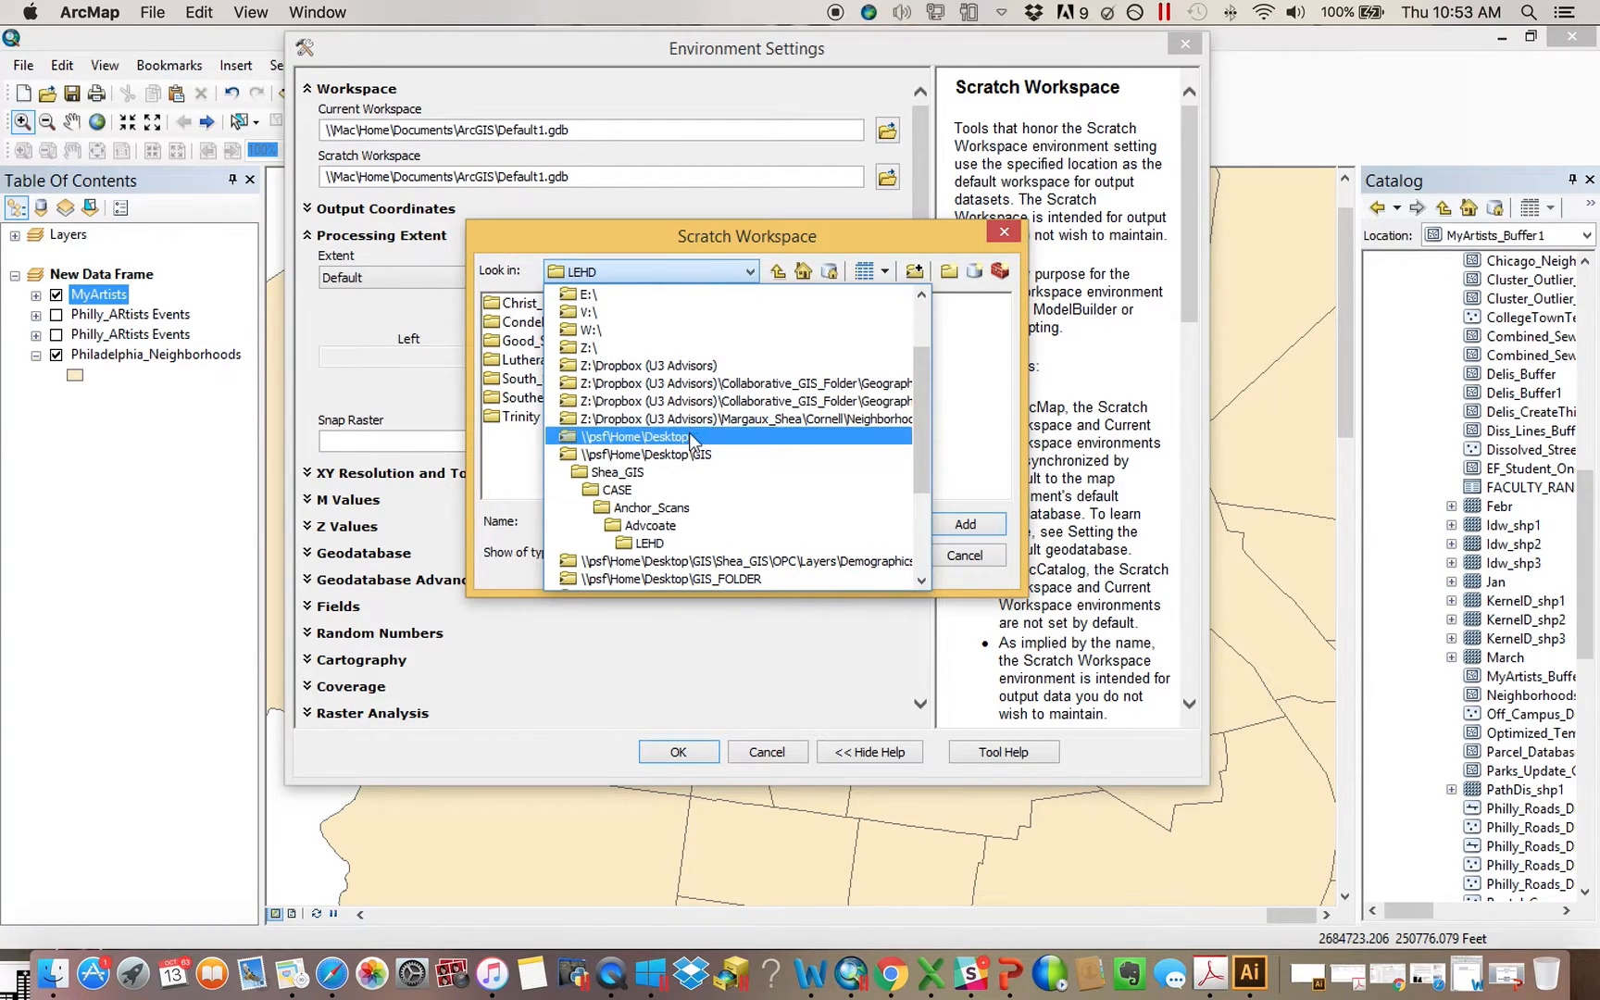
pyautogui.click(690, 436)
pyautogui.doubleClick(542, 378)
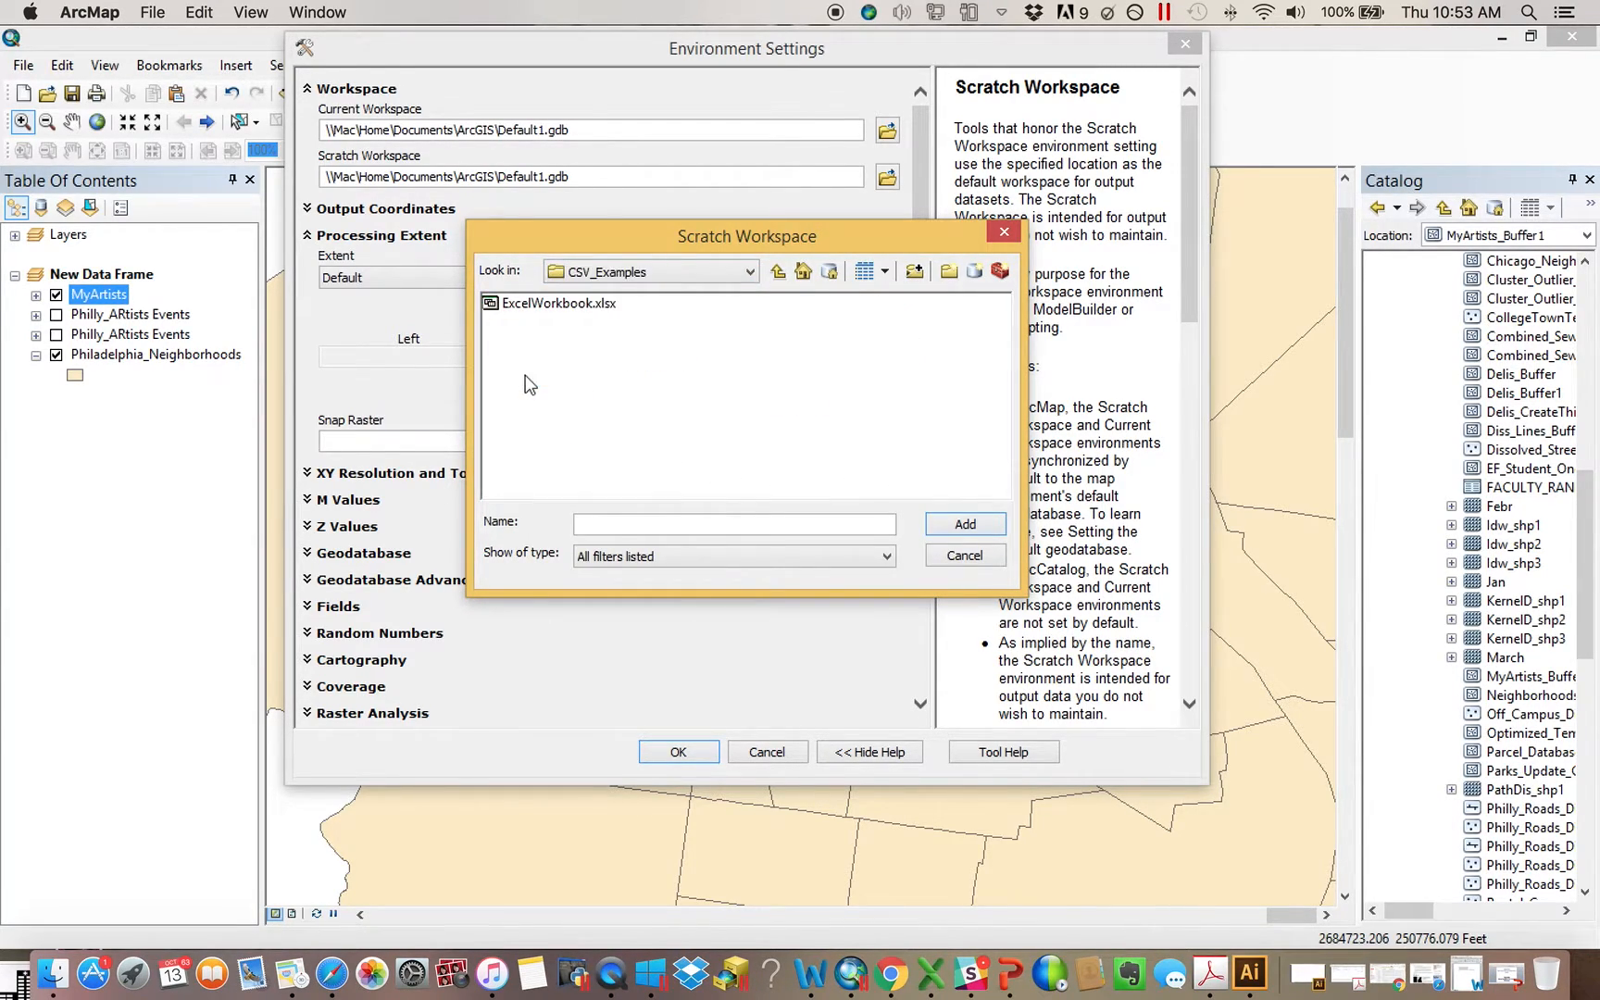
pyautogui.click(778, 271)
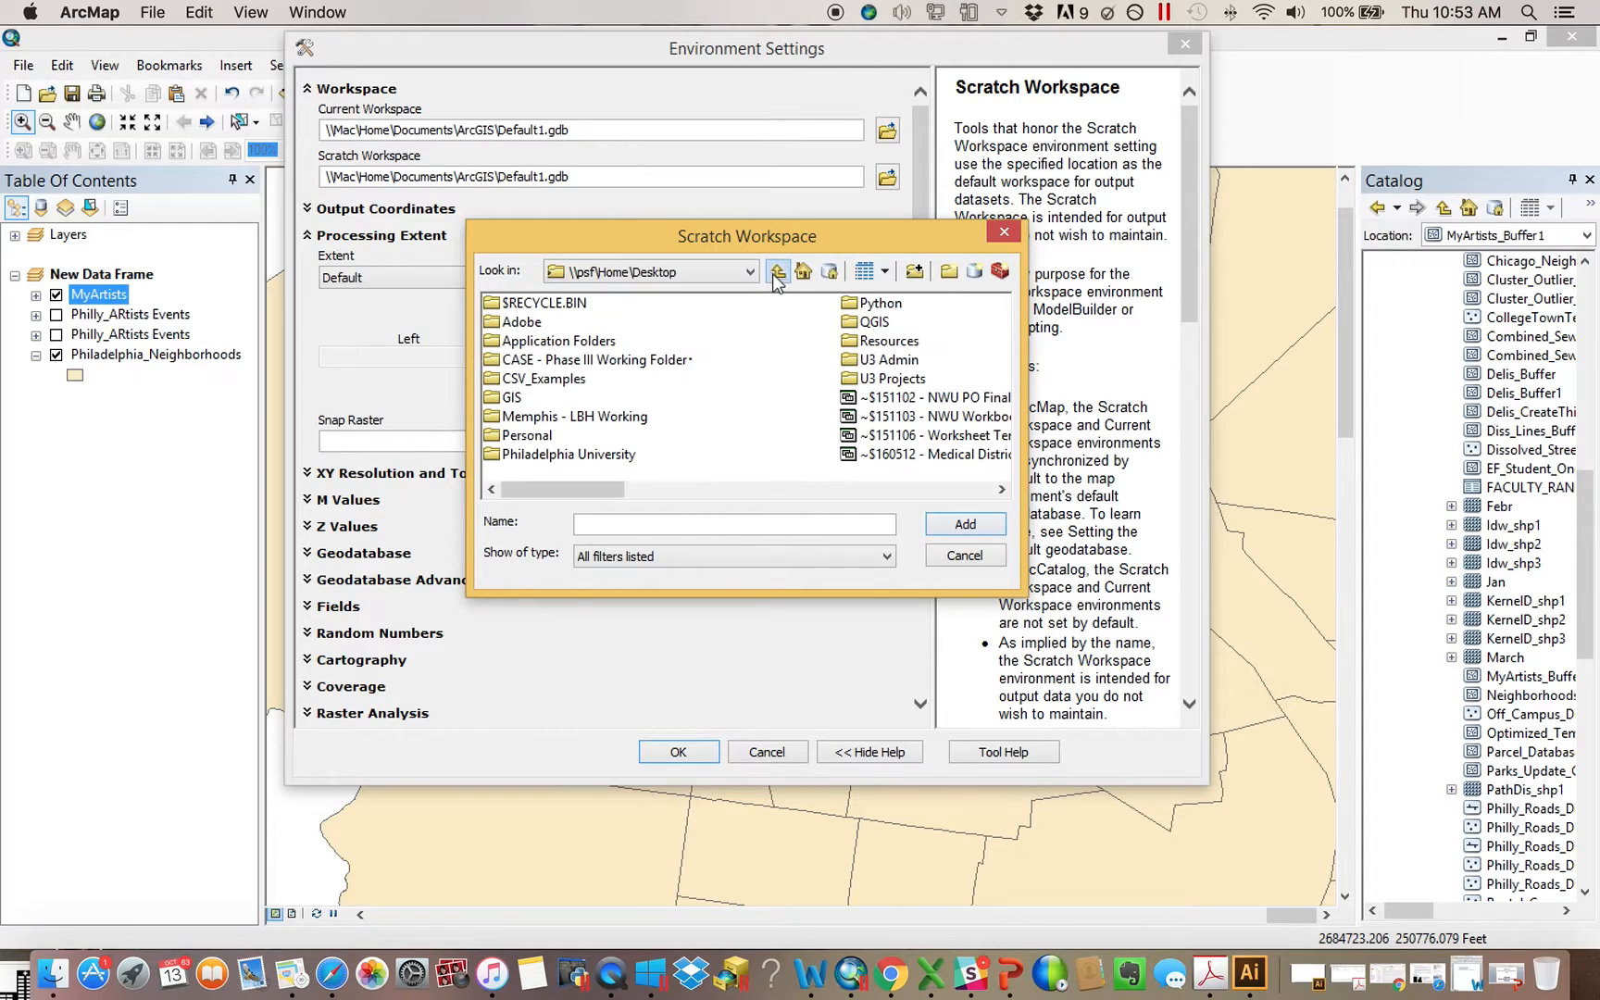
pyautogui.doubleClick(537, 380)
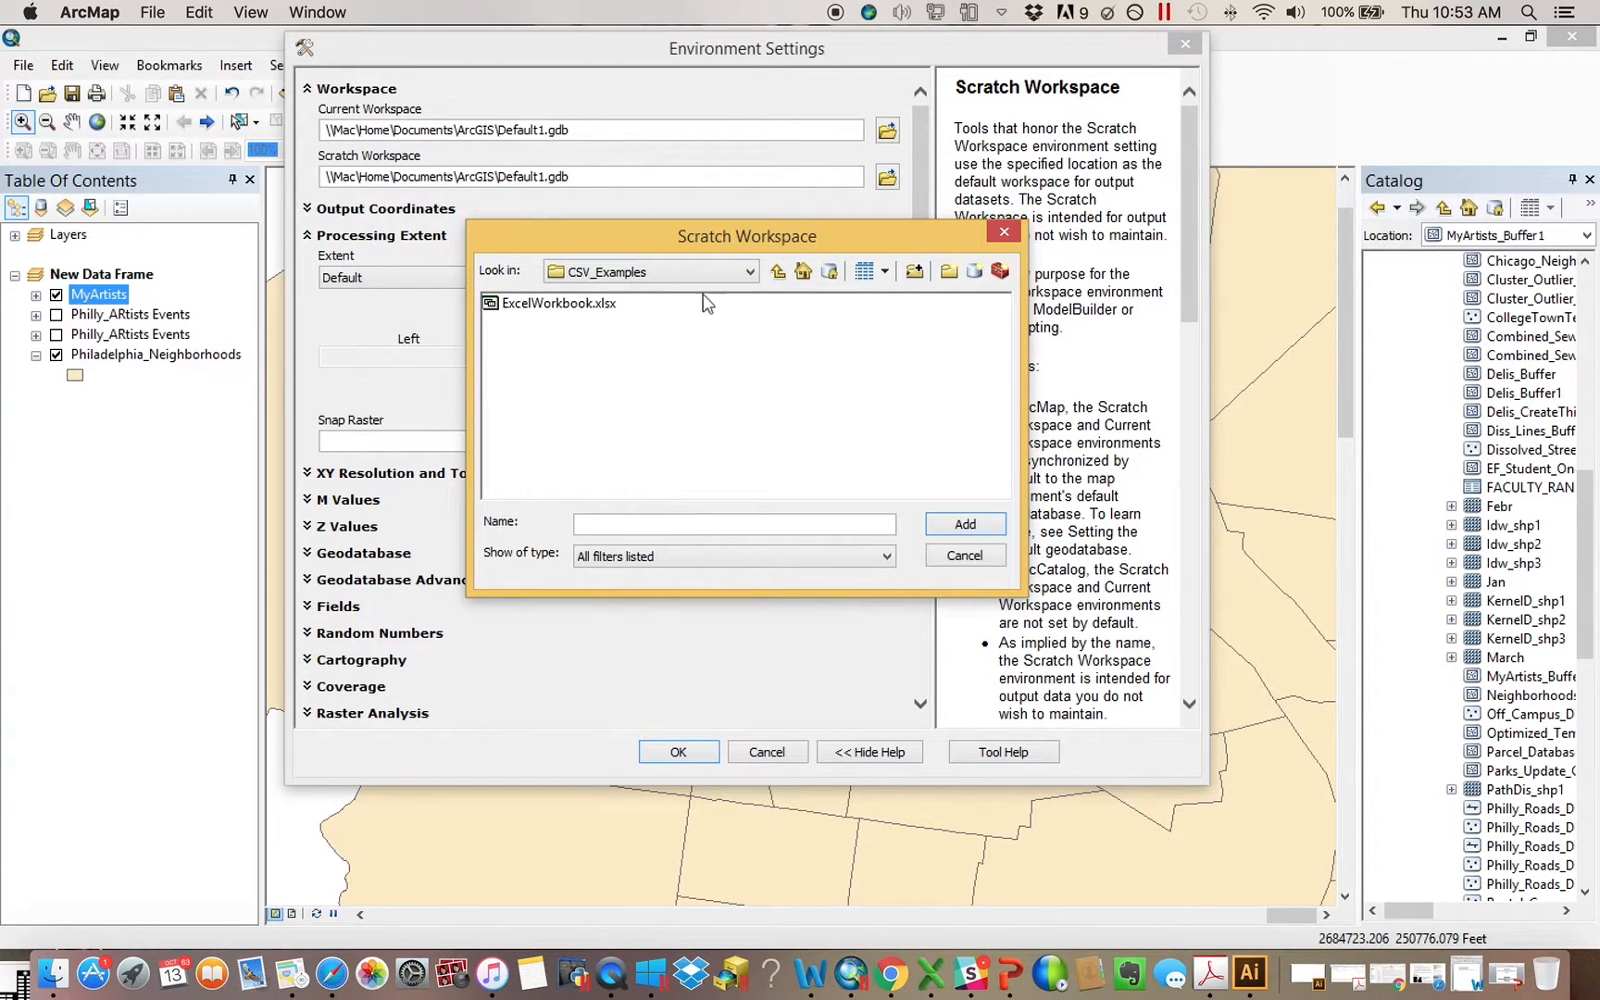
# Create a new folder named October_13th_Scratch inside CSV_Examples
pyautogui.click(953, 272)
pyautogui.write('October')
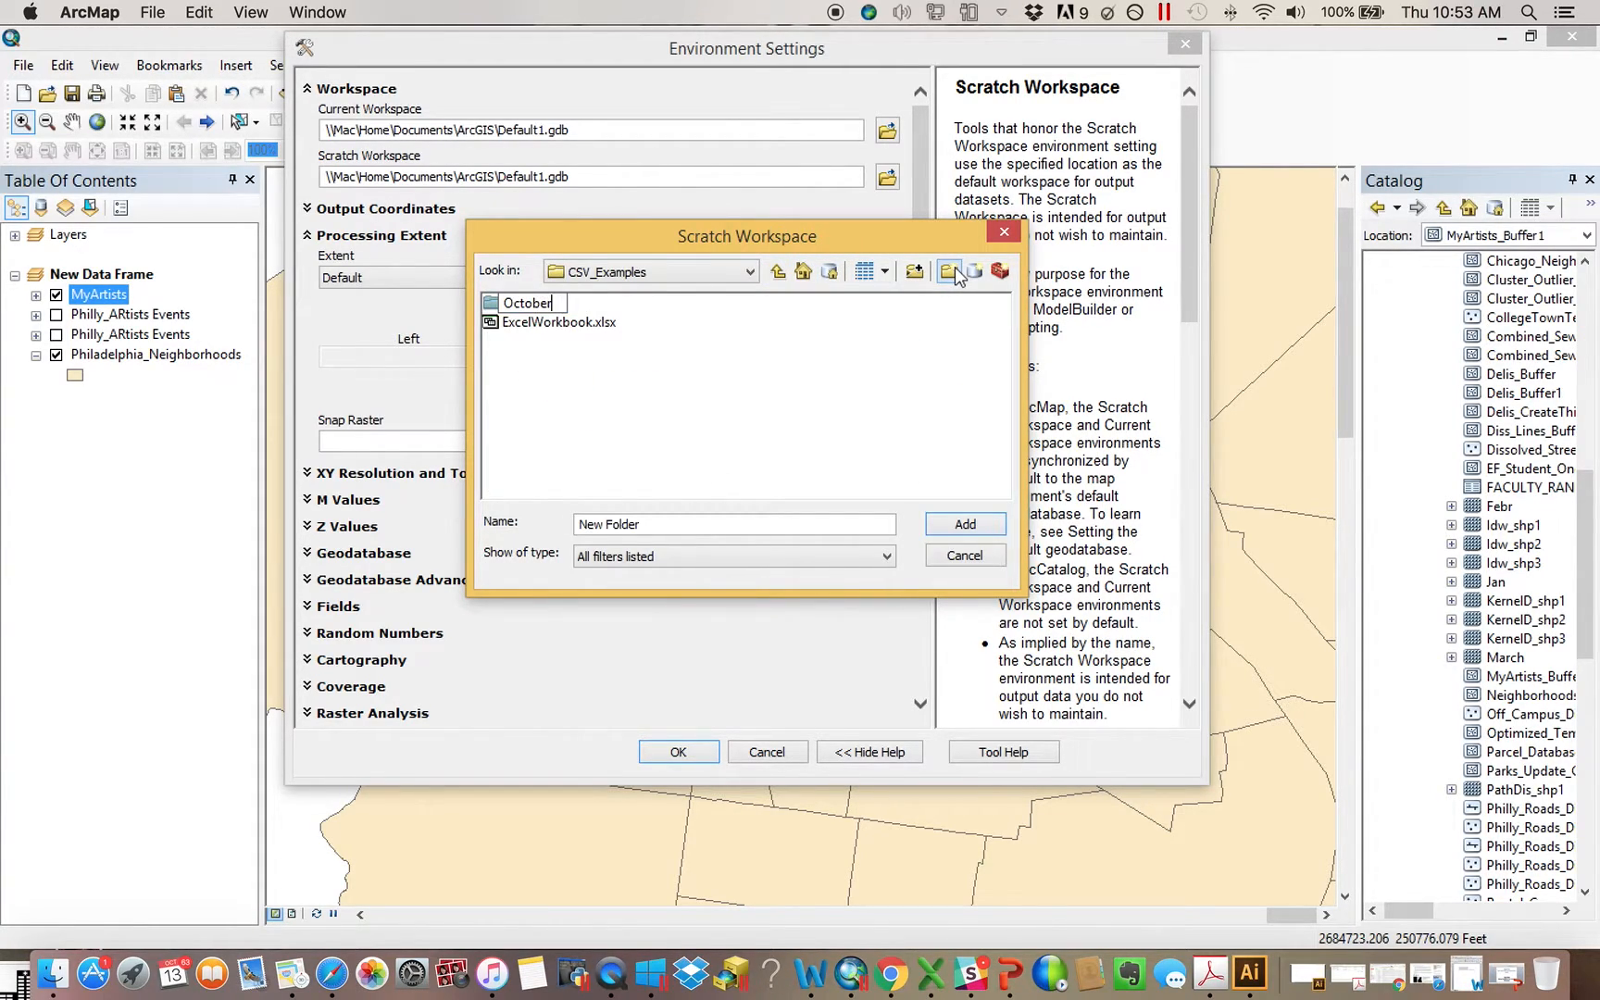
pyautogui.write('_13th_Scratch')
pyautogui.press('Return')
# Set the October_13th_Scratch folder as the scratch workspace and apply the environment settings
pyautogui.click(594, 307)
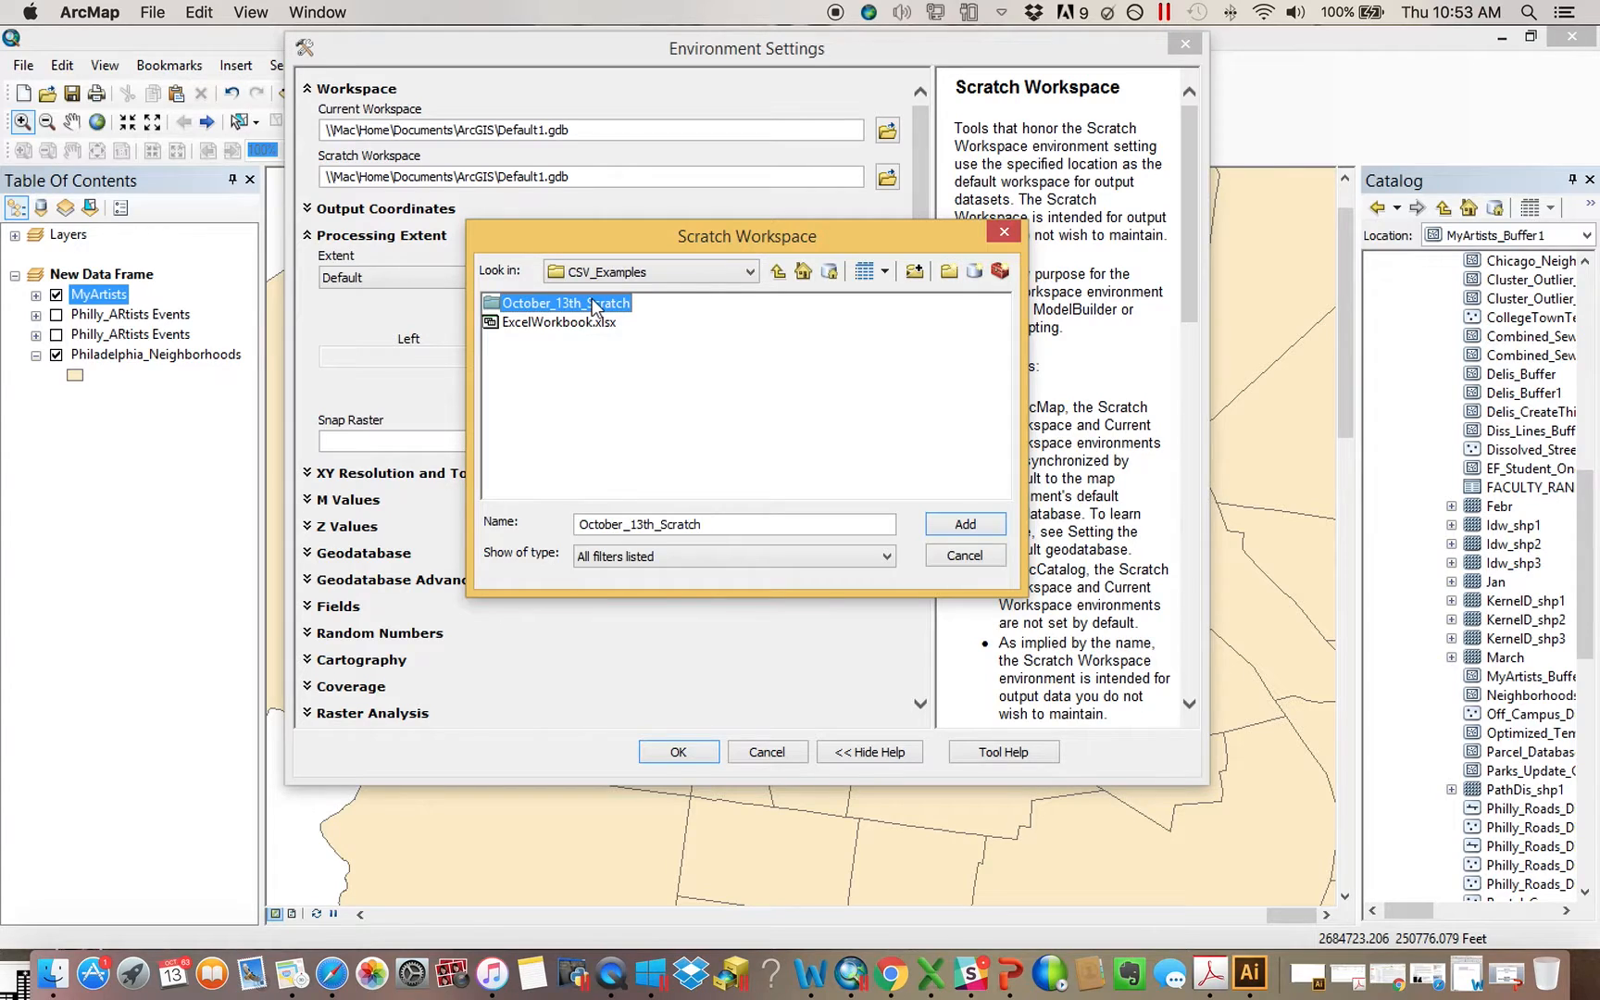
pyautogui.click(963, 526)
pyautogui.click(694, 752)
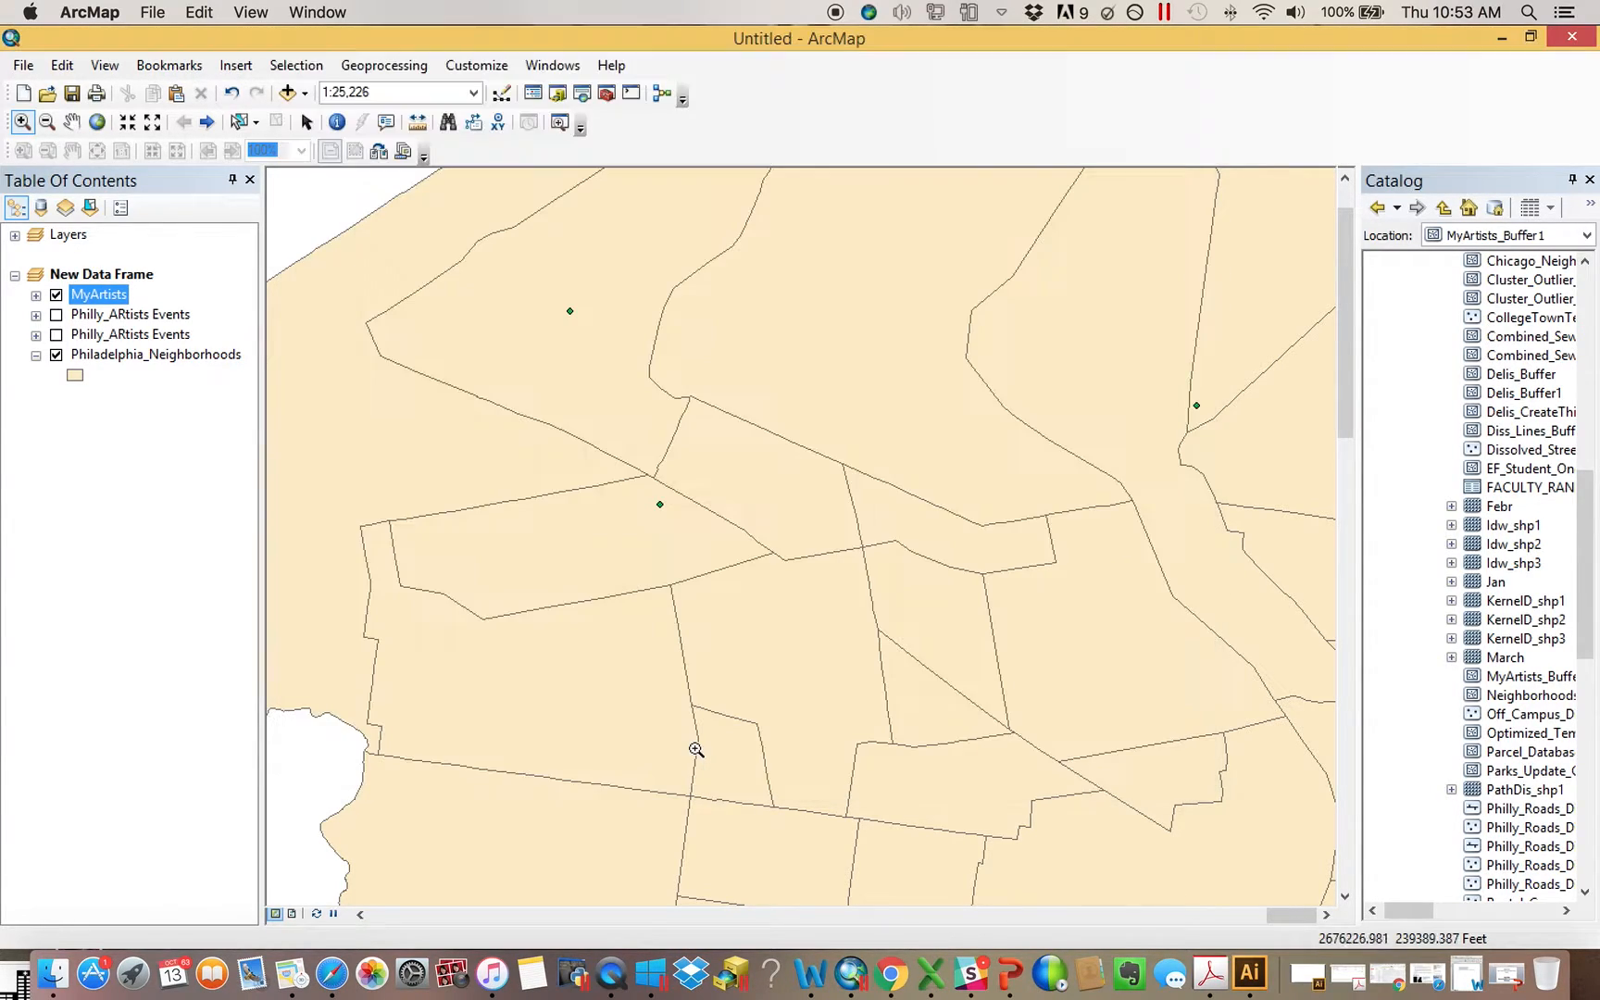
# Check the default output path of a Buffer on MyArtists, and dismiss the tool and ArcToolbox without running it
pyautogui.click(606, 94)
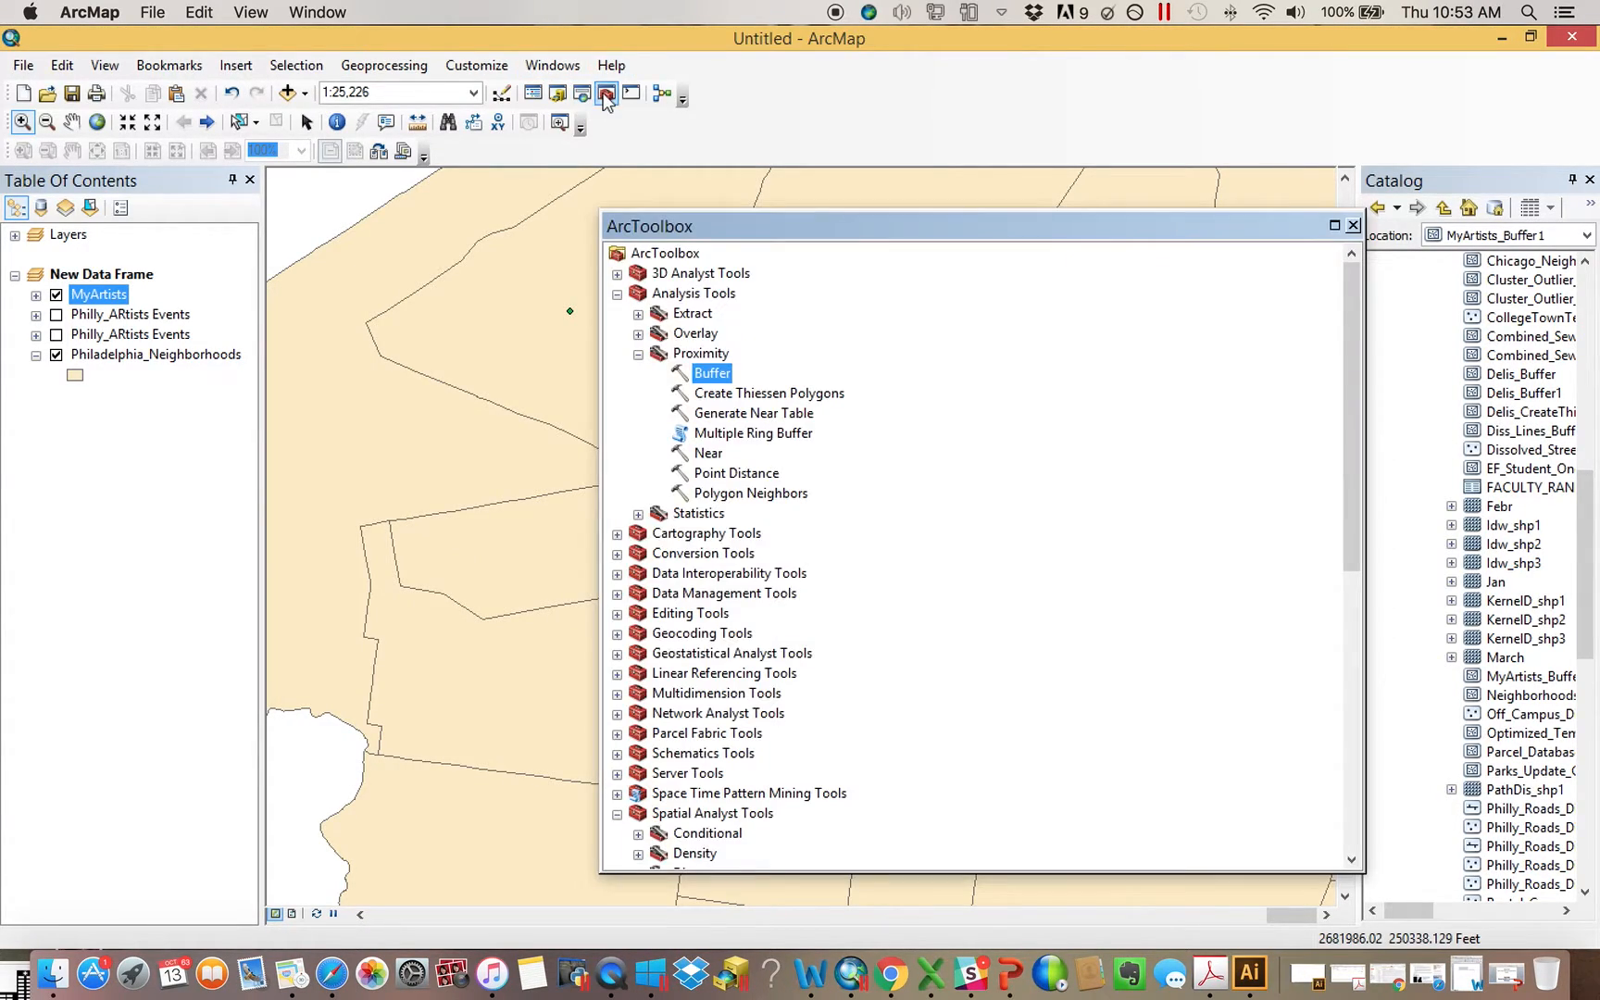
pyautogui.doubleClick(719, 374)
pyautogui.moveTo(118, 298); pyautogui.dragTo(399, 83)
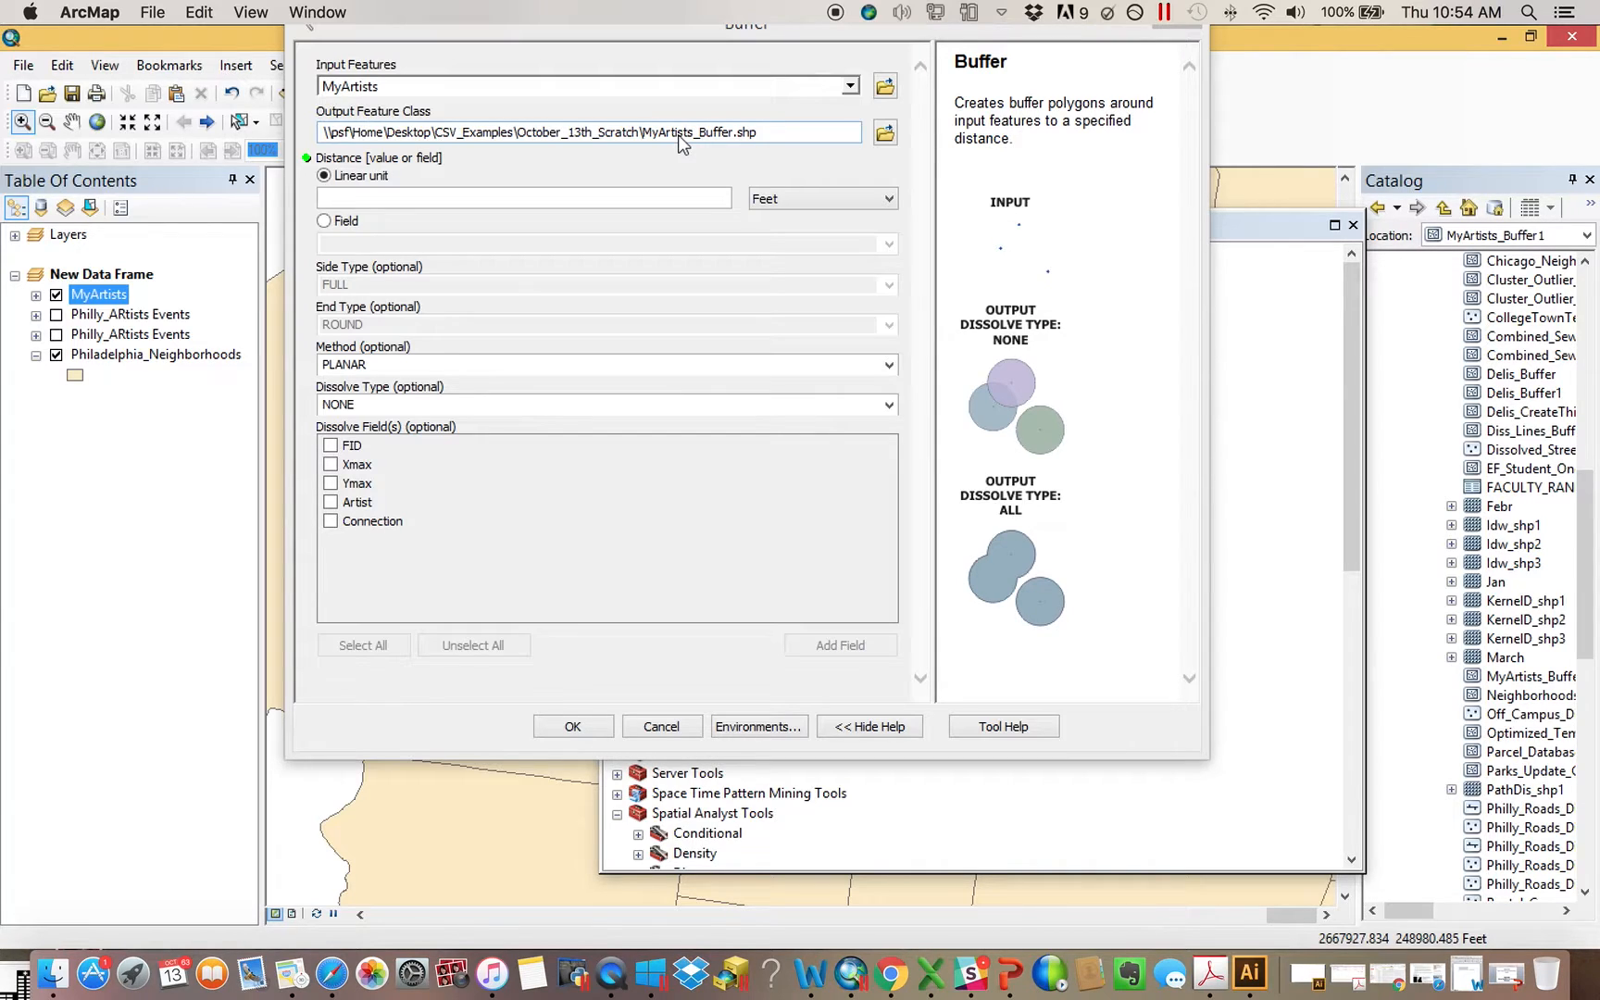
pyautogui.click(659, 726)
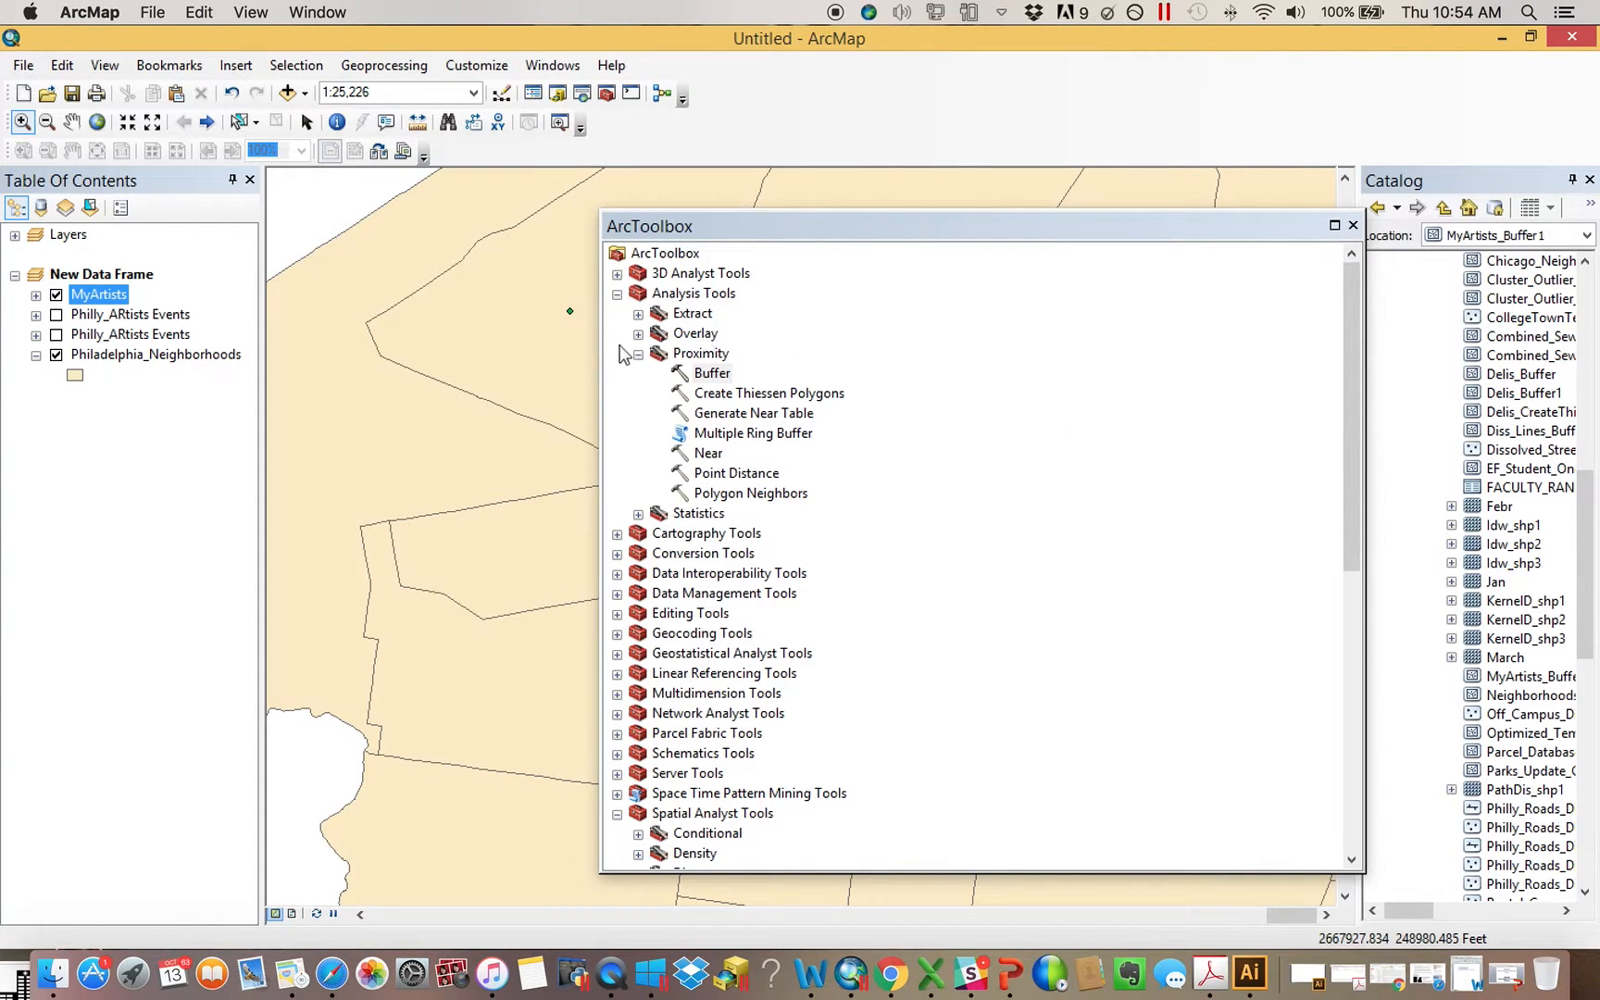
pyautogui.moveTo(600, 349); pyautogui.dragTo(995, 352)
pyautogui.click(1352, 226)
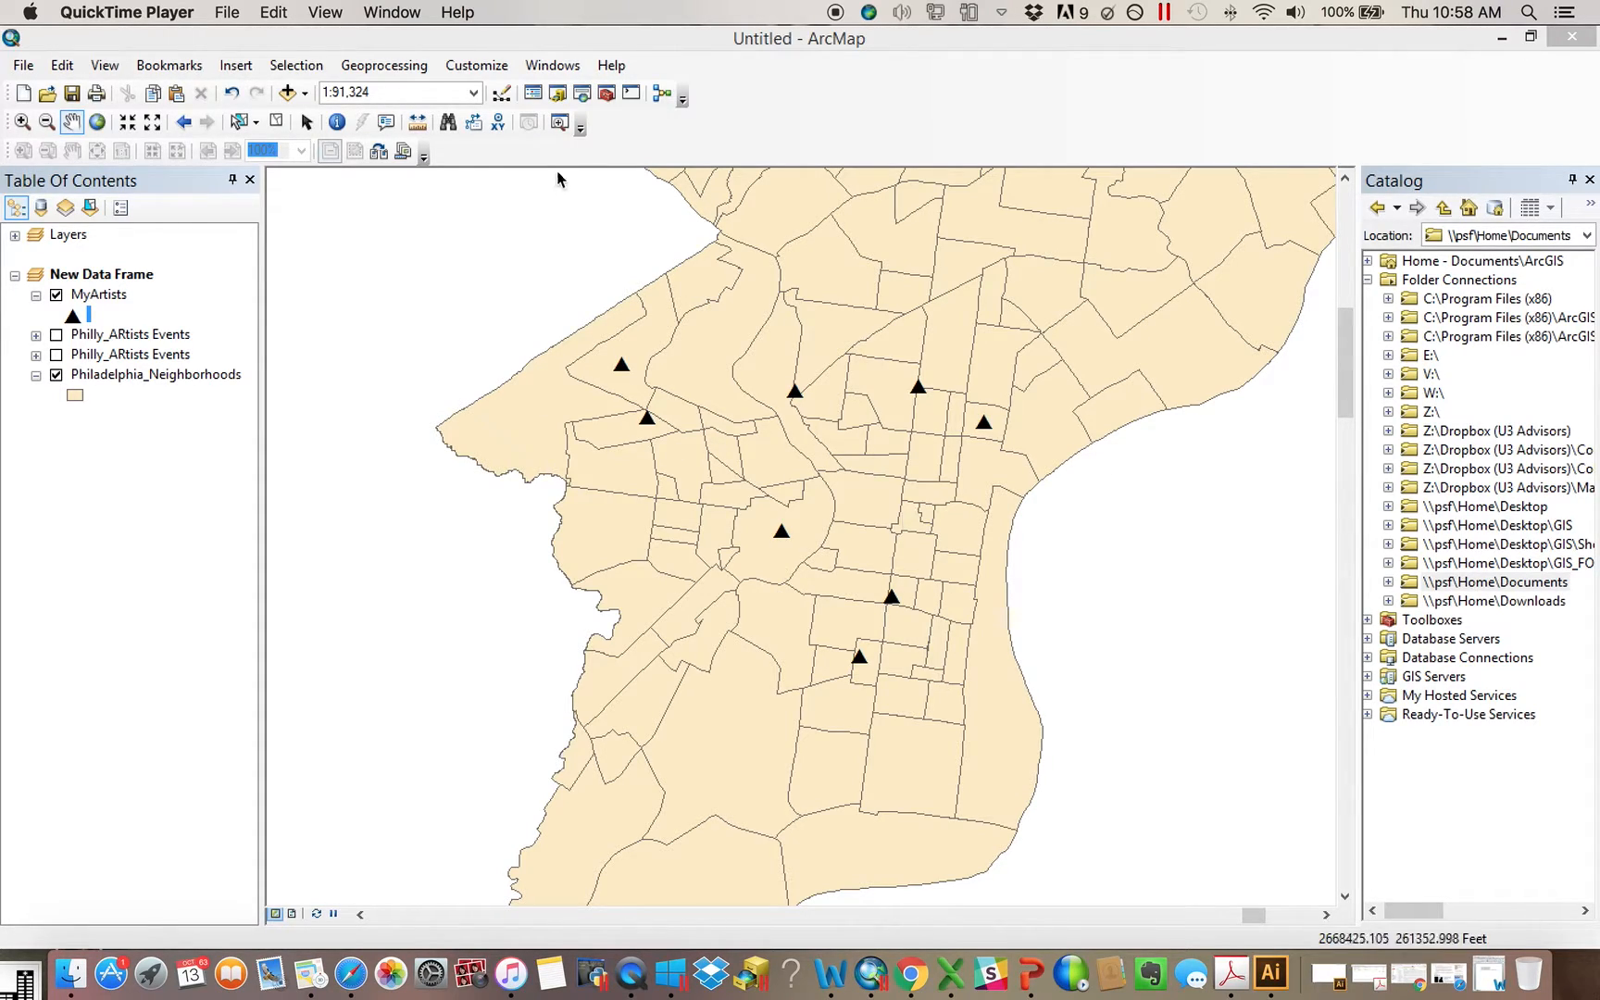
# Buffer the MyArtists layer by 5000 feet as MyArtists_Buffer1 and move the resulting layer above MyArtists
pyautogui.click(607, 94)
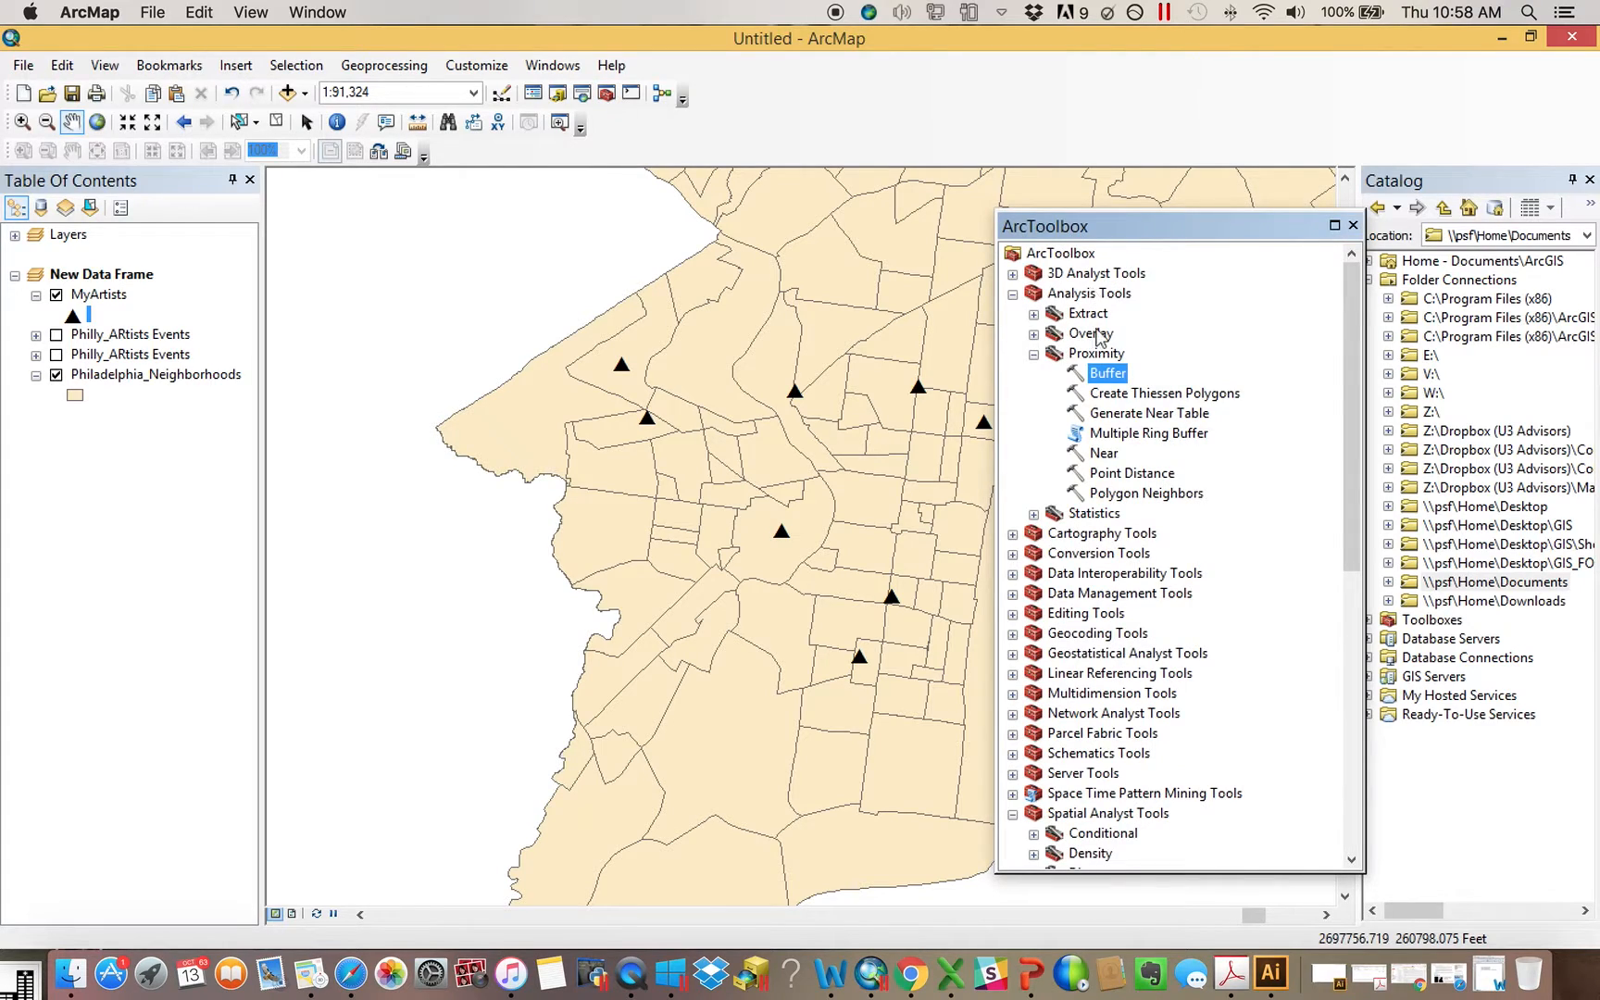
pyautogui.doubleClick(1106, 374)
pyautogui.moveTo(96, 296); pyautogui.dragTo(479, 56)
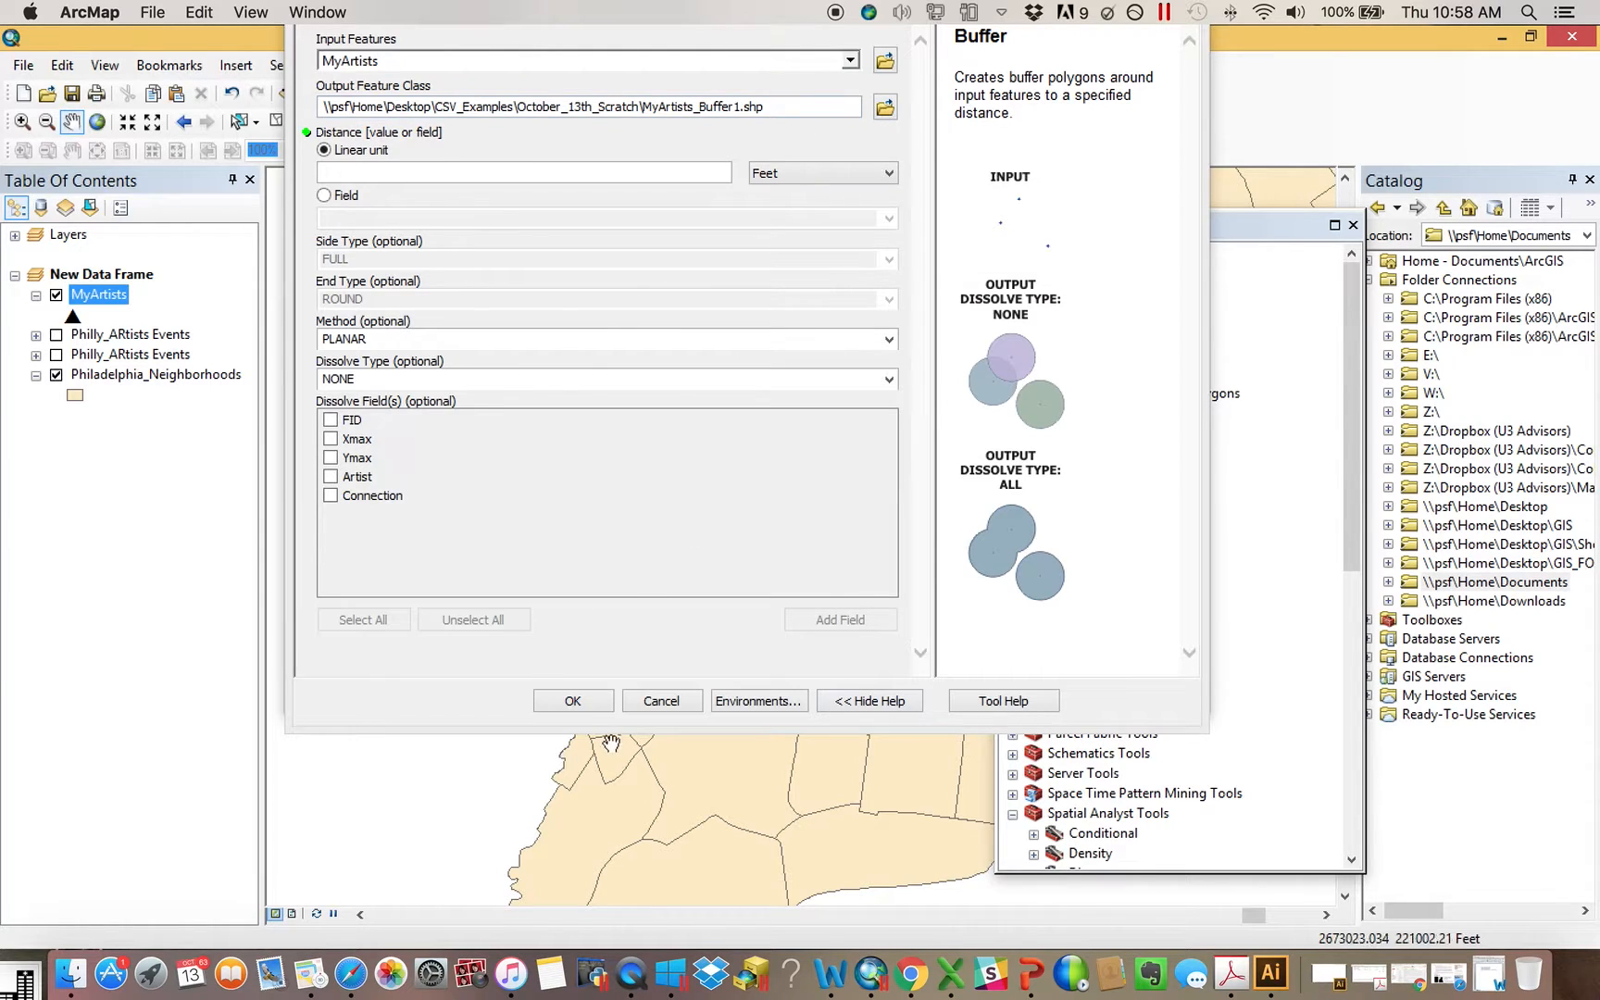
pyautogui.click(641, 172)
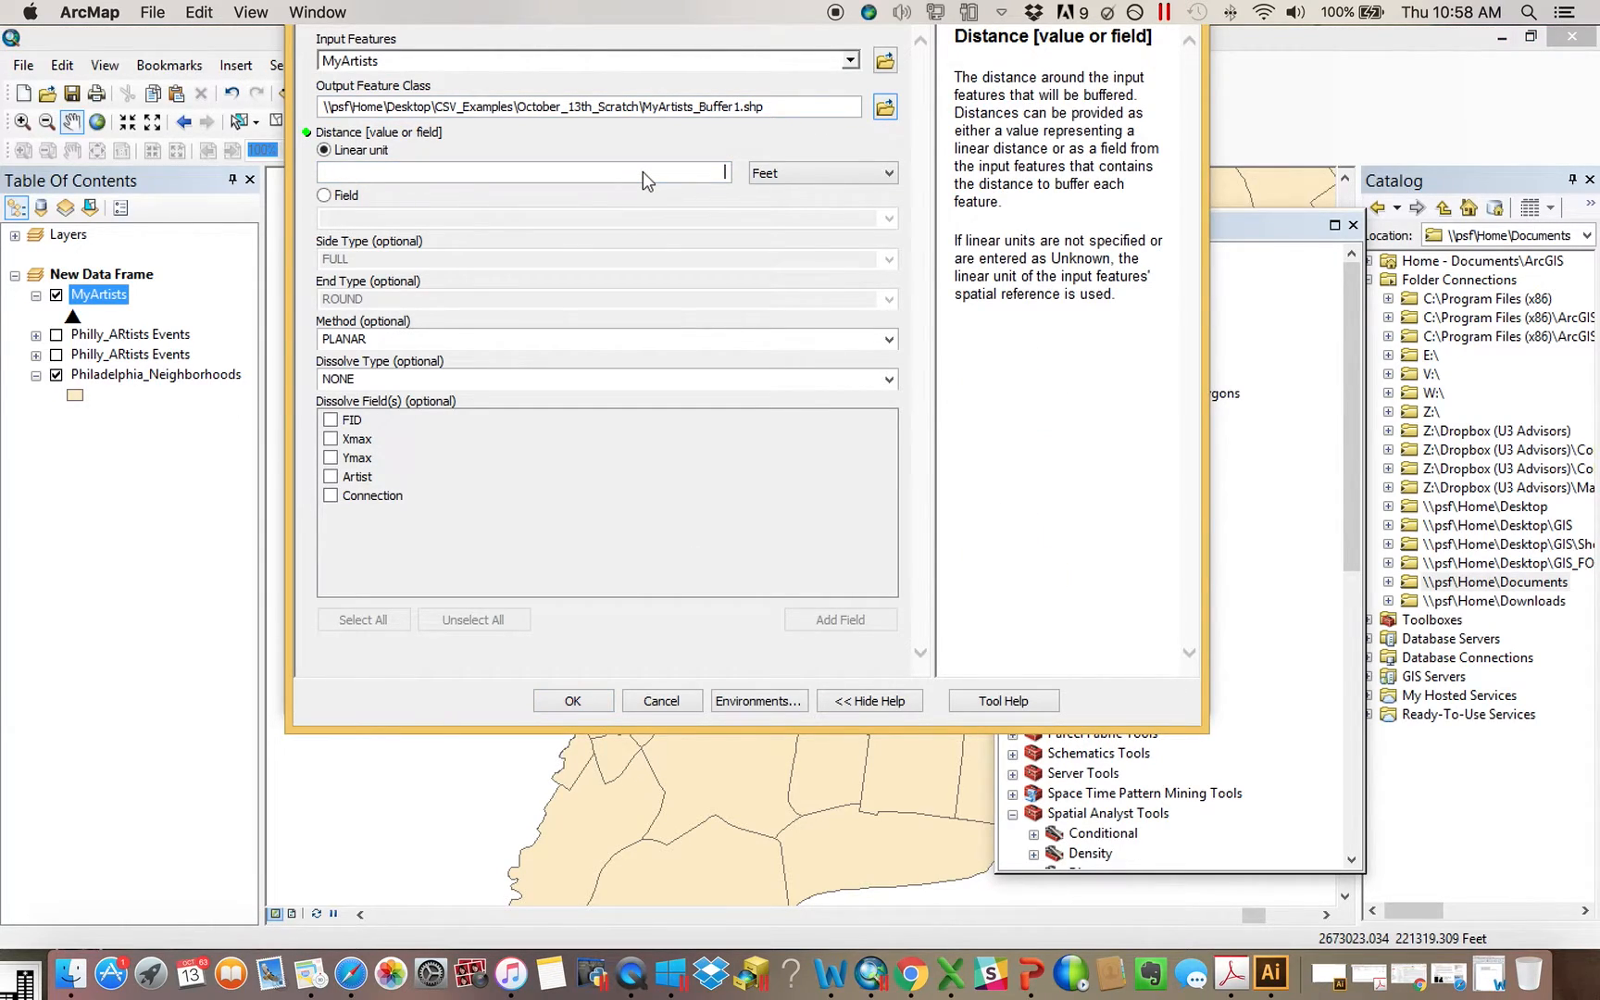
pyautogui.write('5000')
pyautogui.click(597, 706)
pyautogui.click(1324, 406)
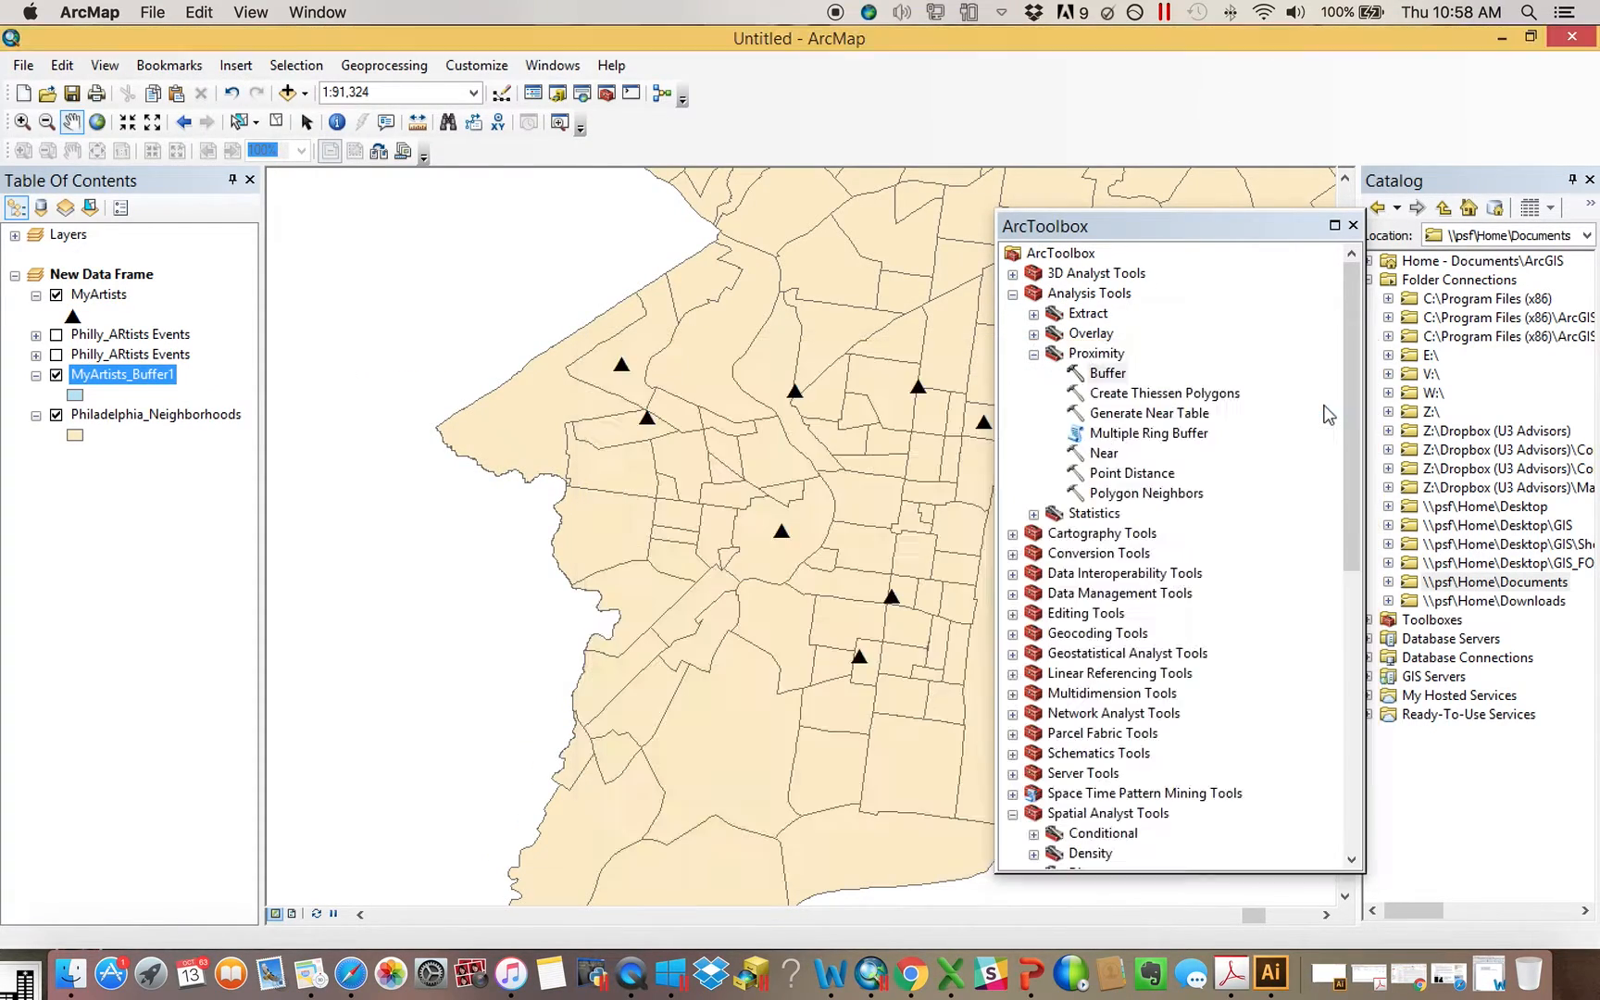
pyautogui.moveTo(1139, 237); pyautogui.dragTo(1513, 309)
pyautogui.moveTo(115, 376); pyautogui.dragTo(116, 295)
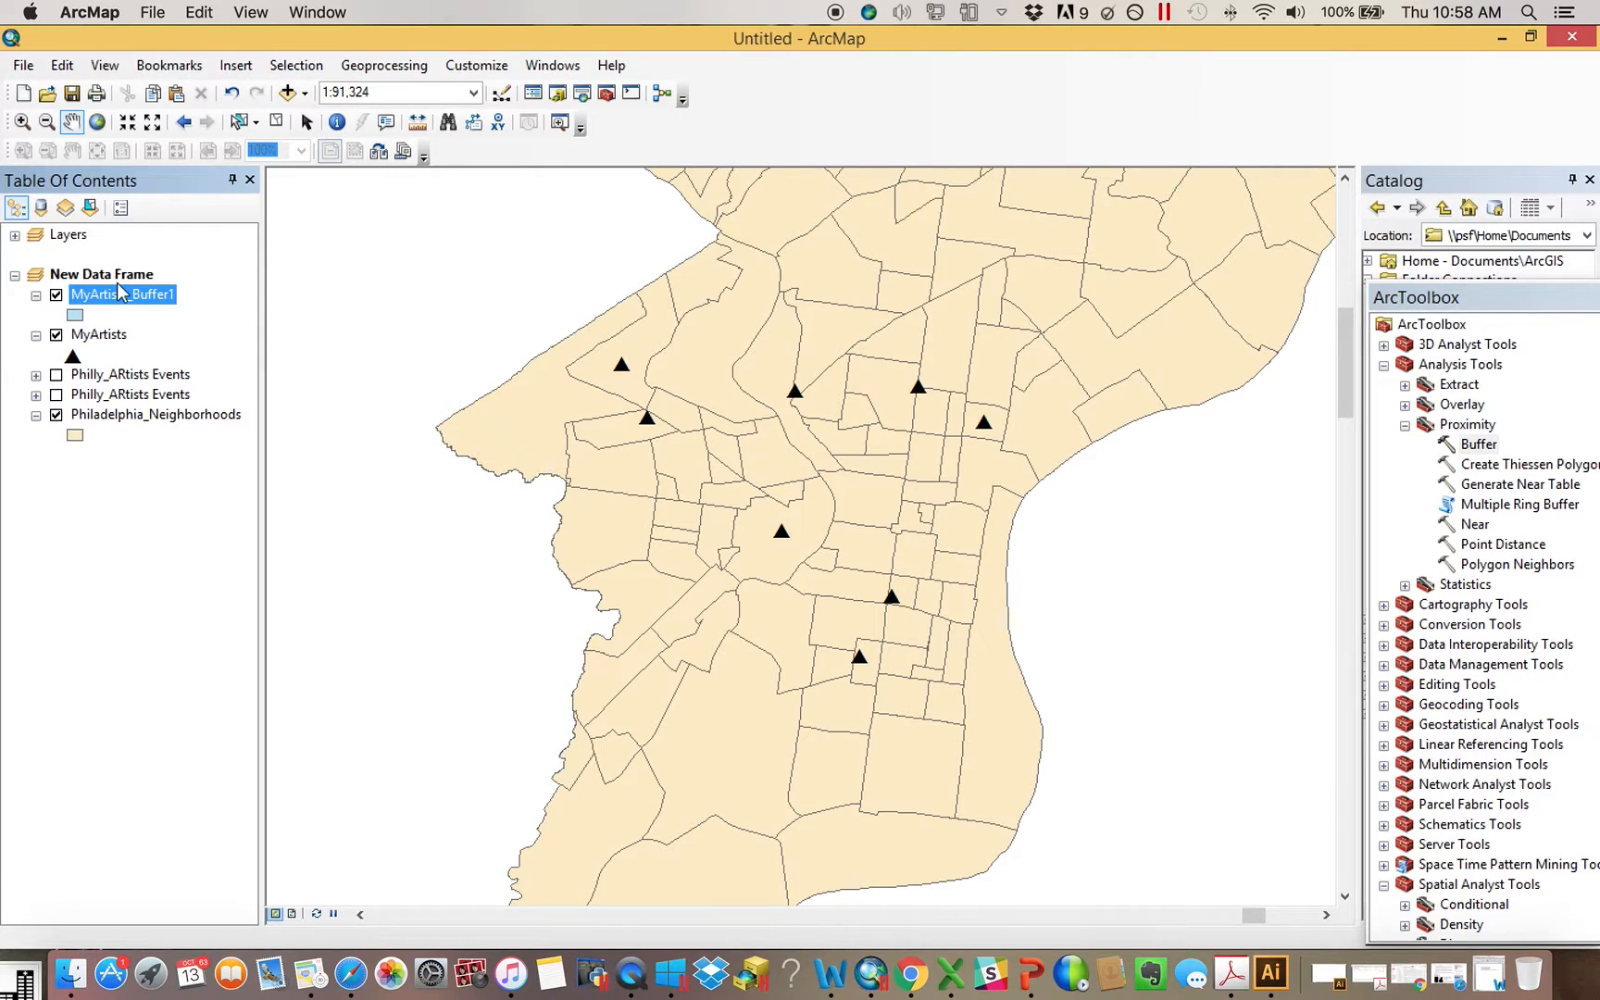
# Run a second Buffer on MyArtists with a distance of 2500 feet, output to MyArtists_Buffer.shp in October_13th_Scratch
pyautogui.doubleClick(1478, 445)
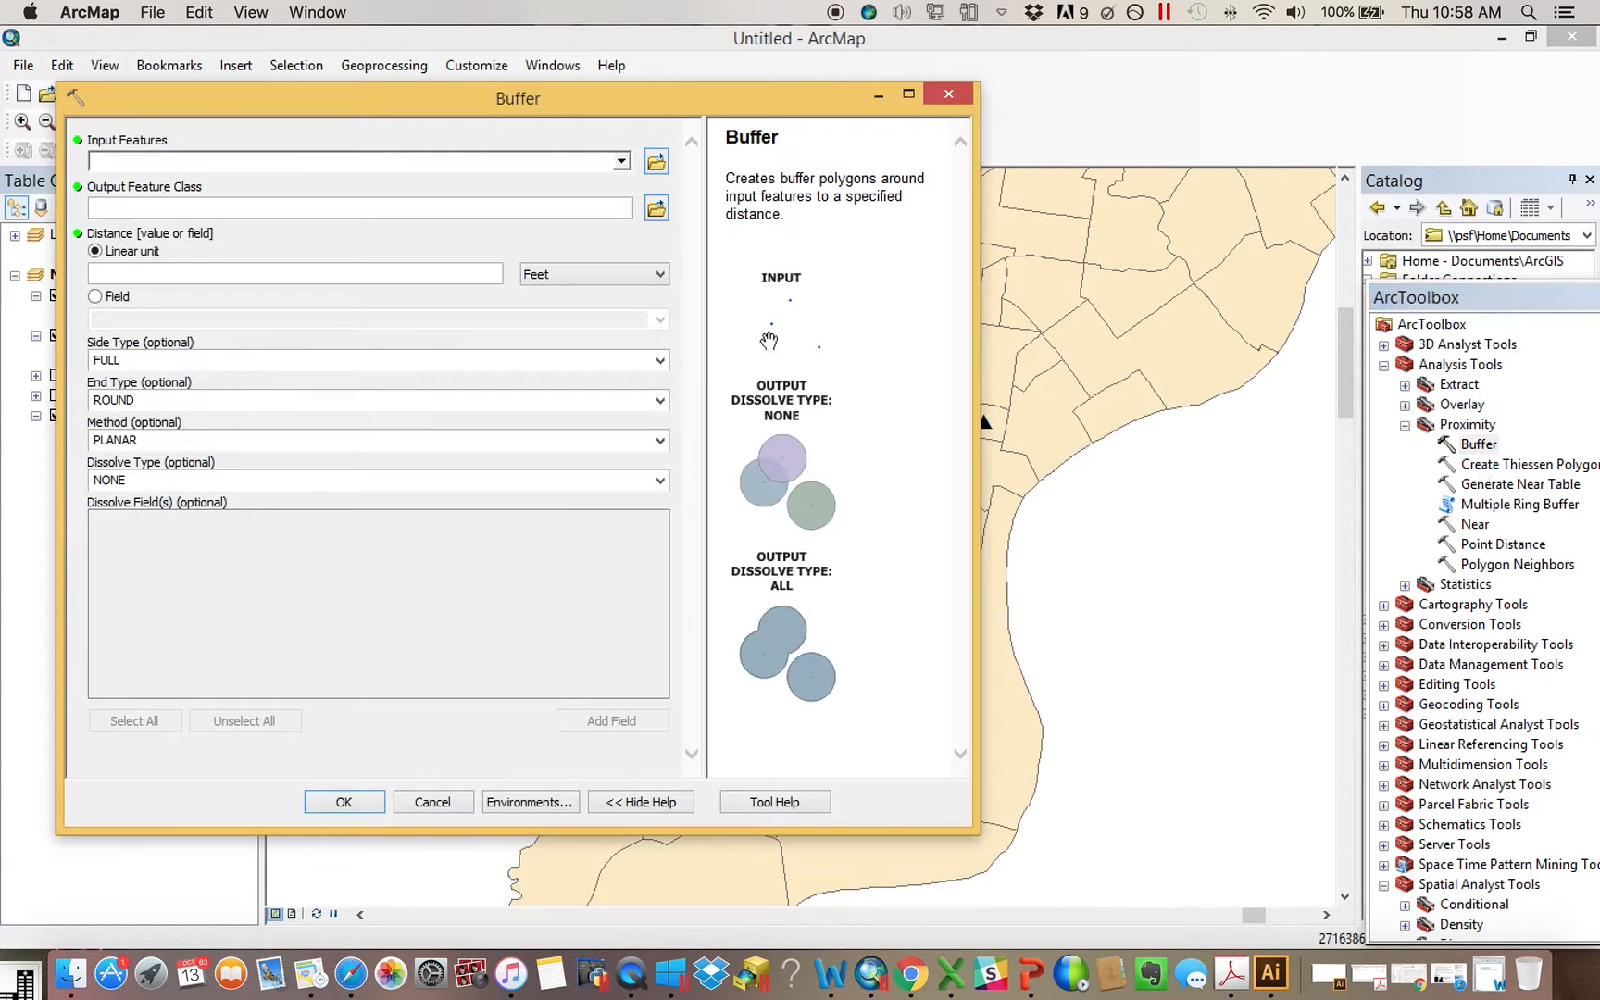
pyautogui.moveTo(332, 108); pyautogui.dragTo(821, 194)
pyautogui.click(112, 340)
pyautogui.moveTo(116, 347); pyautogui.dragTo(726, 250)
pyautogui.click(755, 362)
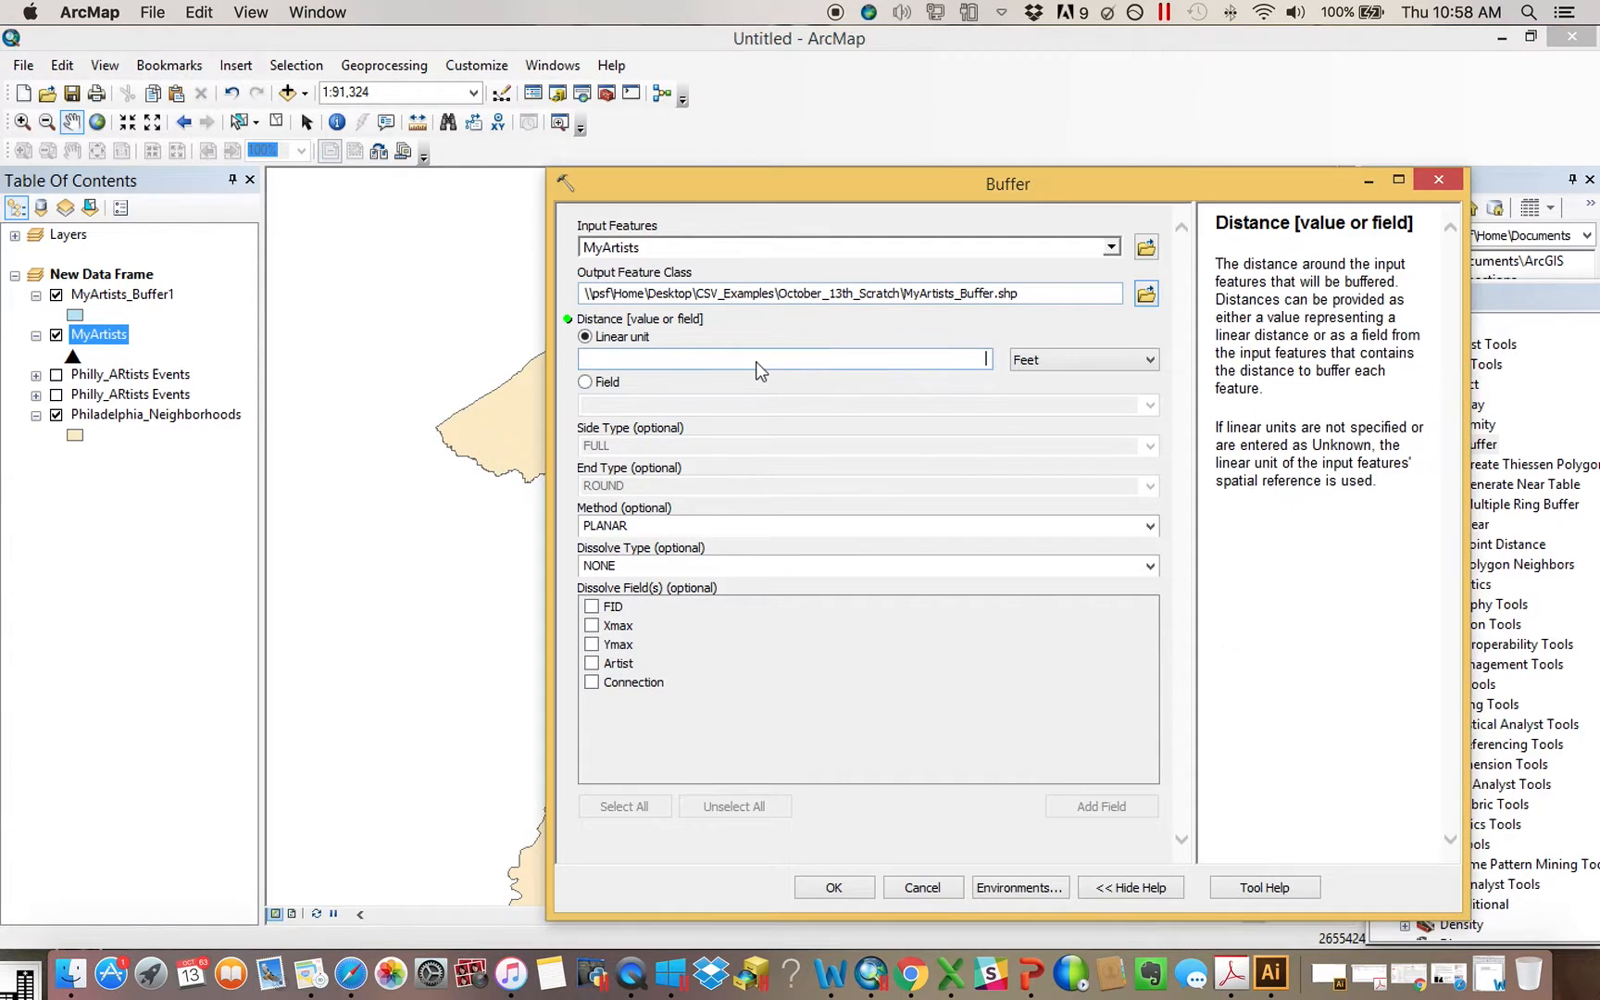
pyautogui.write('2500')
pyautogui.click(838, 890)
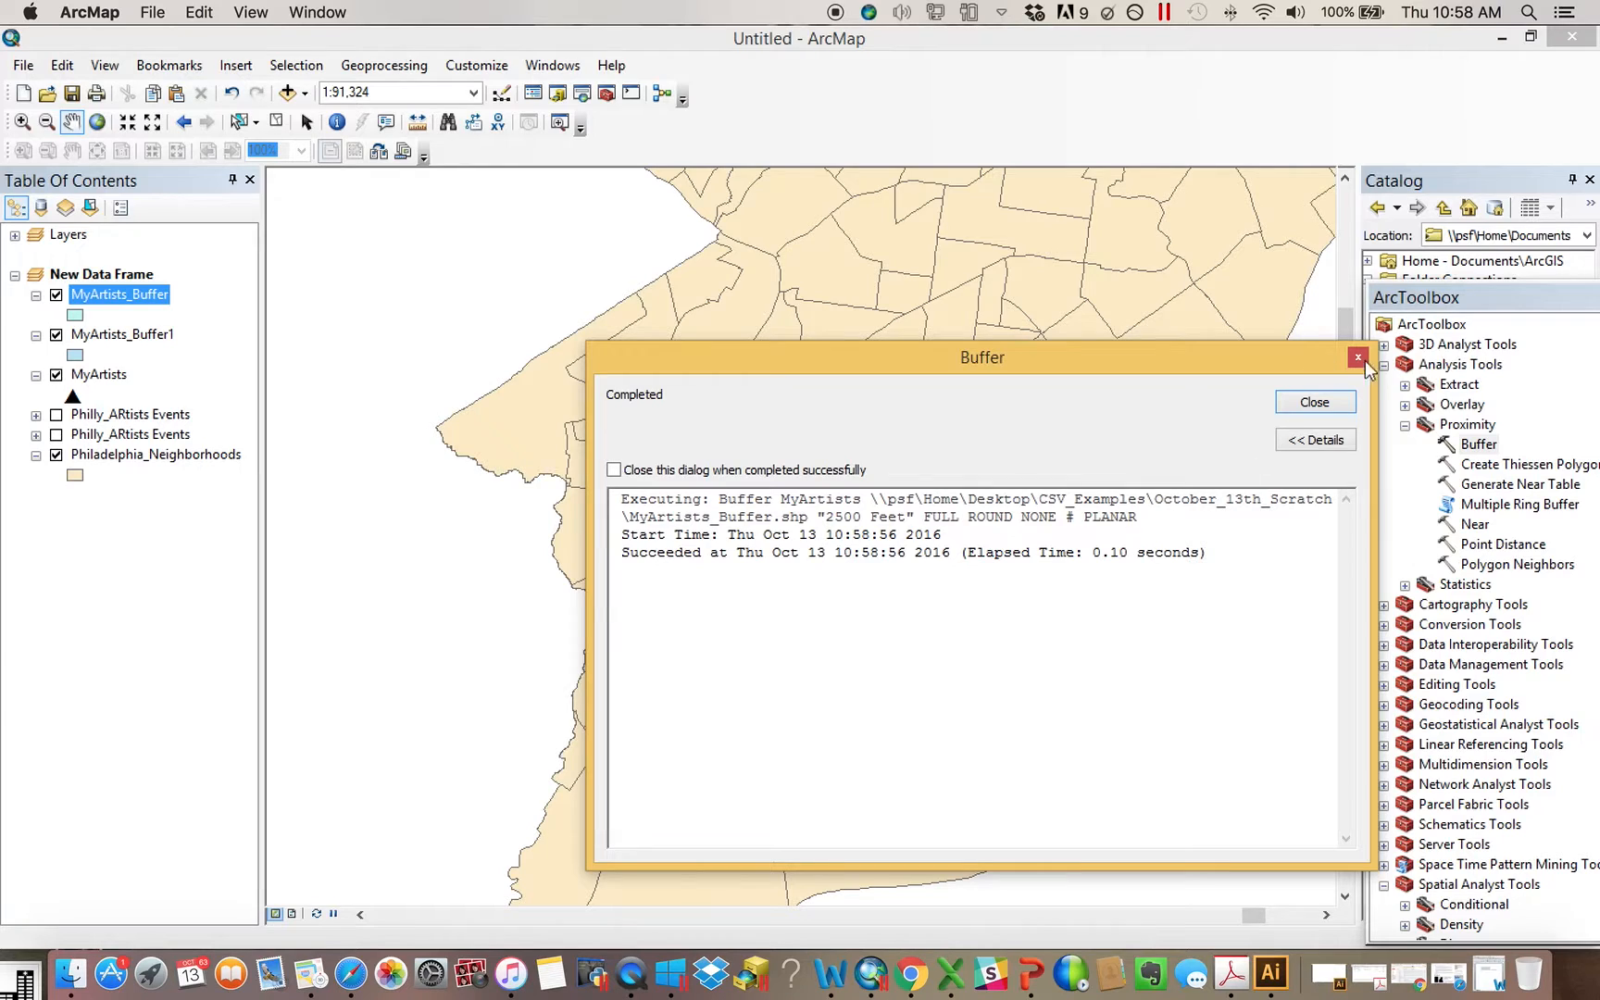
pyautogui.click(1314, 403)
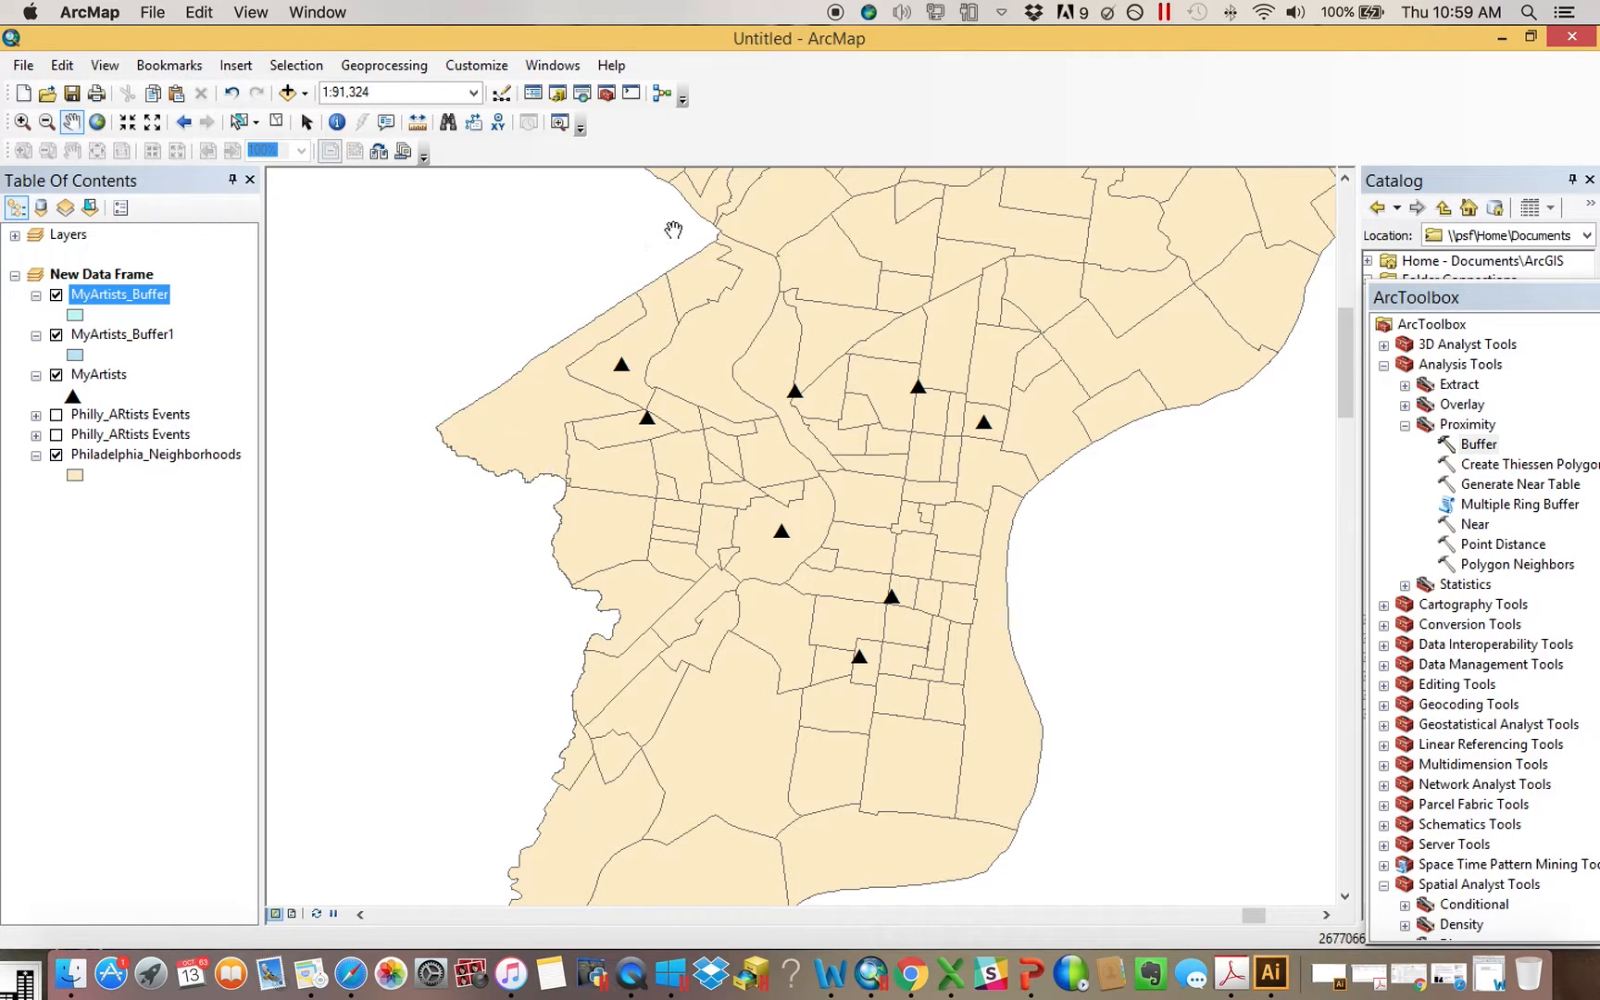
# Inspect the map north of the unbuffered points and check the MyArtists attribute table for selected records
pyautogui.moveTo(679, 199); pyautogui.dragTo(692, 455)
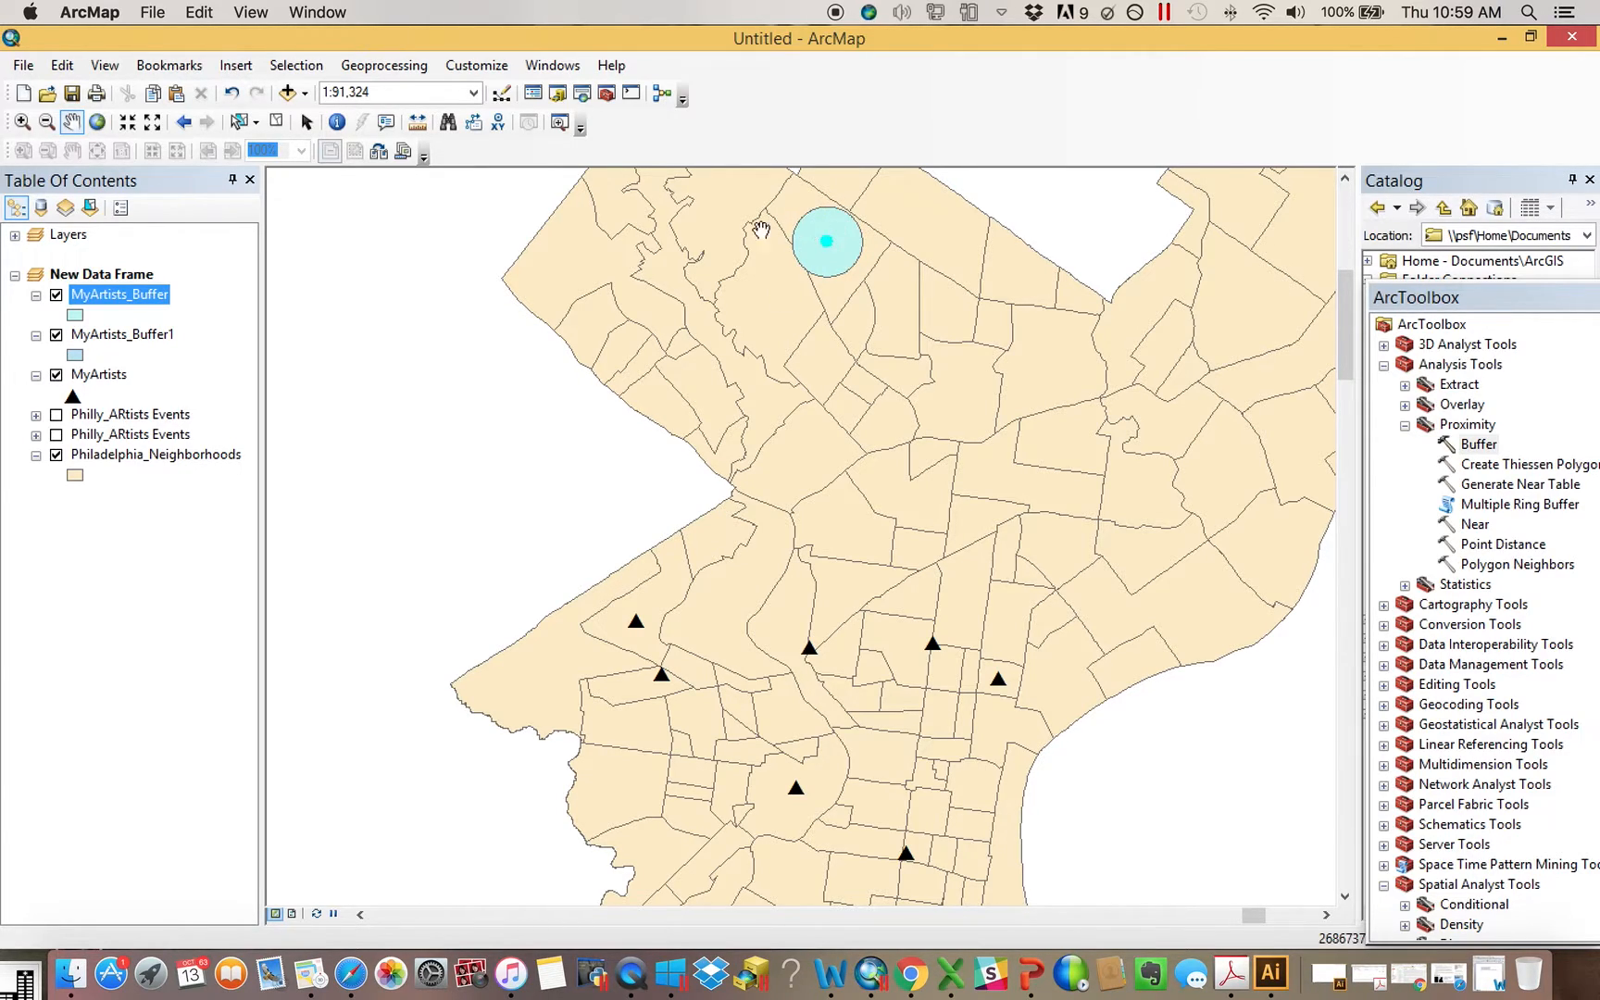
pyautogui.rightClick(115, 378)
pyautogui.click(296, 454)
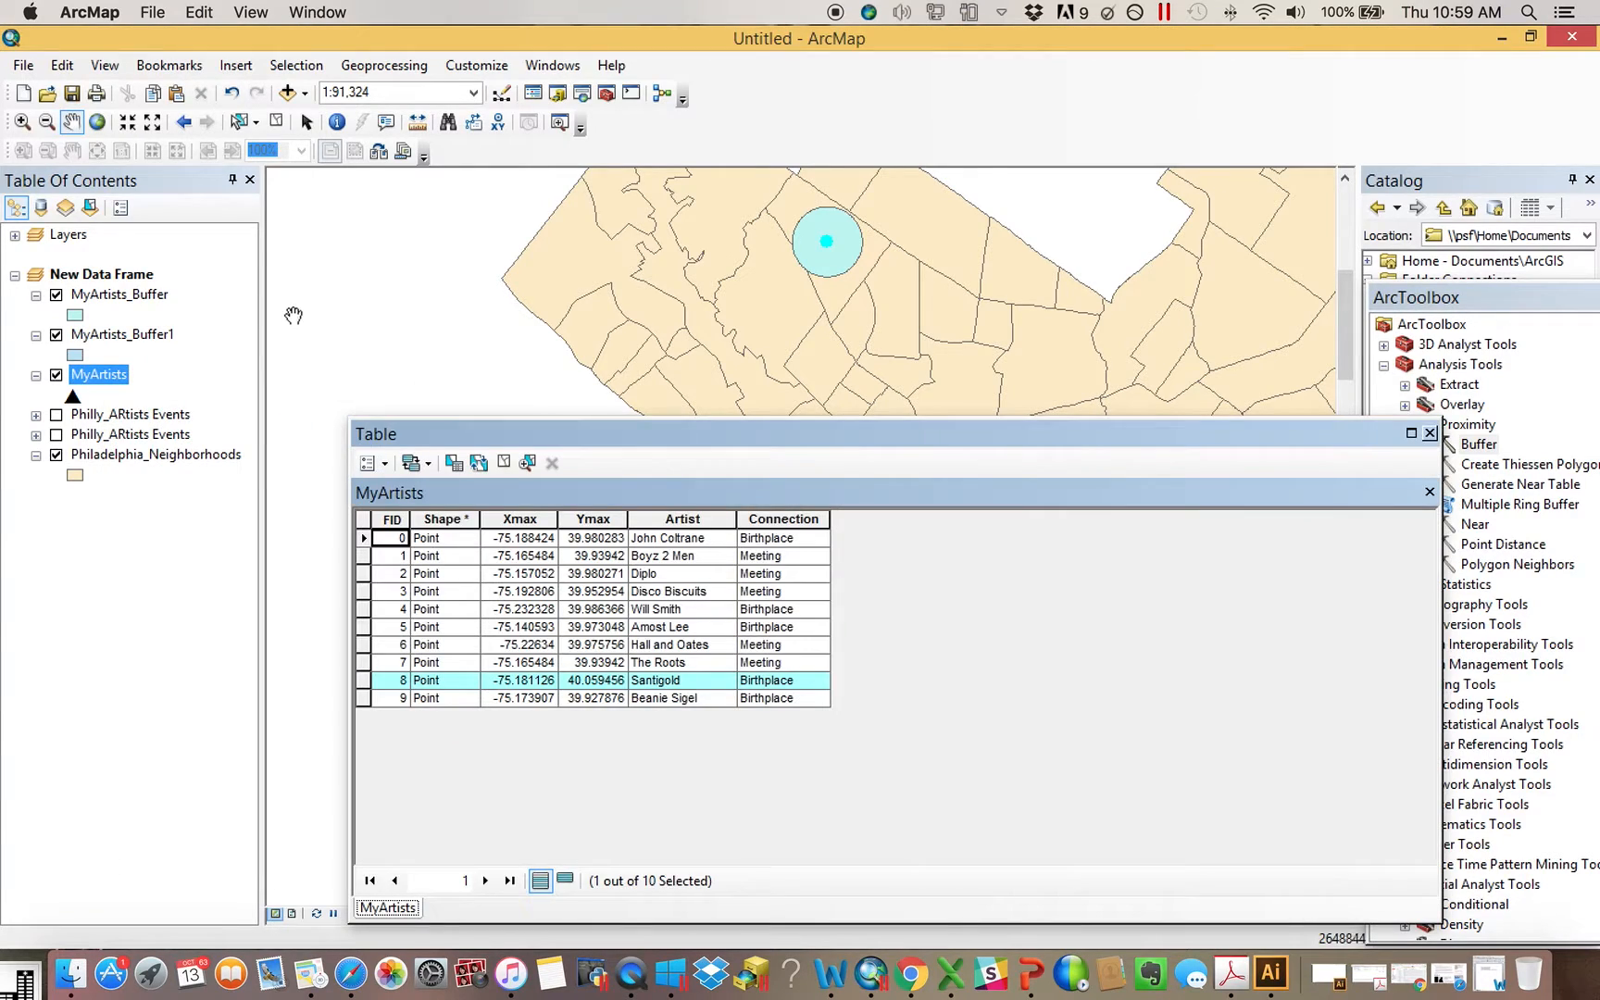
pyautogui.click(1429, 432)
# Toggle the visibility of MyArtists_Buffer and MyArtists_Buffer1 to compare the two buffer layers
pyautogui.click(56, 296)
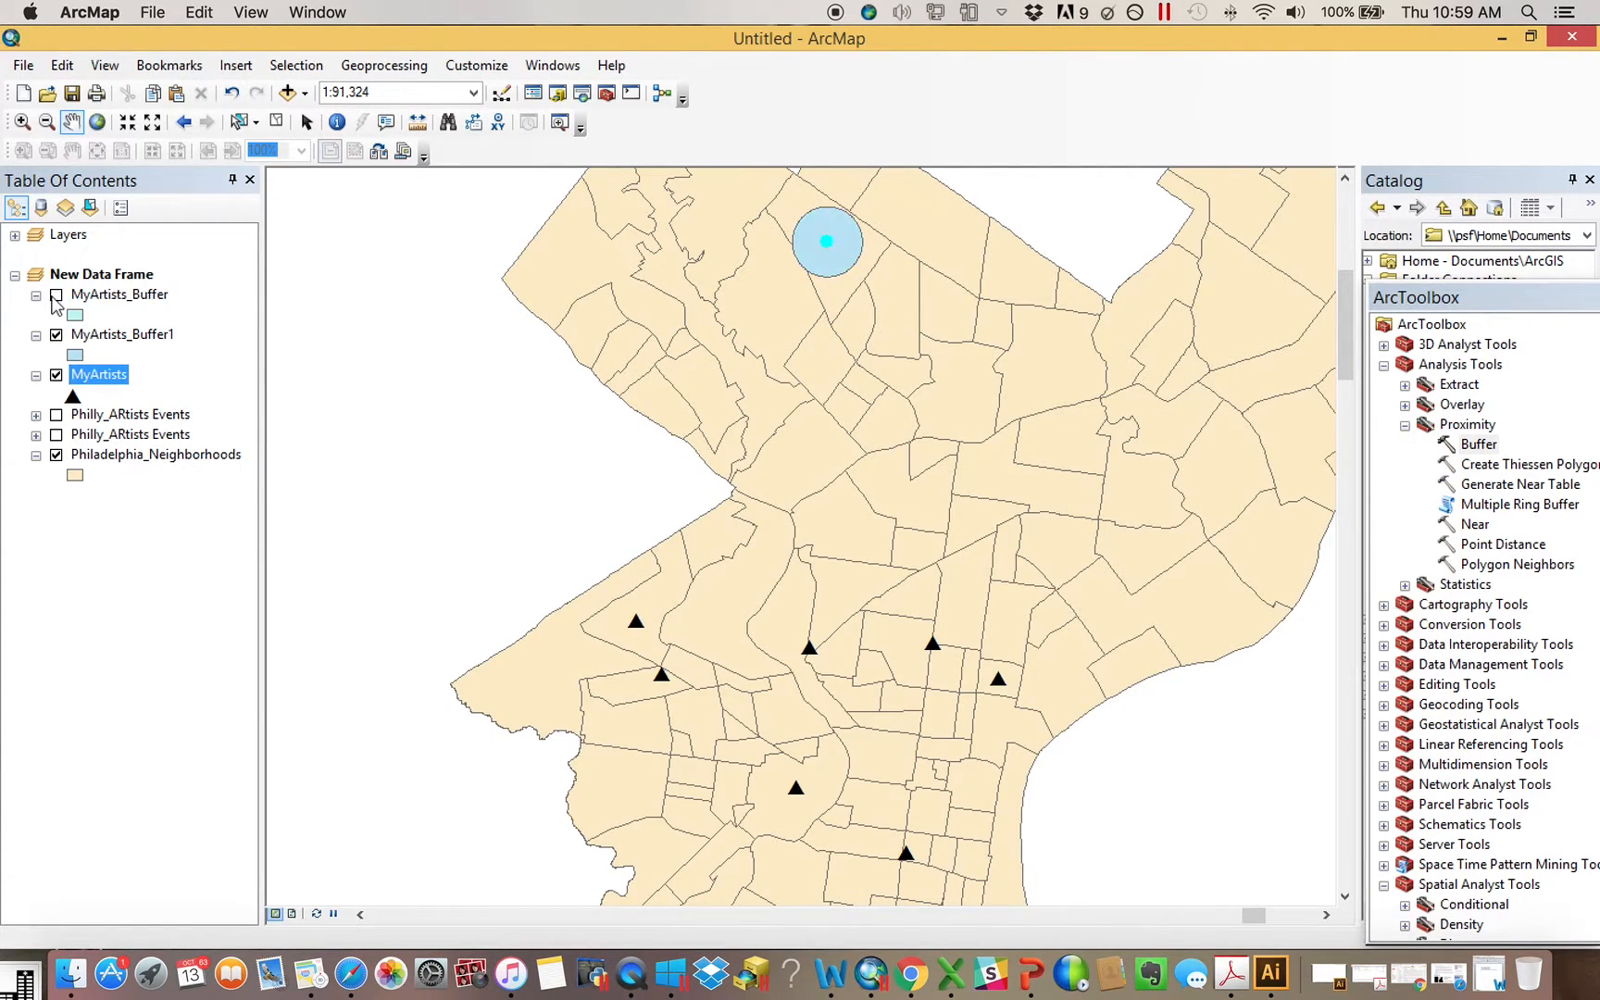
pyautogui.click(56, 336)
pyautogui.click(56, 335)
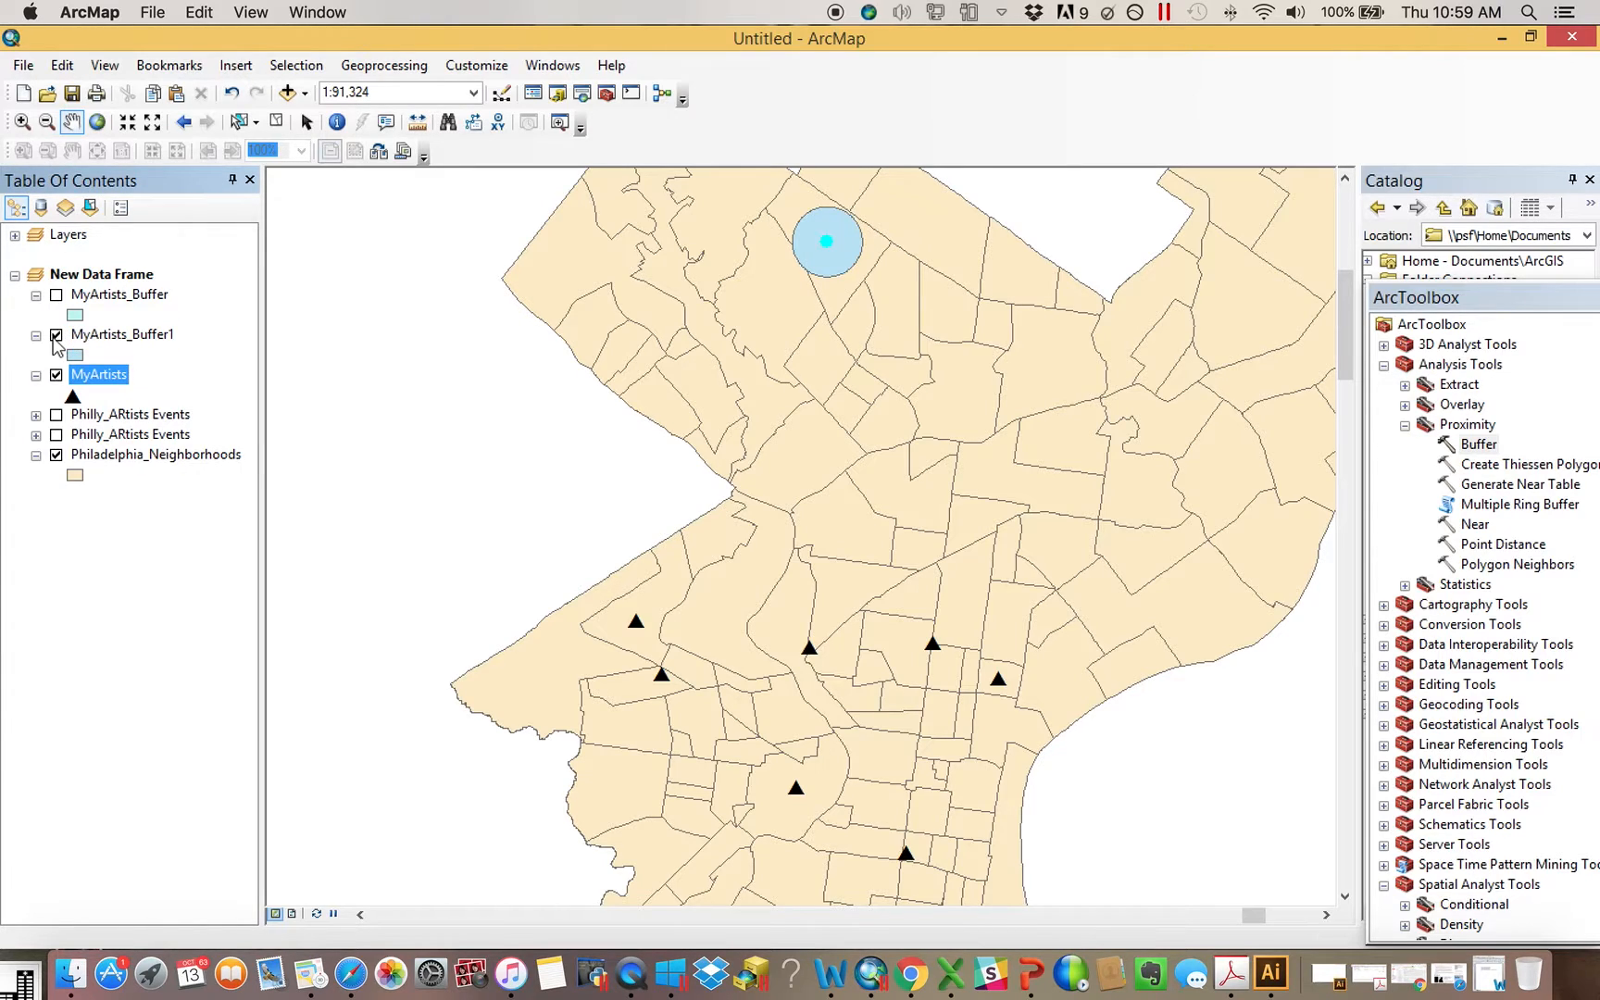
pyautogui.click(56, 295)
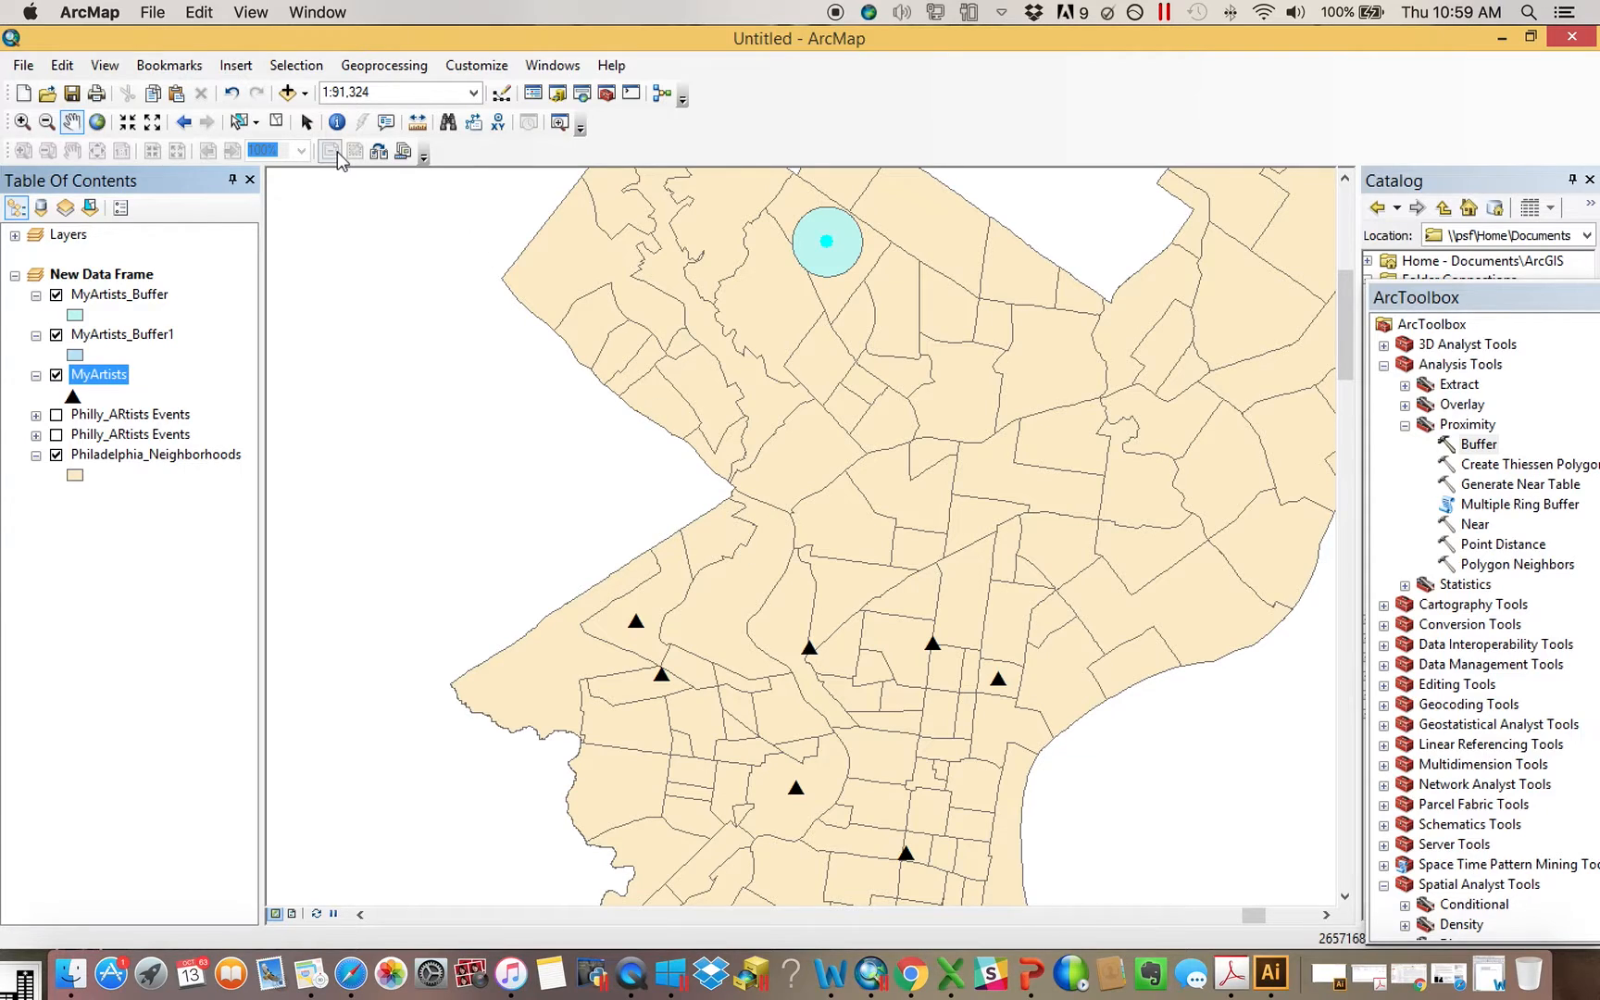
# Review the selected record in the MyArtists attribute table and clear the selected features in all layers
pyautogui.rightClick(111, 385)
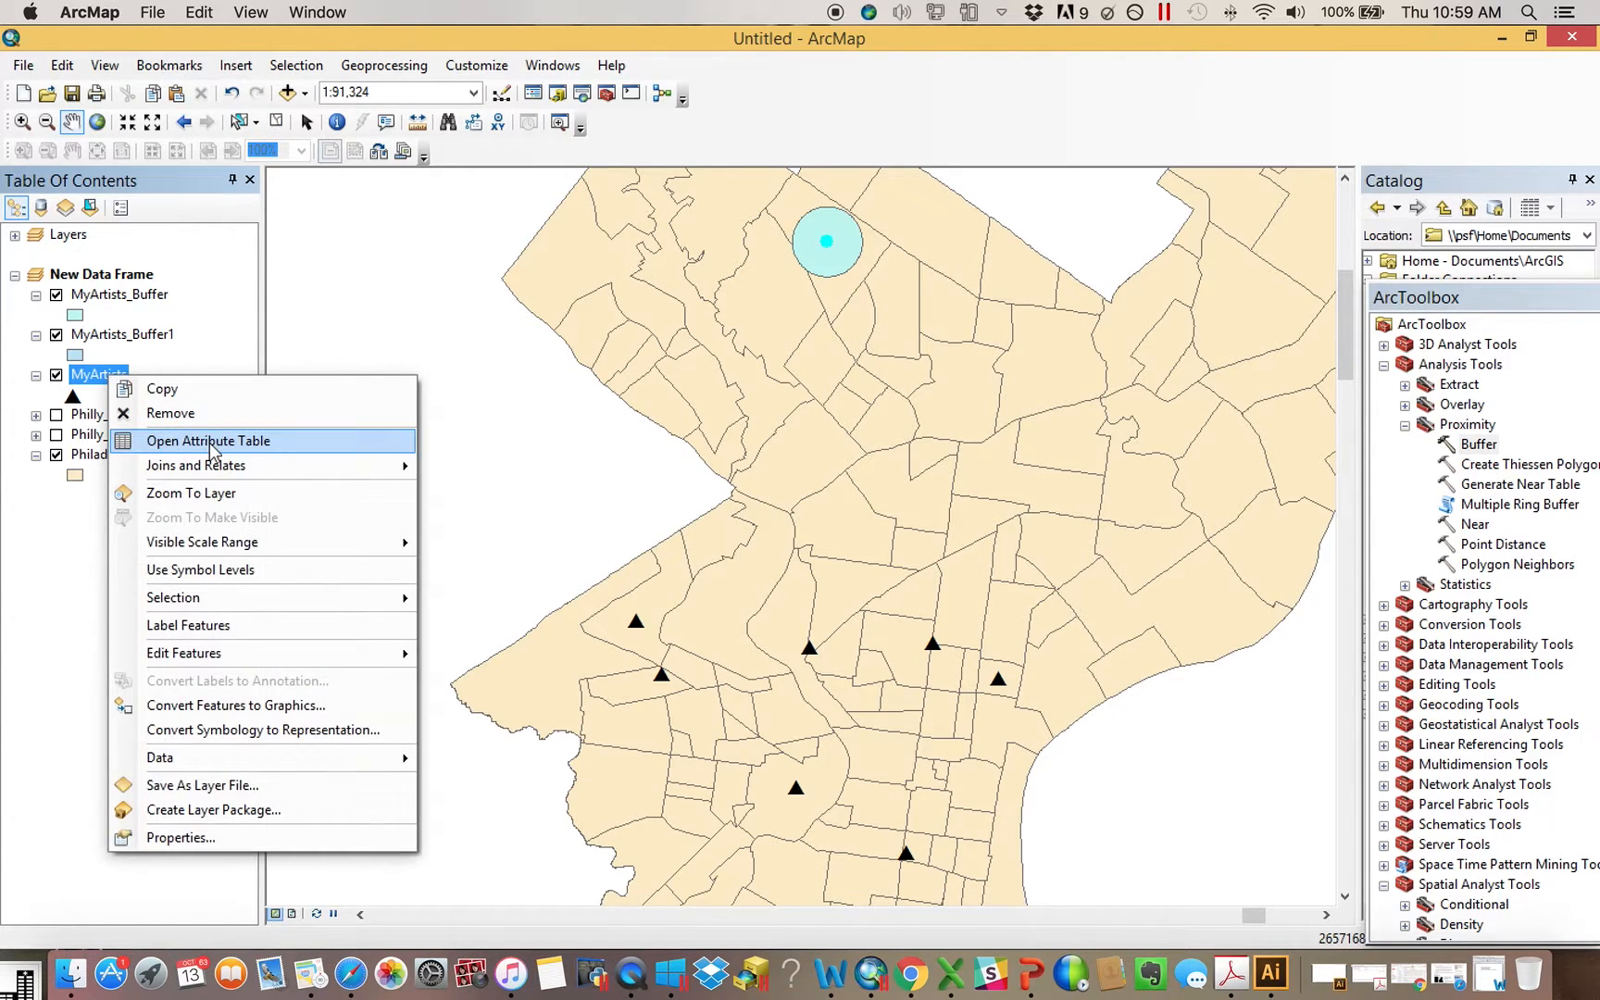
pyautogui.click(212, 440)
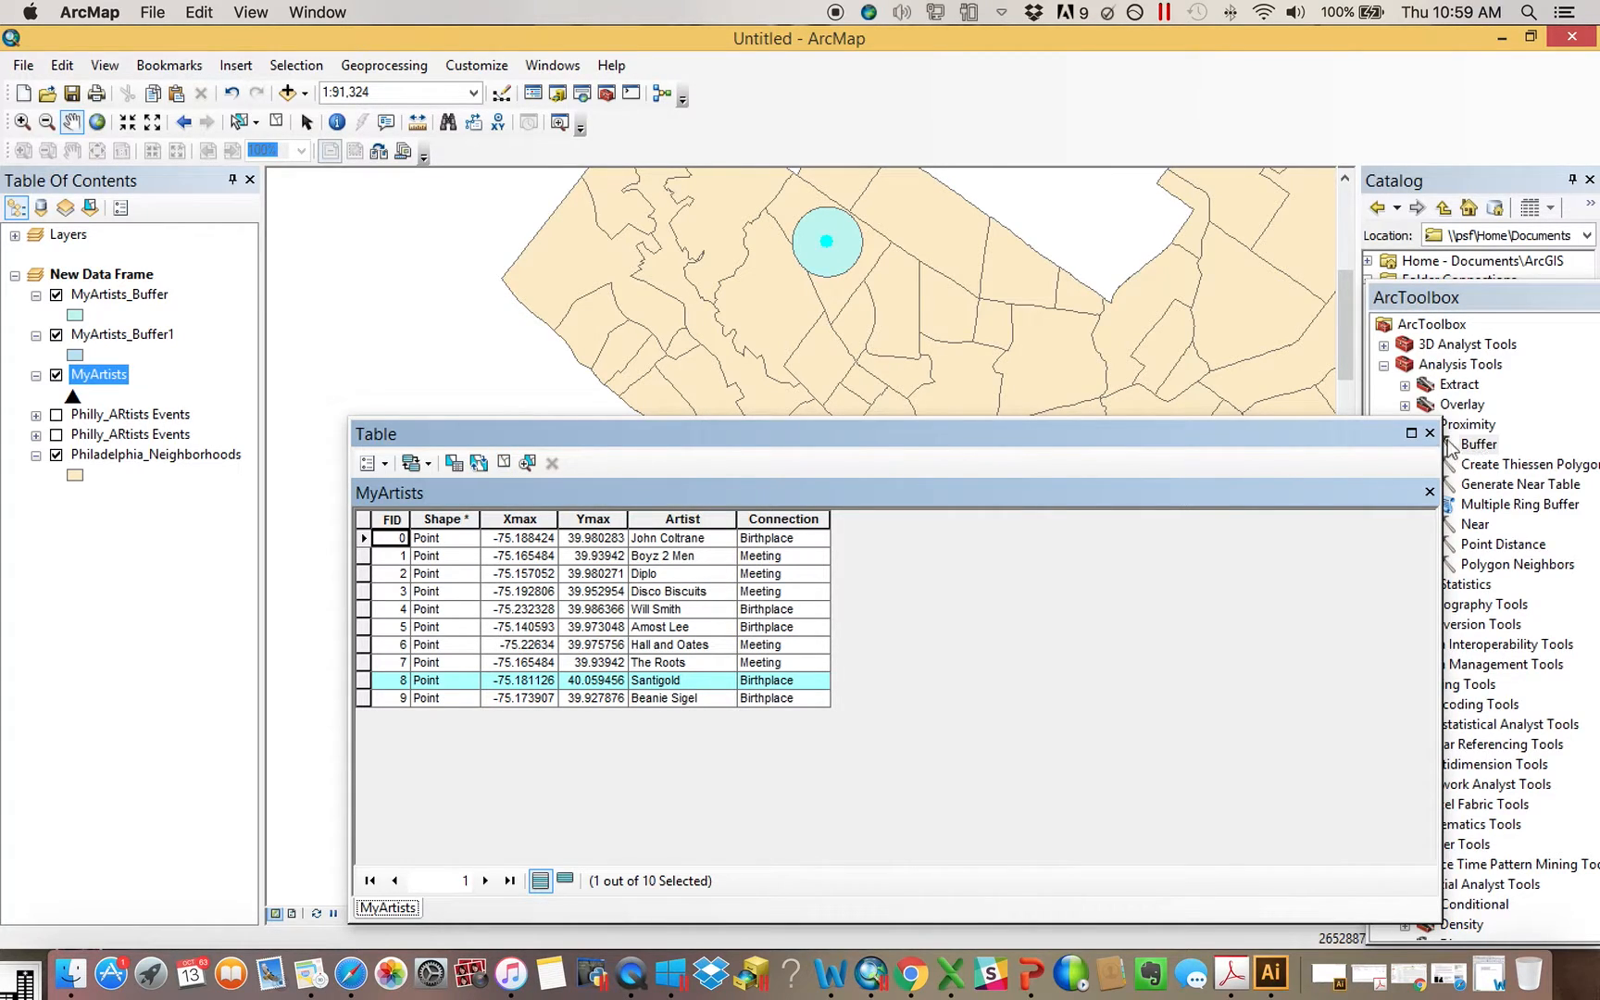
pyautogui.click(1429, 432)
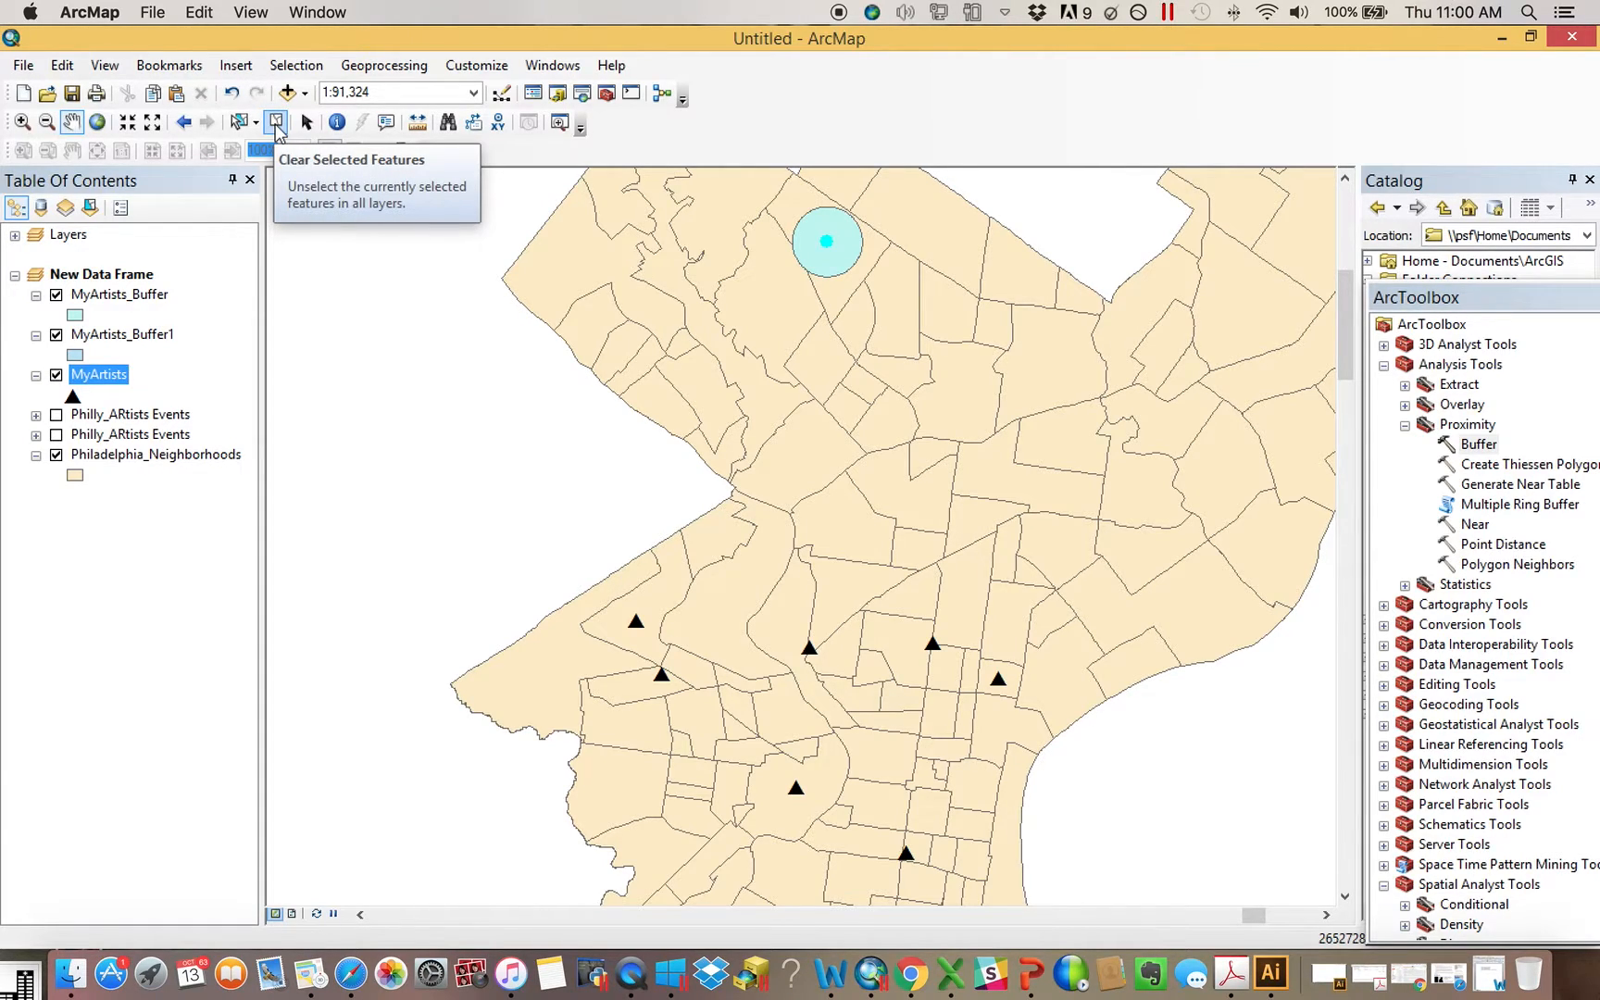
pyautogui.click(276, 123)
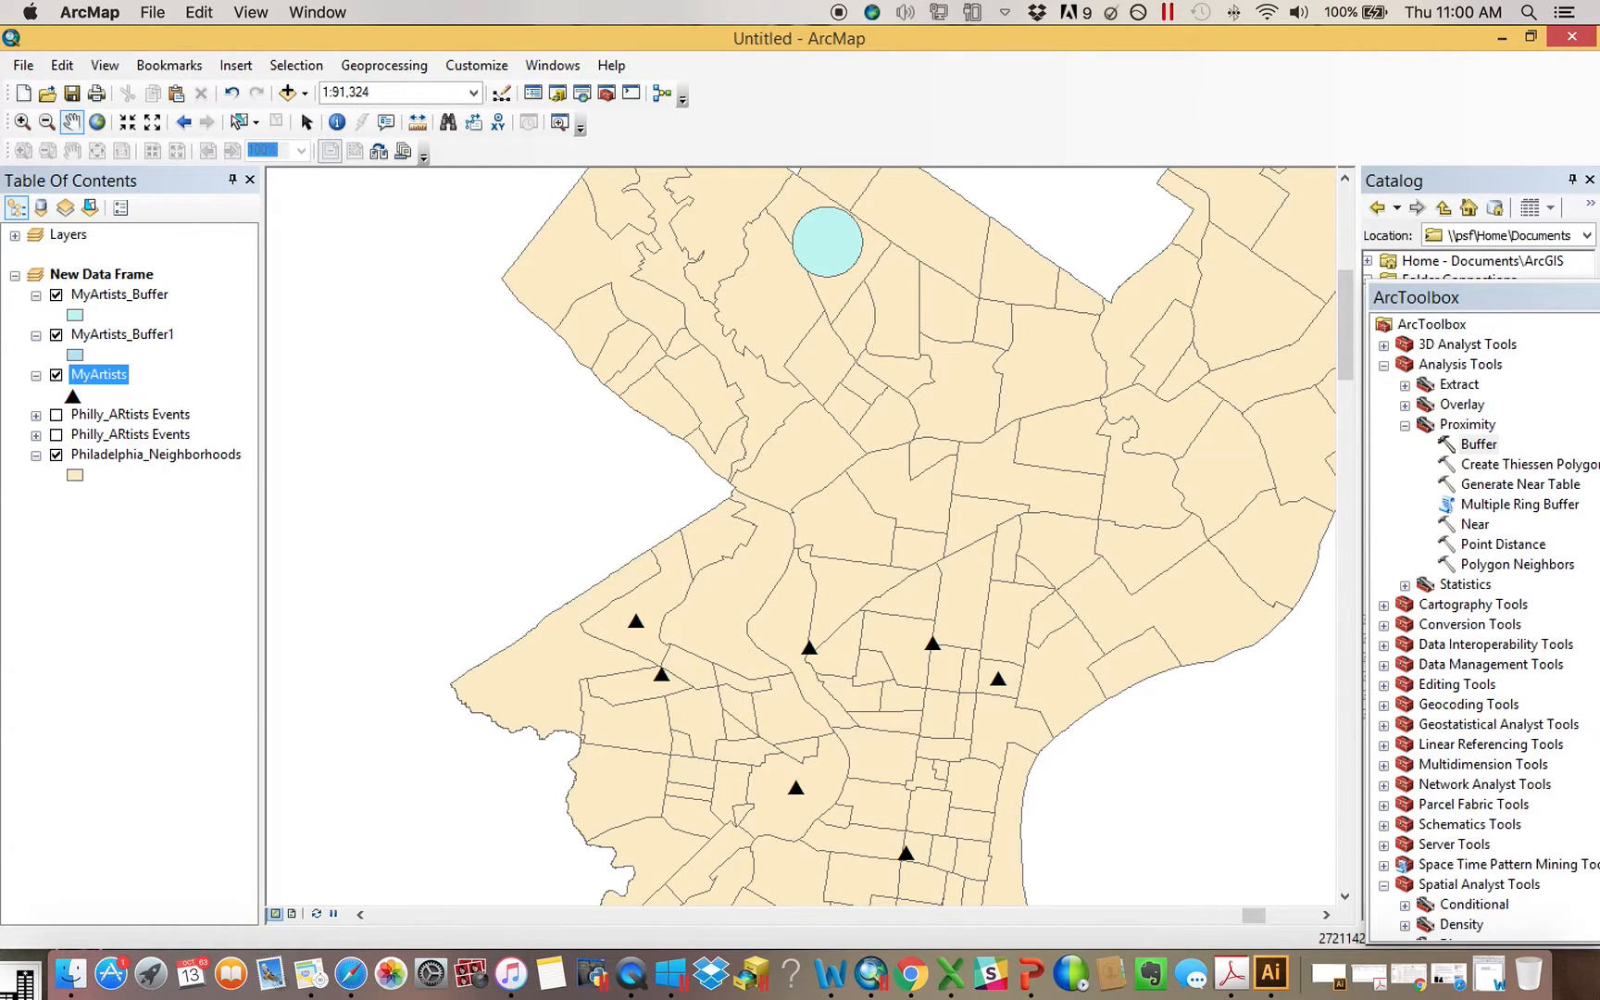
# Run Buffer on MyArtists with a distance of 2500 feet, output to MyArtists_Buffer2.shp in October_13th_Scratch
pyautogui.doubleClick(1479, 447)
pyautogui.moveTo(98, 374); pyautogui.dragTo(757, 227)
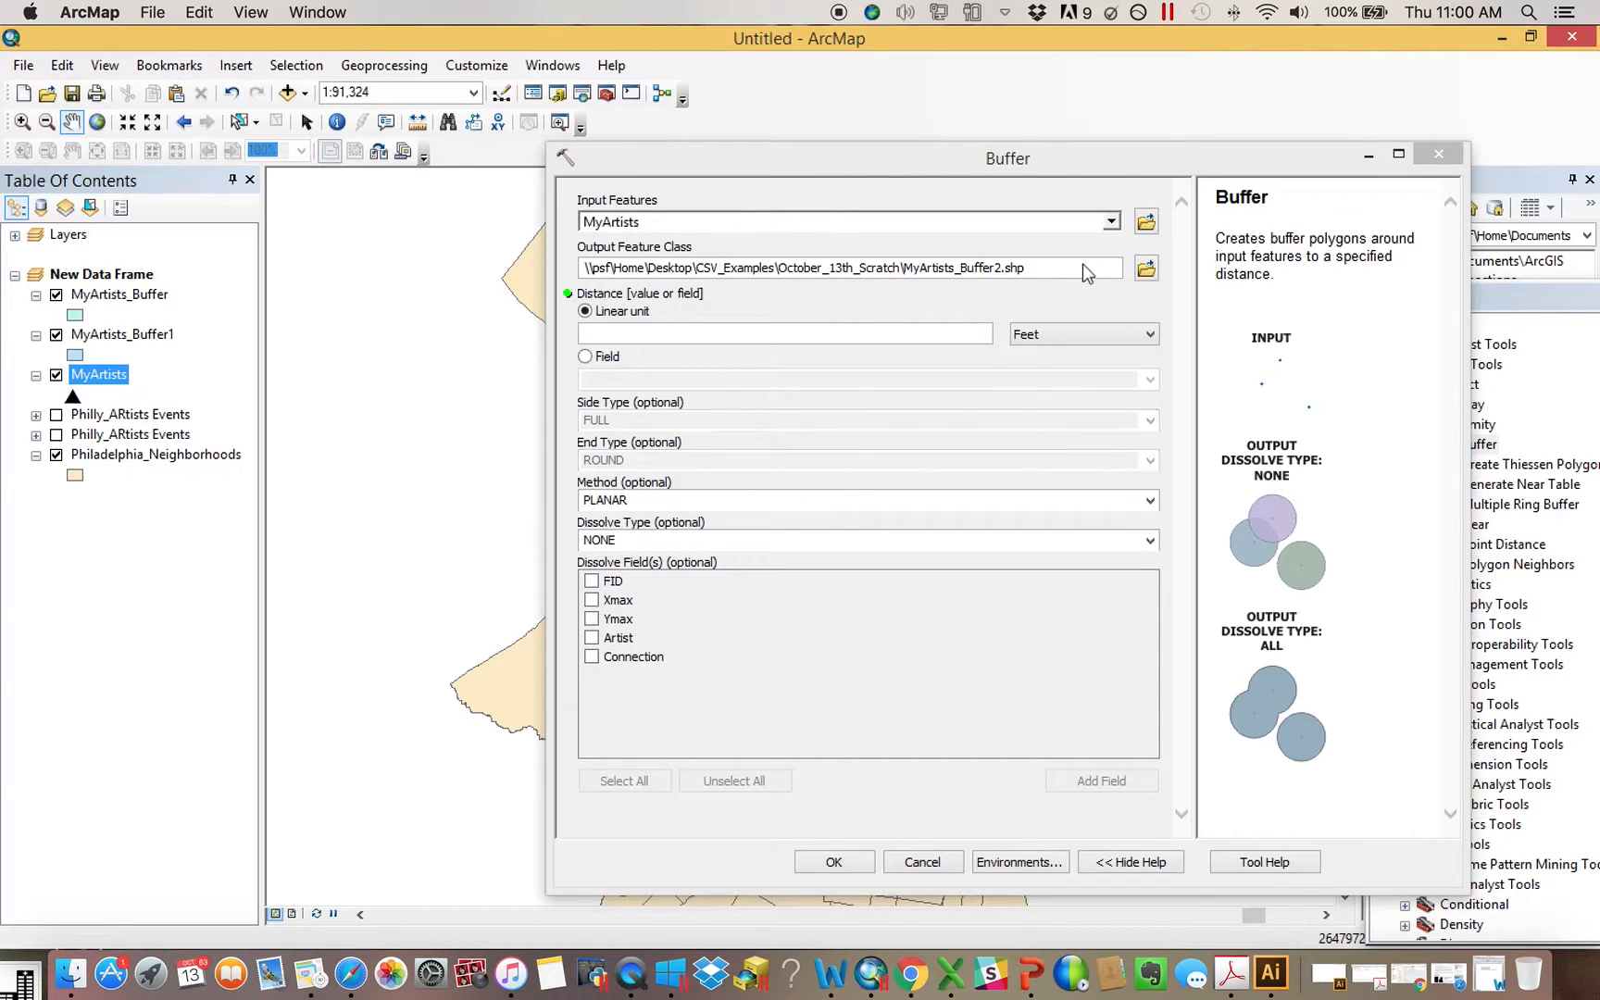
pyautogui.click(827, 335)
pyautogui.write('2500')
pyautogui.press('Return')
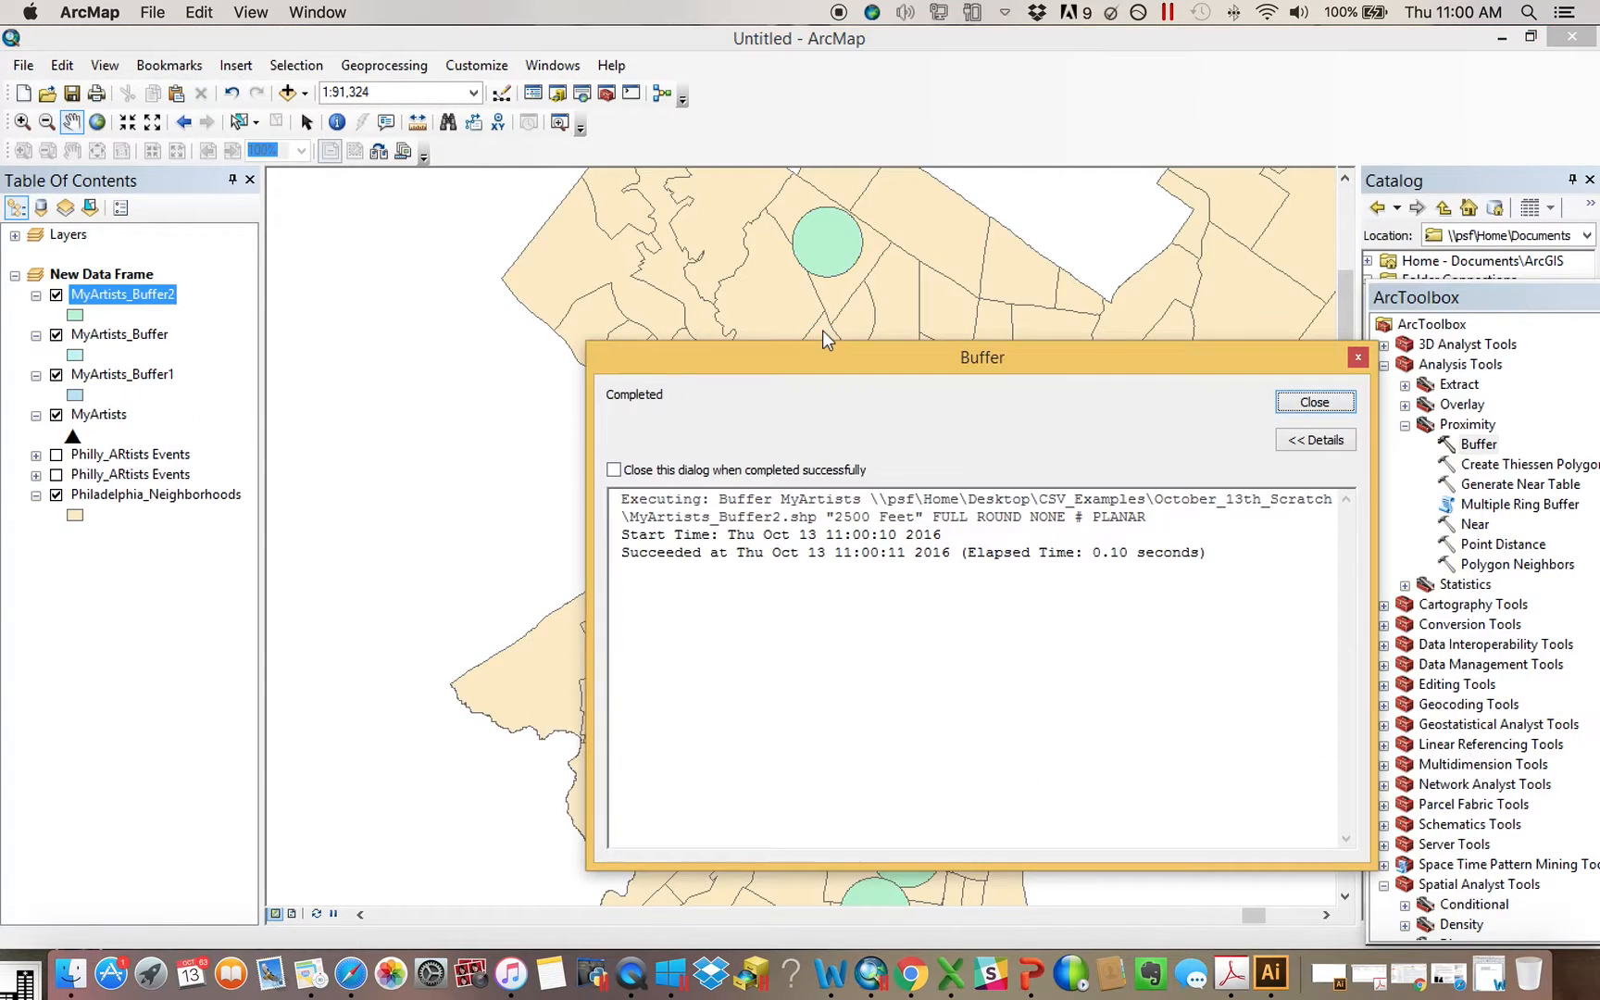
pyautogui.click(1314, 400)
pyautogui.moveTo(1274, 444); pyautogui.dragTo(1244, 296)
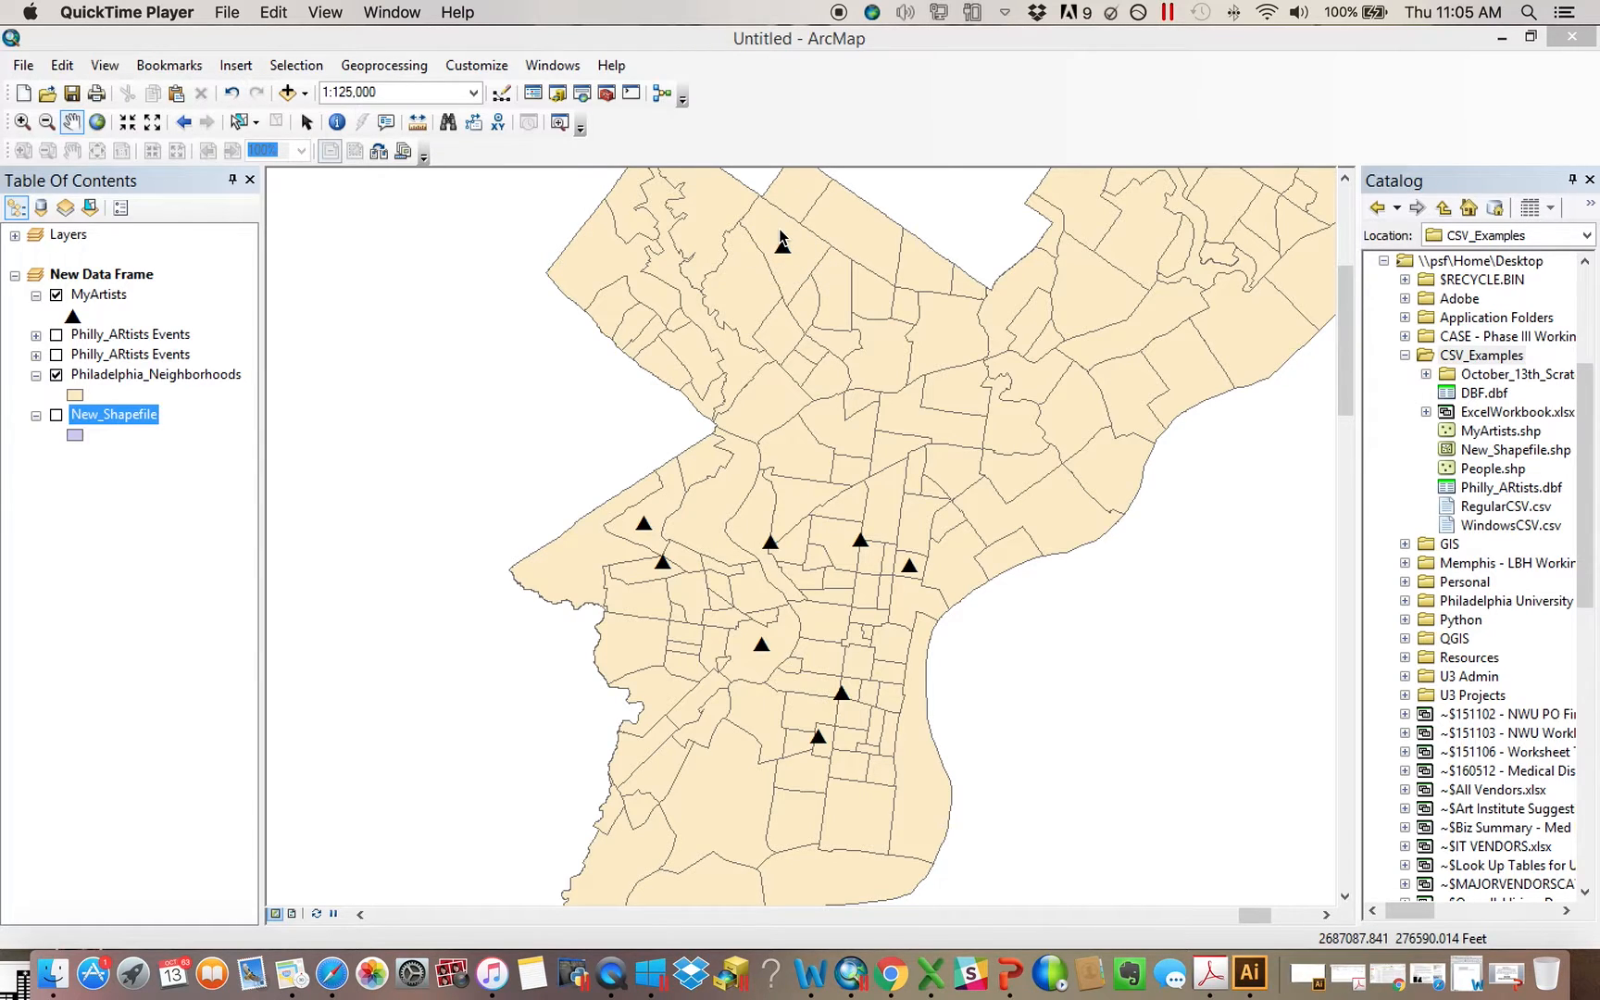
# Buffer MyArtists by 2500 feet as MyArtists_Buffer3.shp in October_13th_Scratch, and close ArcToolbox
pyautogui.click(603, 95)
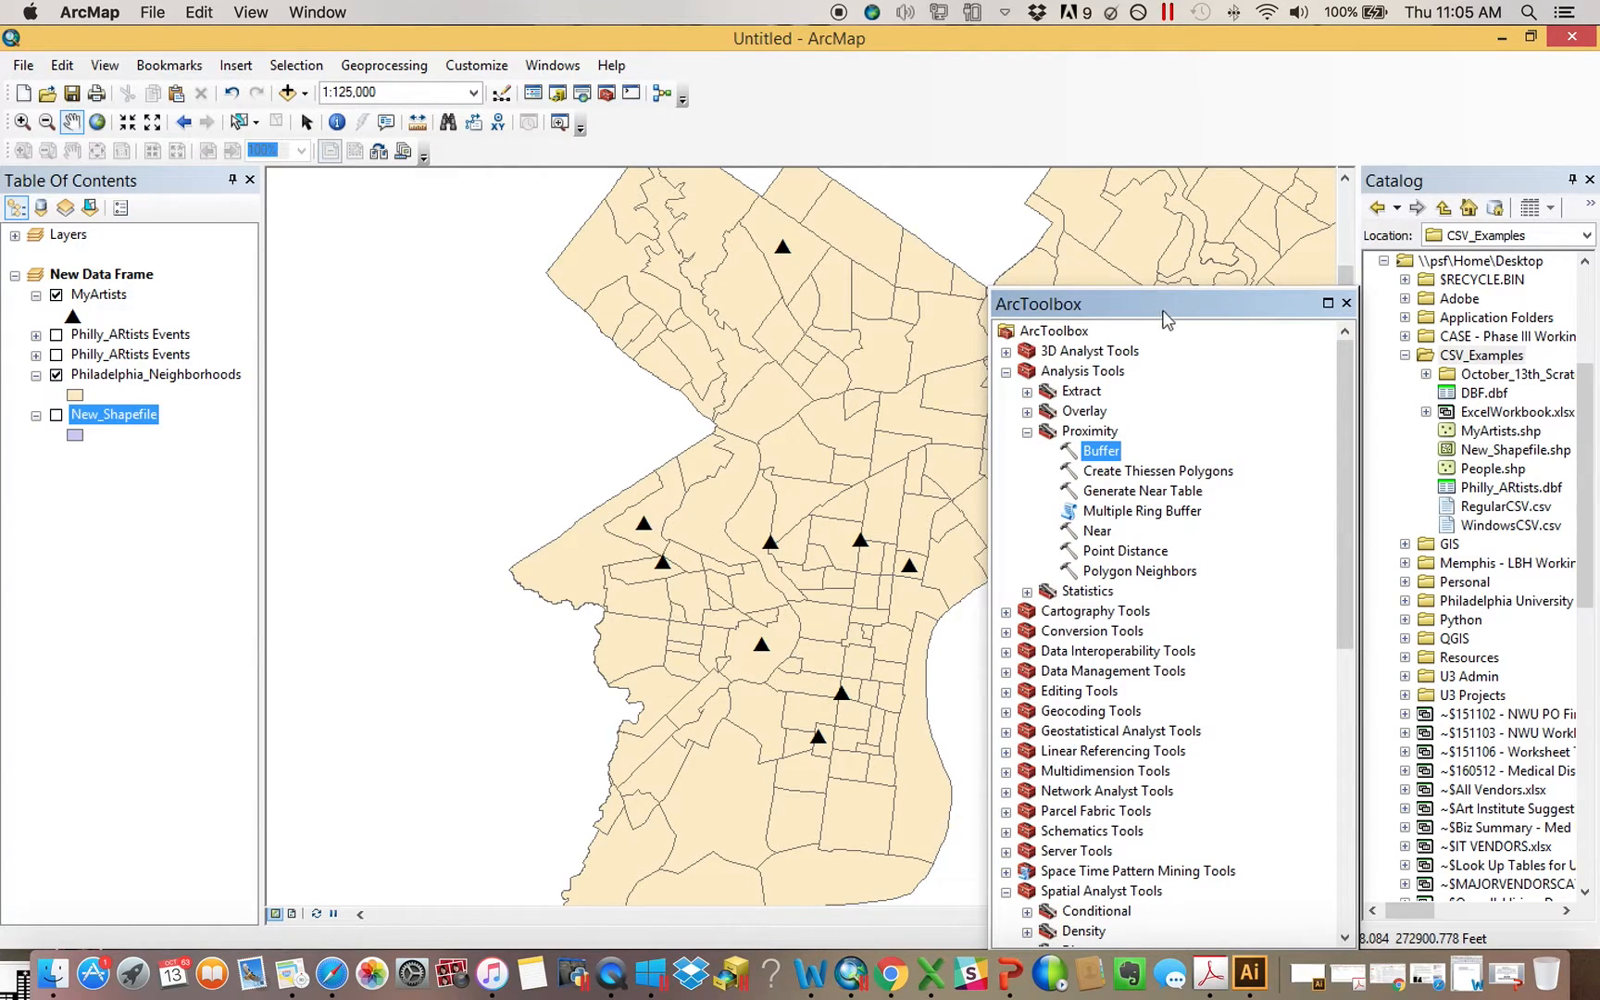
pyautogui.moveTo(1157, 305); pyautogui.dragTo(1294, 252)
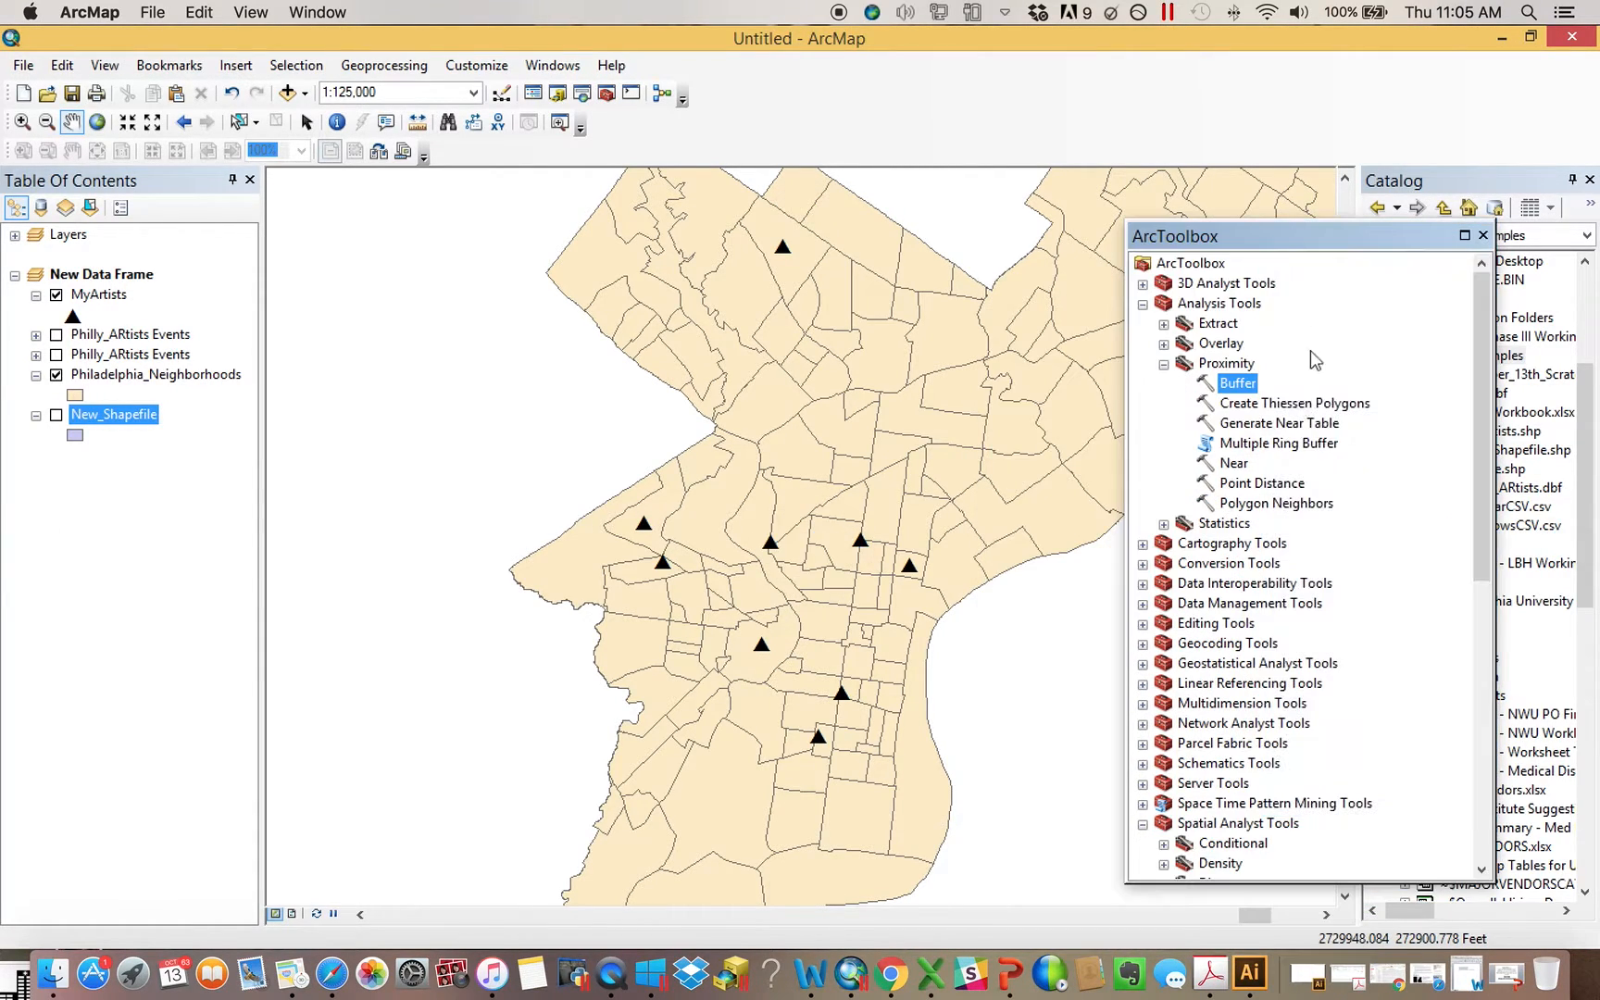
pyautogui.doubleClick(1241, 383)
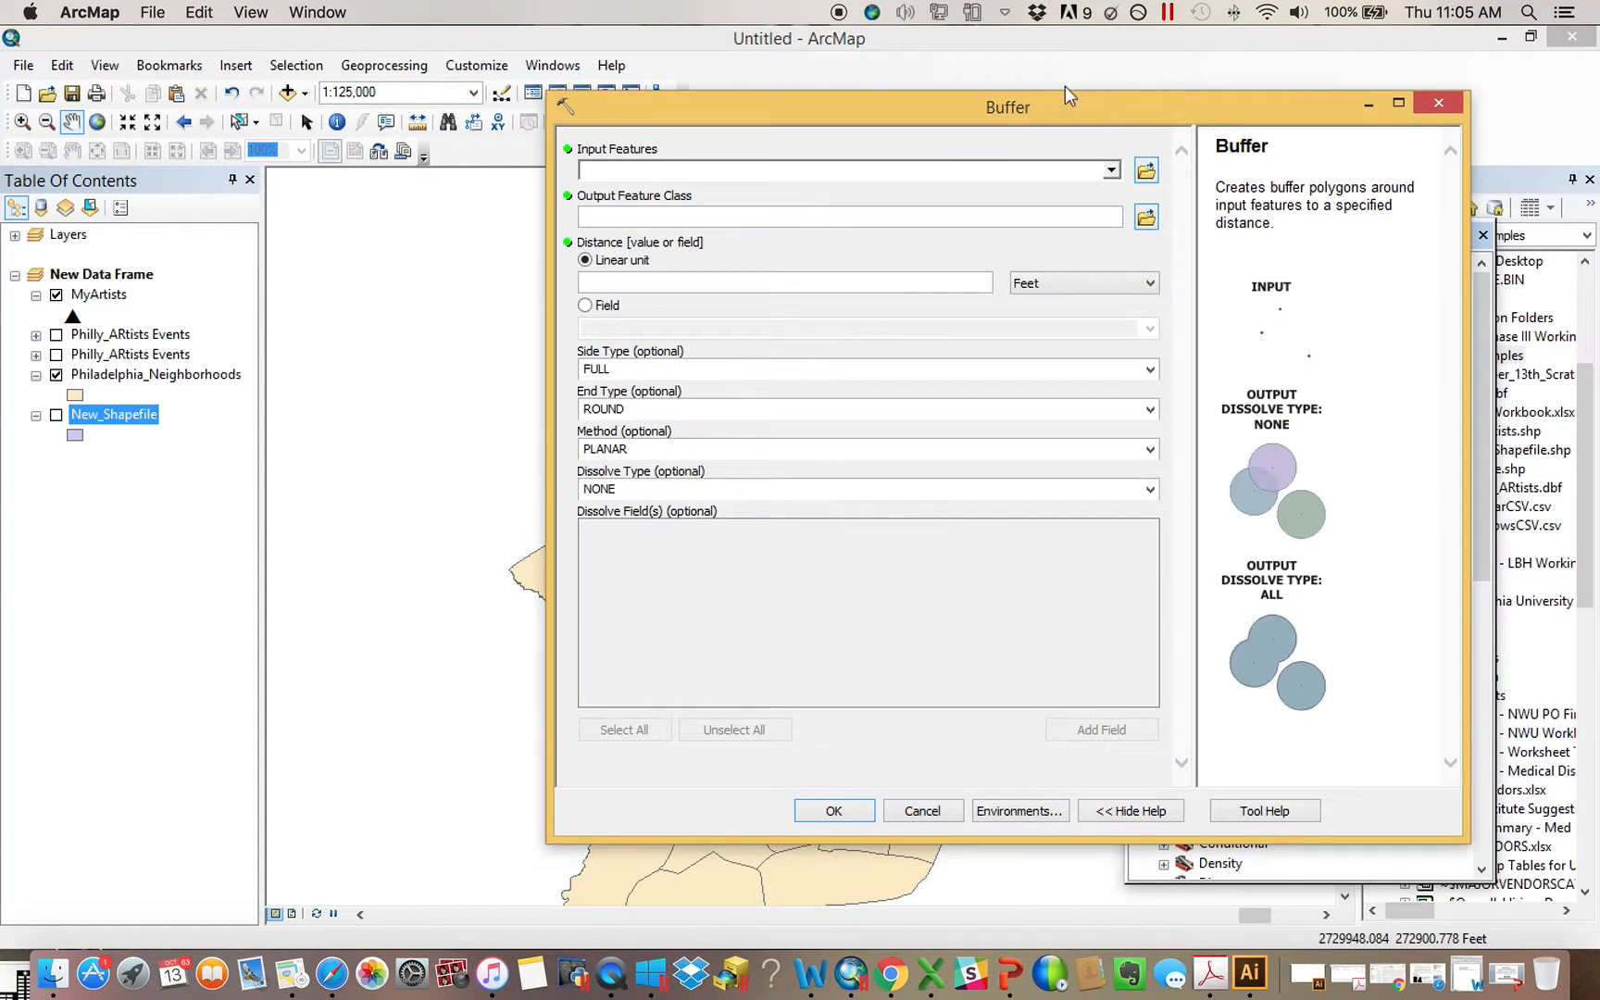
pyautogui.moveTo(109, 303); pyautogui.dragTo(661, 168)
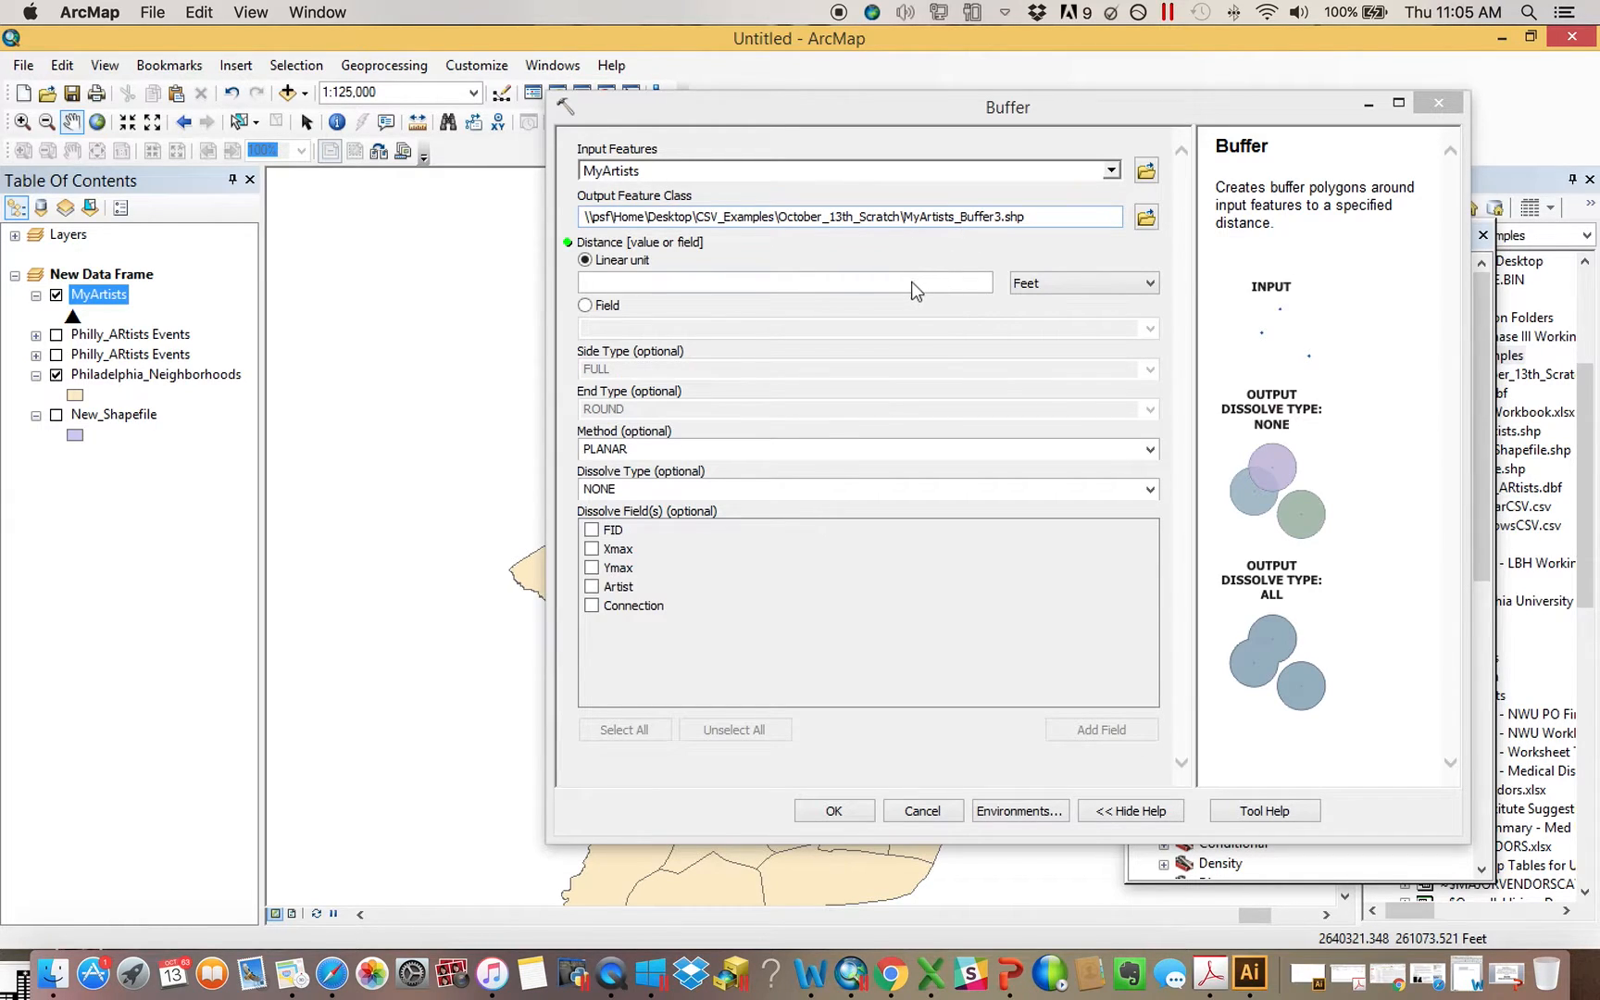
pyautogui.click(912, 287)
pyautogui.write('2500')
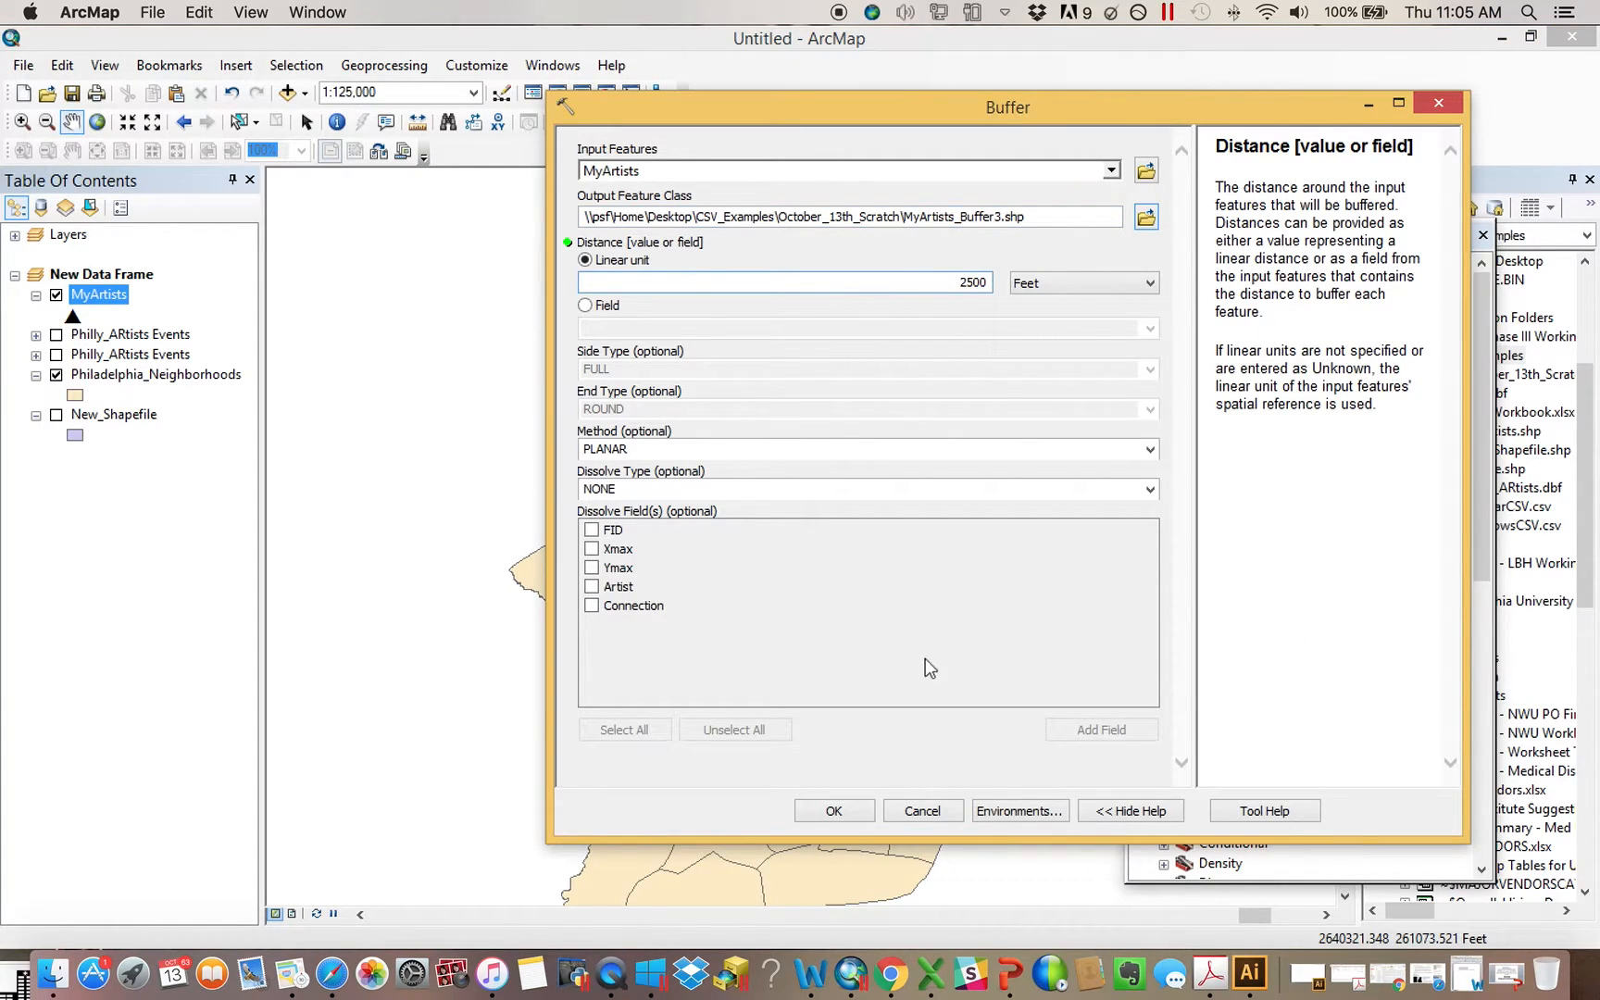
pyautogui.click(833, 812)
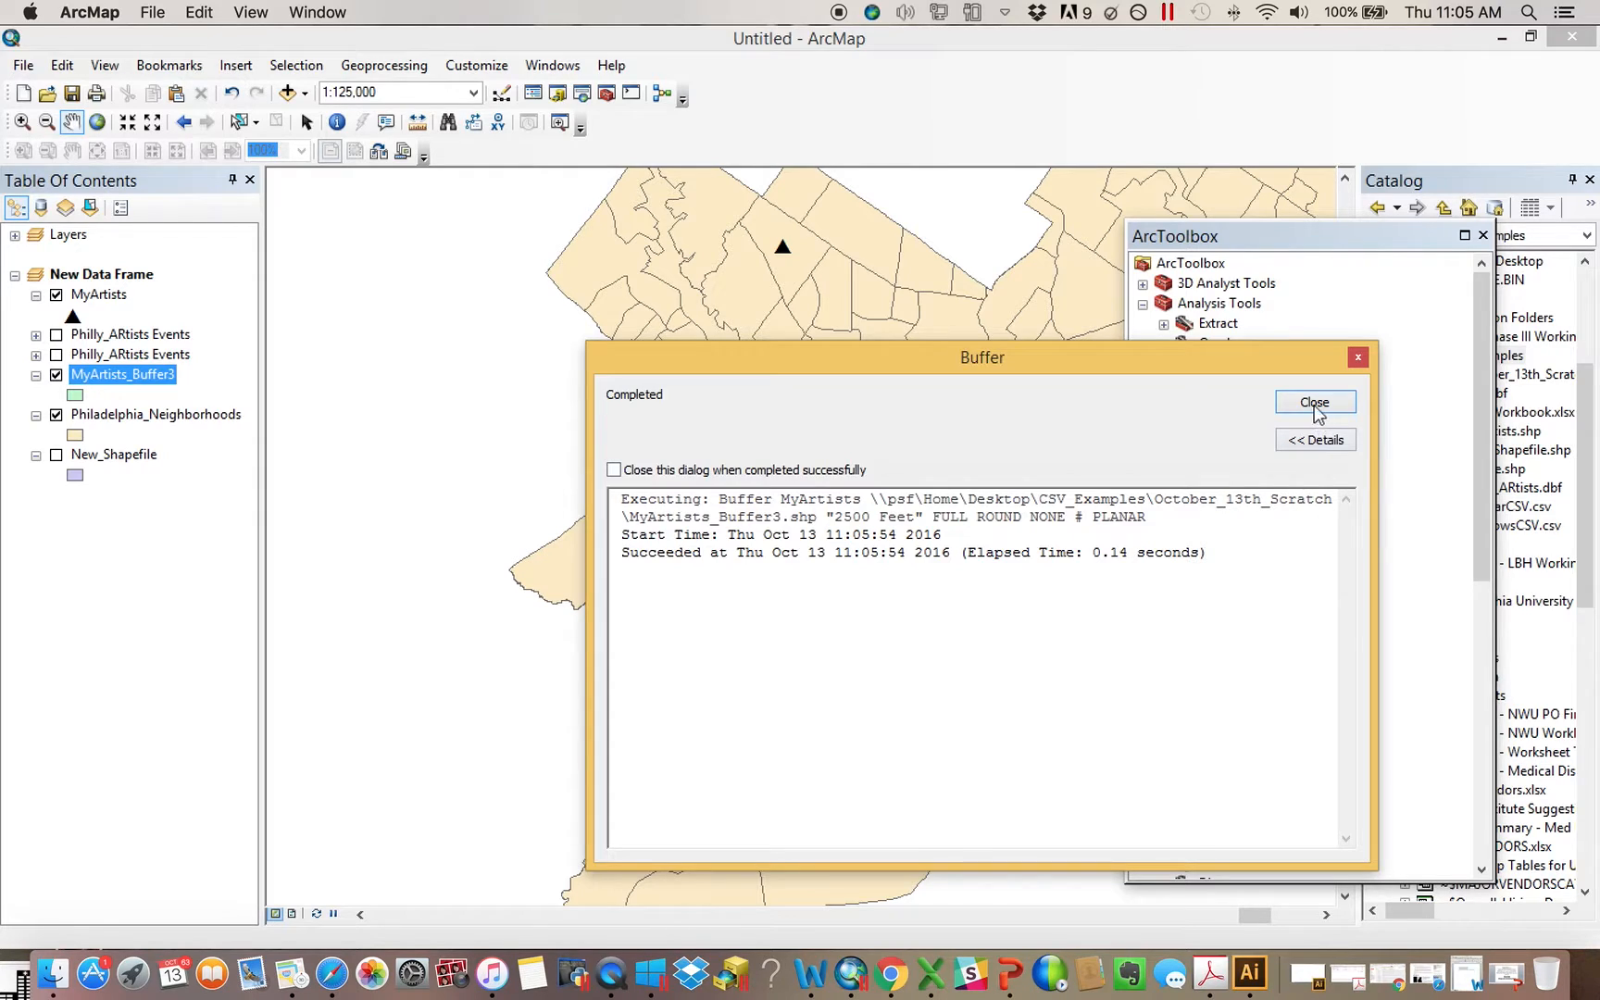
pyautogui.click(1314, 402)
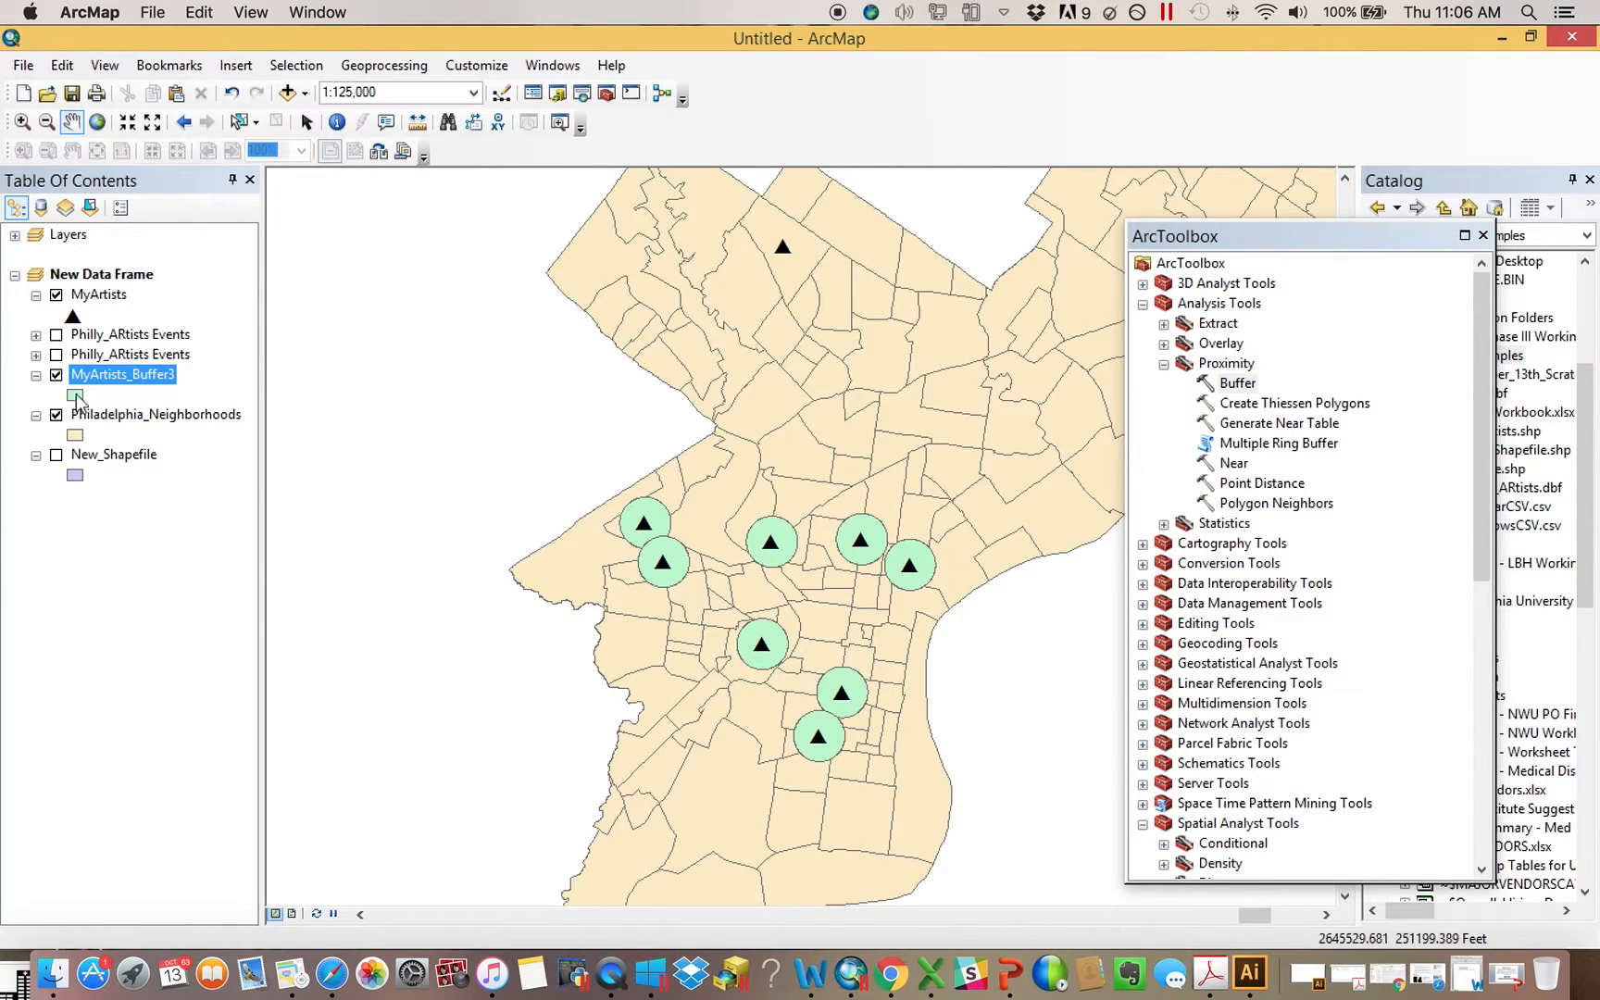
pyautogui.click(1483, 235)
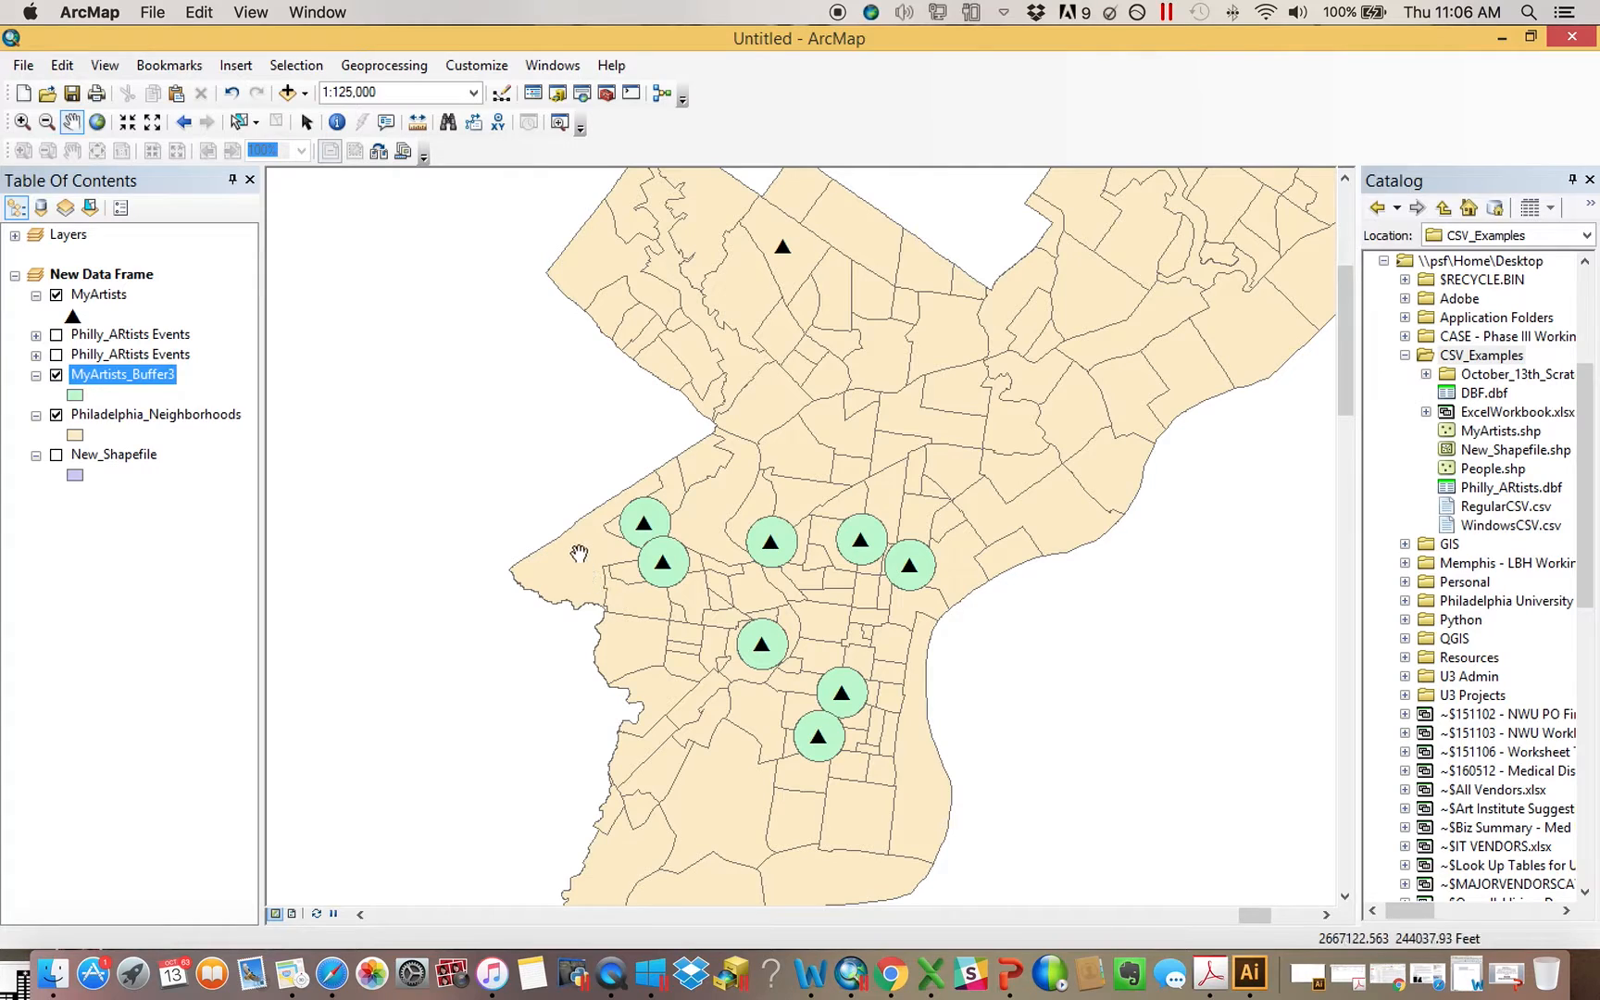
# Move New_Shapefile above MyArtists_Buffer3, symbolize it with no fill and a red outline of width 2, and turn the layer on
pyautogui.moveTo(111, 455); pyautogui.dragTo(139, 371)
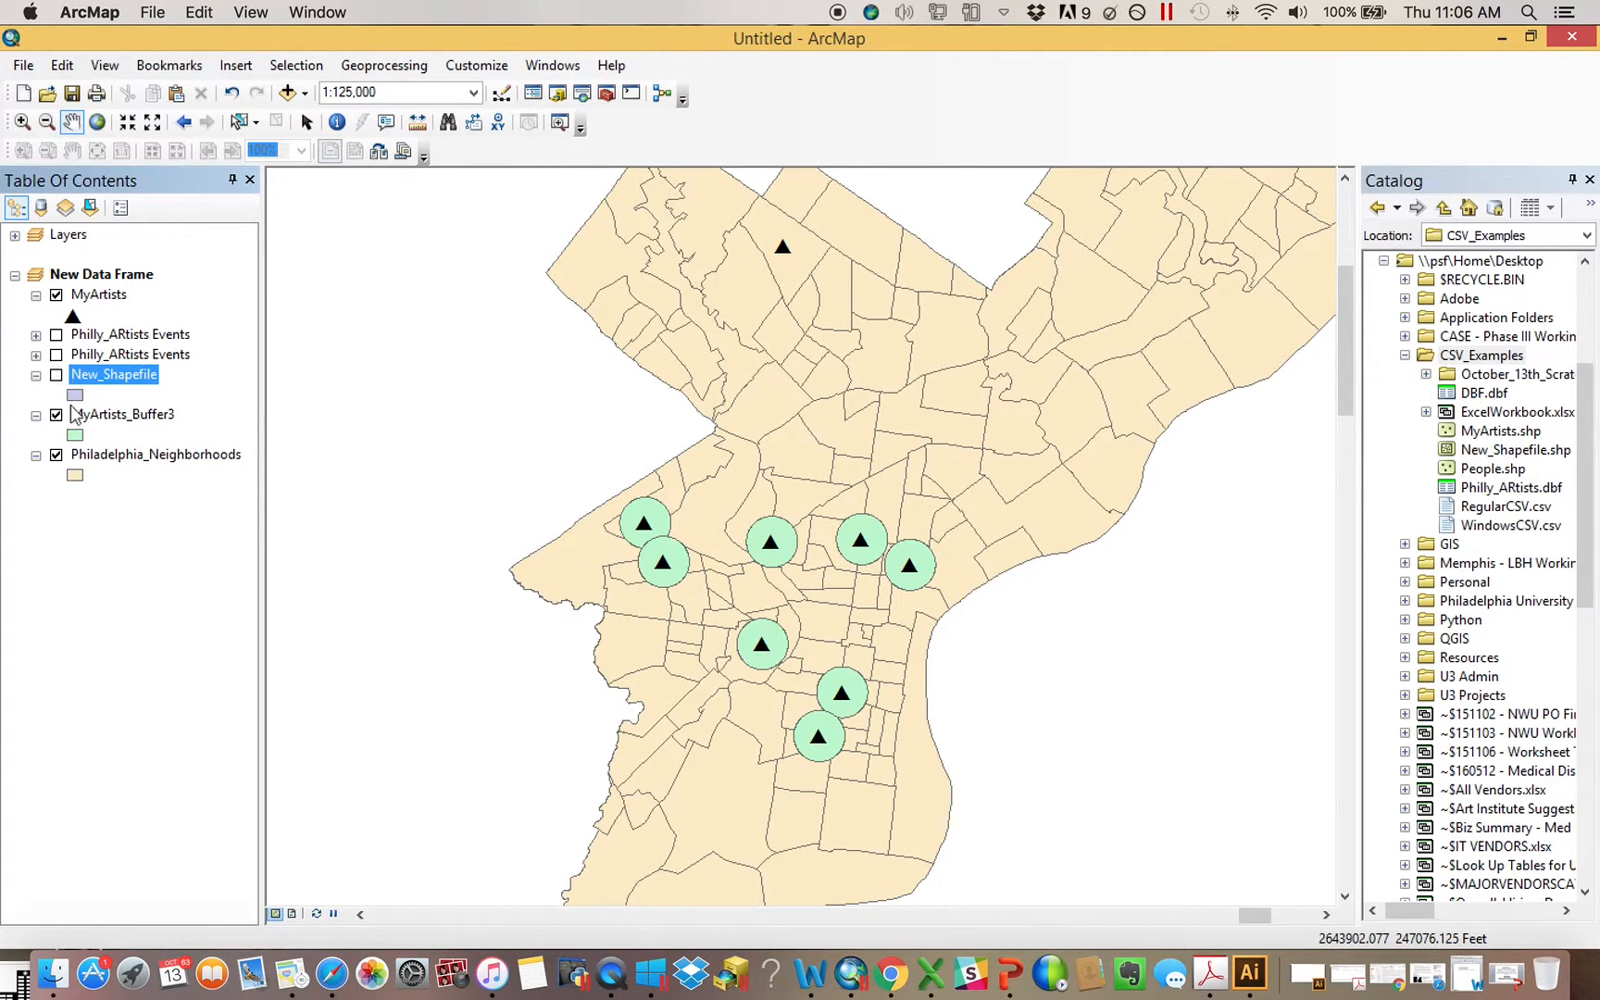
pyautogui.click(75, 394)
pyautogui.click(971, 367)
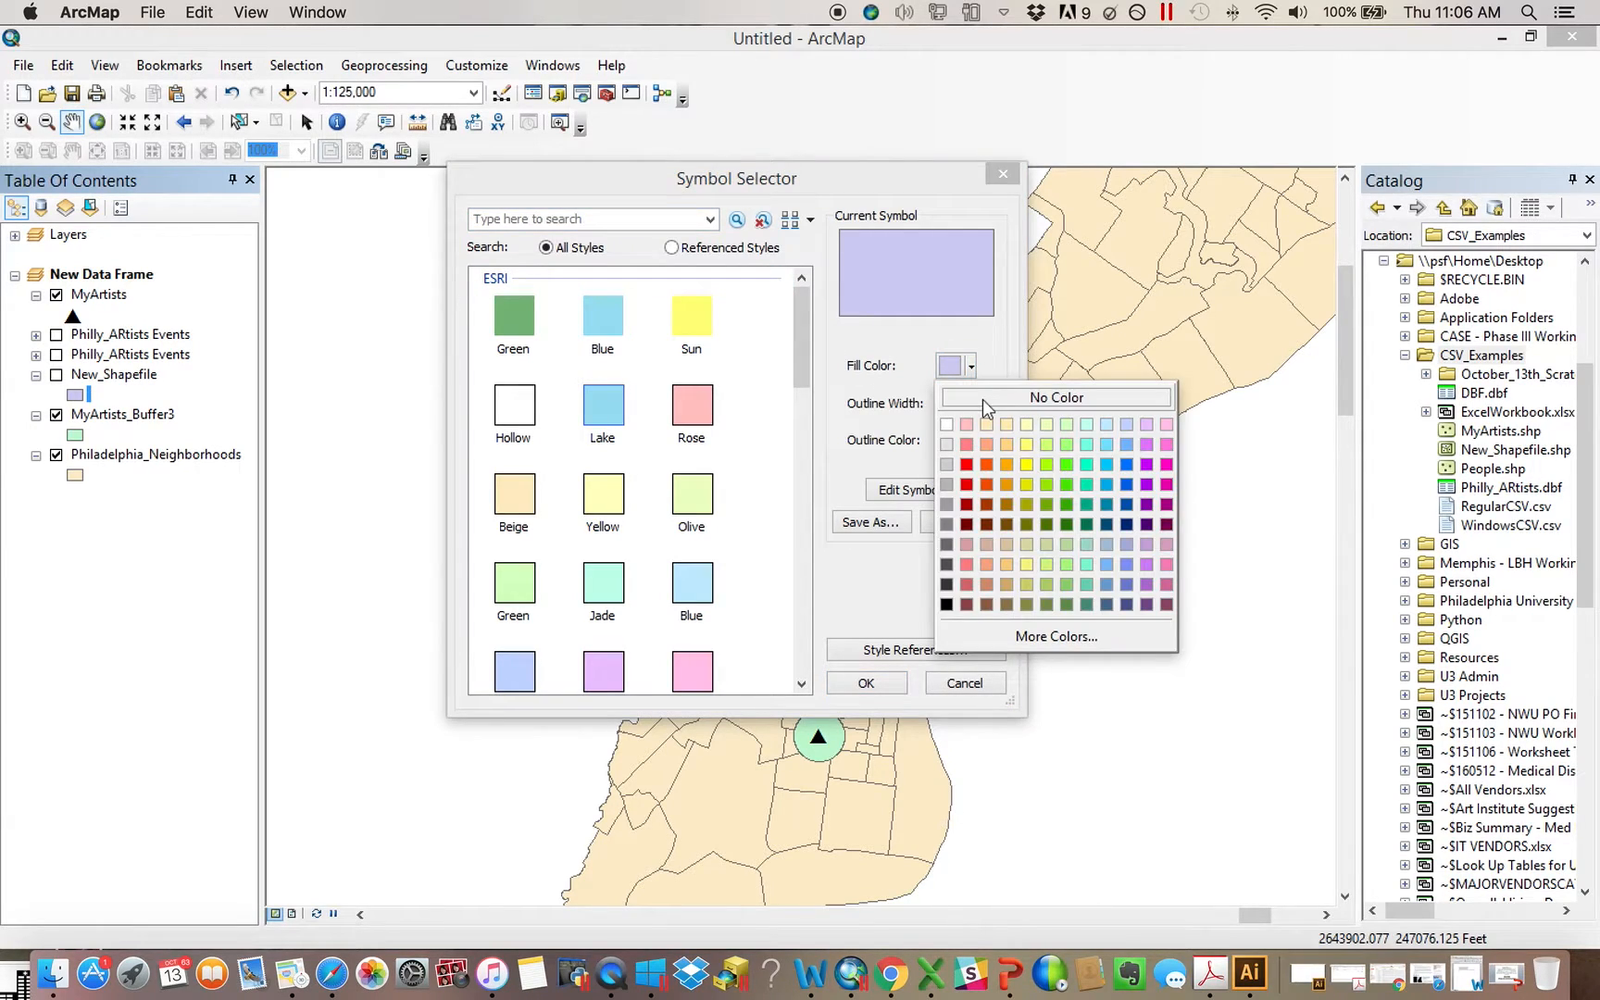
pyautogui.click(1057, 397)
pyautogui.click(972, 442)
pyautogui.click(966, 541)
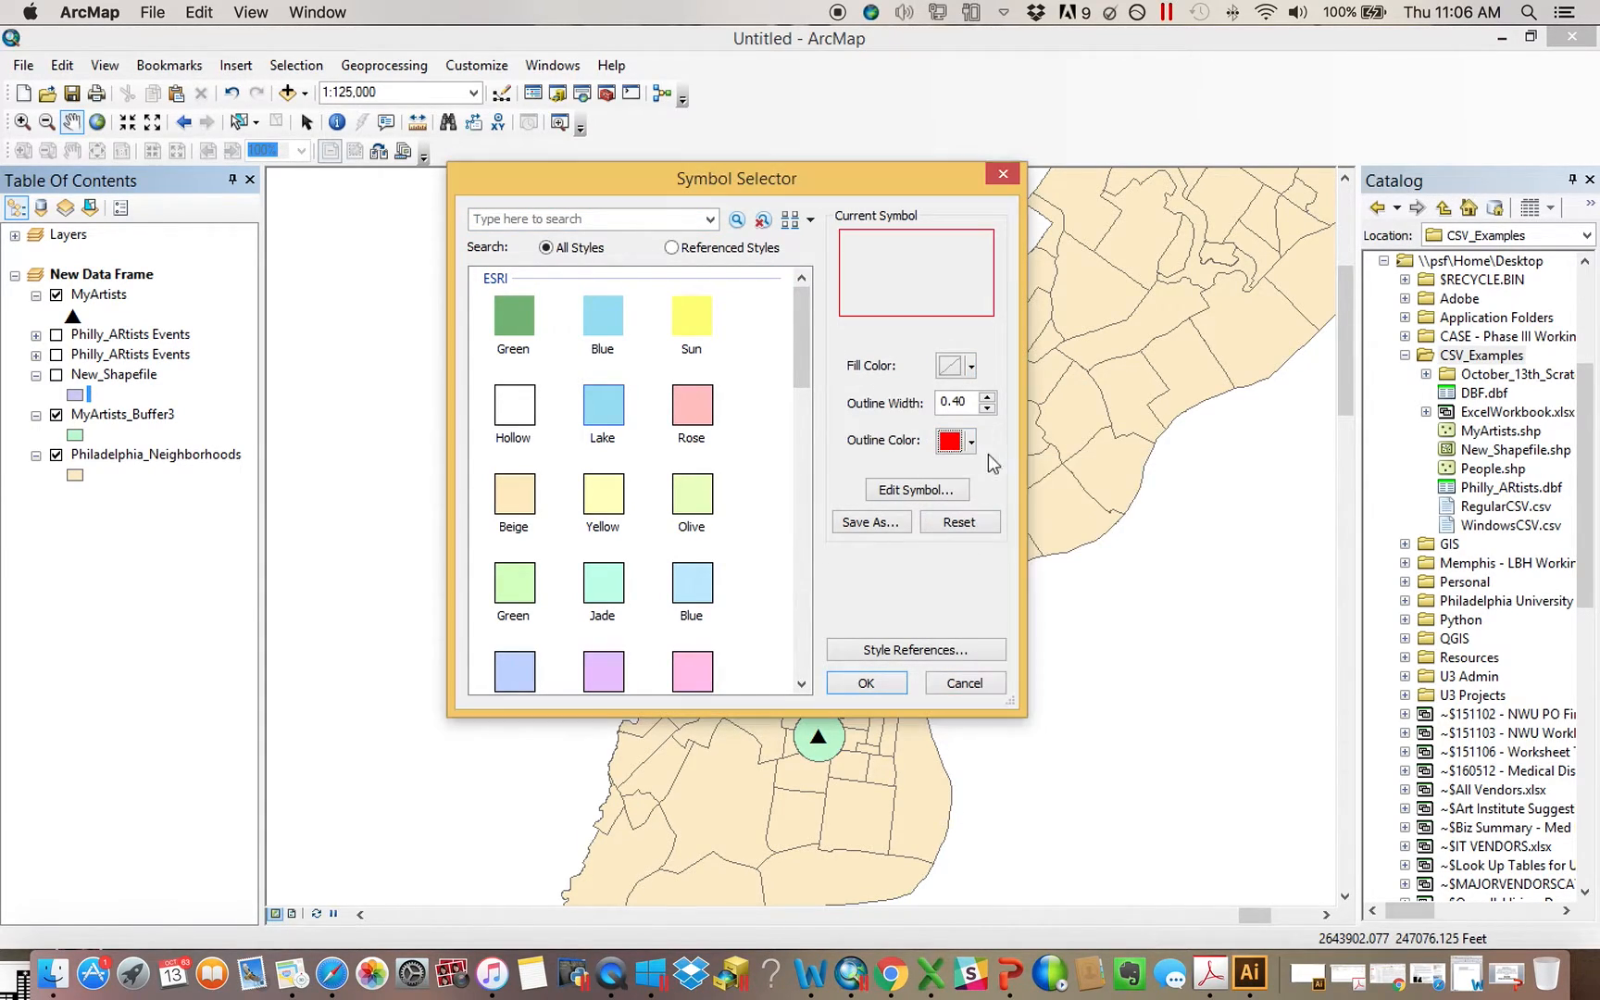
pyautogui.click(988, 397)
pyautogui.click(988, 398)
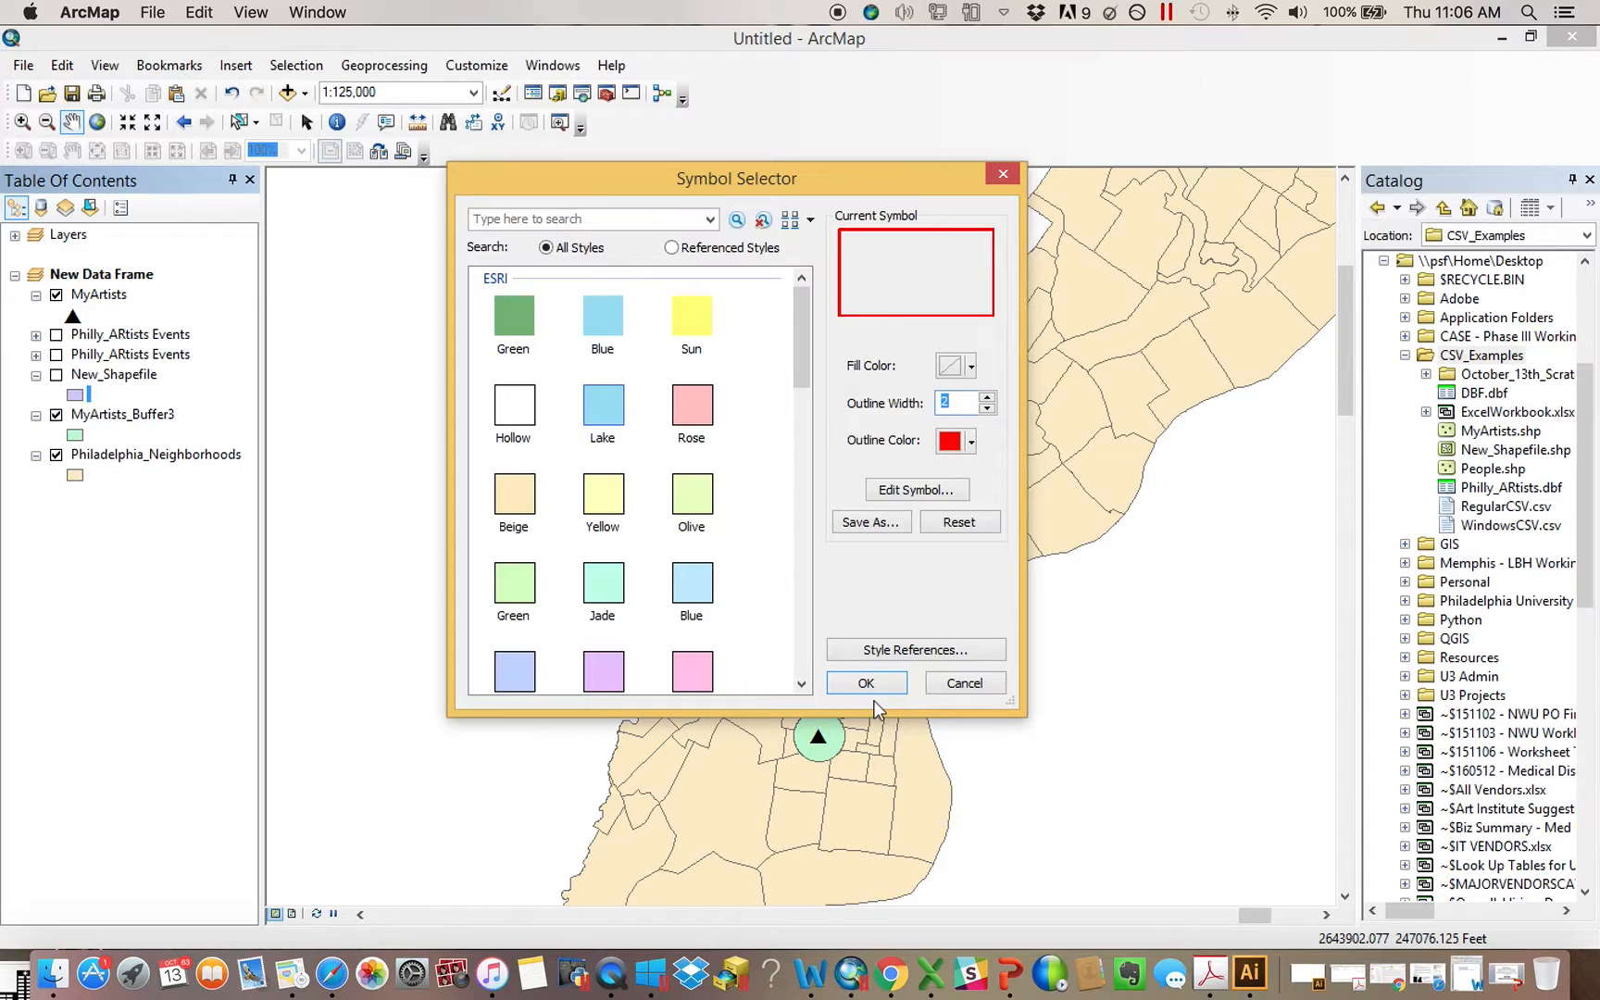
pyautogui.click(872, 687)
pyautogui.click(56, 375)
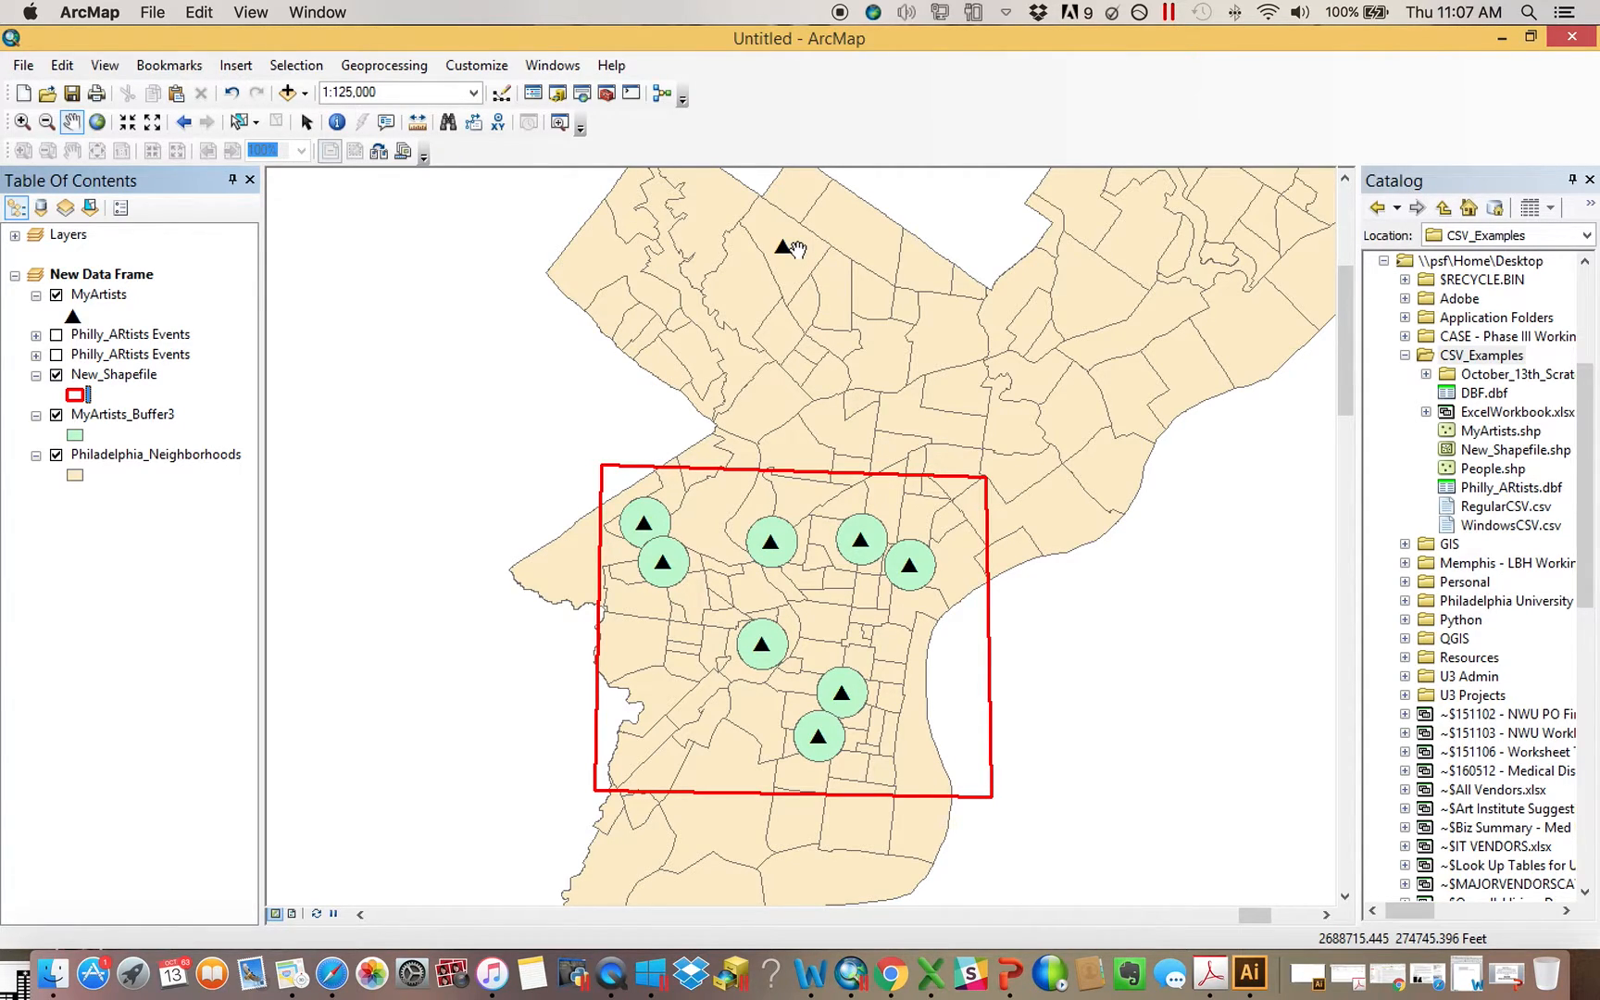
# Set the processing extent to Default in the geoprocessing environment settings and apply it
pyautogui.click(387, 74)
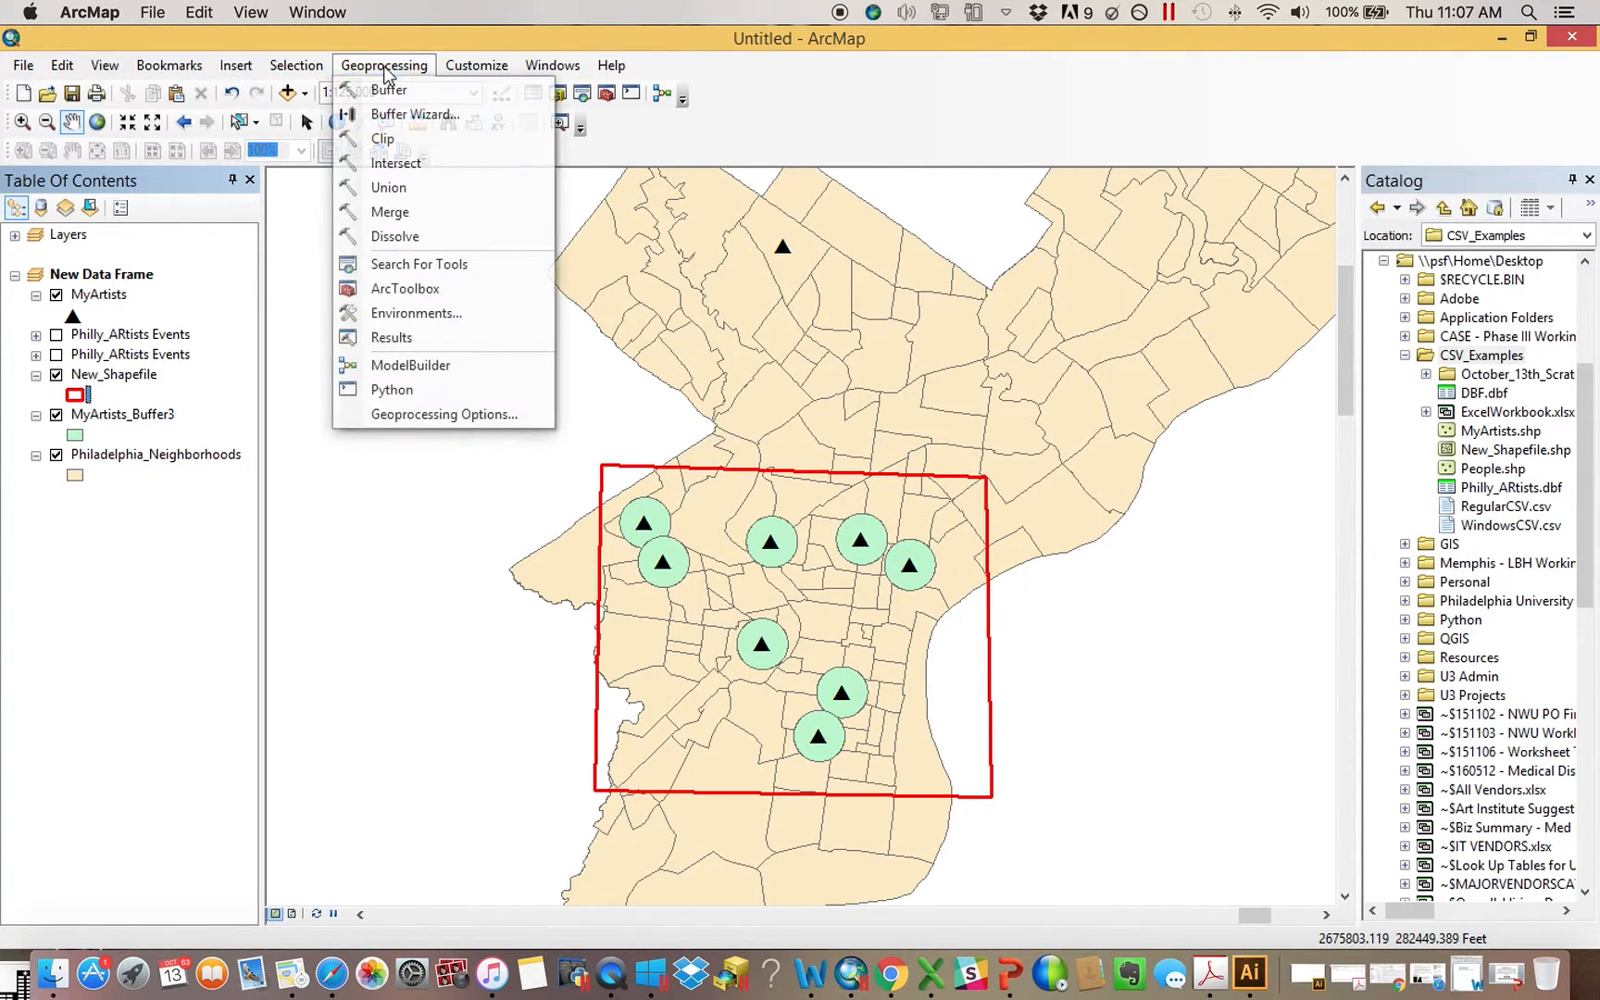
pyautogui.click(433, 315)
pyautogui.click(569, 176)
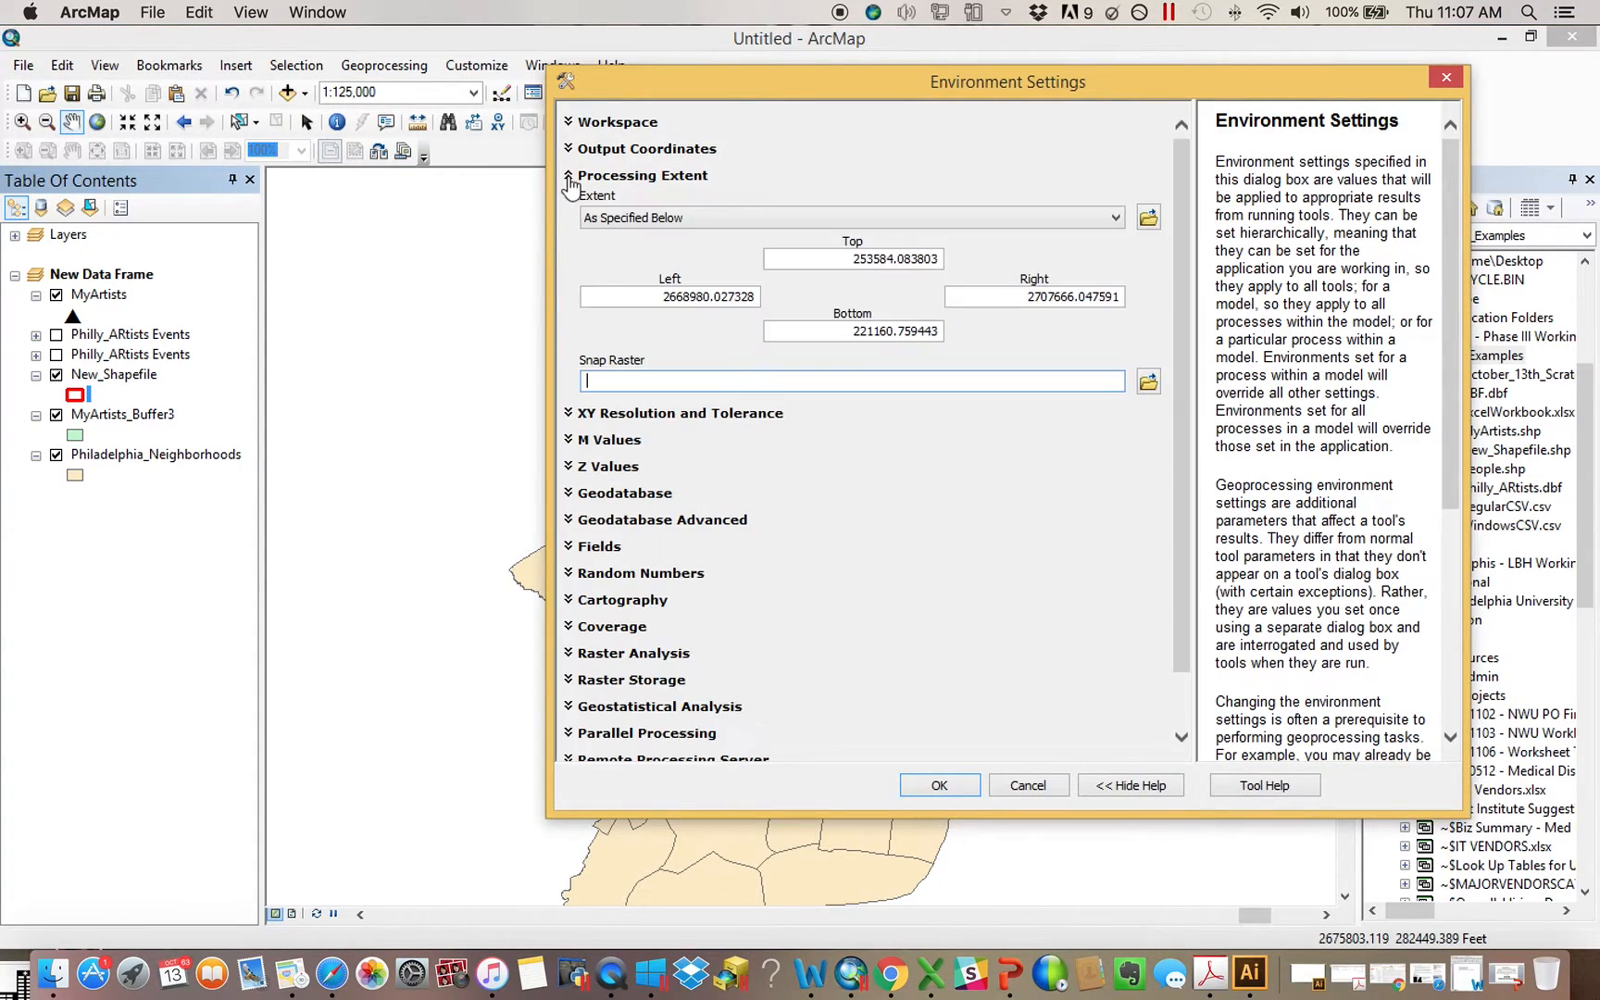
pyautogui.click(687, 222)
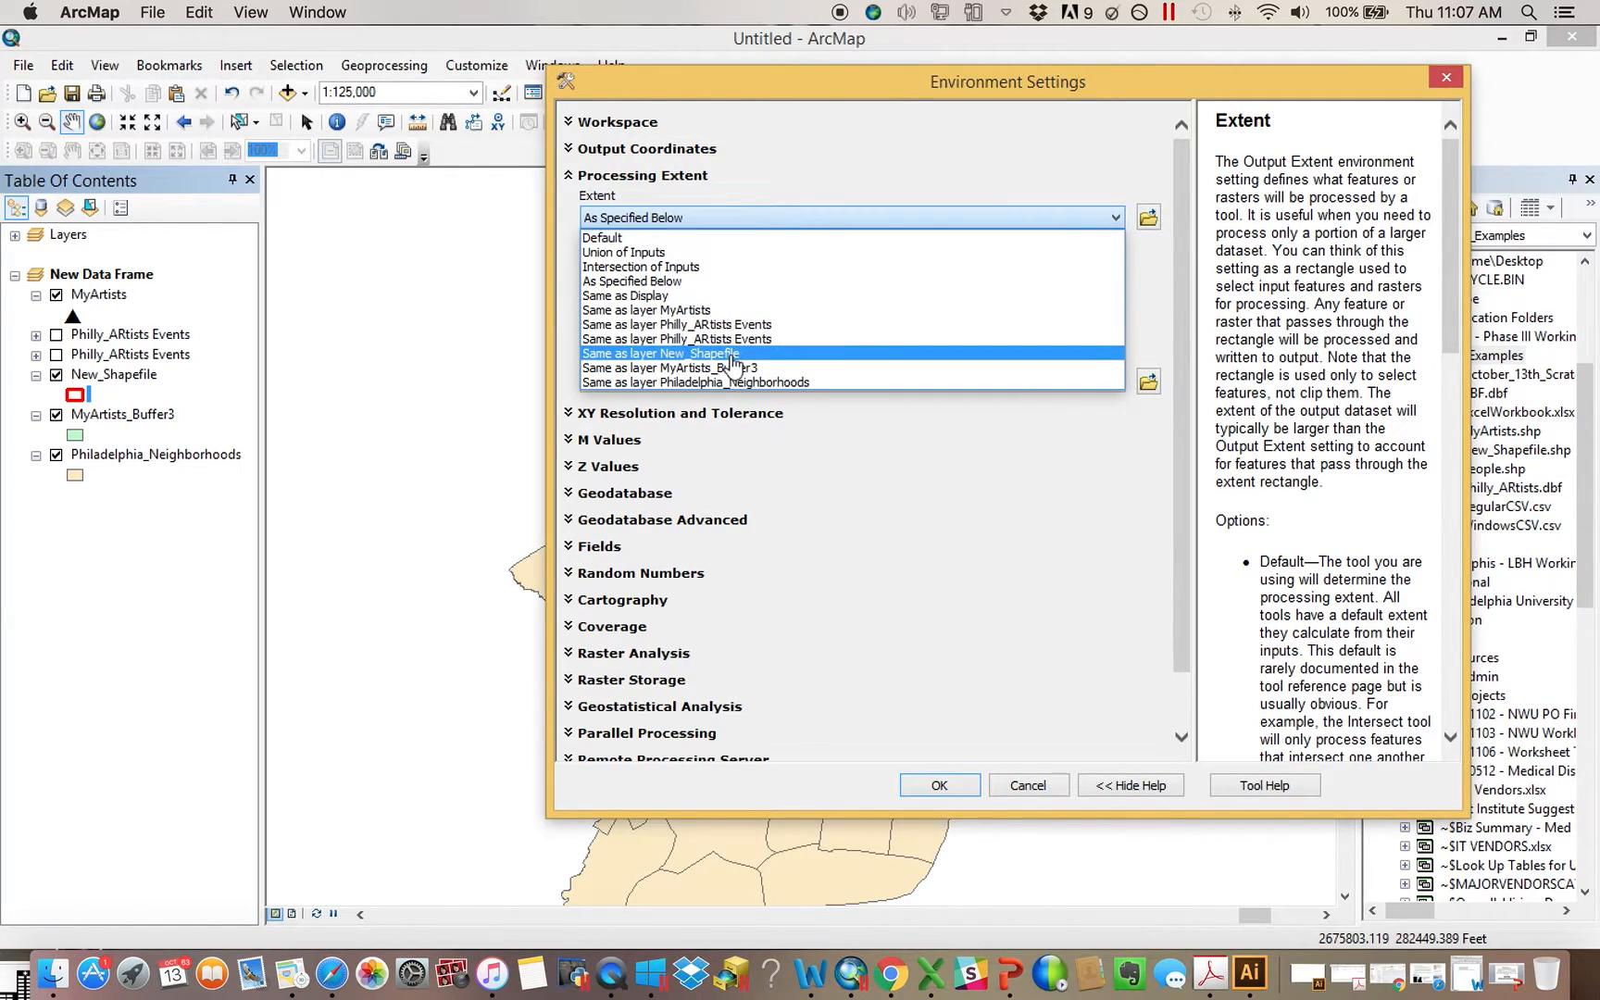
pyautogui.click(648, 238)
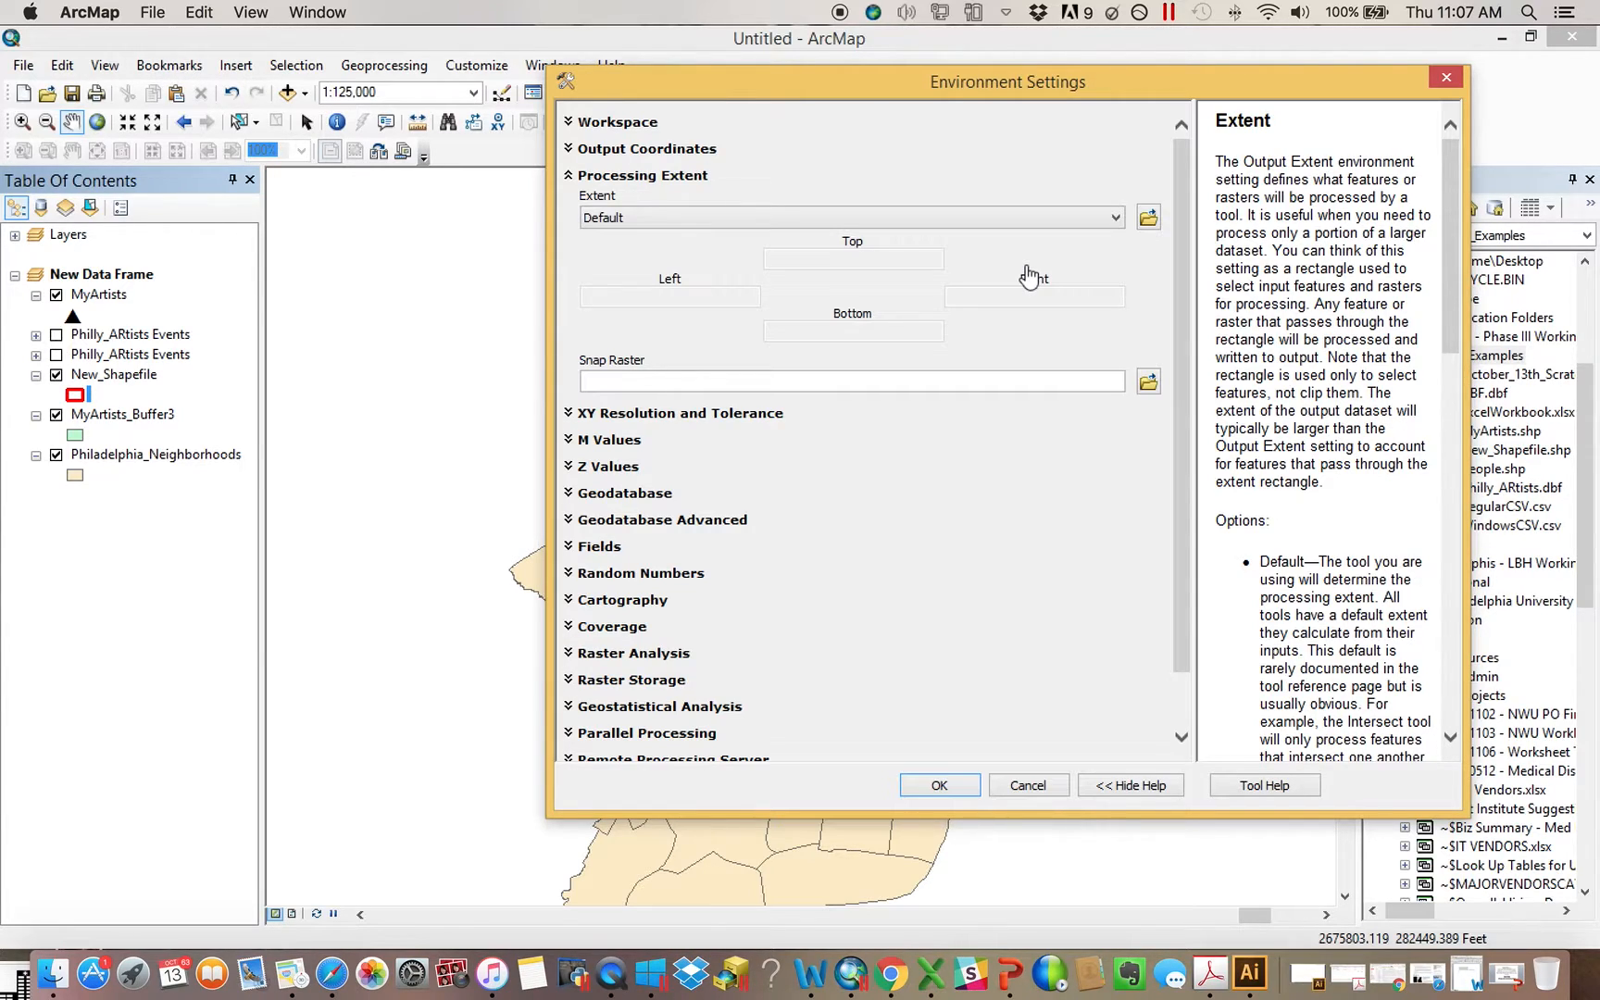
pyautogui.click(963, 784)
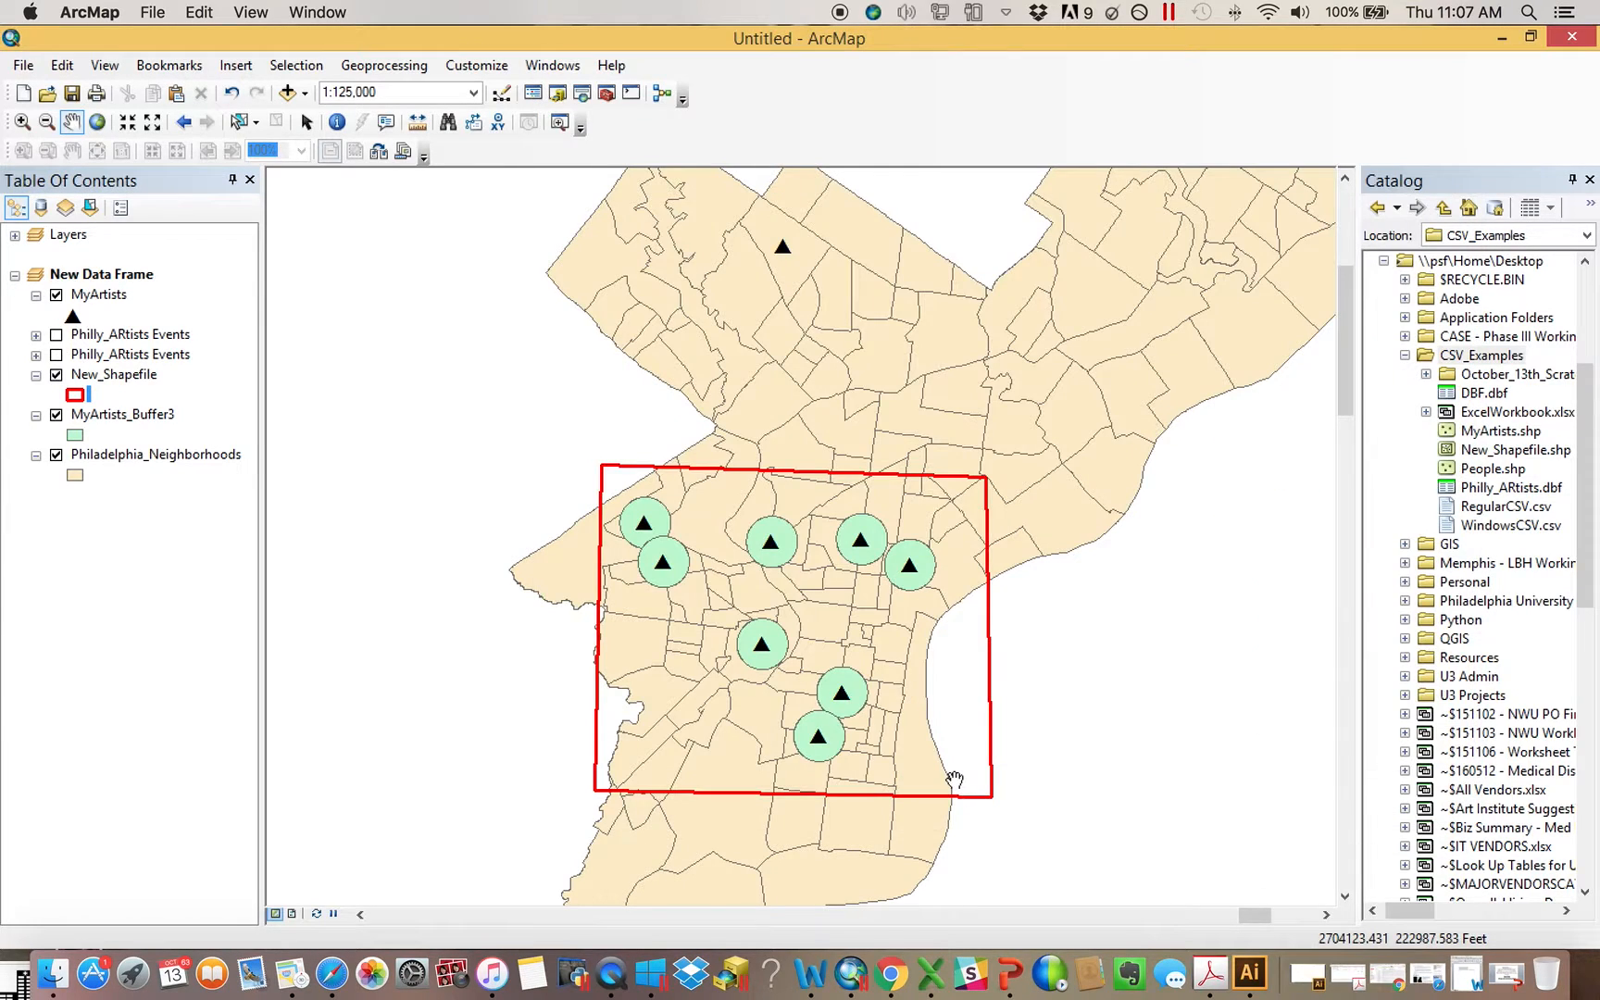
# Hide MyArtists_Buffer3 and buffer MyArtists by 2500 feet as MyArtists_Buffer4.shp in October_13th_Scratch
pyautogui.click(57, 415)
pyautogui.click(606, 92)
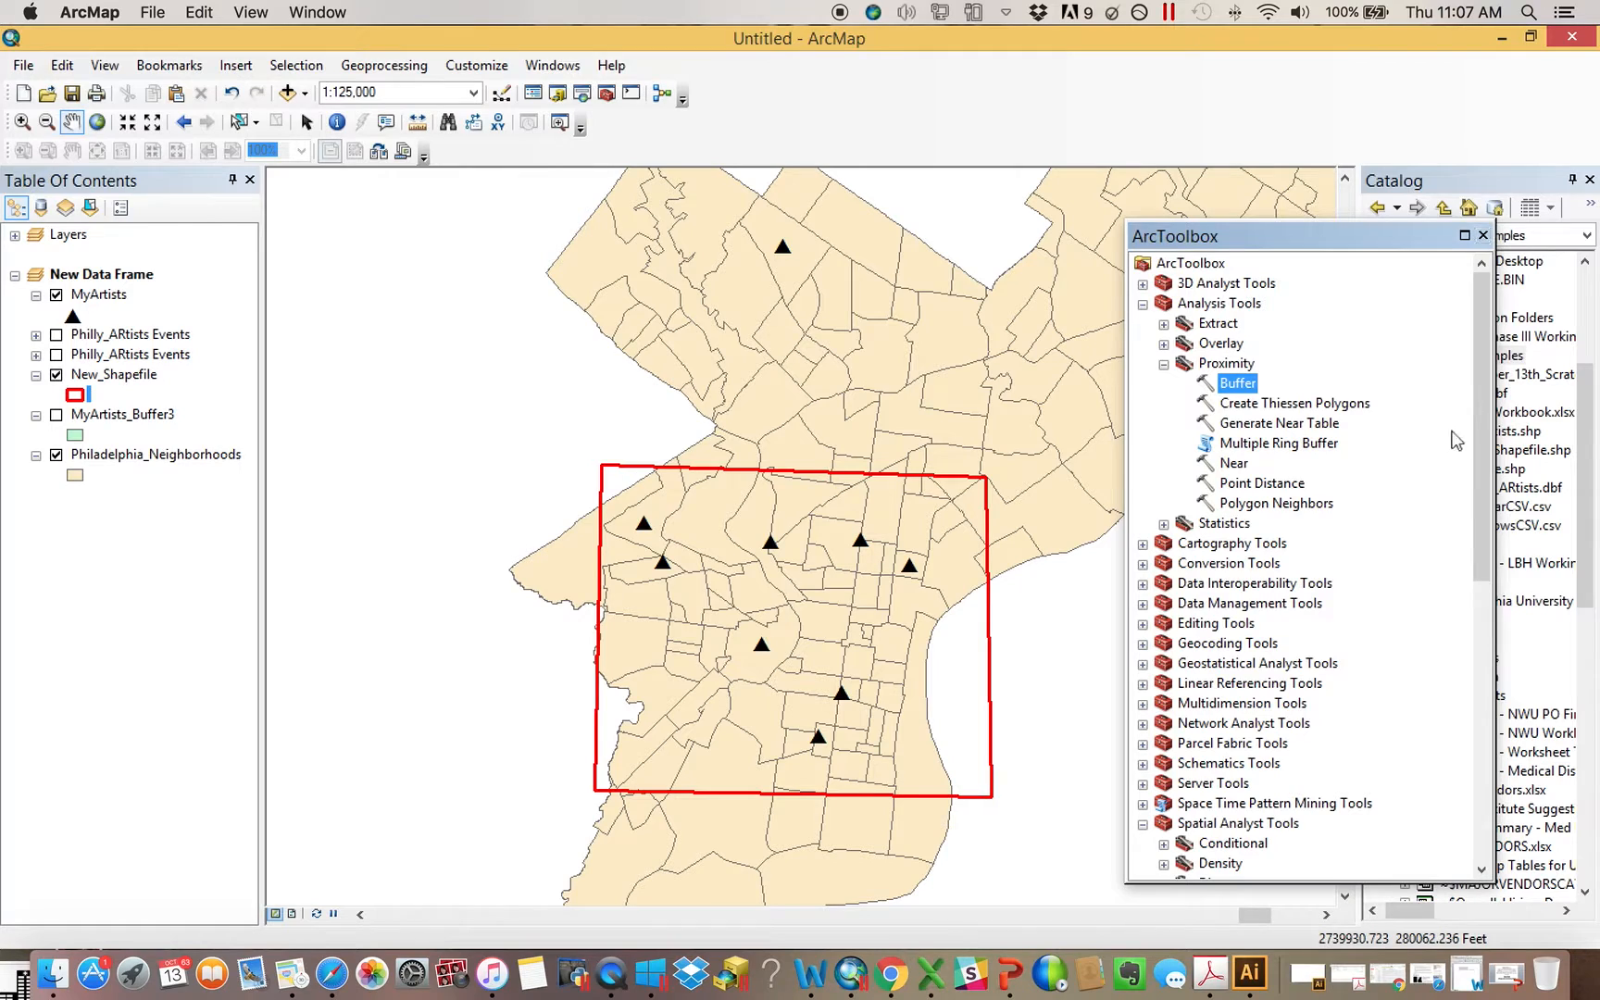
pyautogui.doubleClick(1240, 385)
pyautogui.moveTo(93, 294); pyautogui.dragTo(718, 120)
pyautogui.click(791, 231)
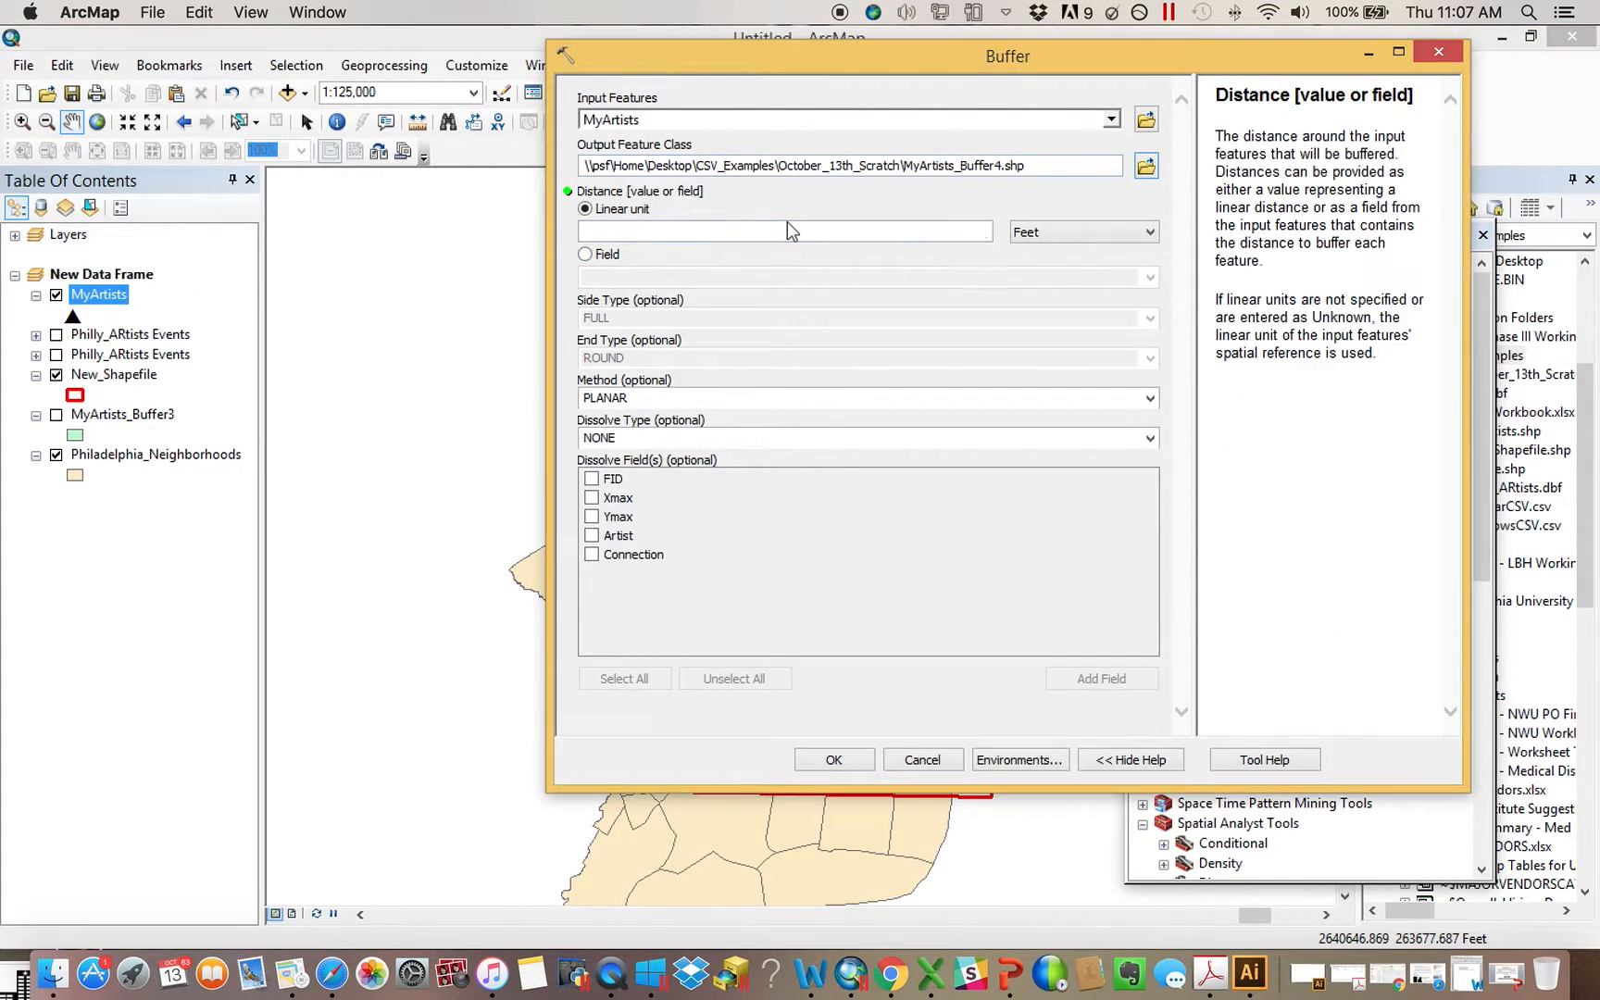
pyautogui.write('2500')
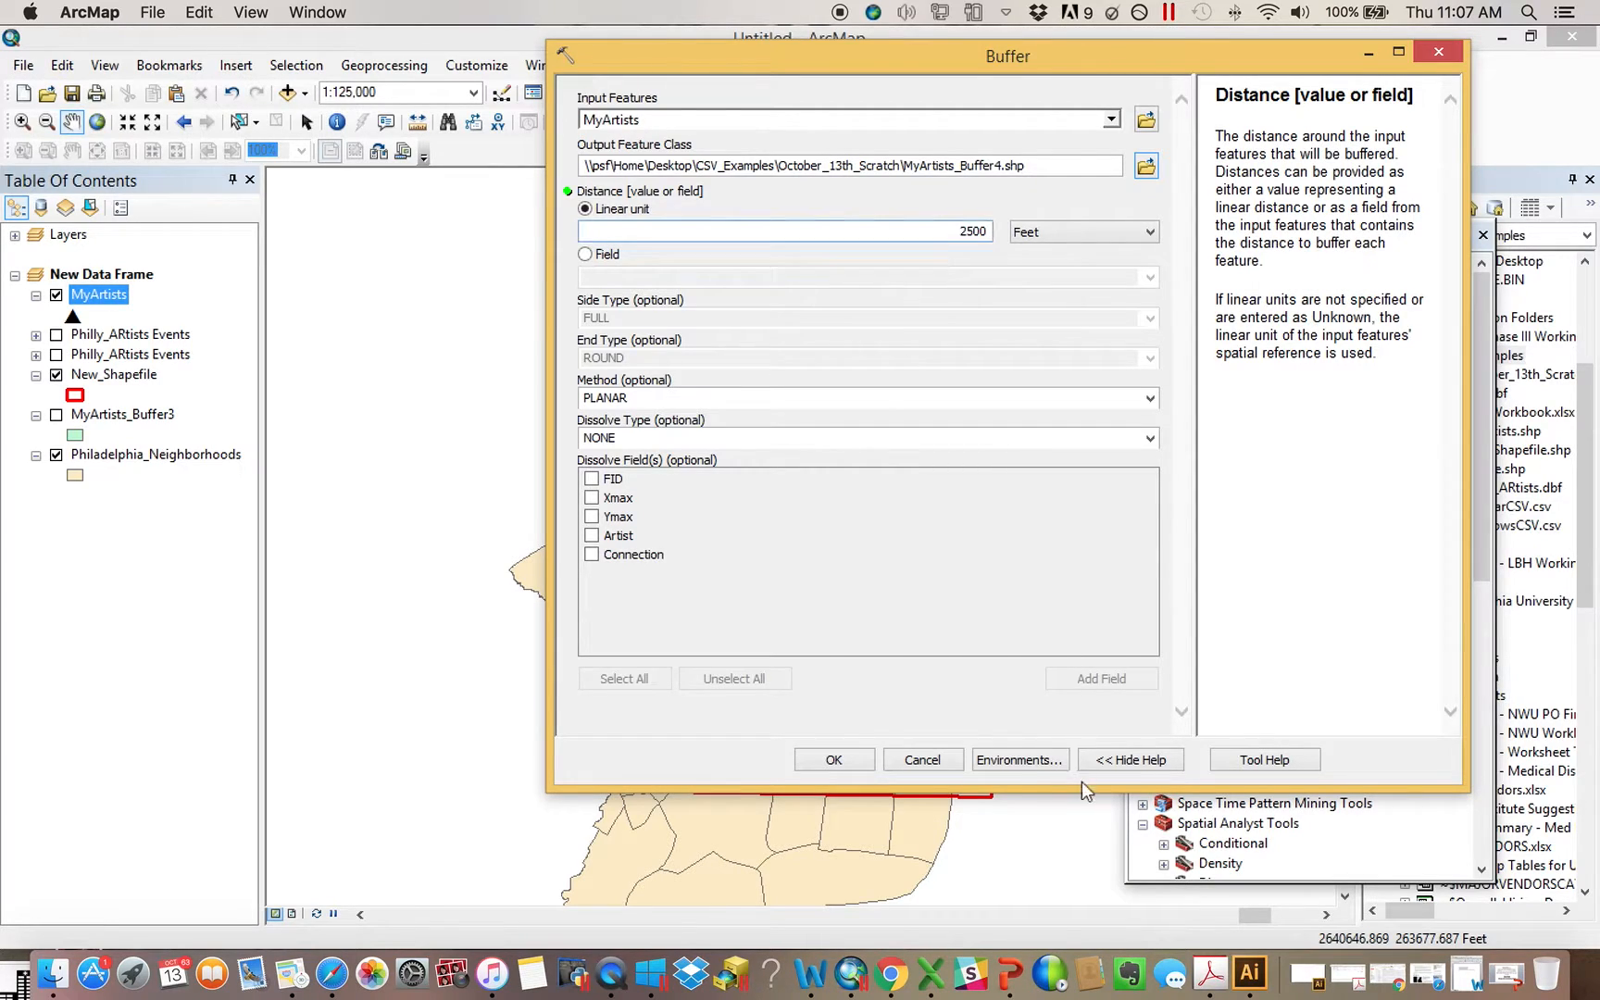
pyautogui.click(833, 758)
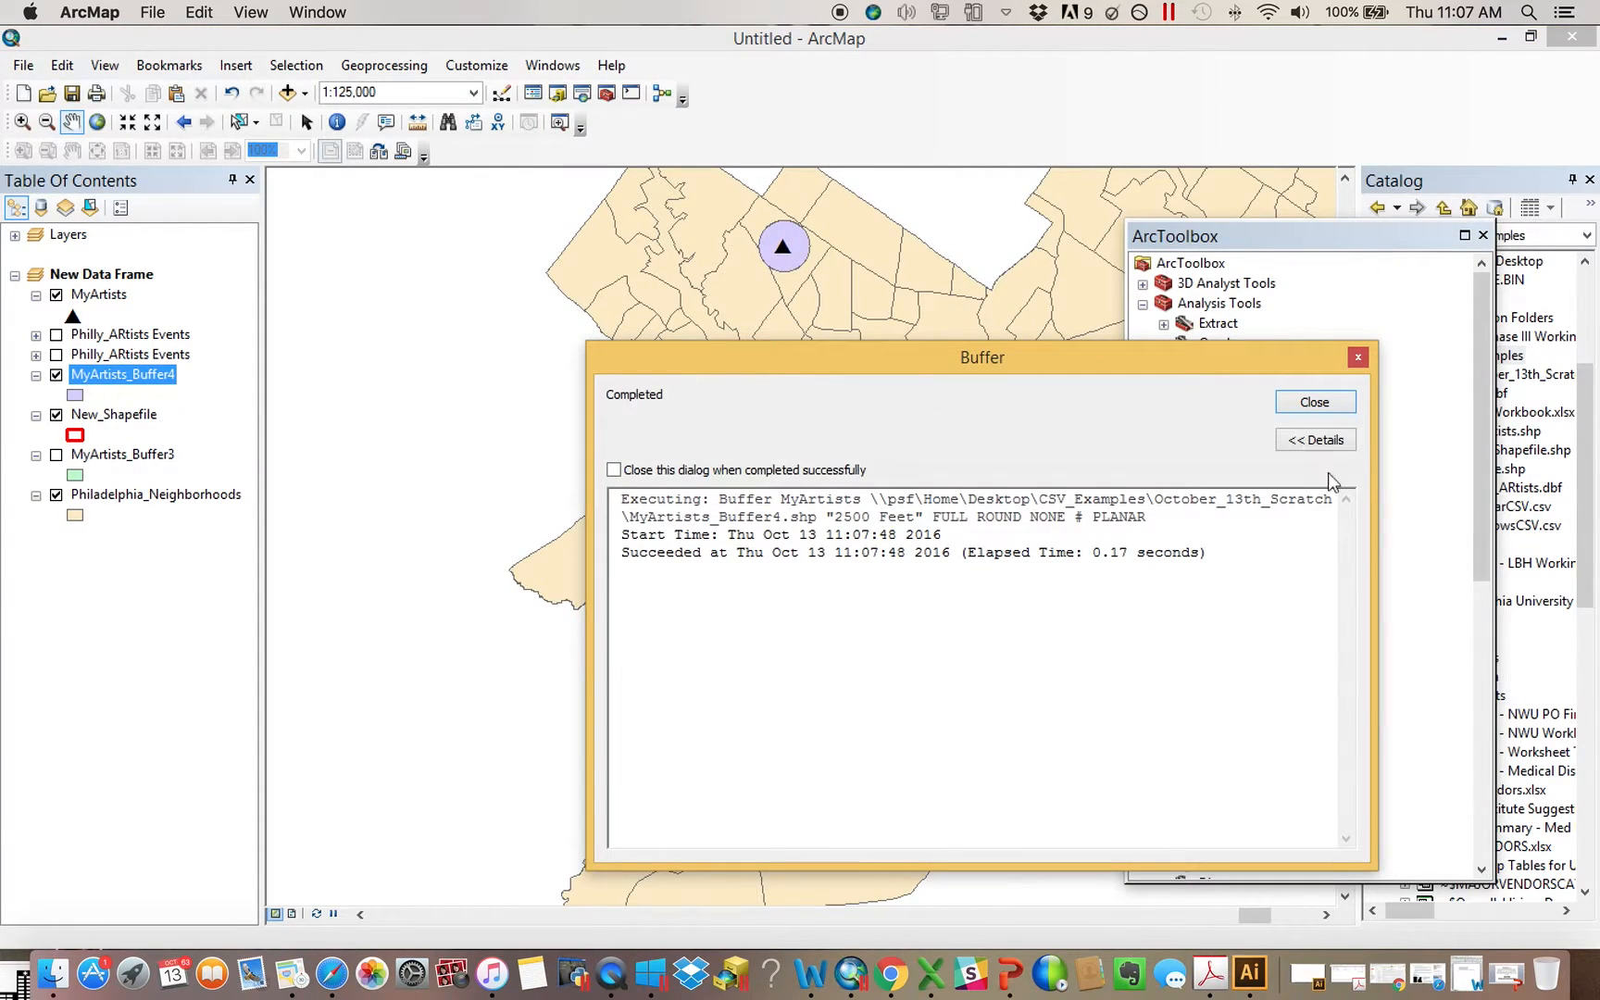
pyautogui.click(1314, 402)
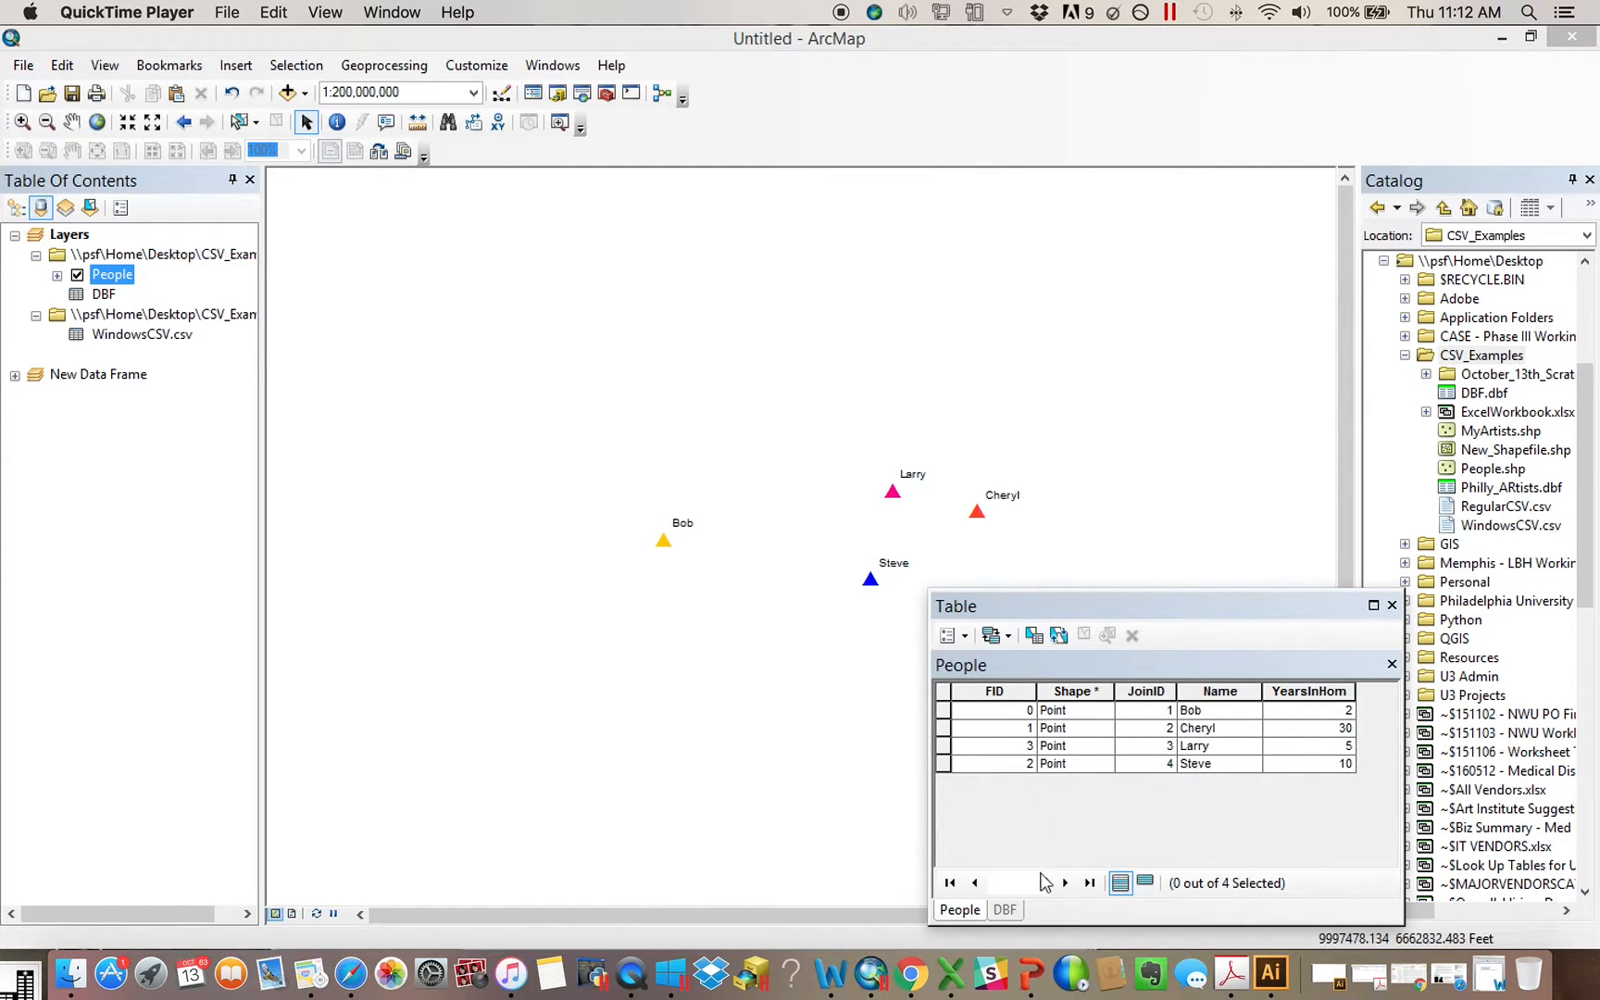
# Compare the People and DBF tables and try to join DBF to the People layer based on its JoinID field
pyautogui.click(1008, 913)
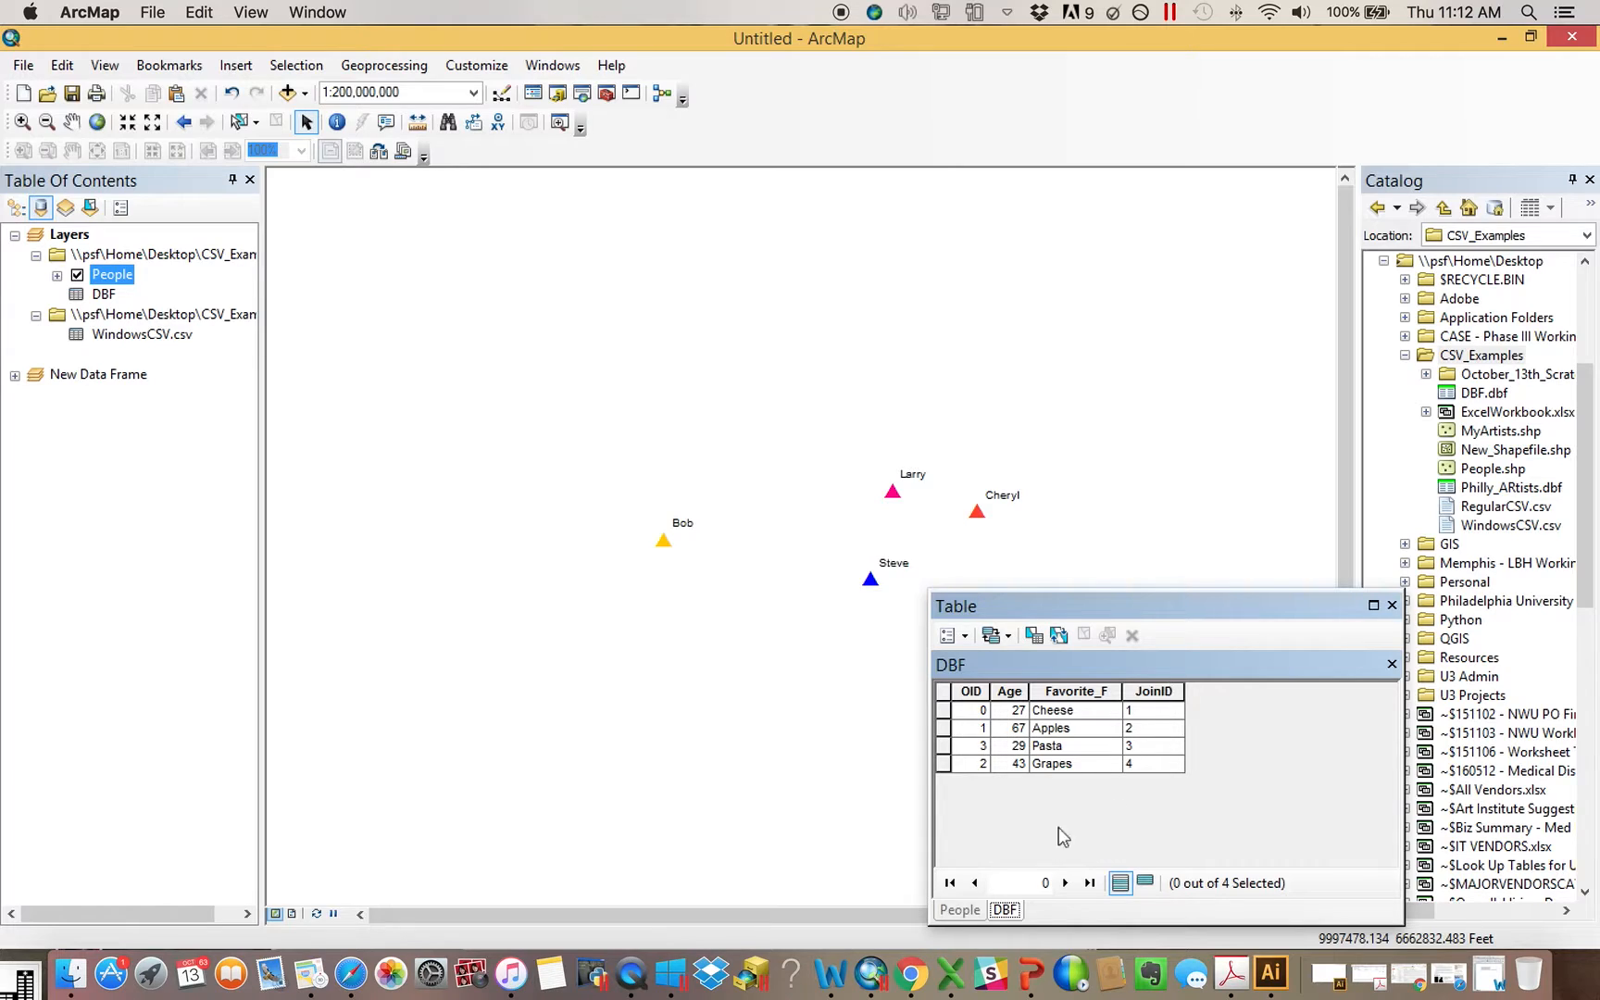
pyautogui.click(970, 915)
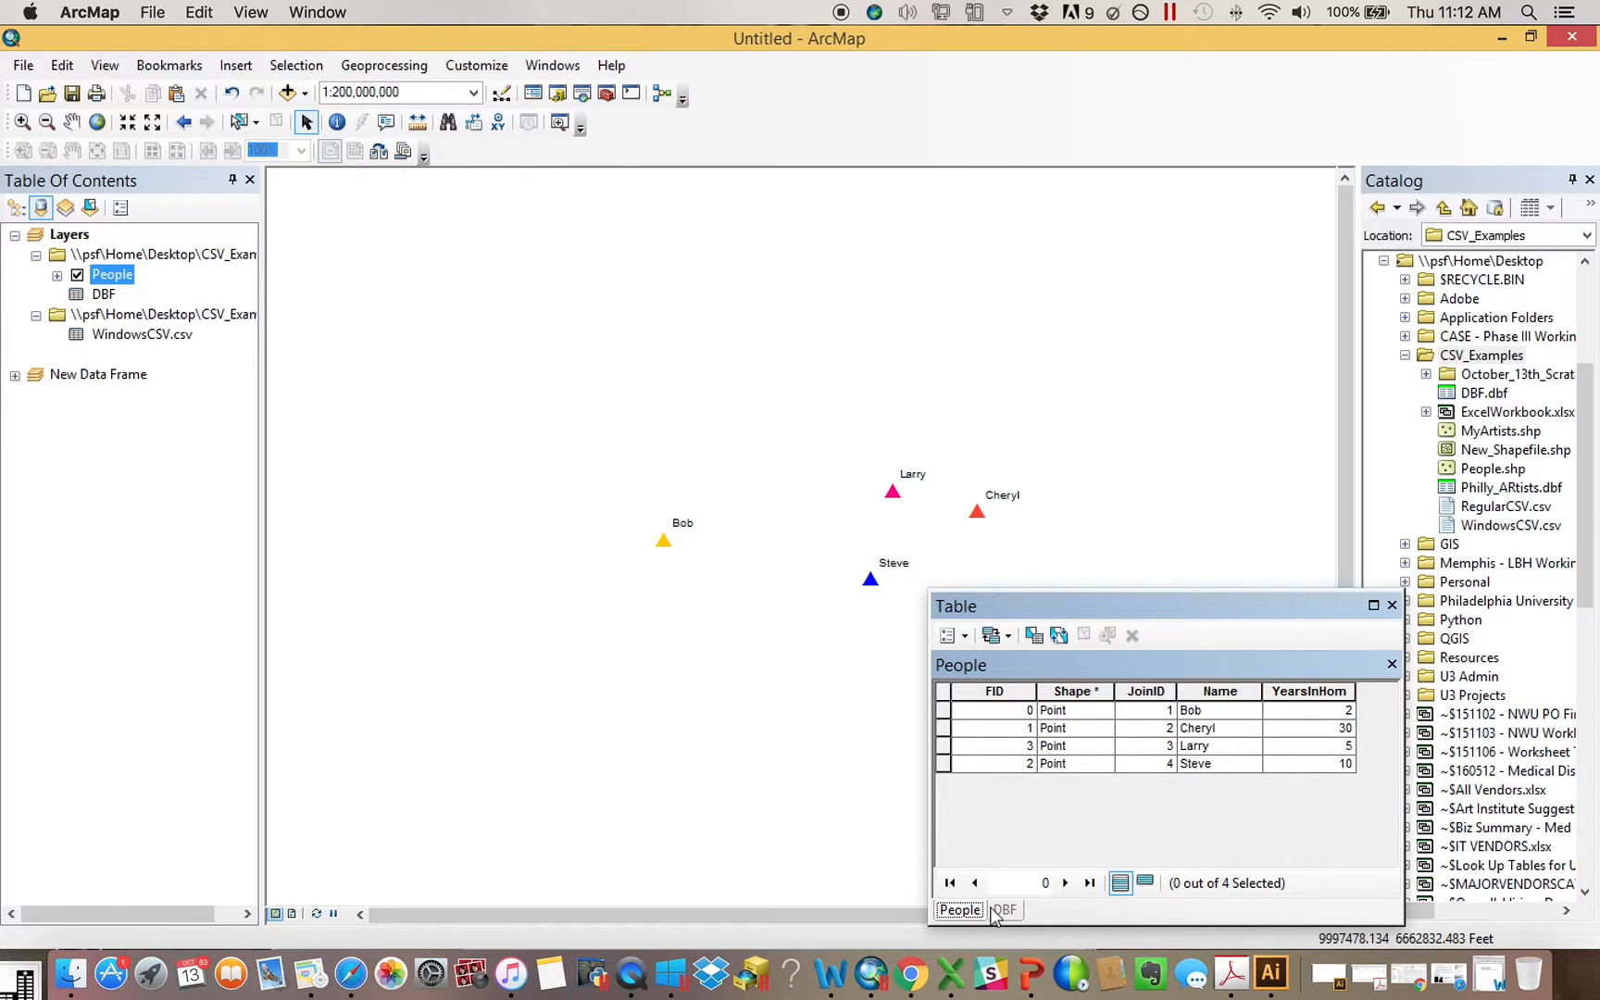
pyautogui.rightClick(124, 282)
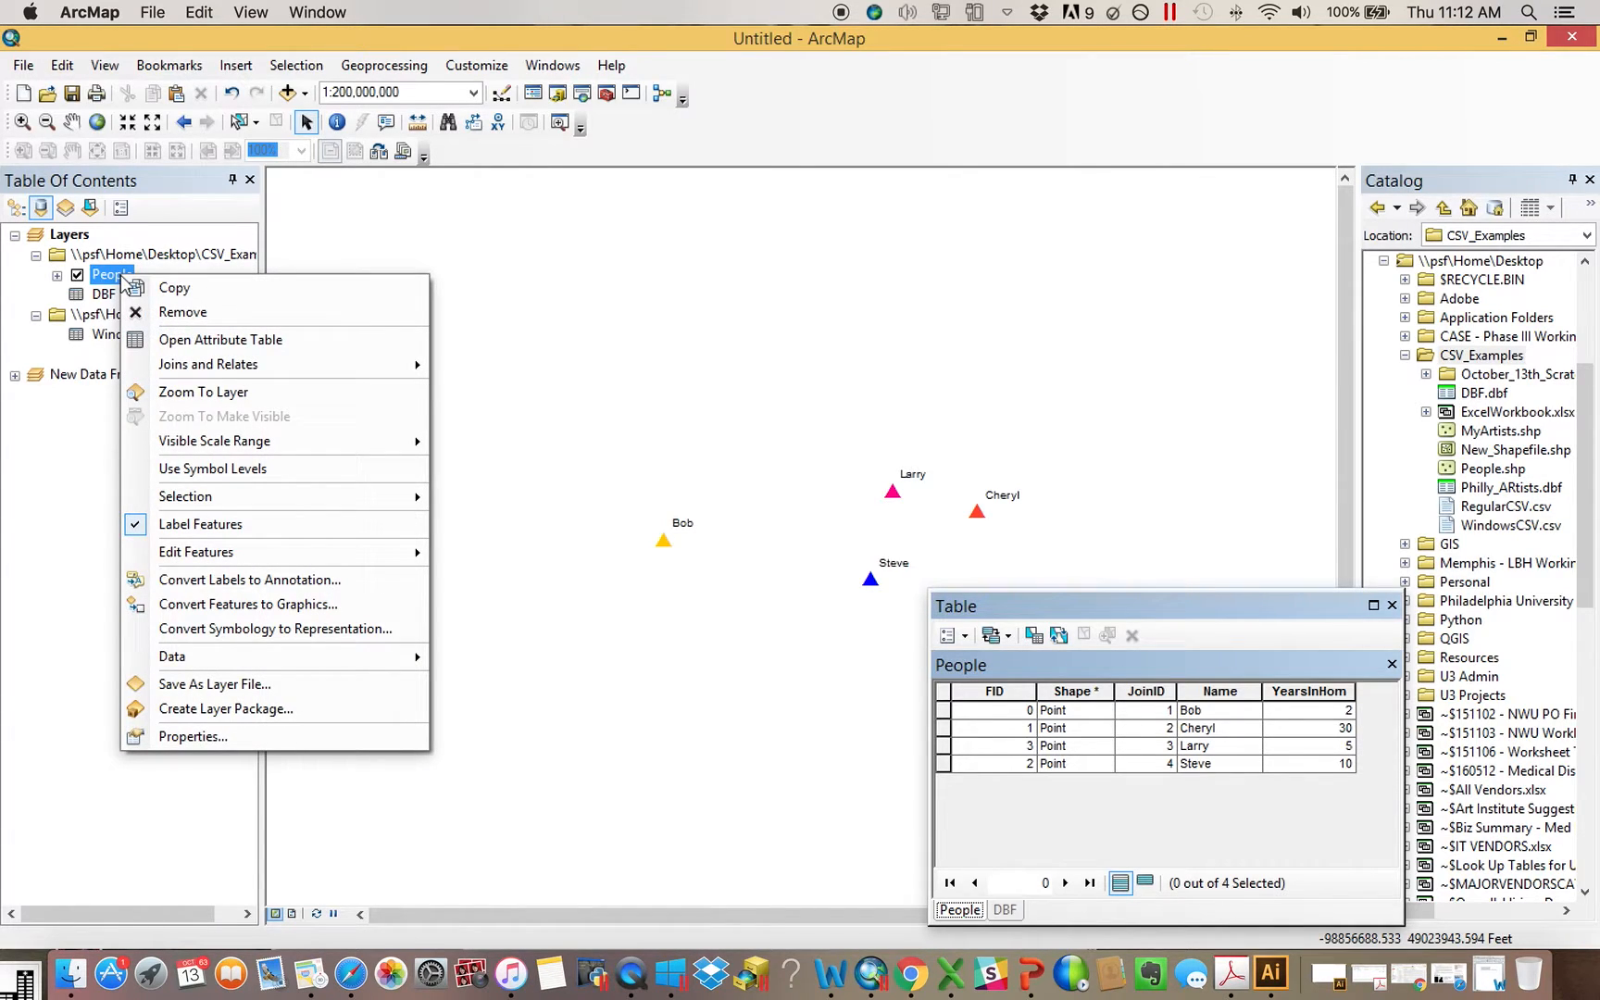
pyautogui.moveTo(271, 367)
pyautogui.click(467, 364)
pyautogui.click(776, 405)
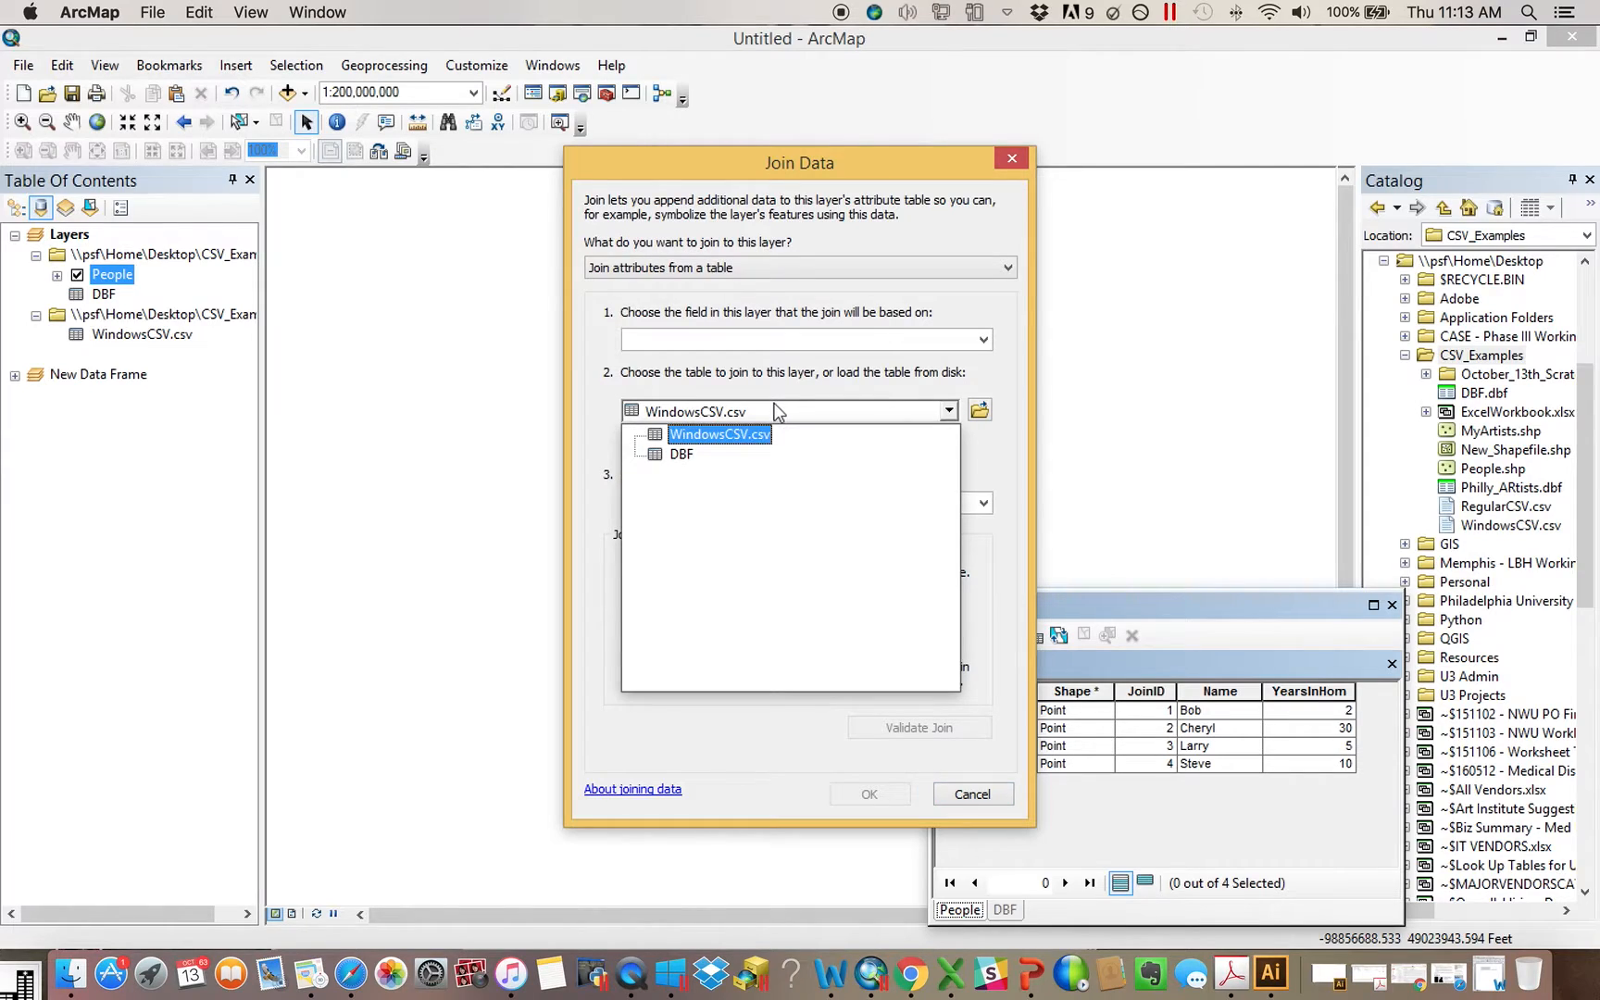
pyautogui.click(681, 453)
pyautogui.click(705, 339)
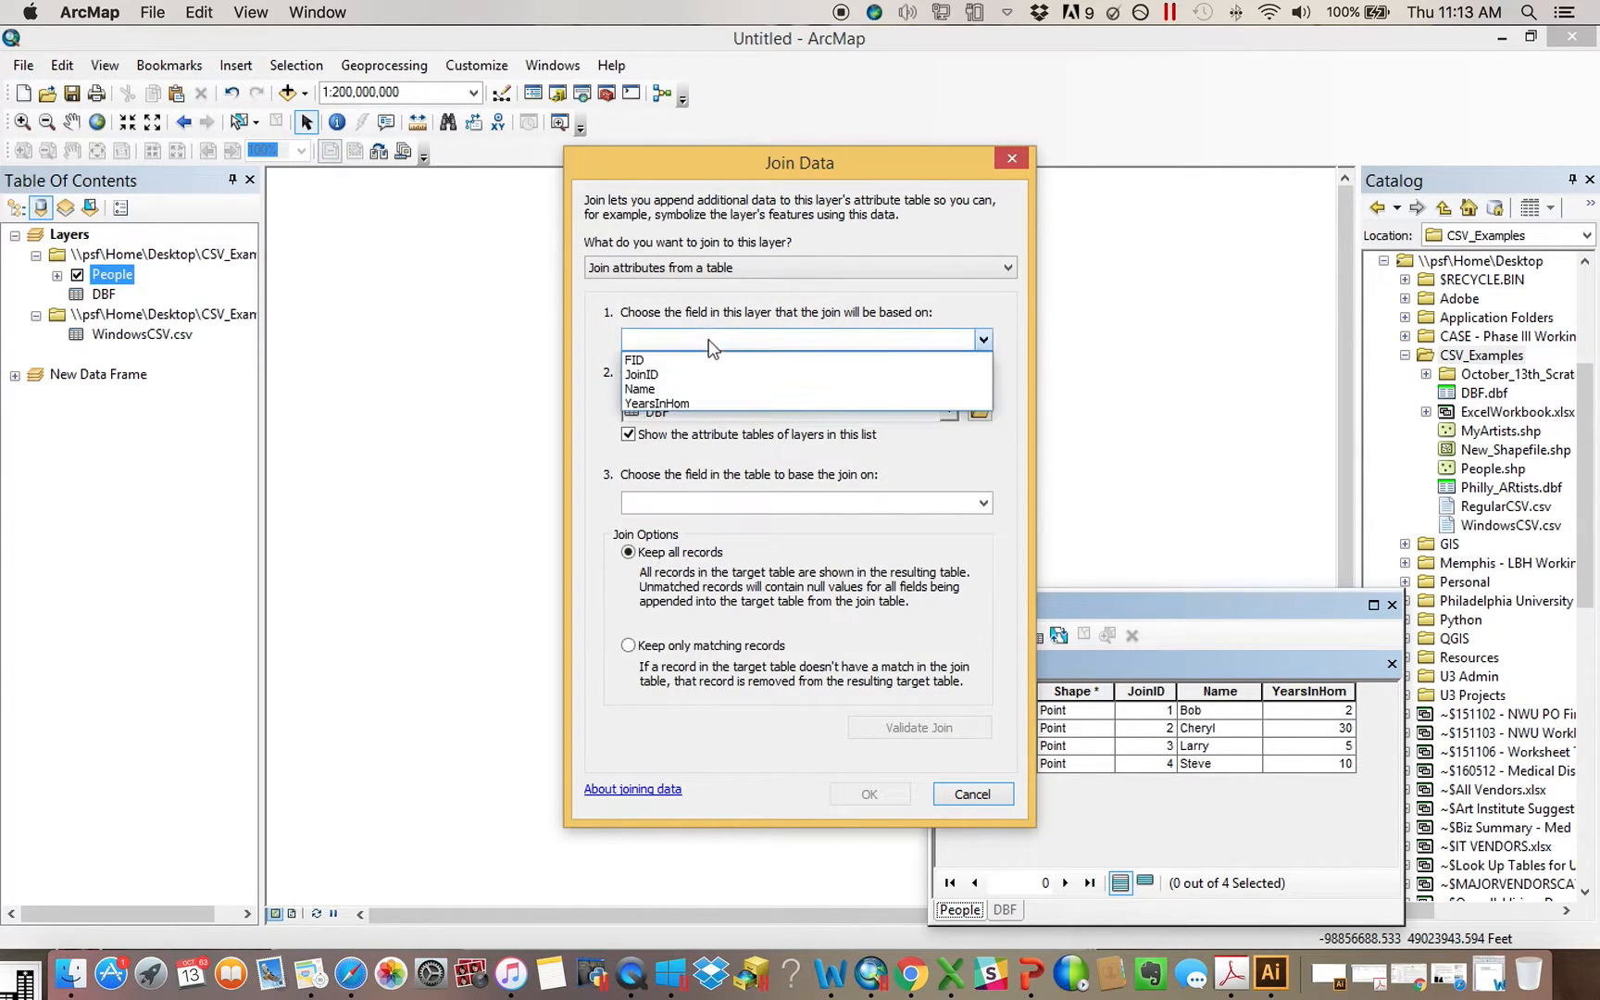
pyautogui.click(677, 375)
pyautogui.click(709, 502)
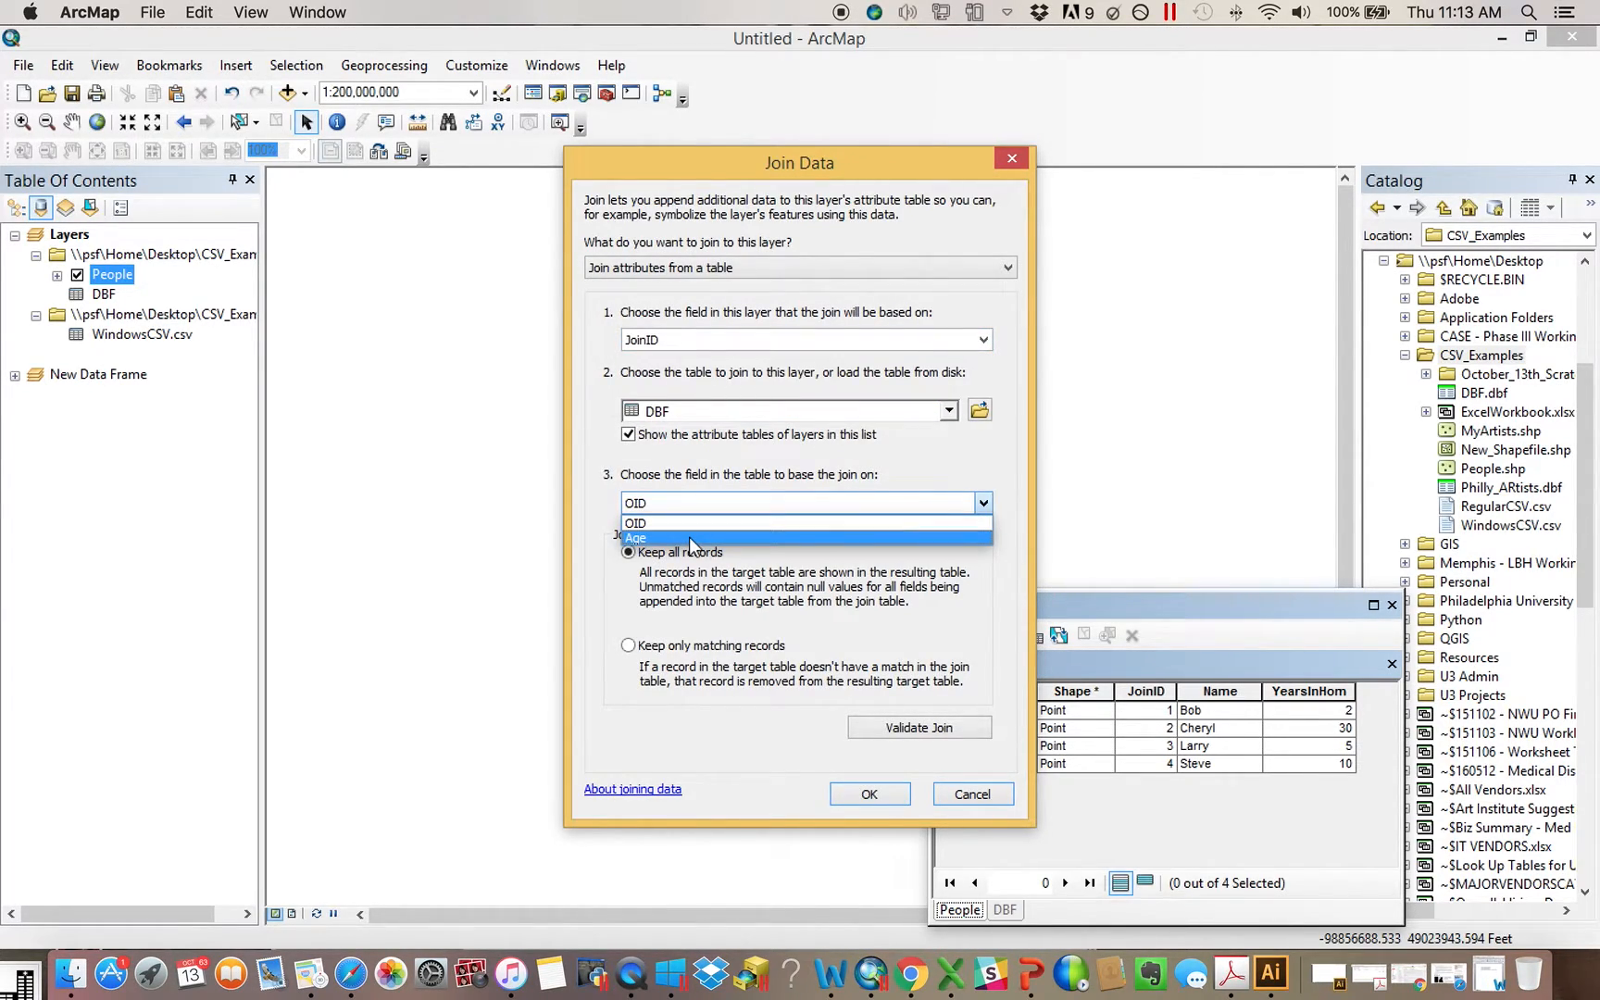
pyautogui.click(579, 469)
pyautogui.click(662, 340)
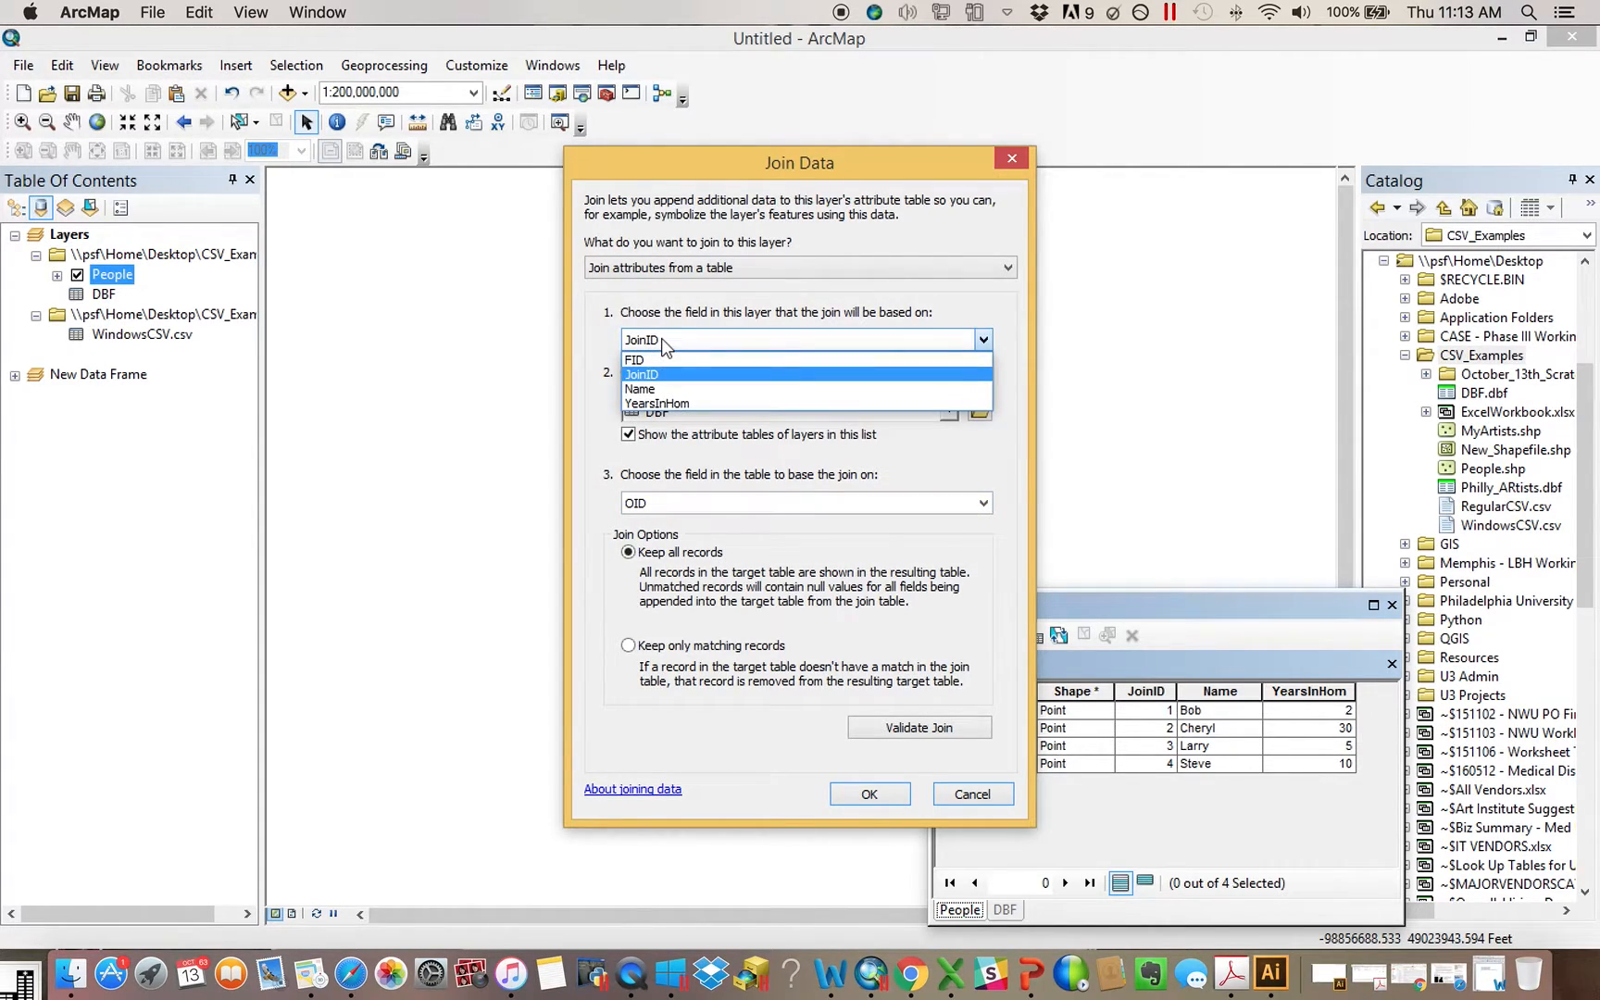
pyautogui.click(591, 349)
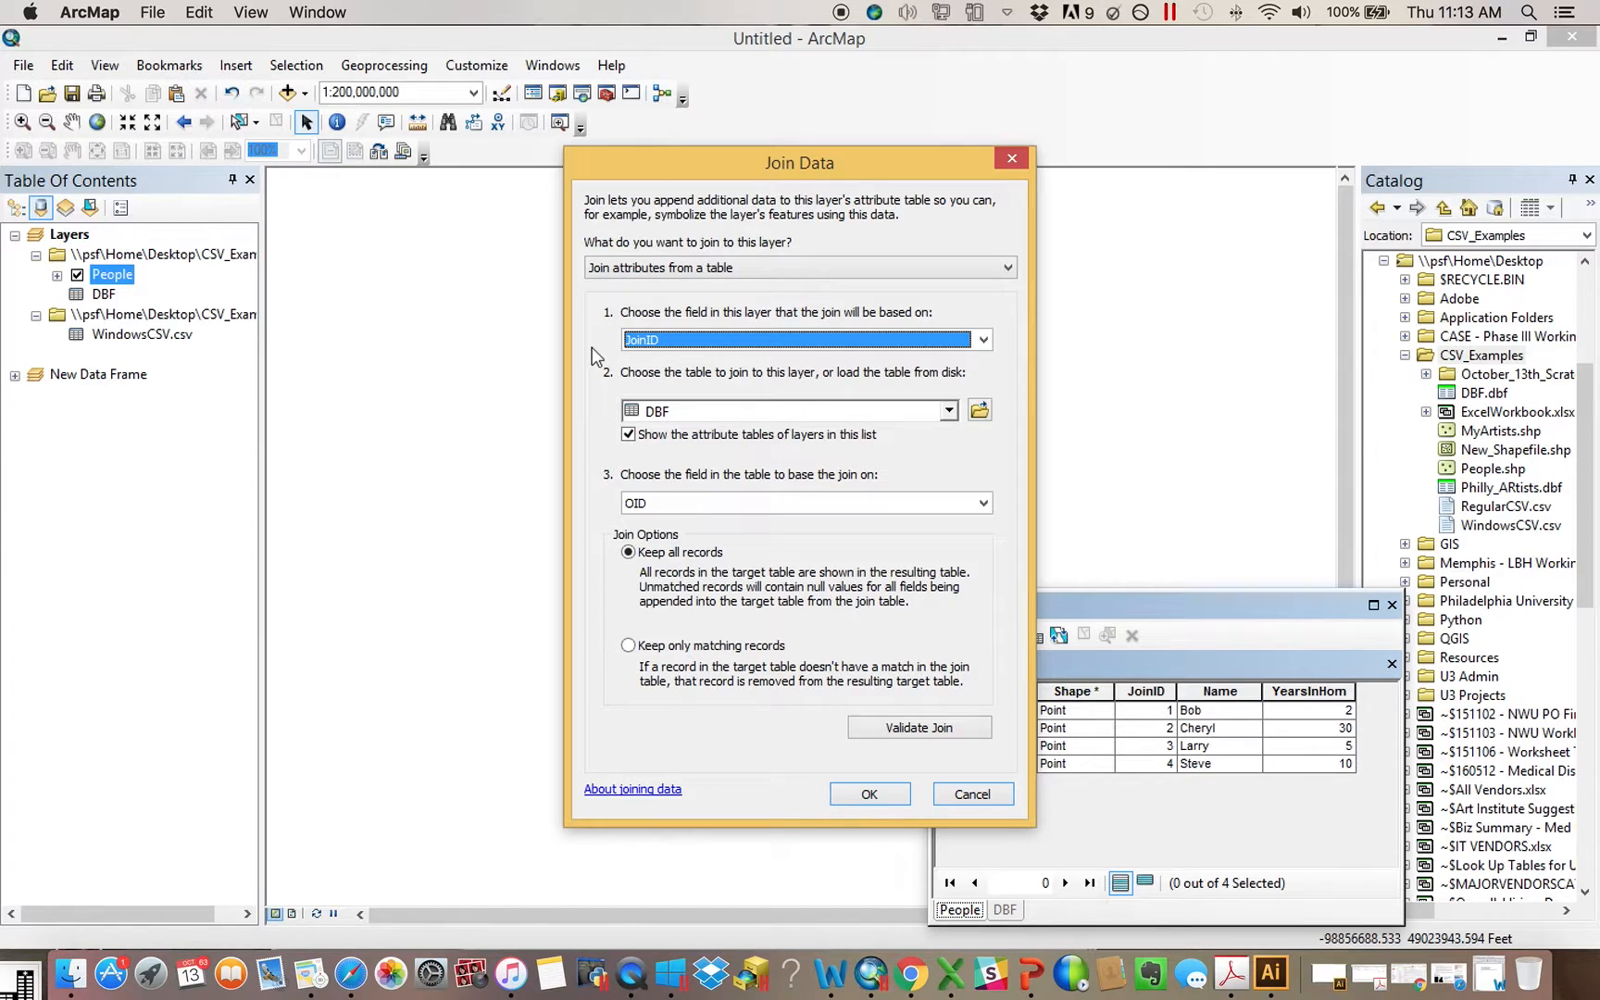
pyautogui.click(1012, 159)
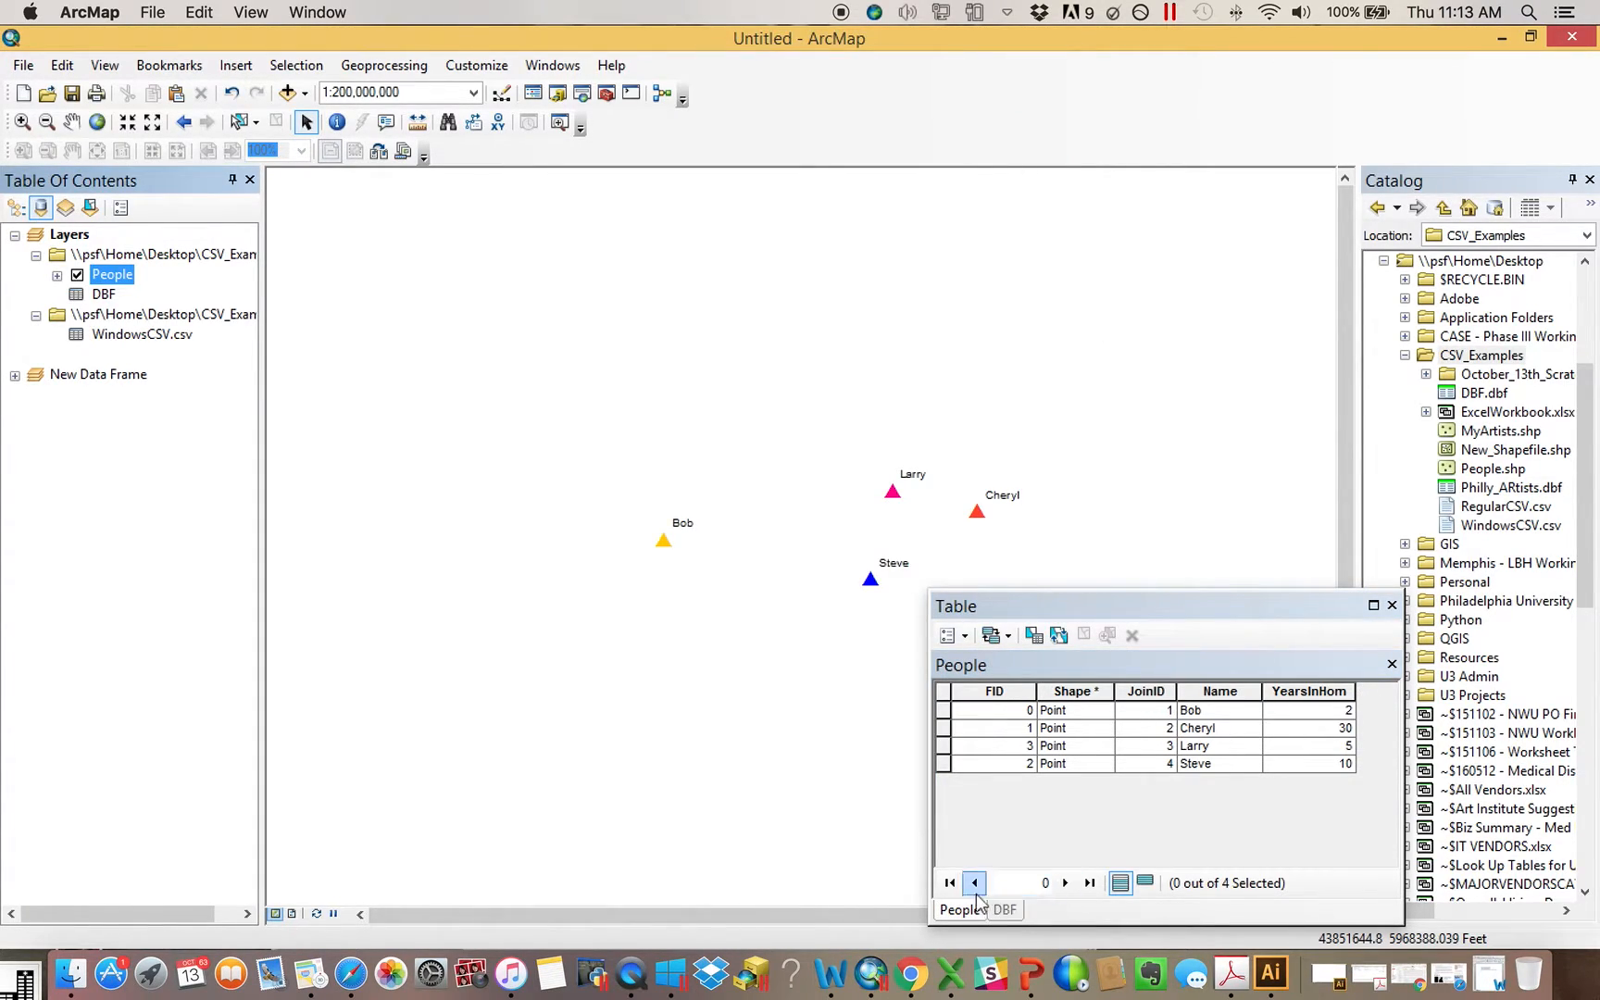
# Compare the People and DBF tables and check the field properties of JoinID in People
pyautogui.click(1007, 910)
pyautogui.click(960, 915)
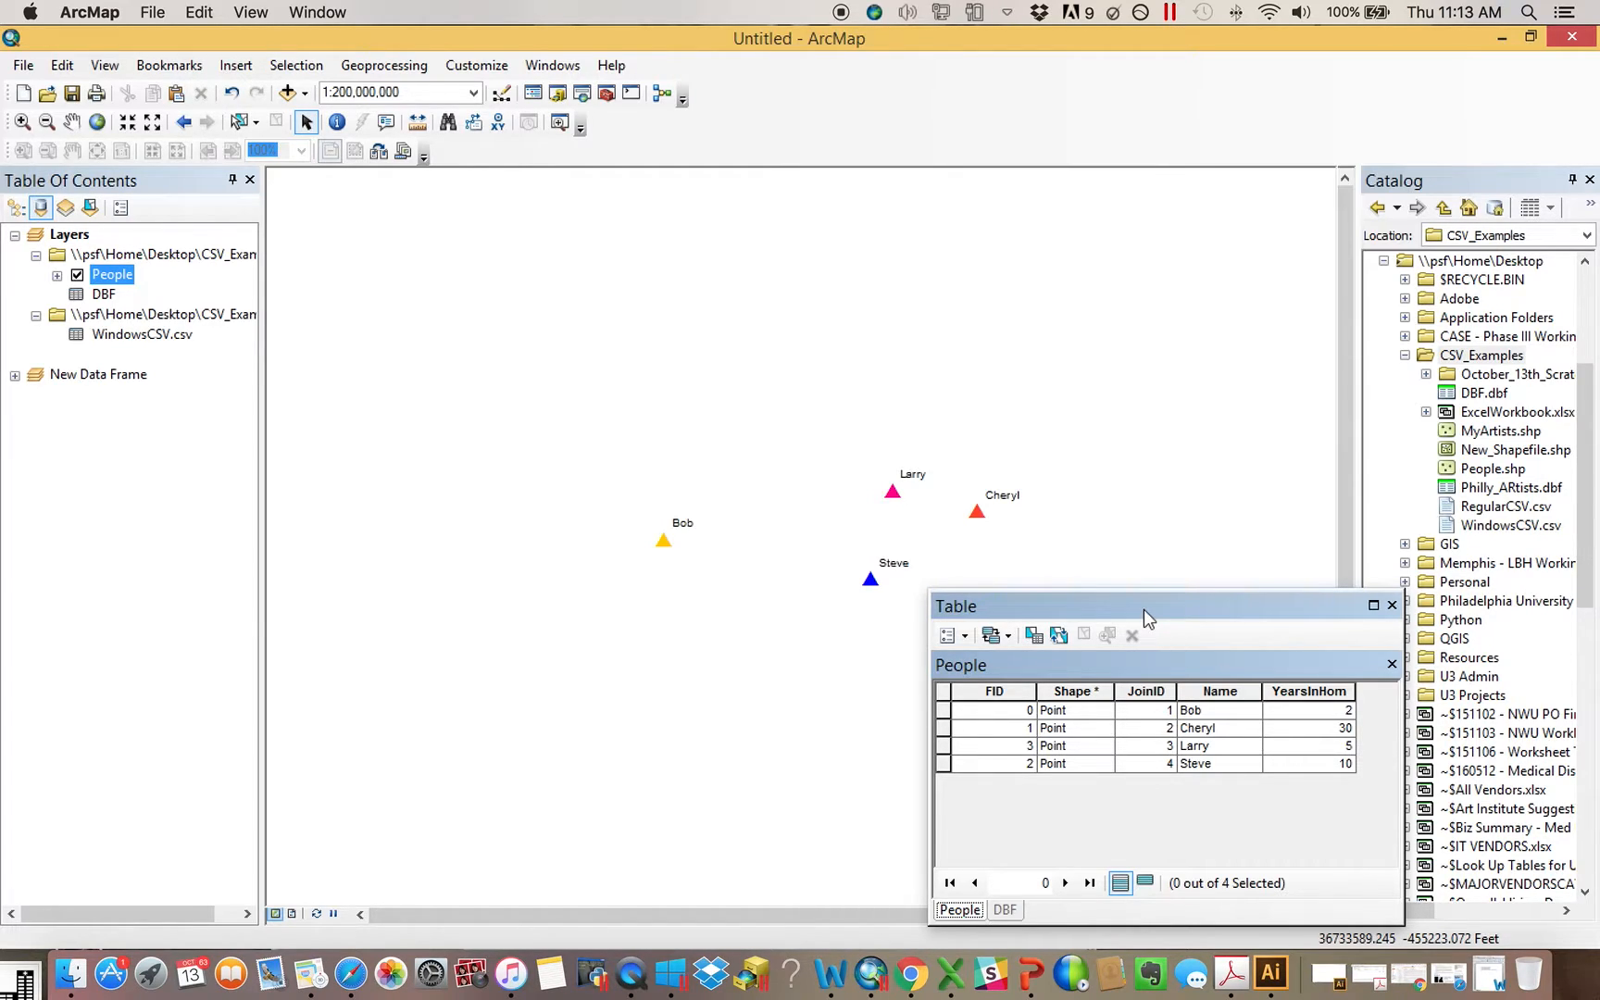
pyautogui.click(1008, 911)
pyautogui.click(973, 911)
pyautogui.click(1158, 691)
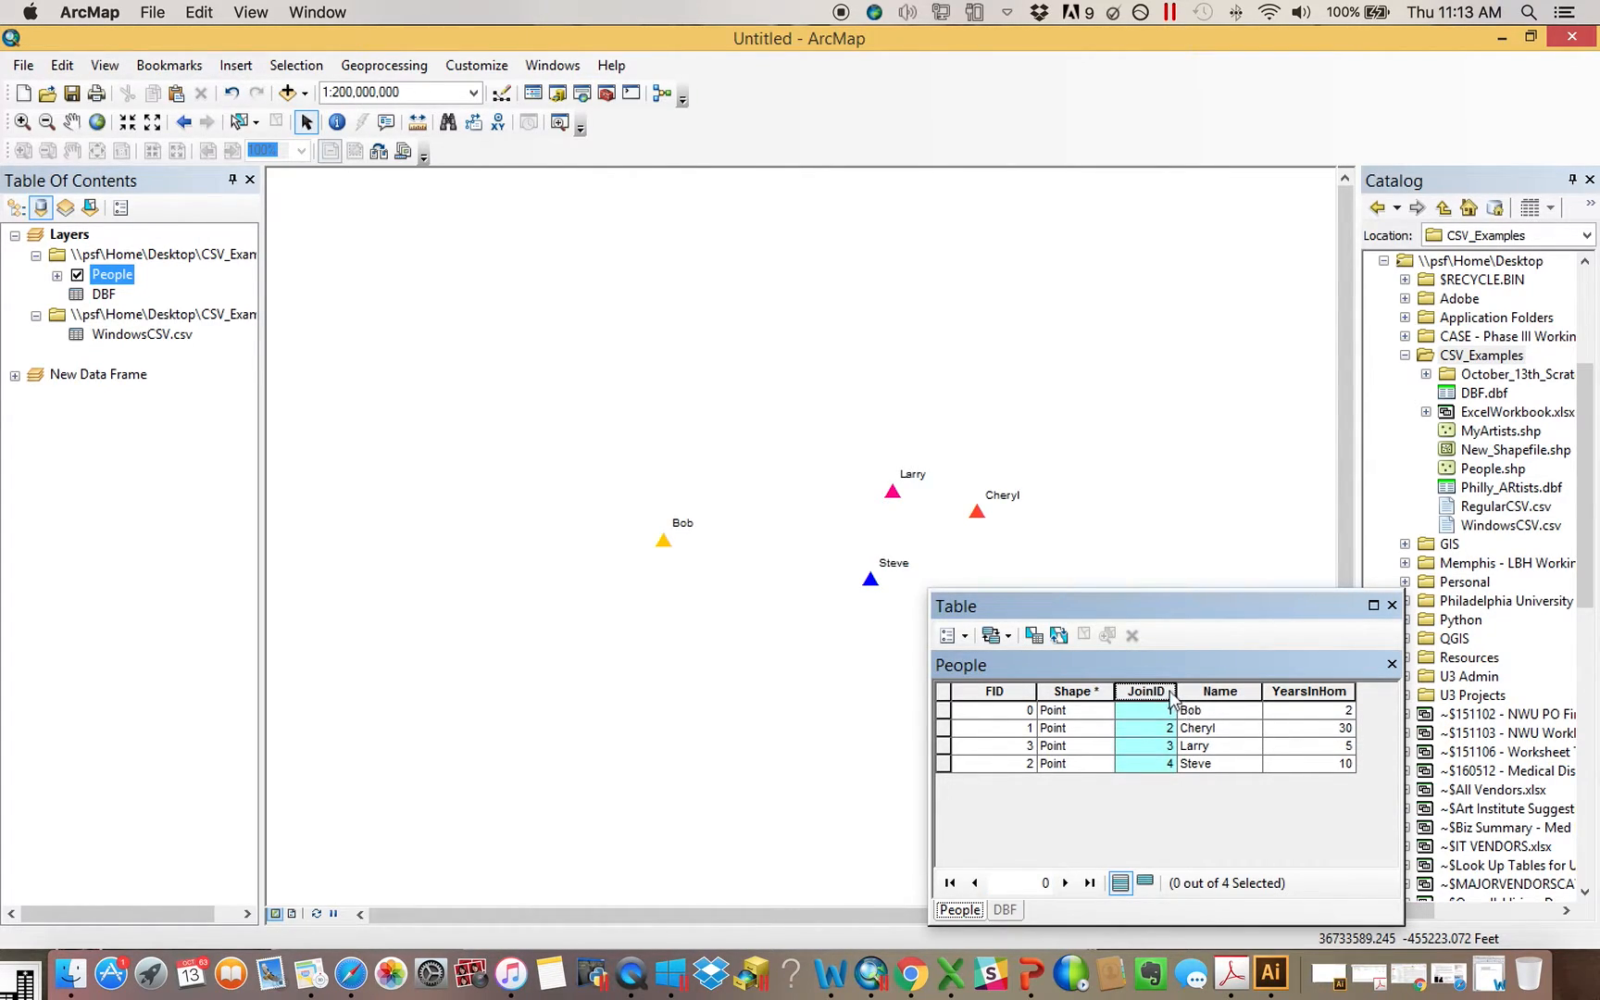
pyautogui.rightClick(1160, 693)
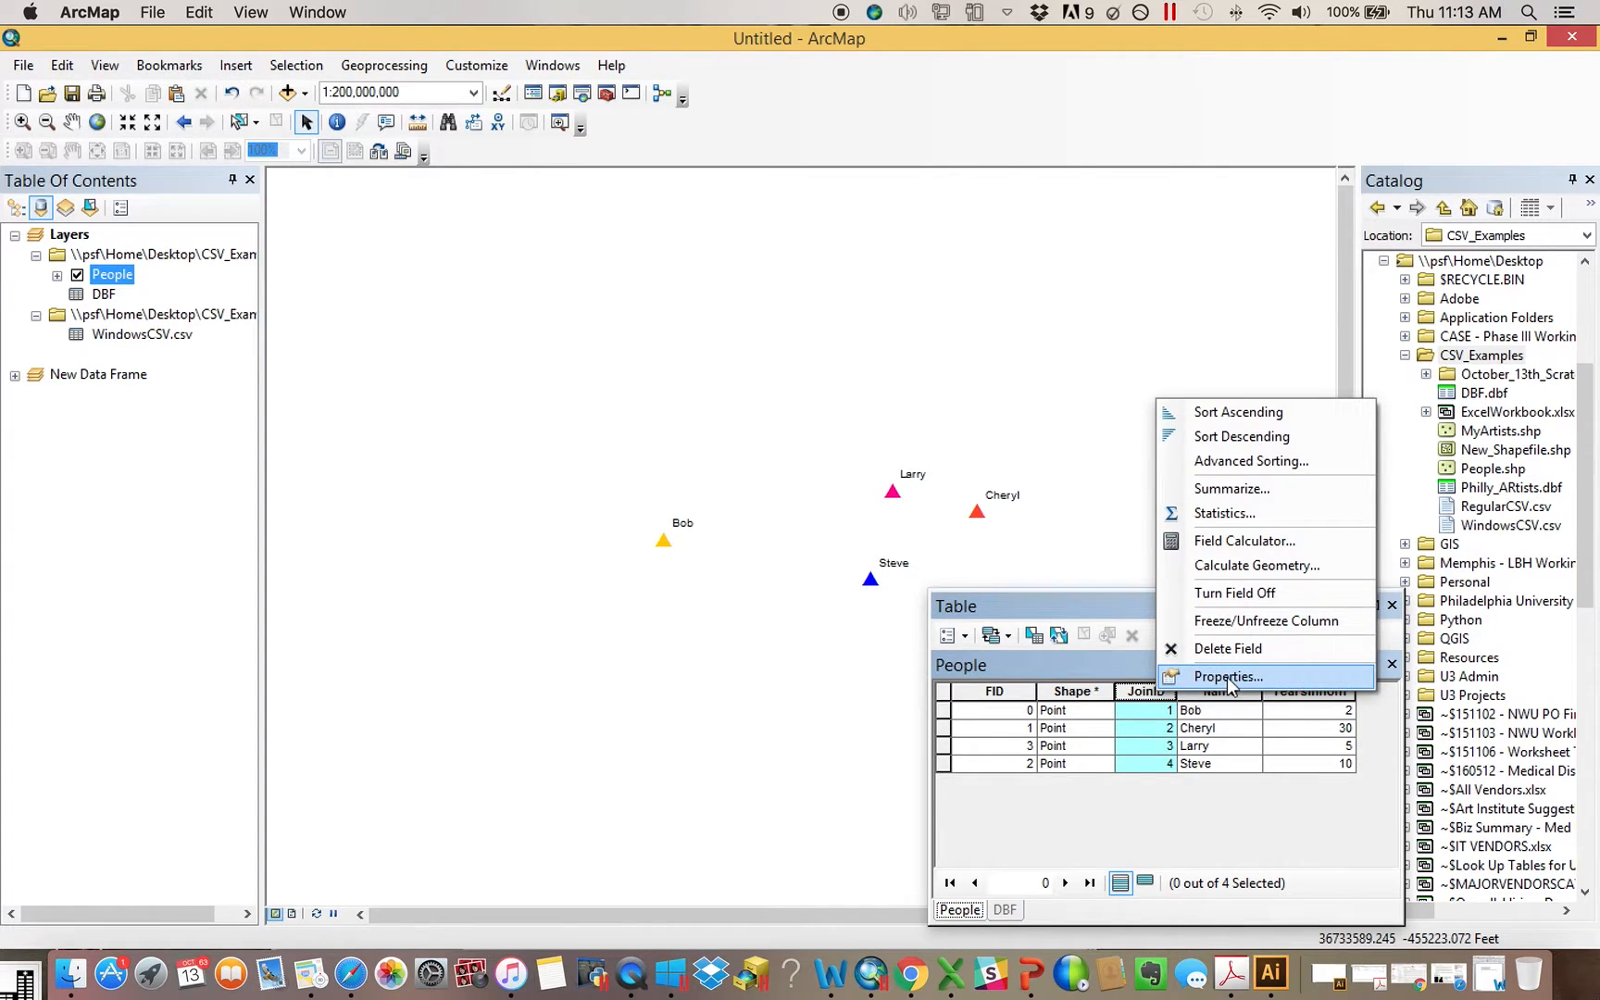
pyautogui.click(1226, 675)
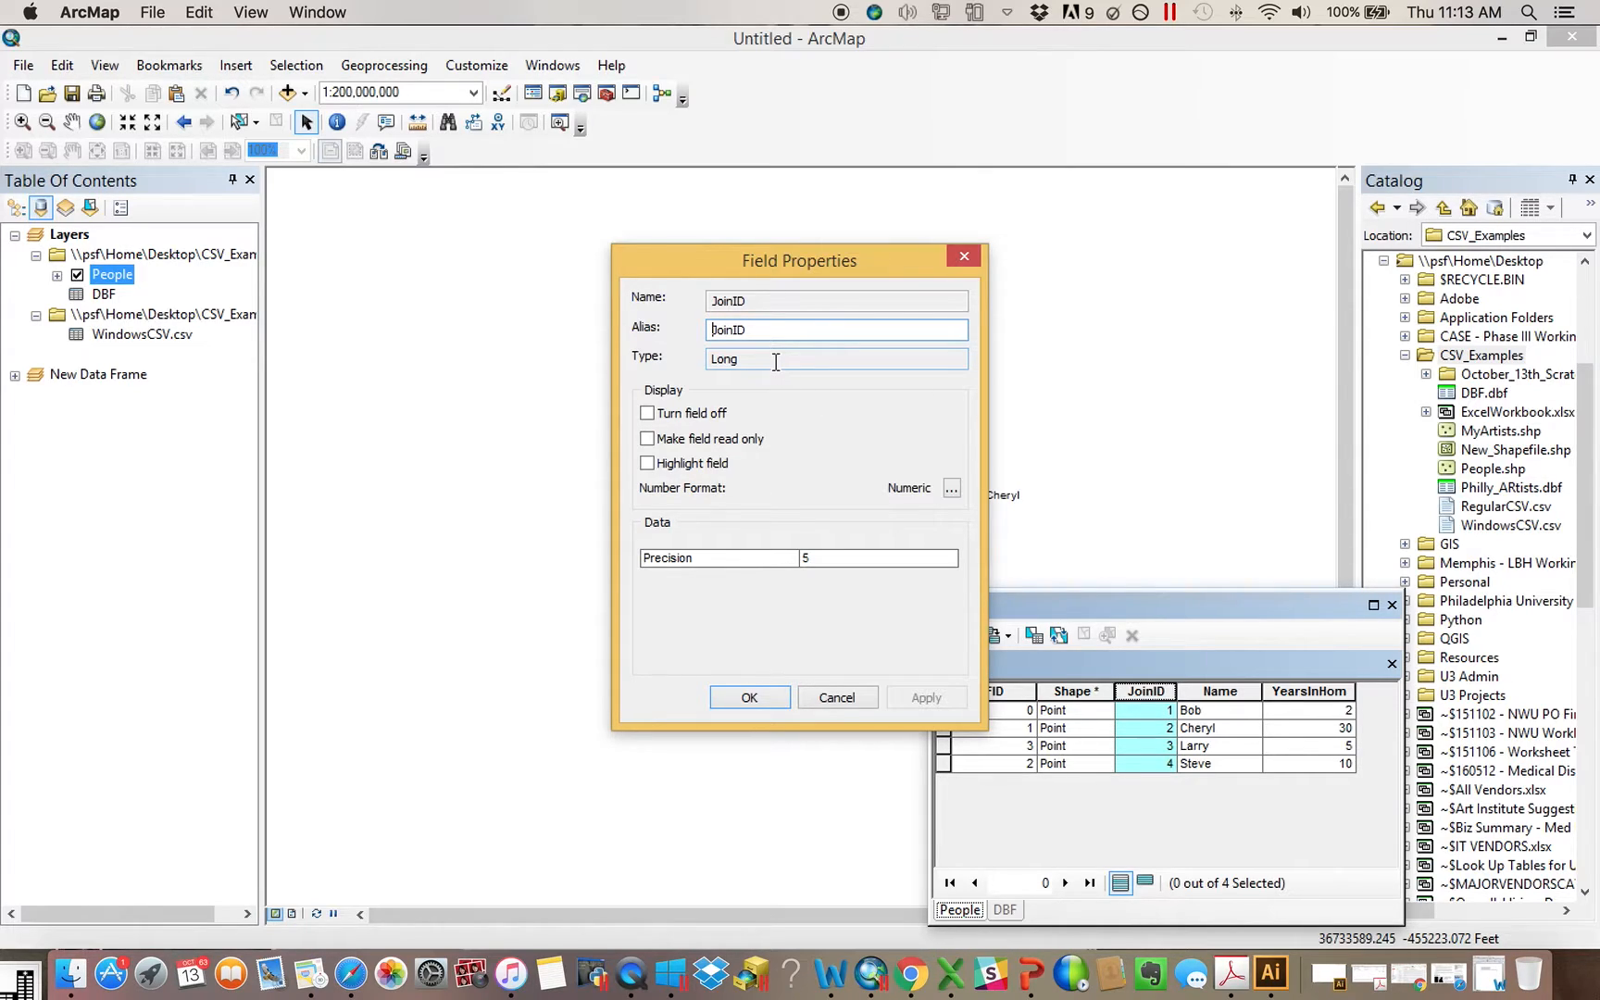
pyautogui.click(965, 256)
# Check the data type of the JoinID field in the DBF table through its field properties
pyautogui.click(1004, 910)
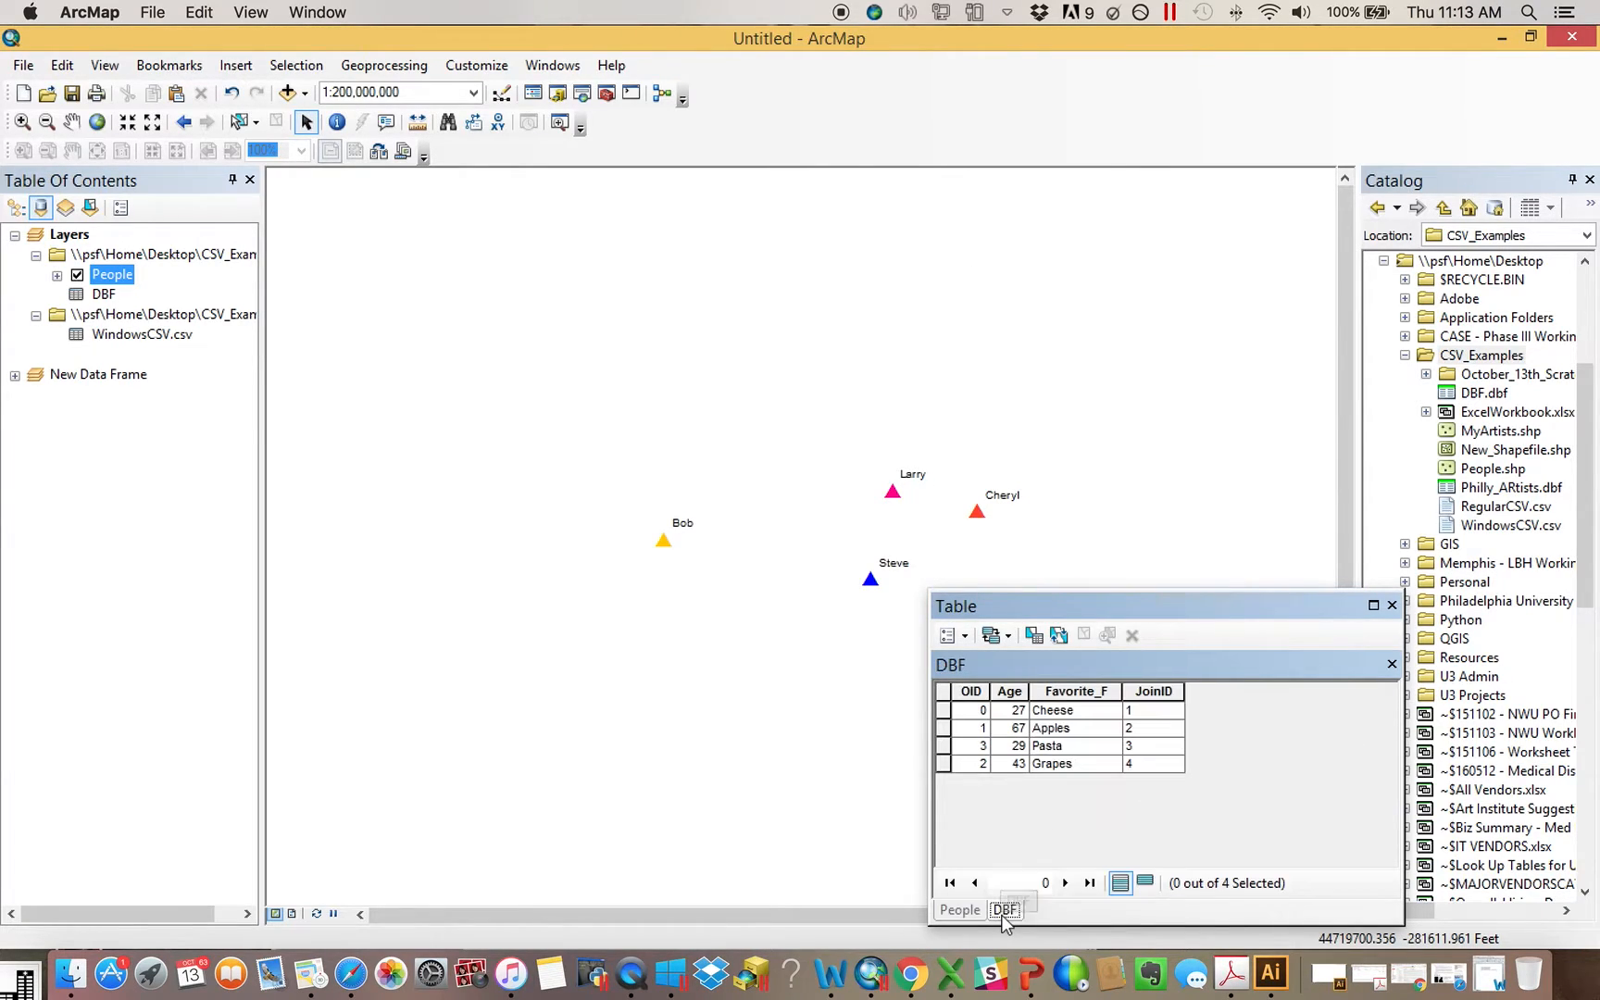
pyautogui.rightClick(1162, 692)
pyautogui.click(1203, 678)
pyautogui.doubleClick(771, 358)
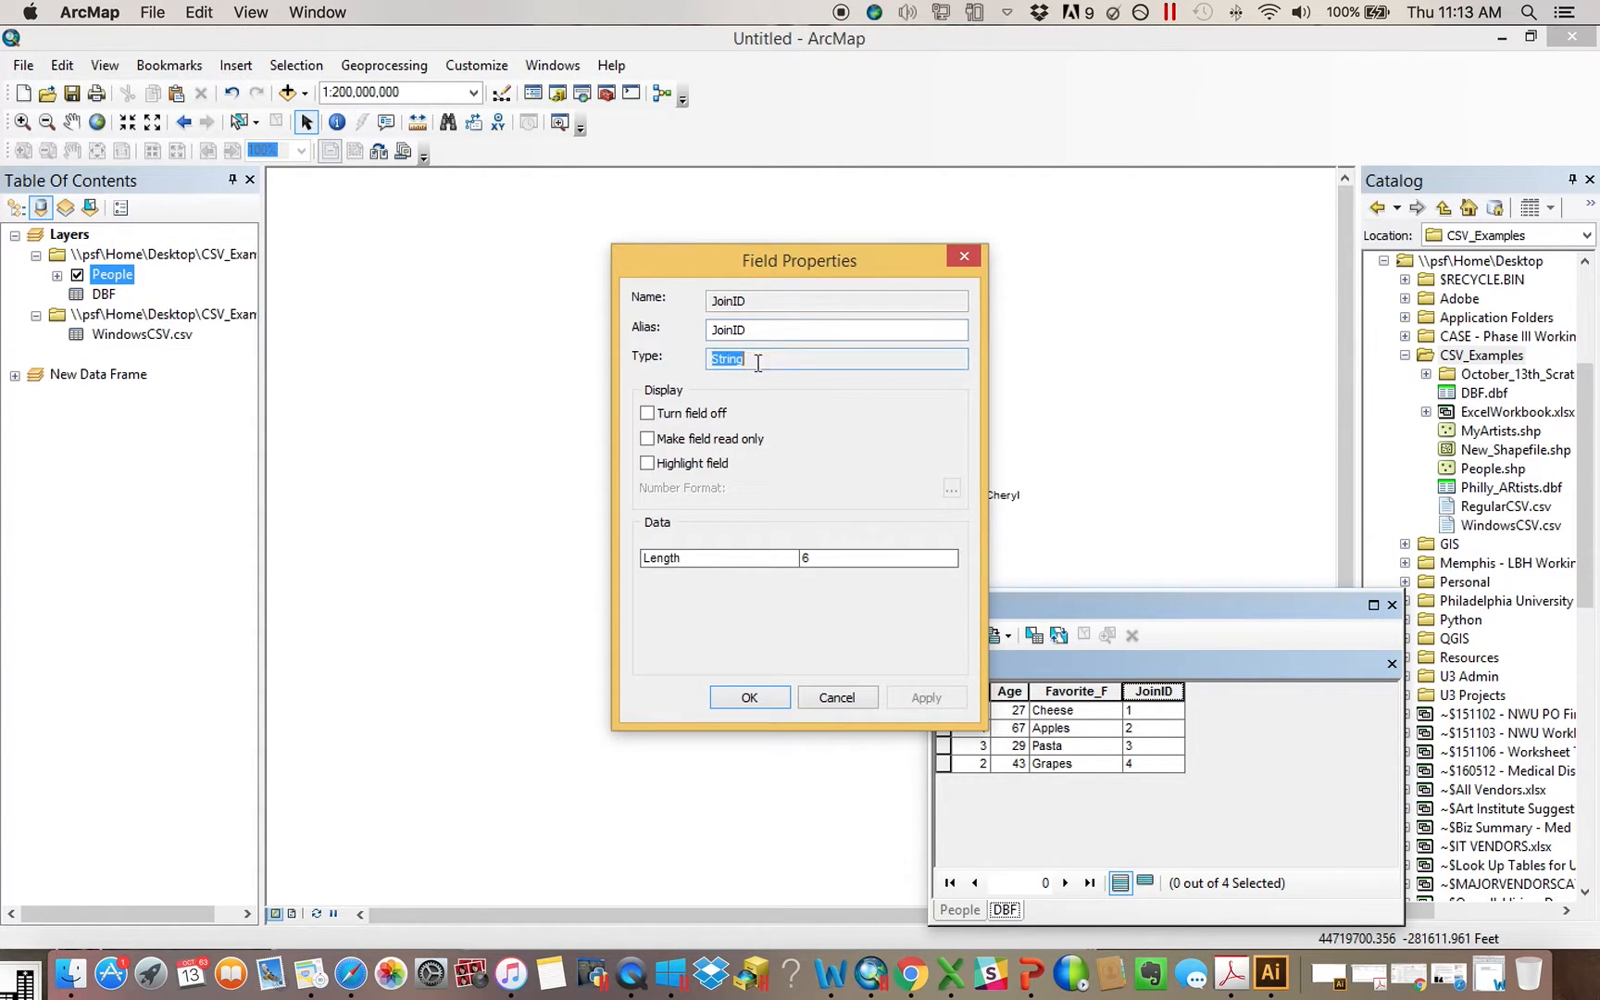
pyautogui.click(963, 259)
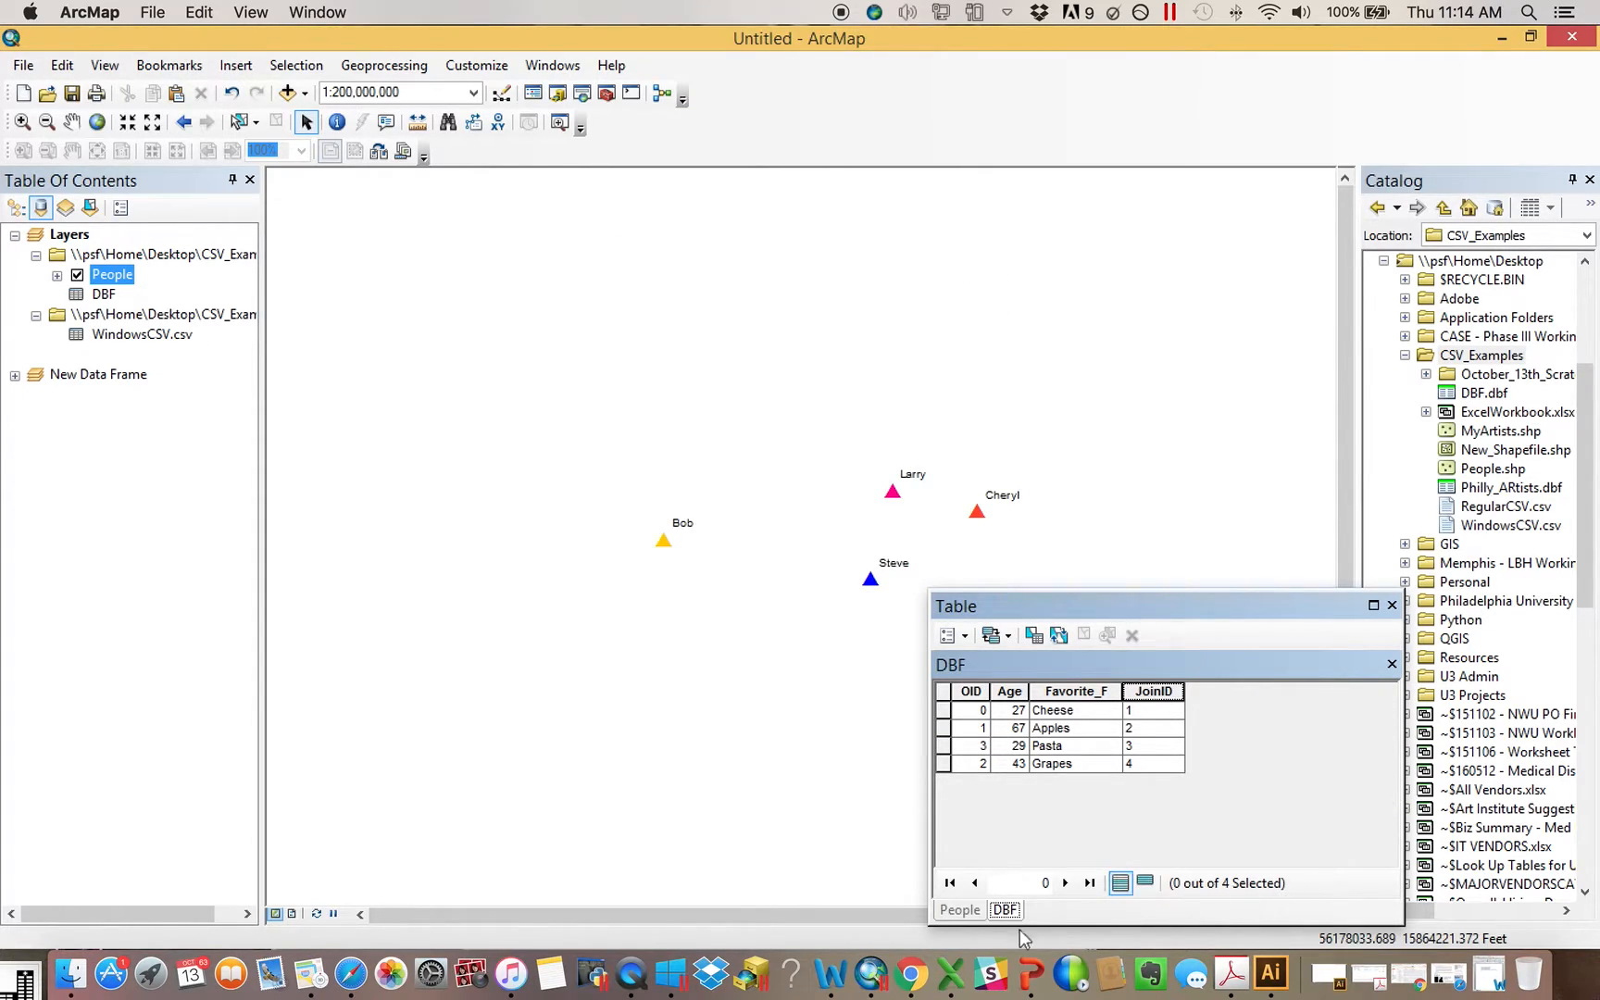
# Compare how the JoinID values align in the People and DBF tables, widening the JoinID column in each
pyautogui.click(960, 909)
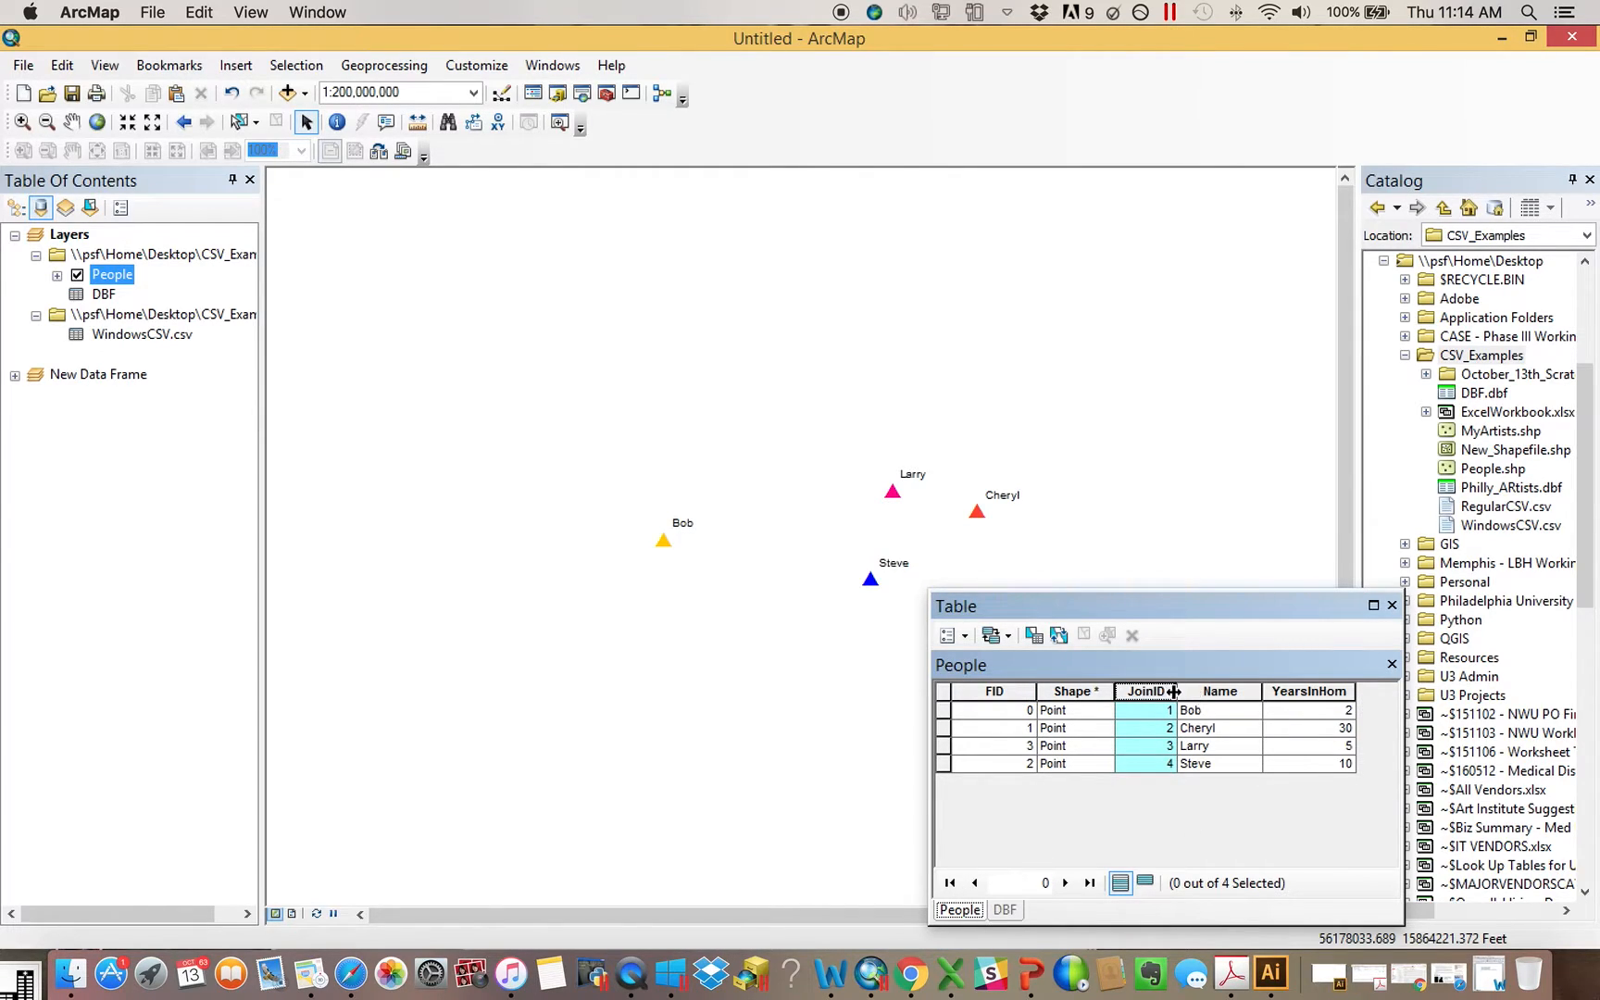
pyautogui.moveTo(1202, 692); pyautogui.dragTo(1209, 692)
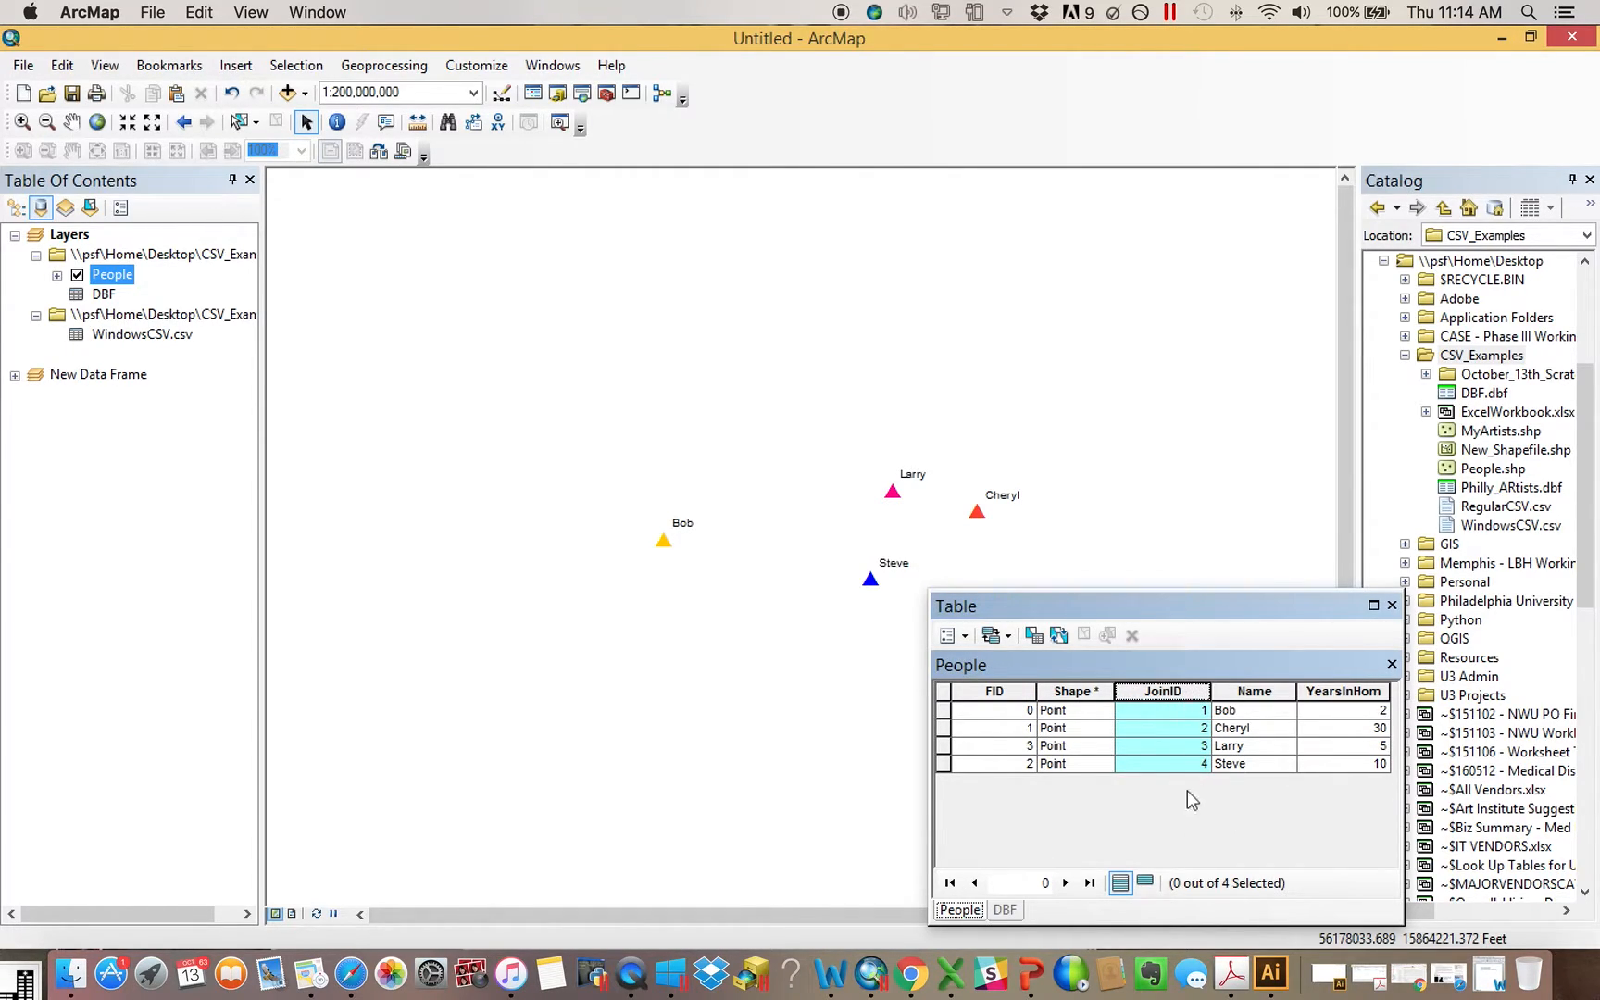
pyautogui.click(1006, 911)
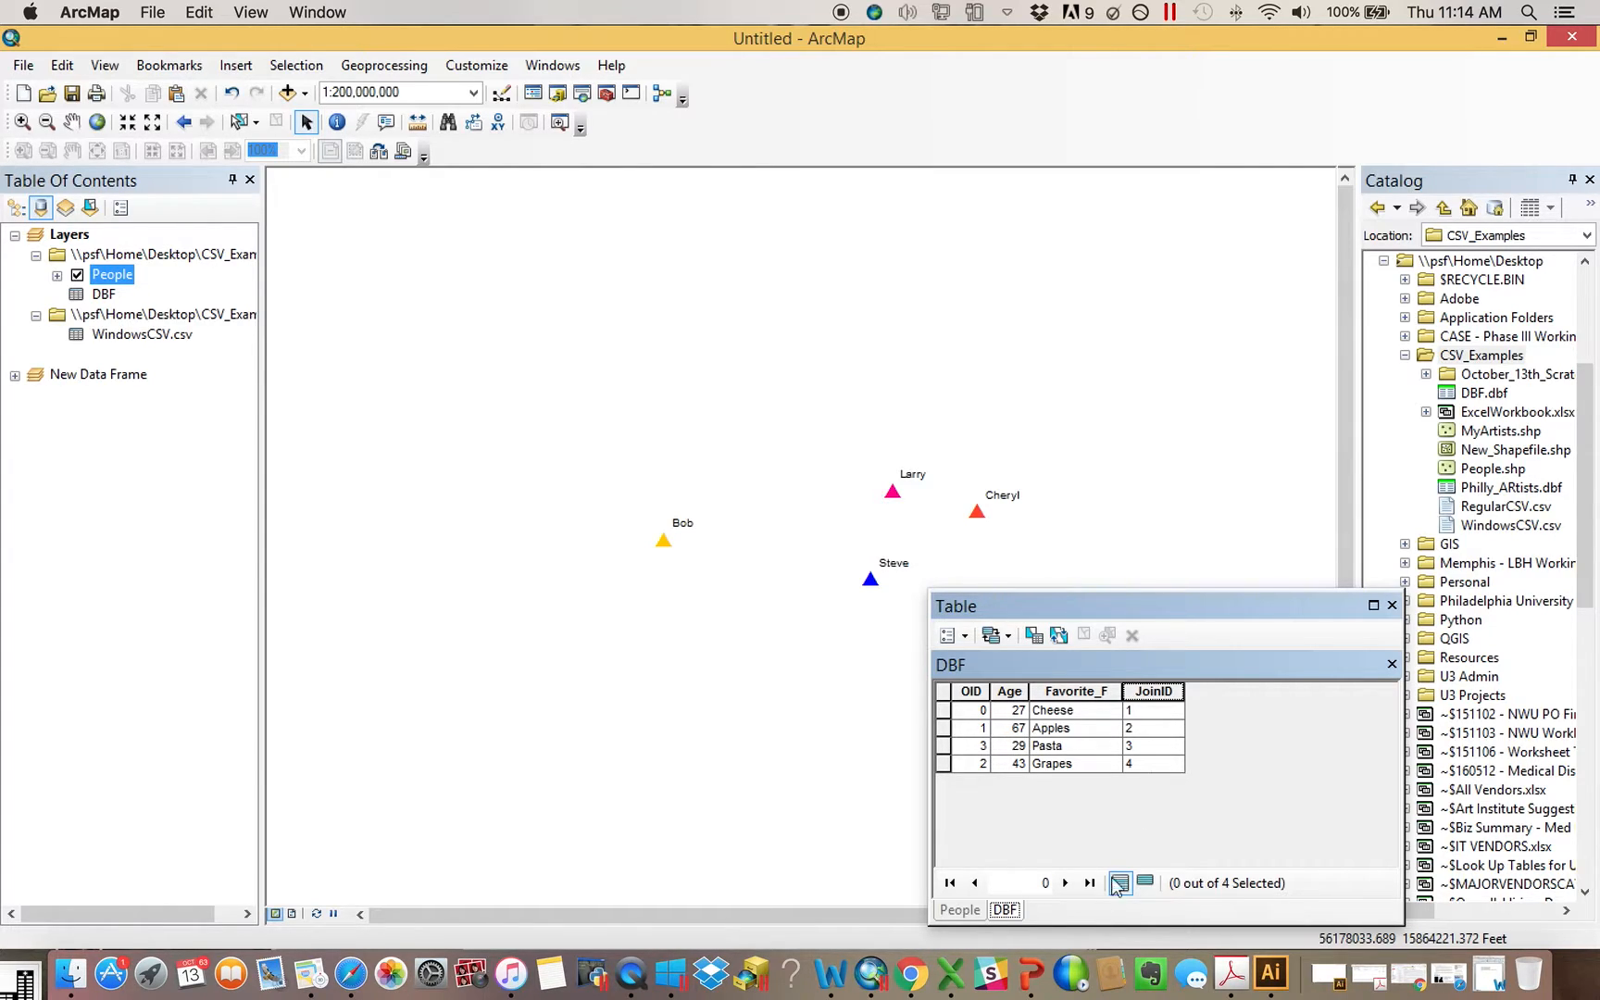
pyautogui.click(958, 910)
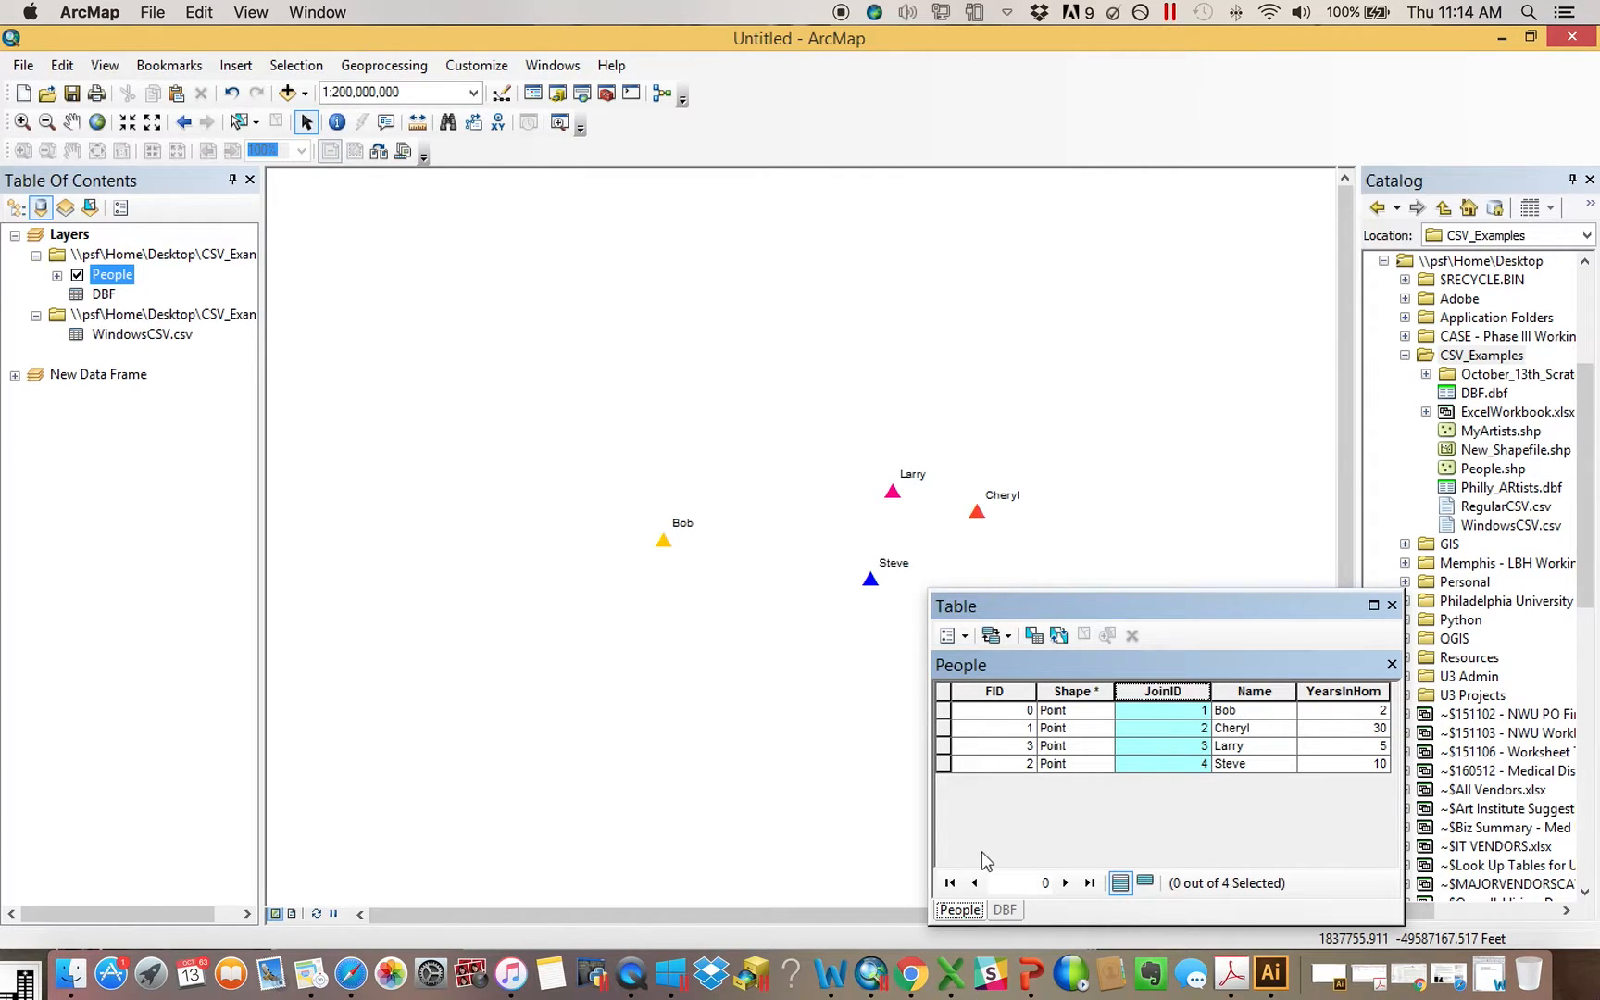
pyautogui.click(1005, 910)
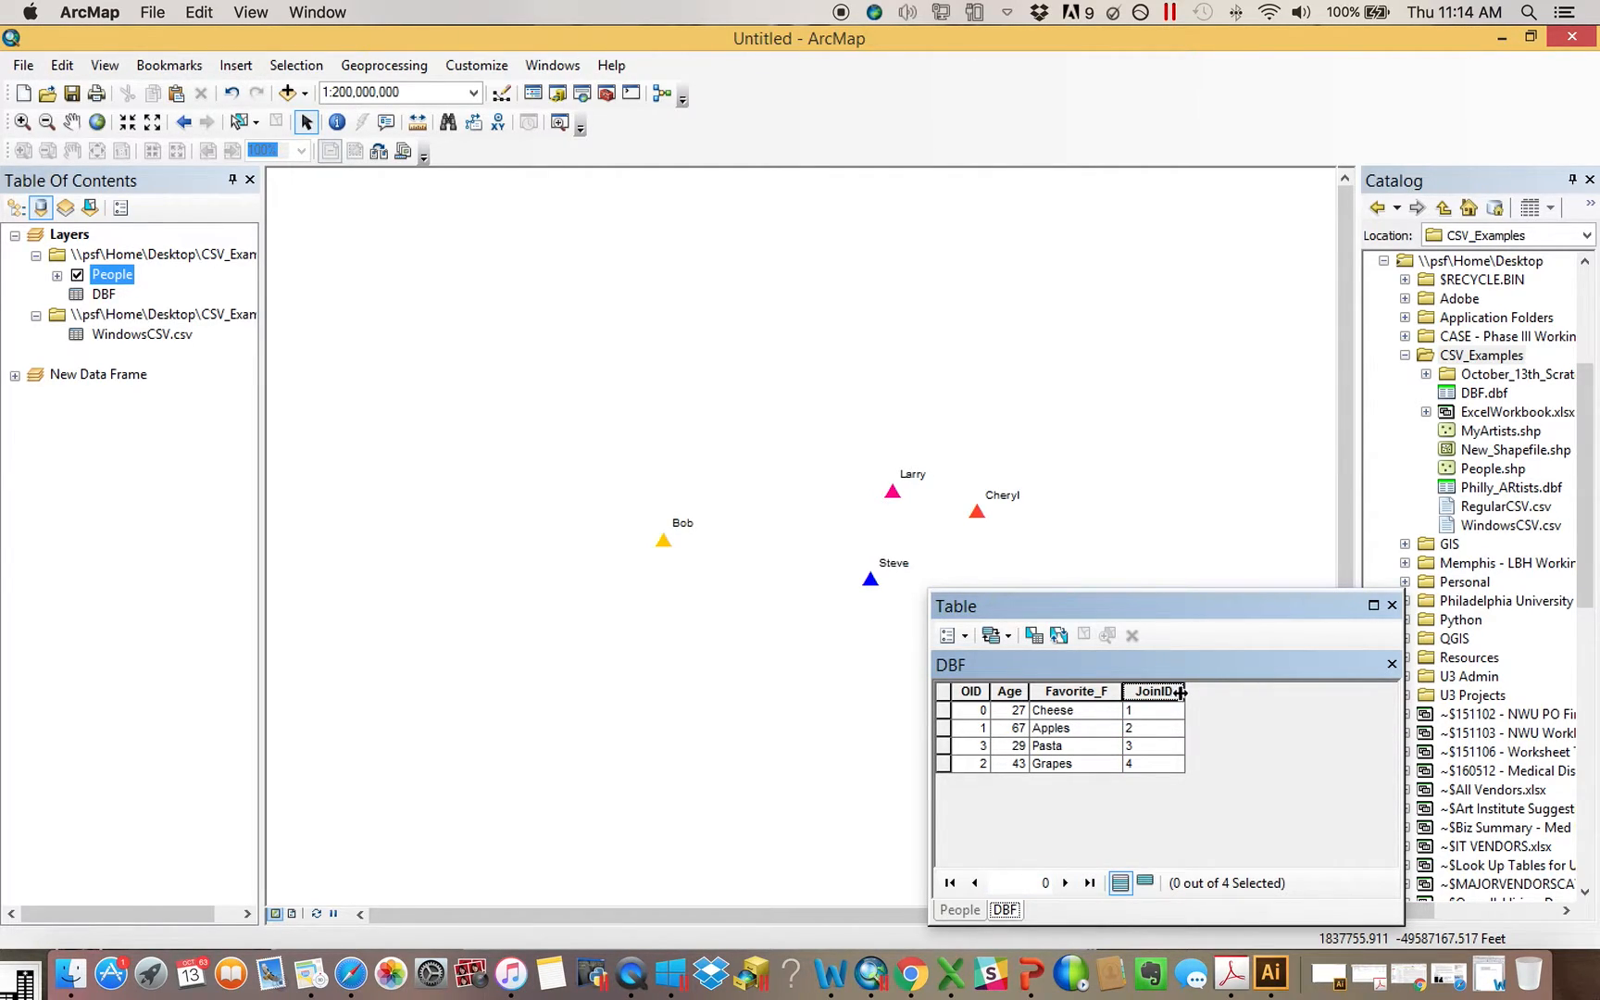
pyautogui.click(969, 913)
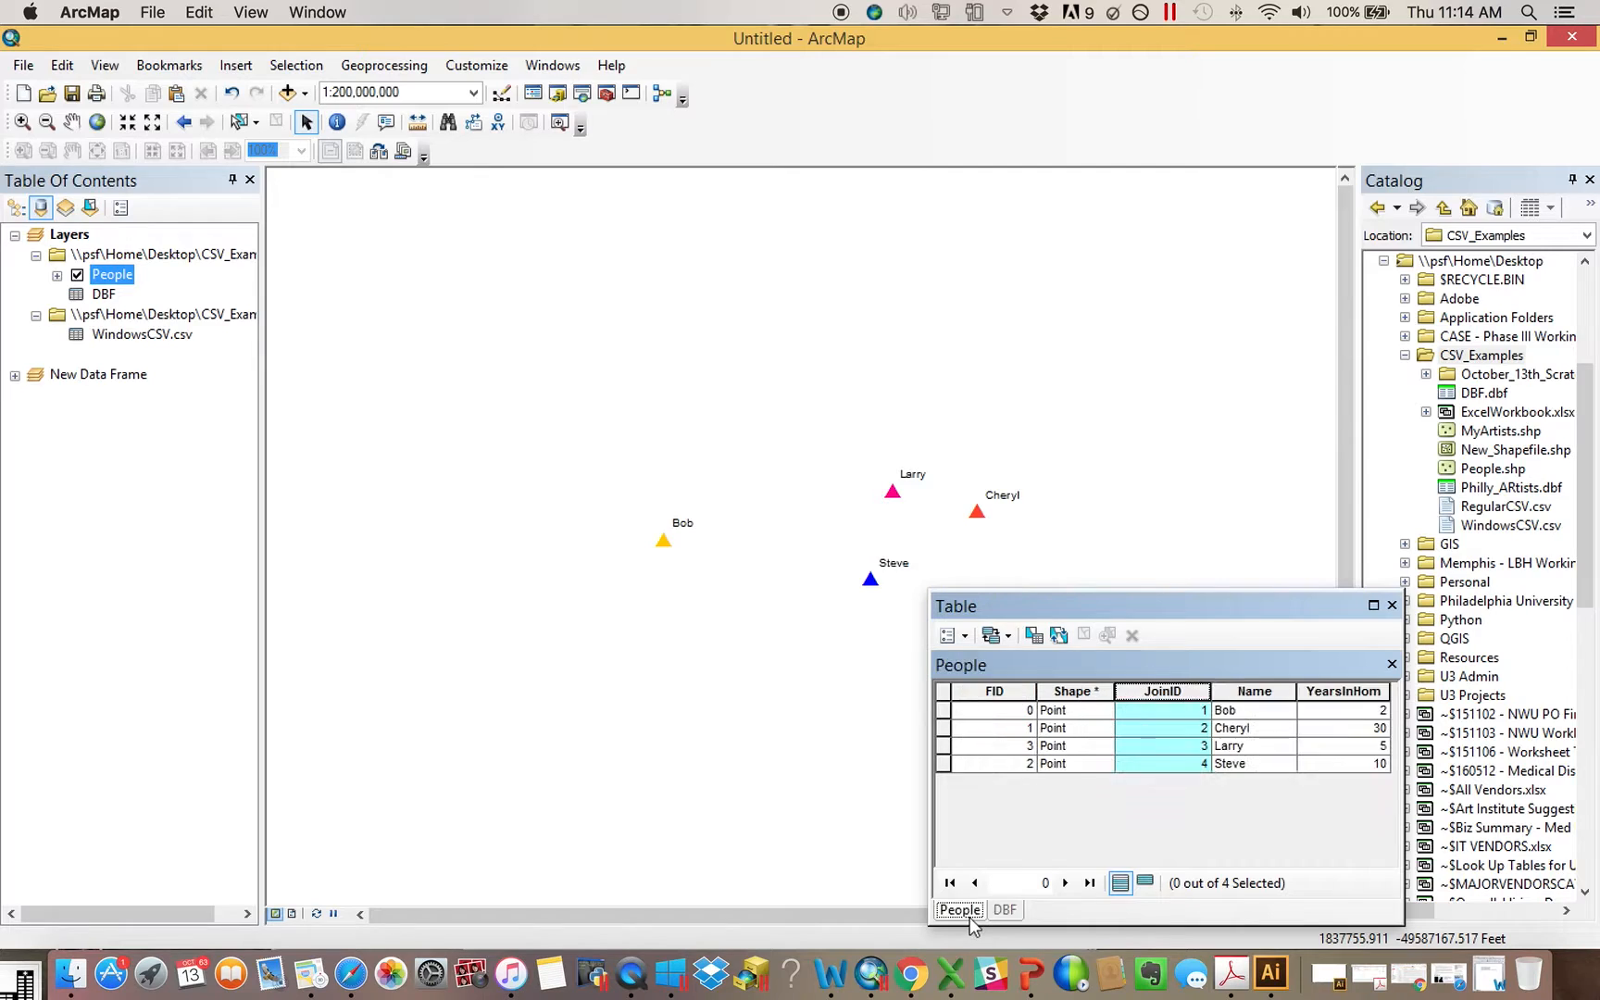
pyautogui.click(1004, 911)
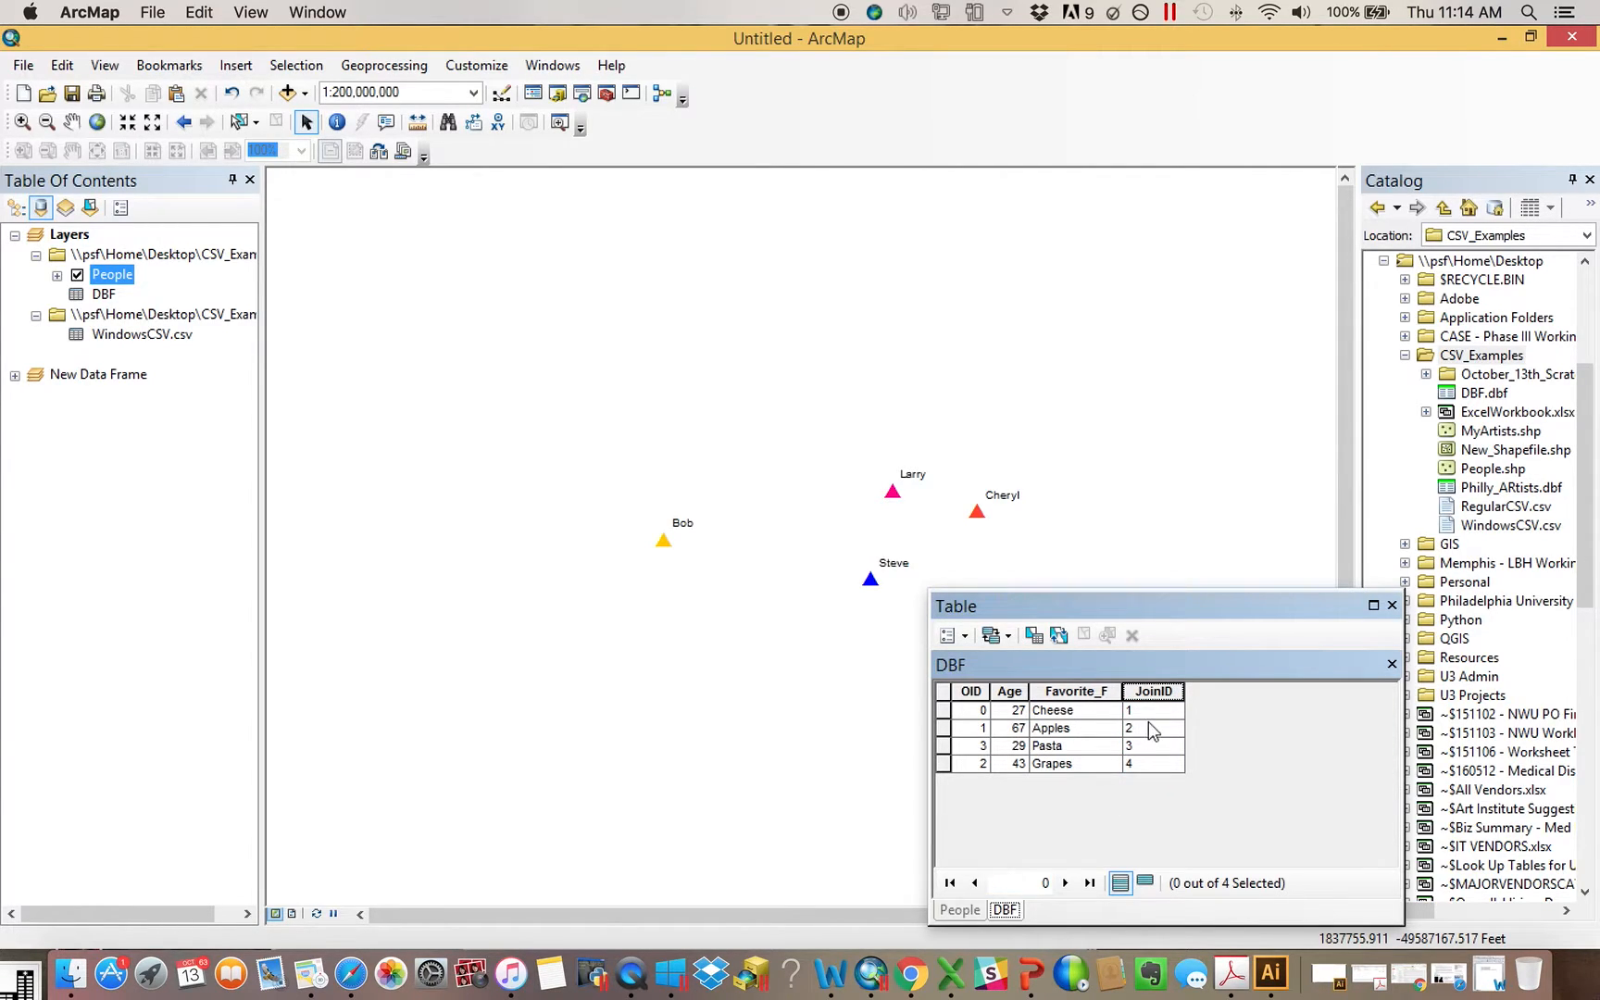
pyautogui.moveTo(1177, 691); pyautogui.dragTo(1181, 691)
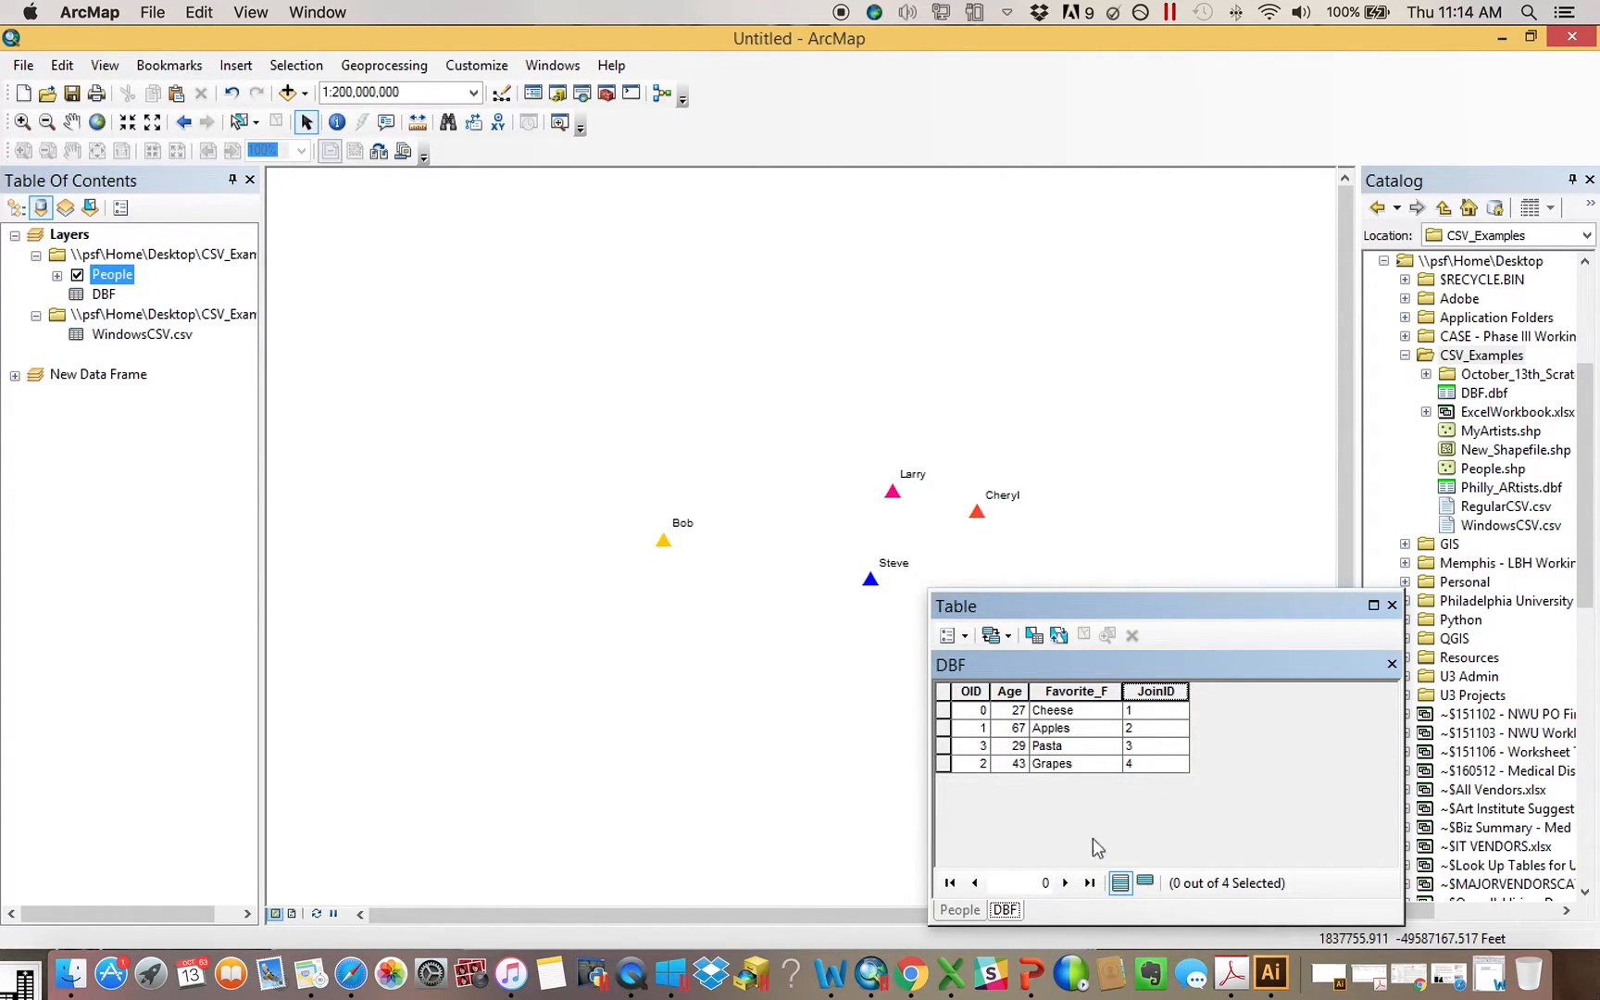
# Add a Short Integer field named JoinInteger to the DBF table, accepting the shortened name JoinIntege
pyautogui.click(964, 635)
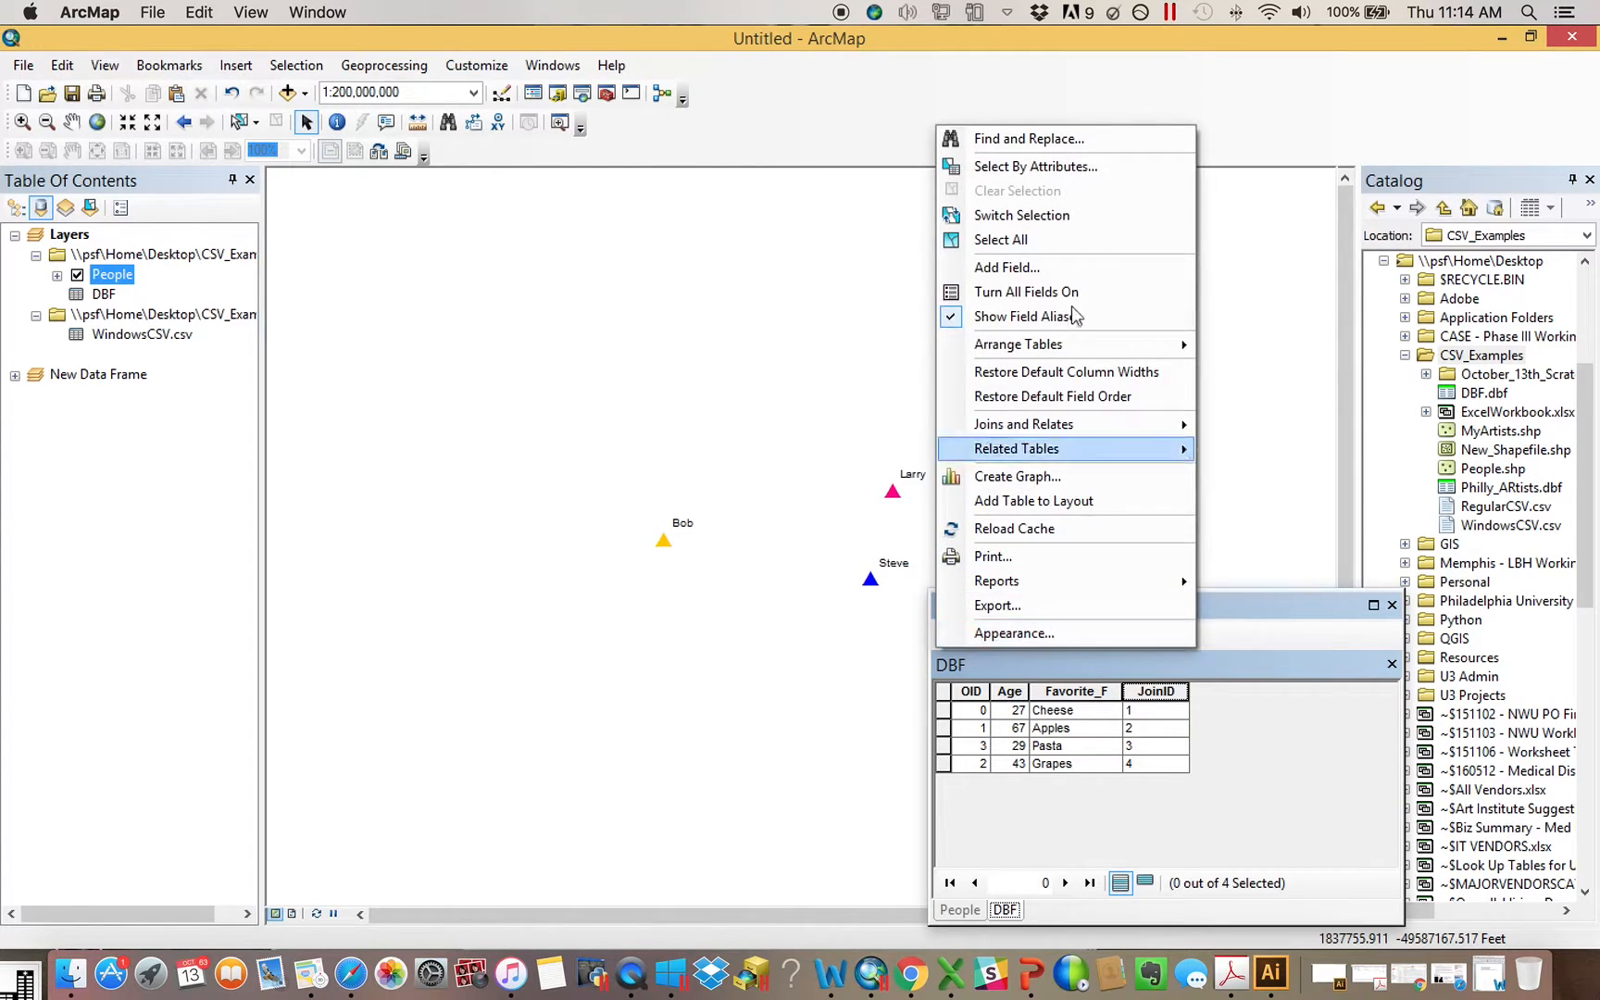
pyautogui.click(1065, 271)
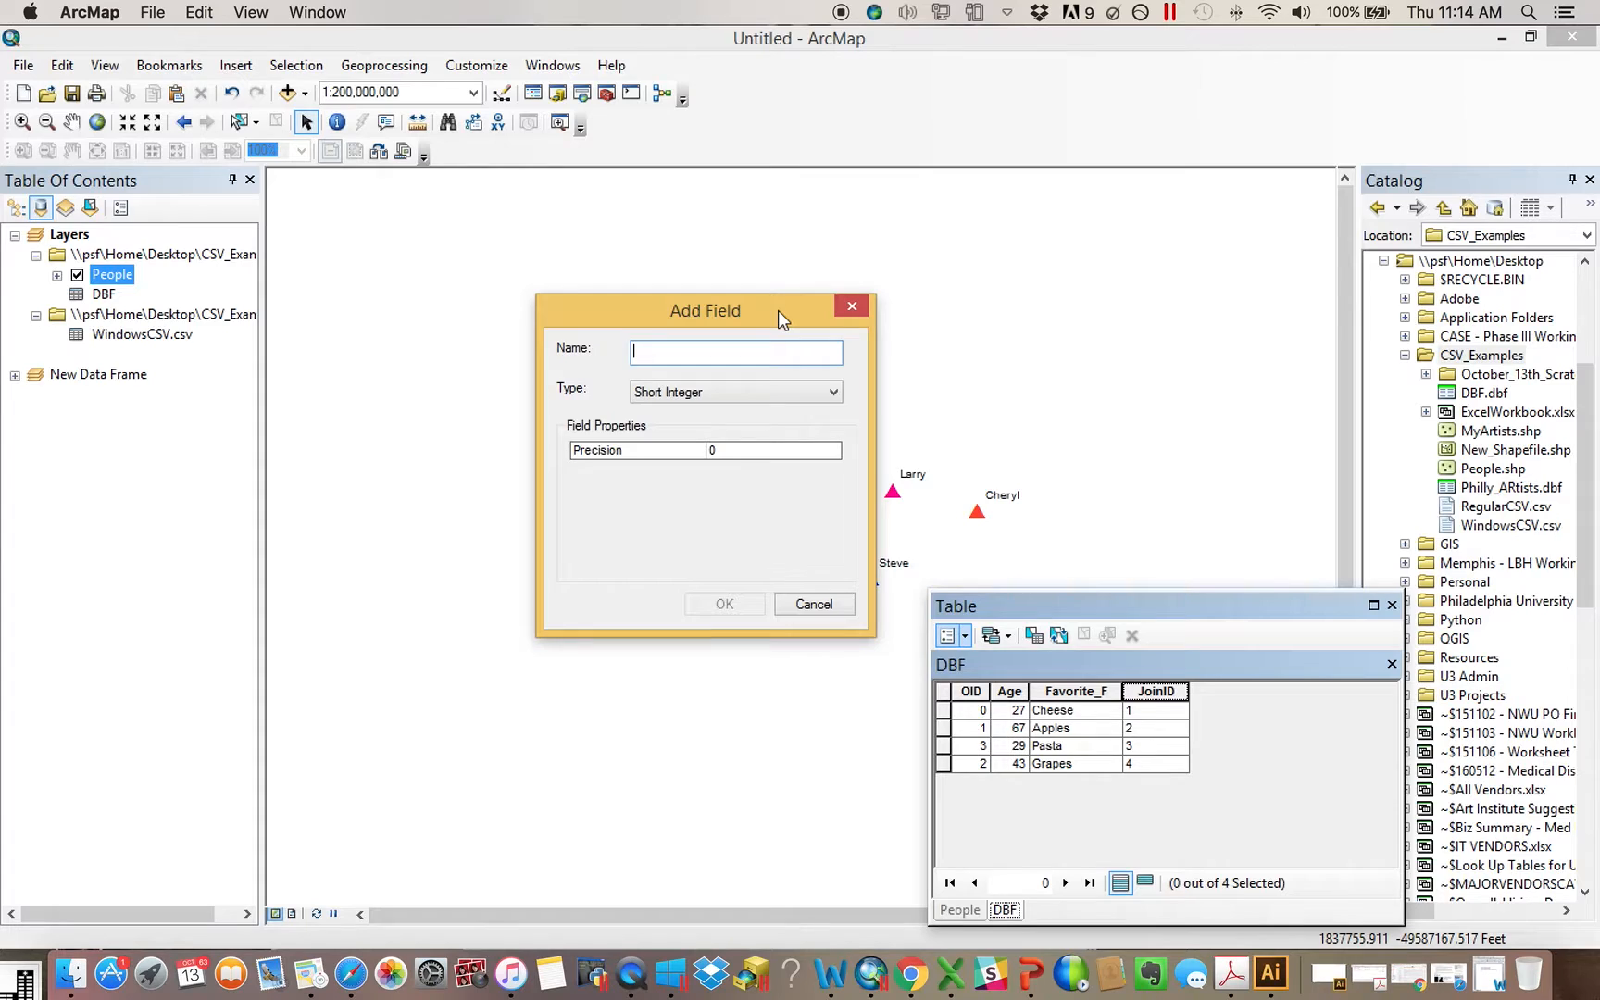
pyautogui.write('JoinInteger')
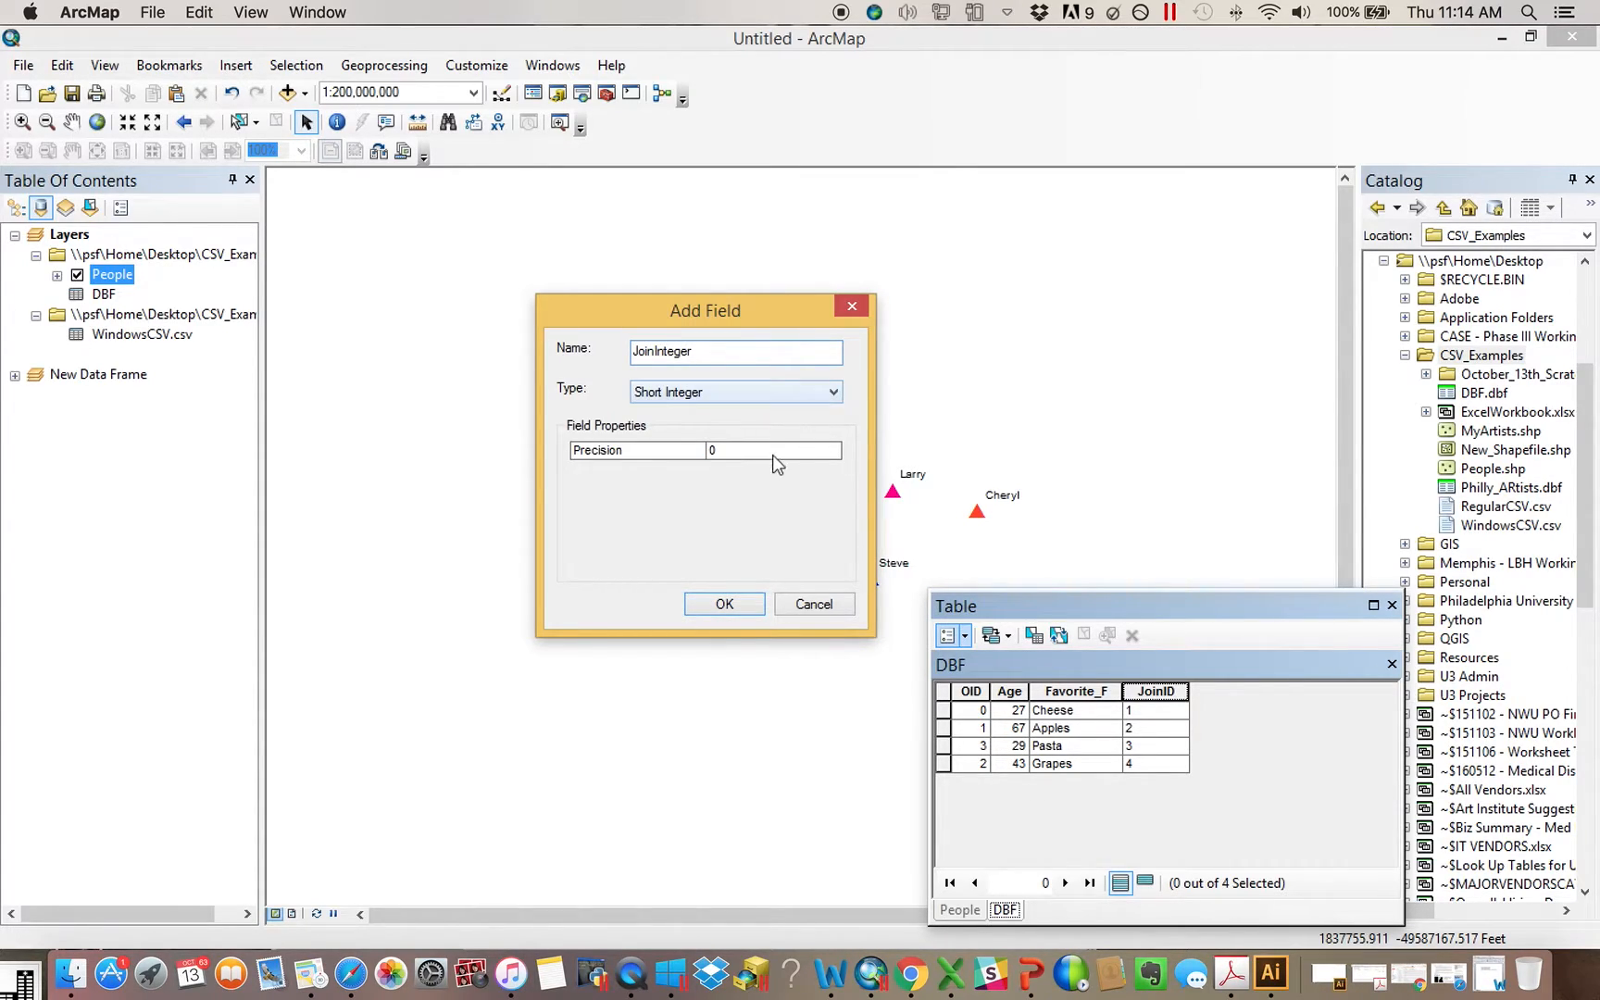
pyautogui.click(737, 604)
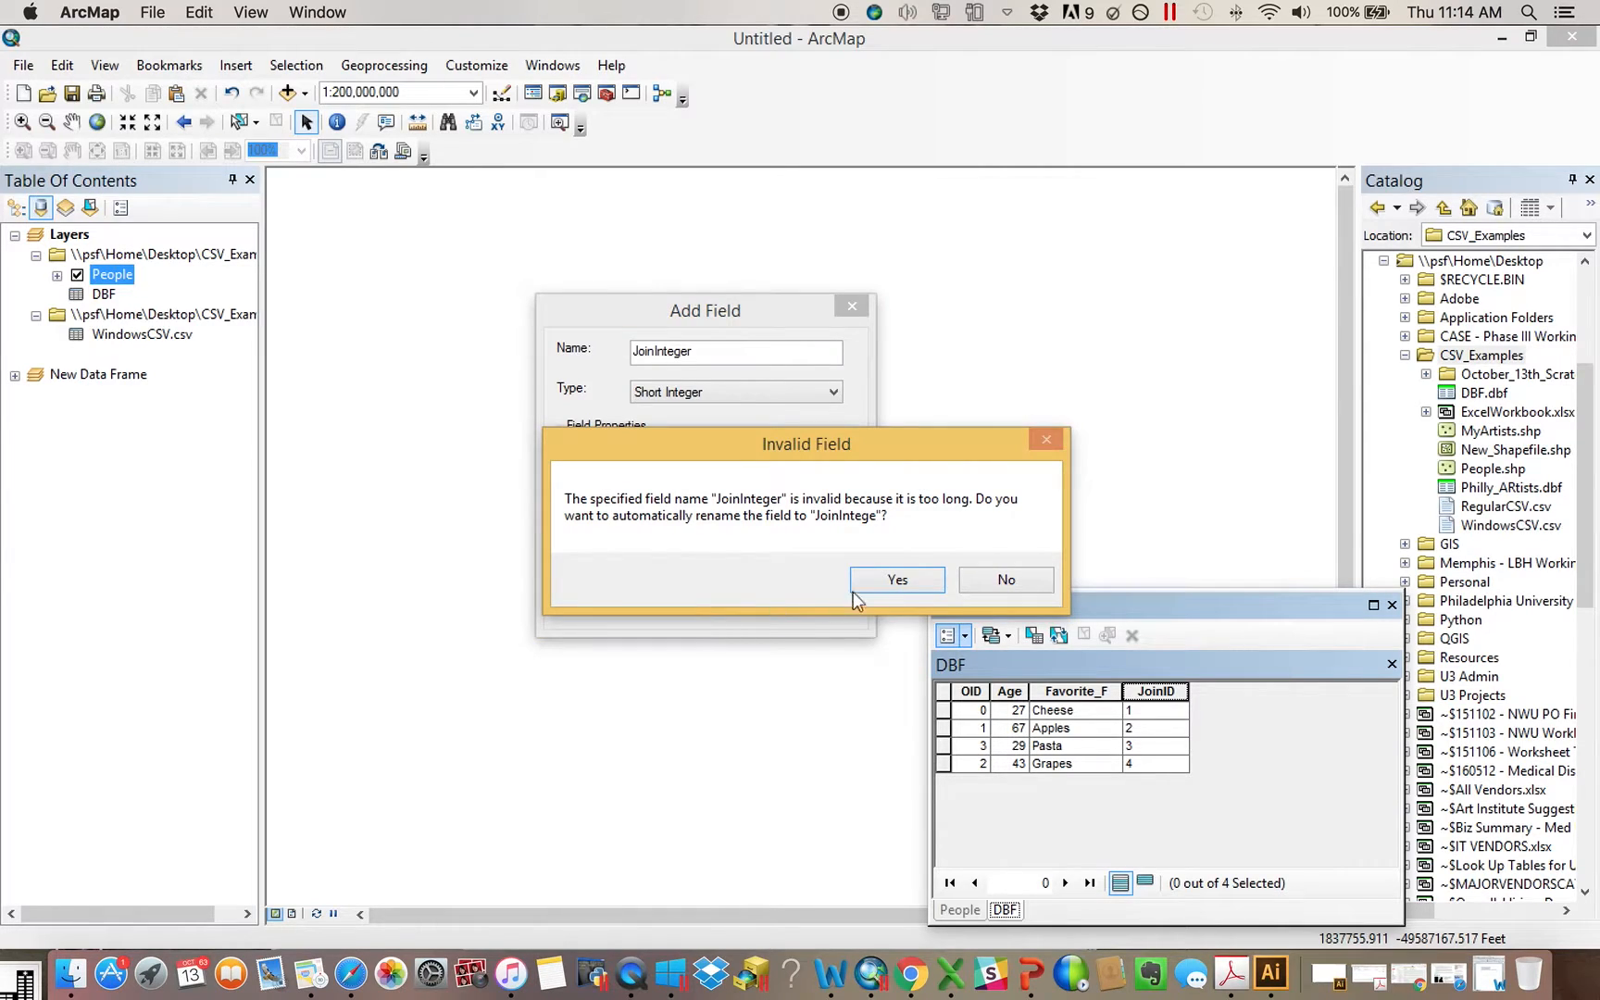
pyautogui.click(916, 581)
# Calculate the JoinIntege field in the DBF table as [JoinID] with the Field Calculator
pyautogui.rightClick(1253, 693)
pyautogui.click(1338, 545)
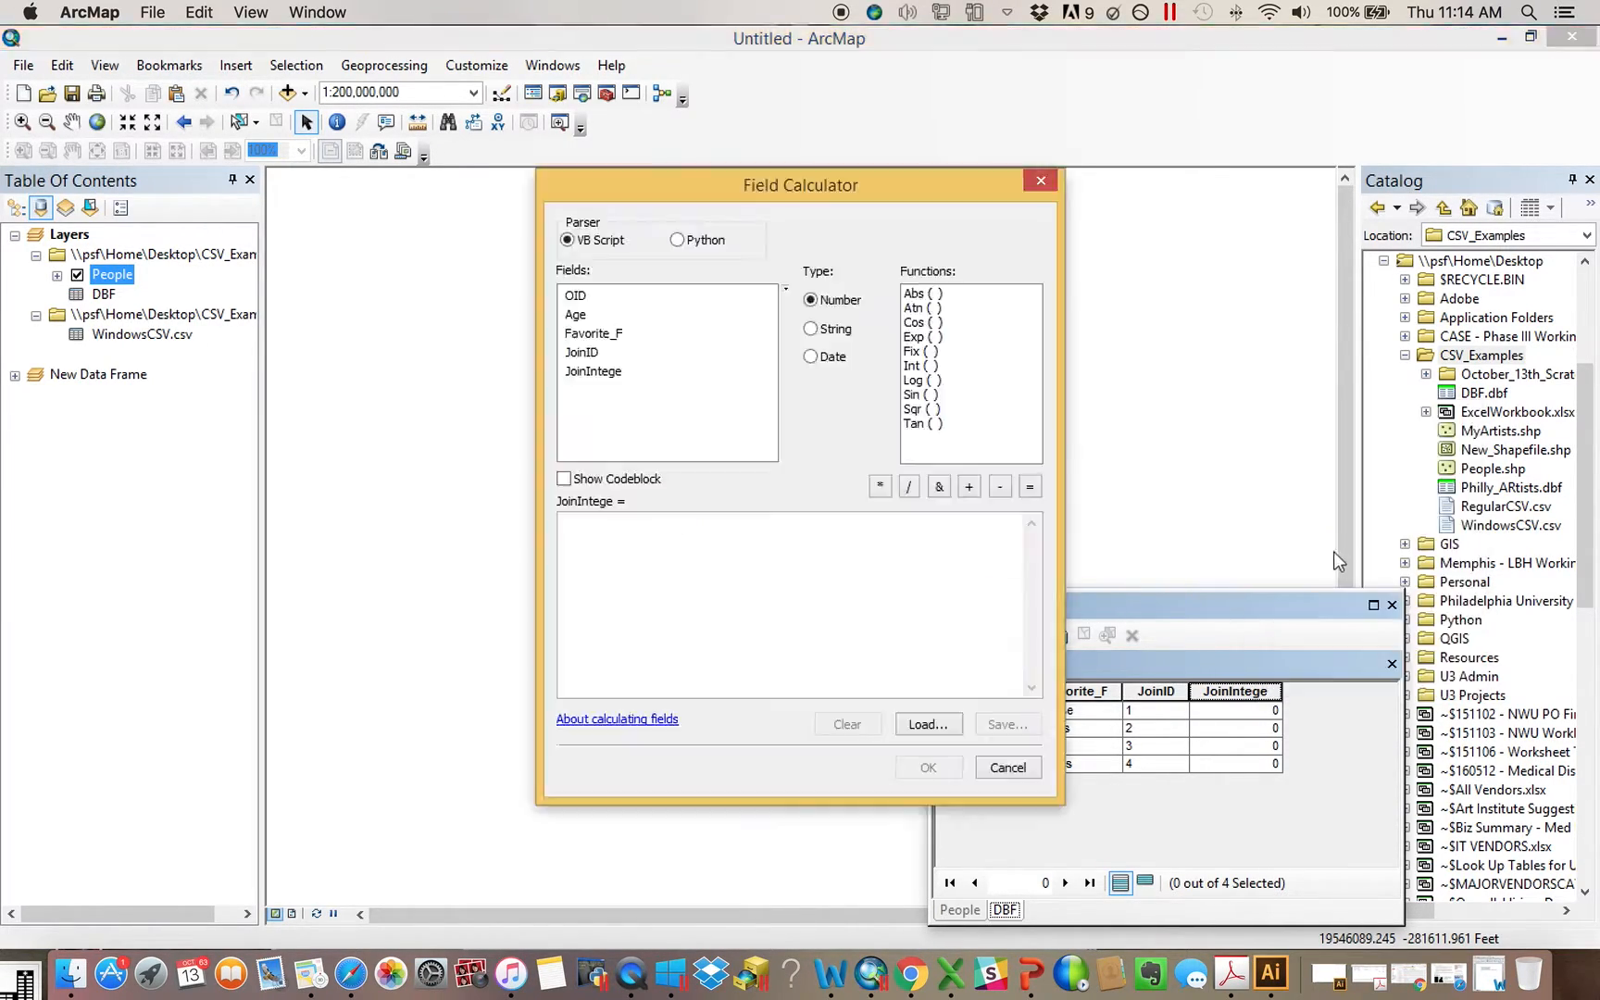
pyautogui.moveTo(824, 181); pyautogui.dragTo(534, 154)
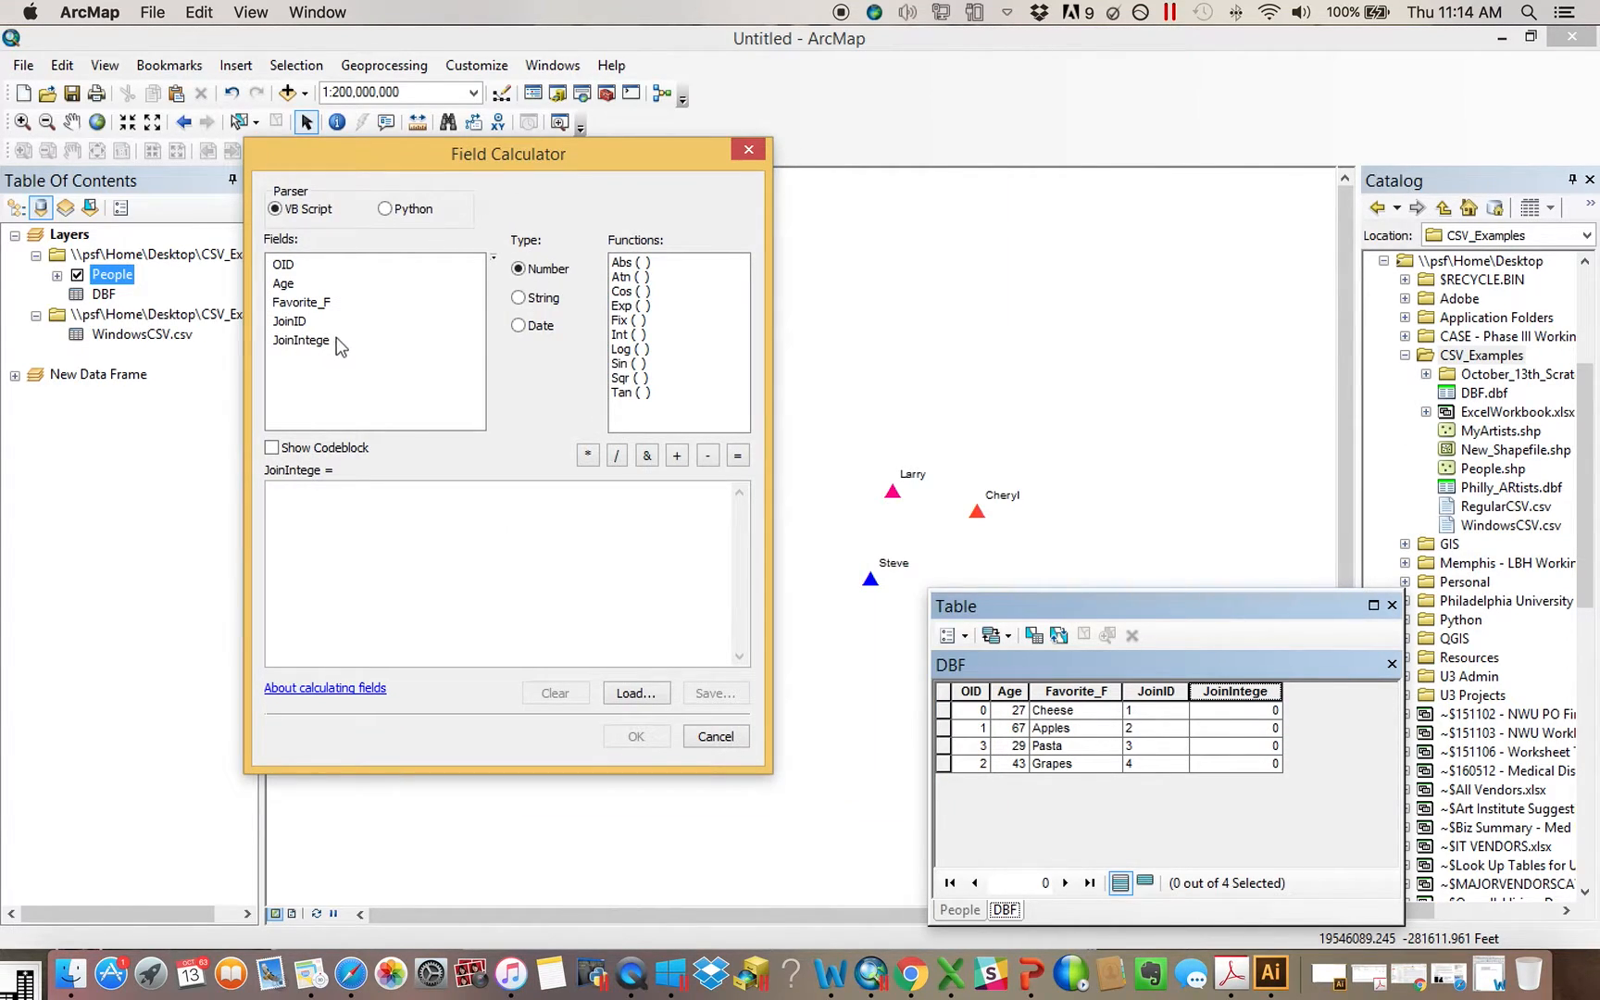
pyautogui.doubleClick(294, 322)
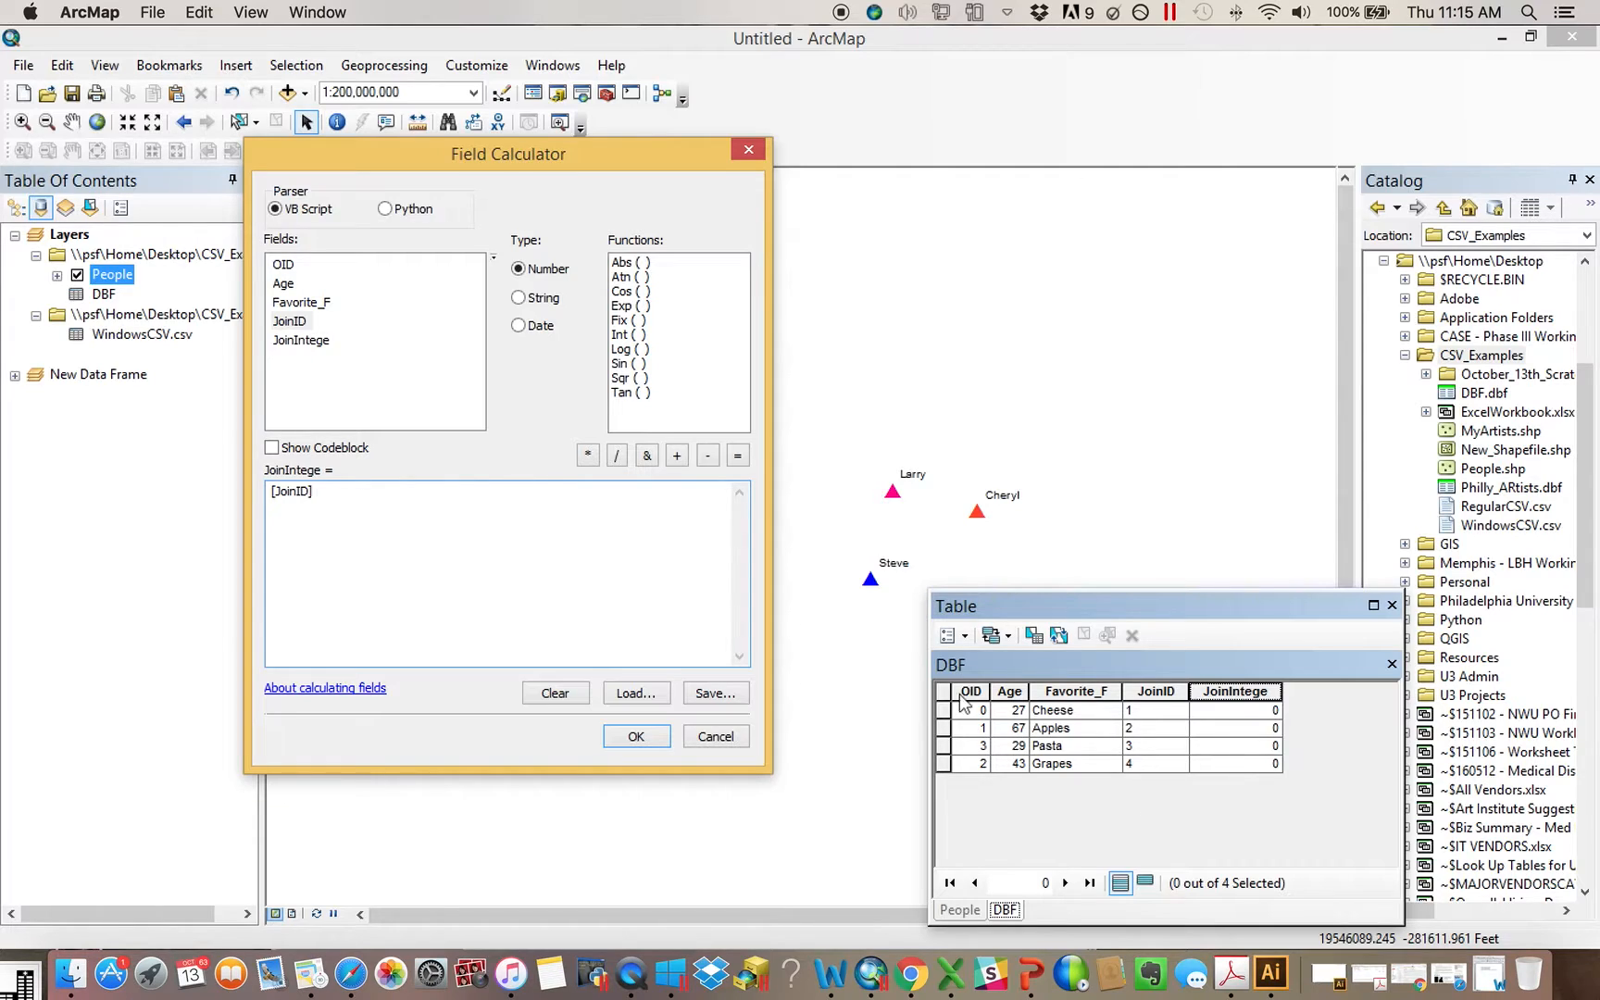
pyautogui.click(635, 740)
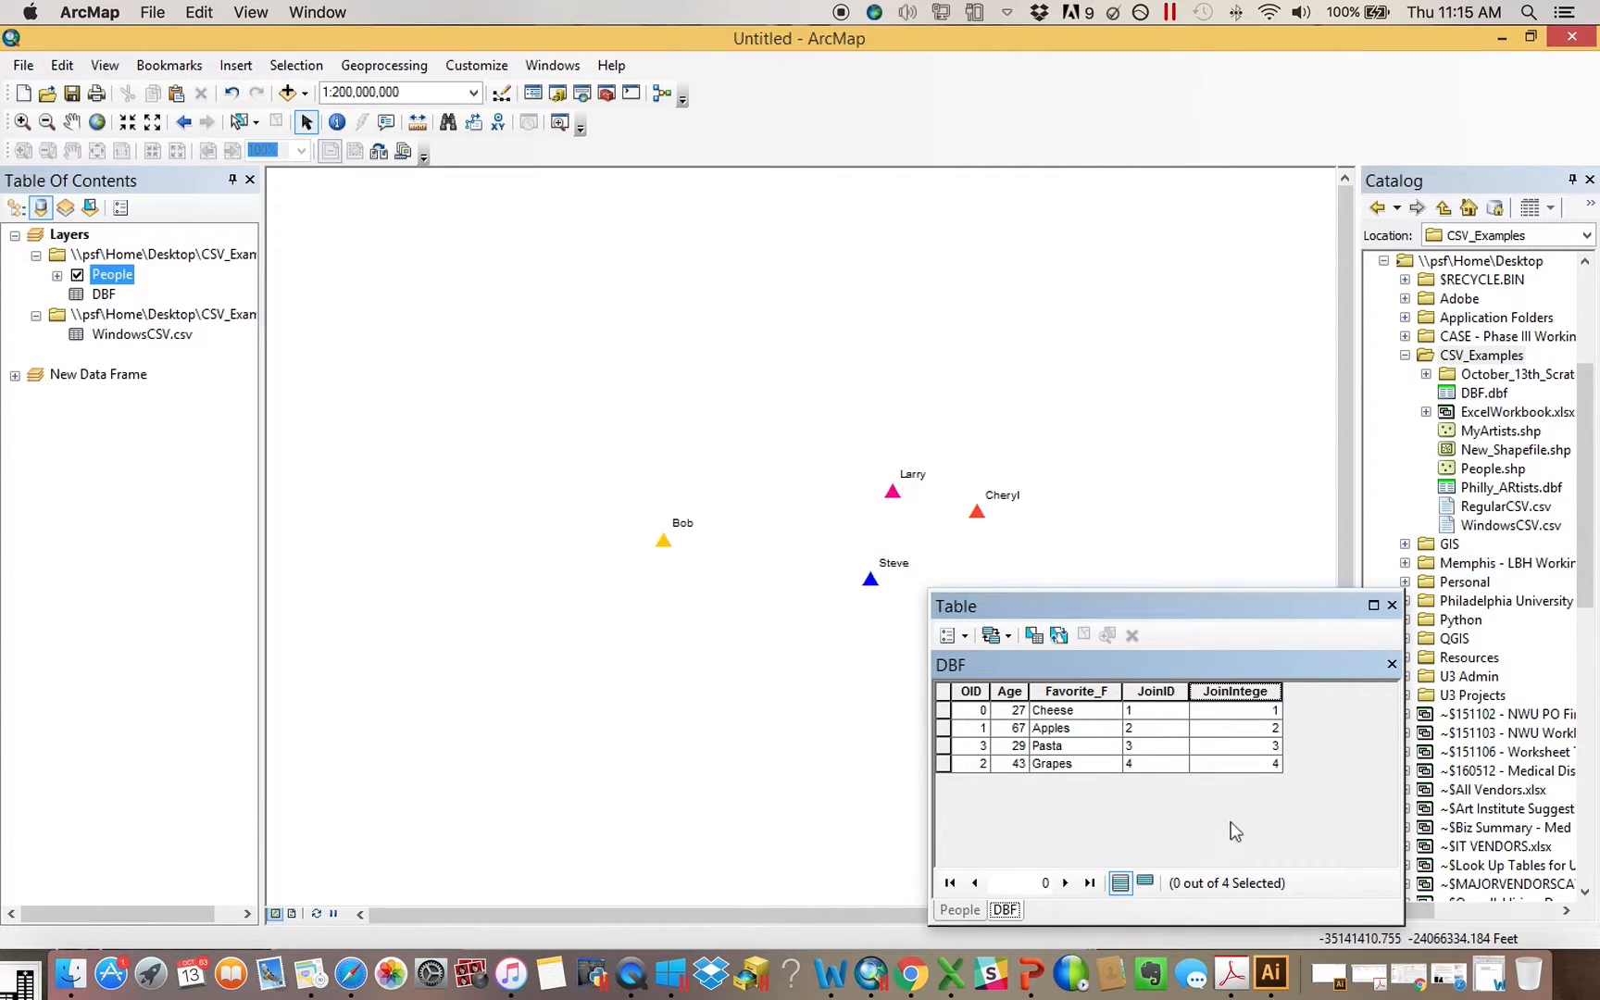
# Join the DBF table to the People layer, matching the layer's JoinID field to the table's JoinIntege field and keeping all records
pyautogui.click(1257, 691)
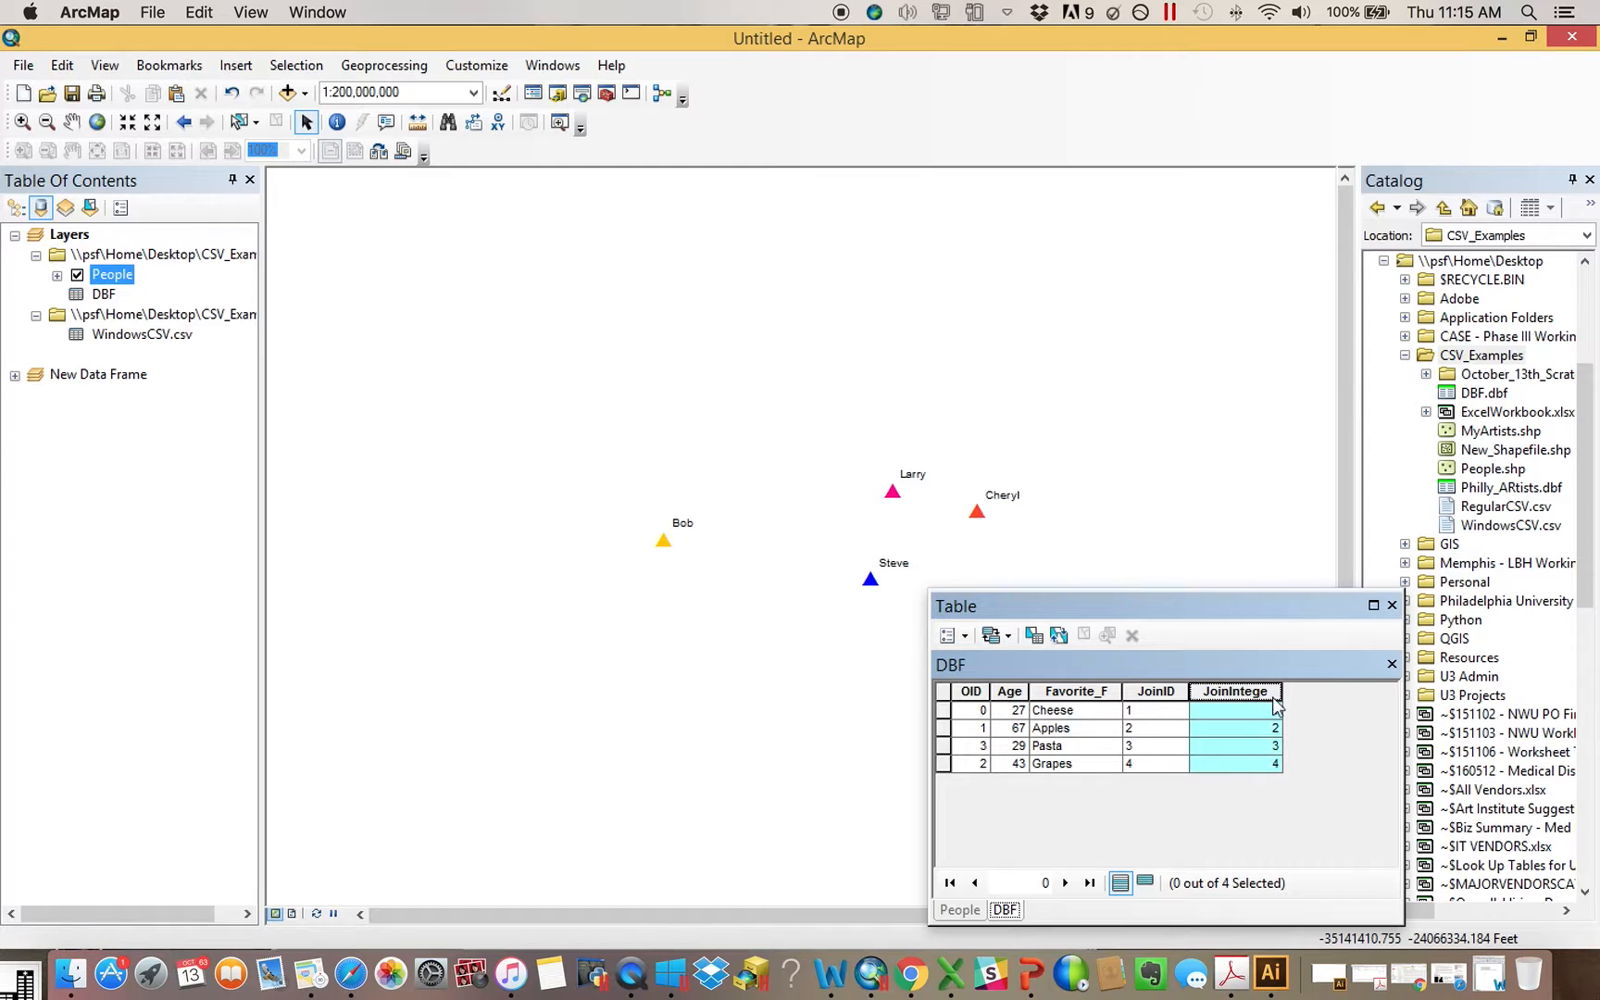
pyautogui.click(959, 910)
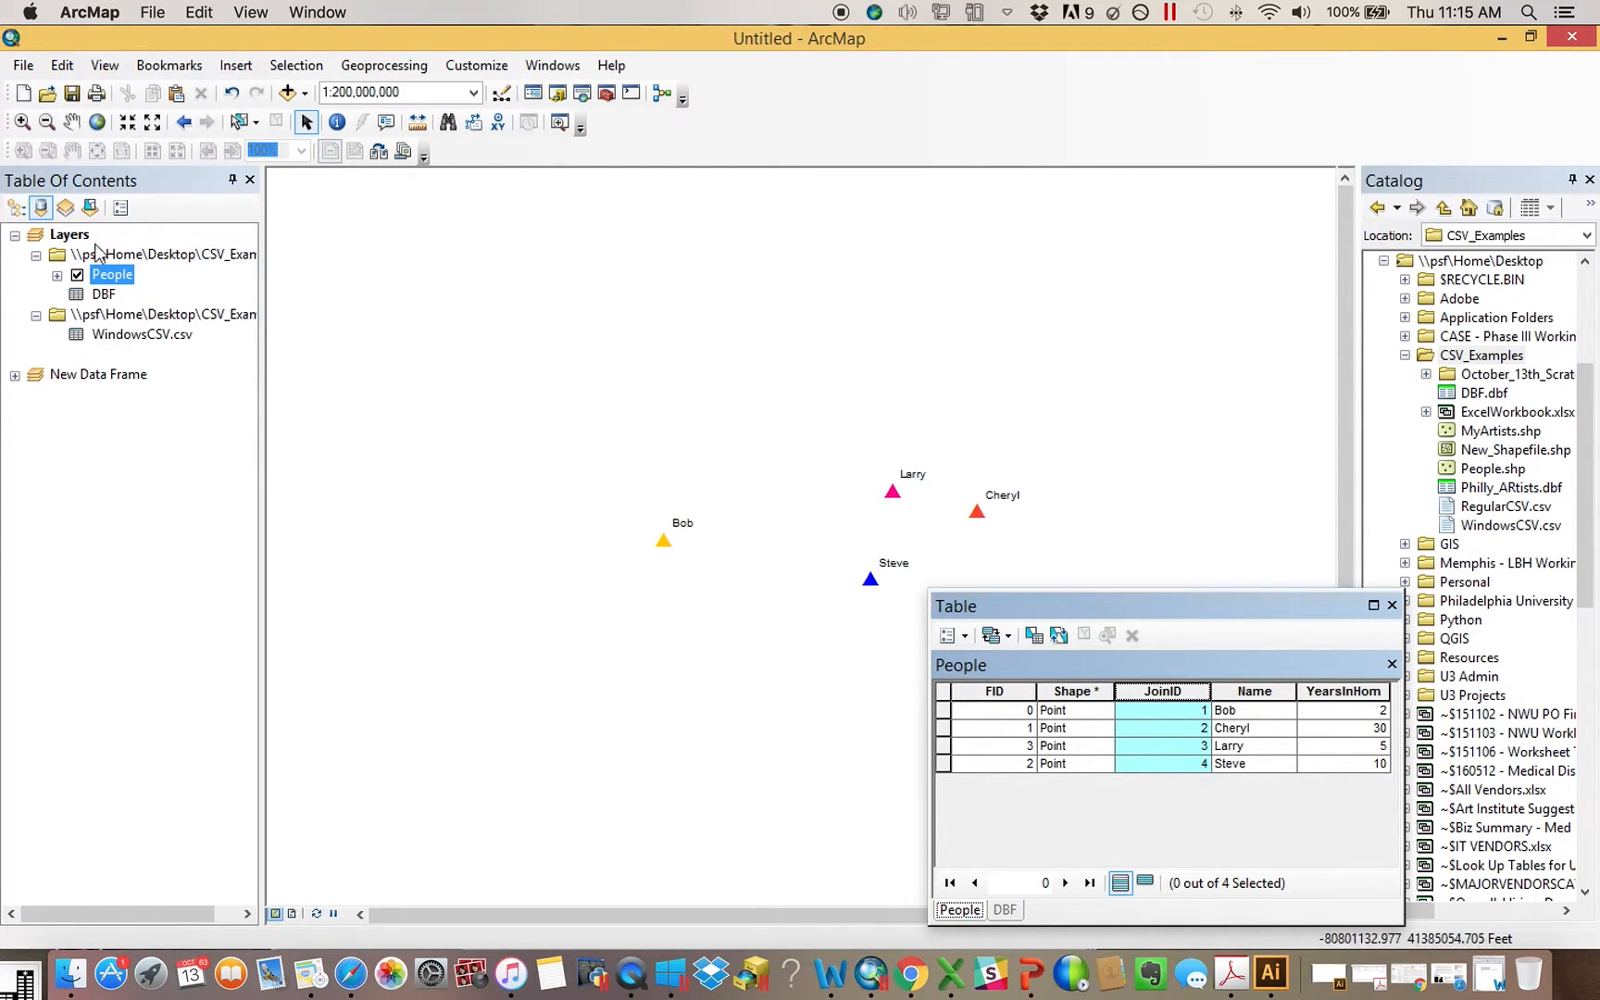
pyautogui.rightClick(120, 275)
pyautogui.moveTo(244, 362)
pyautogui.click(470, 363)
pyautogui.click(757, 411)
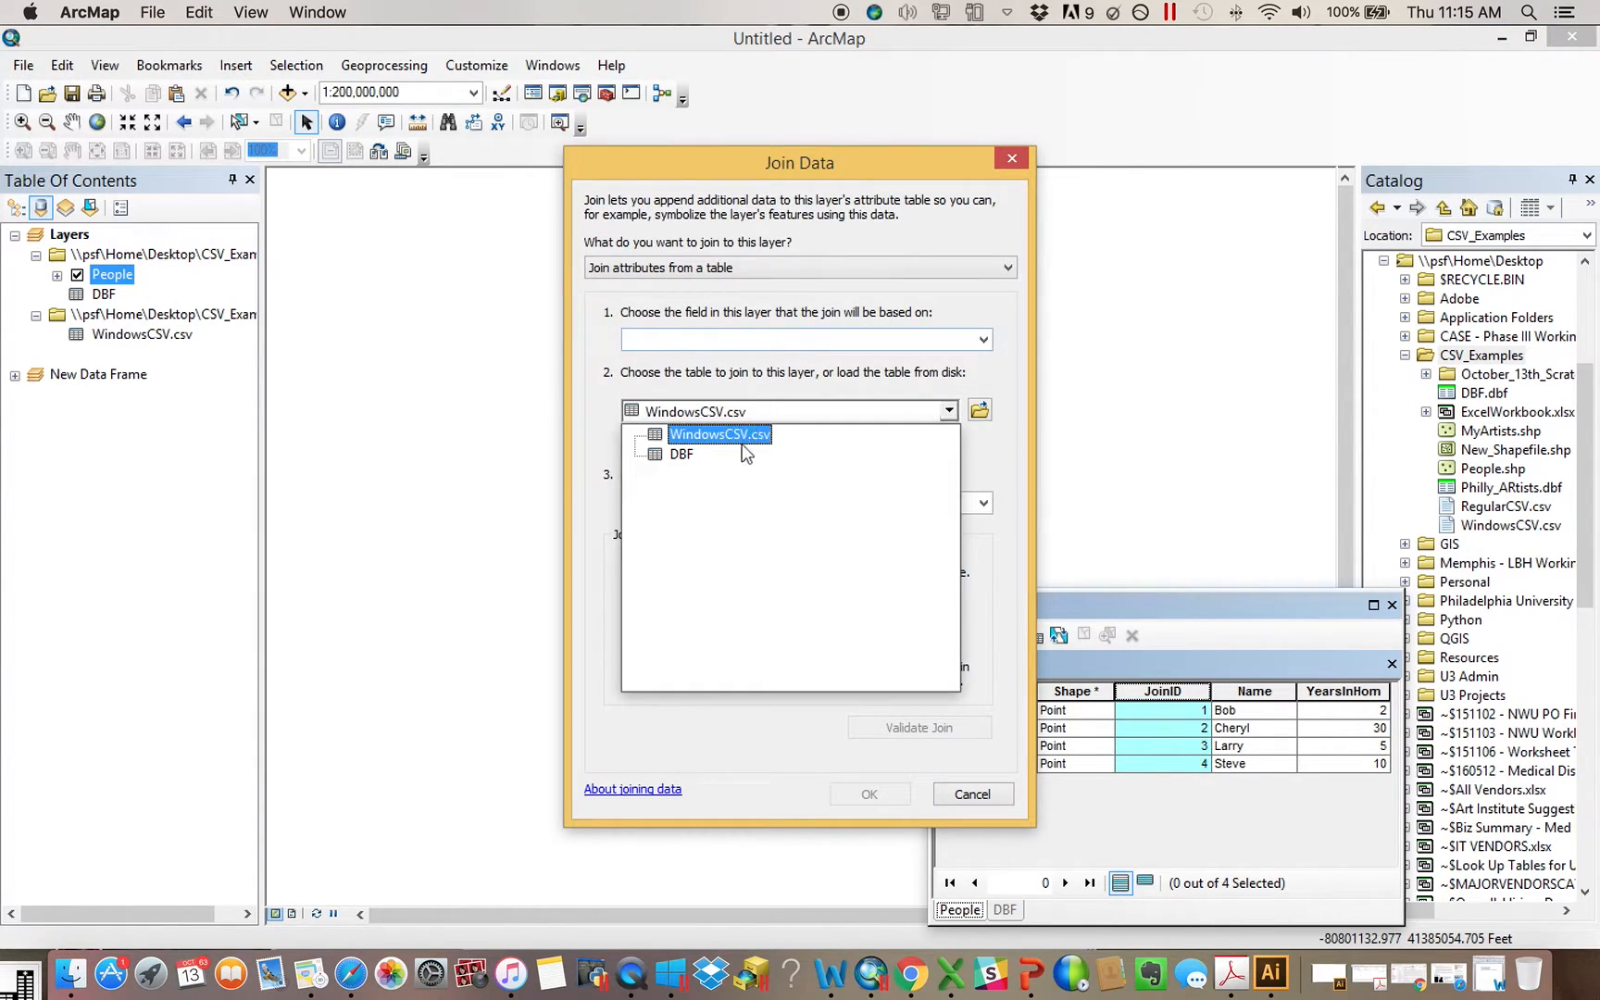
pyautogui.click(722, 445)
pyautogui.click(718, 340)
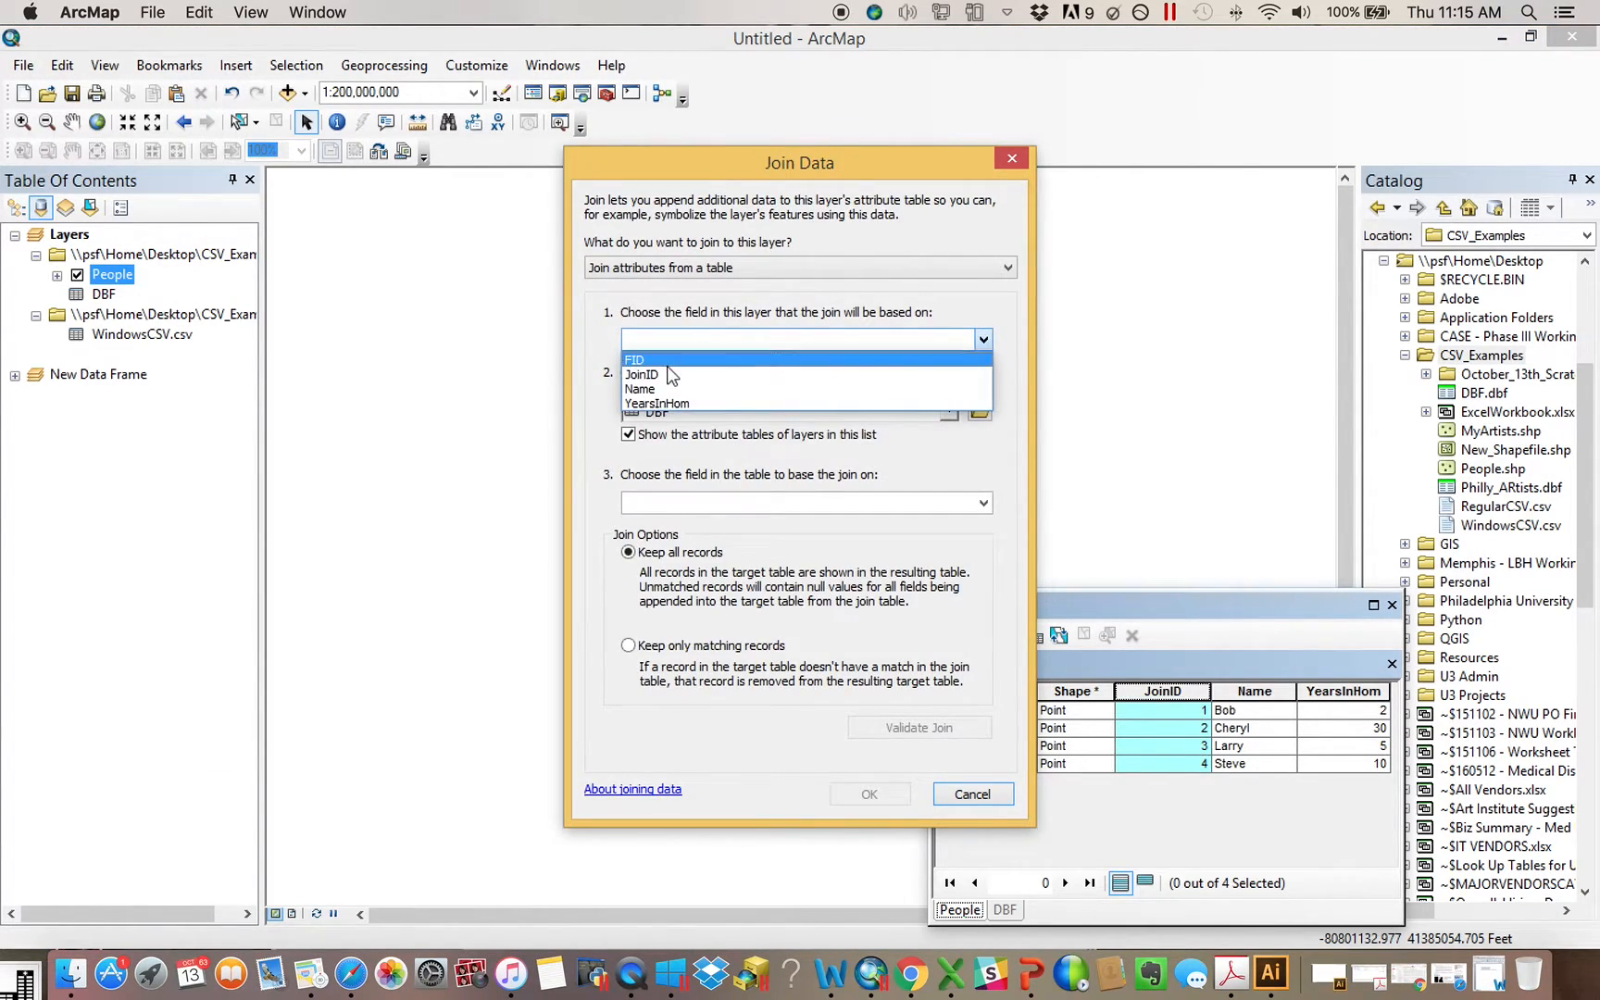
pyautogui.click(667, 372)
pyautogui.click(683, 500)
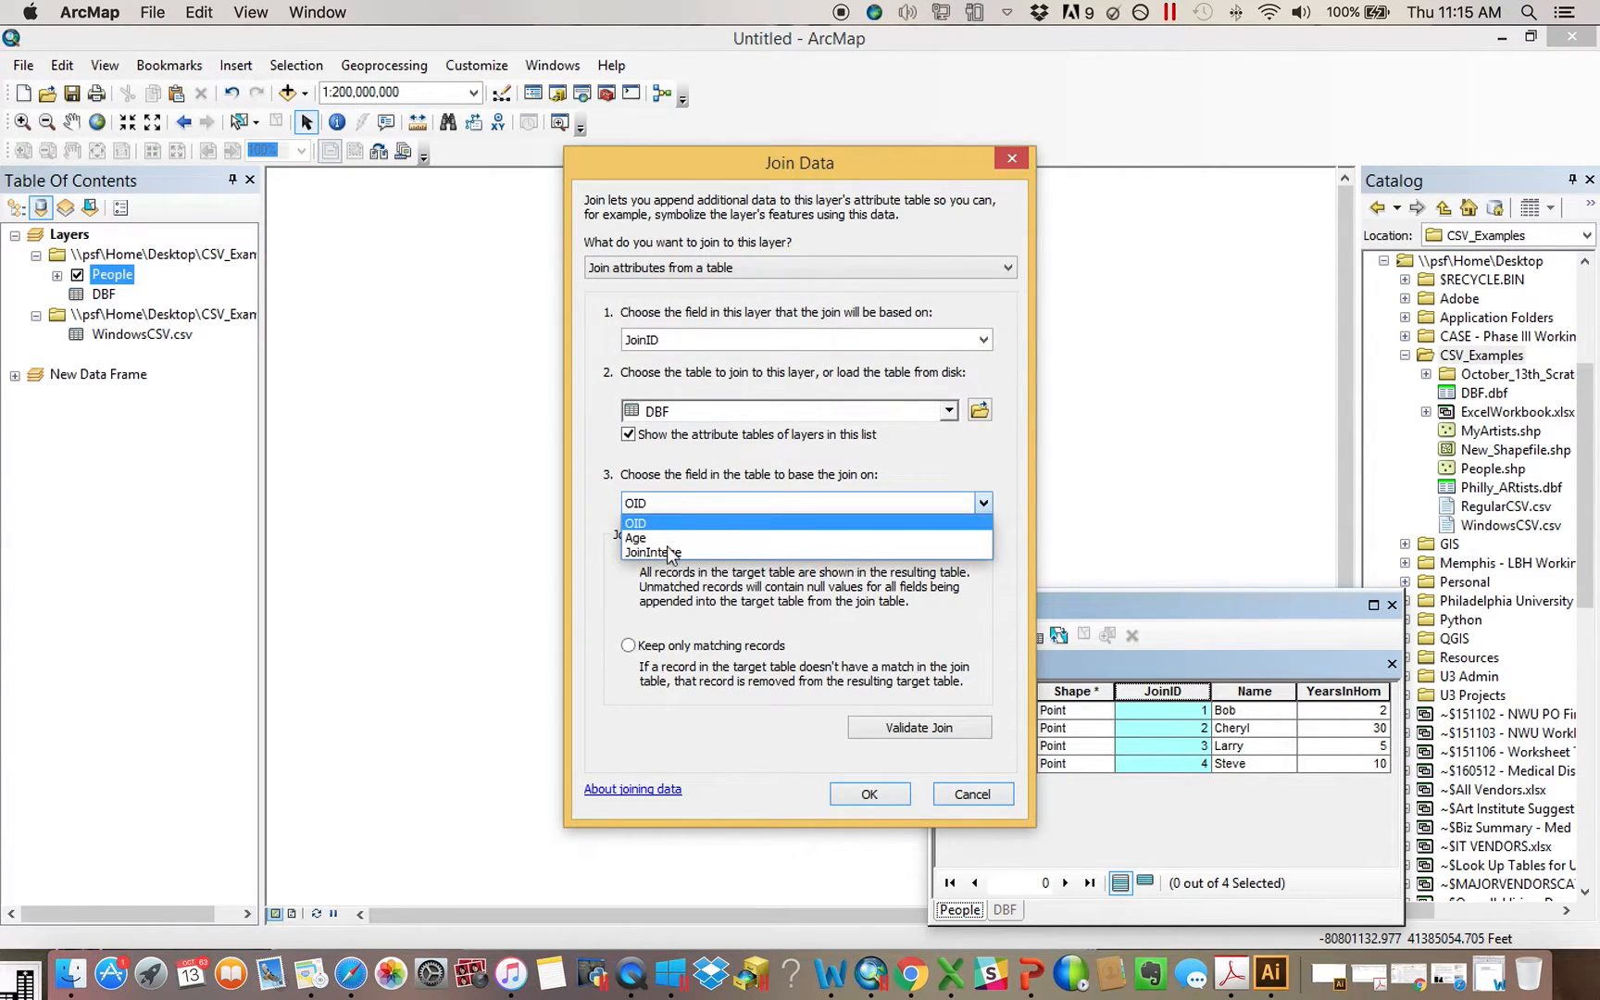
pyautogui.click(673, 555)
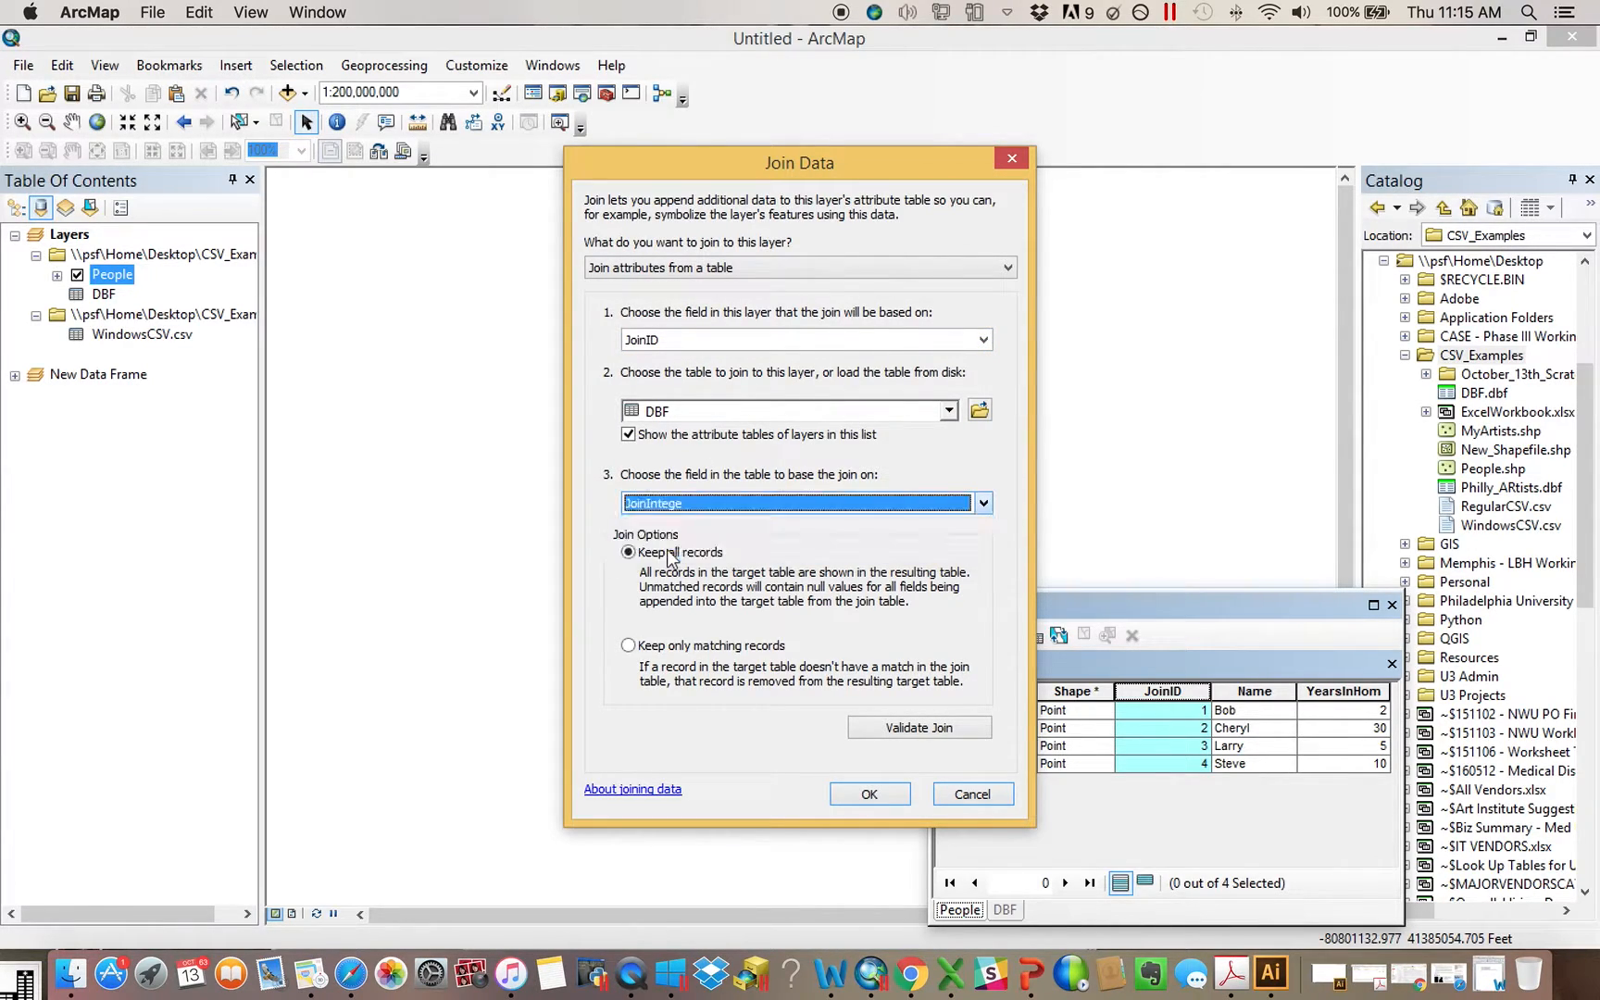
pyautogui.click(870, 794)
pyautogui.click(708, 518)
# Examine the joined DBF fields in the People attribute table through to JoinIntege, and close the table window
pyautogui.rightClick(111, 276)
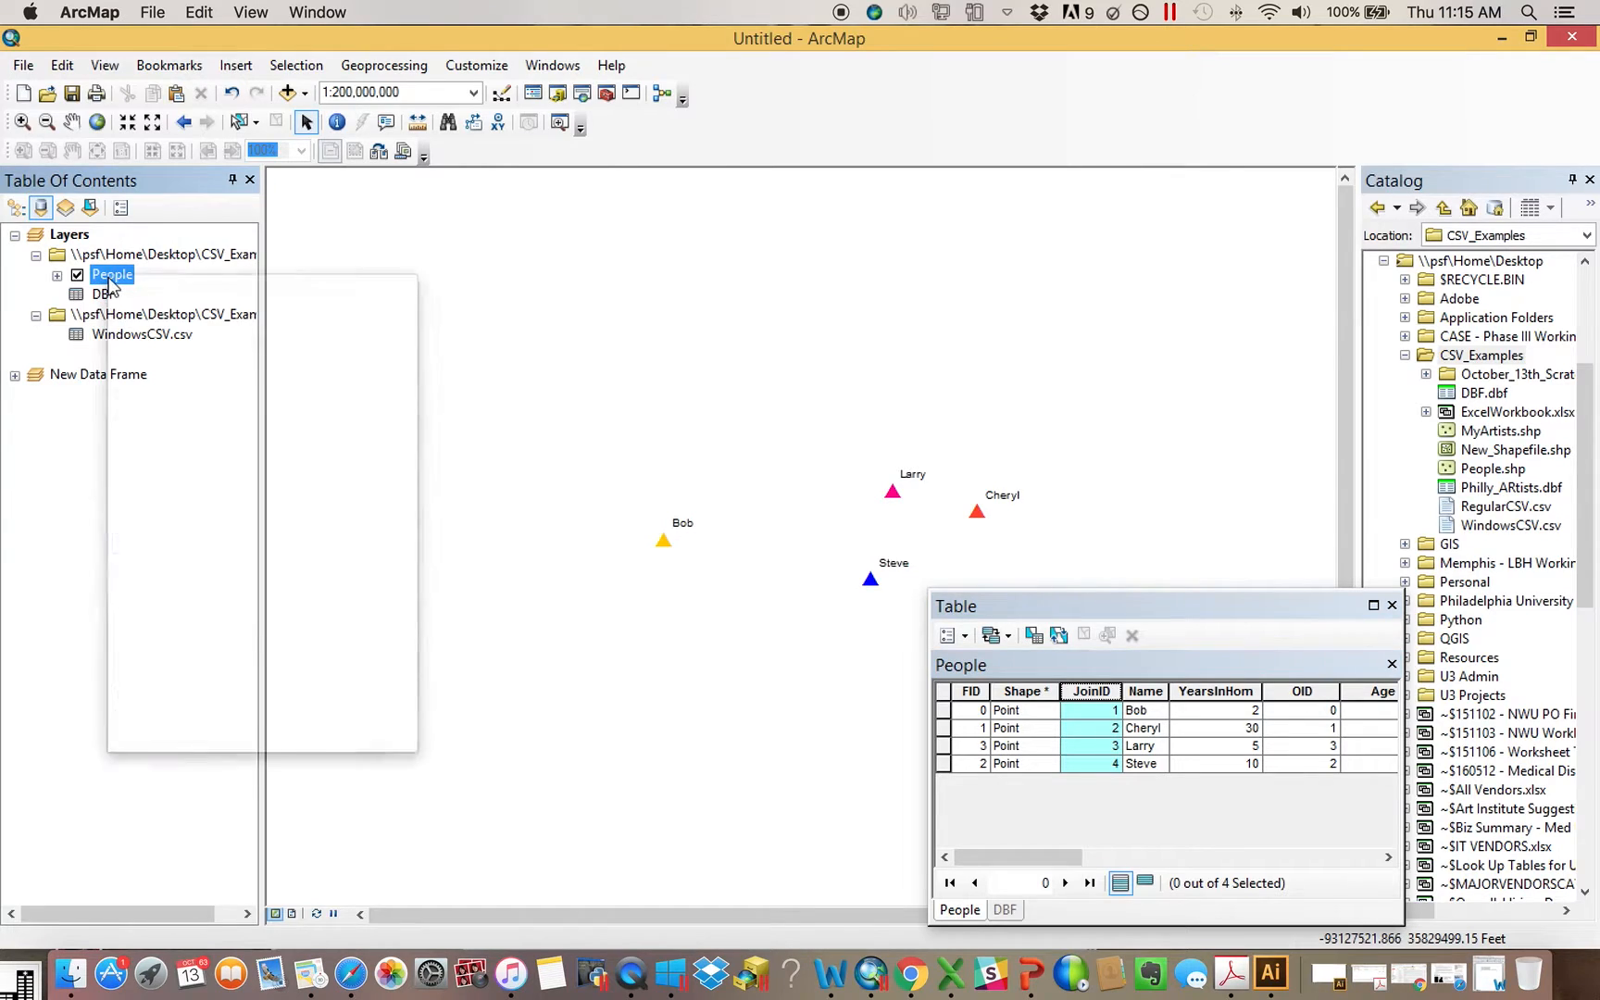
pyautogui.click(186, 341)
pyautogui.moveTo(1071, 858); pyautogui.dragTo(1308, 863)
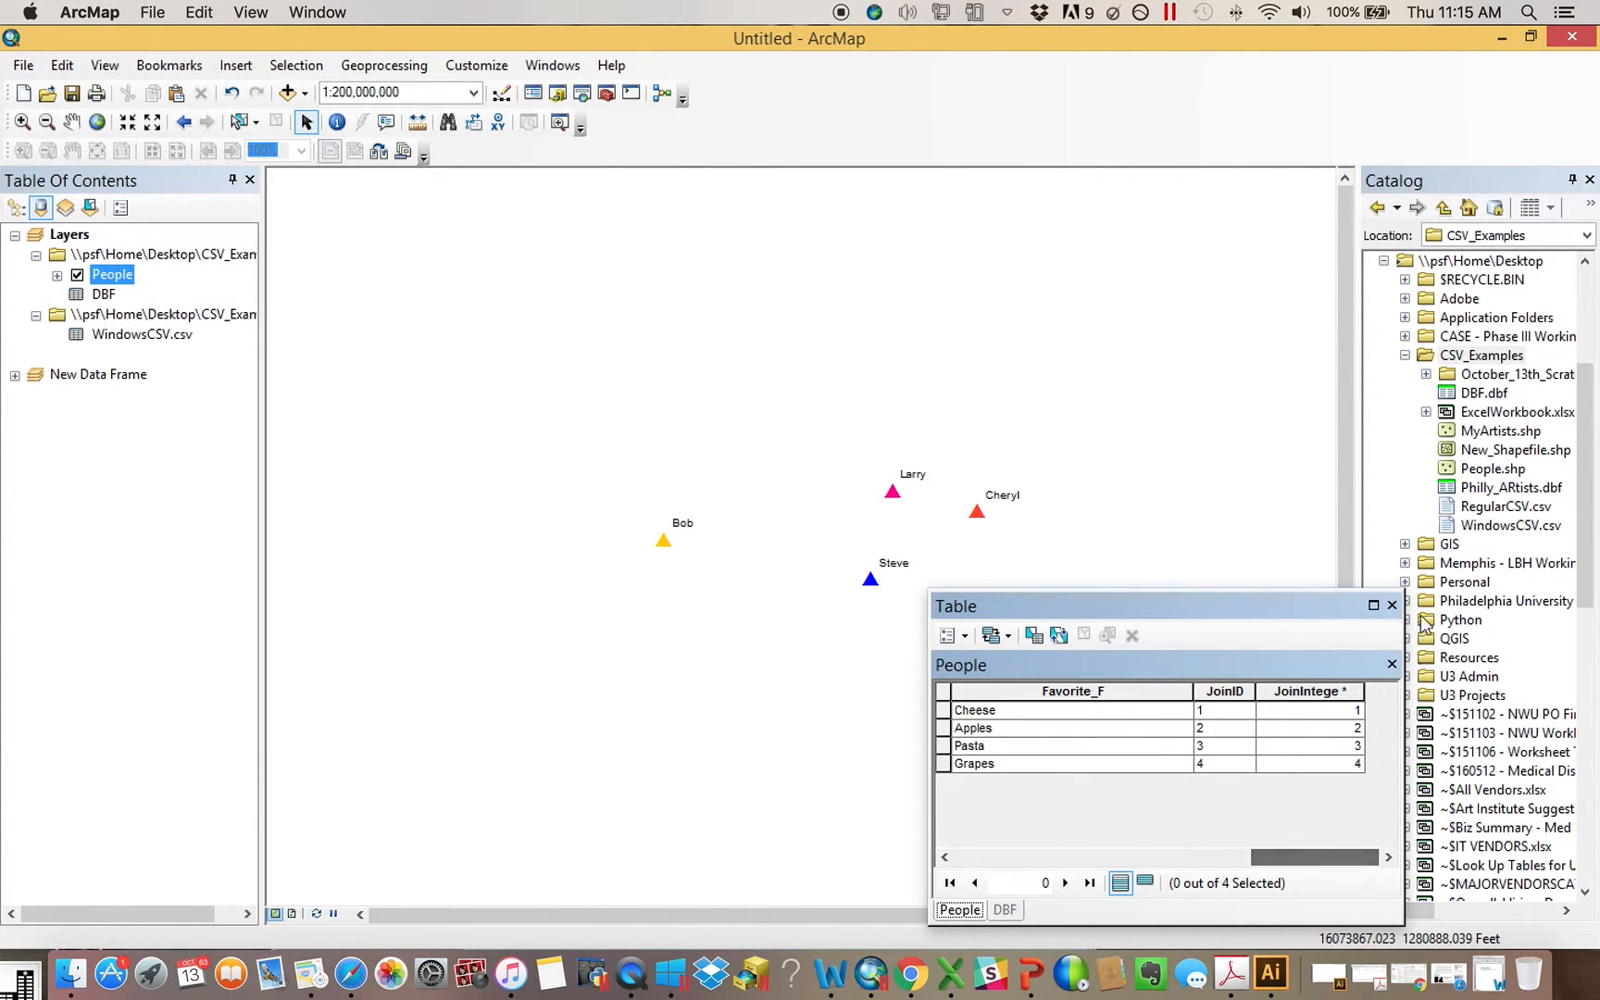
pyautogui.click(1391, 604)
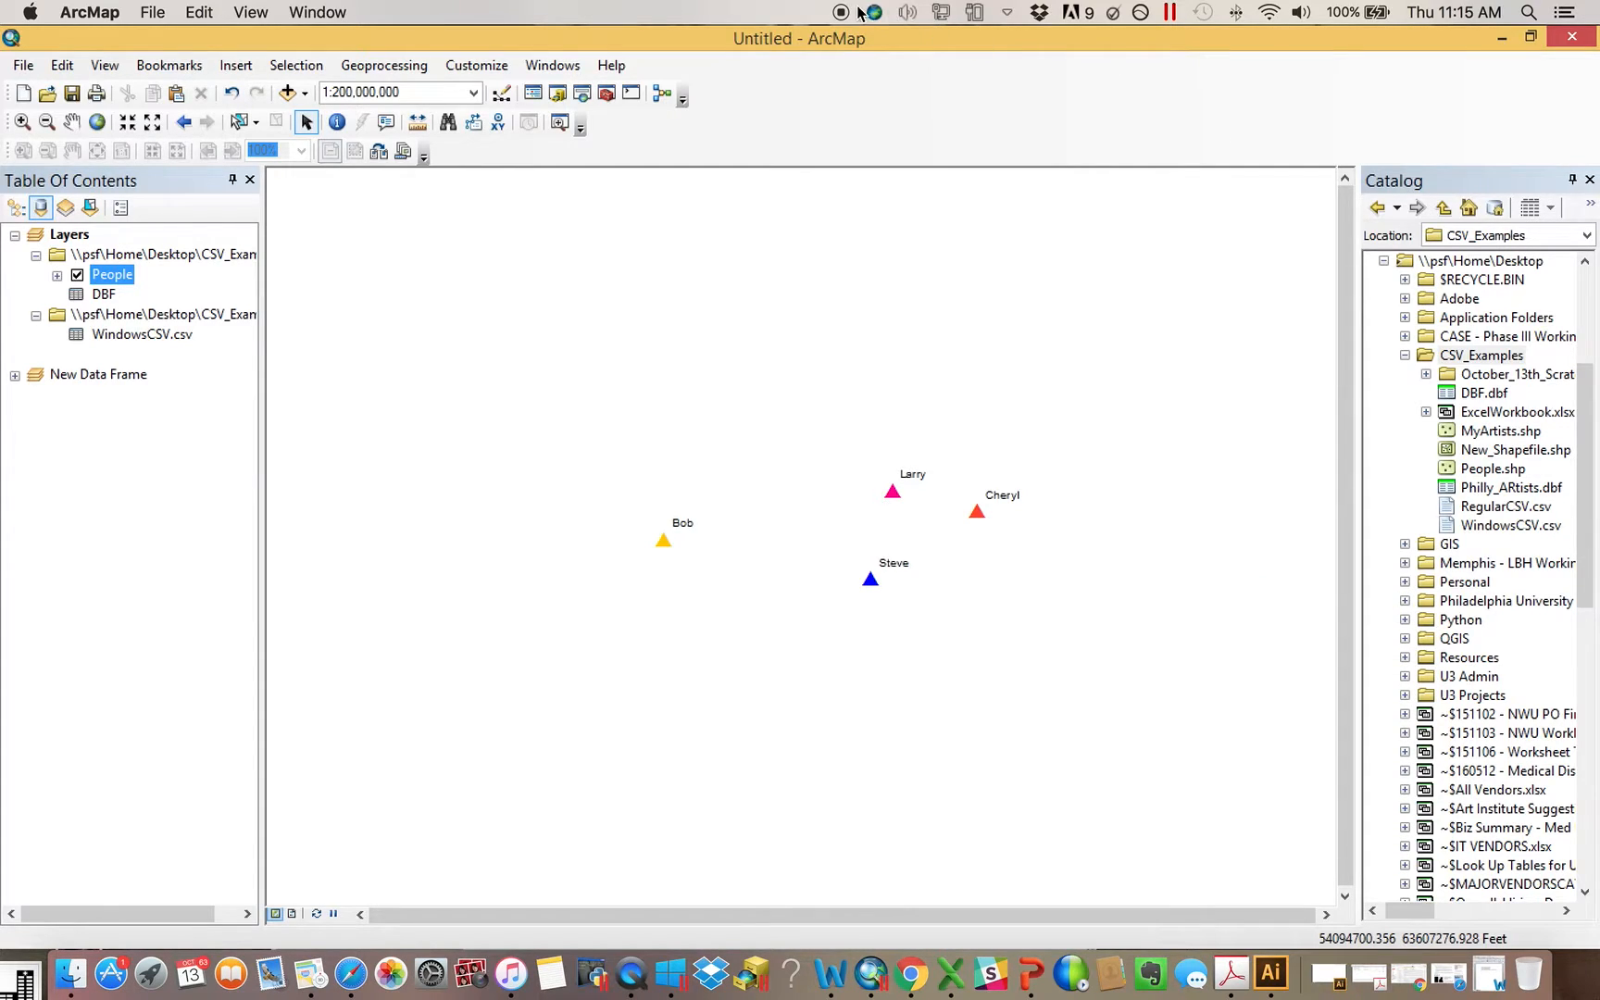
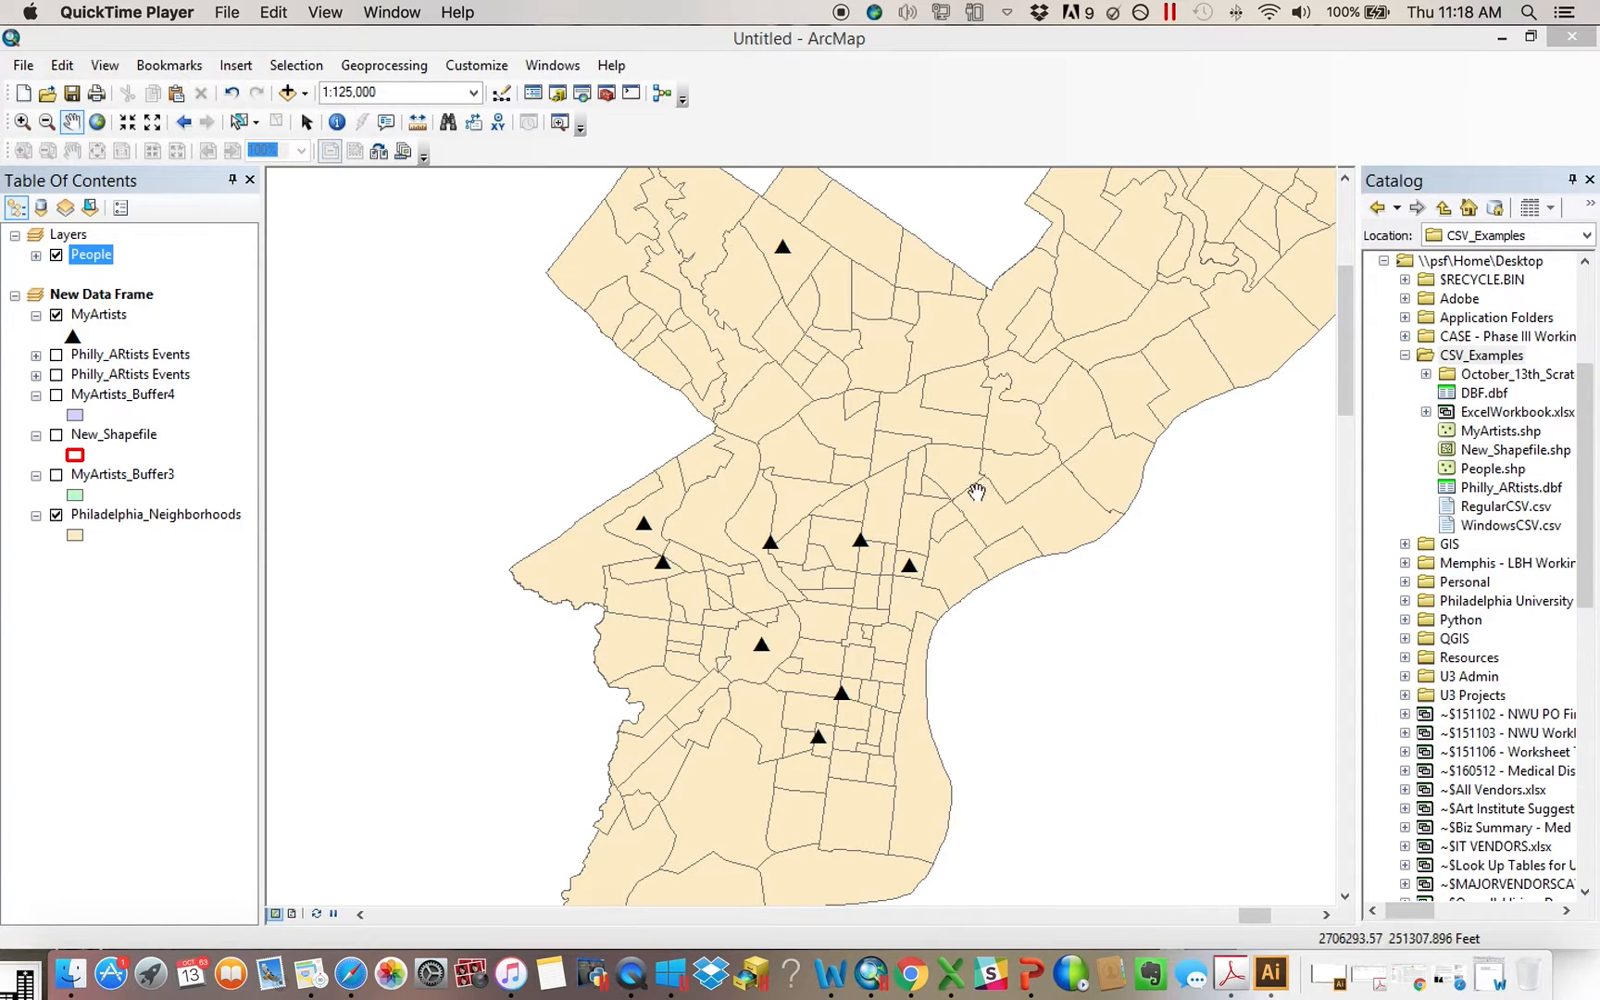
pyautogui.click(607, 93)
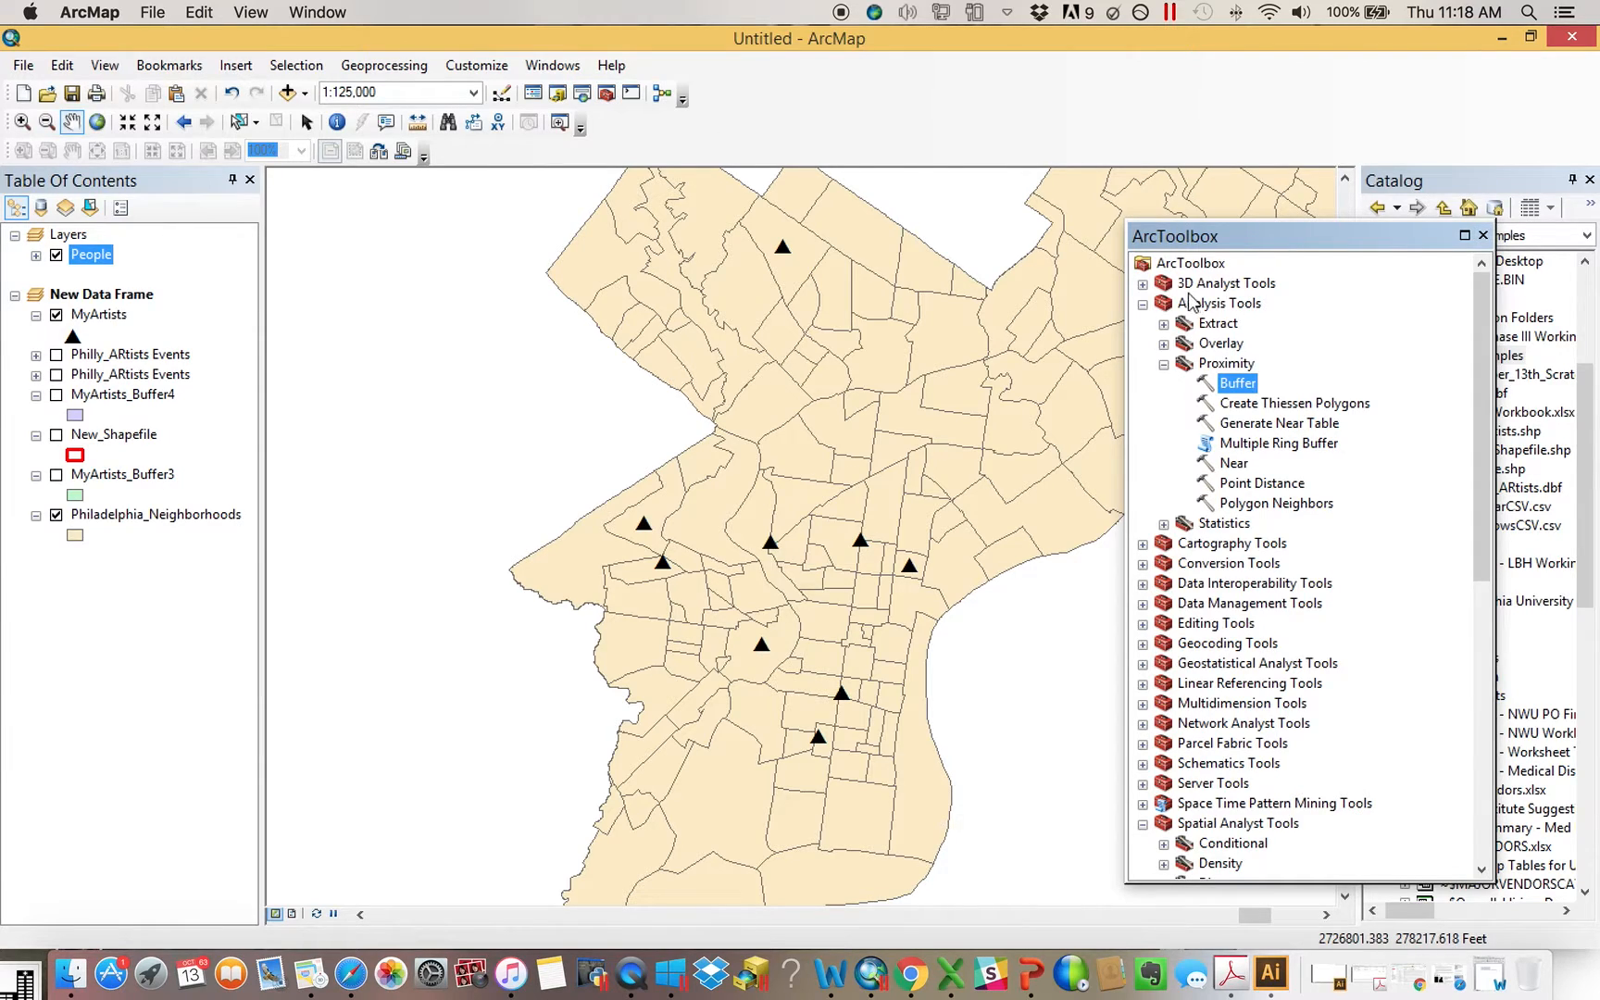
pyautogui.click(1482, 235)
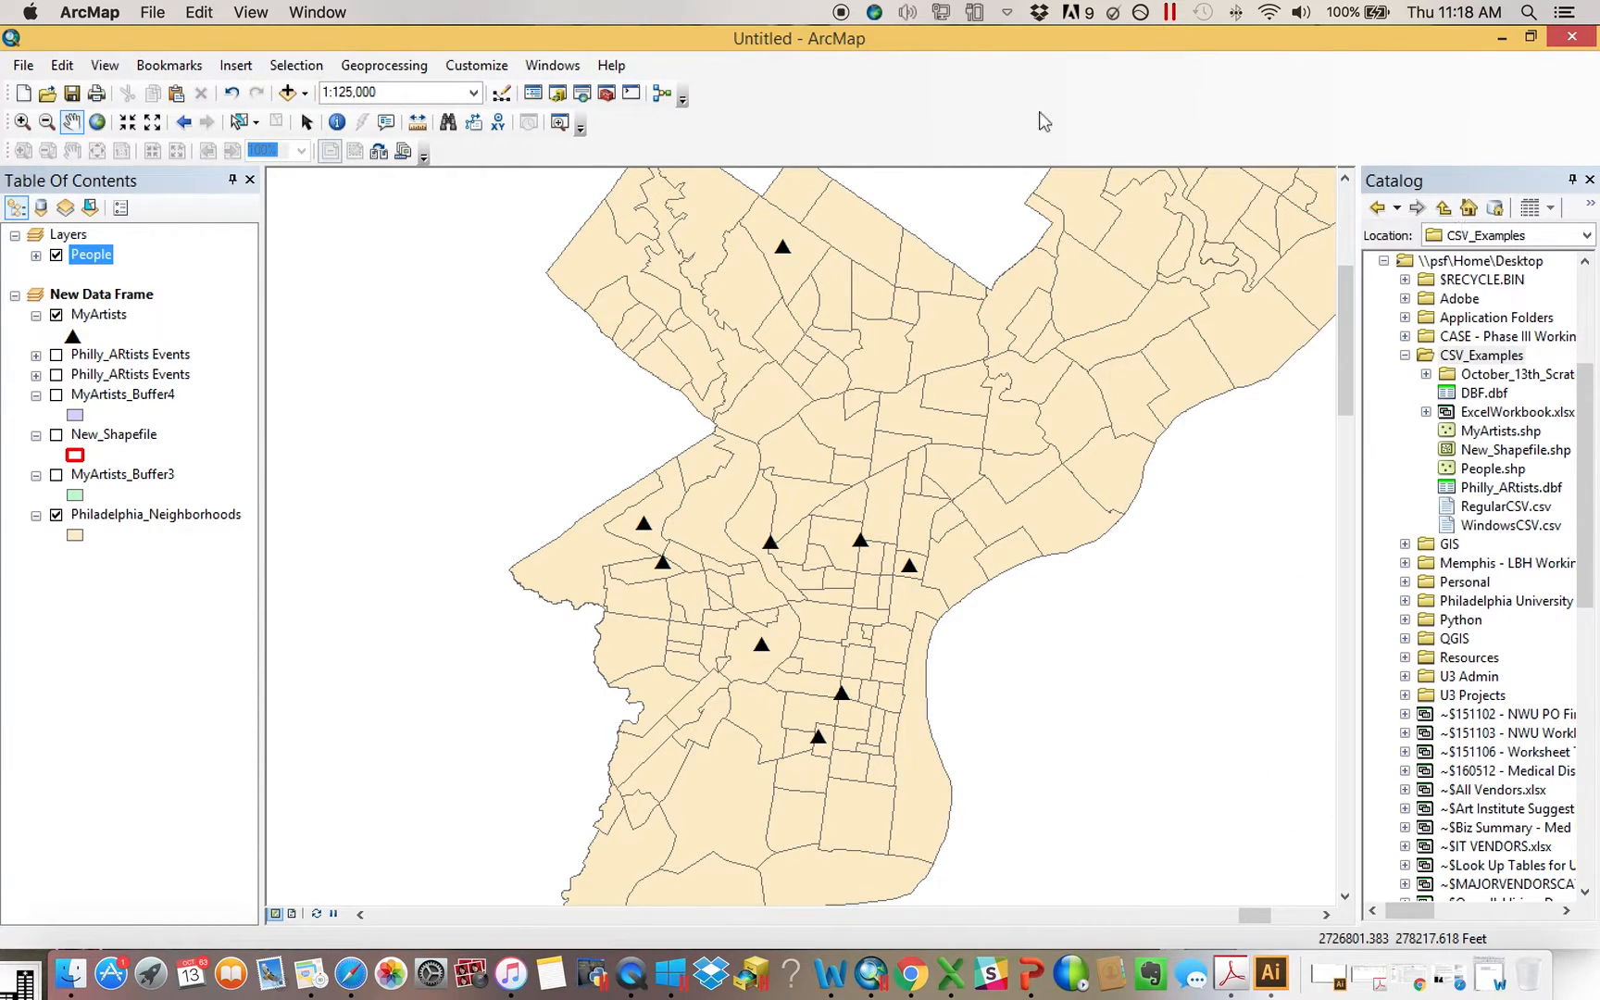
pyautogui.click(488, 74)
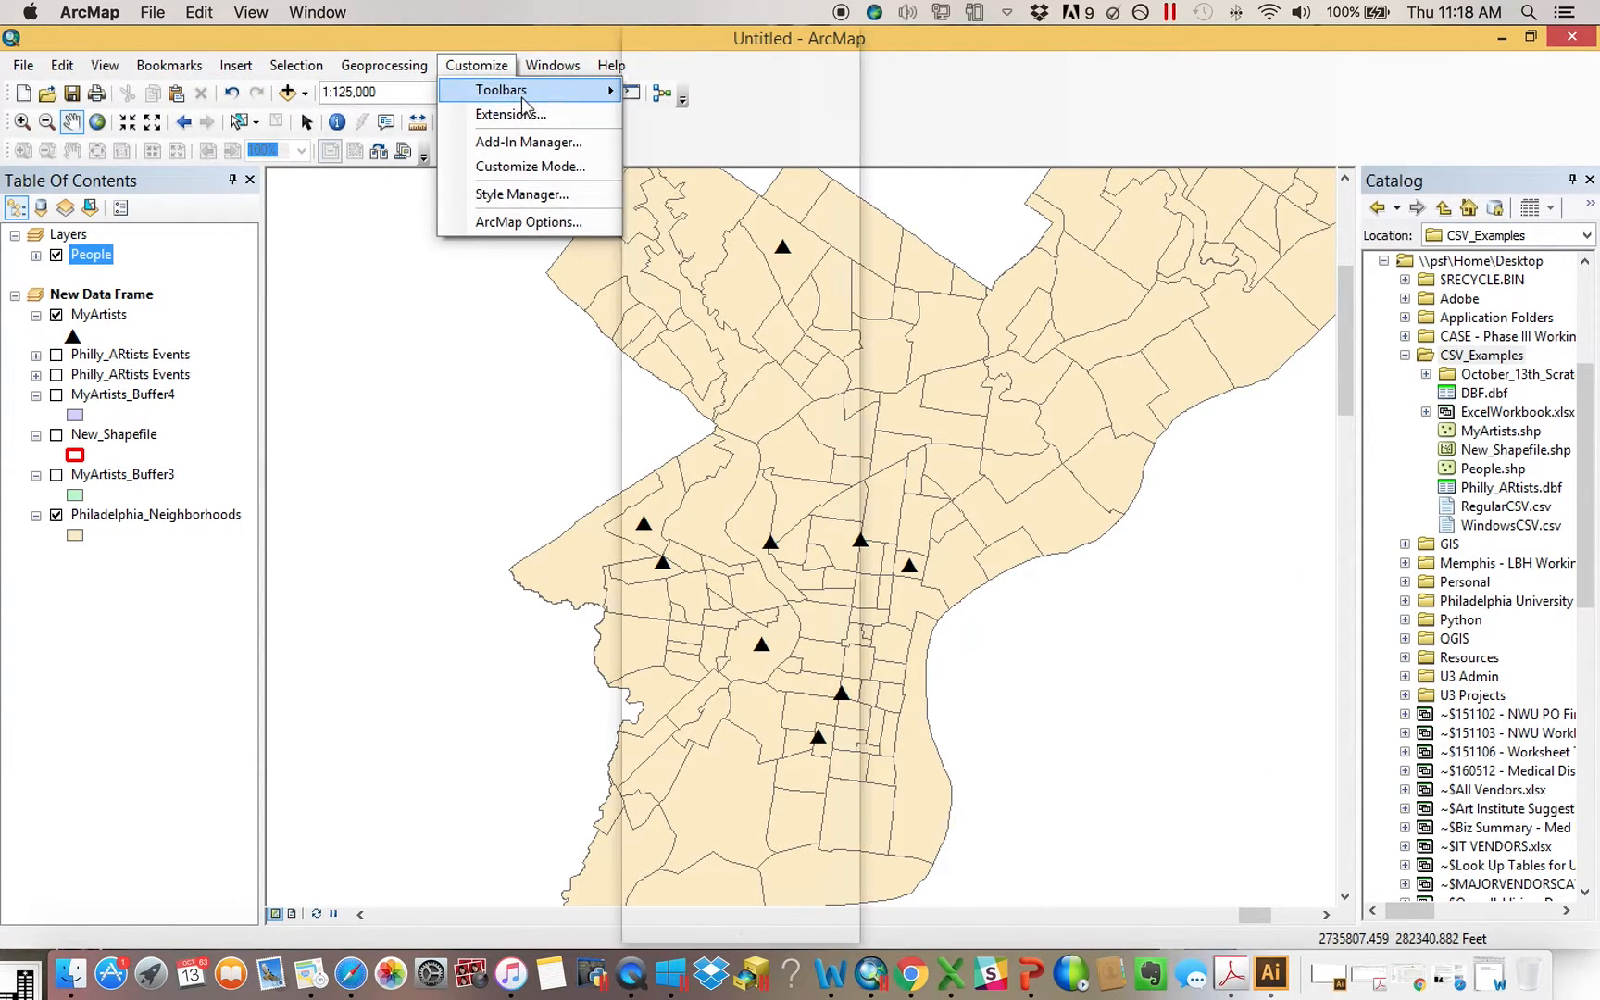
pyautogui.moveTo(522, 98)
pyautogui.click(977, 137)
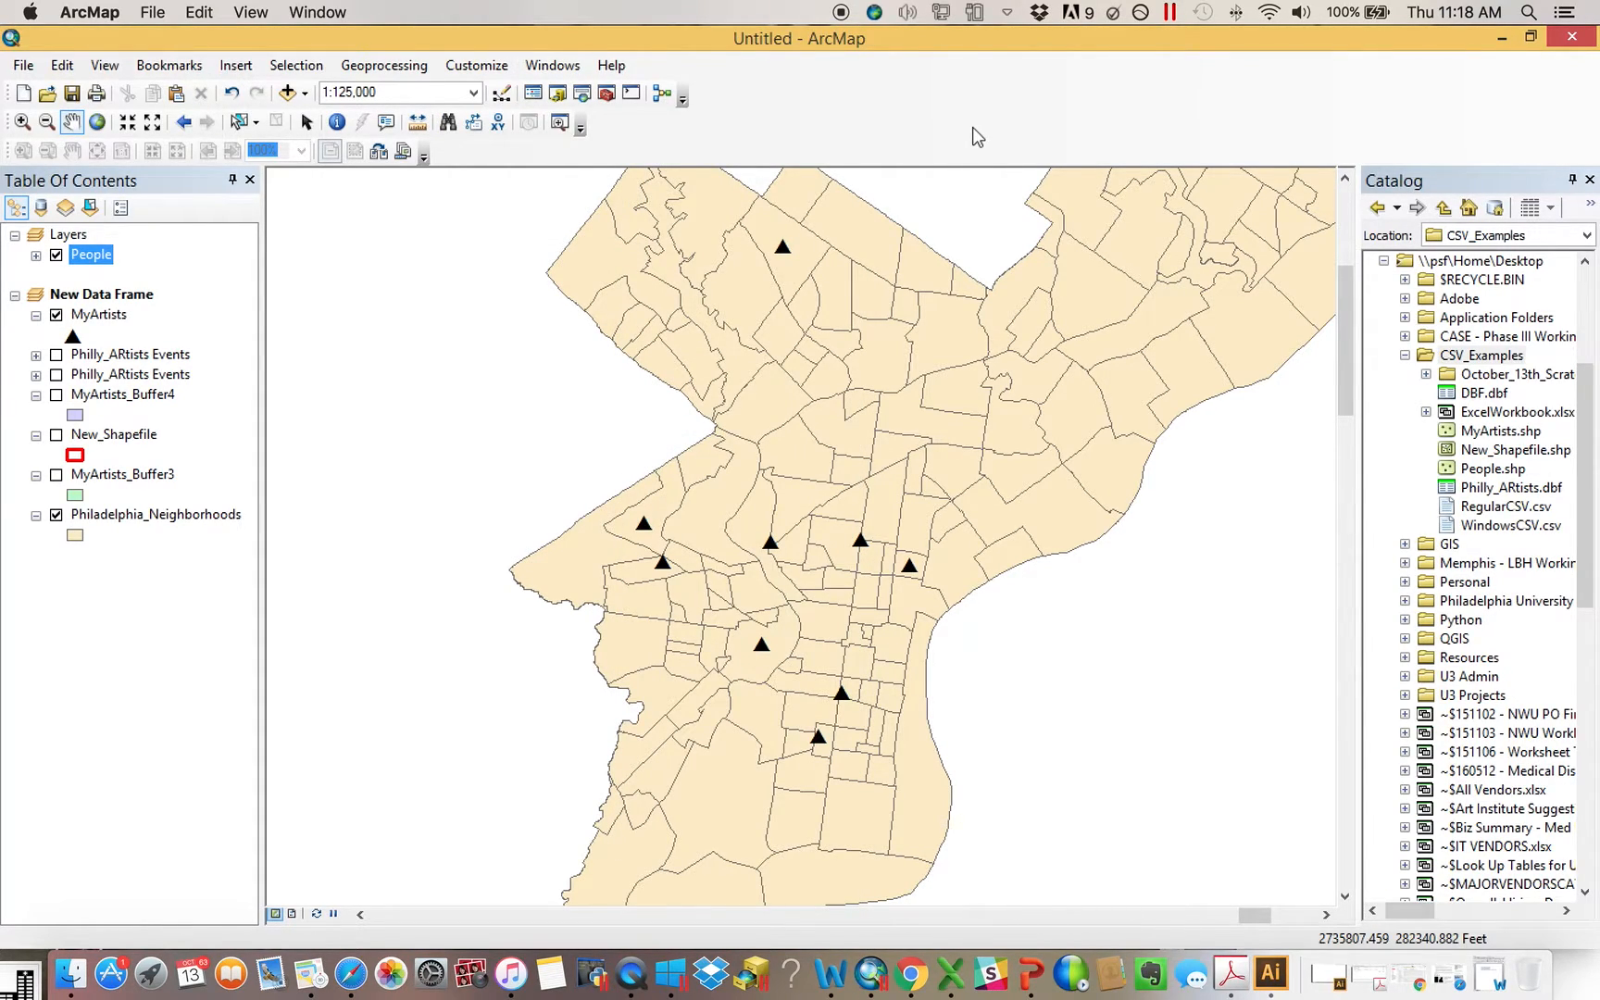
# Review the New Data Frame's properties, from coordinate system and general settings to illumination and size and position, and close them unchanged
pyautogui.rightClick(138, 296)
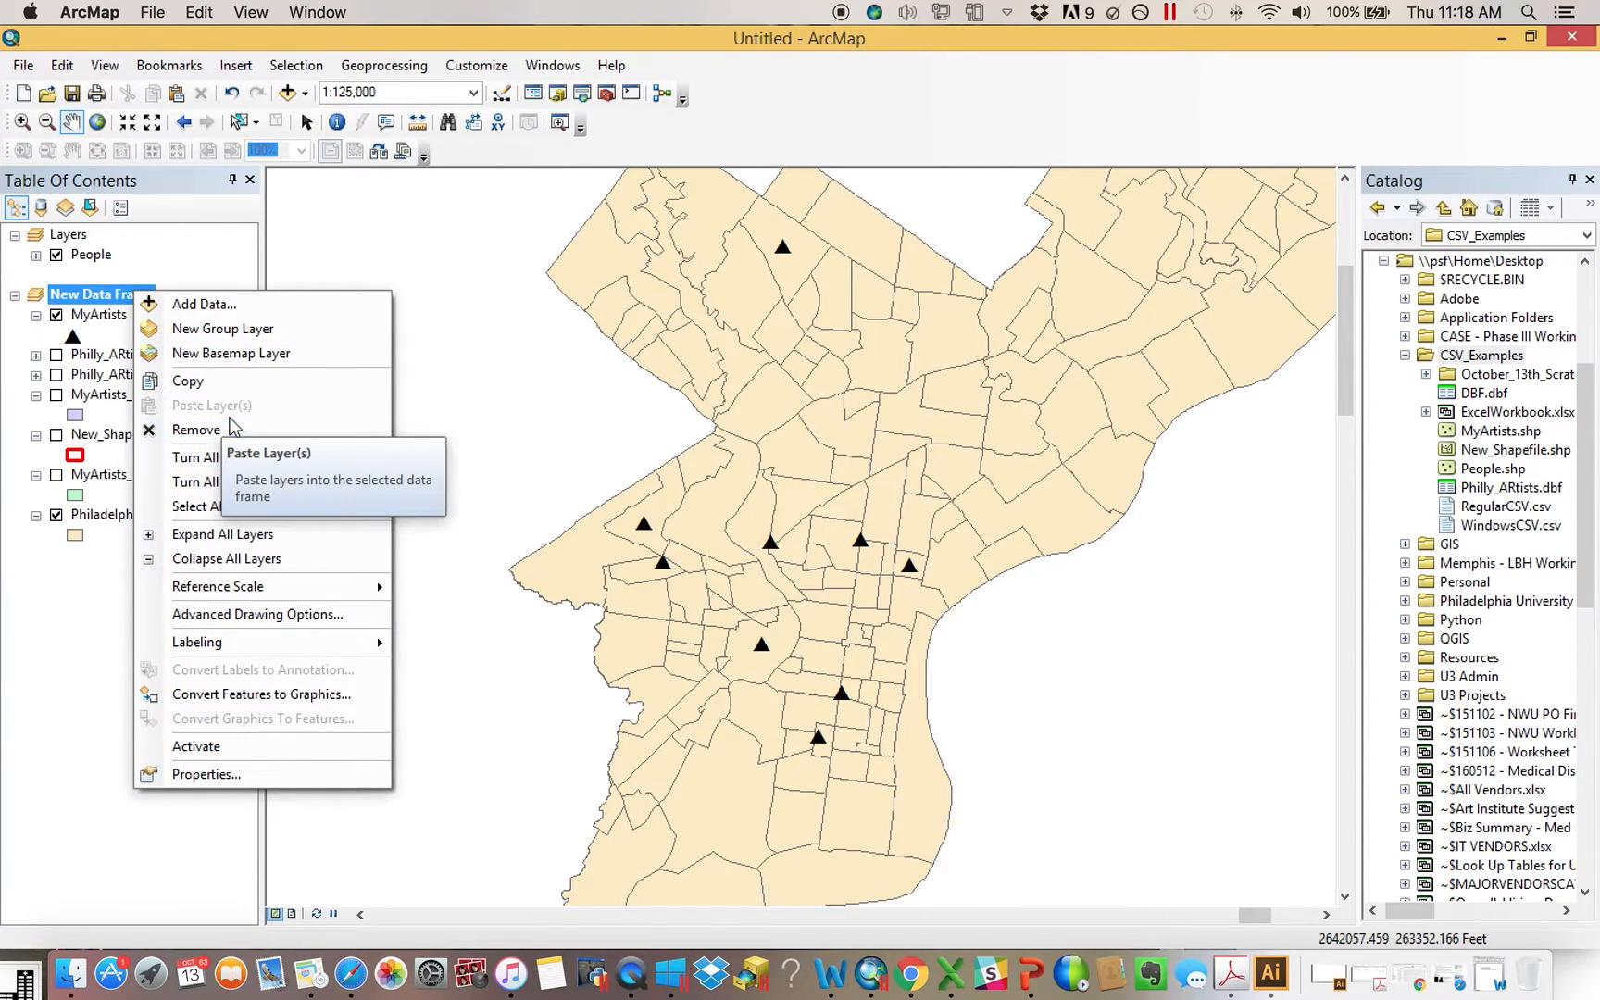
pyautogui.click(245, 773)
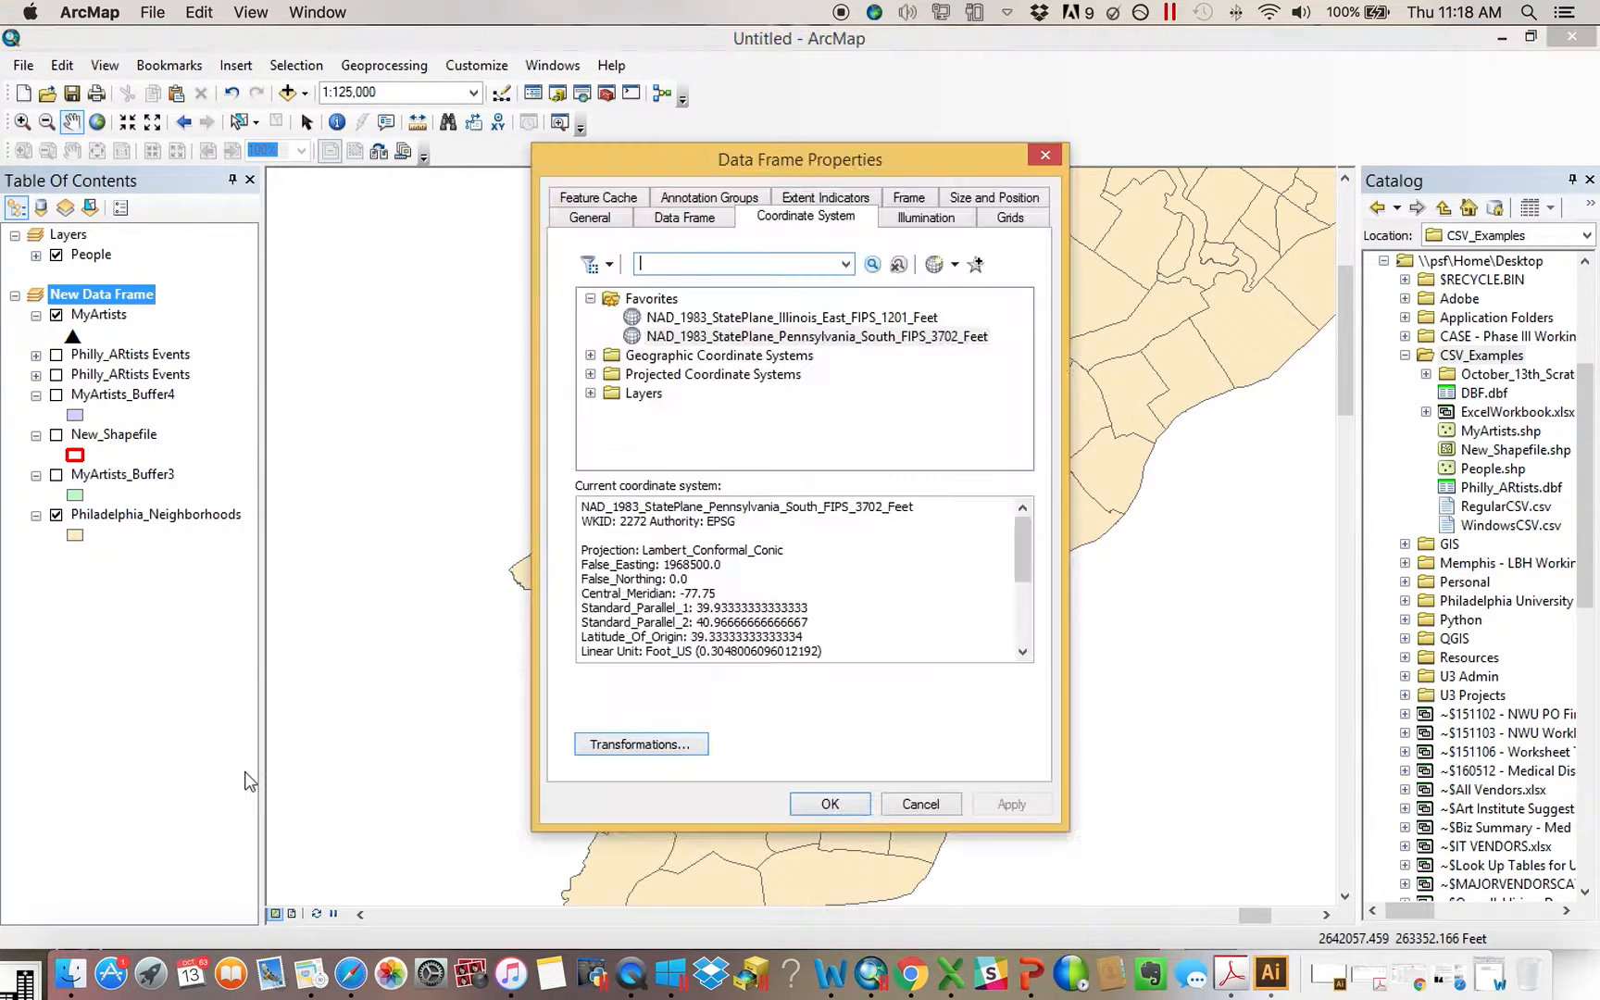
pyautogui.click(685, 218)
pyautogui.click(606, 215)
pyautogui.click(602, 197)
pyautogui.click(686, 197)
pyautogui.click(825, 197)
pyautogui.click(943, 217)
pyautogui.click(925, 197)
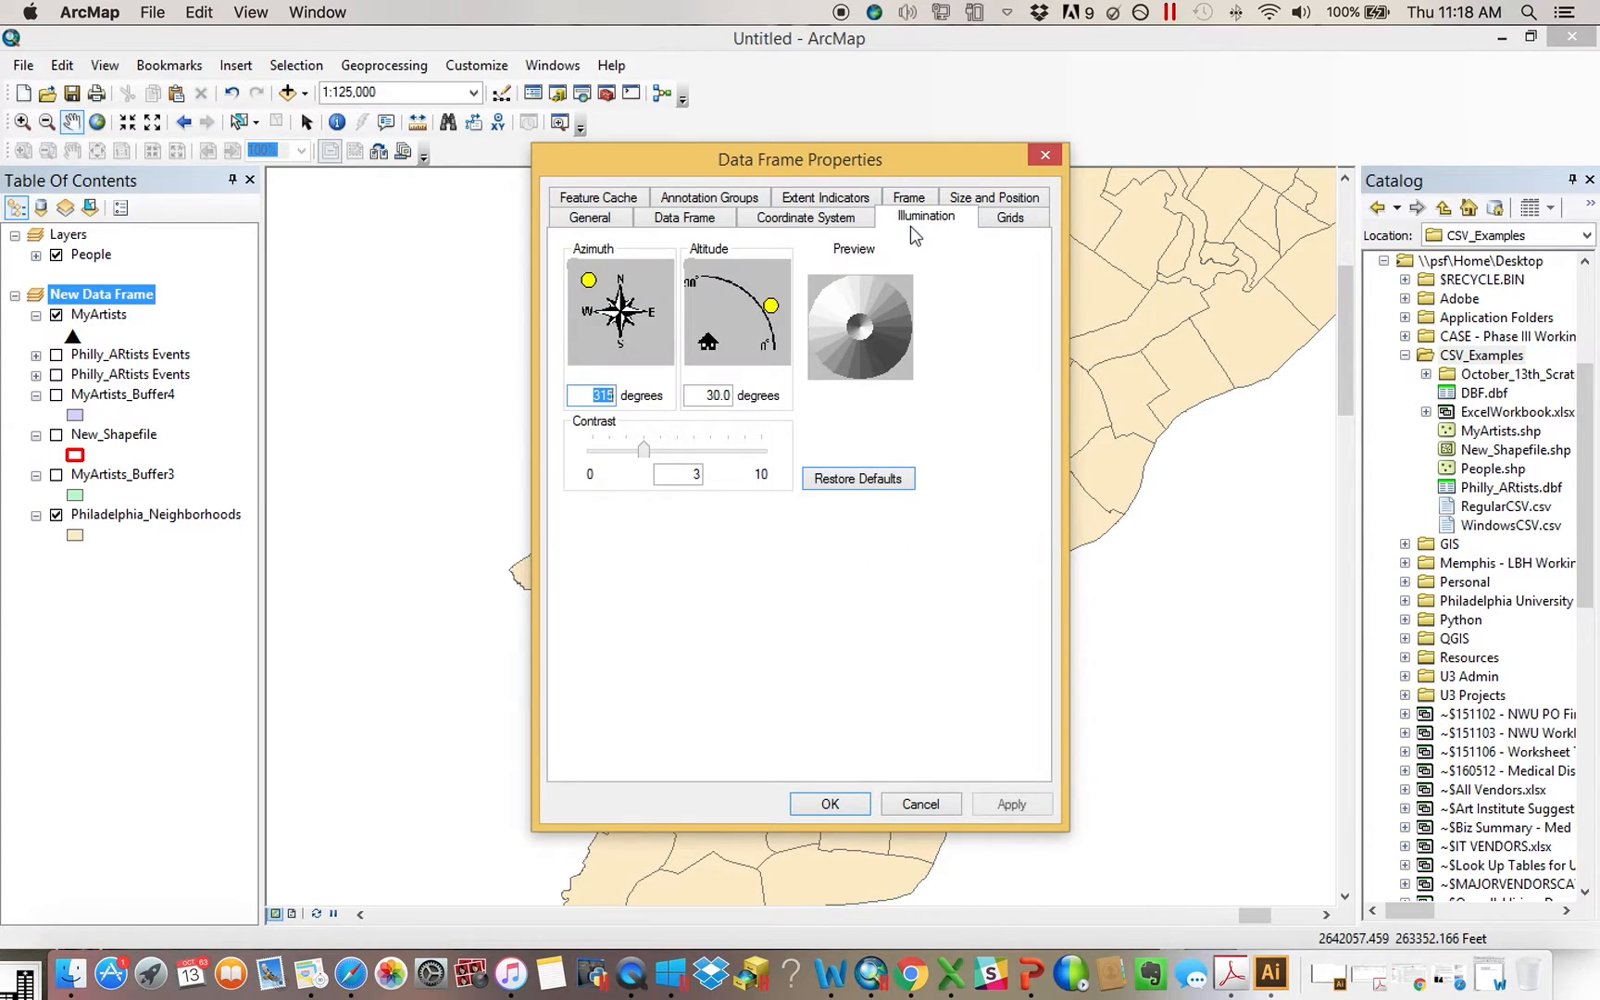
pyautogui.click(994, 197)
pyautogui.click(1010, 197)
pyautogui.click(1044, 154)
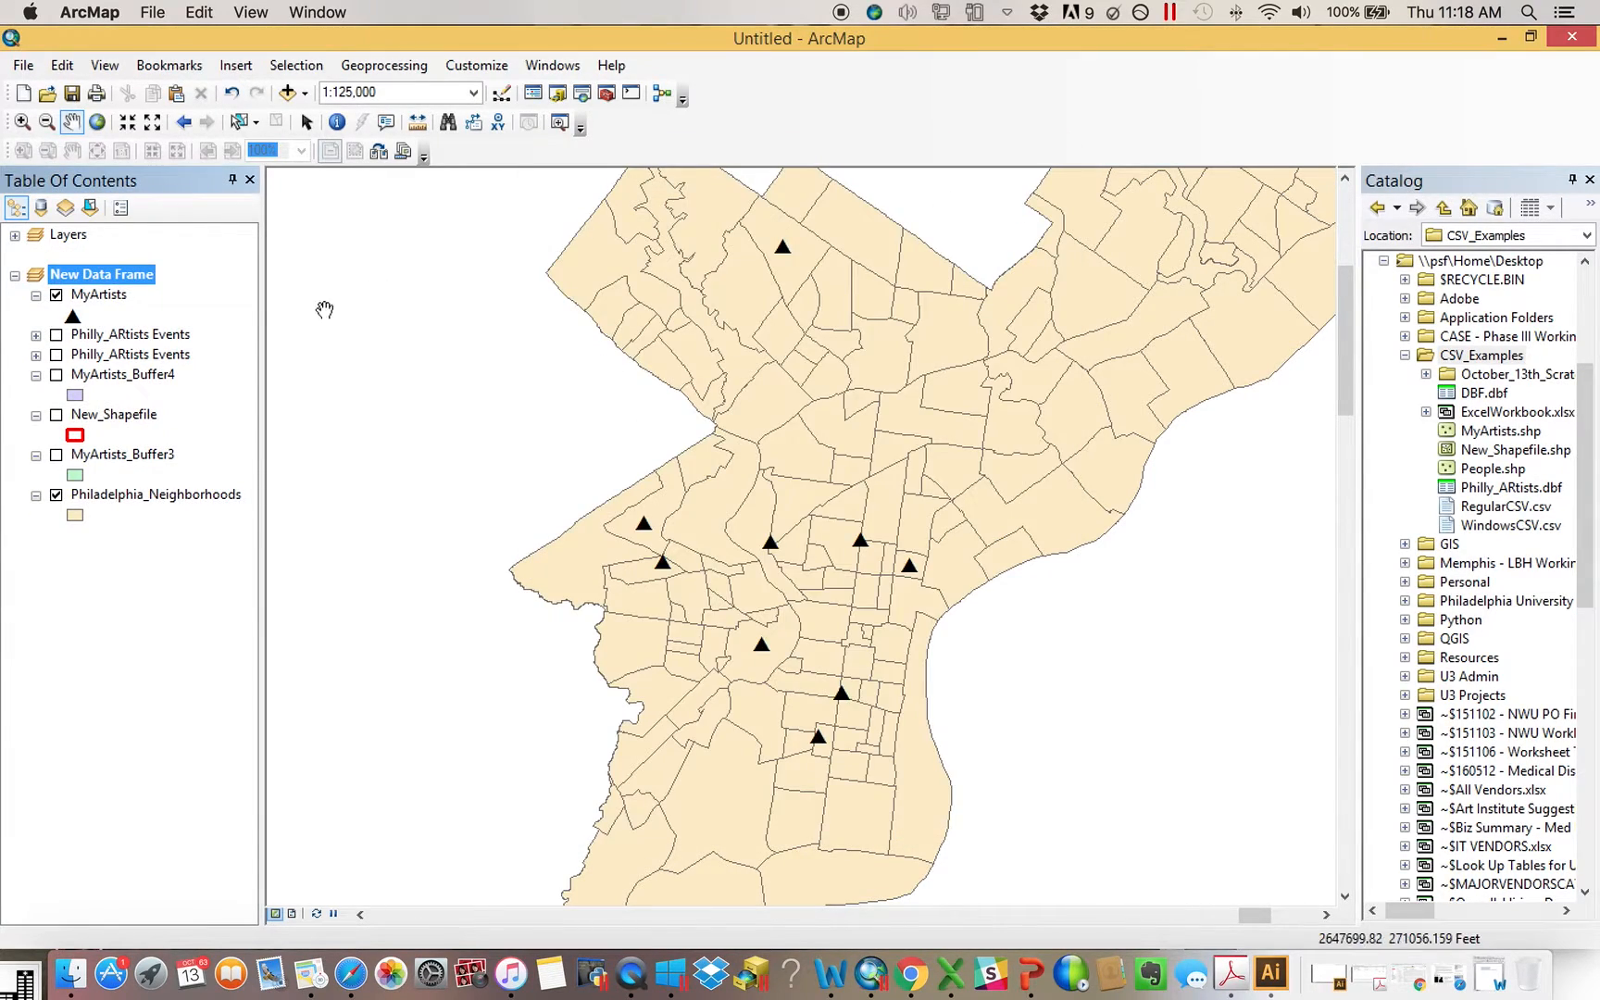
# Review the MyArtists layer's source, definition query, label and symbology properties, and close them unchanged
pyautogui.rightClick(93, 296)
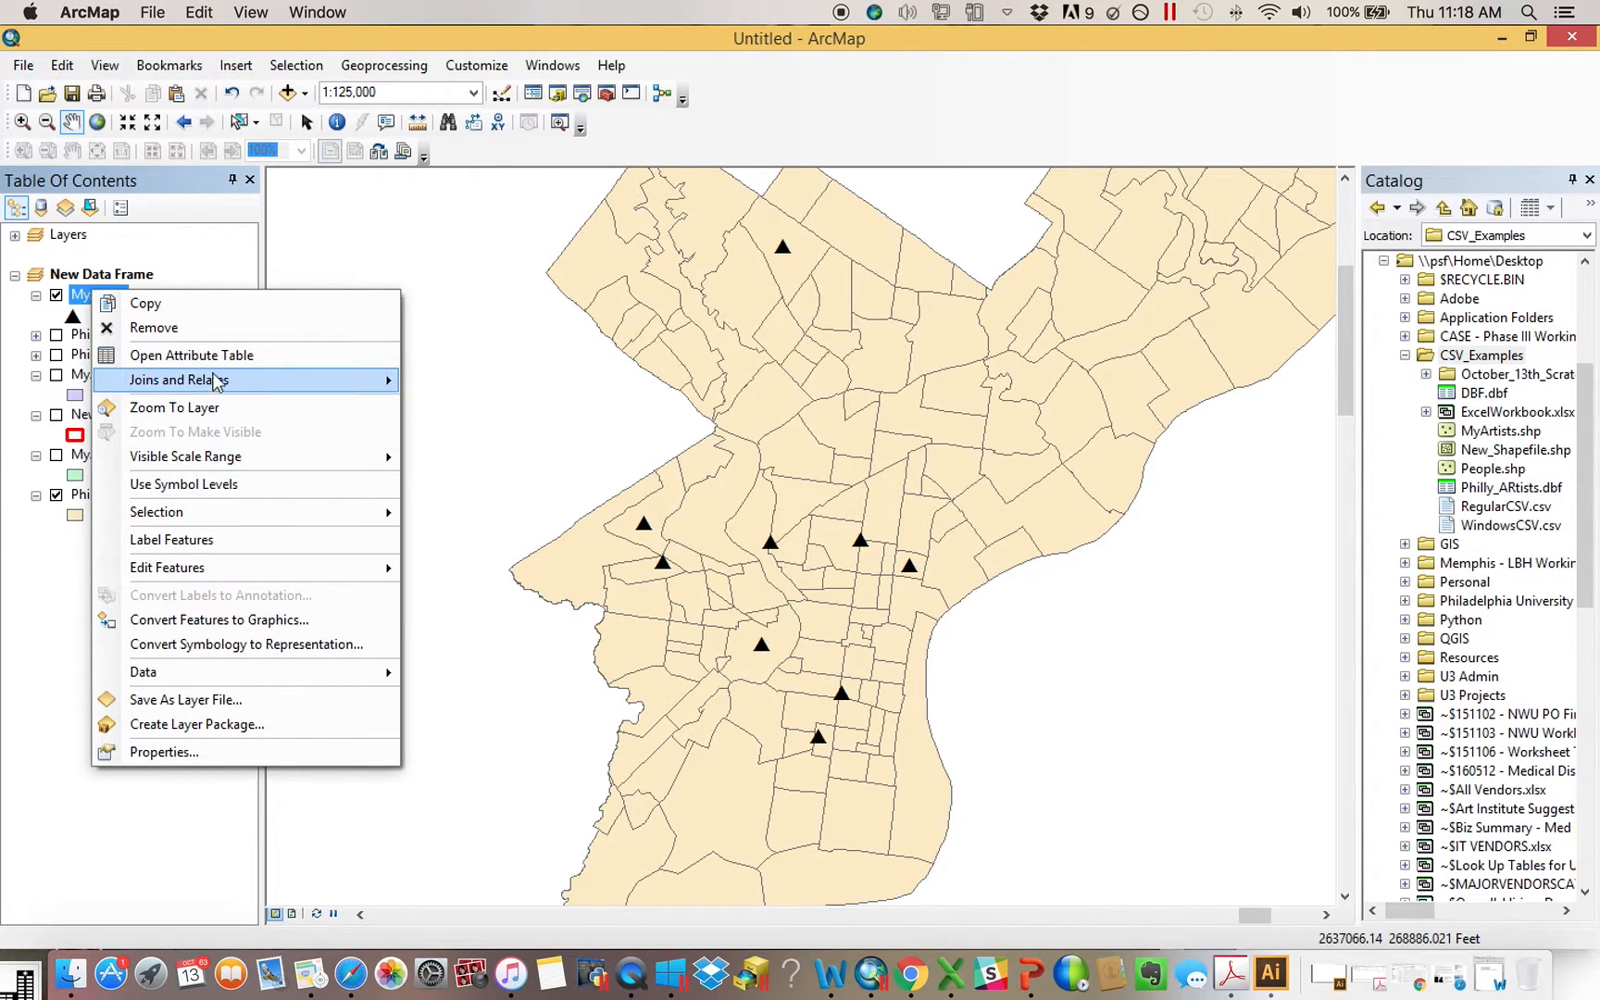
pyautogui.moveTo(216, 383)
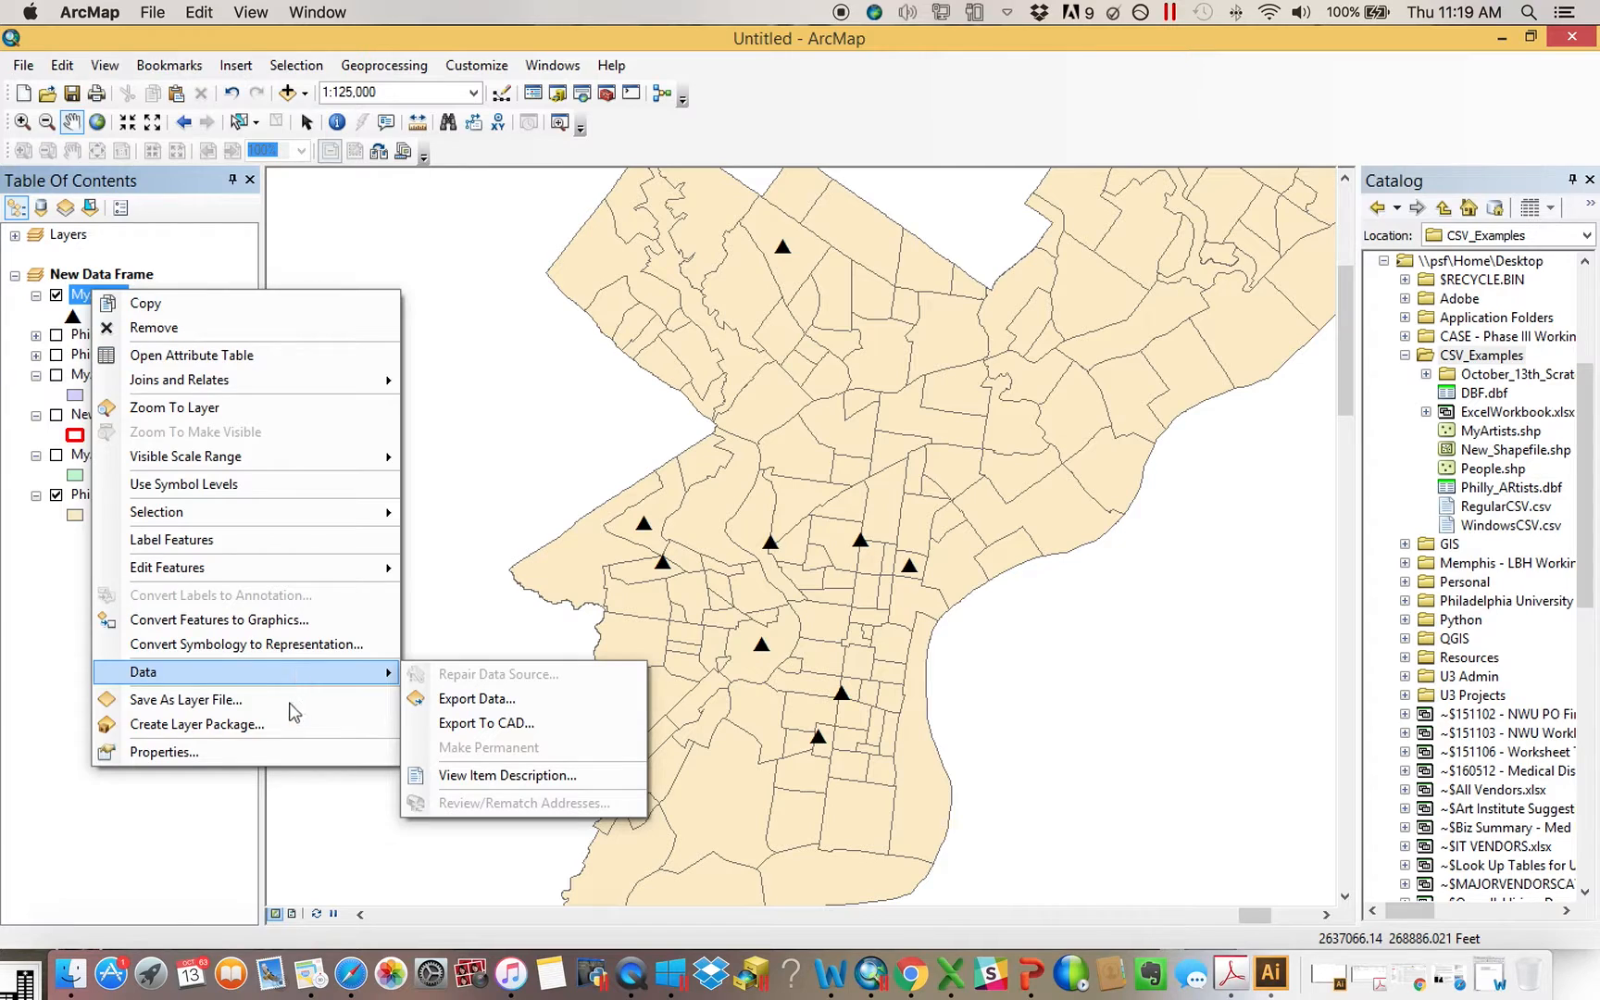
pyautogui.click(302, 752)
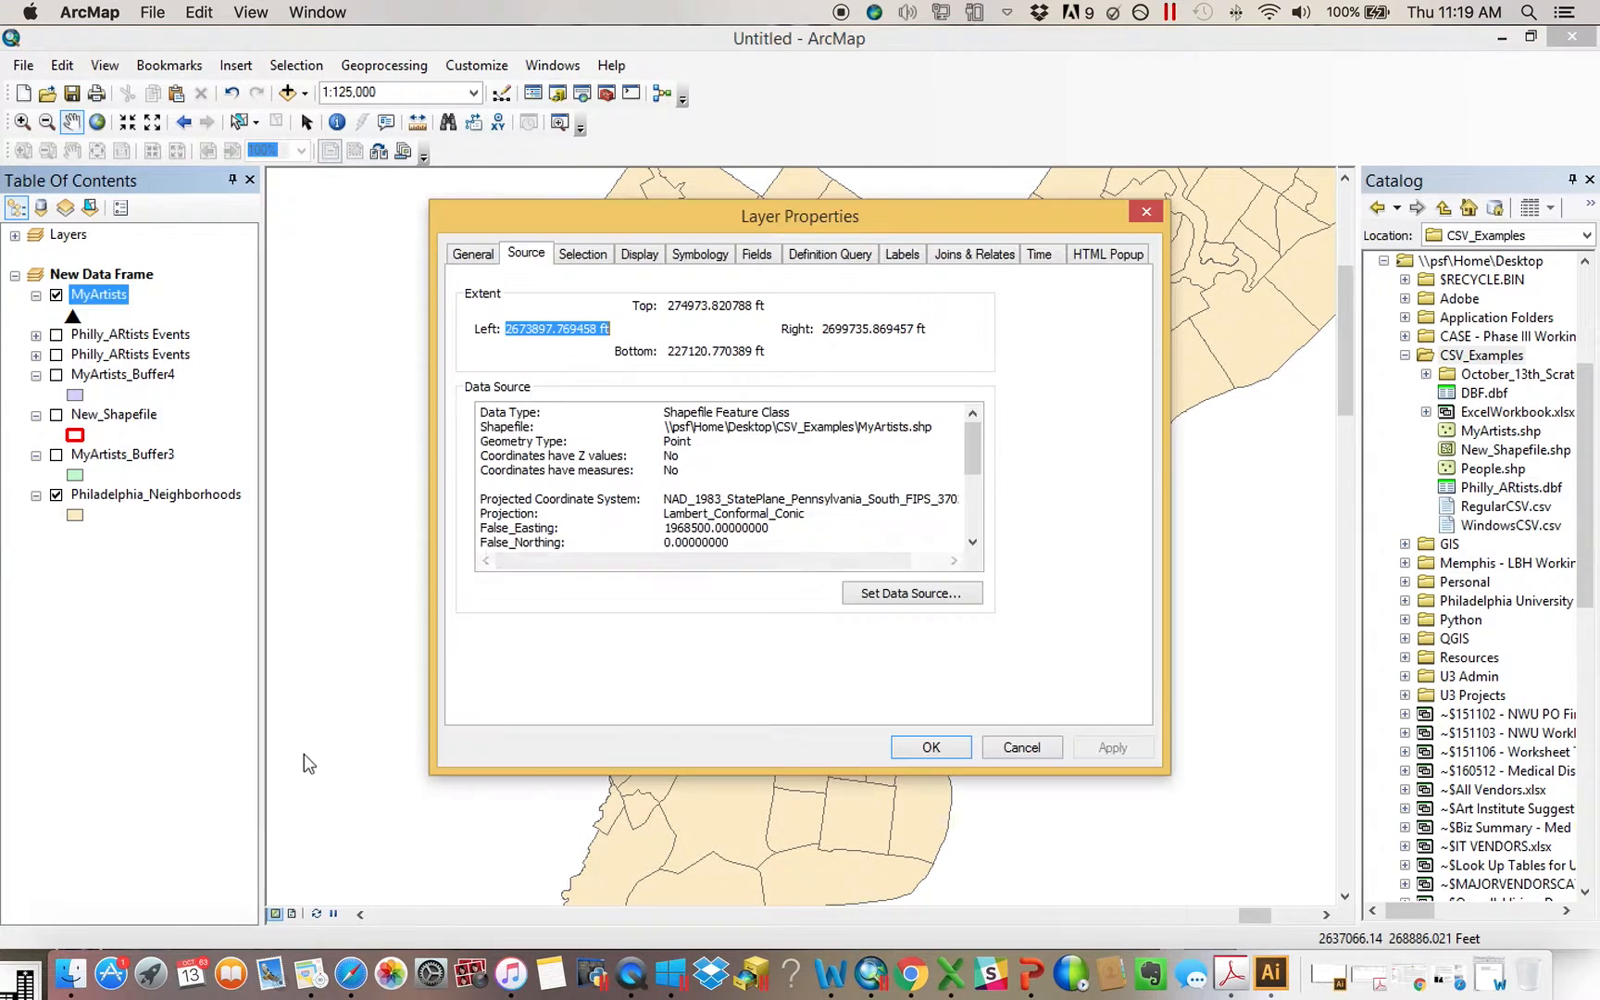
pyautogui.click(867, 259)
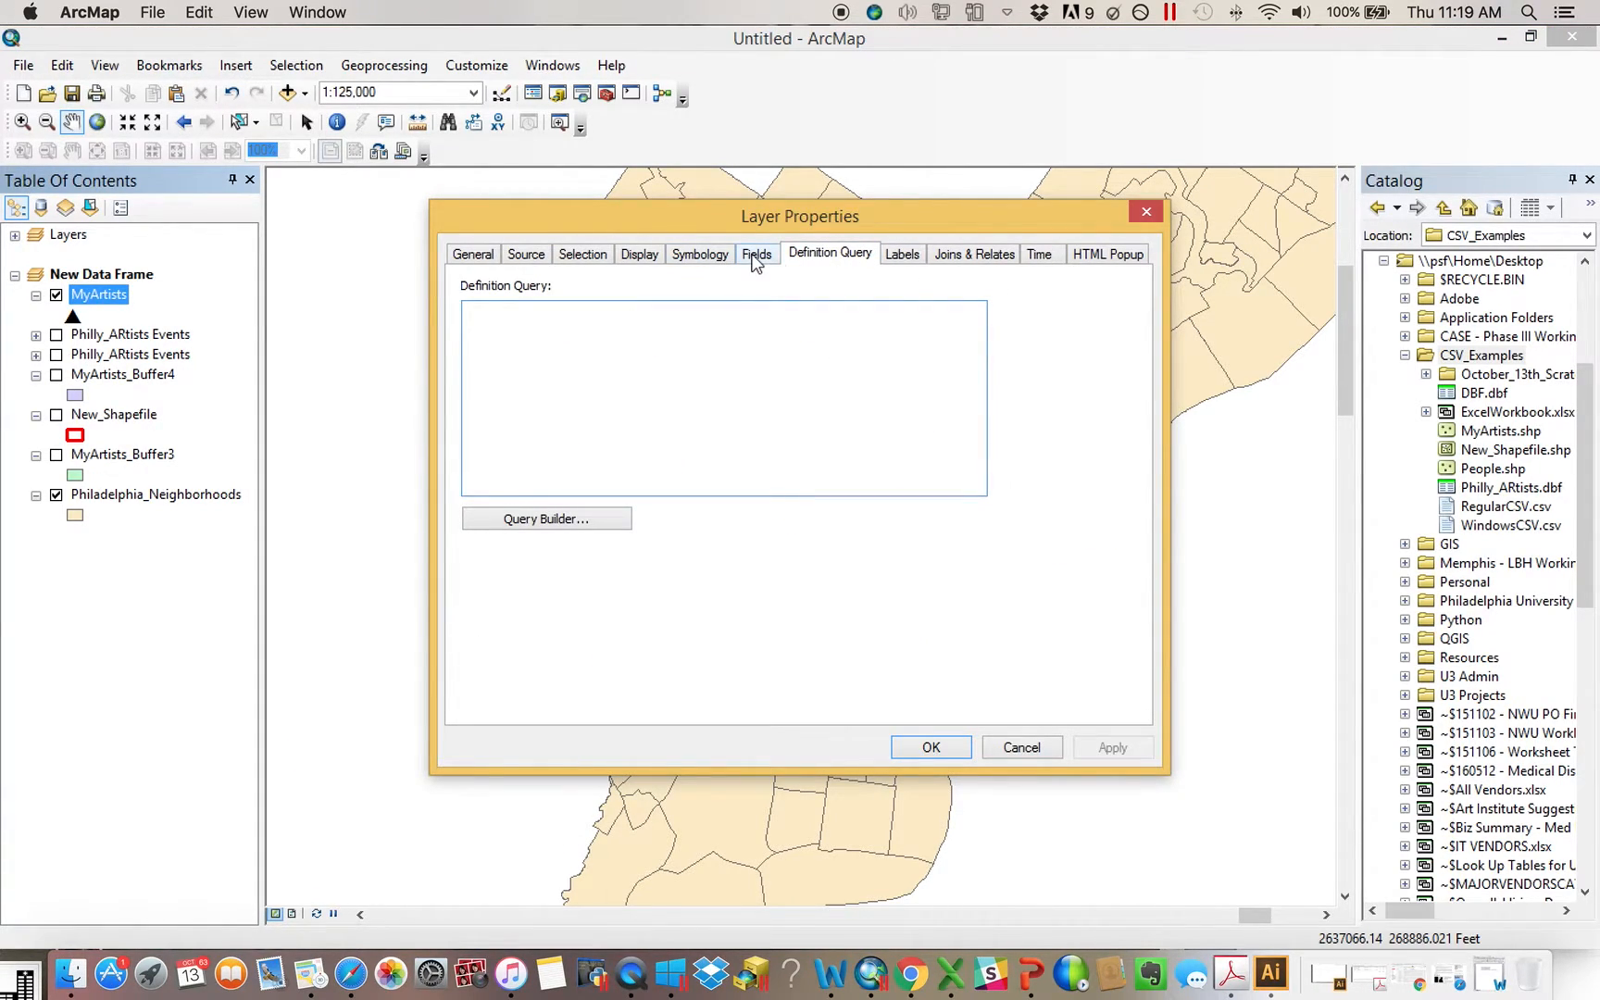
pyautogui.click(898, 258)
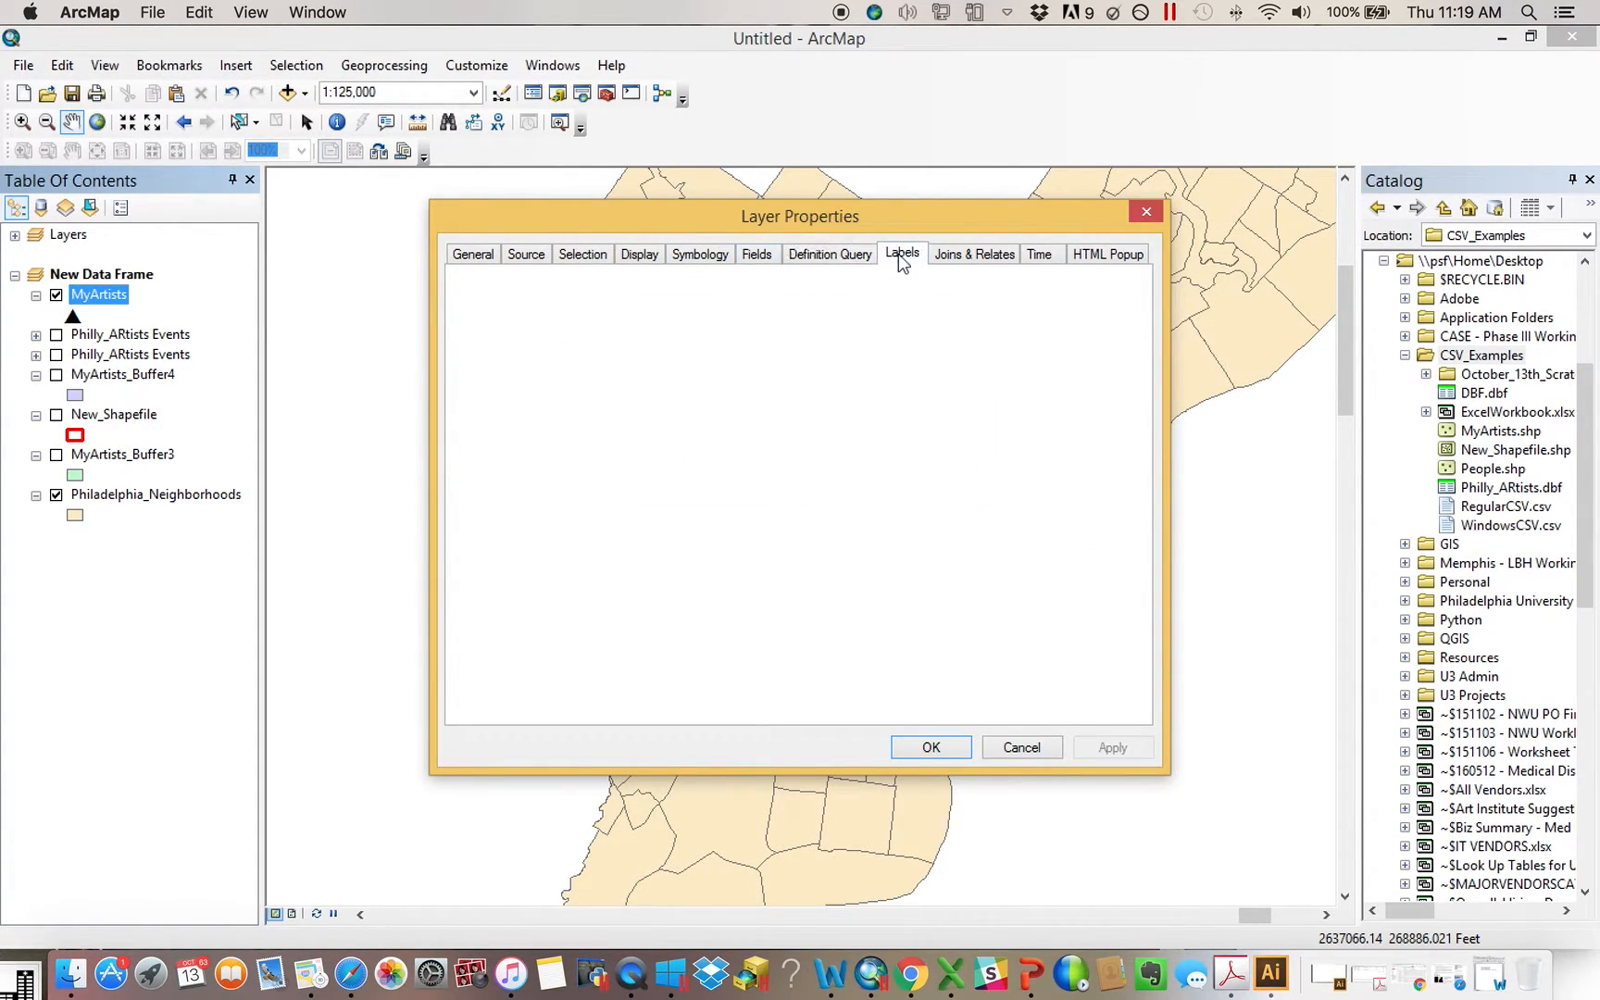
pyautogui.click(707, 256)
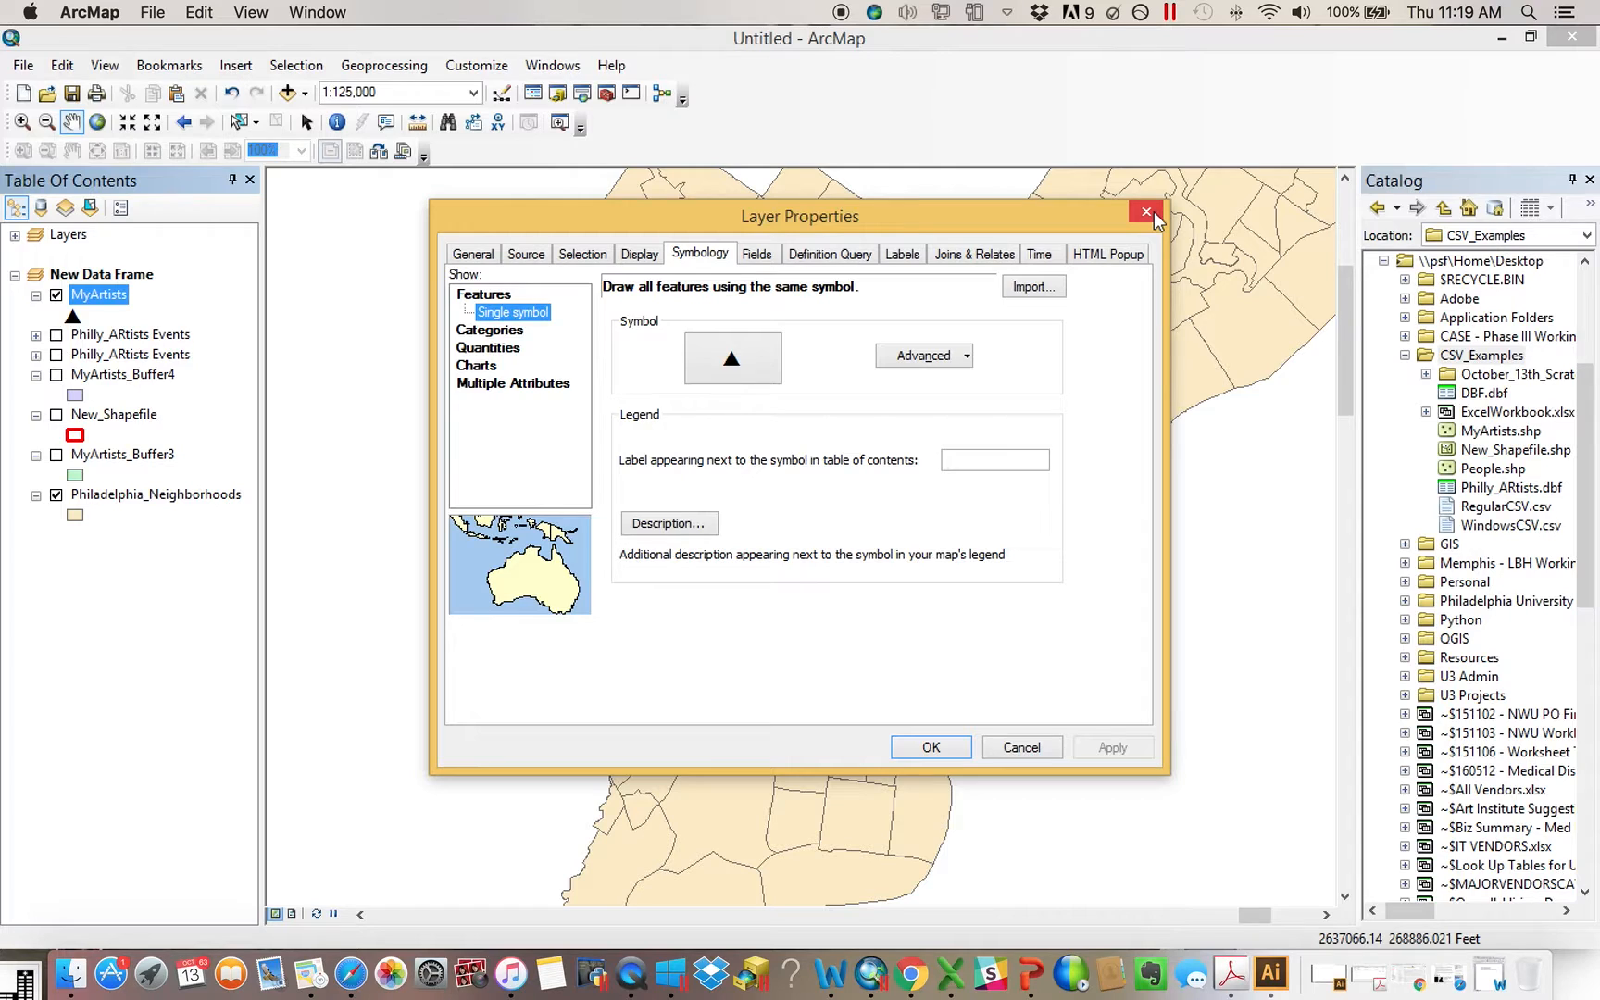
pyautogui.click(1153, 217)
# Inspect the Ymax field's properties in the MyArtists attribute table, and close the table
pyautogui.rightClick(99, 295)
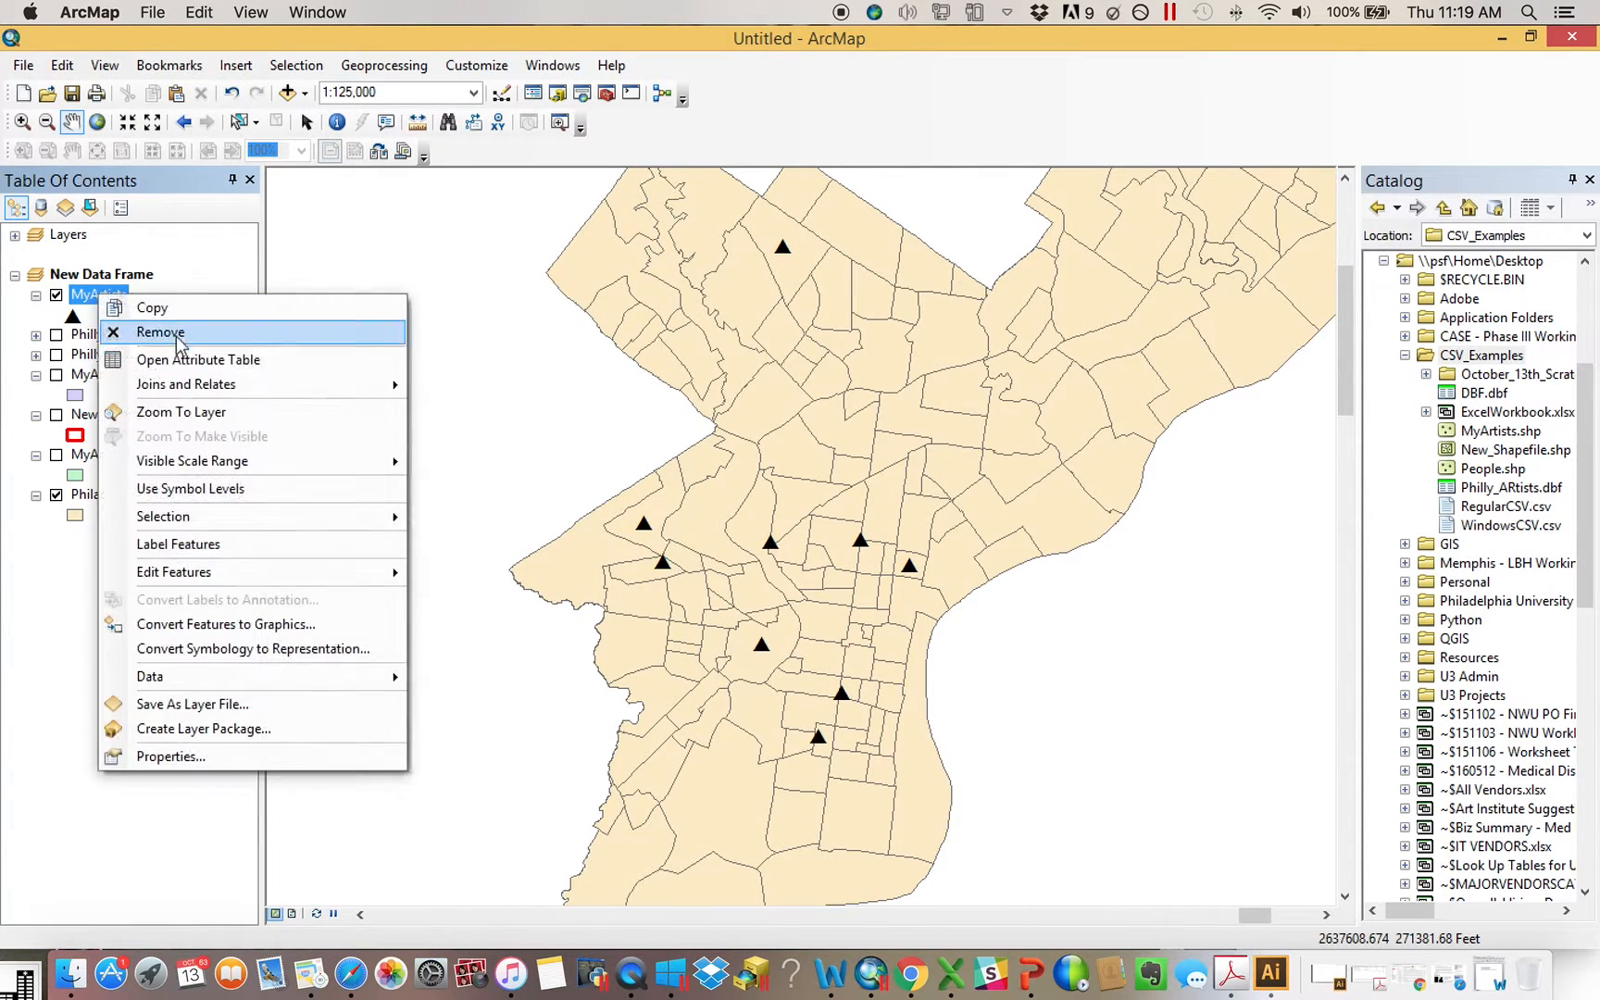
pyautogui.click(185, 359)
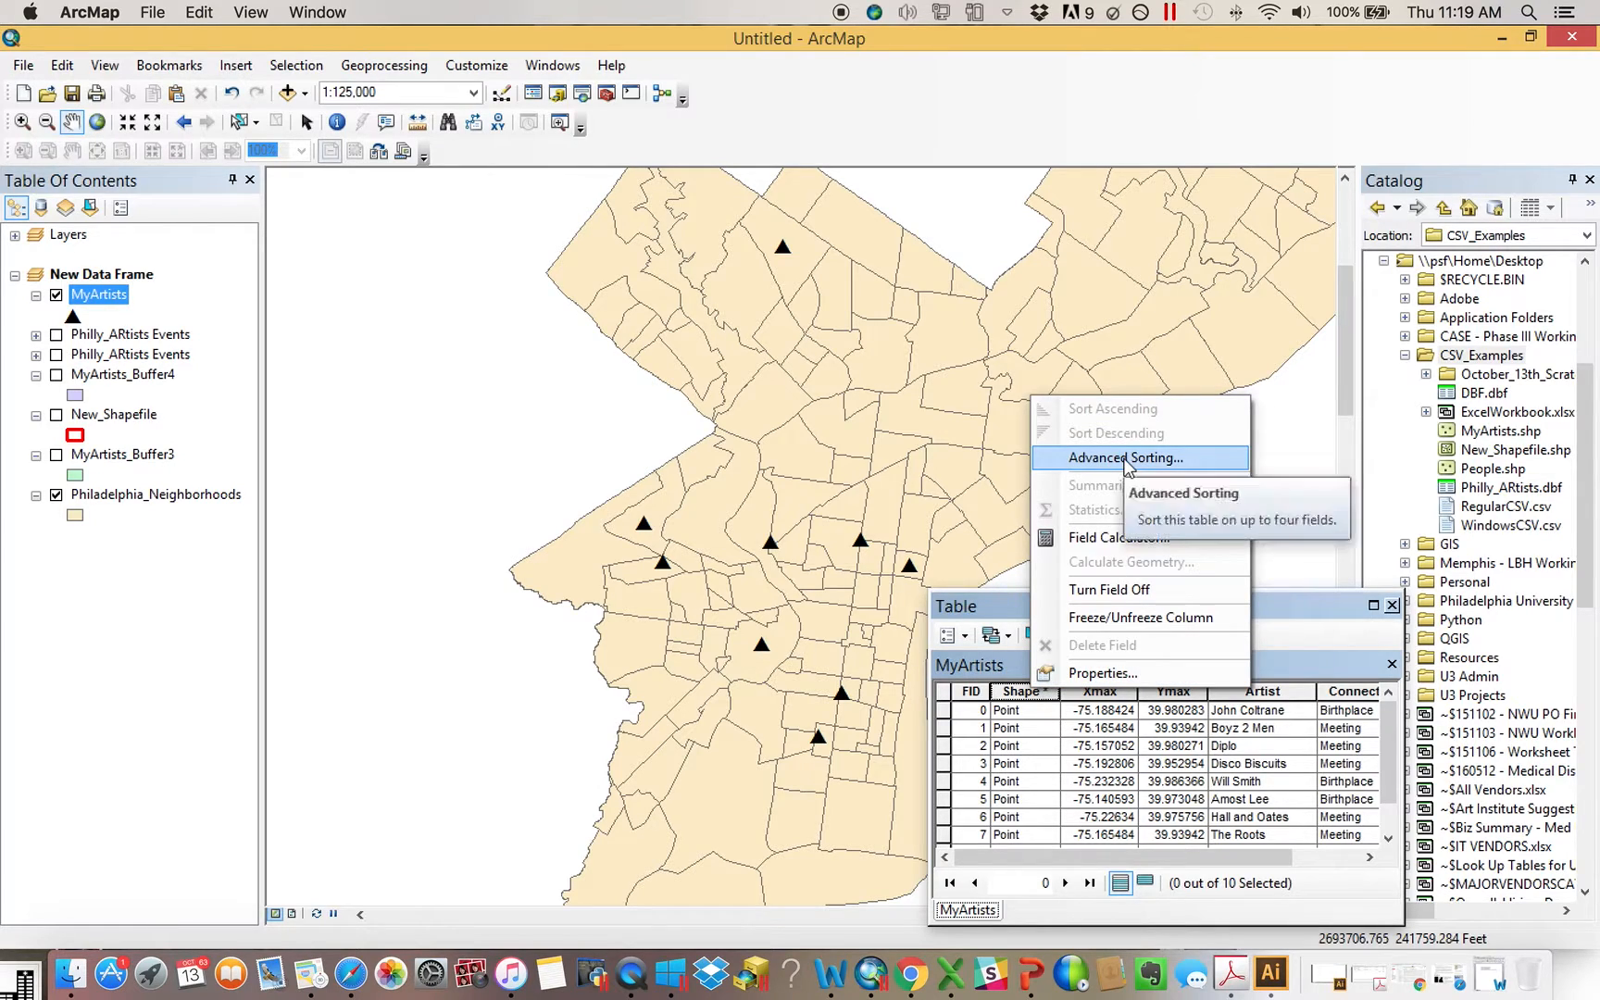
pyautogui.rightClick(1173, 693)
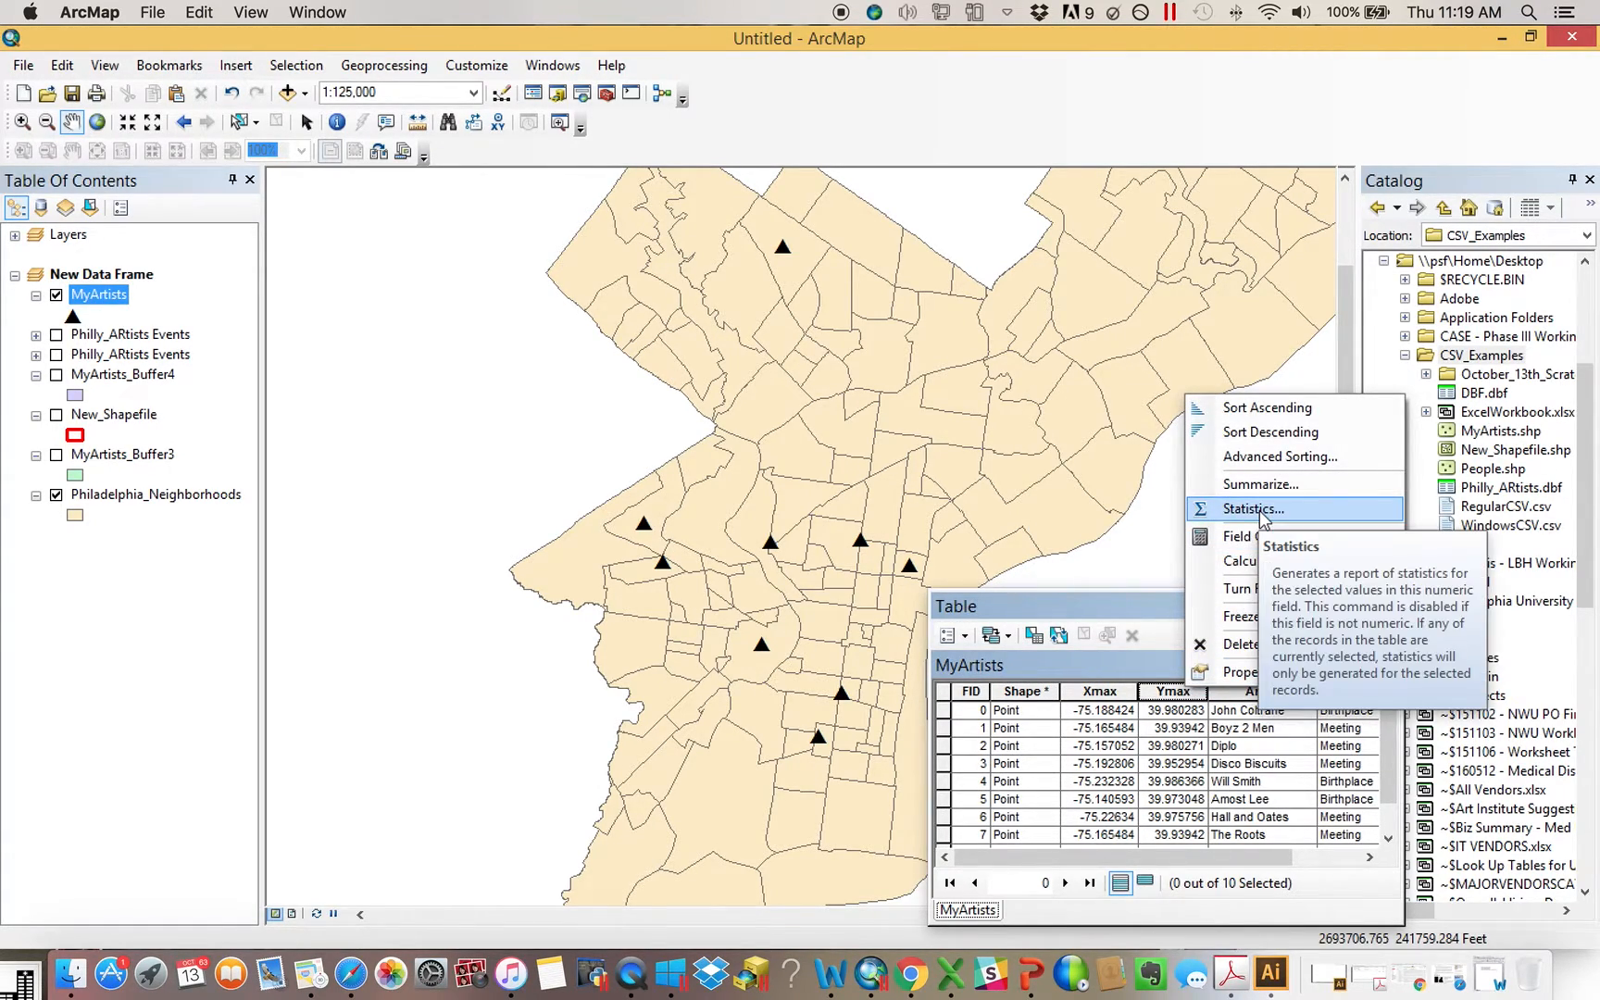
pyautogui.click(1260, 672)
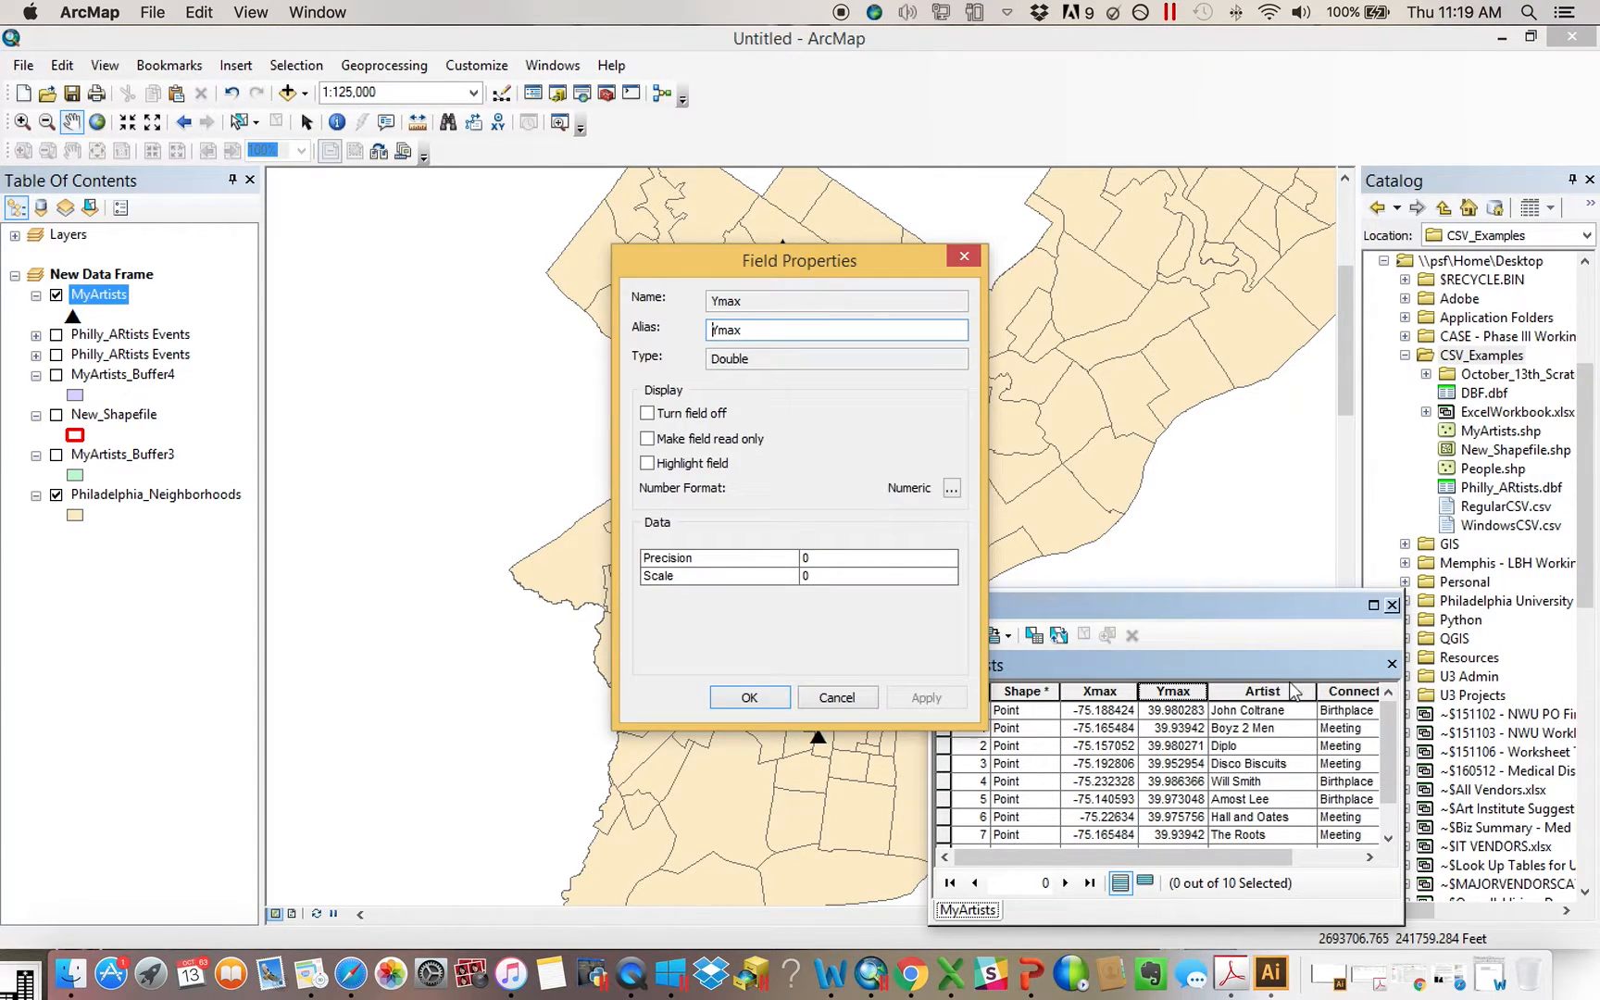
pyautogui.click(964, 256)
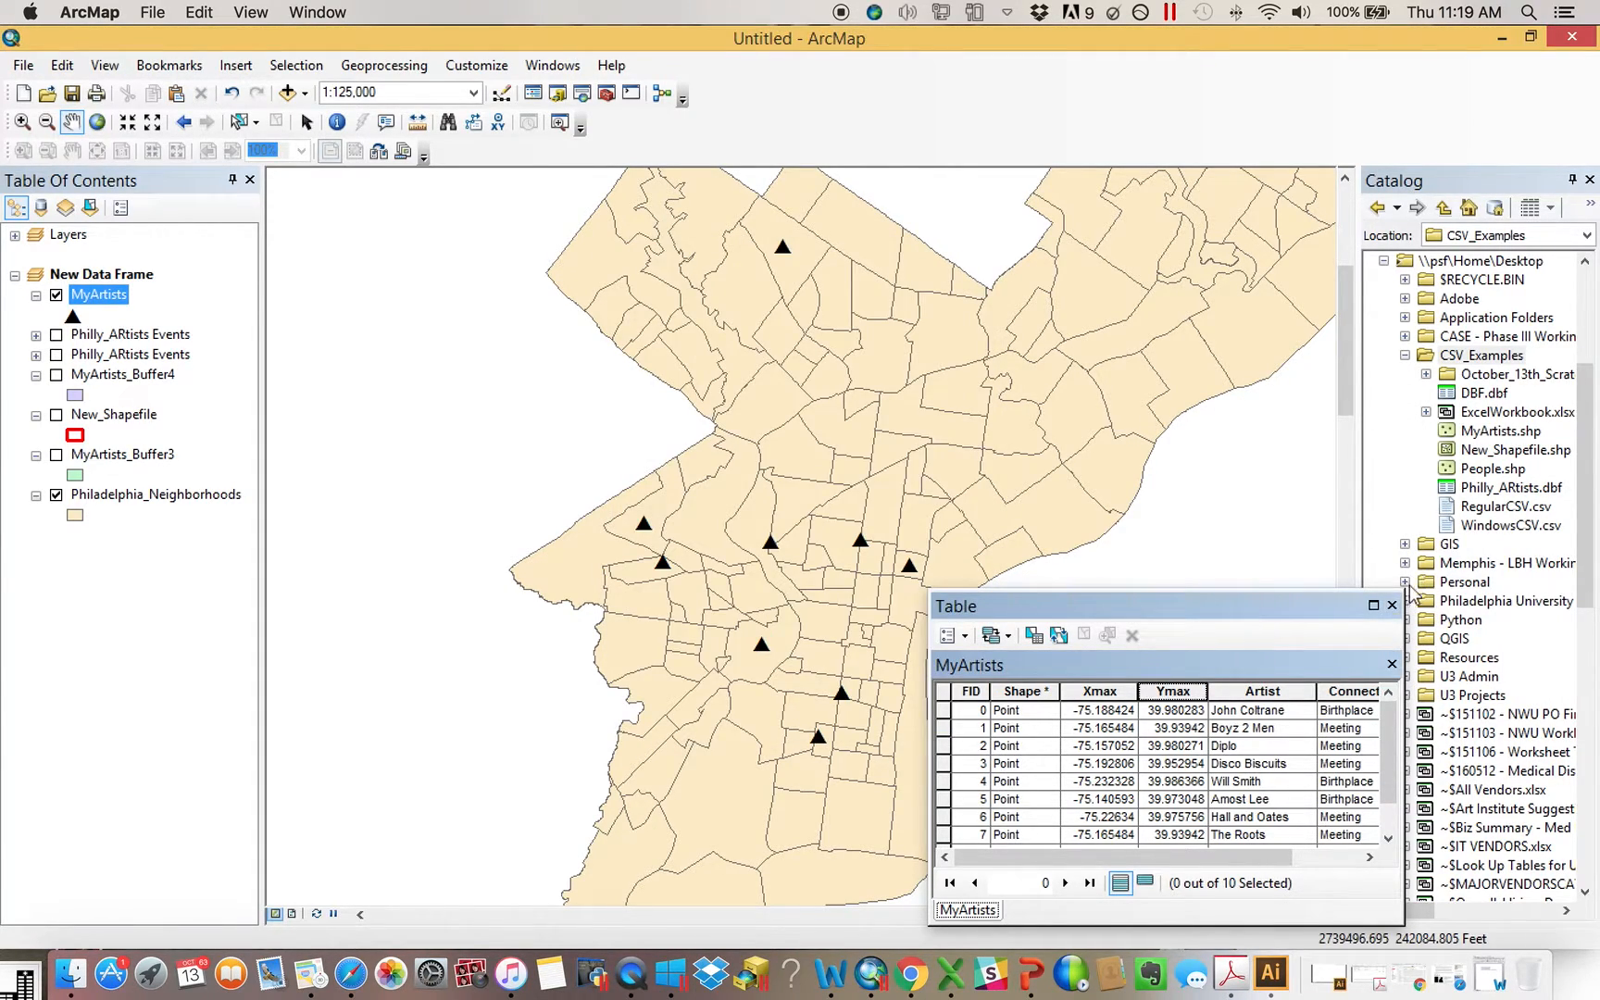
pyautogui.click(1392, 607)
# List the layers by source and look over the commands available for the Philly_ARtists table and the map
pyautogui.click(41, 207)
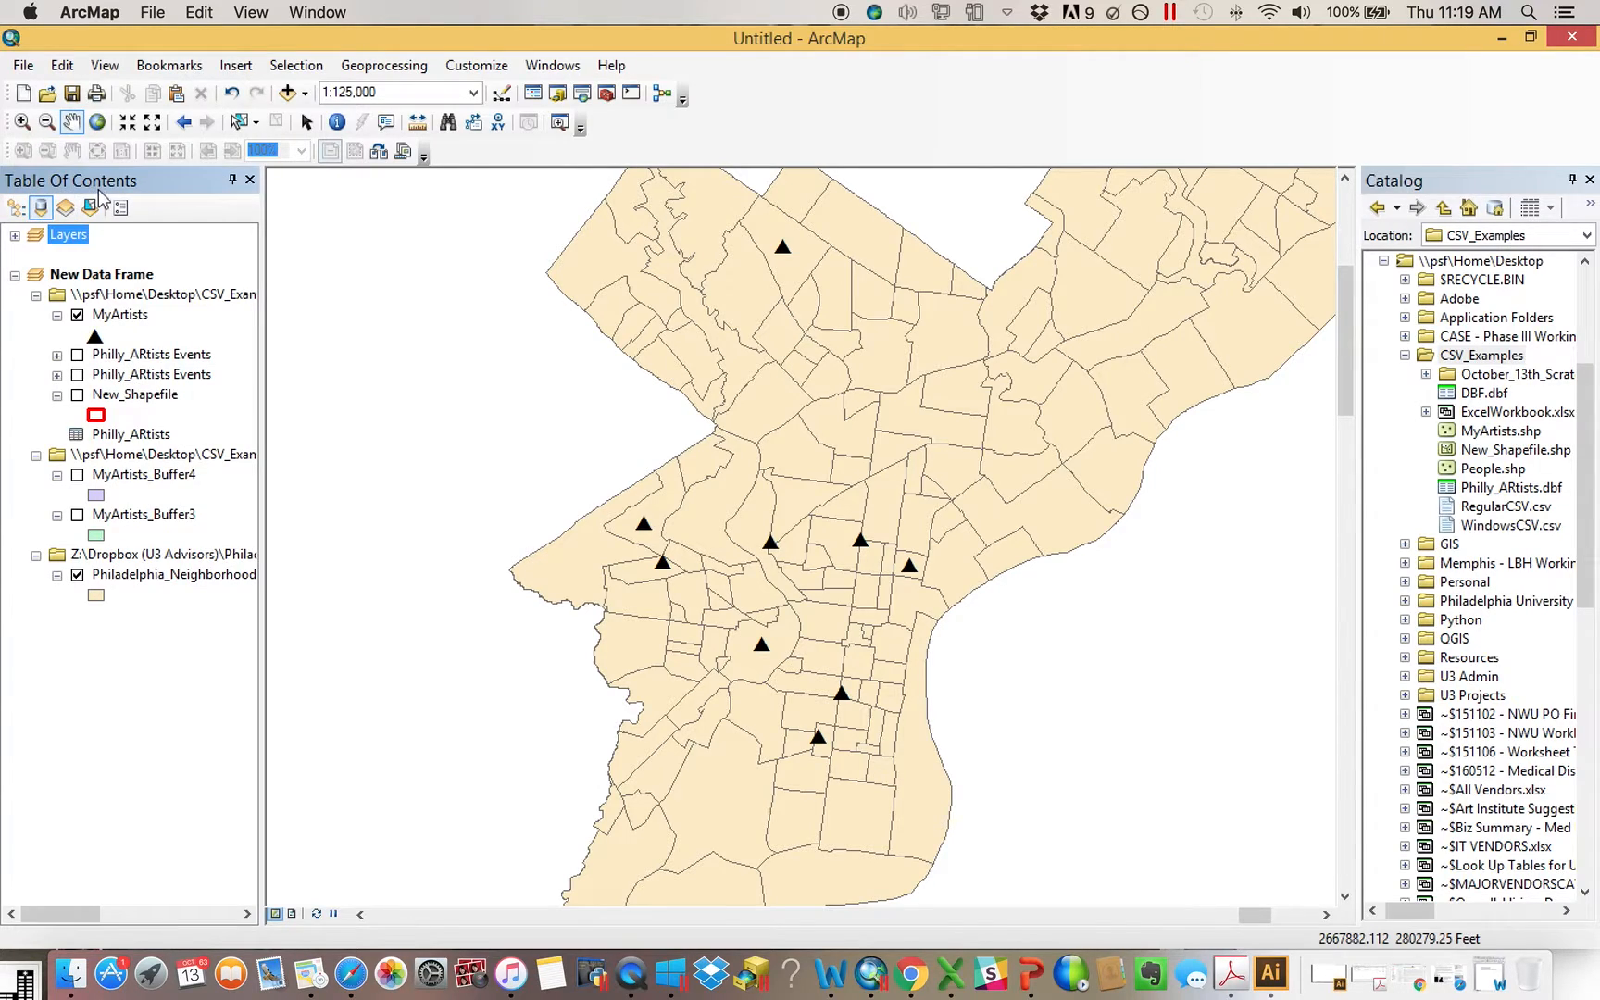
pyautogui.rightClick(138, 438)
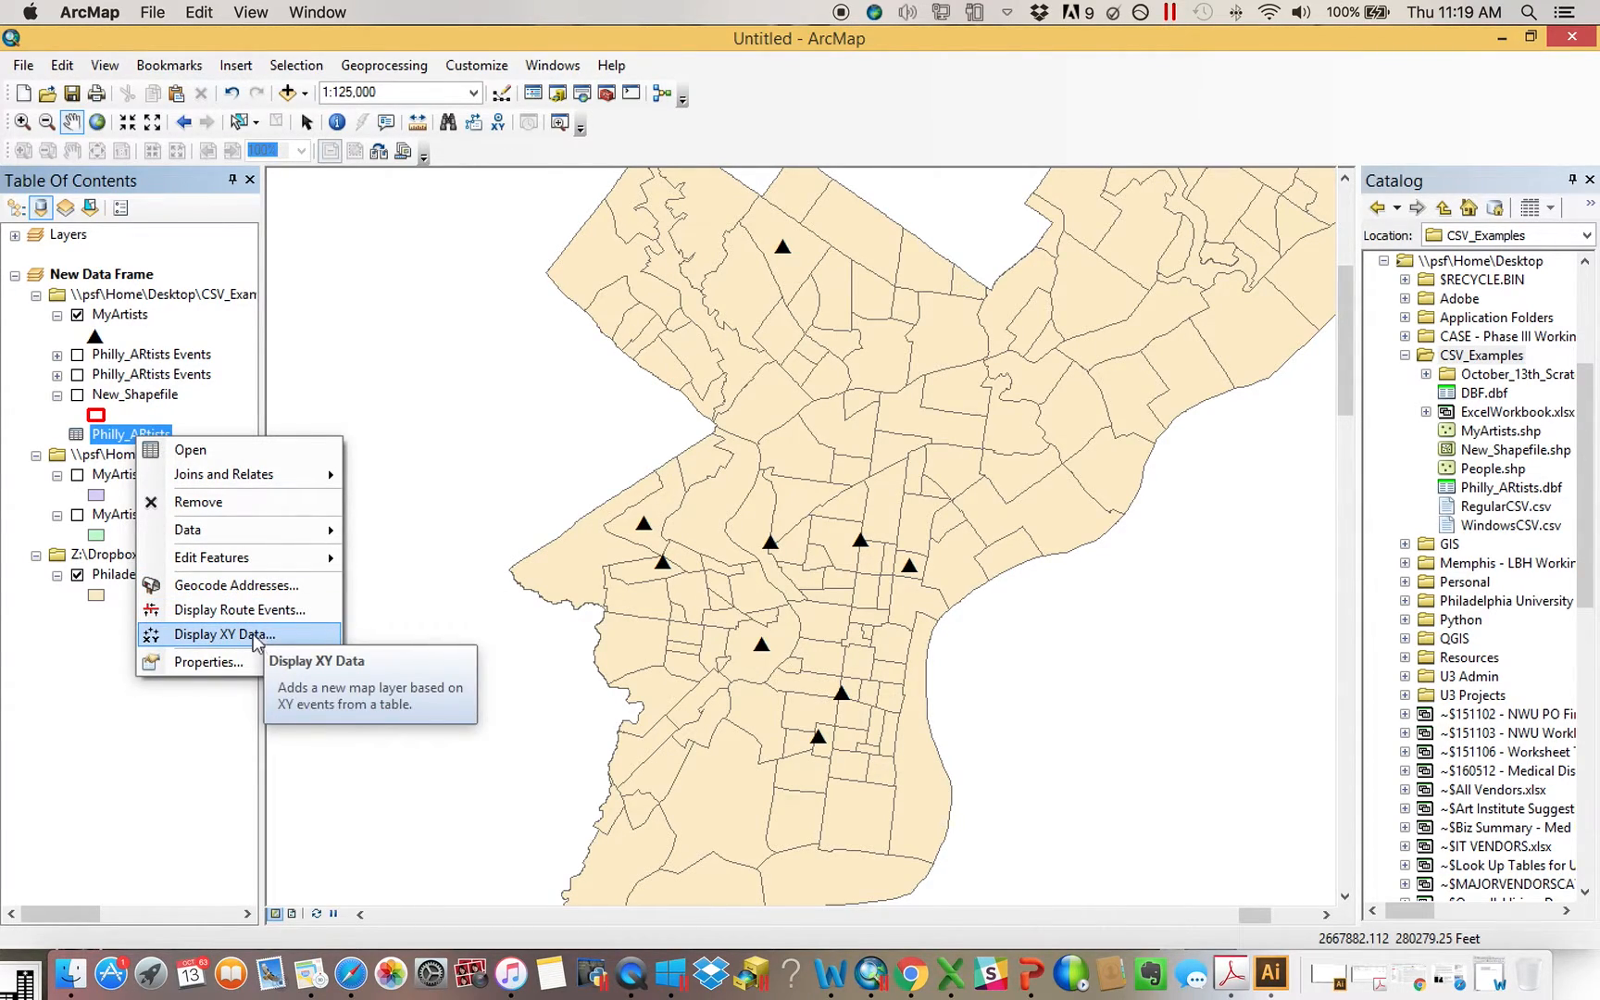
pyautogui.click(79, 699)
pyautogui.rightClick(481, 466)
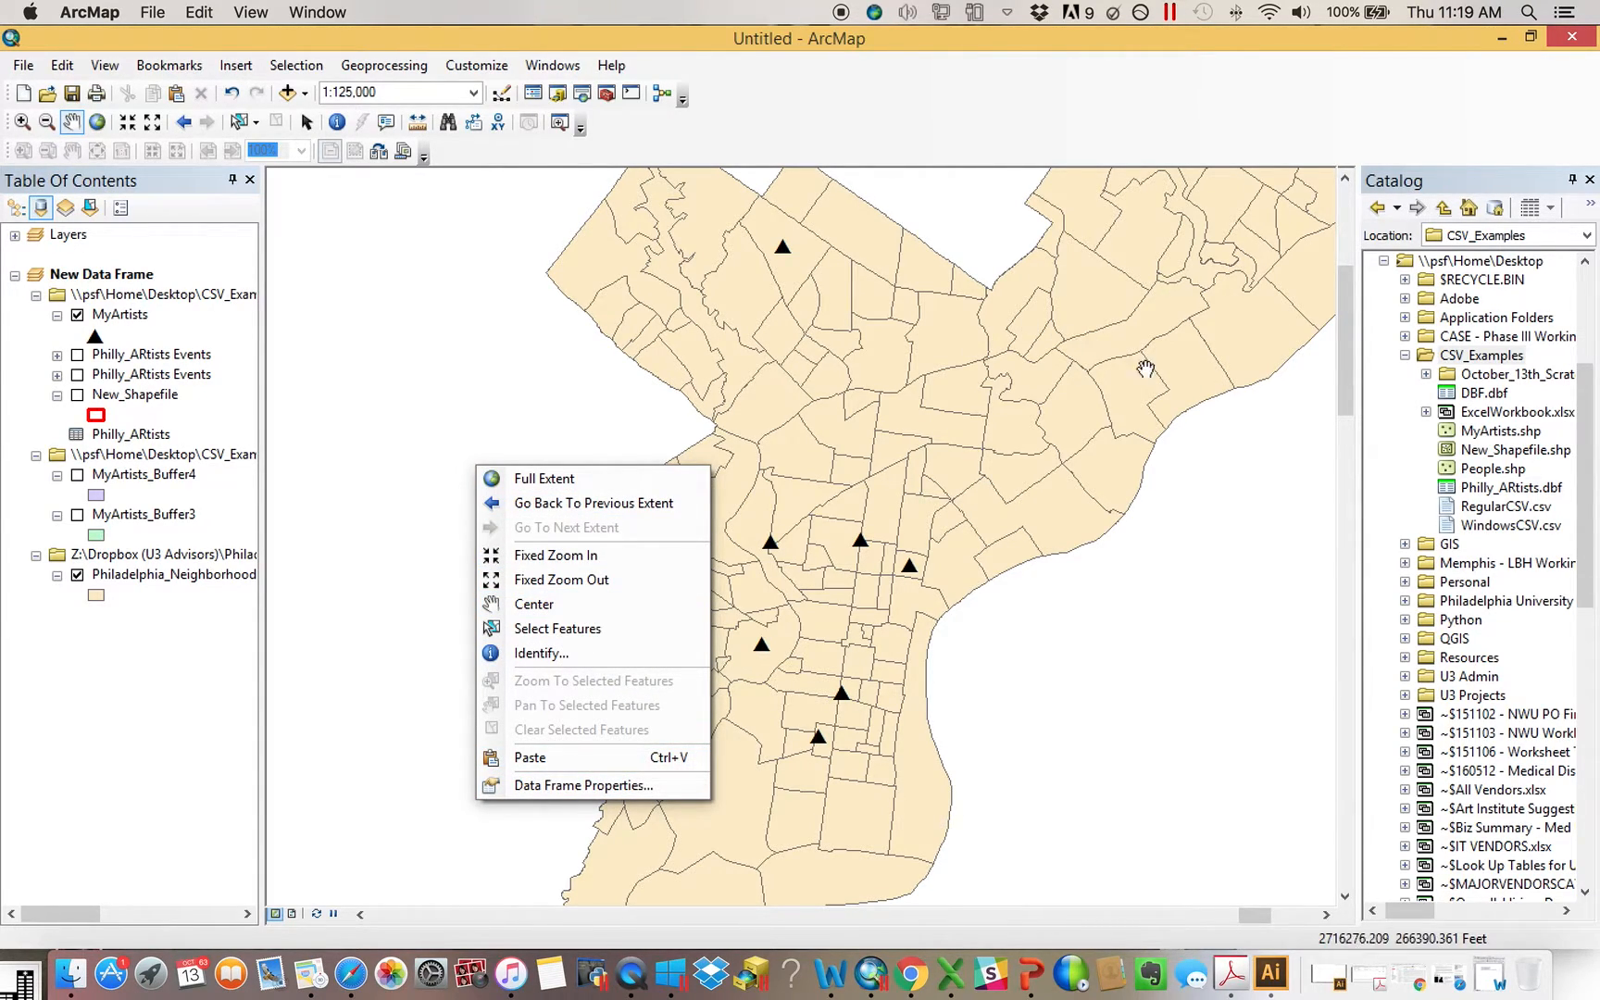
# Look over the item types that can be created in the CSV_Examples folder, and check the properties of New_Shapefile.shp
pyautogui.rightClick(1485, 361)
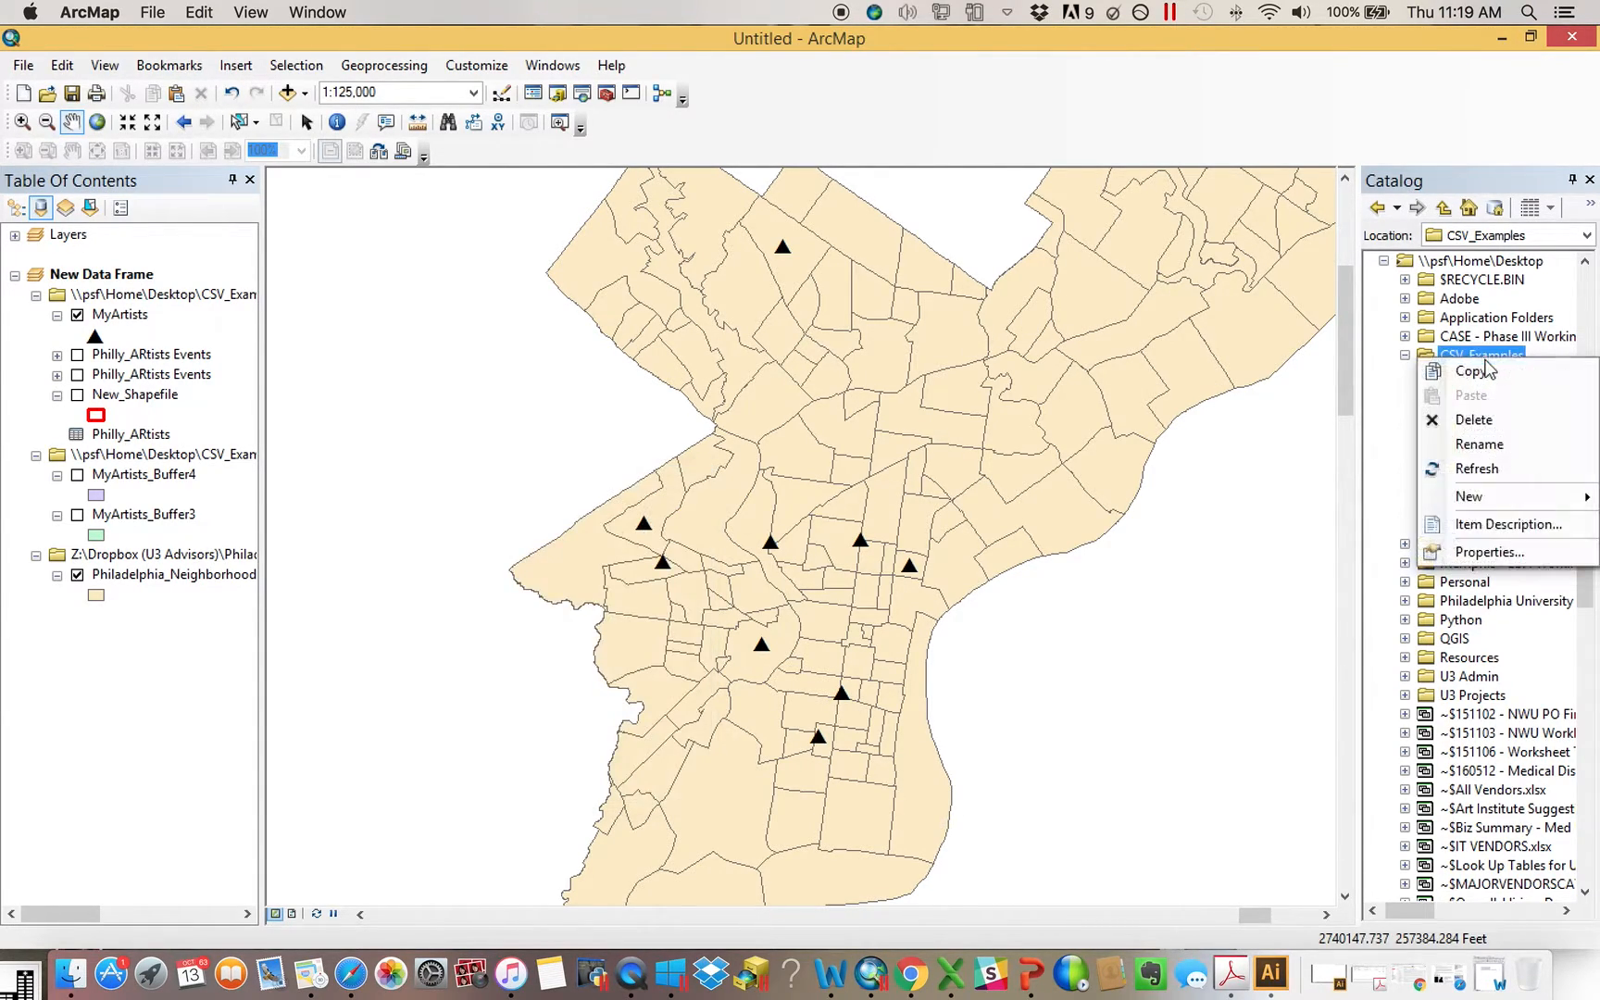
pyautogui.moveTo(1511, 496)
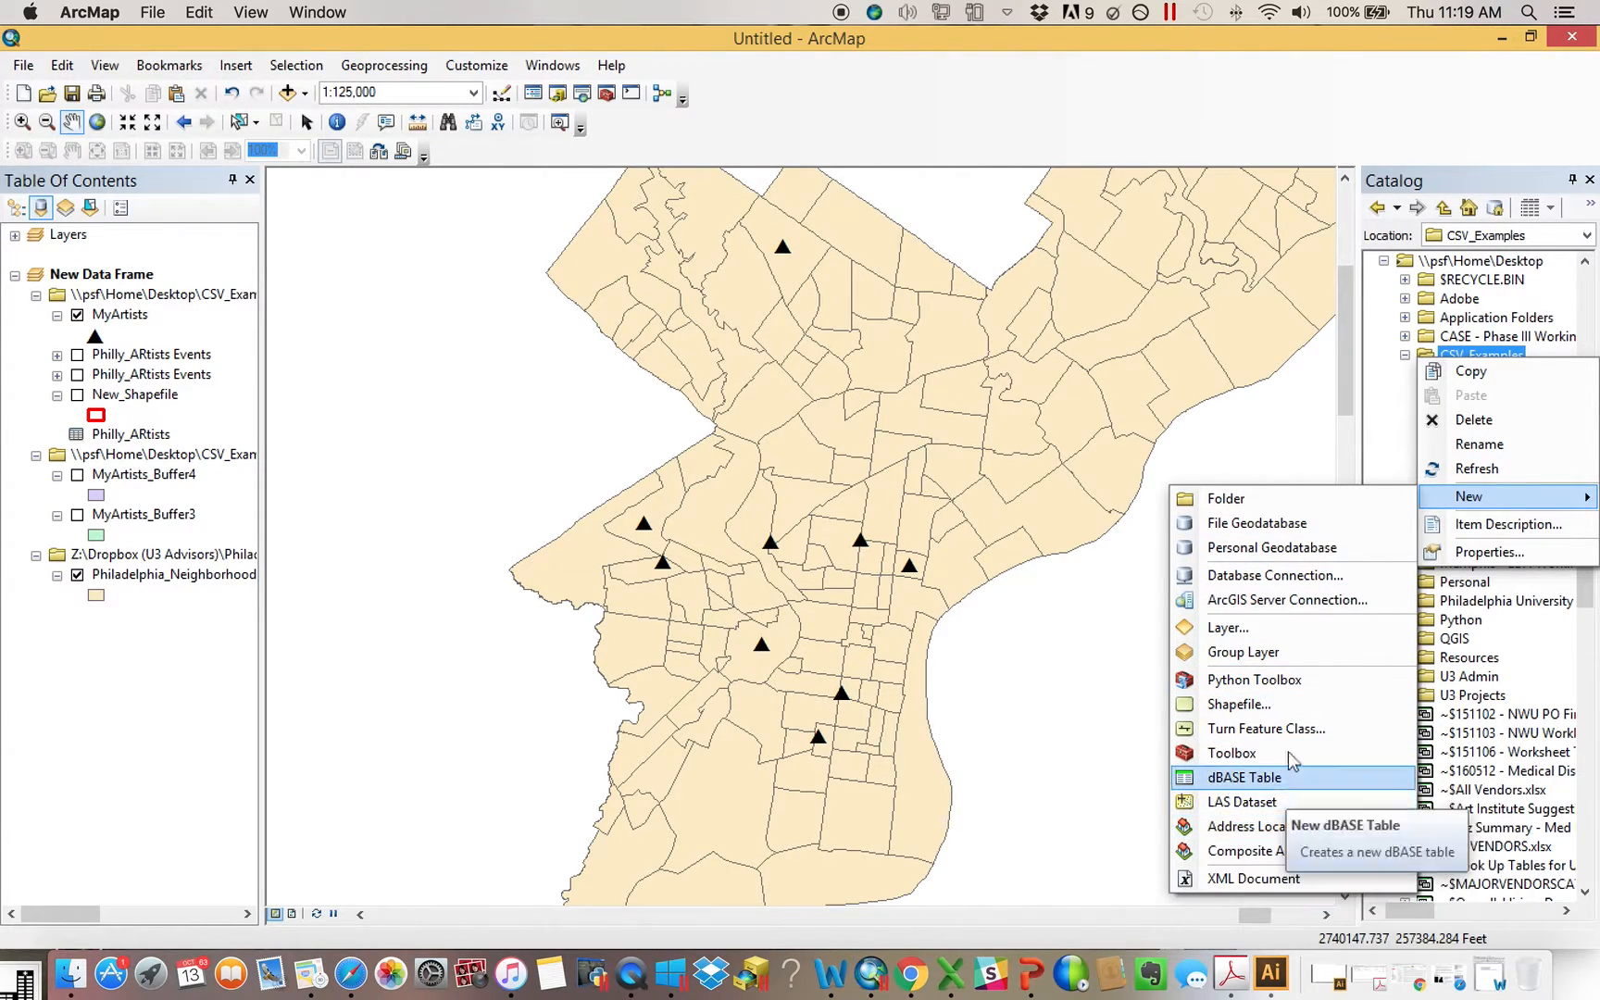
pyautogui.click(1392, 436)
pyautogui.rightClick(1499, 454)
pyautogui.click(1472, 667)
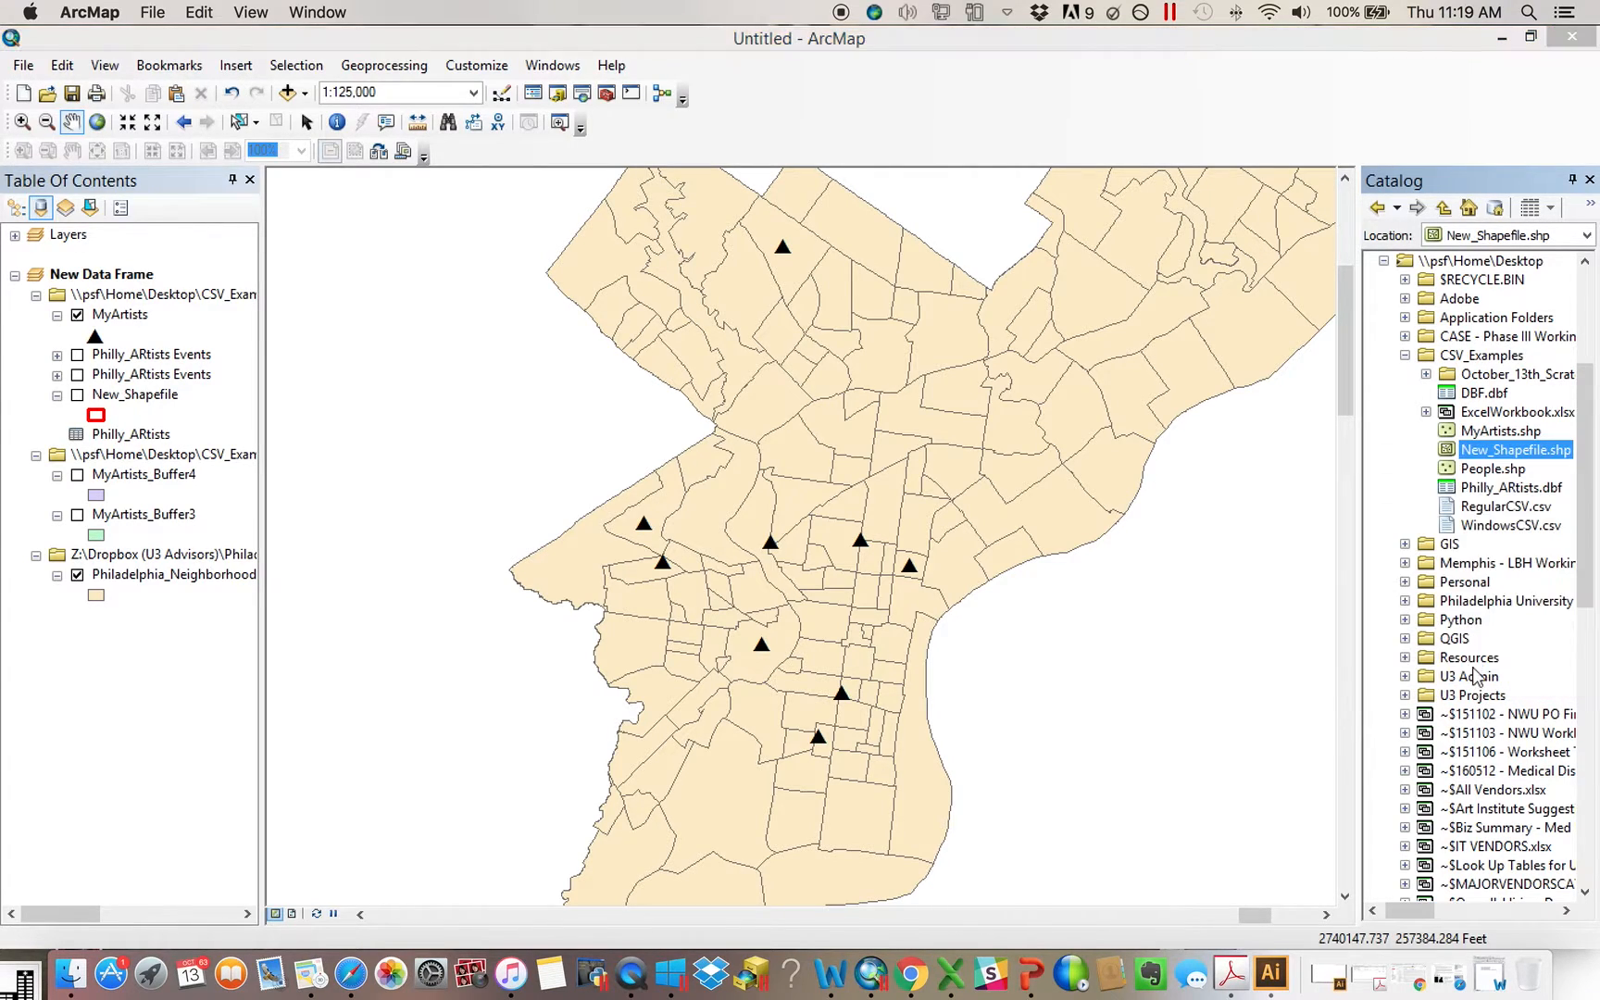
pyautogui.click(1060, 166)
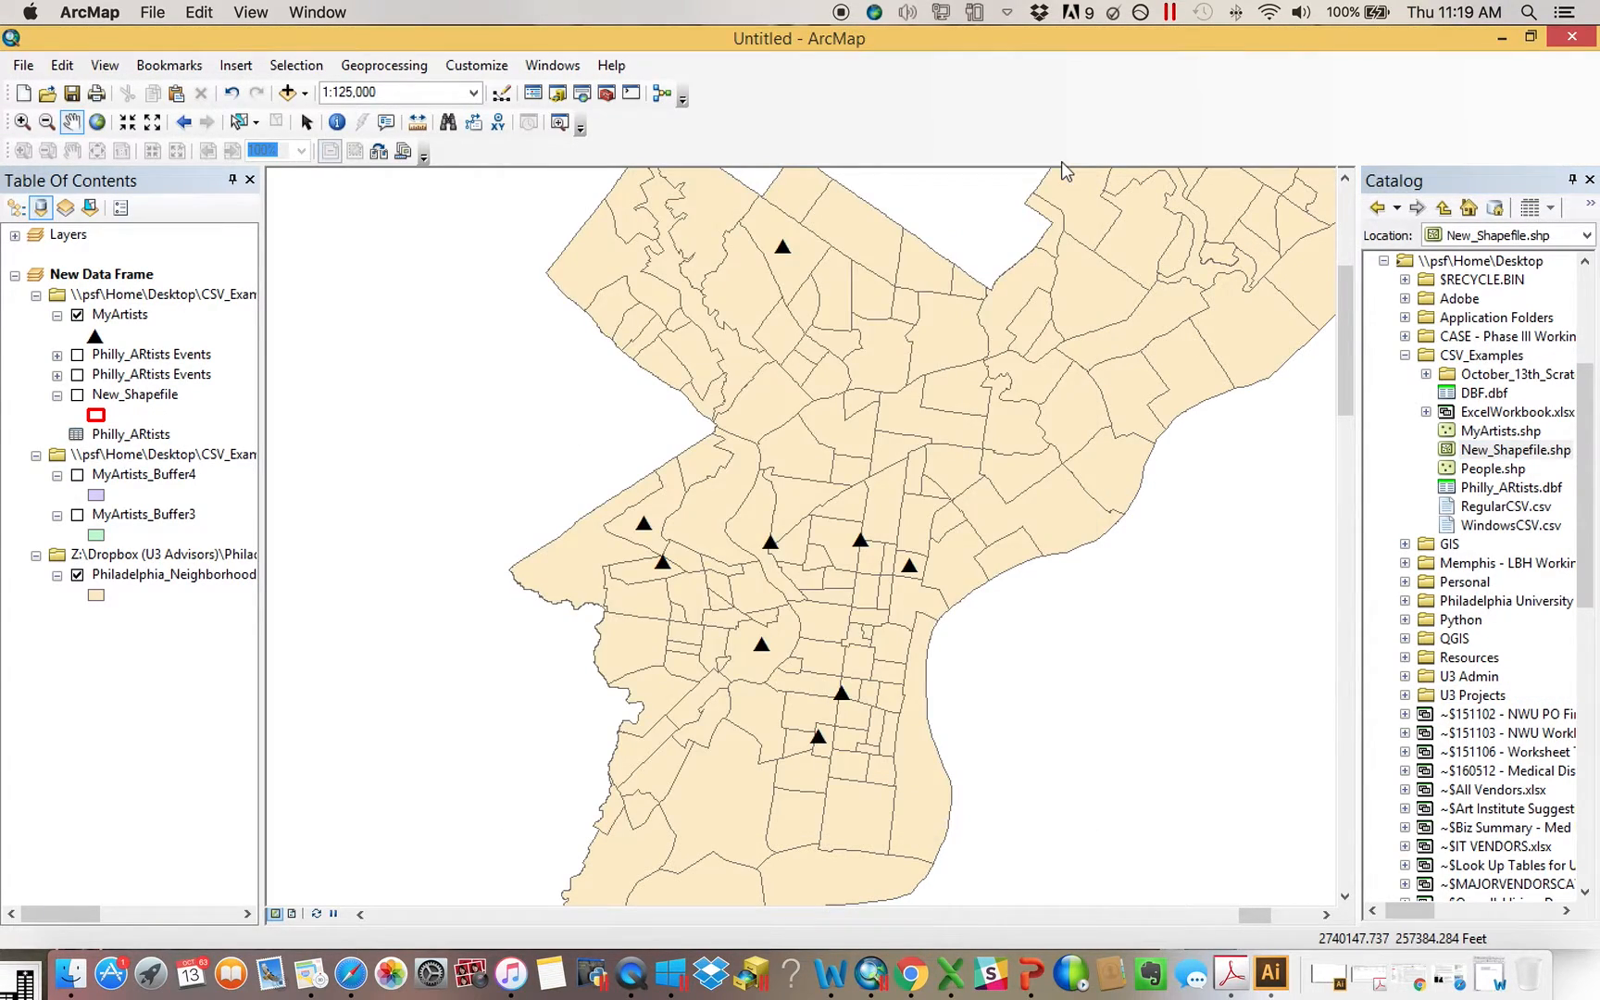
# Open the Spatial Join tool from the Overlay toolset of the Analysis Tools
pyautogui.scroll(1, 612, 100)
pyautogui.click(608, 93)
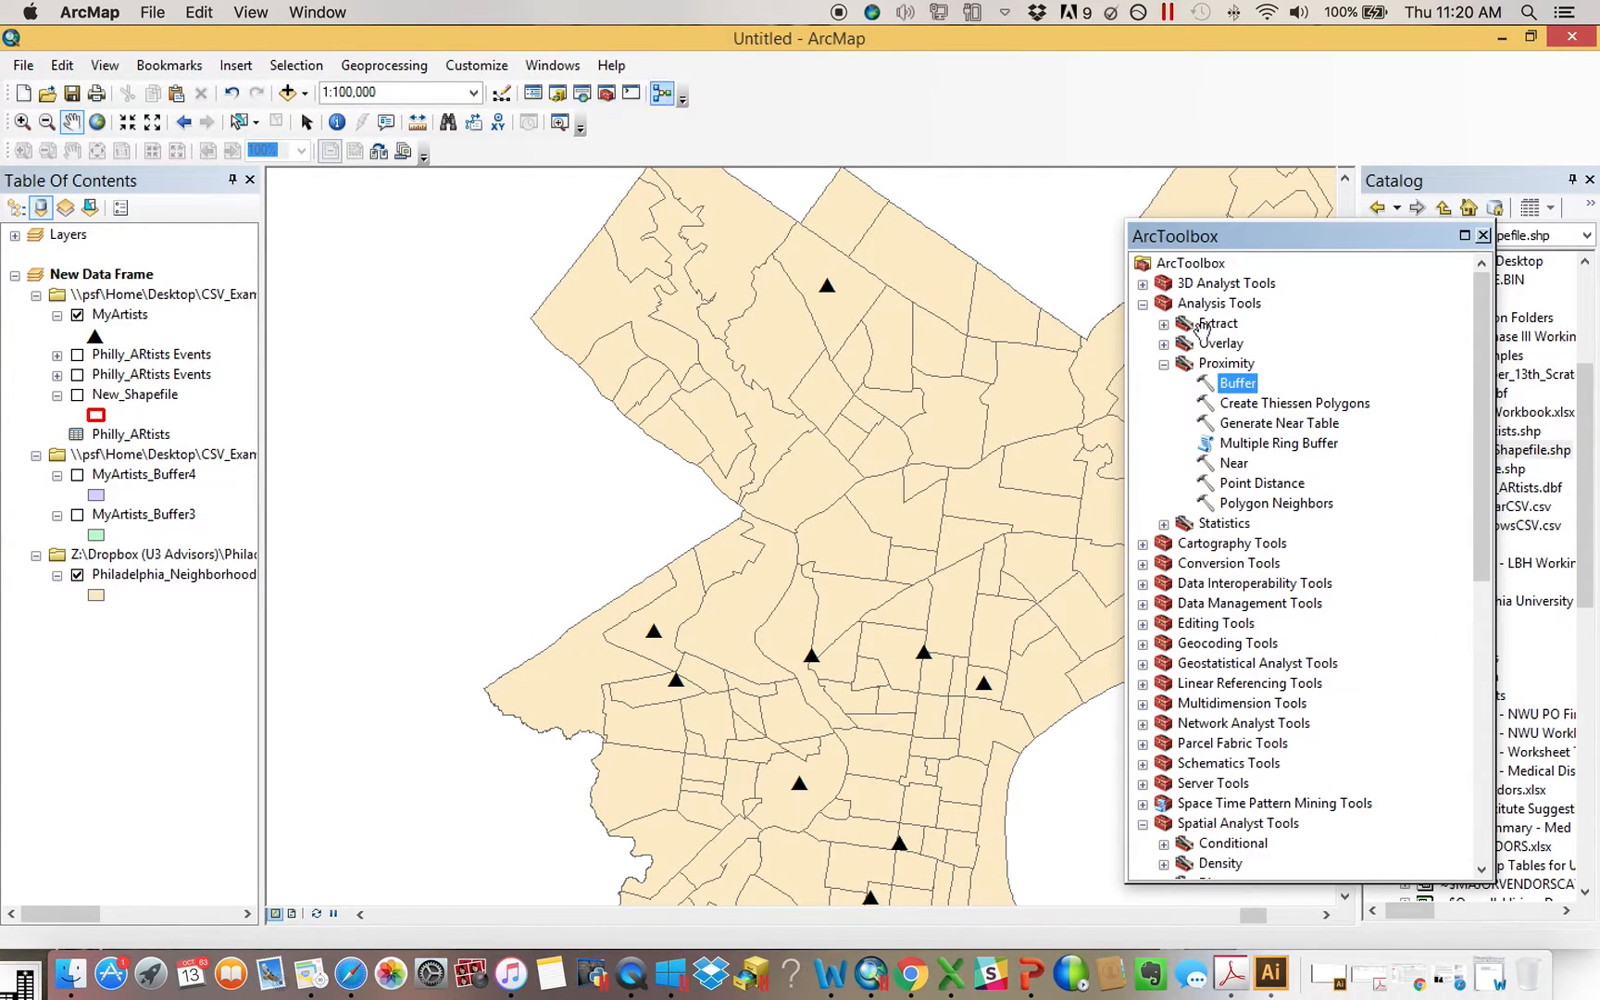
pyautogui.click(1164, 364)
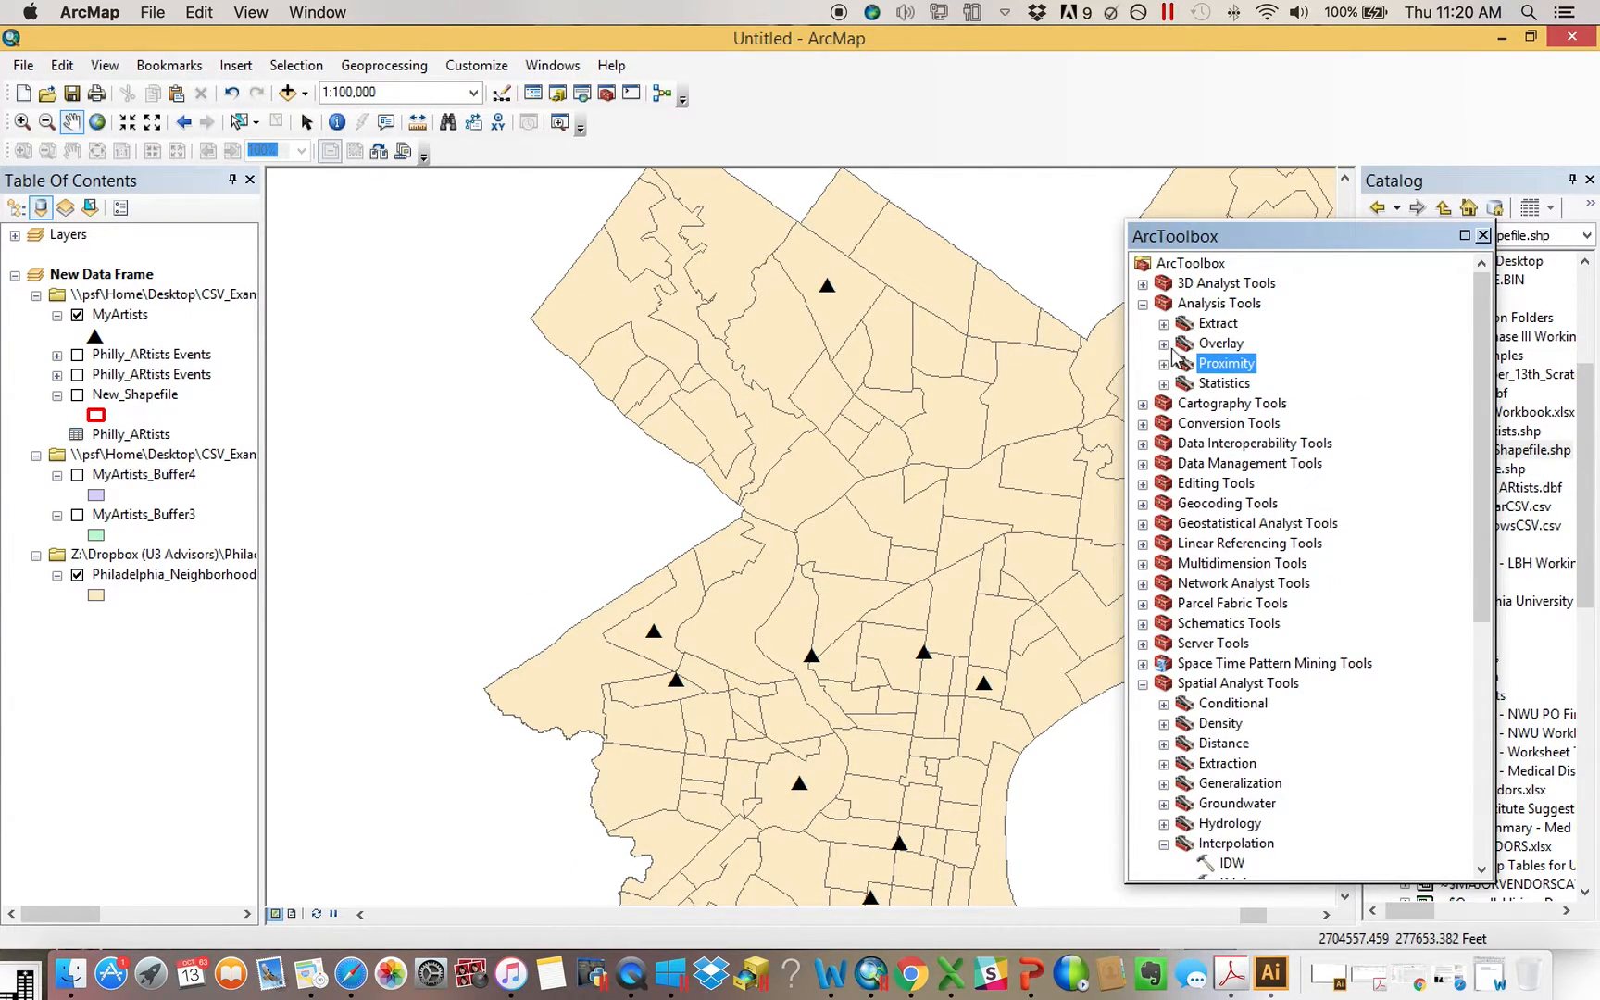
pyautogui.click(1163, 345)
pyautogui.doubleClick(1278, 423)
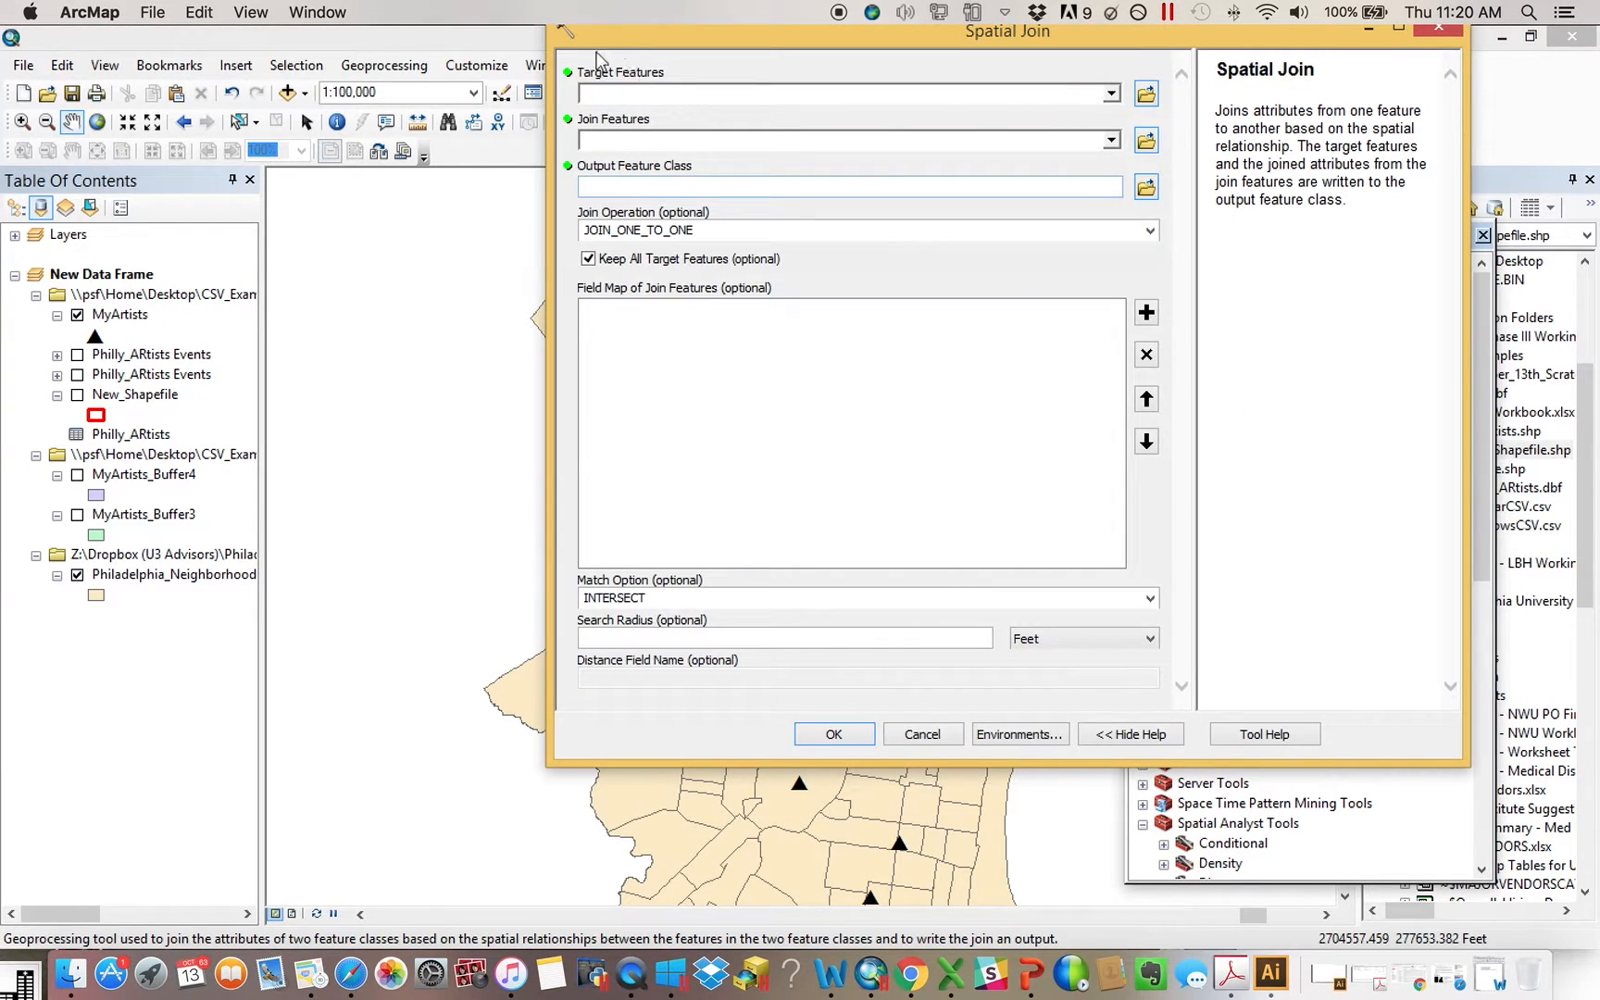
pyautogui.click(534, 66)
pyautogui.click(641, 35)
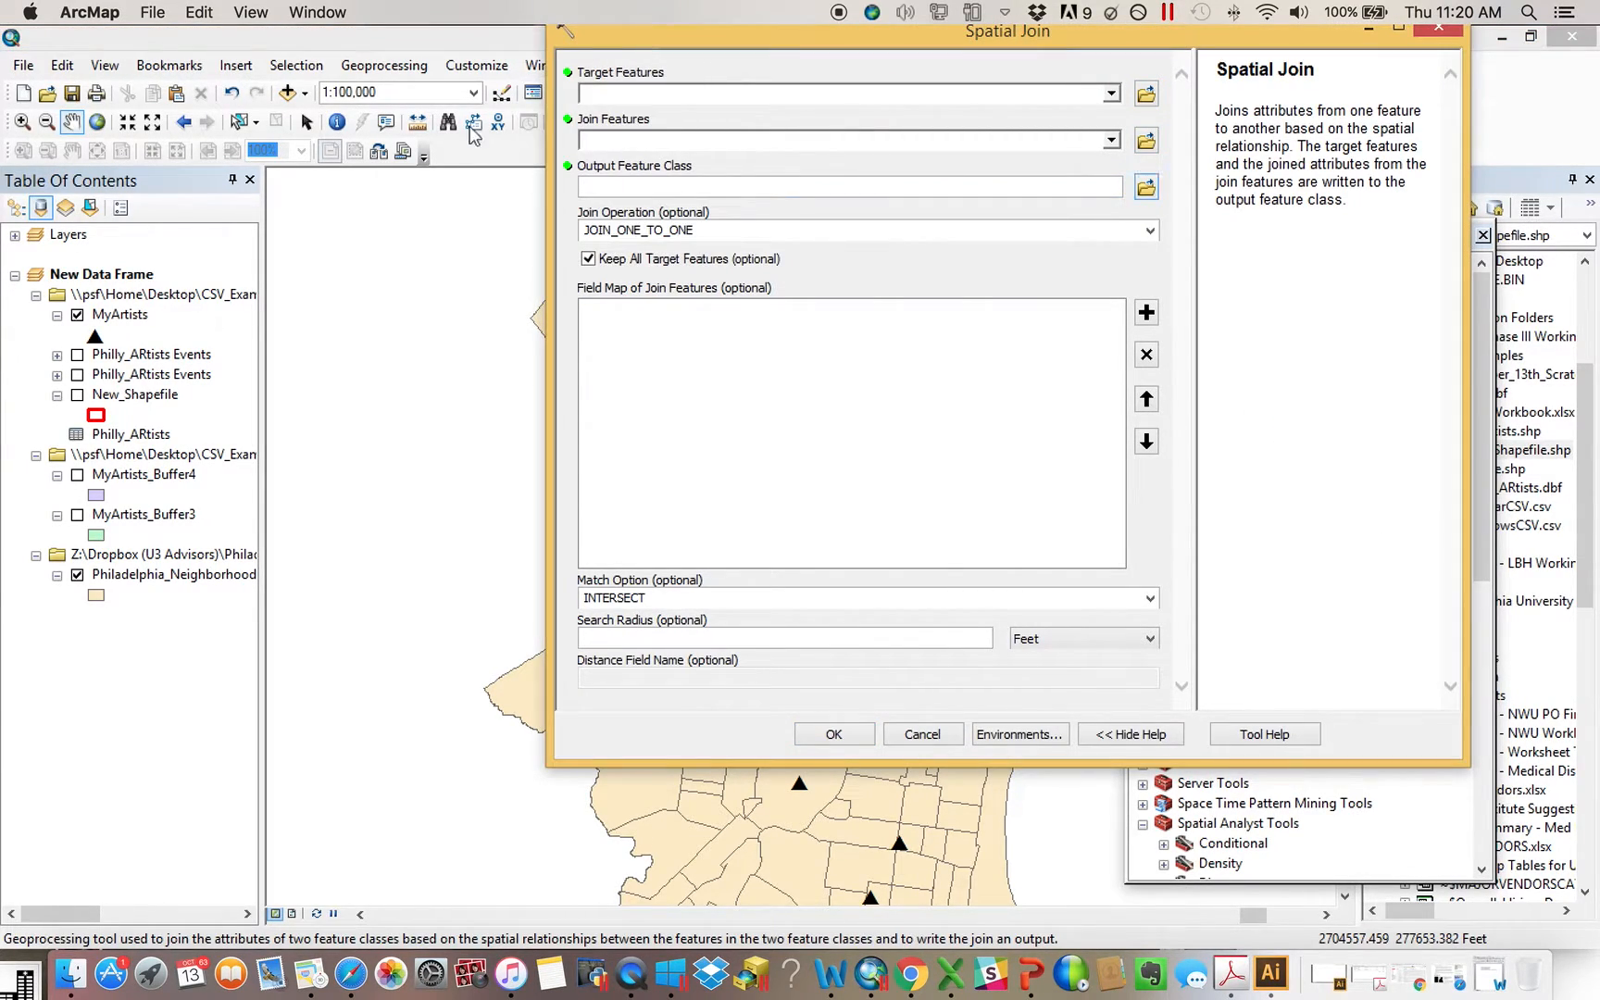
# List the layers by drawing order, and set Philadelphia_Neighborhoods as the spatial join's target features and MyArtists as its join features
pyautogui.click(16, 208)
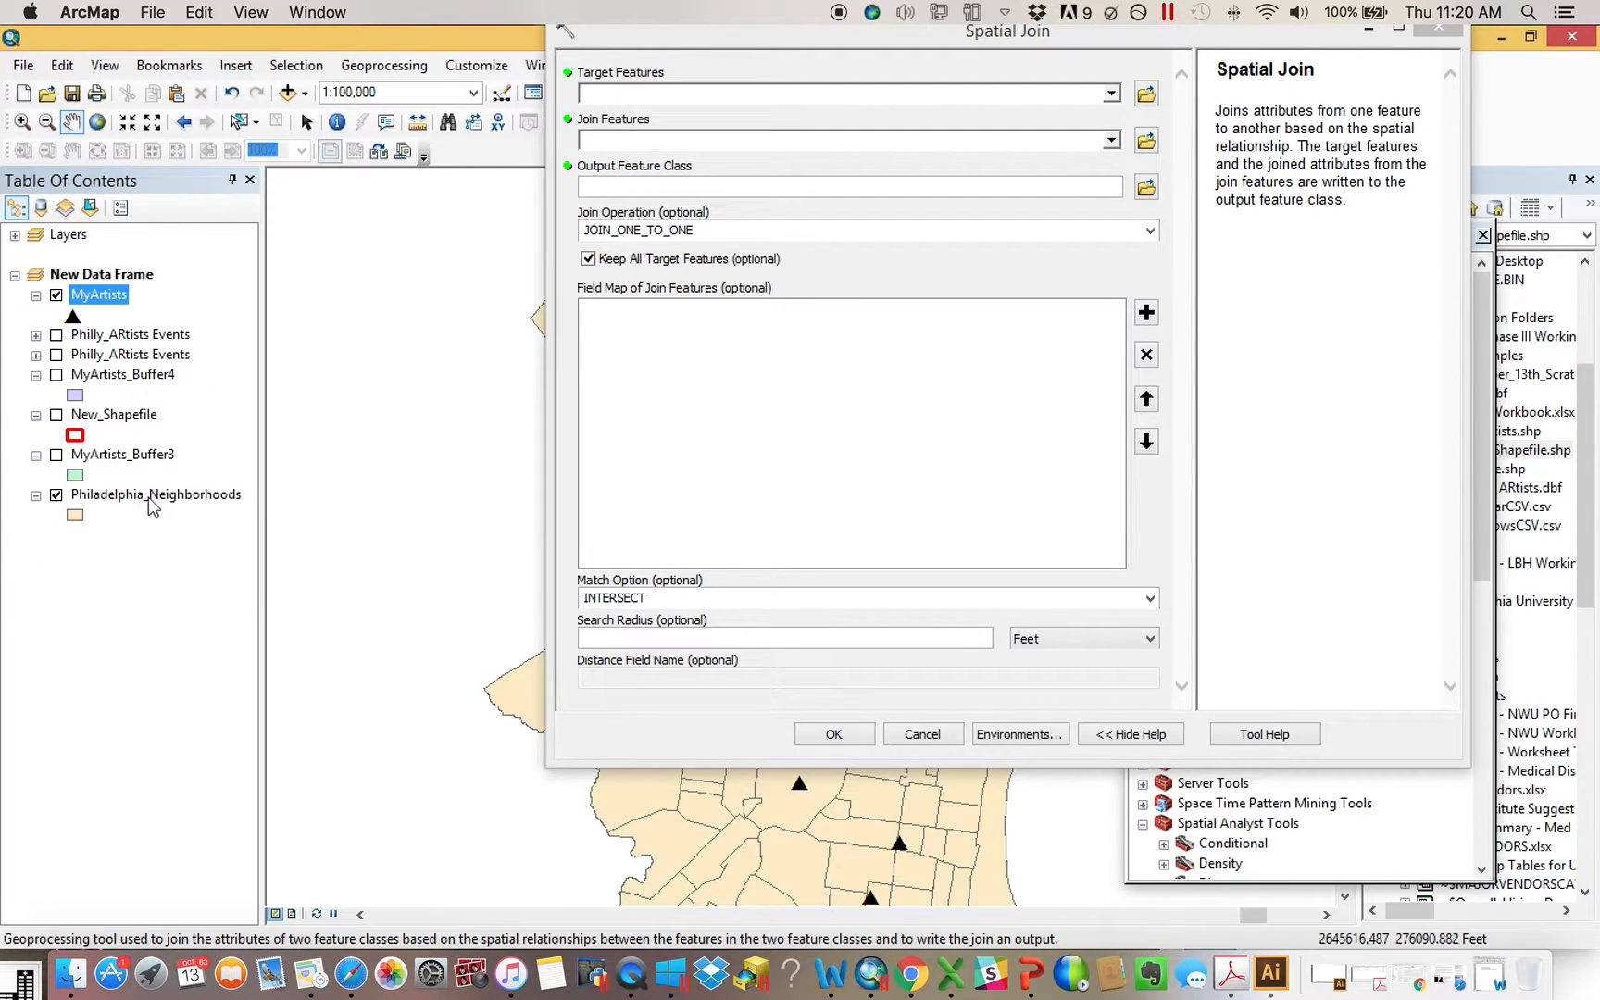
pyautogui.moveTo(148, 500); pyautogui.dragTo(631, 94)
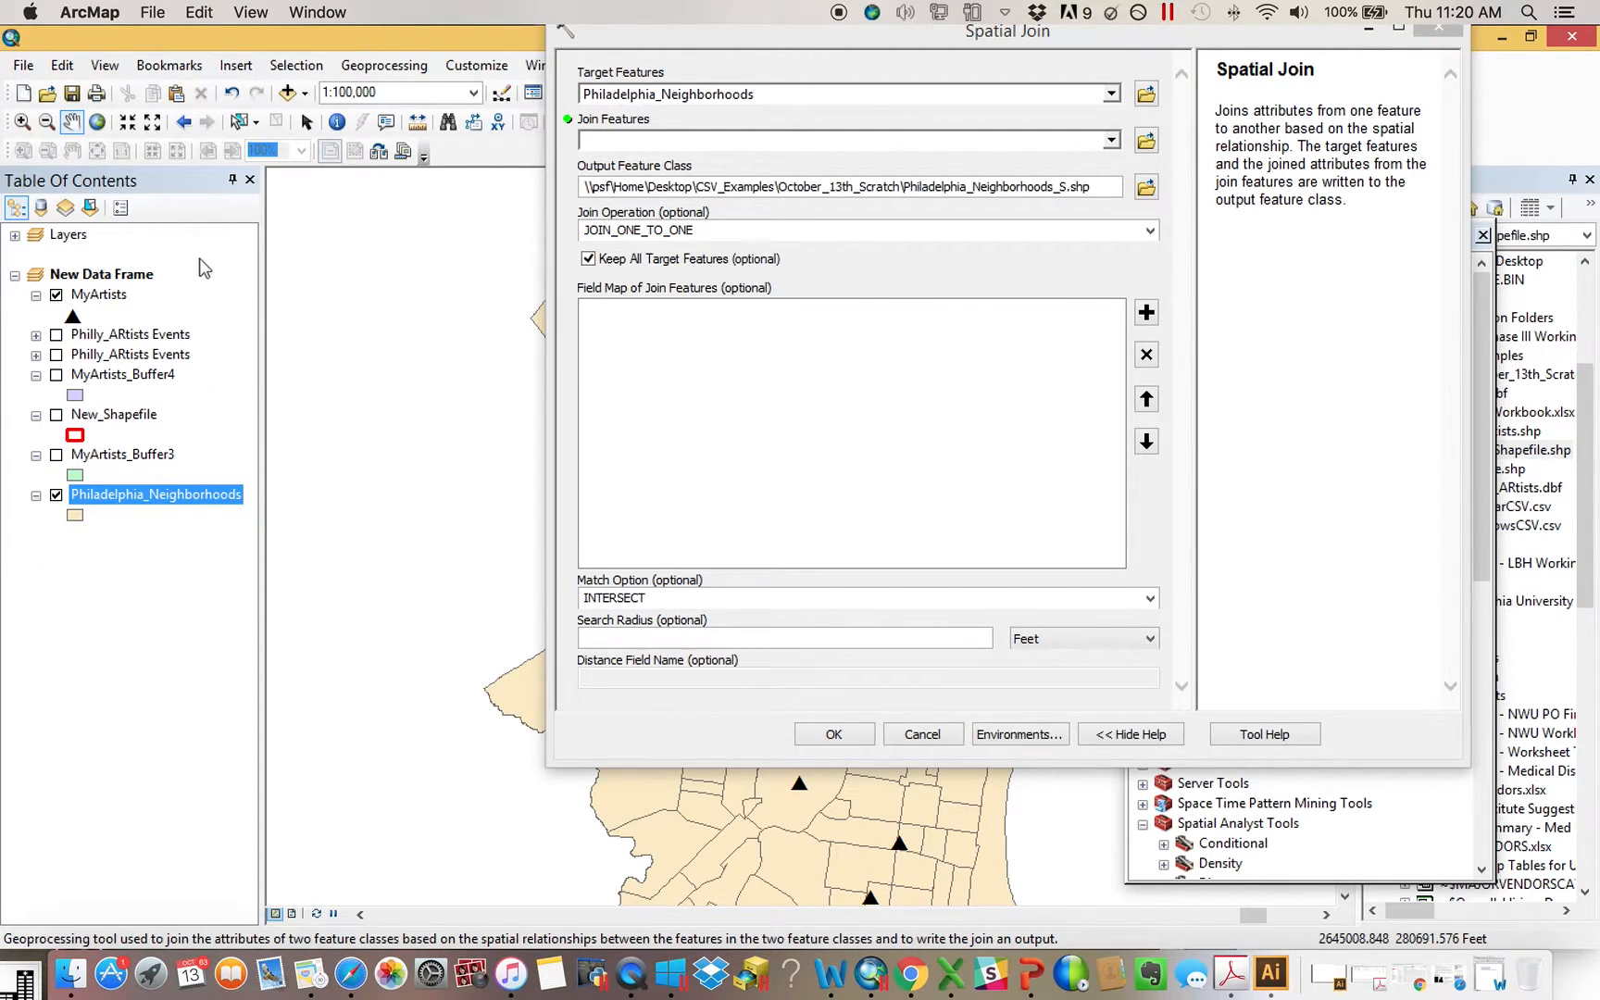
pyautogui.moveTo(99, 295); pyautogui.dragTo(677, 144)
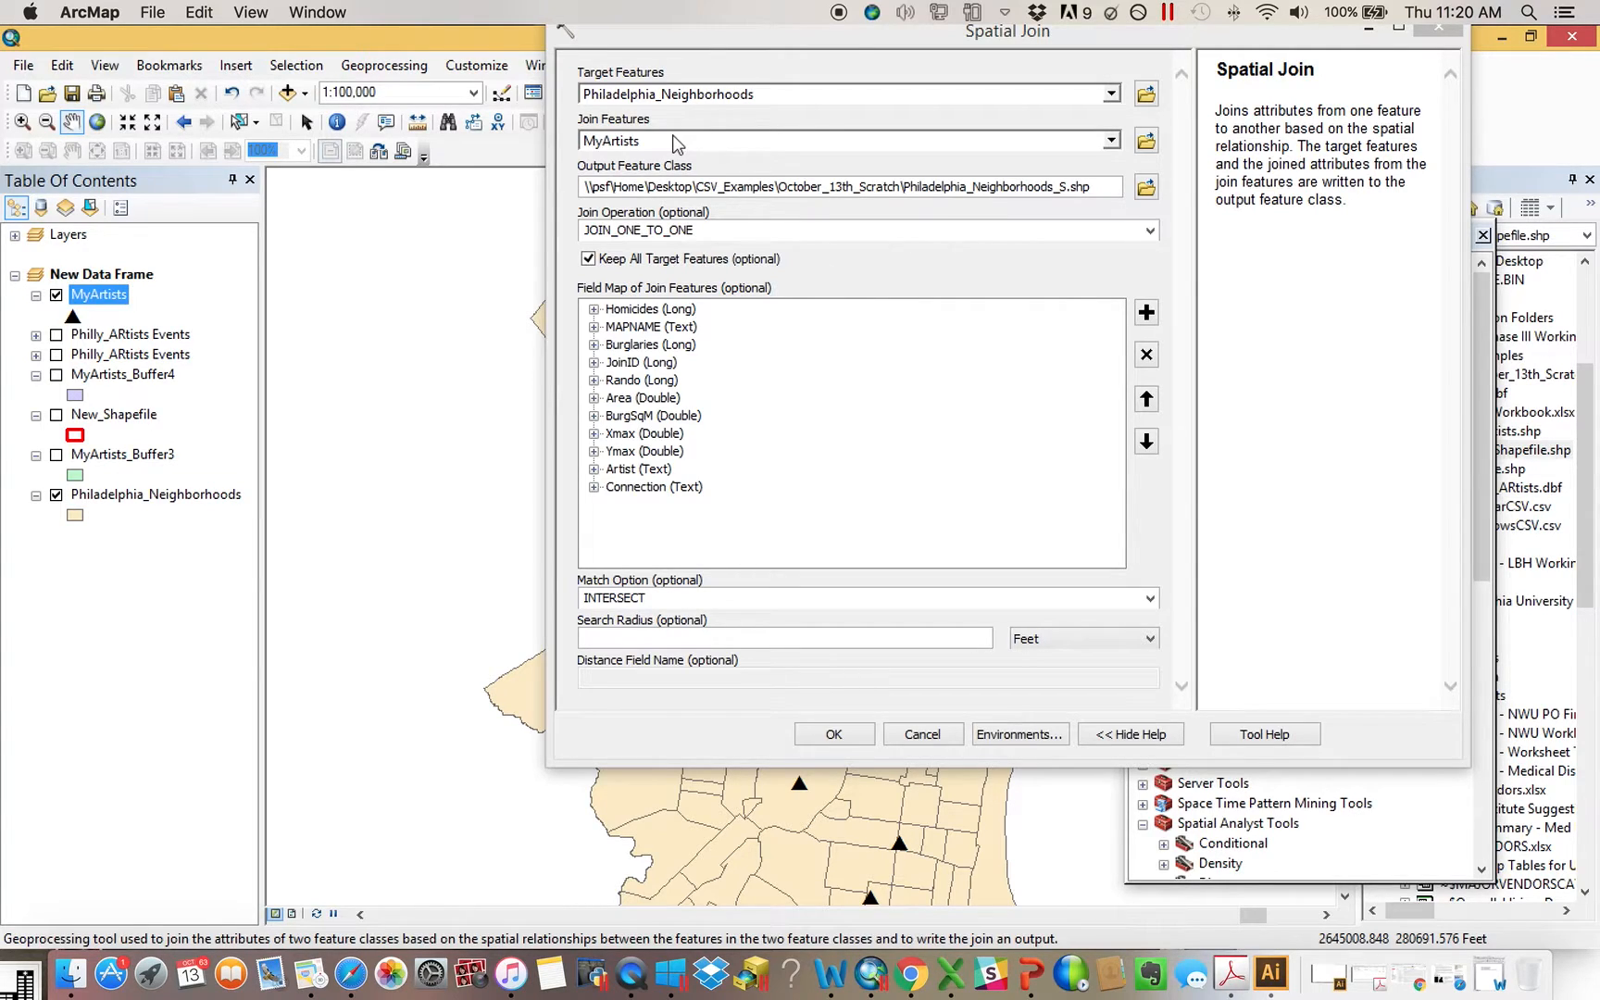
# Set the merge rule to Sum for the Ymax field and to Median for the Xmax field in the join's field map
pyautogui.click(593, 452)
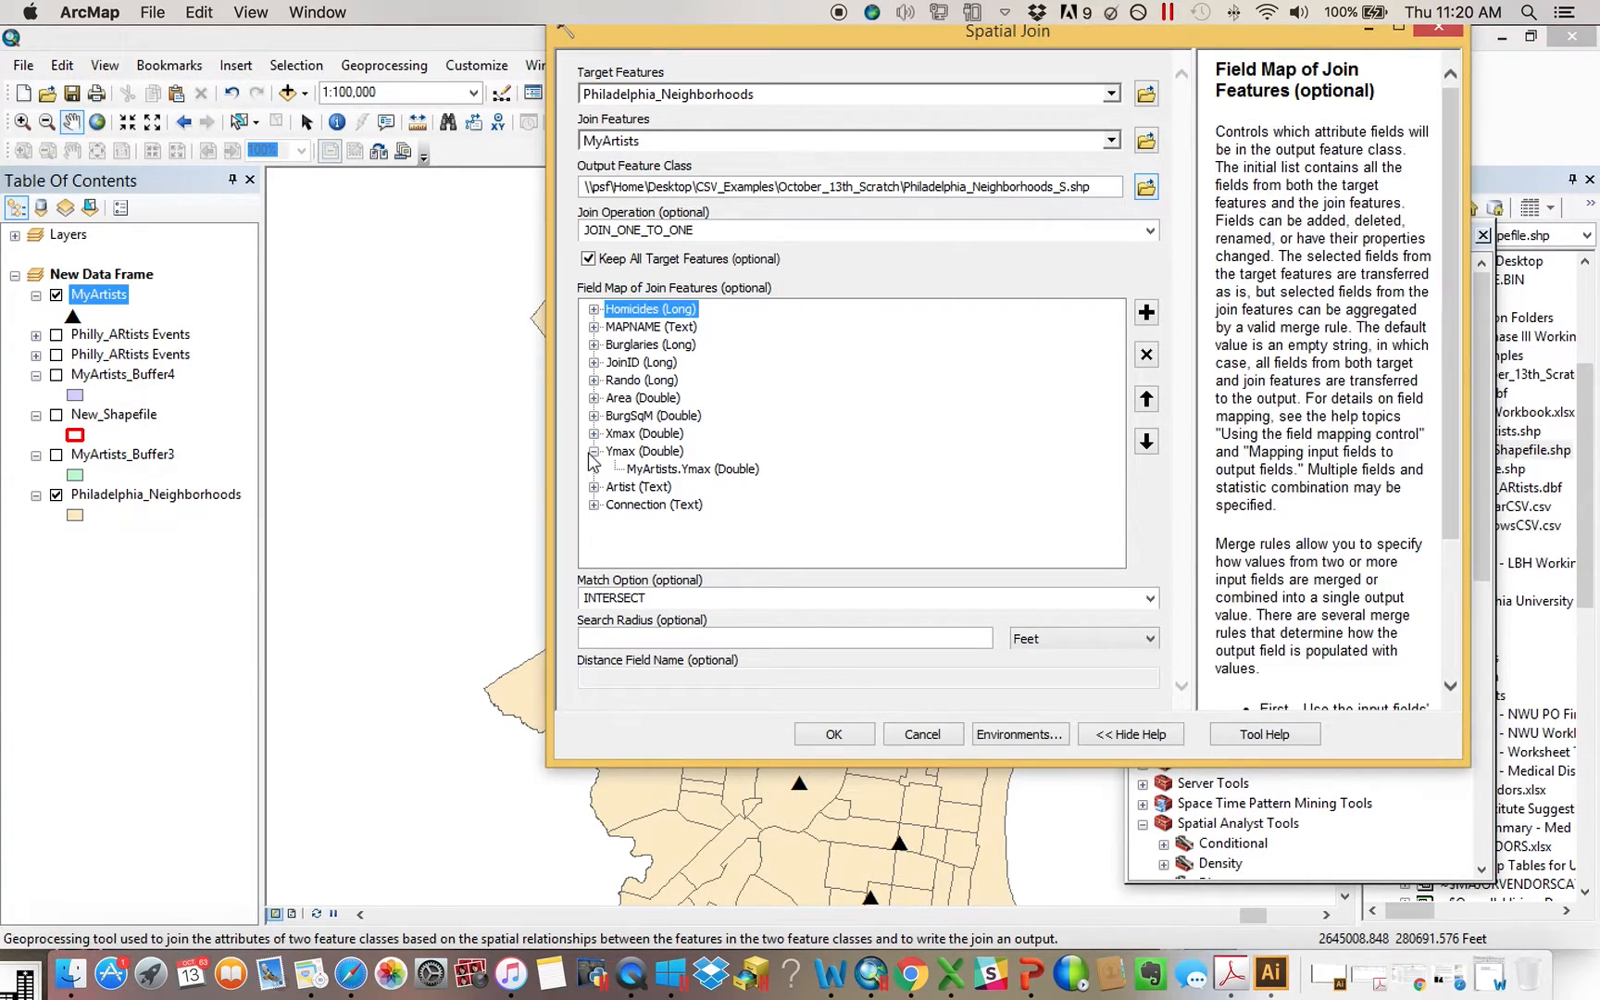
pyautogui.rightClick(656, 453)
pyautogui.moveTo(757, 532)
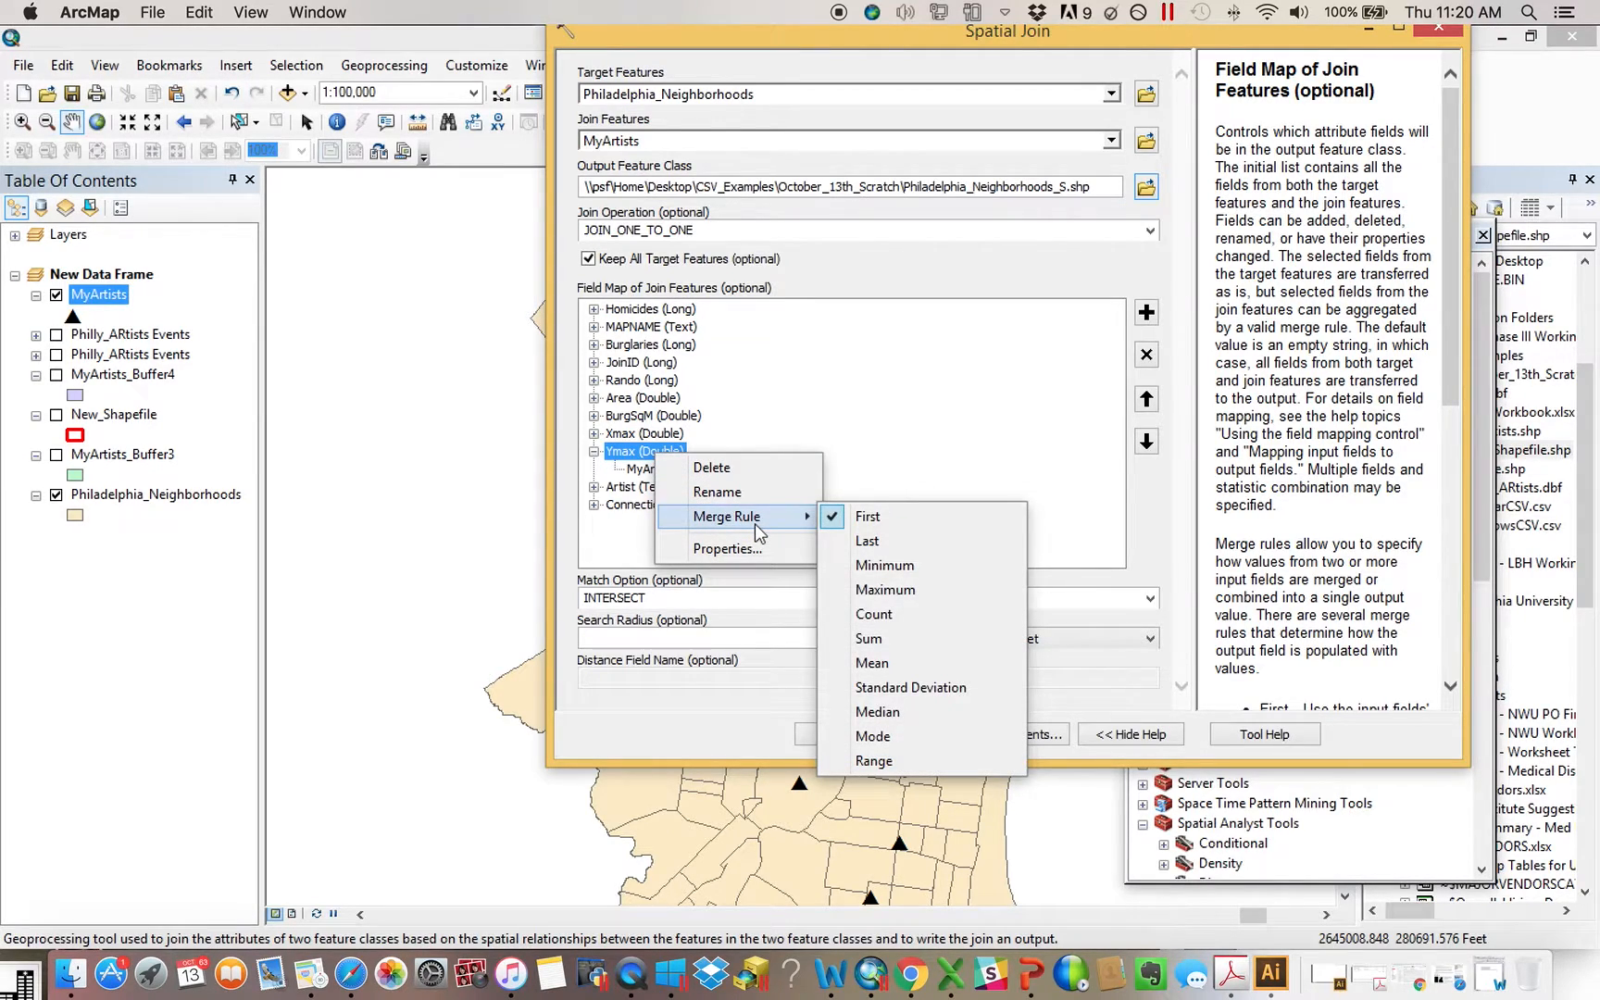
pyautogui.click(948, 639)
pyautogui.click(641, 434)
pyautogui.rightClick(646, 434)
pyautogui.moveTo(750, 501)
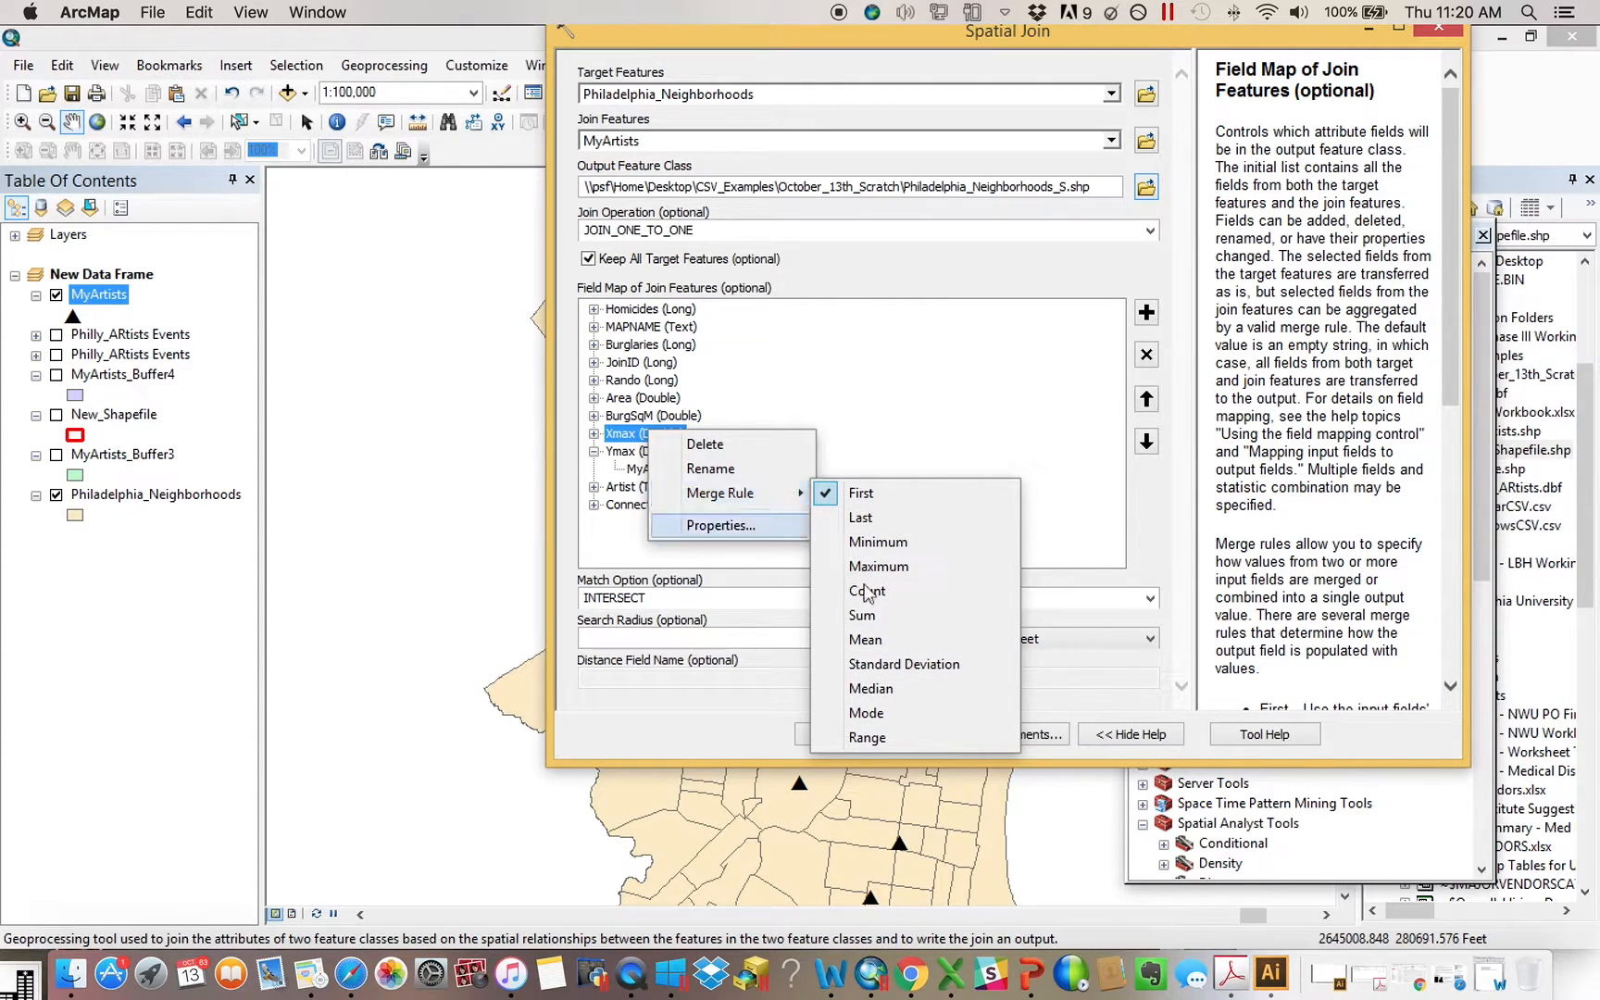
pyautogui.click(898, 689)
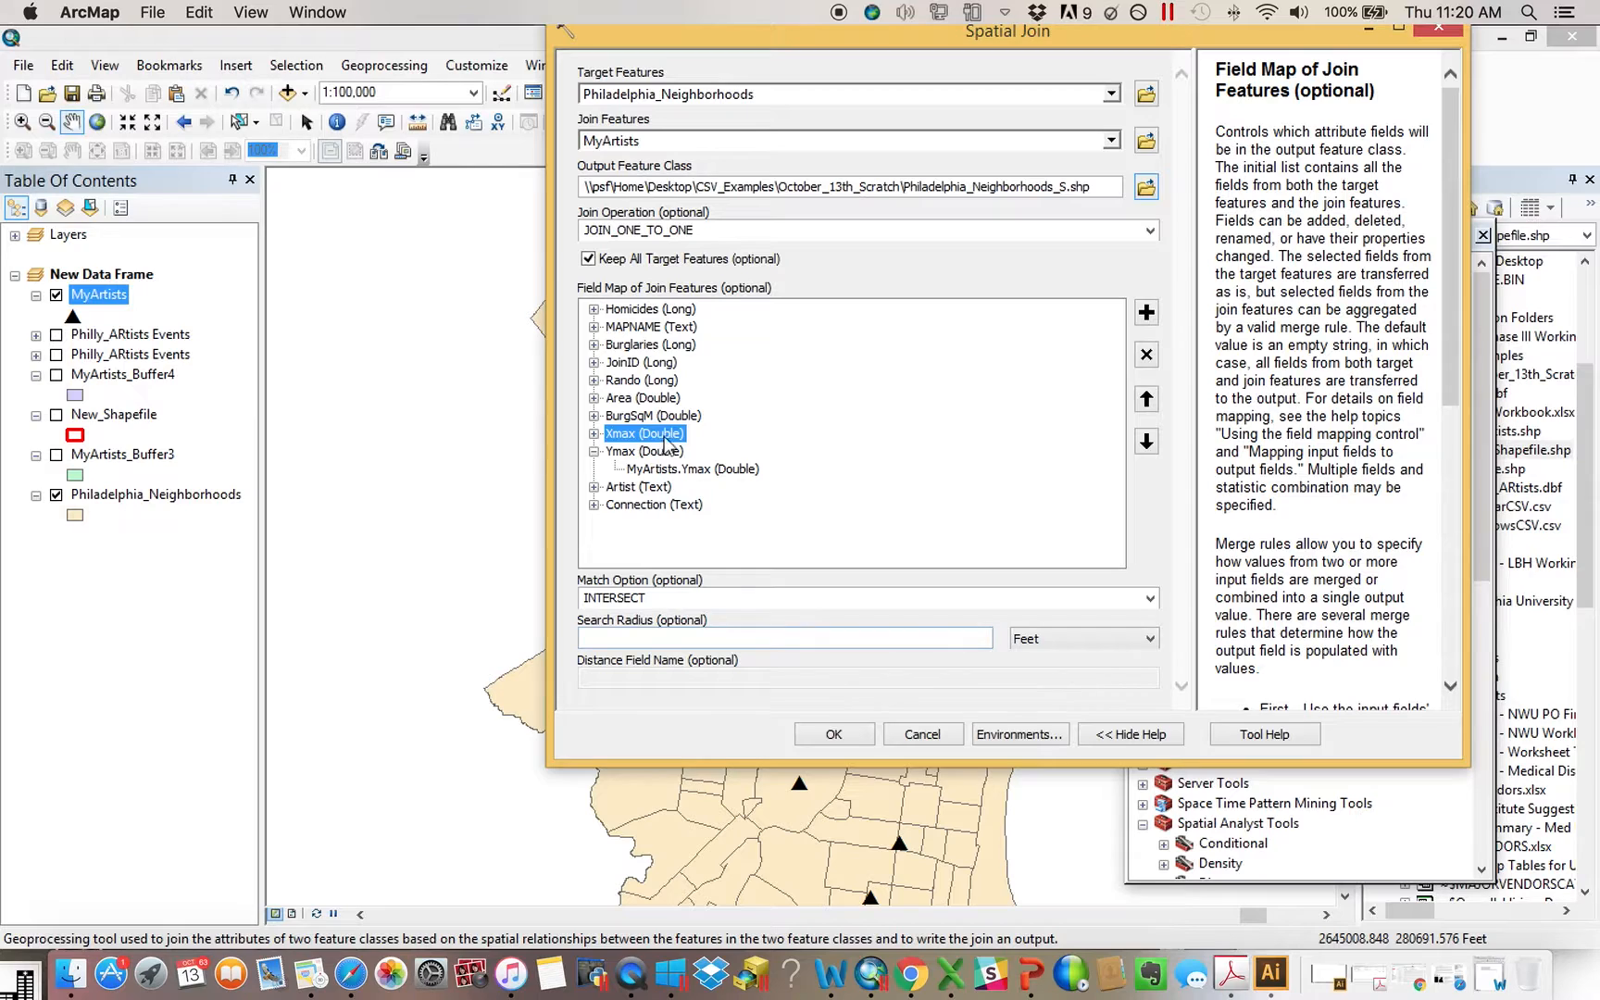
# Set the Artist text field's merge rule to Count, and cancel the Spatial Join without running it
pyautogui.rightClick(631, 490)
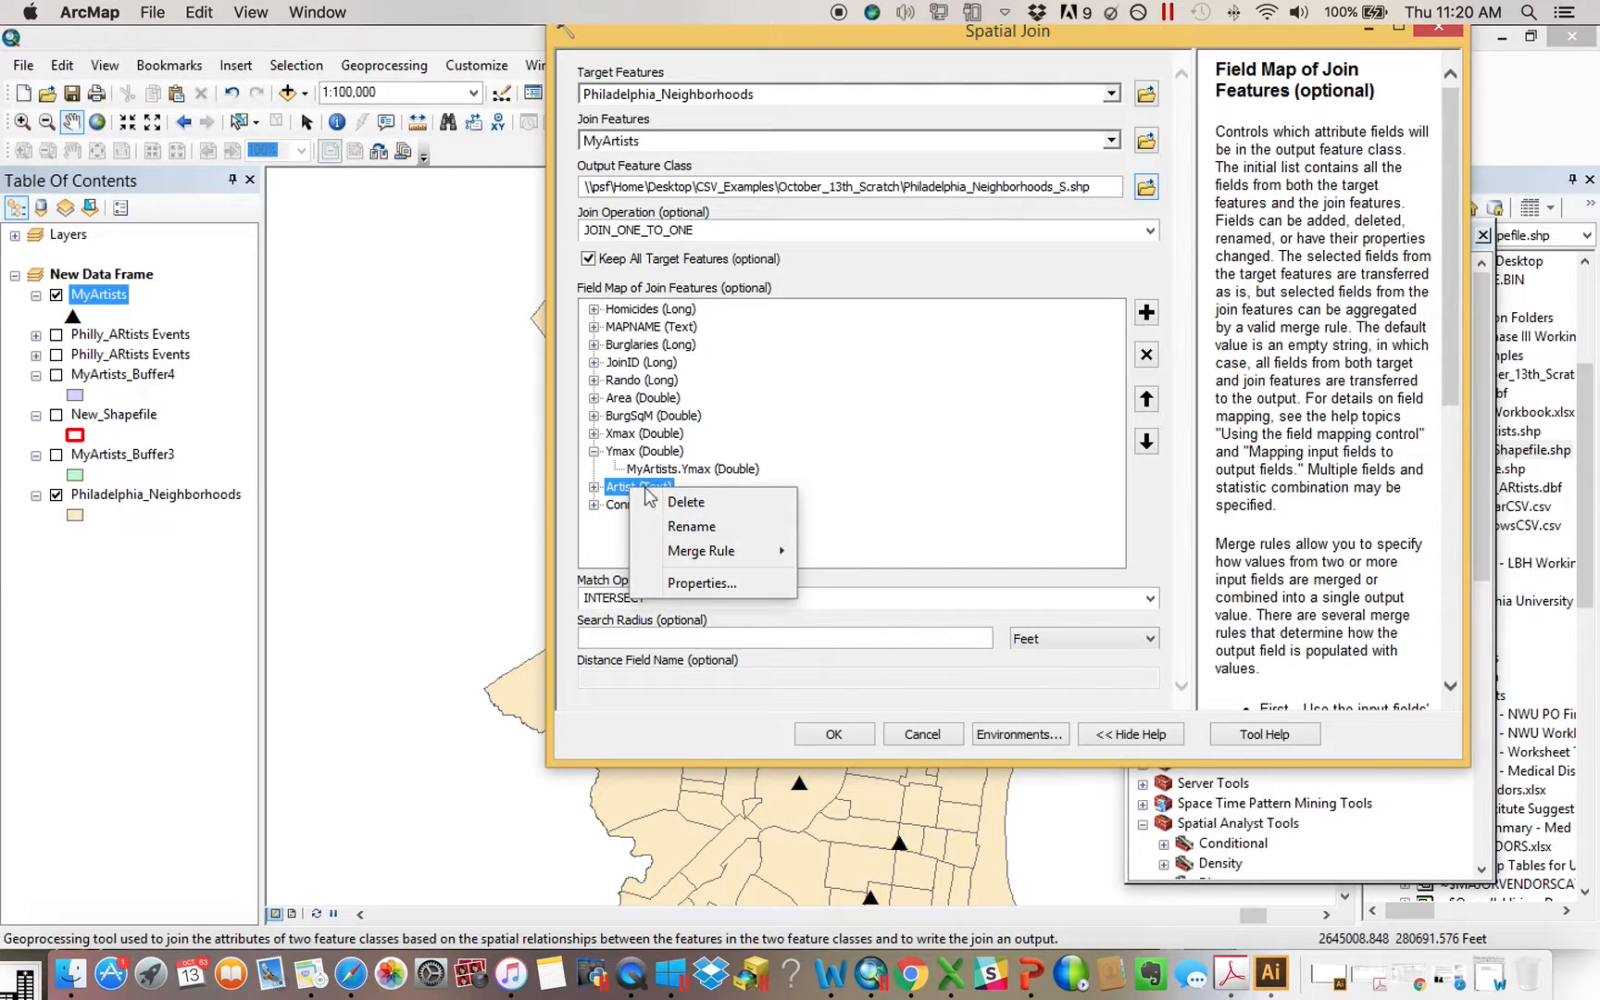
pyautogui.moveTo(718, 554)
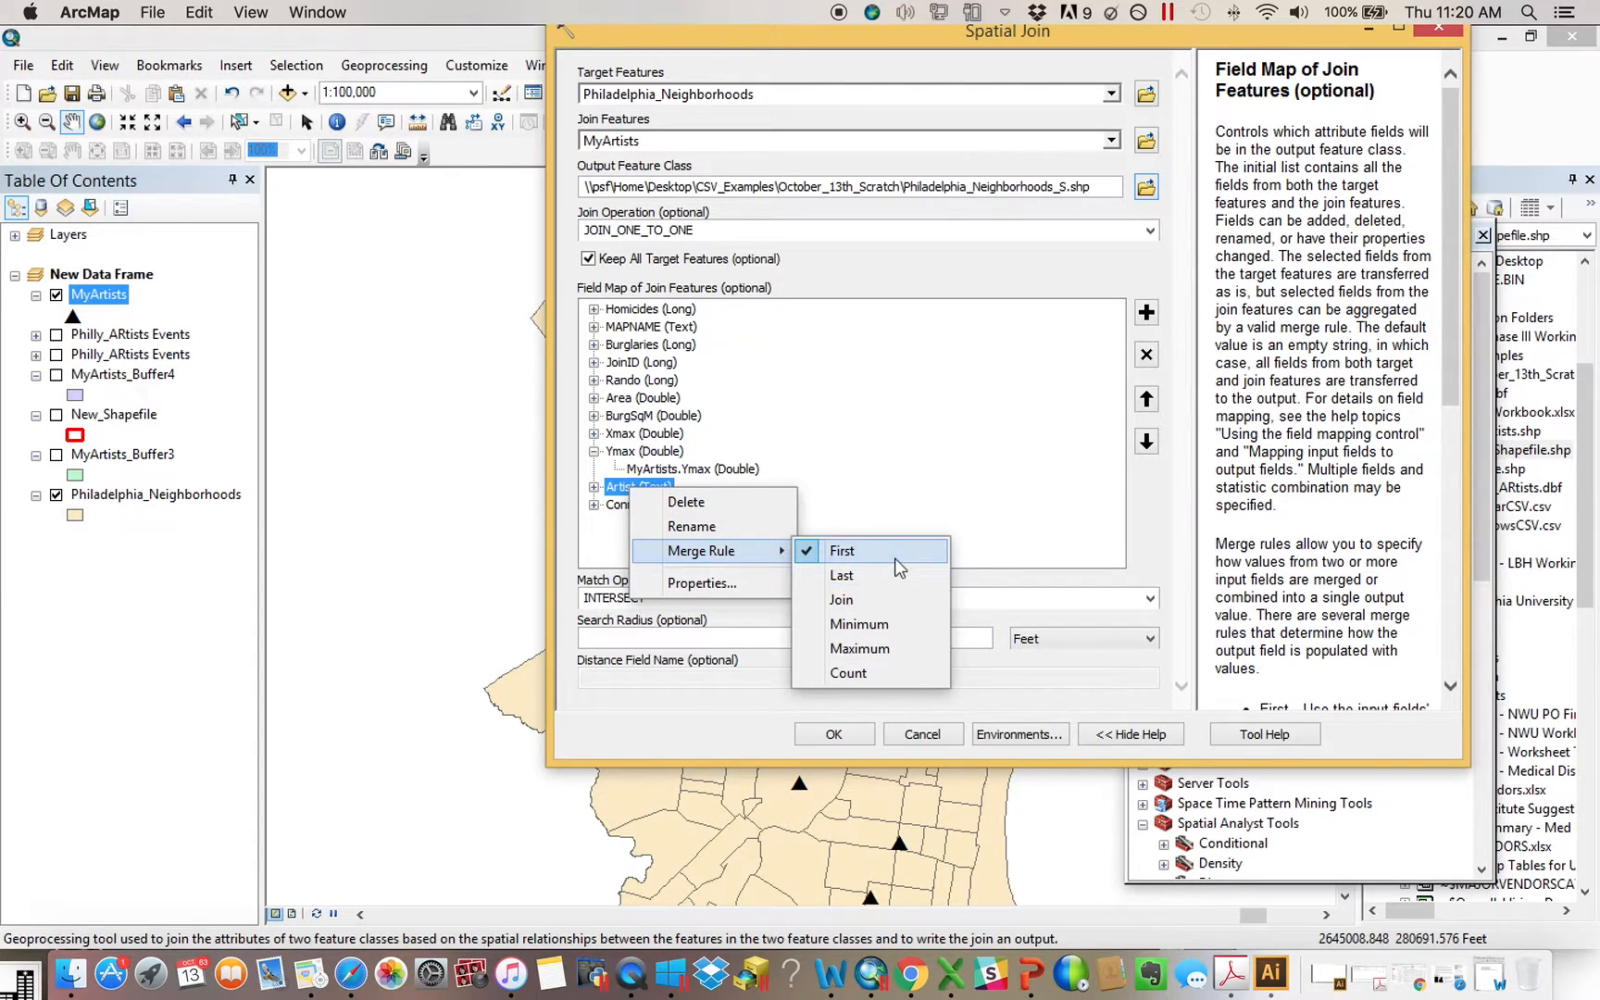
pyautogui.click(891, 673)
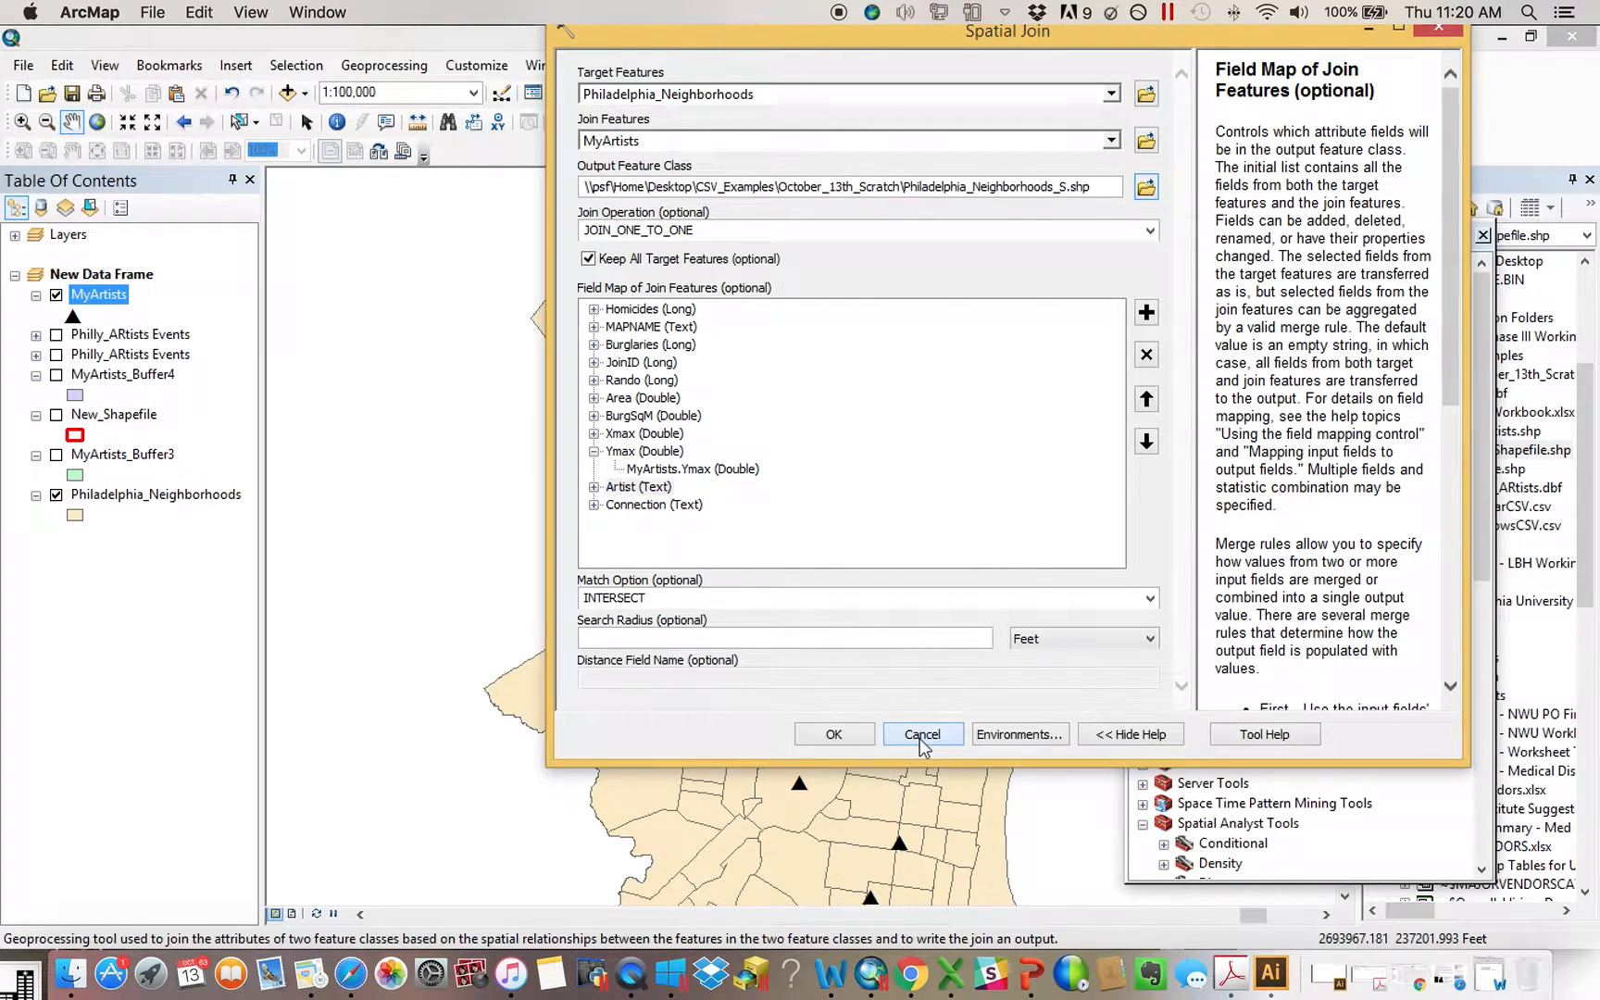
pyautogui.click(922, 736)
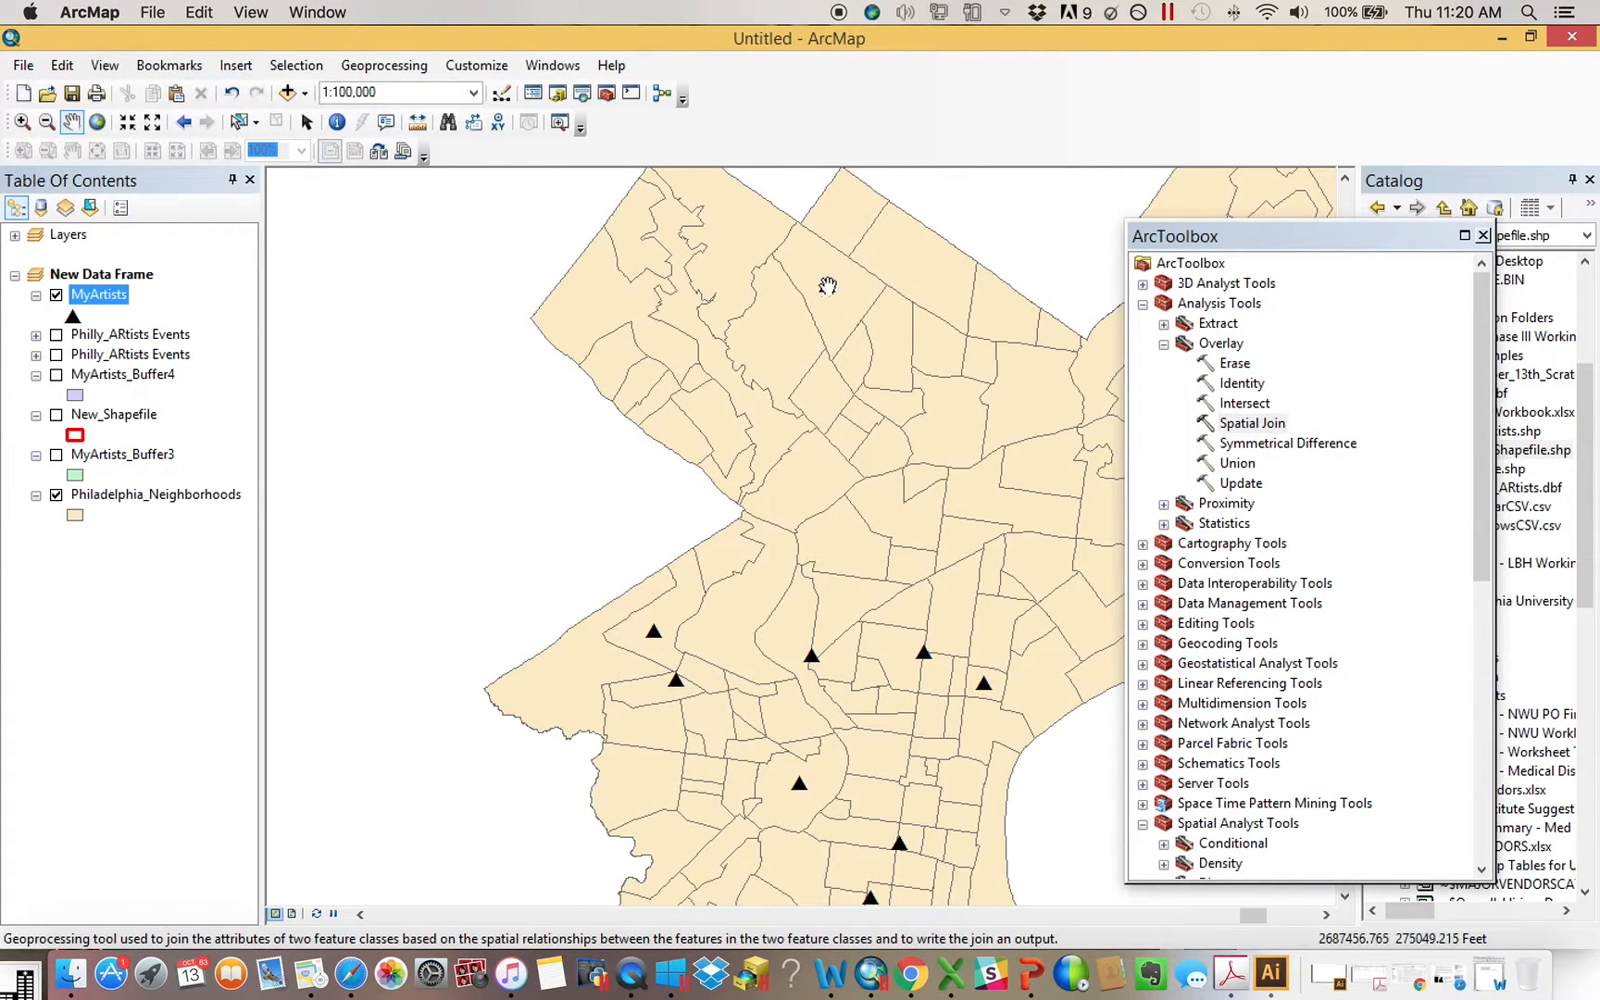